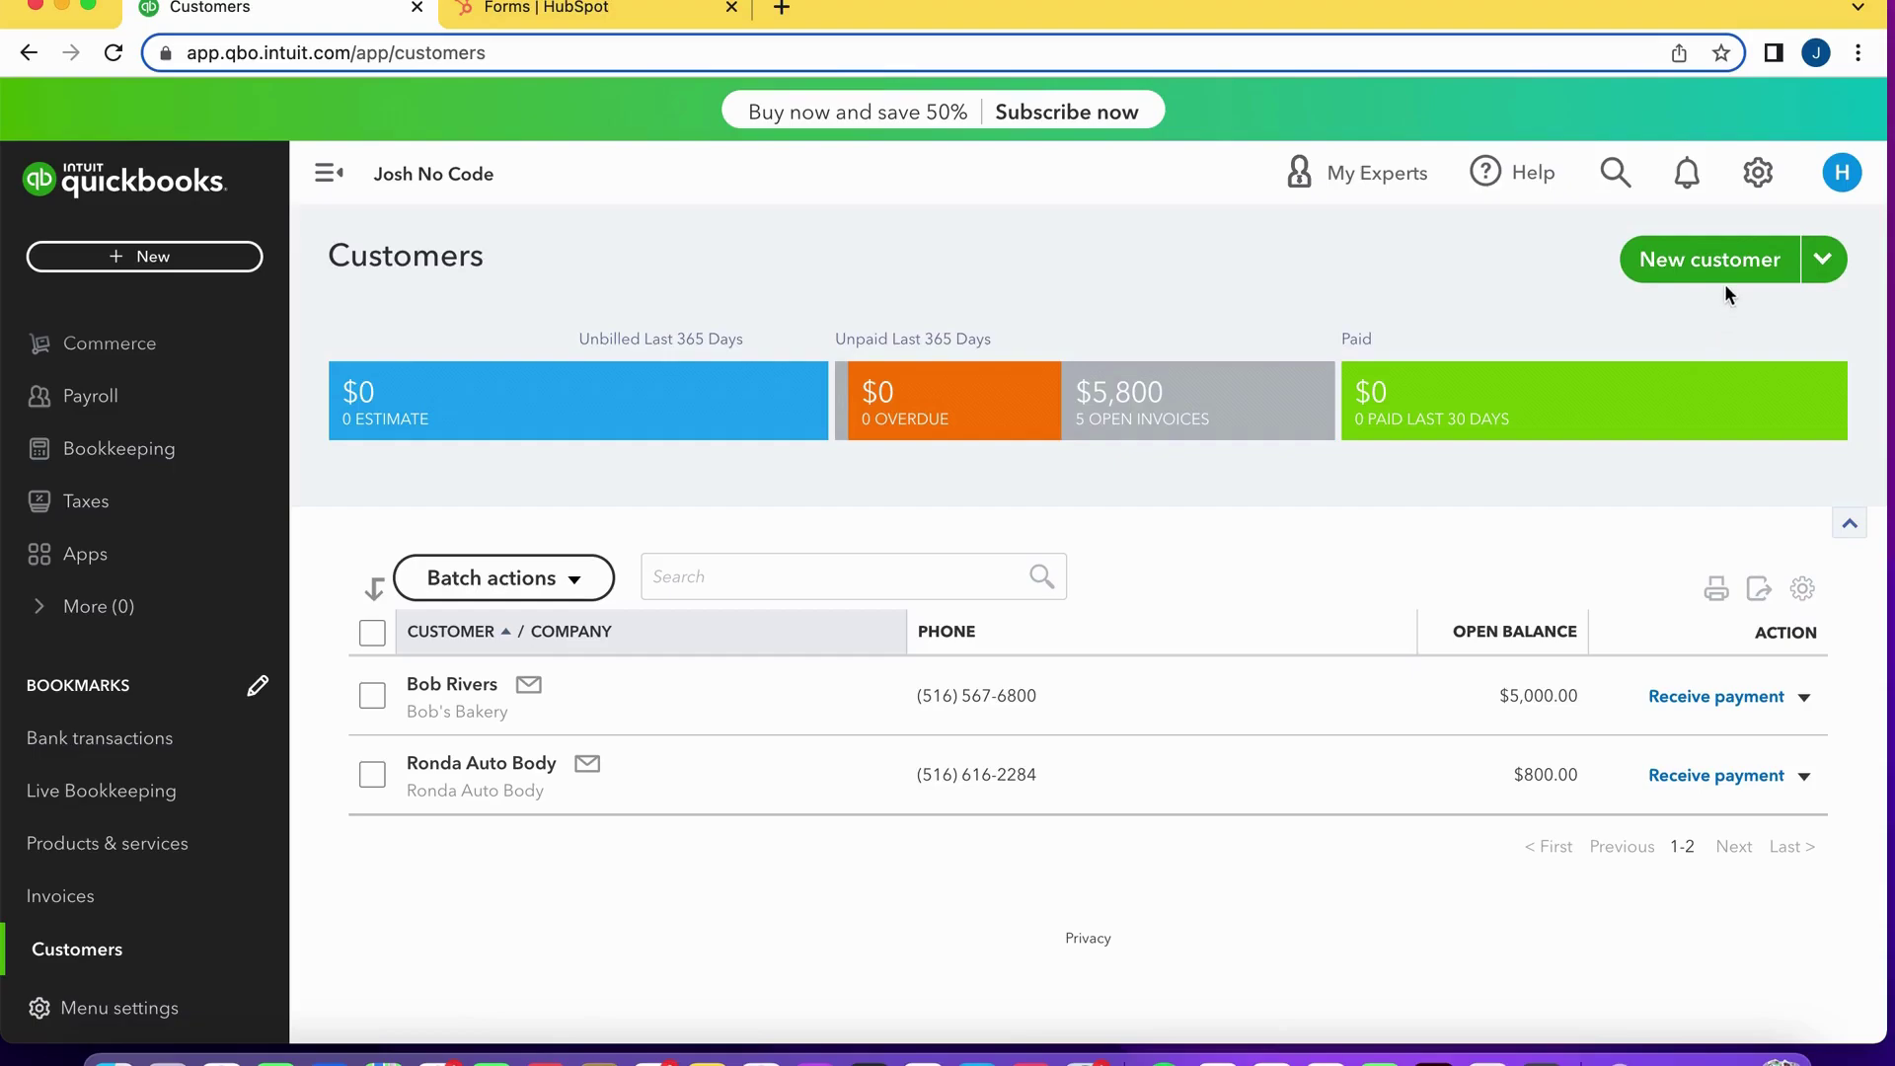
Start a new customer and enter the customer's first and last name and company Sam Auto.
{"action": "left_click", "coordinate": [1690, 264]}
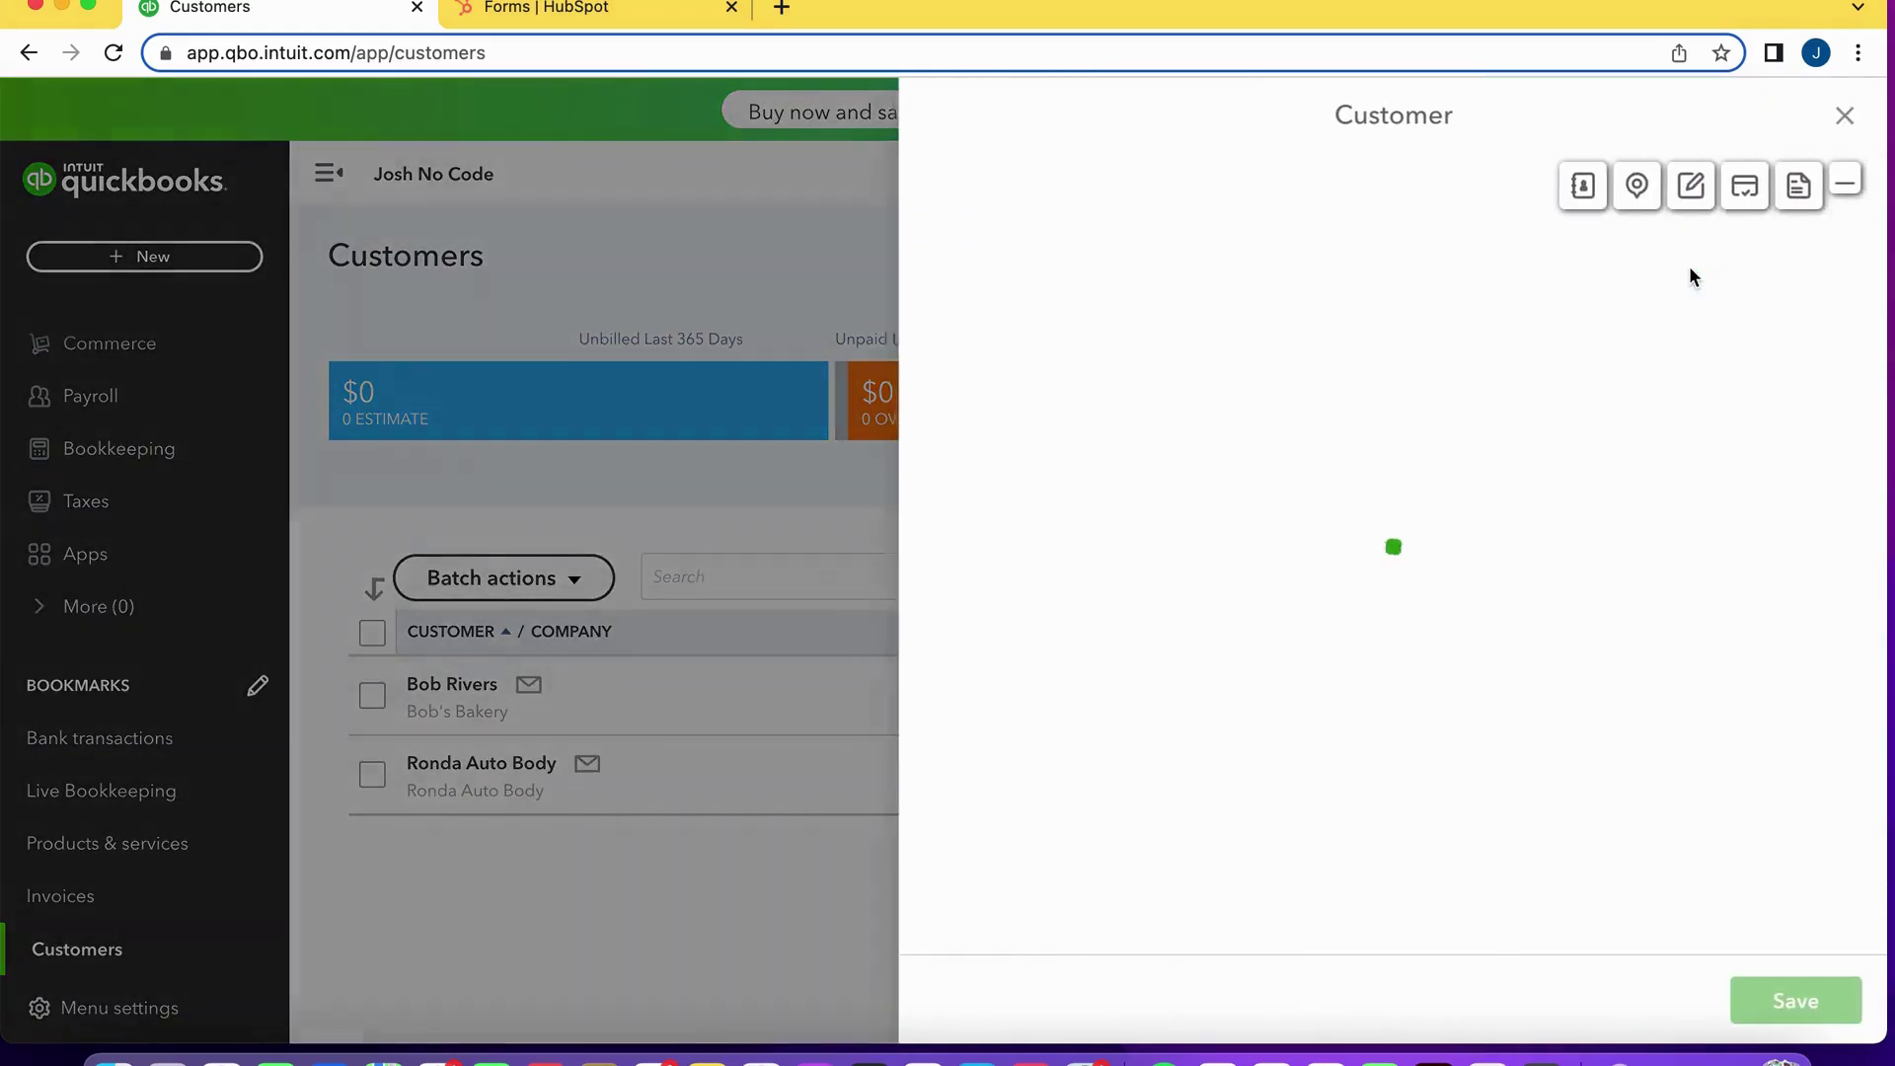
{"action": "left_click", "coordinate": [1255, 332]}
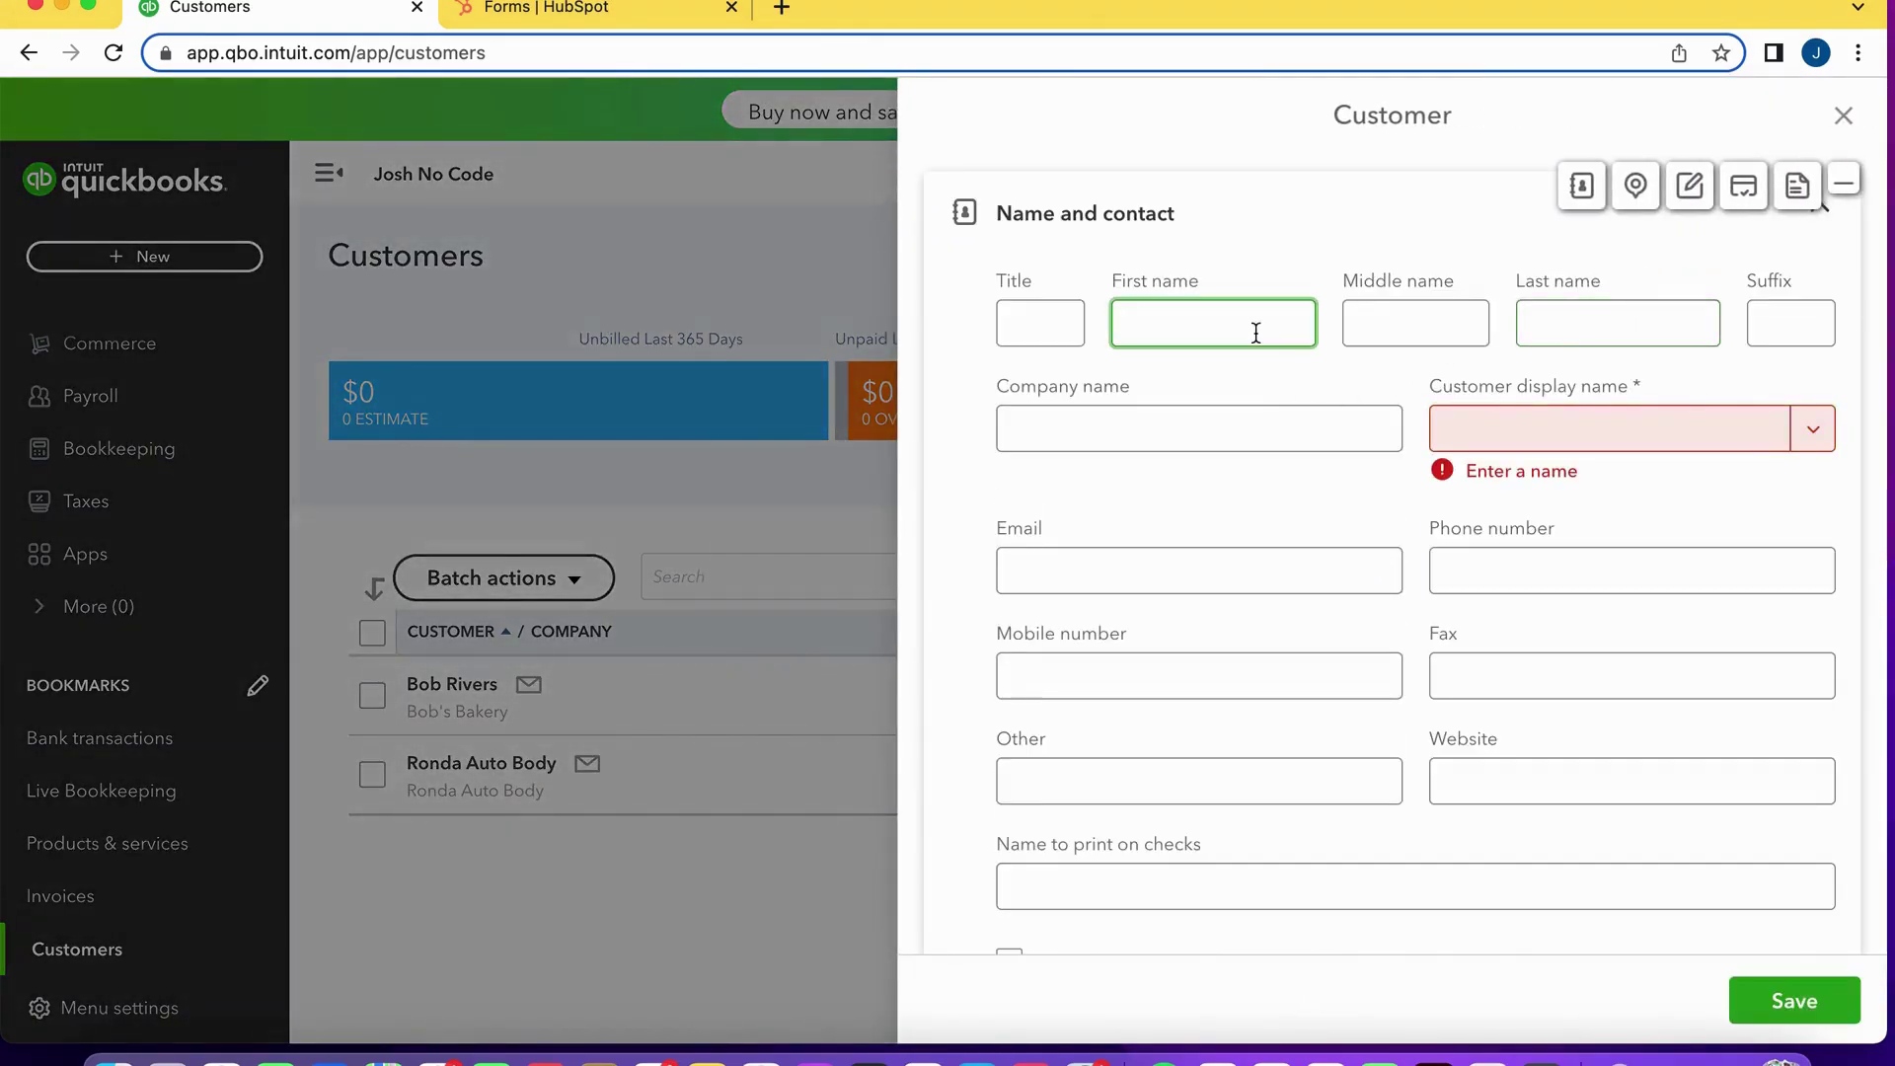
{"action": "key", "text": "Tab"}
{"action": "key", "text": "Tab"}
{"action": "left_click", "coordinate": [1011, 441]}
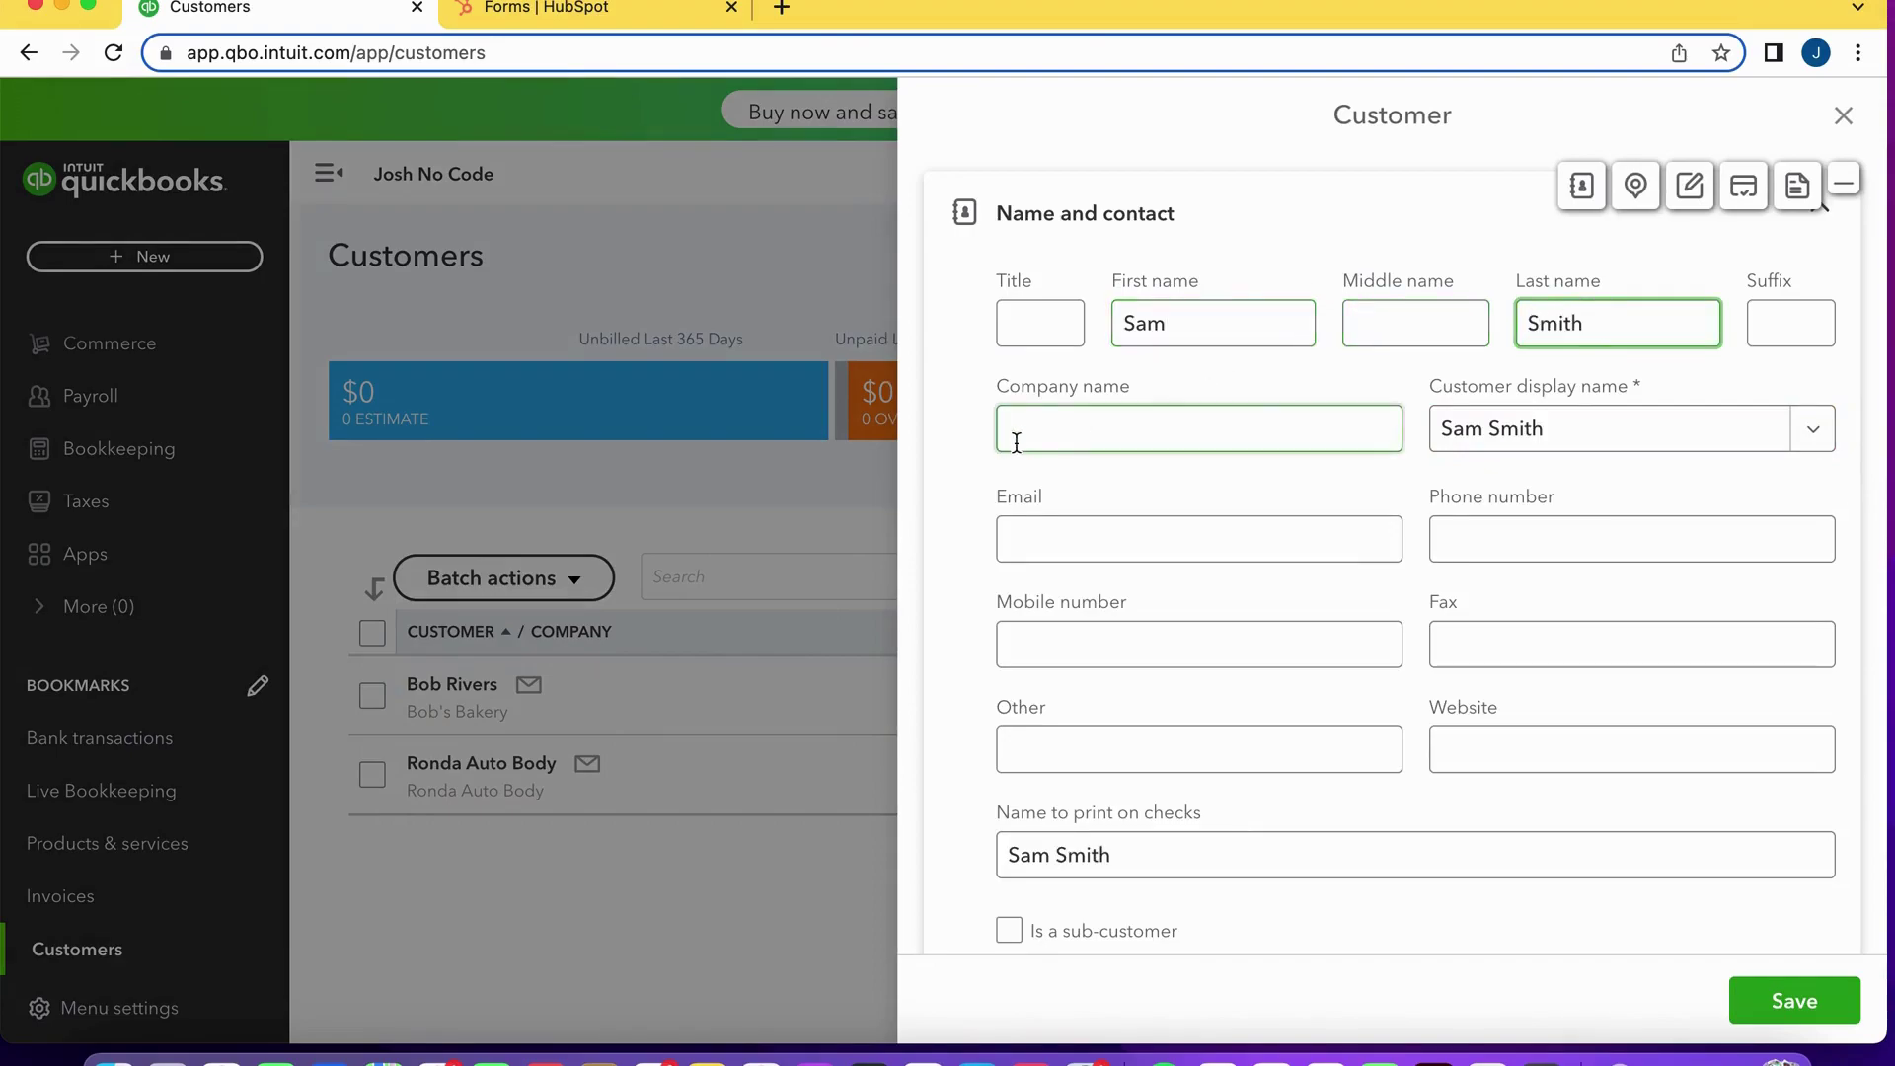
{"action": "left_click", "coordinate": [1052, 441]}
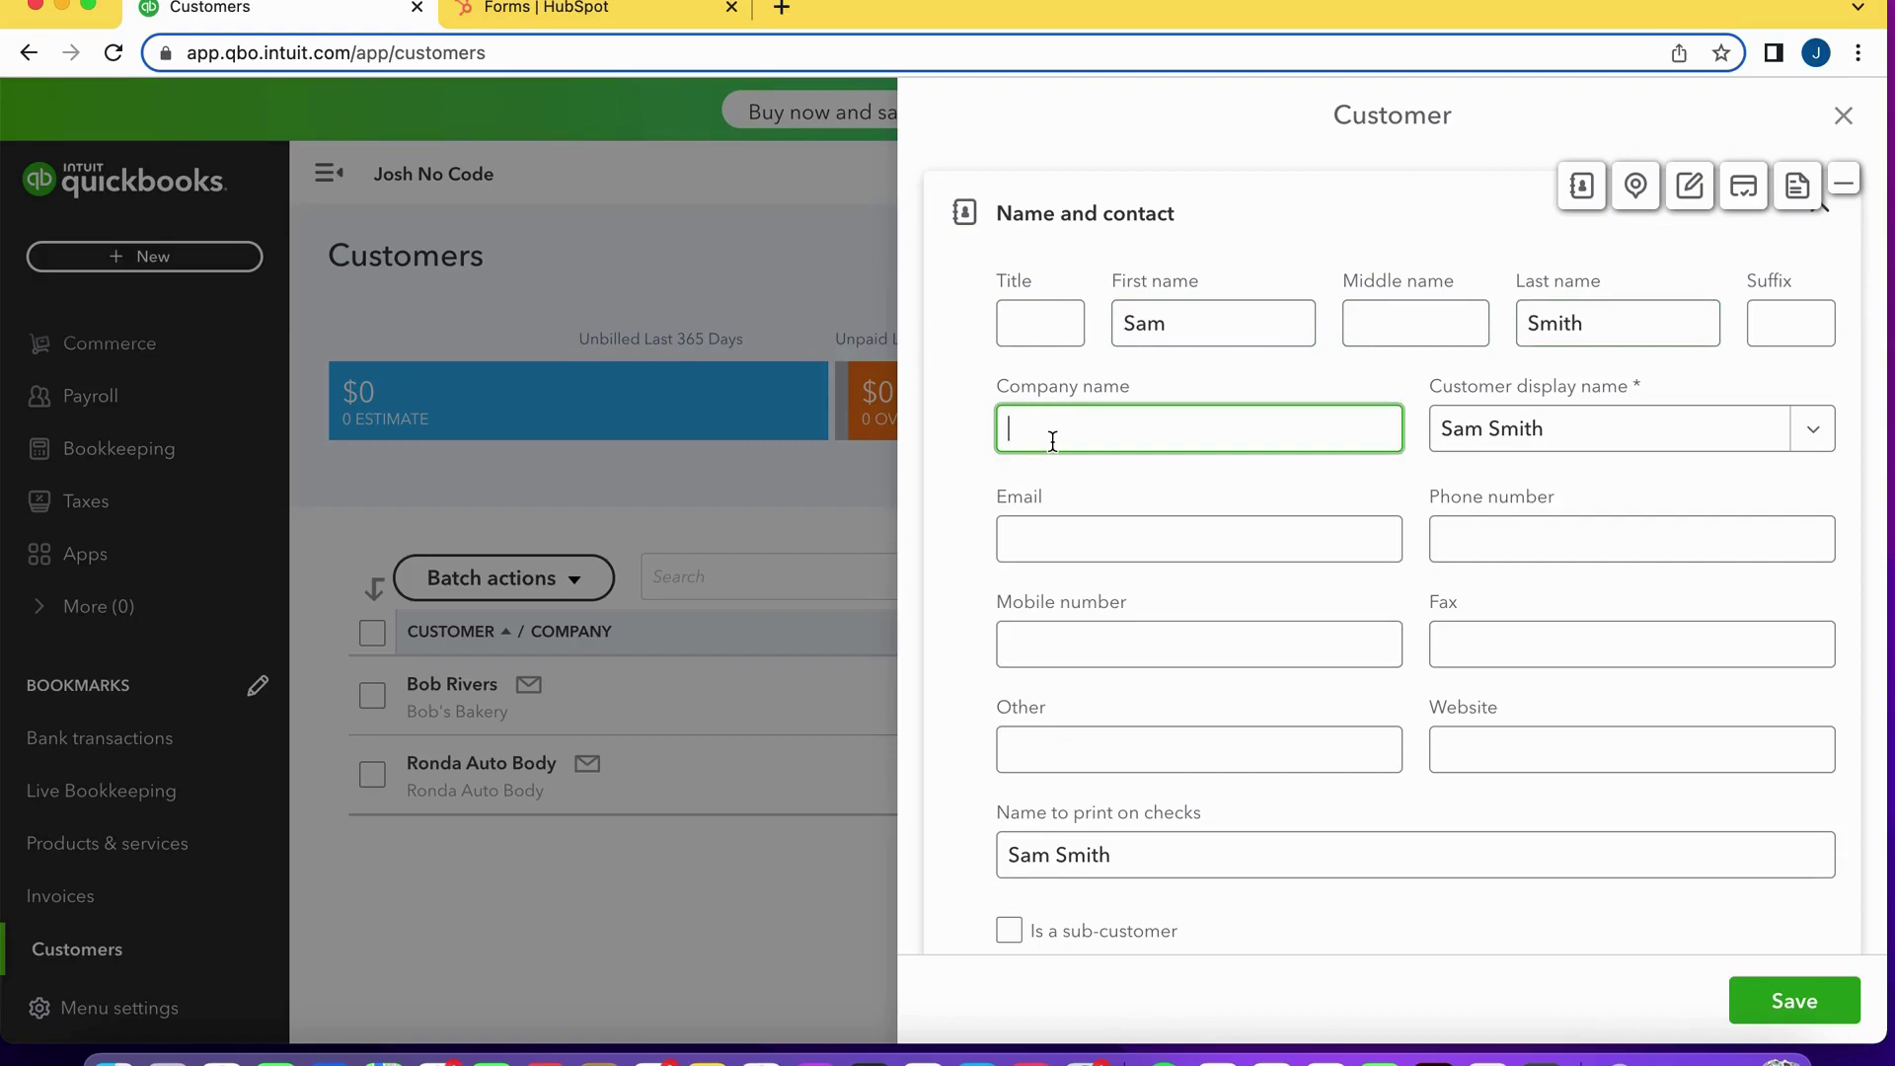
{"action": "type", "text": "Sam Auto"}
Enter the customer's e-mail address, correcting the typos along the way.
{"action": "left_click", "coordinate": [1100, 529]}
{"action": "type", "text": "jos"}
{"action": "key", "text": "BackSpace"}
{"action": "key", "text": "BackSpace"}
Enter the customer's phone number and reuse it as the mobile number.
{"action": "left_click", "coordinate": [1452, 540]}
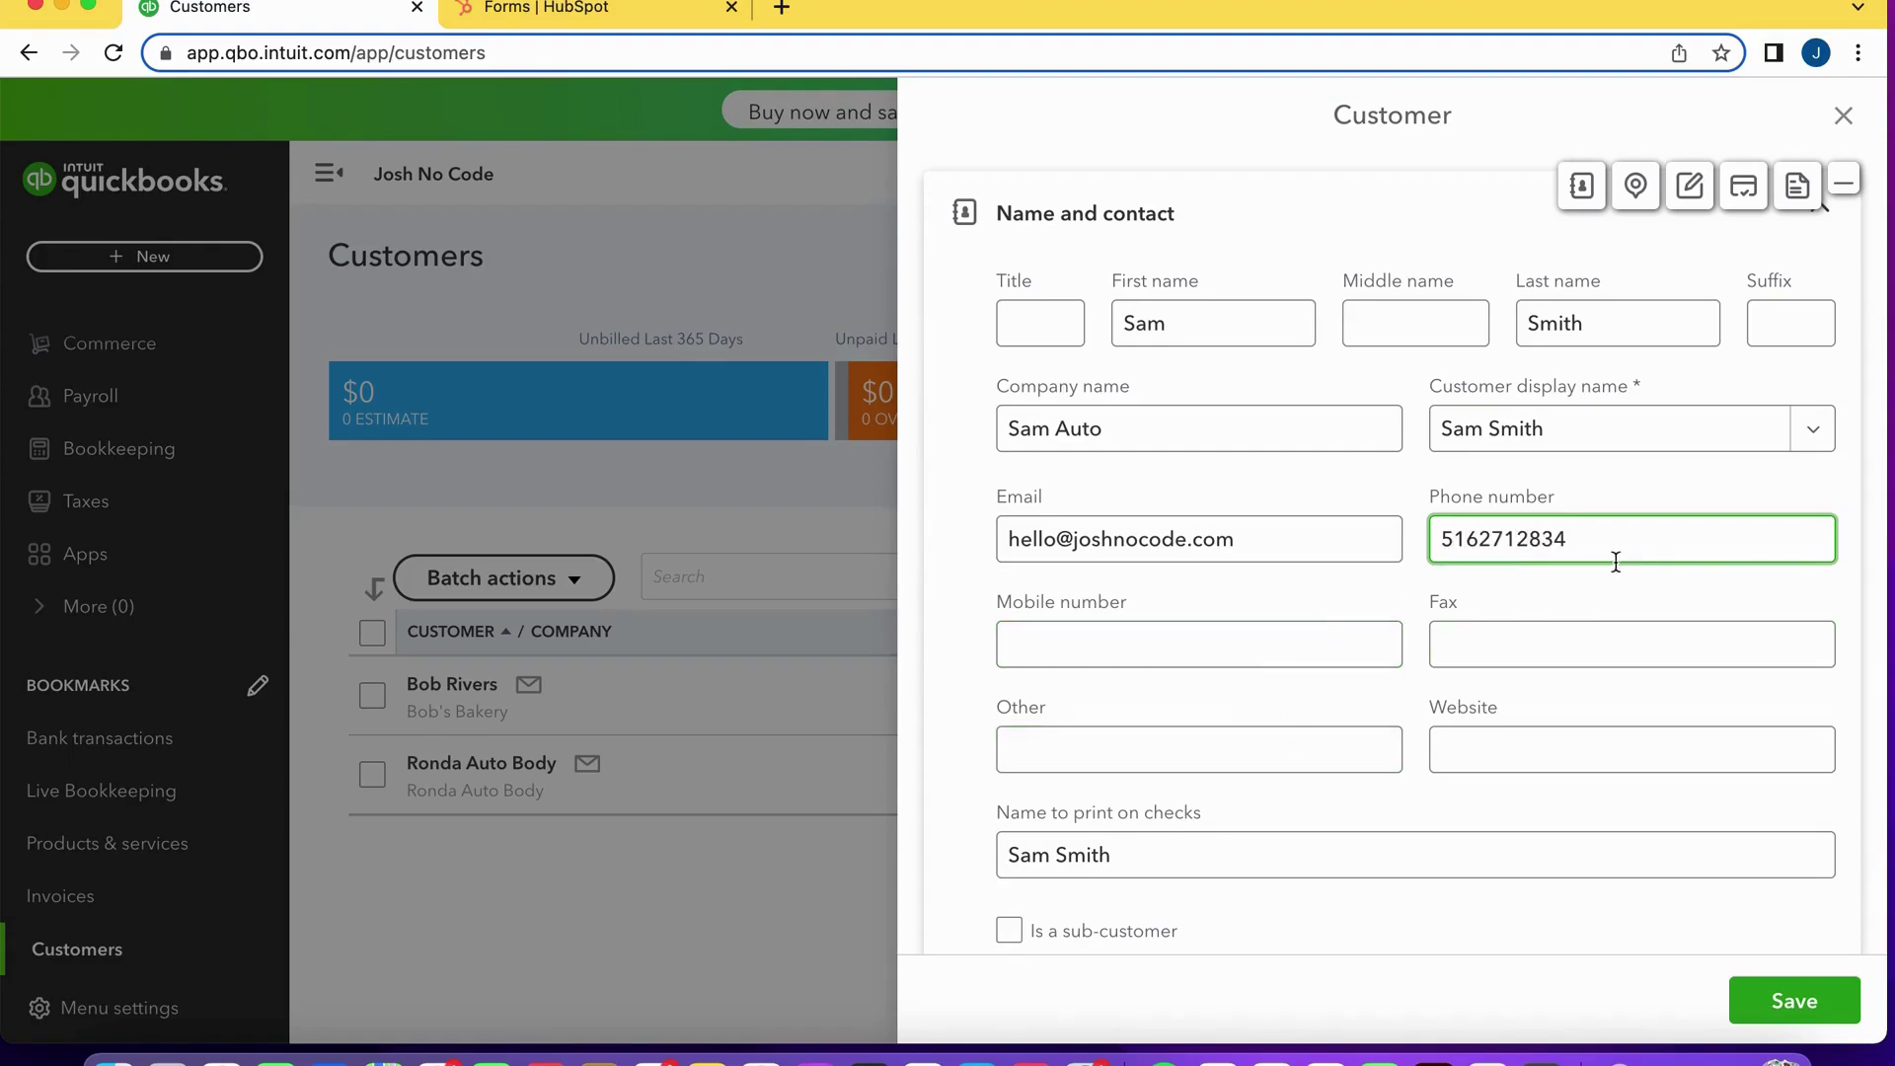
{"action": "key", "text": "super+a"}
{"action": "key", "text": "super+c"}
{"action": "left_click", "coordinate": [1174, 639]}
{"action": "key", "text": "super+v"}
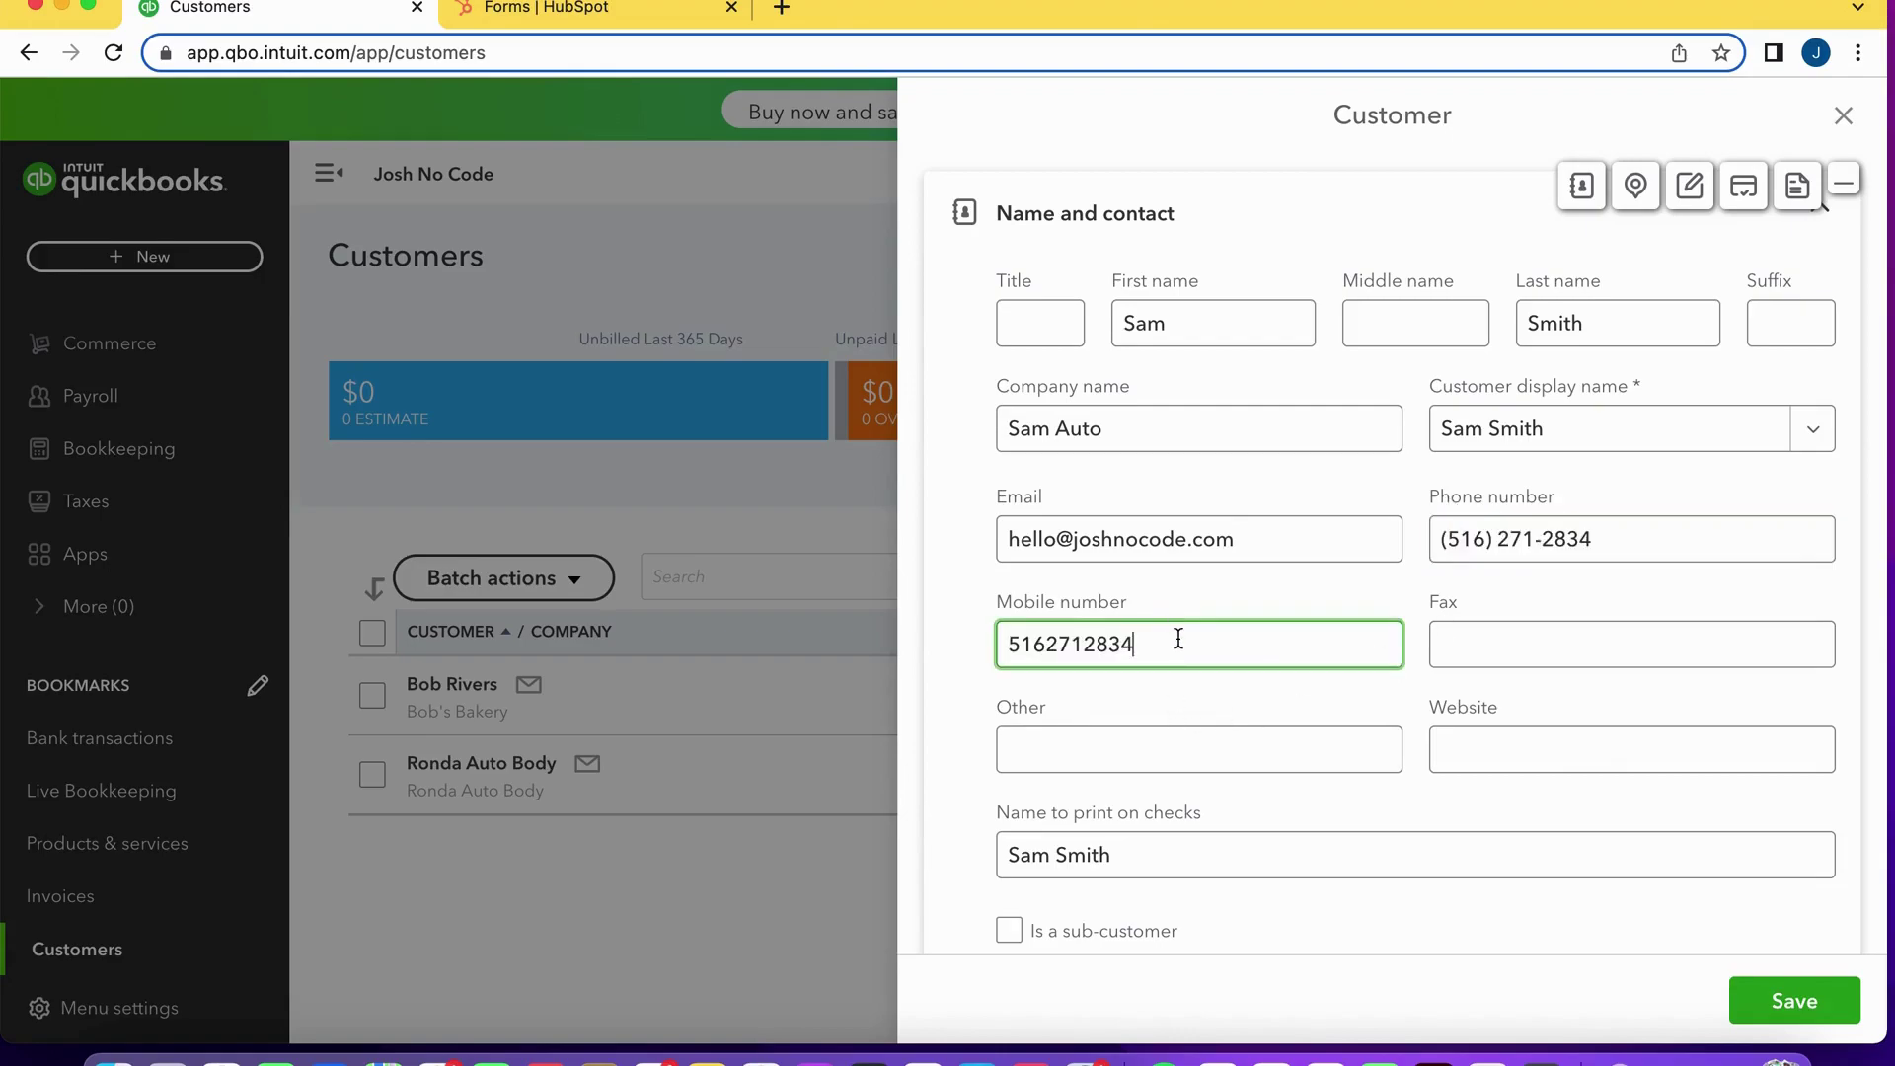
Fill in the billing street, city, state, ZIP code and country United States.
{"action": "scroll", "coordinate": [1239, 782], "scroll_direction": "down", "scroll_amount": 5}
{"action": "left_click", "coordinate": [1156, 774]}
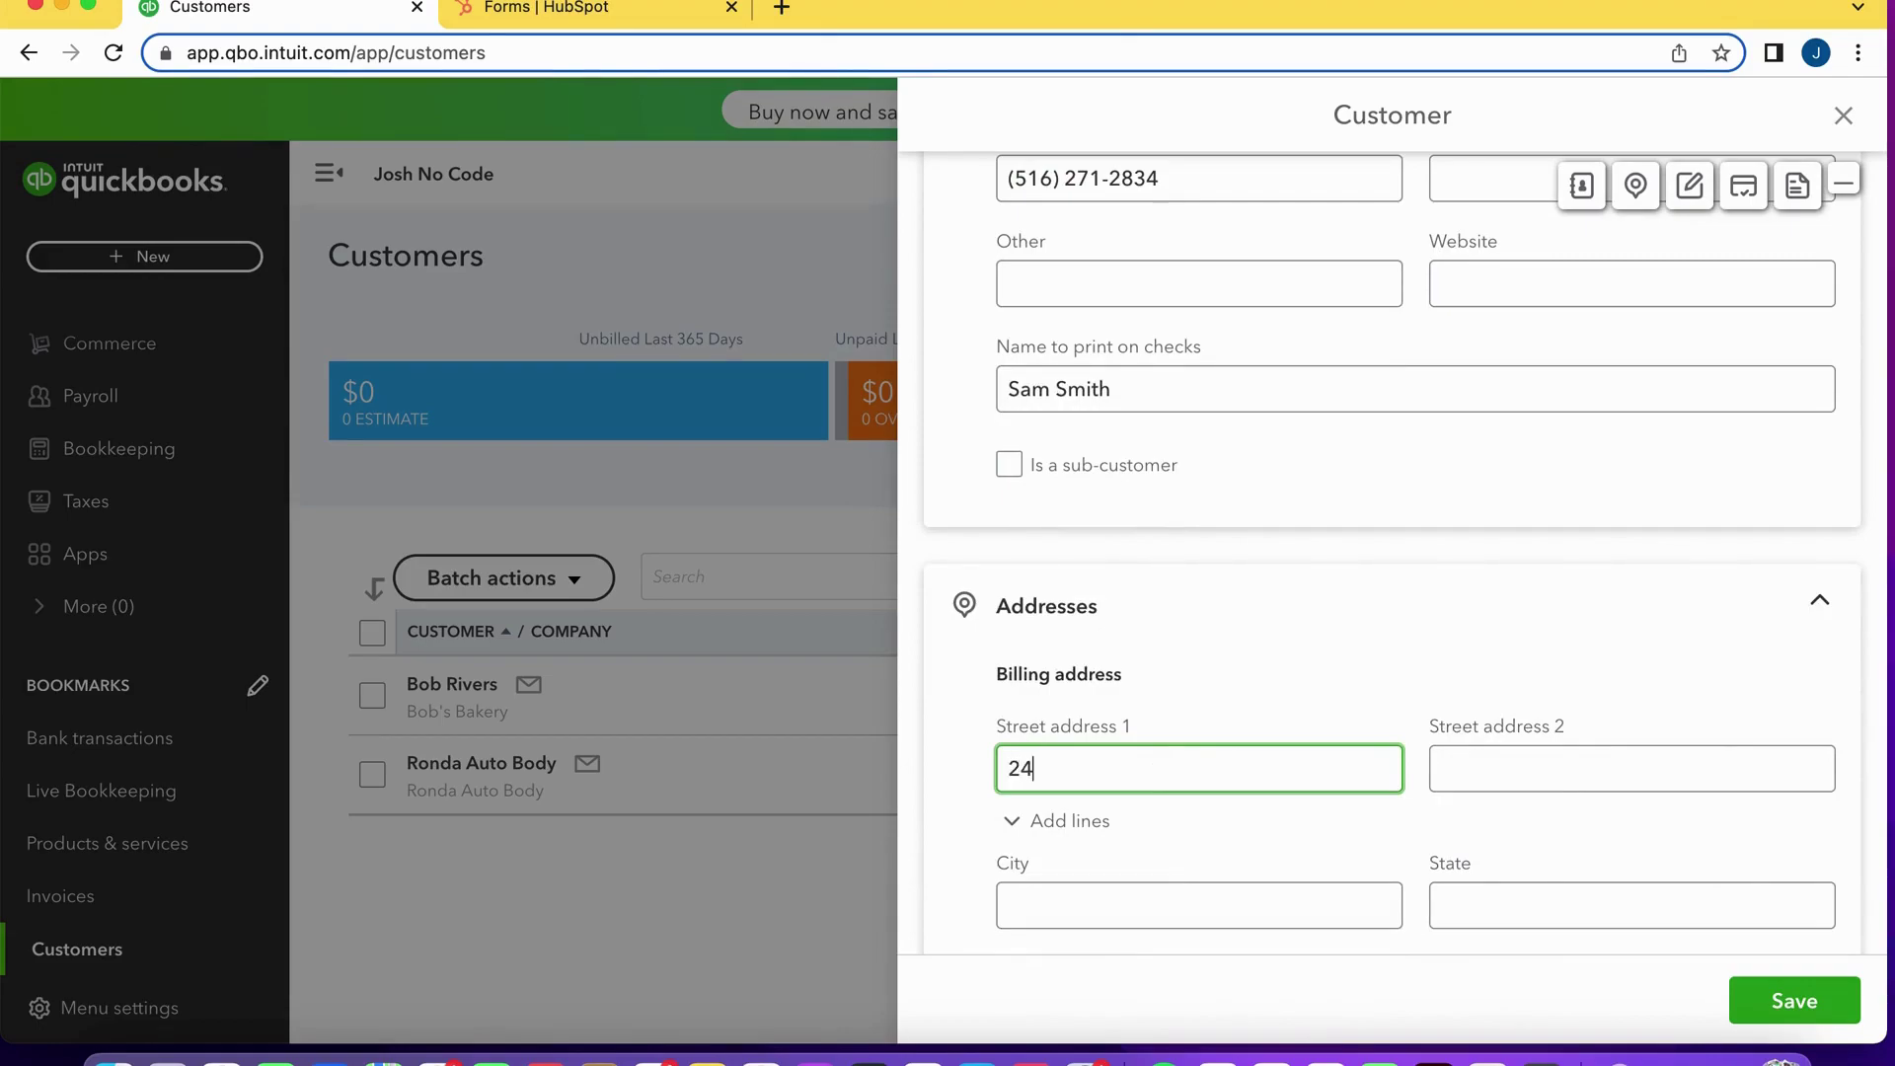
{"action": "scroll", "coordinate": [1151, 854], "scroll_direction": "down", "scroll_amount": 1}
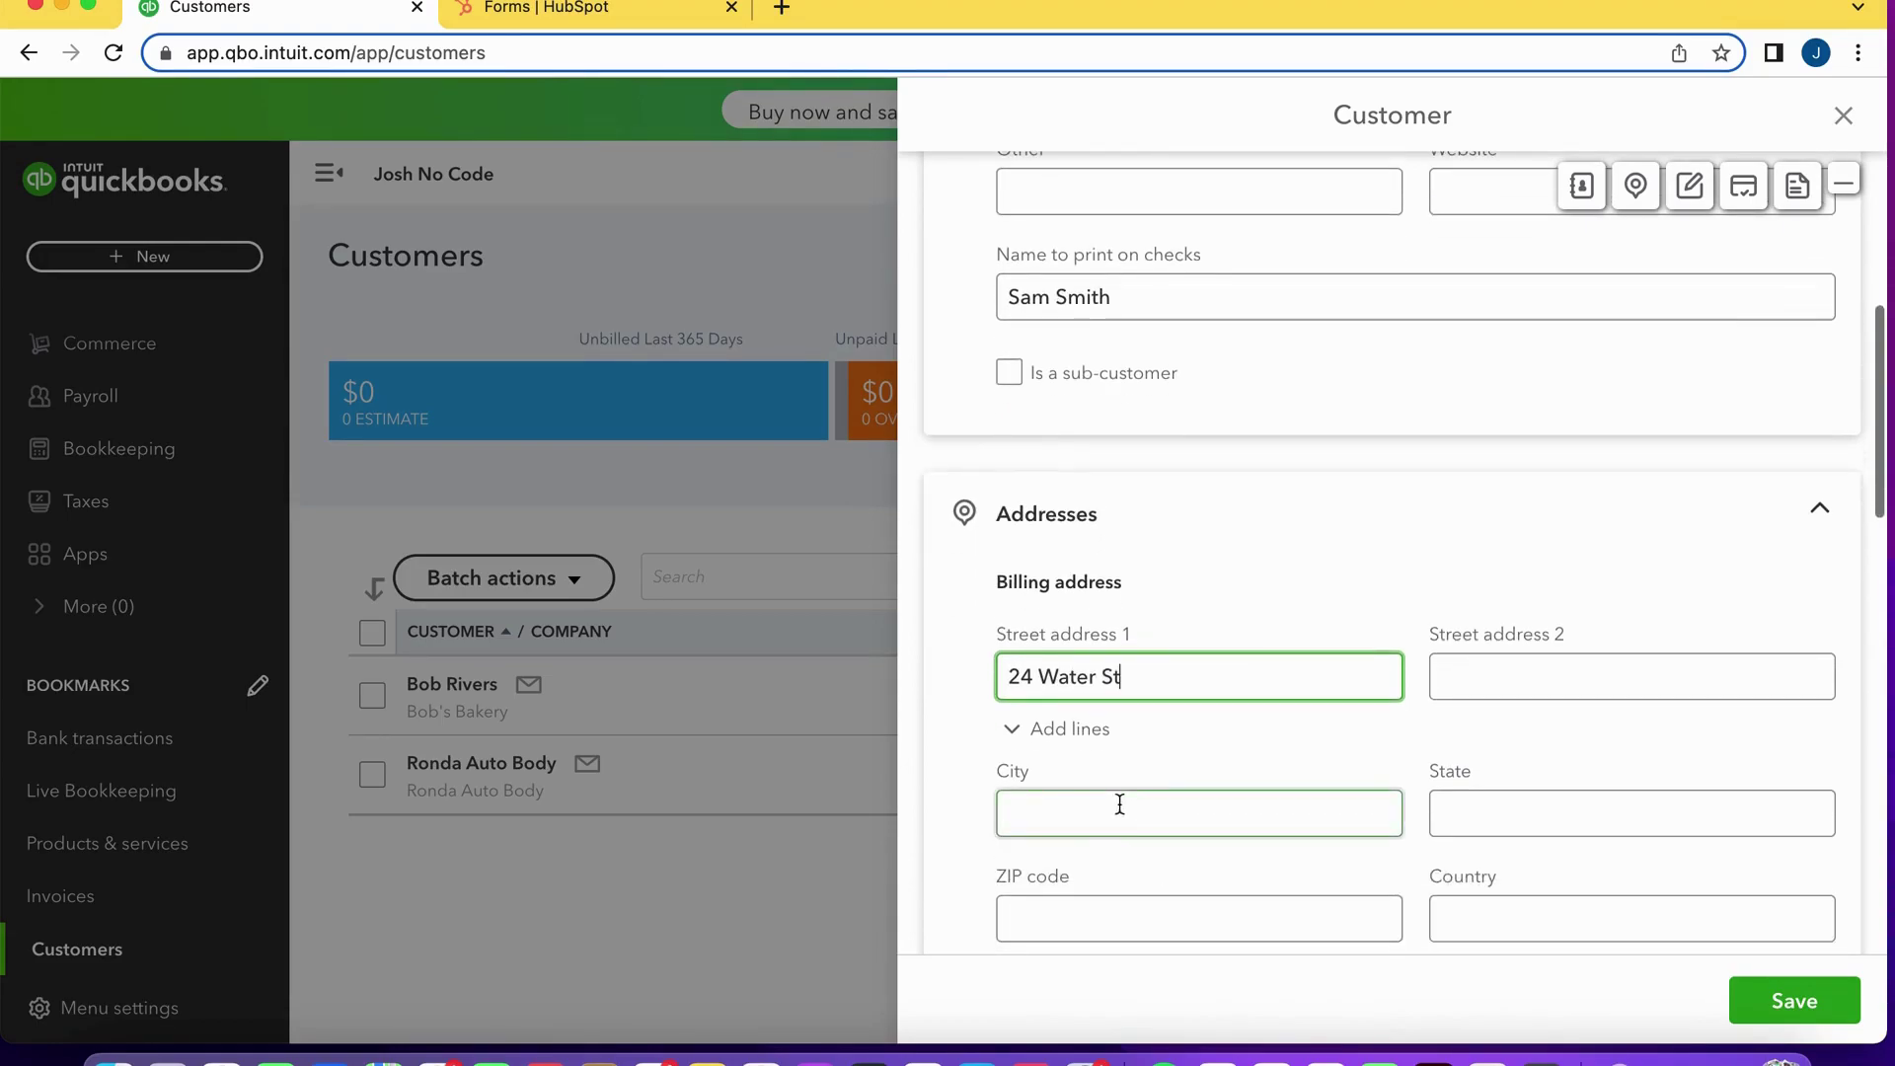
{"action": "left_click", "coordinate": [1119, 808]}
{"action": "type", "text": "Freeport"}
{"action": "key", "text": "Tab"}
{"action": "type", "text": "NY"}
{"action": "left_click", "coordinate": [999, 920]}
{"action": "type", "text": "12435"}
{"action": "left_click", "coordinate": [1481, 916]}
{"action": "type", "text": "United States"}
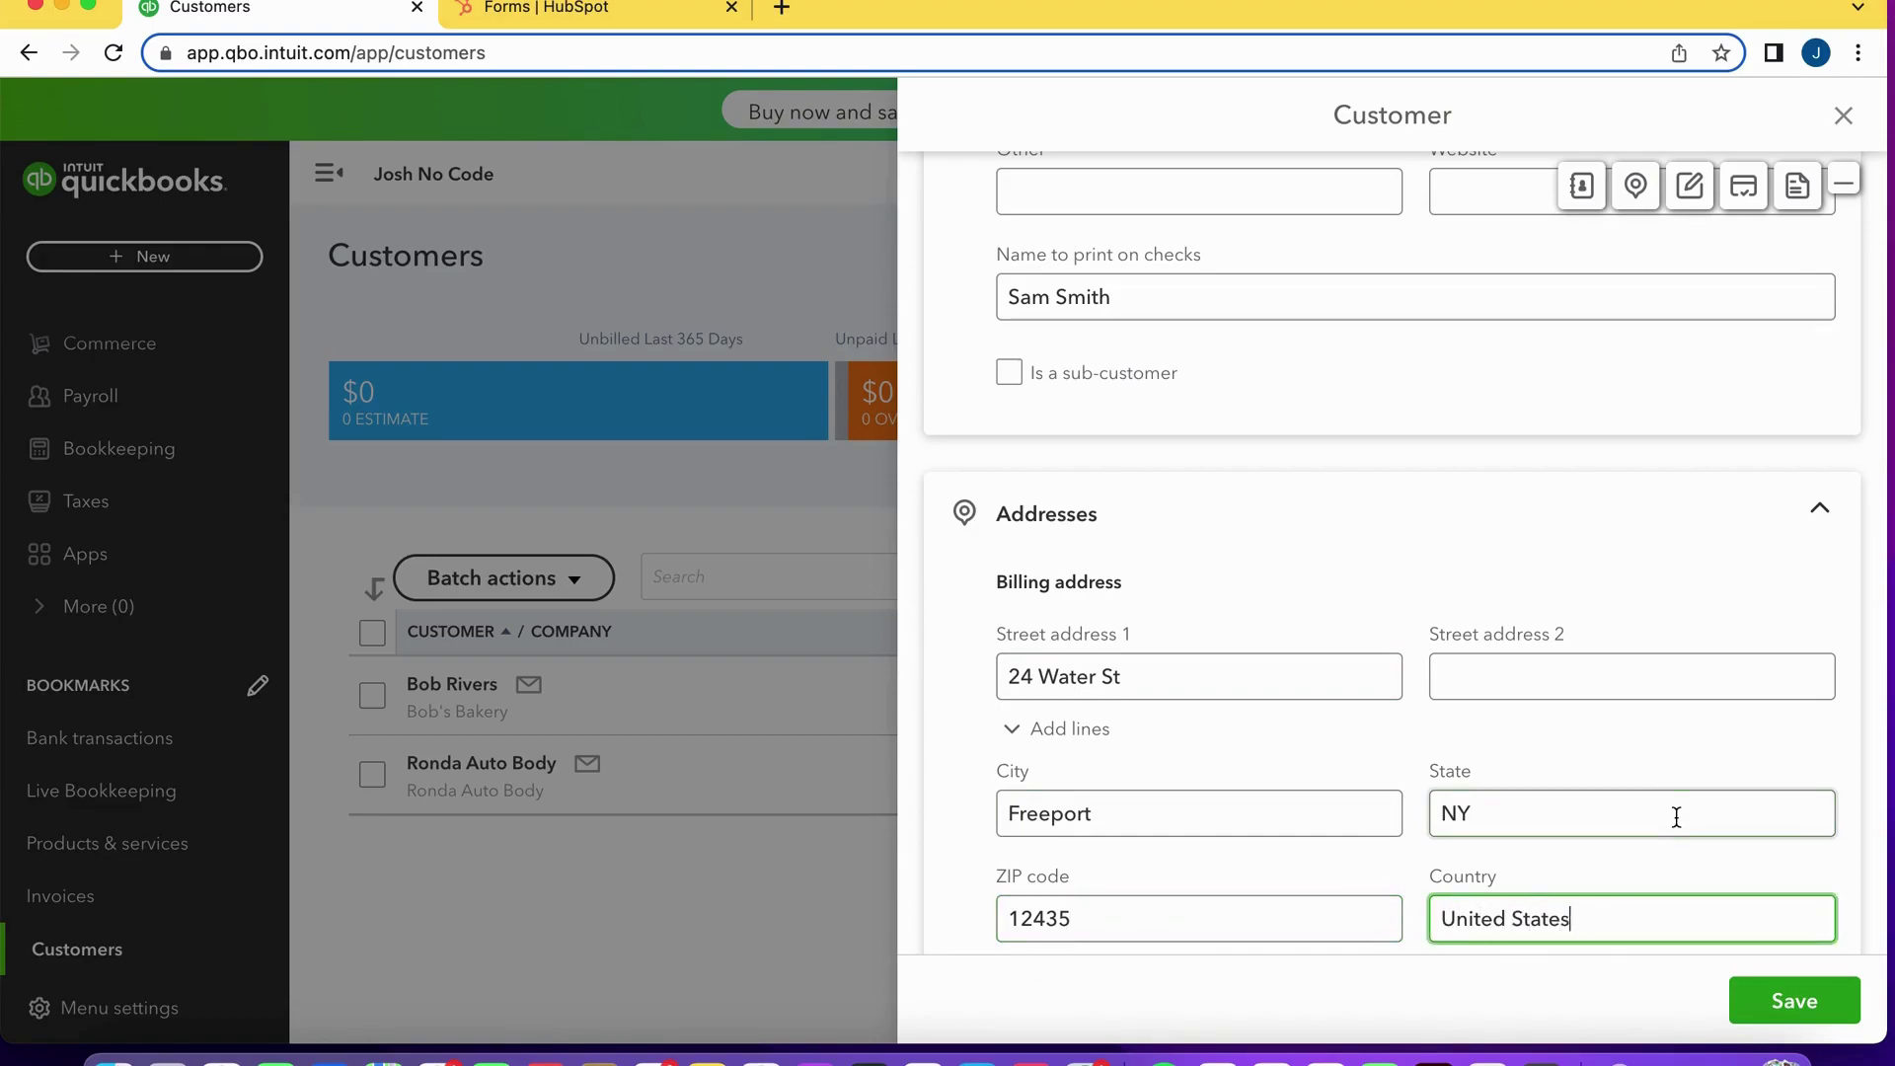
{"action": "scroll", "coordinate": [1676, 817], "scroll_direction": "down", "scroll_amount": 4}
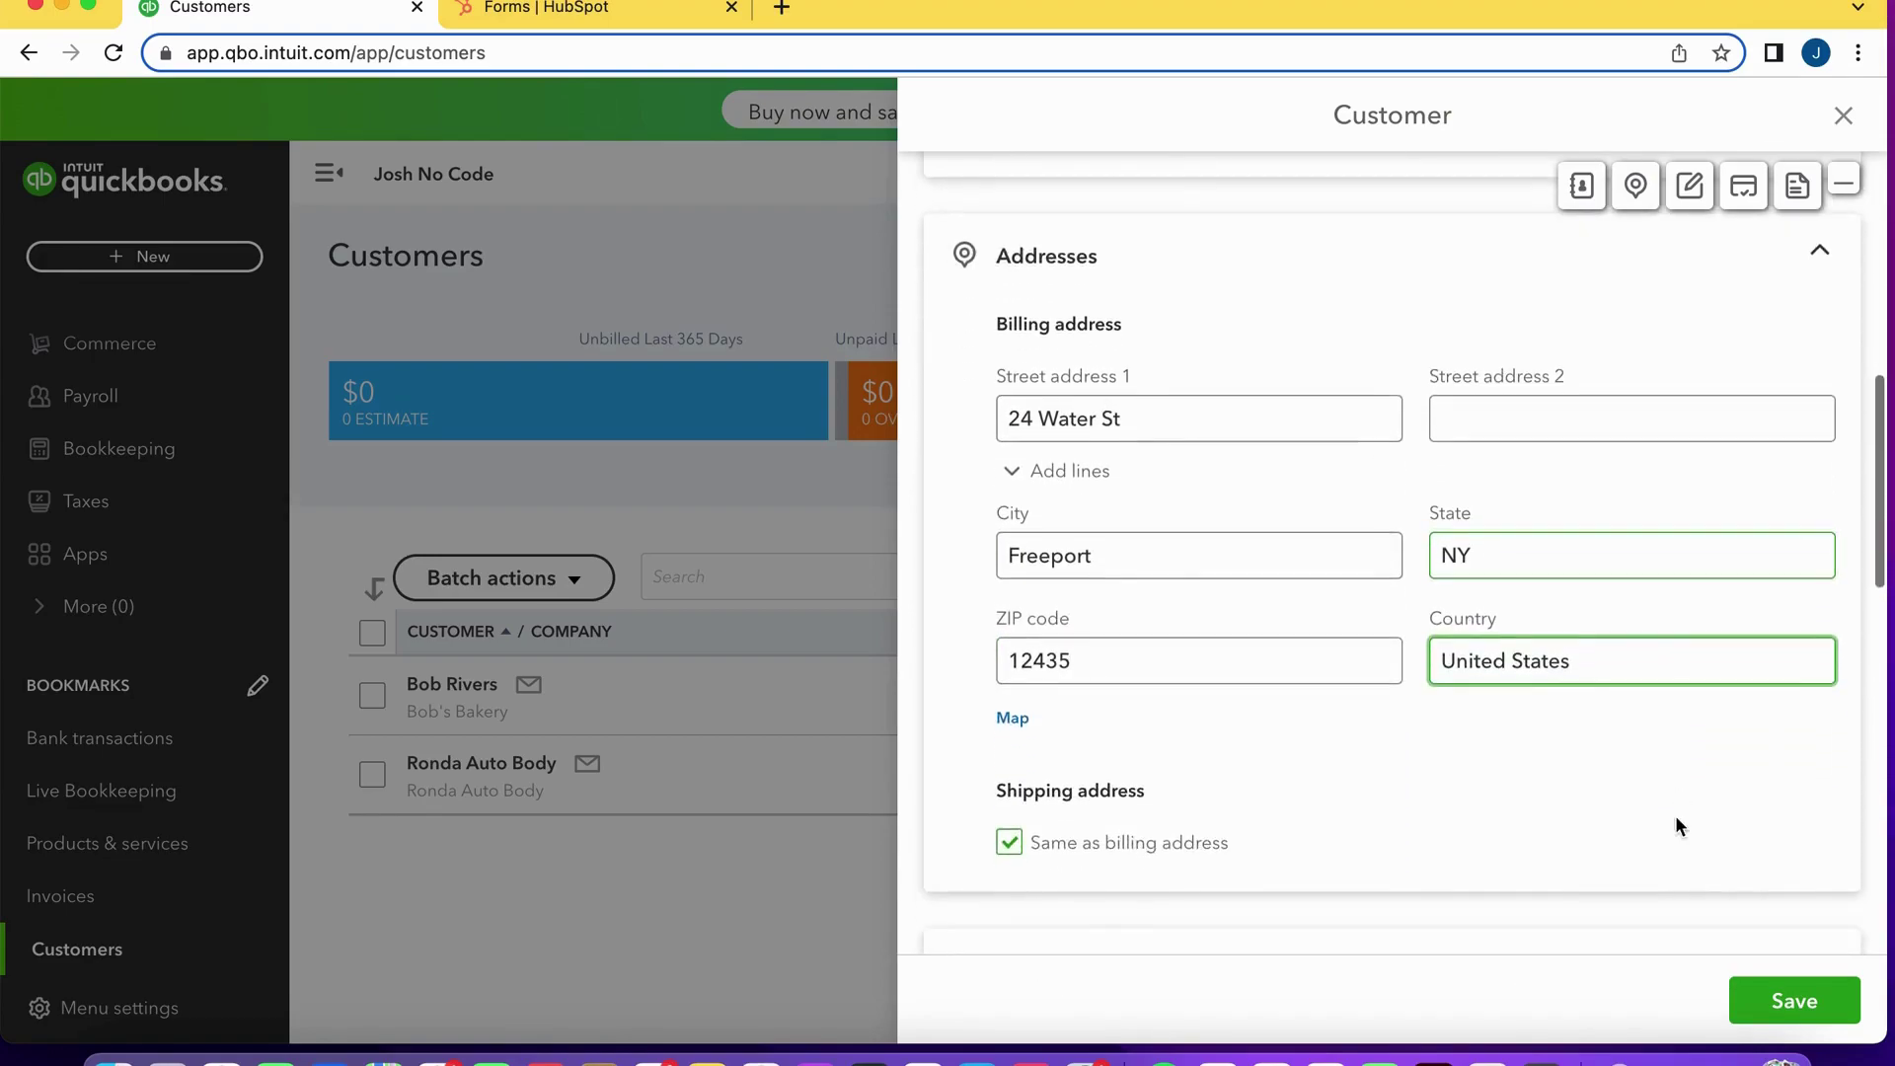
{"action": "scroll", "coordinate": [1689, 817], "scroll_direction": "down", "scroll_amount": 1}
{"action": "scroll", "coordinate": [1689, 807], "scroll_direction": "down", "scroll_amount": 5}
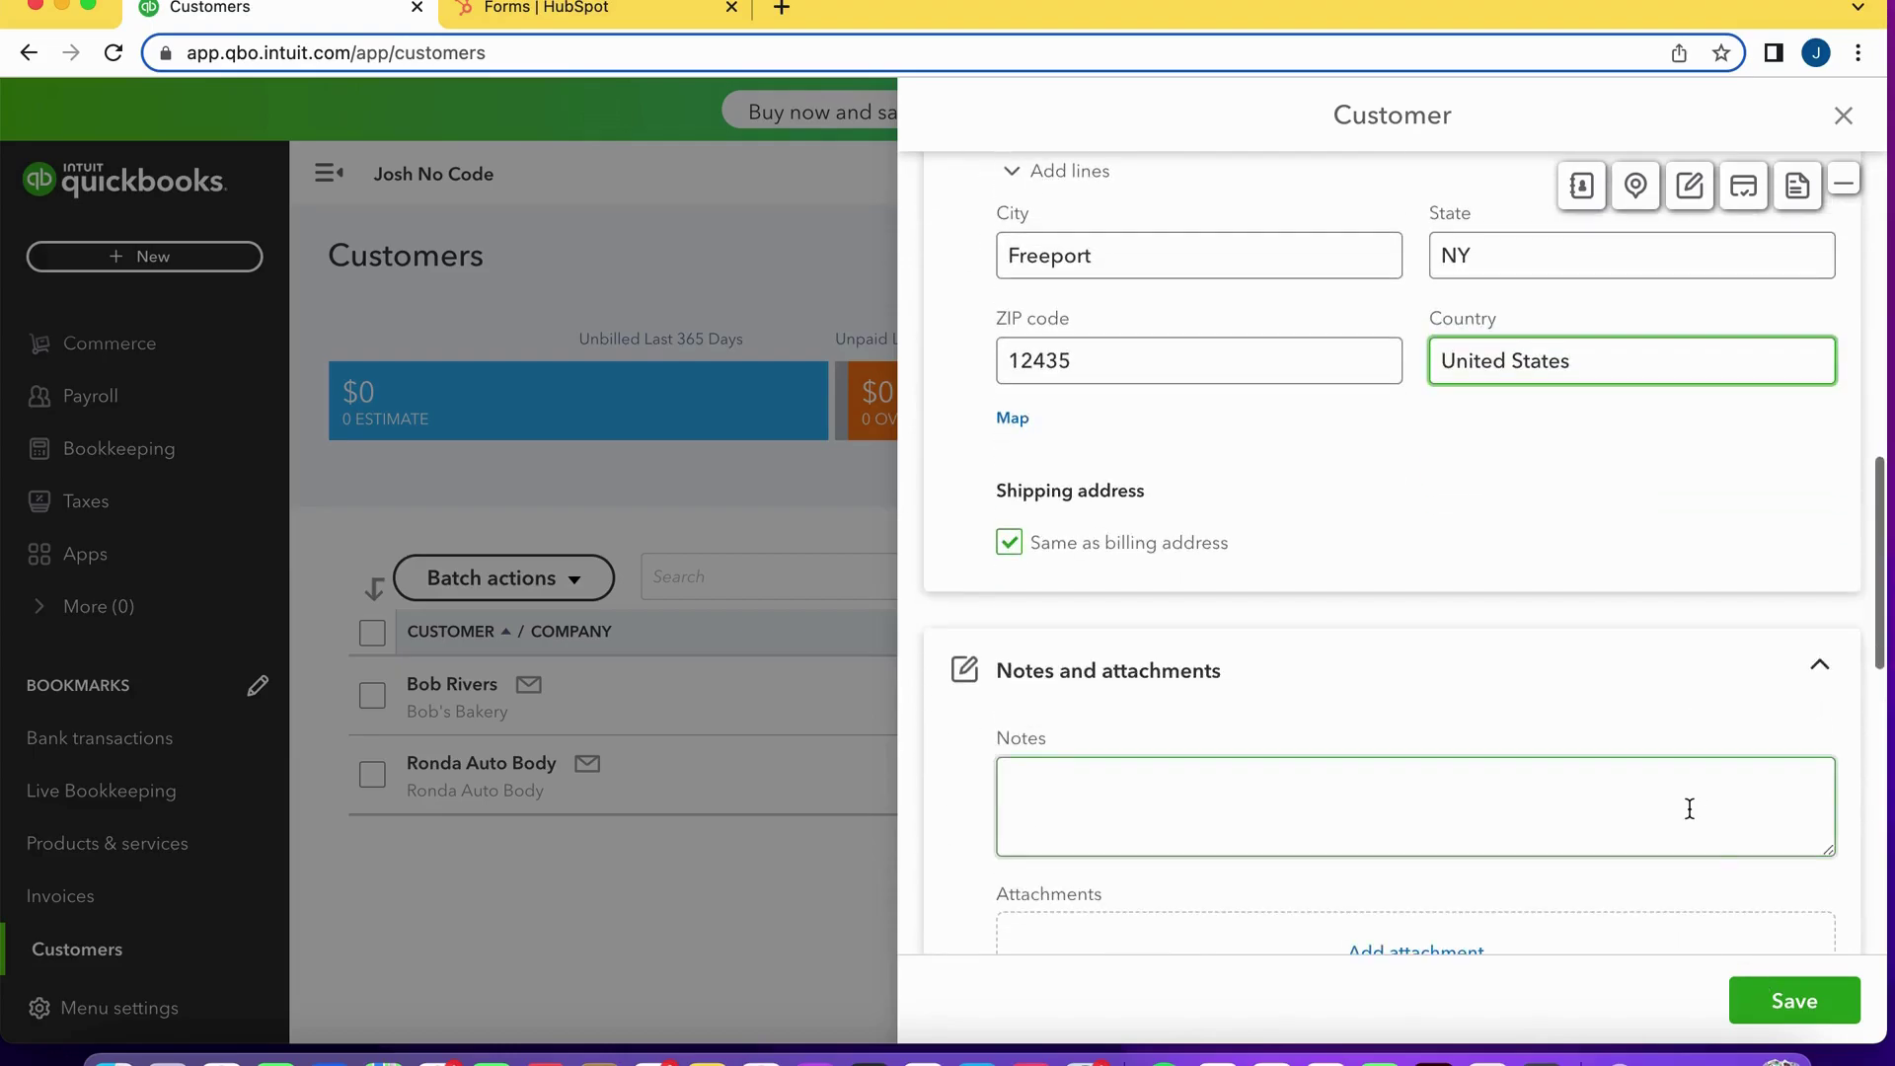
Save the Sam Auto customer, confirm it in the Customers list, then go to Products and Services.
{"action": "left_click", "coordinate": [1788, 997]}
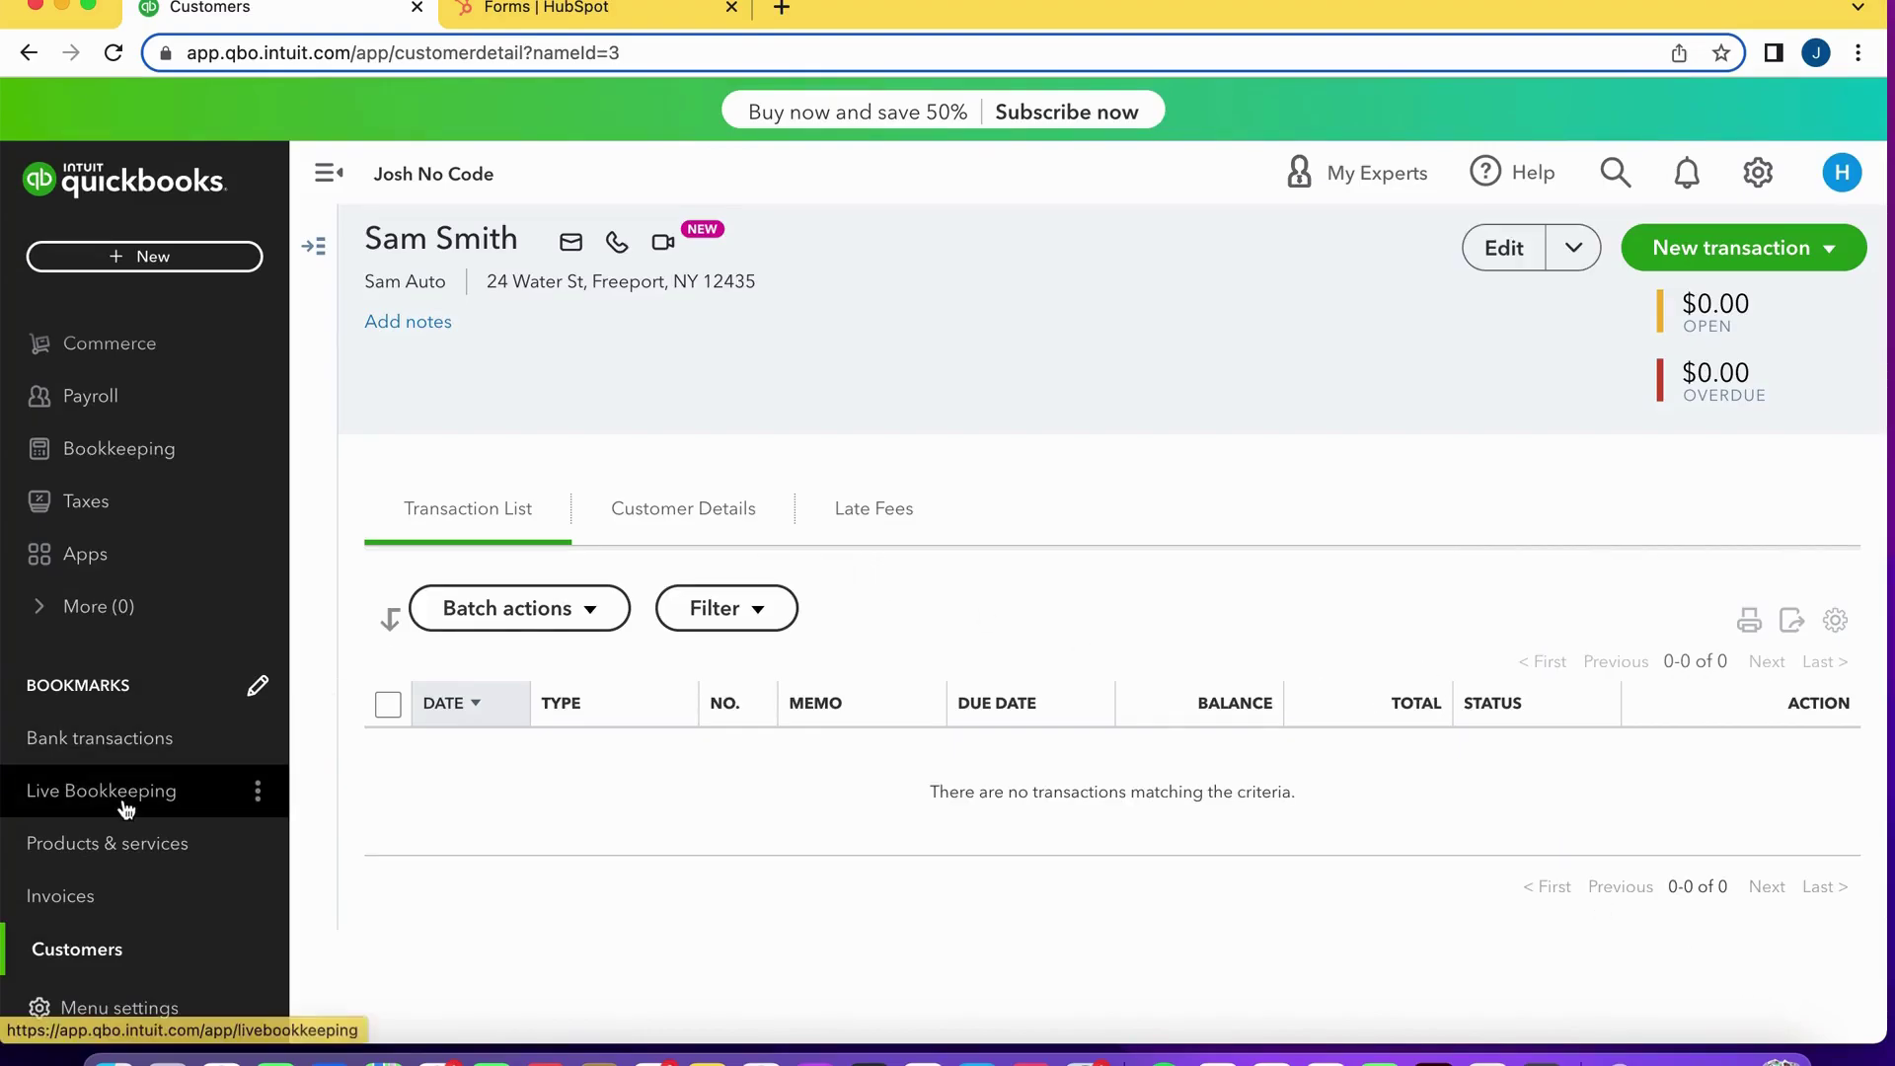
{"action": "left_click", "coordinate": [108, 953]}
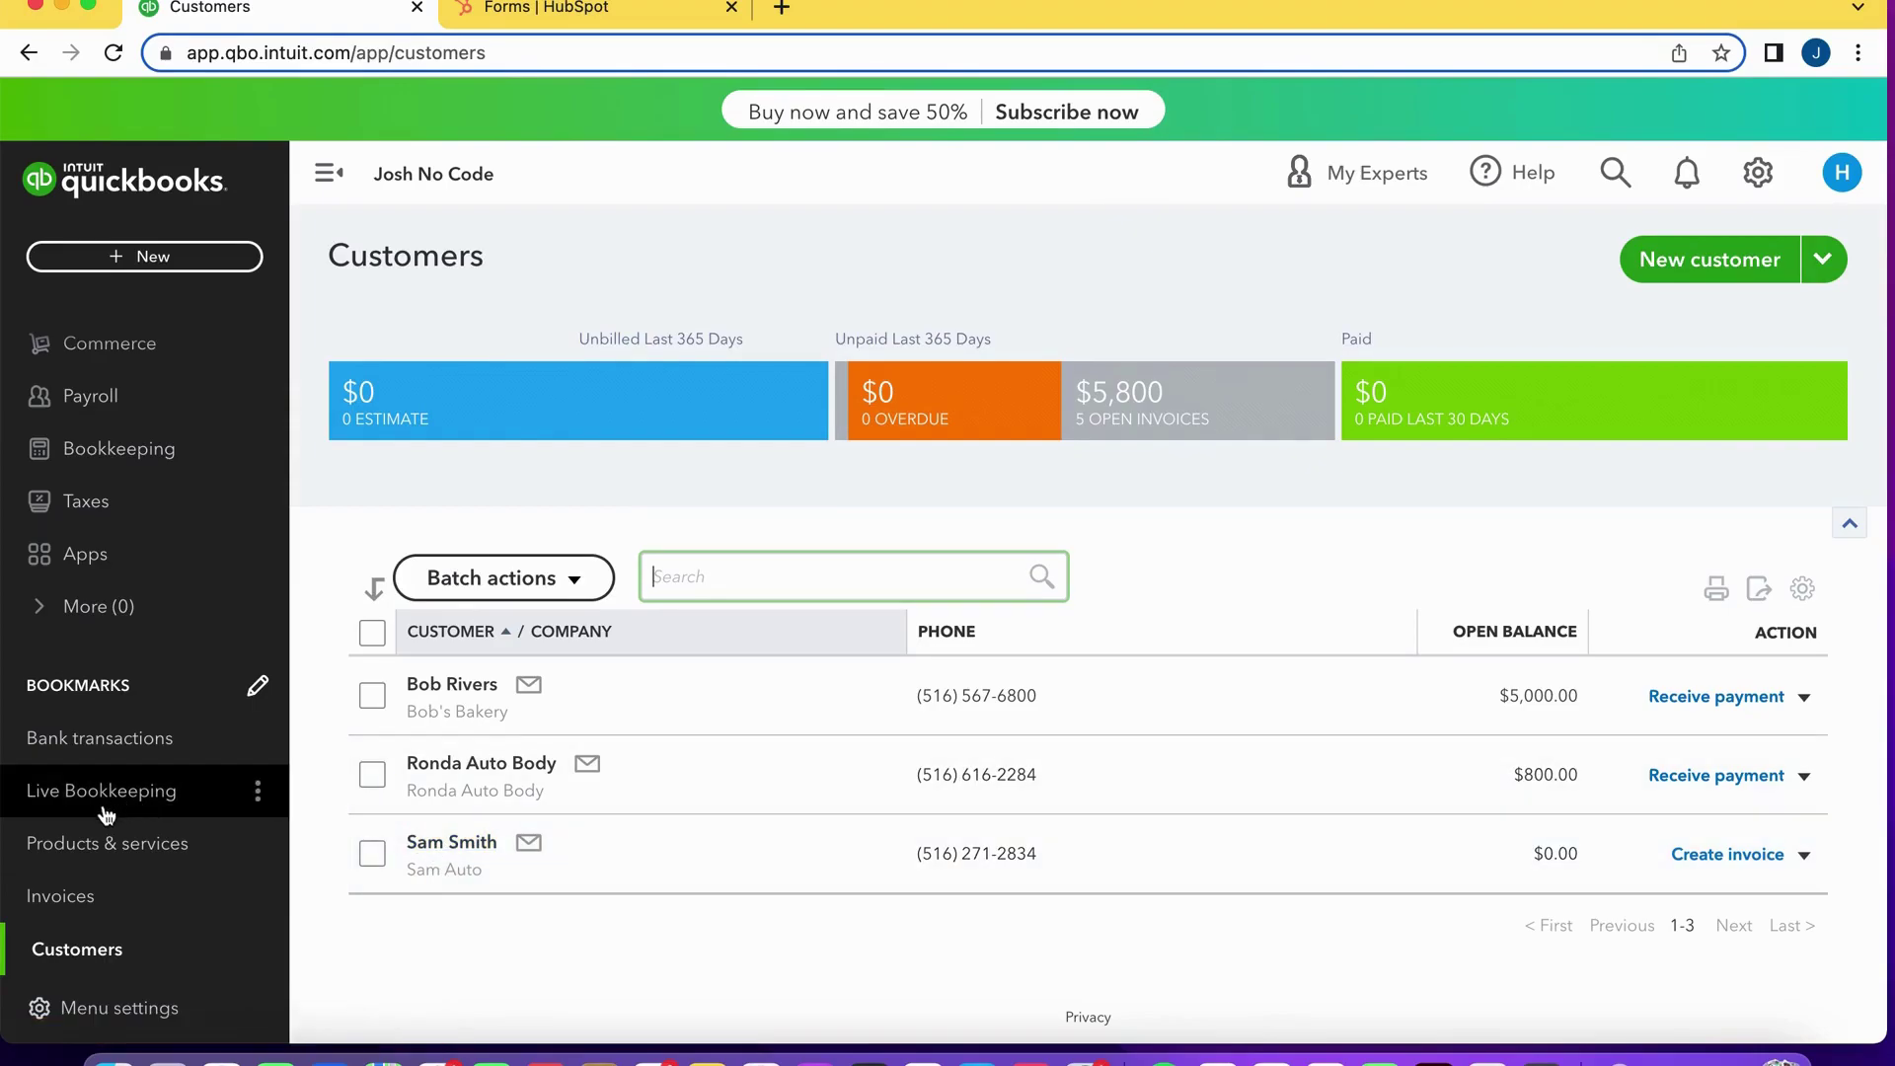
{"action": "left_click", "coordinate": [105, 855]}
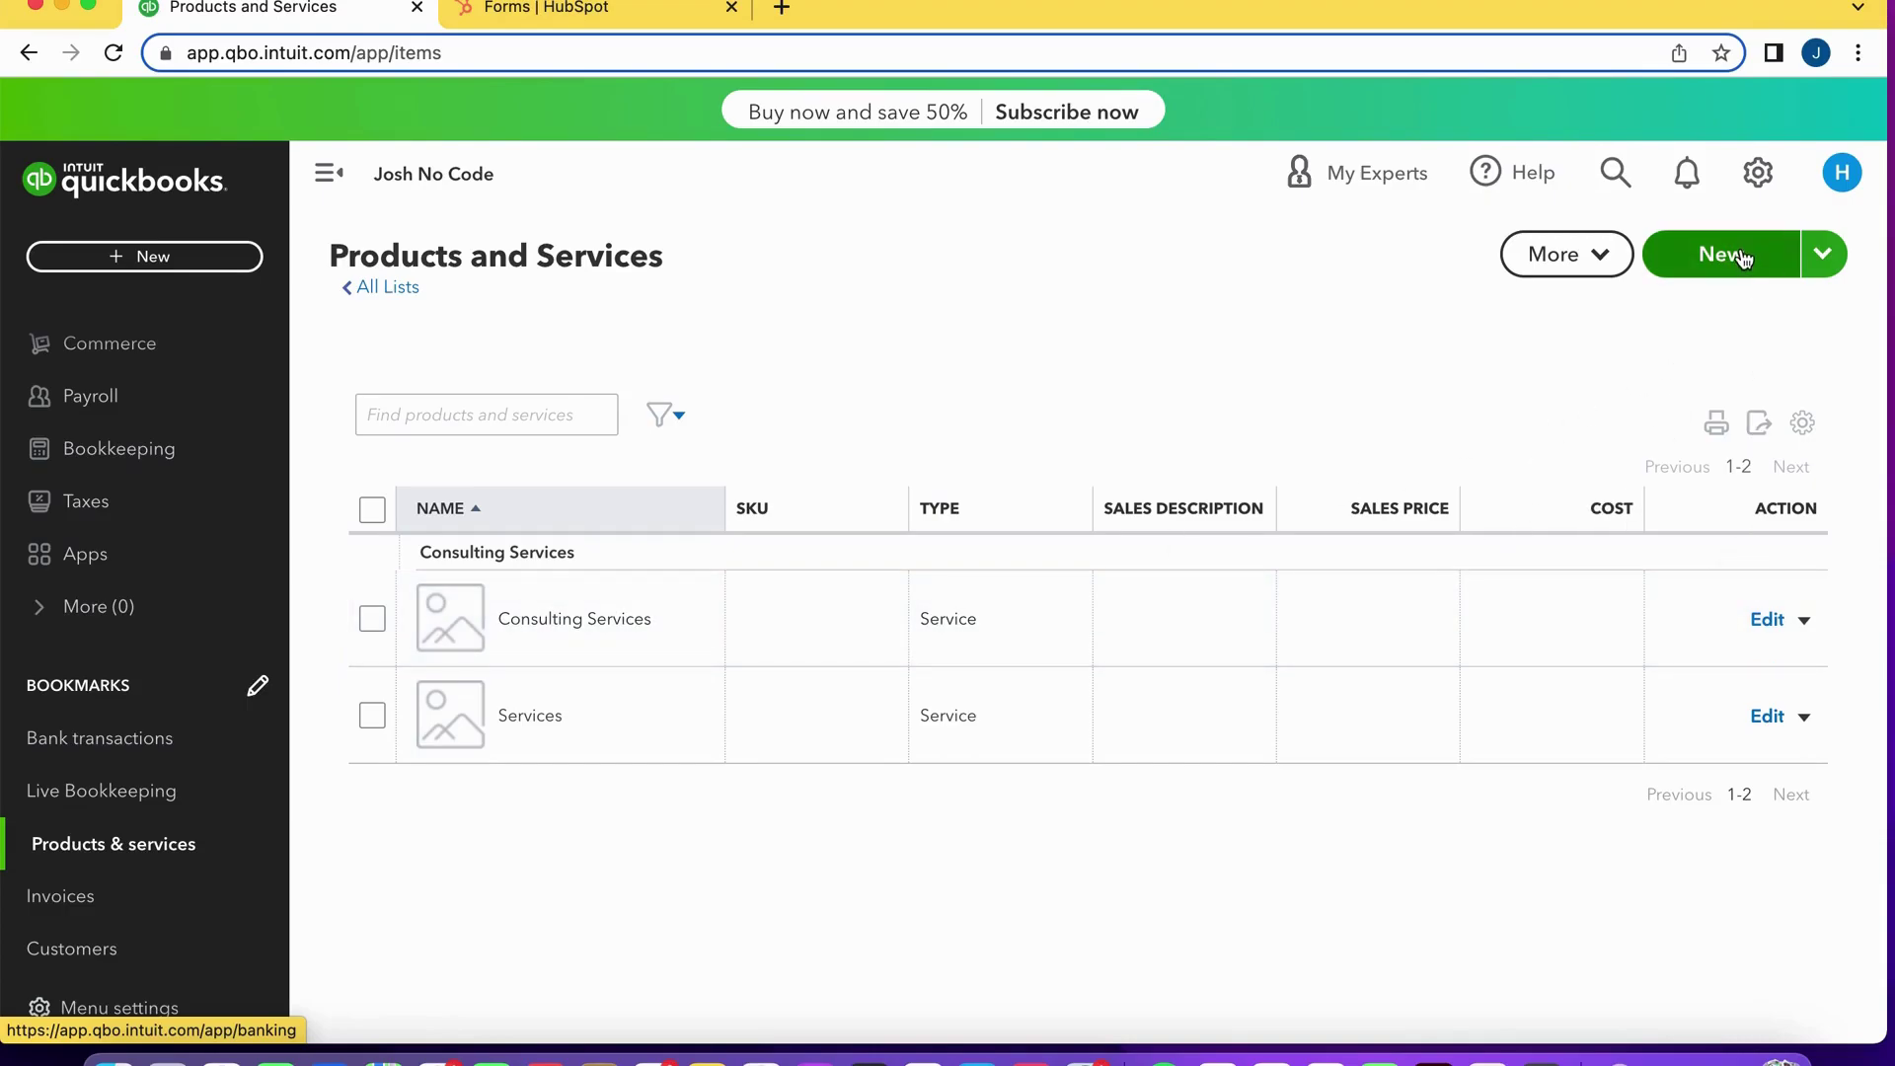
Create a 'Software Development' service described 'Software dev consulting service' and save it.
{"action": "left_click", "coordinate": [1708, 254]}
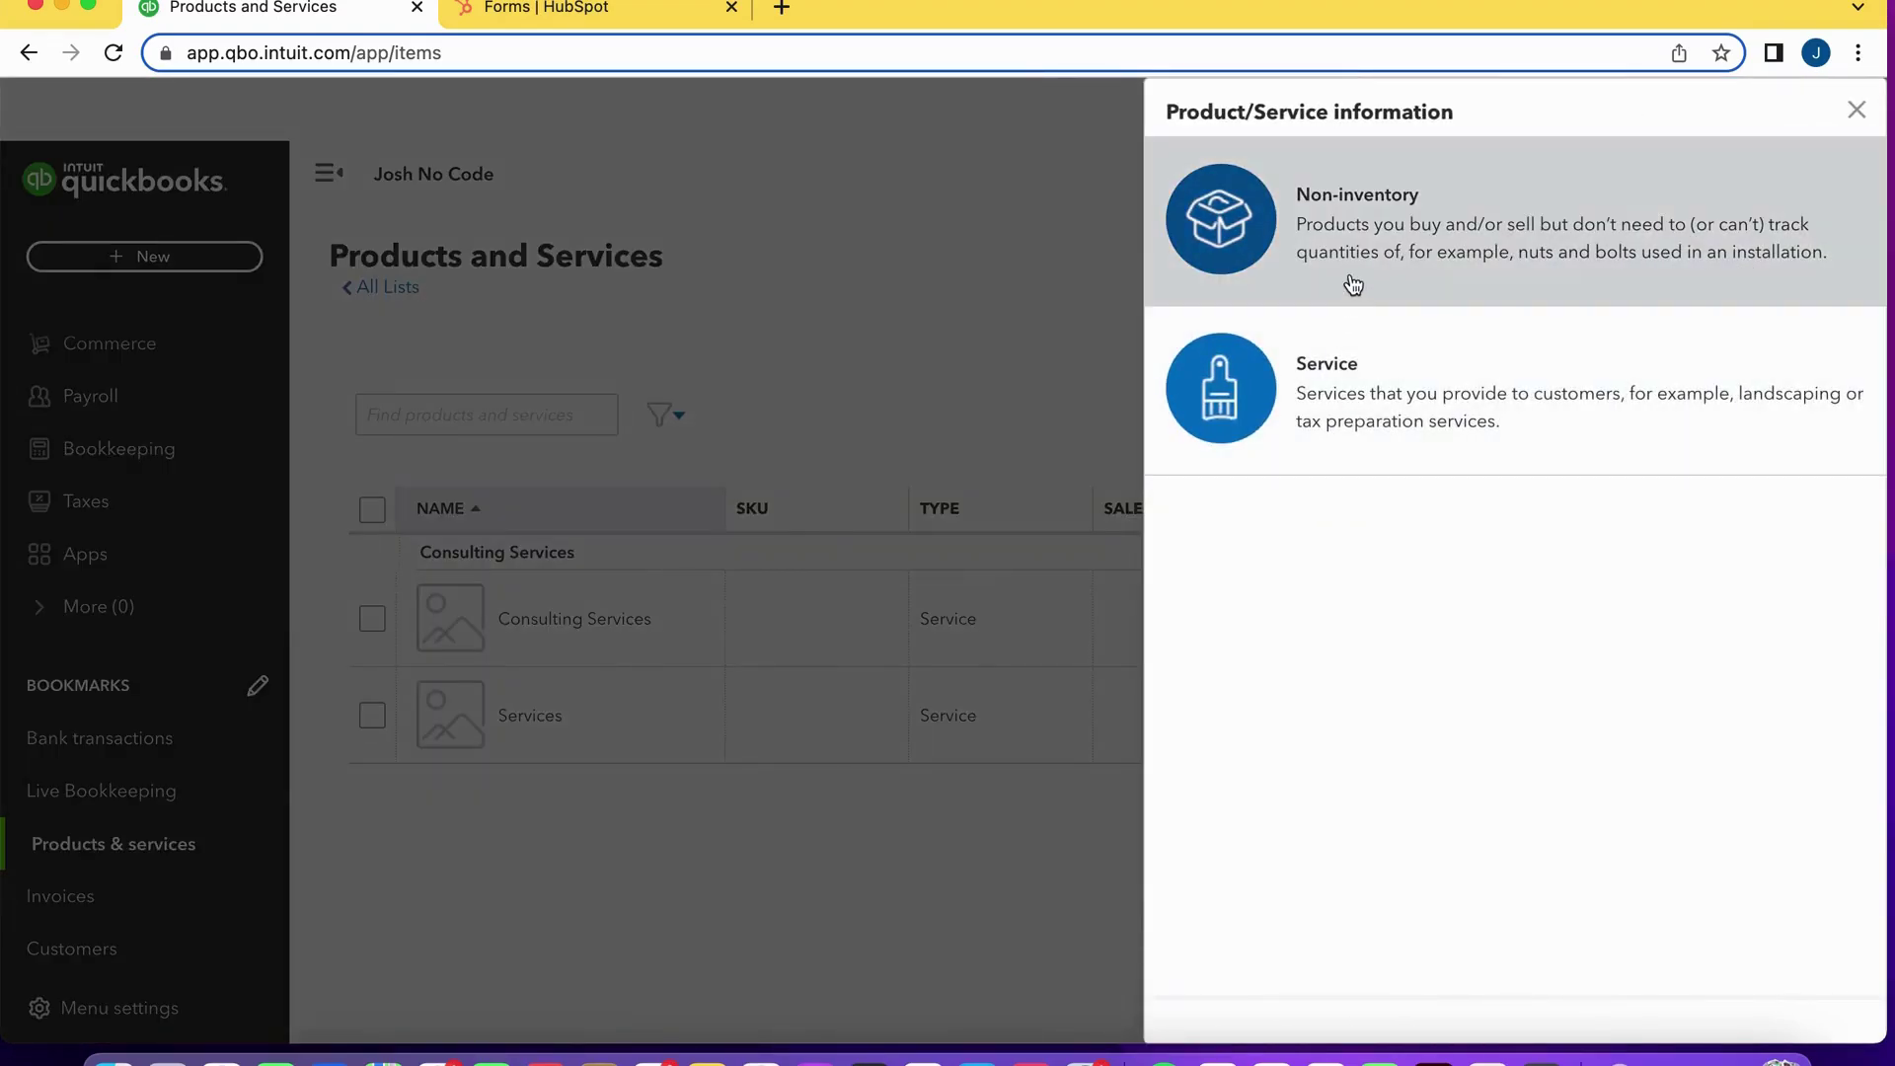
{"action": "left_click", "coordinate": [1857, 111]}
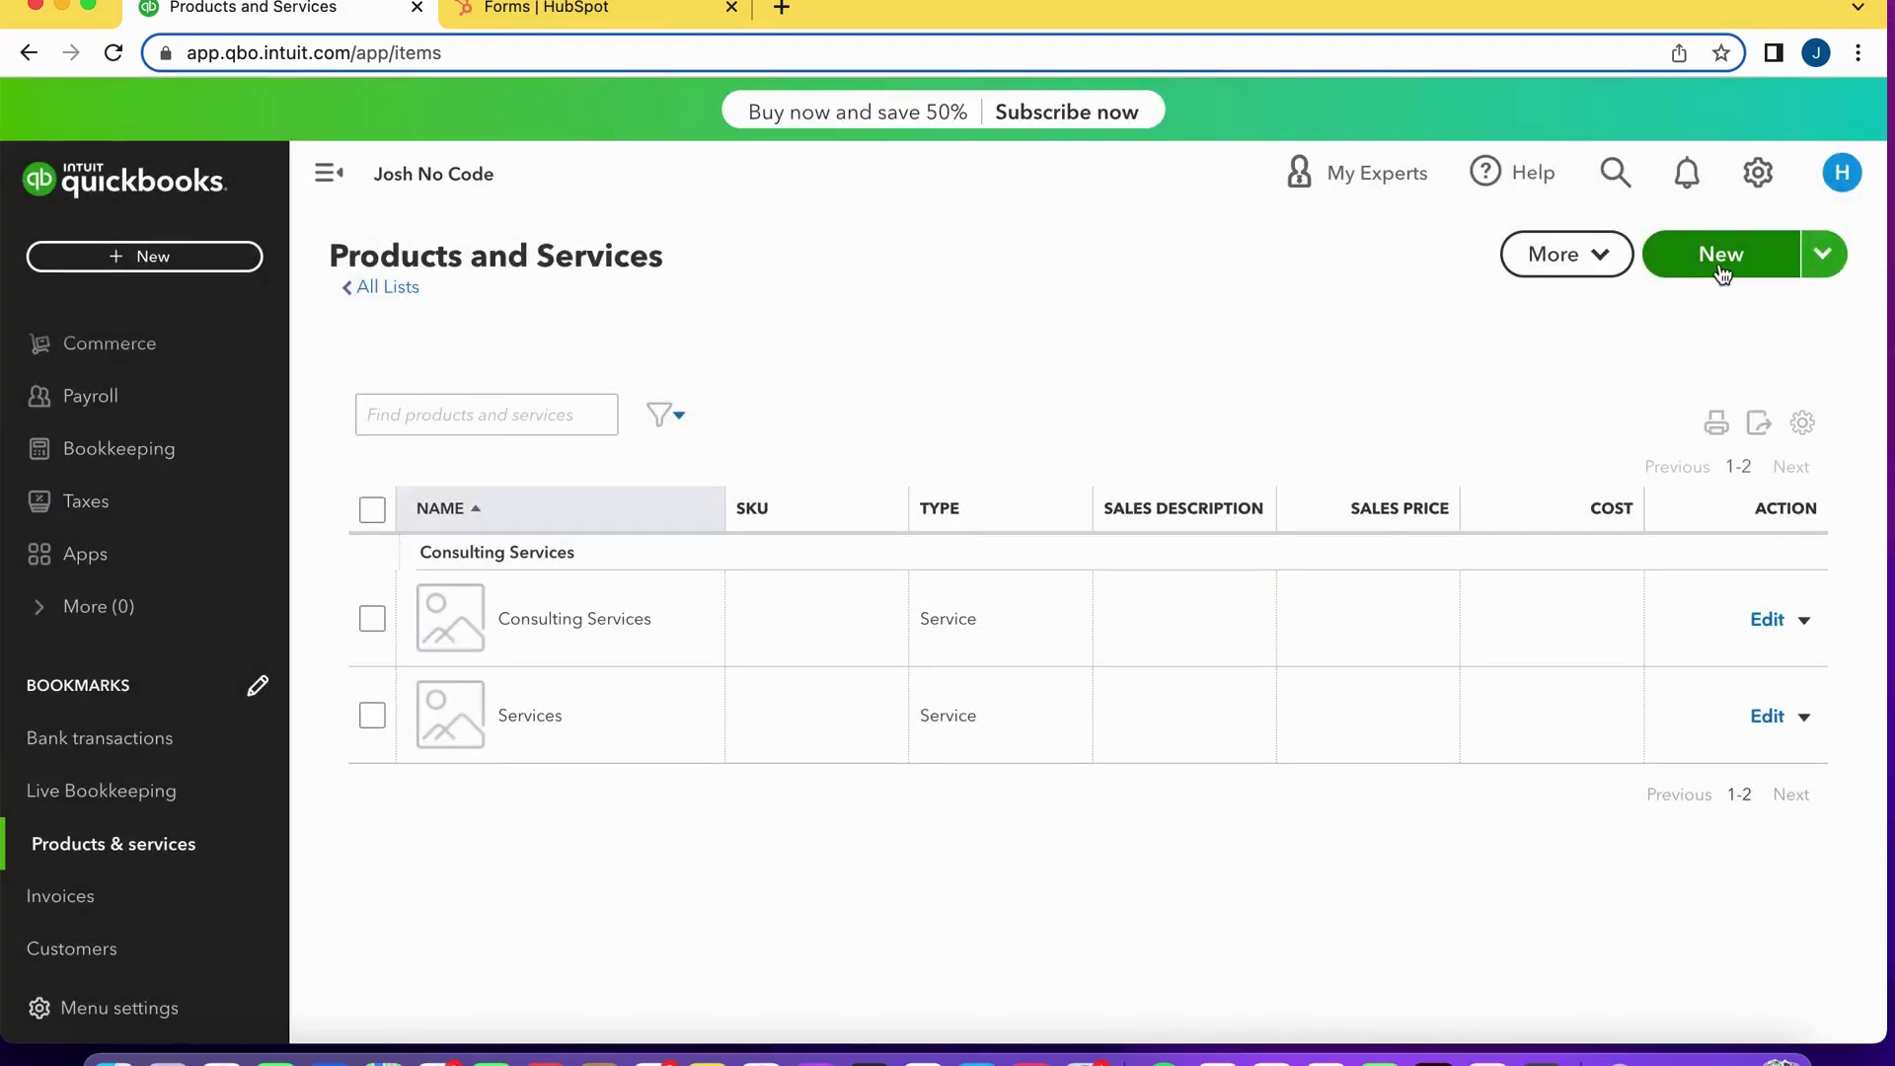
{"action": "left_click", "coordinate": [1712, 262]}
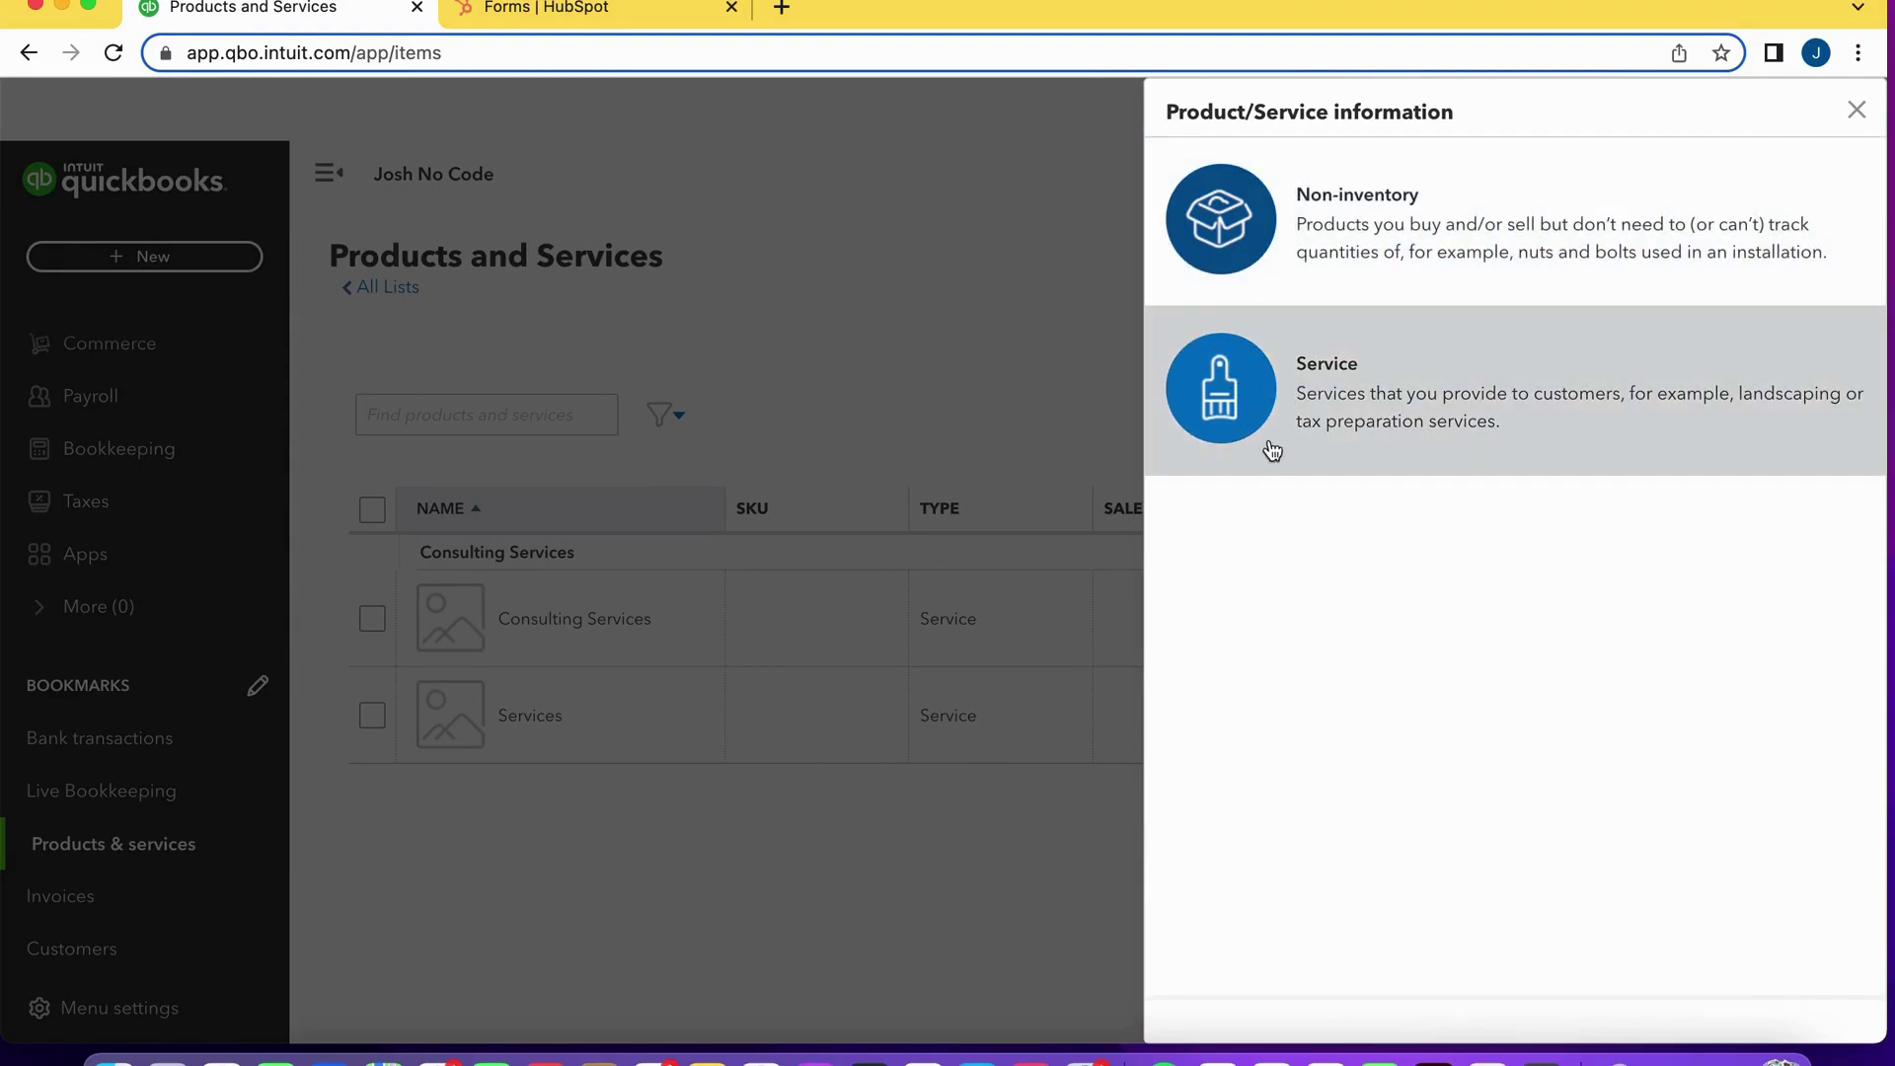
{"action": "left_click", "coordinate": [1341, 427]}
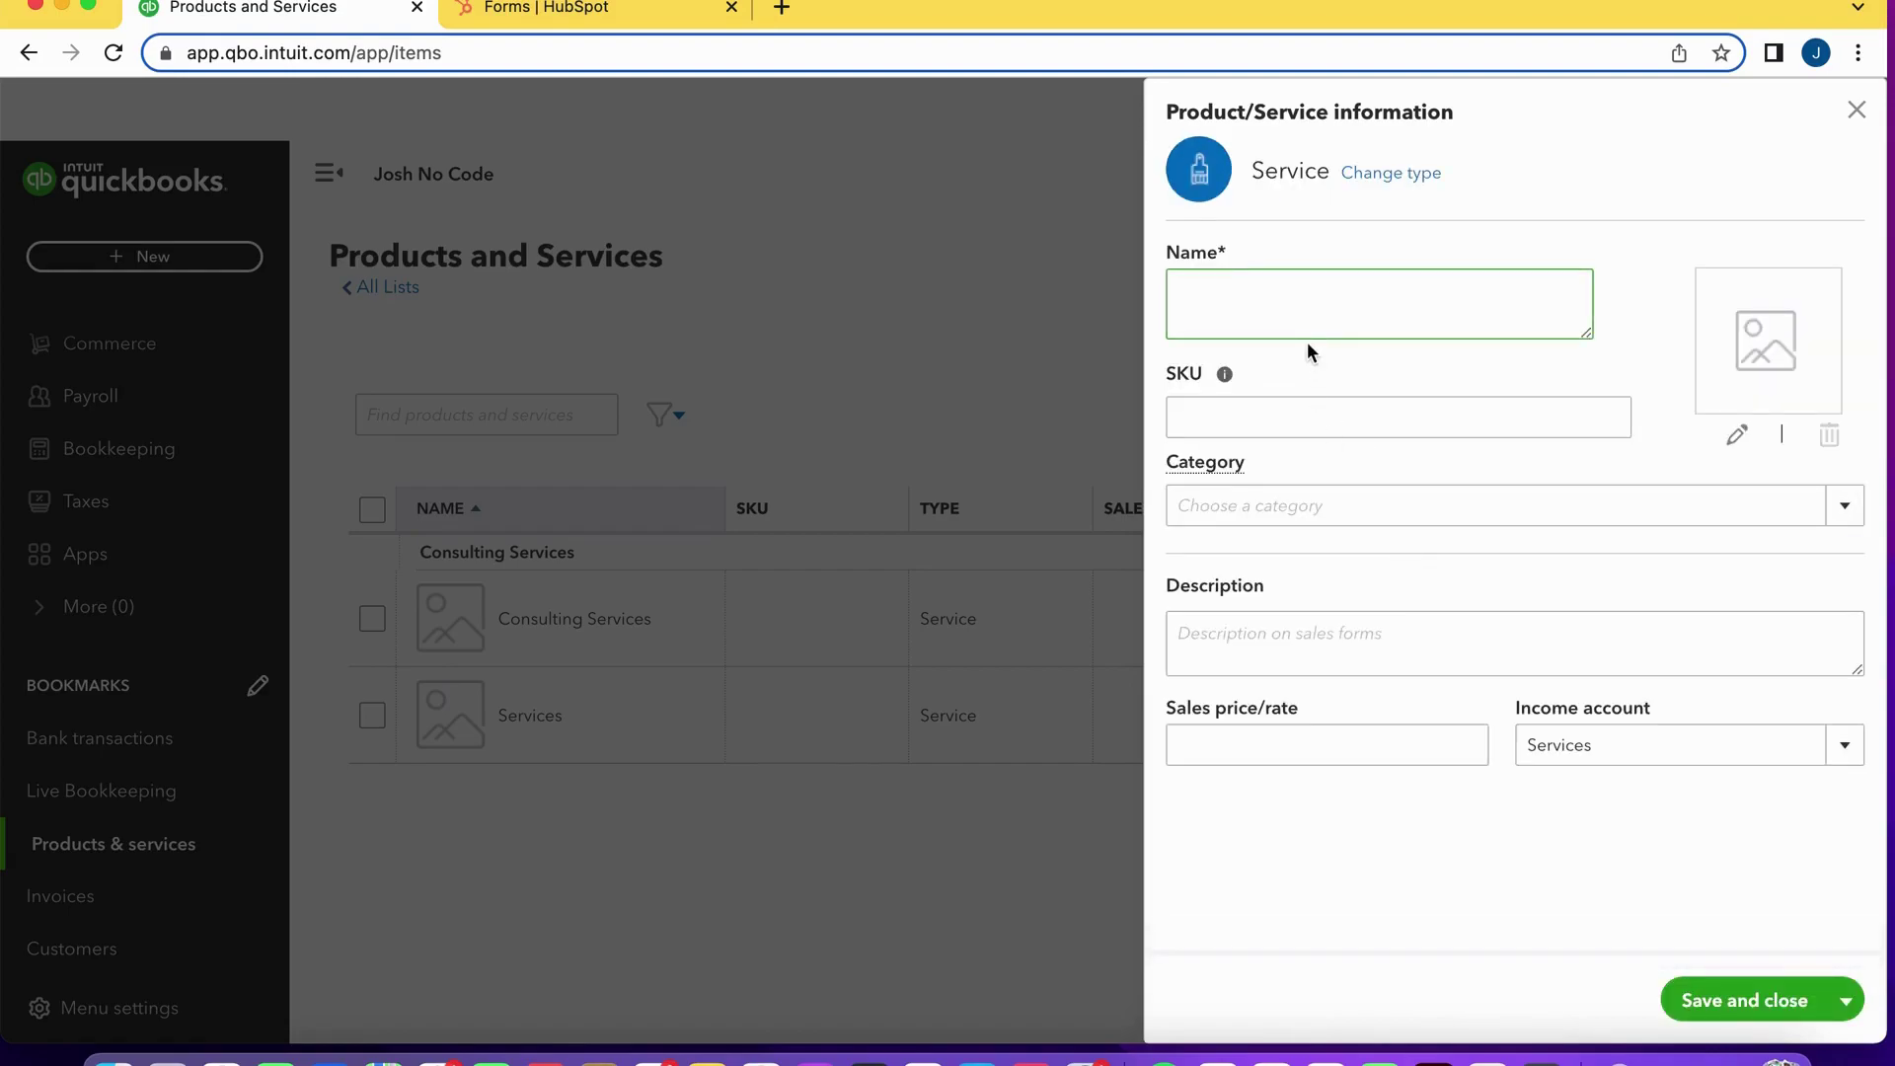
{"action": "type", "text": "Software Development"}
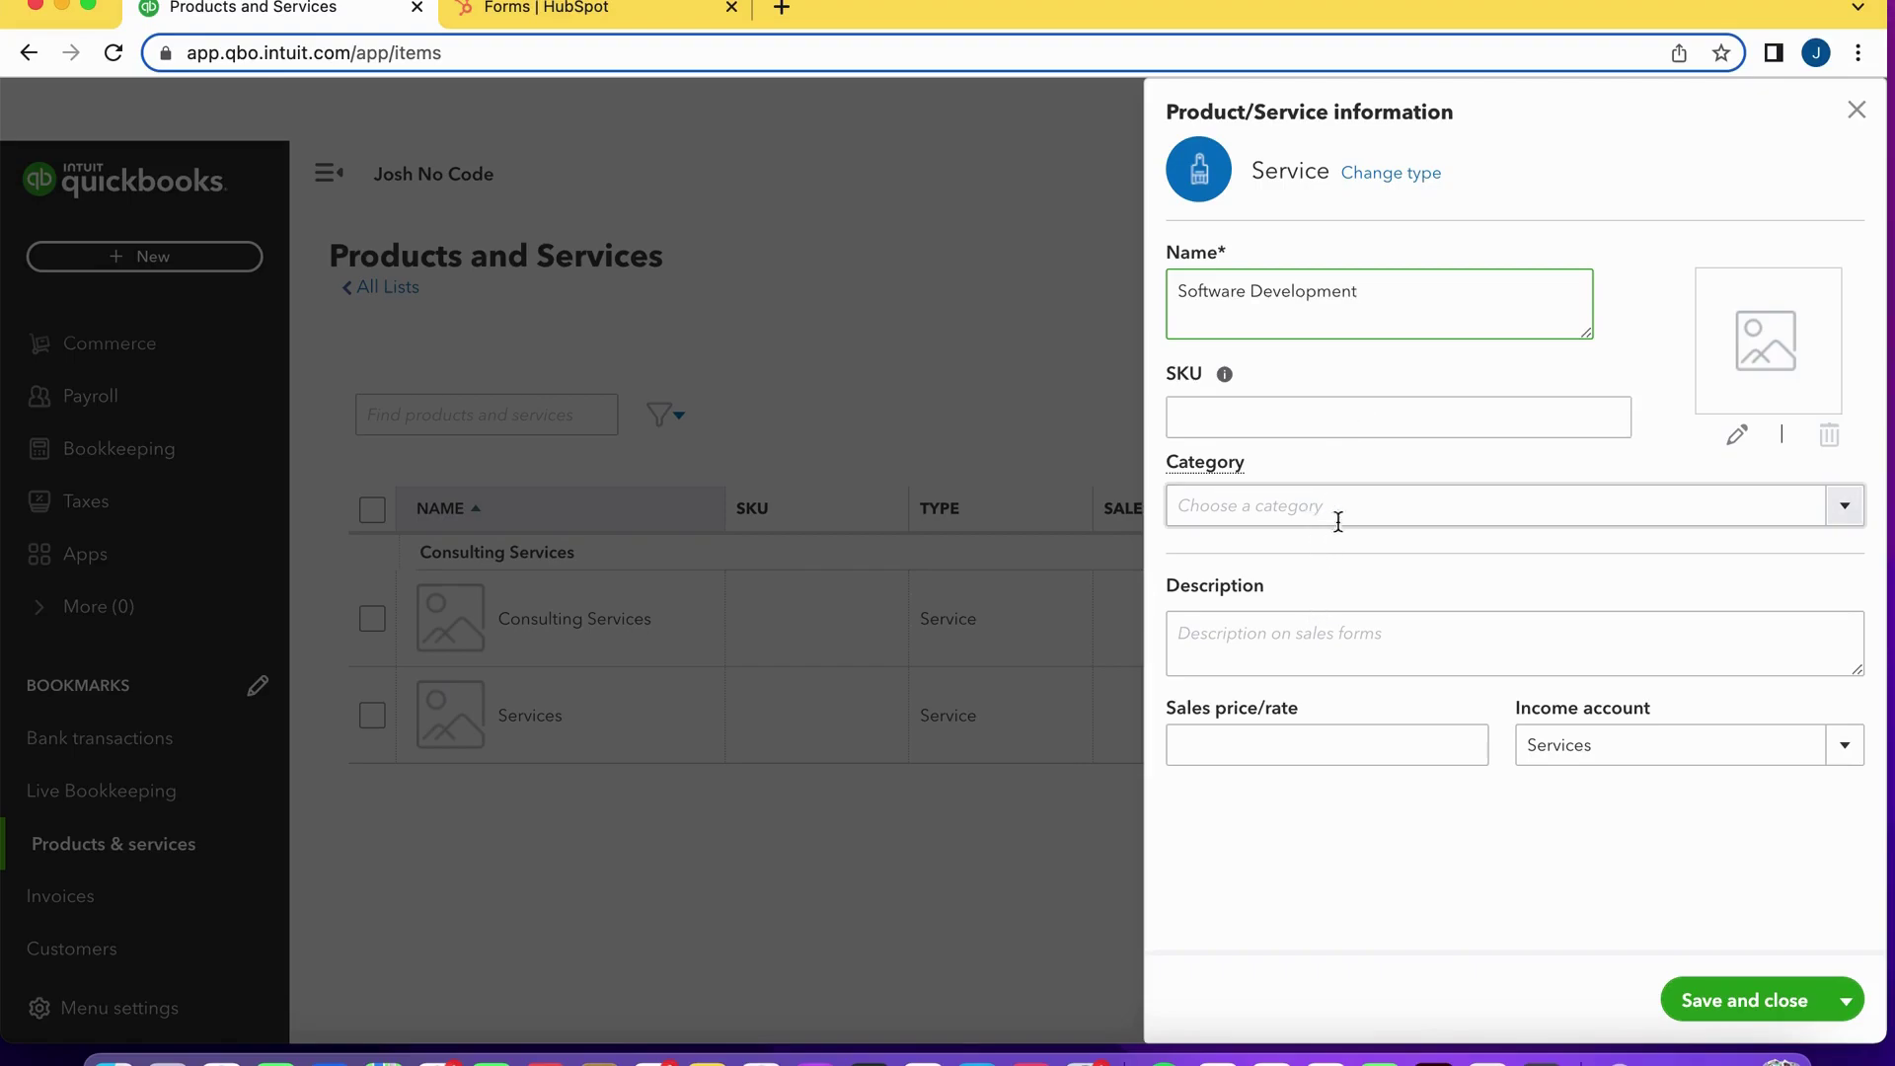
{"action": "left_click", "coordinate": [1281, 646]}
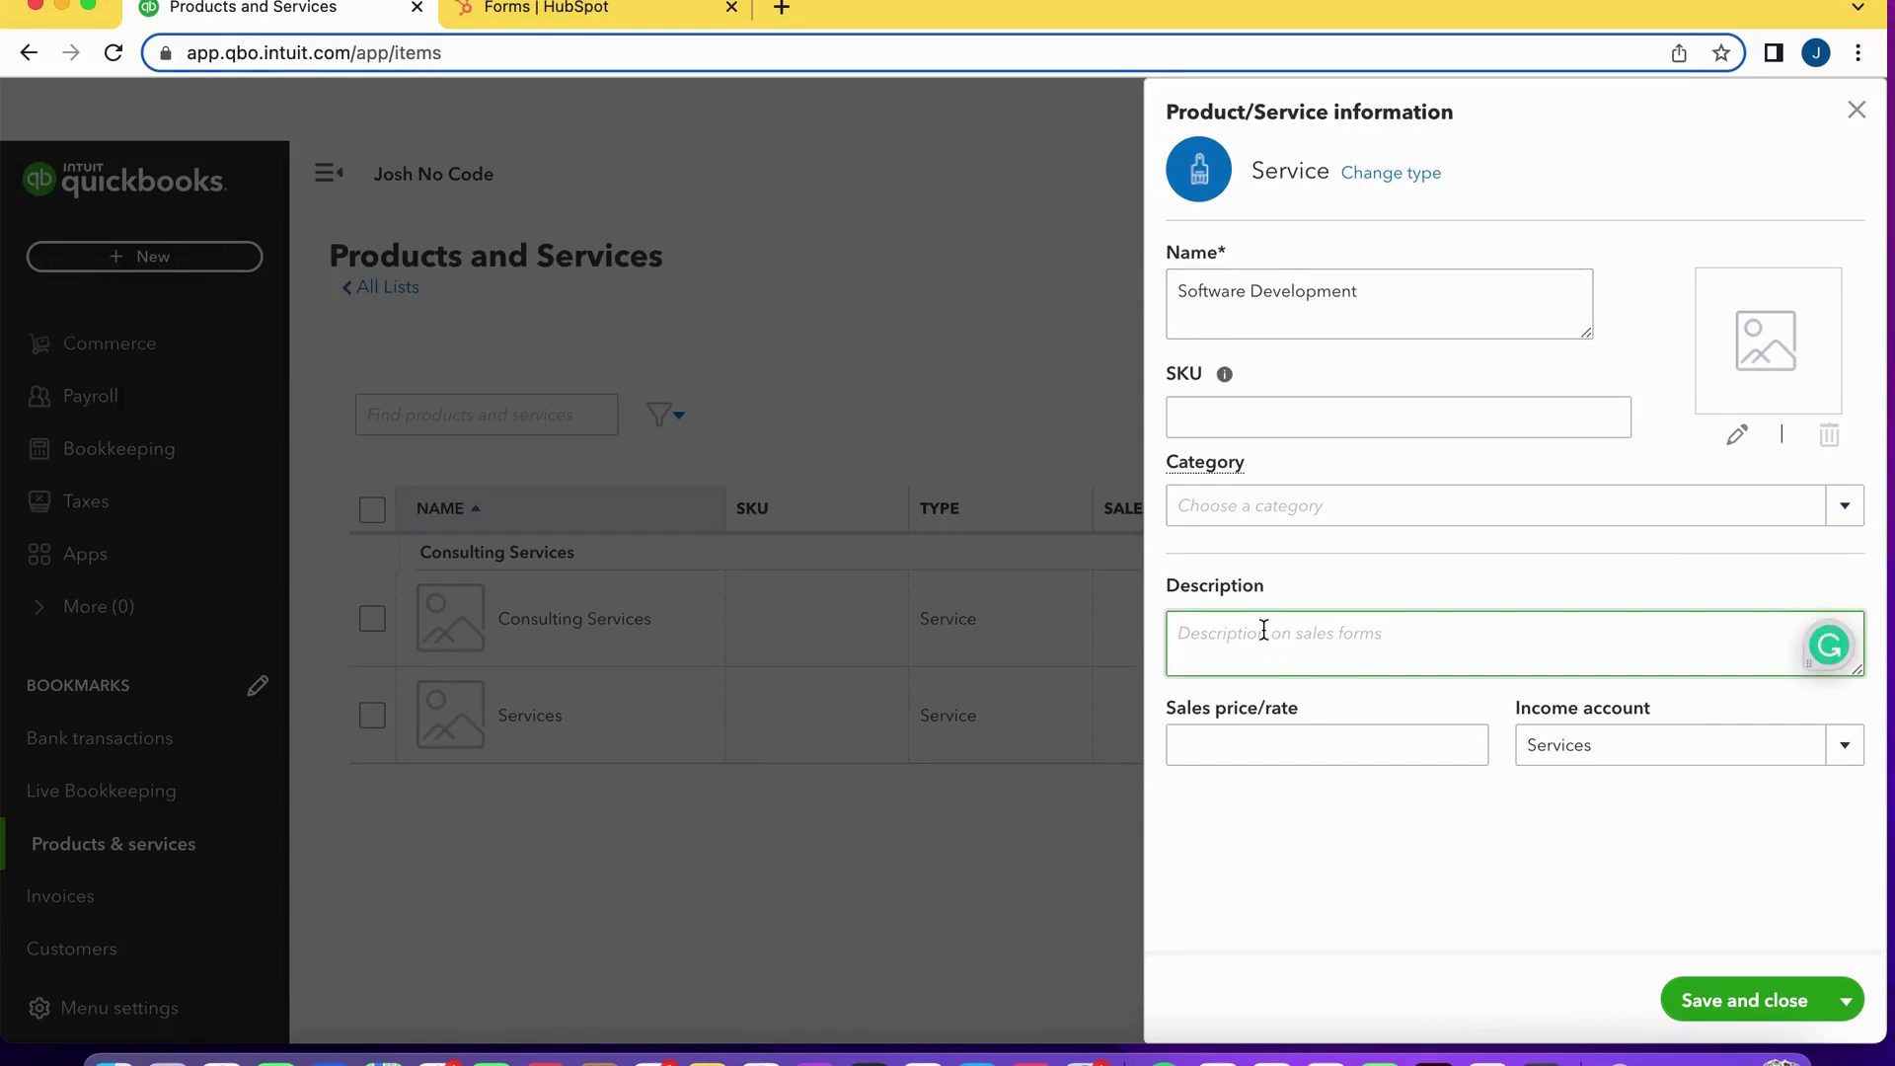
{"action": "type", "text": "Software dev consulting services"}
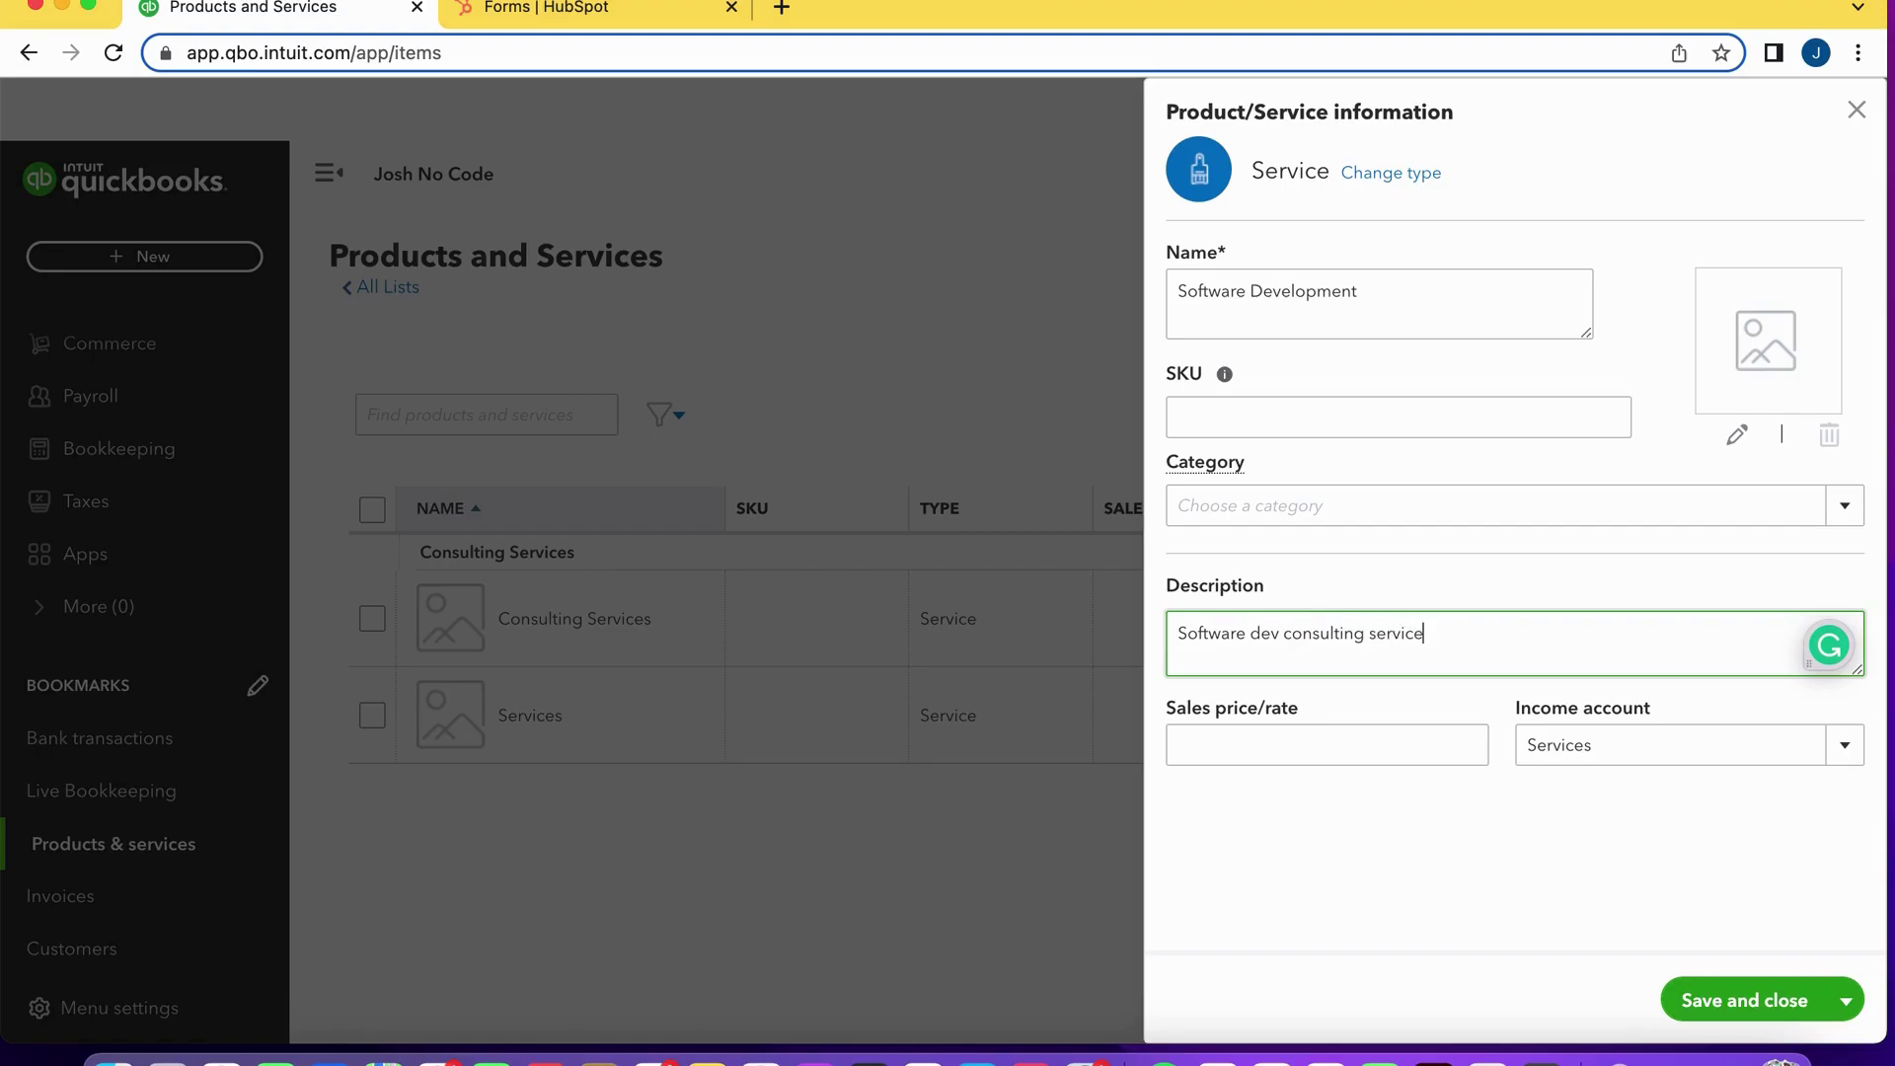
{"action": "left_click", "coordinate": [1697, 1002]}
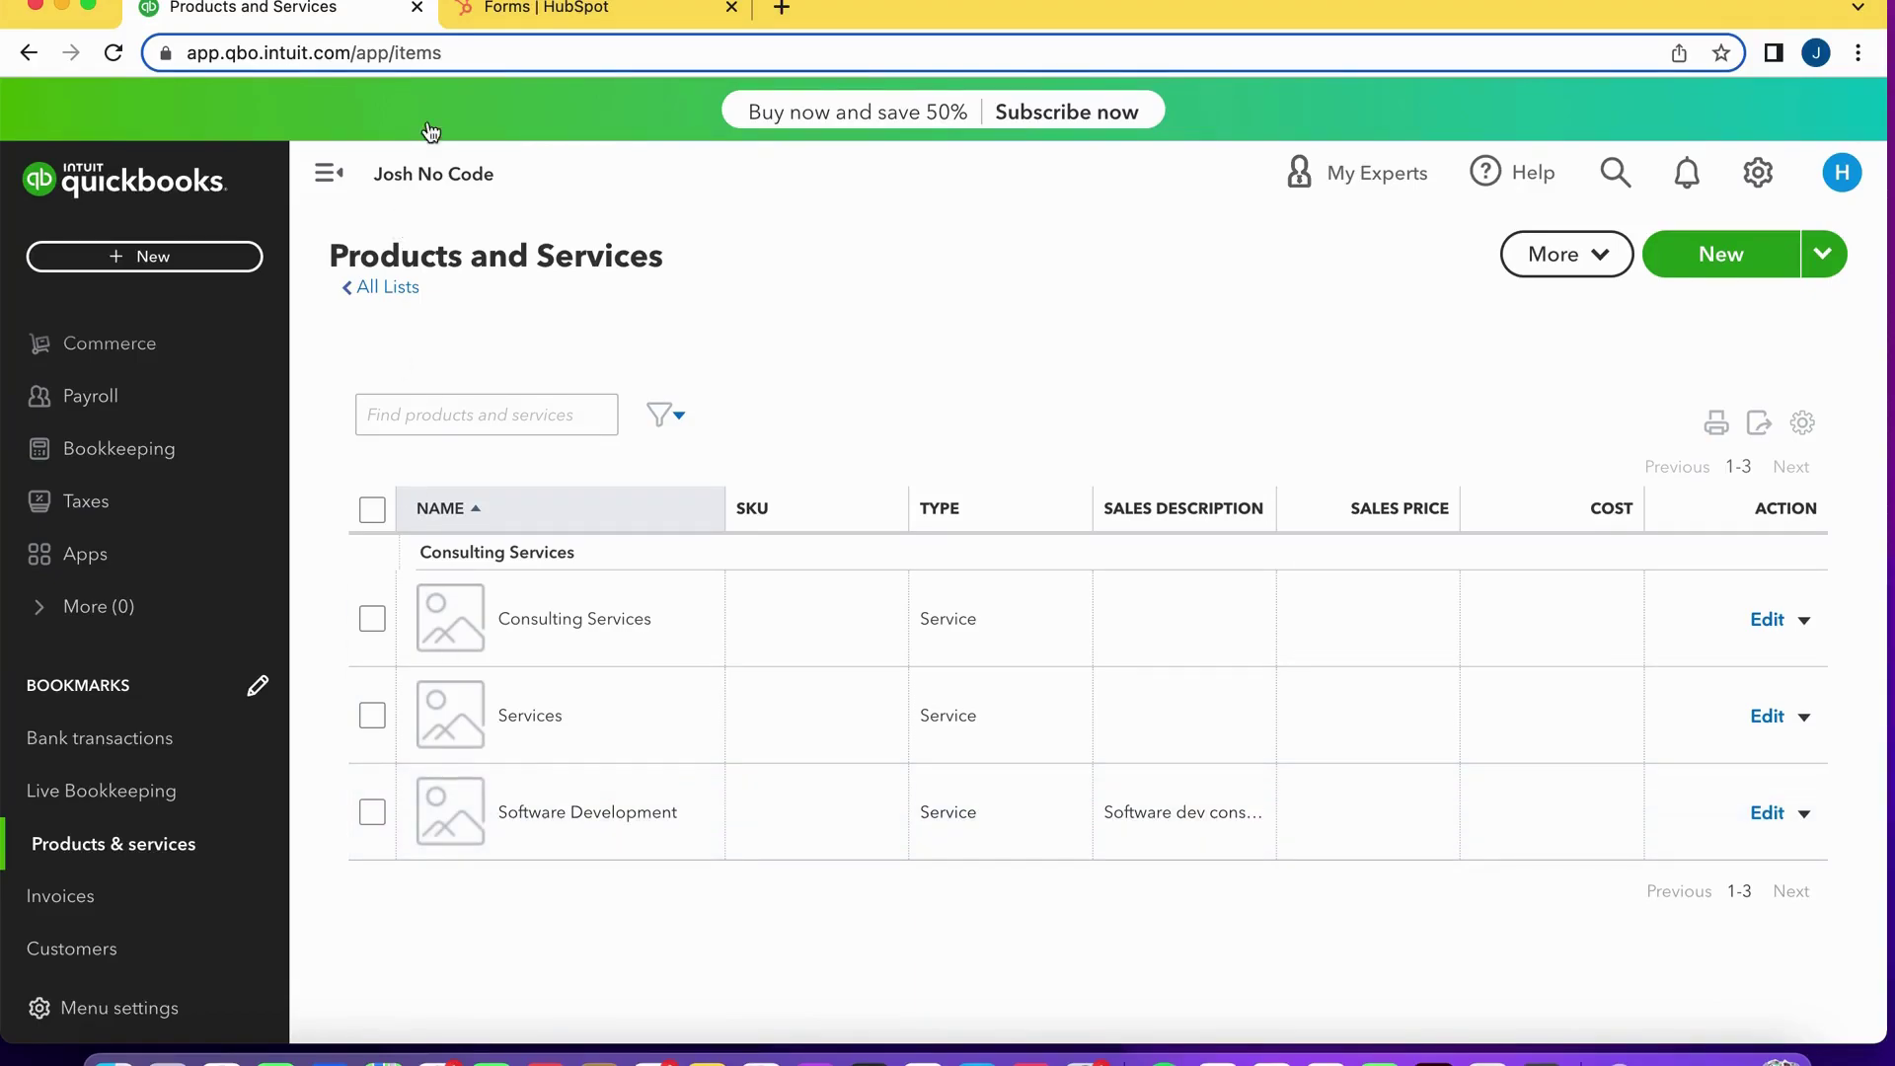
In HubSpot, open the Generate Invoice form's overview and view its public form in a new tab.
{"action": "left_click", "coordinate": [506, 6]}
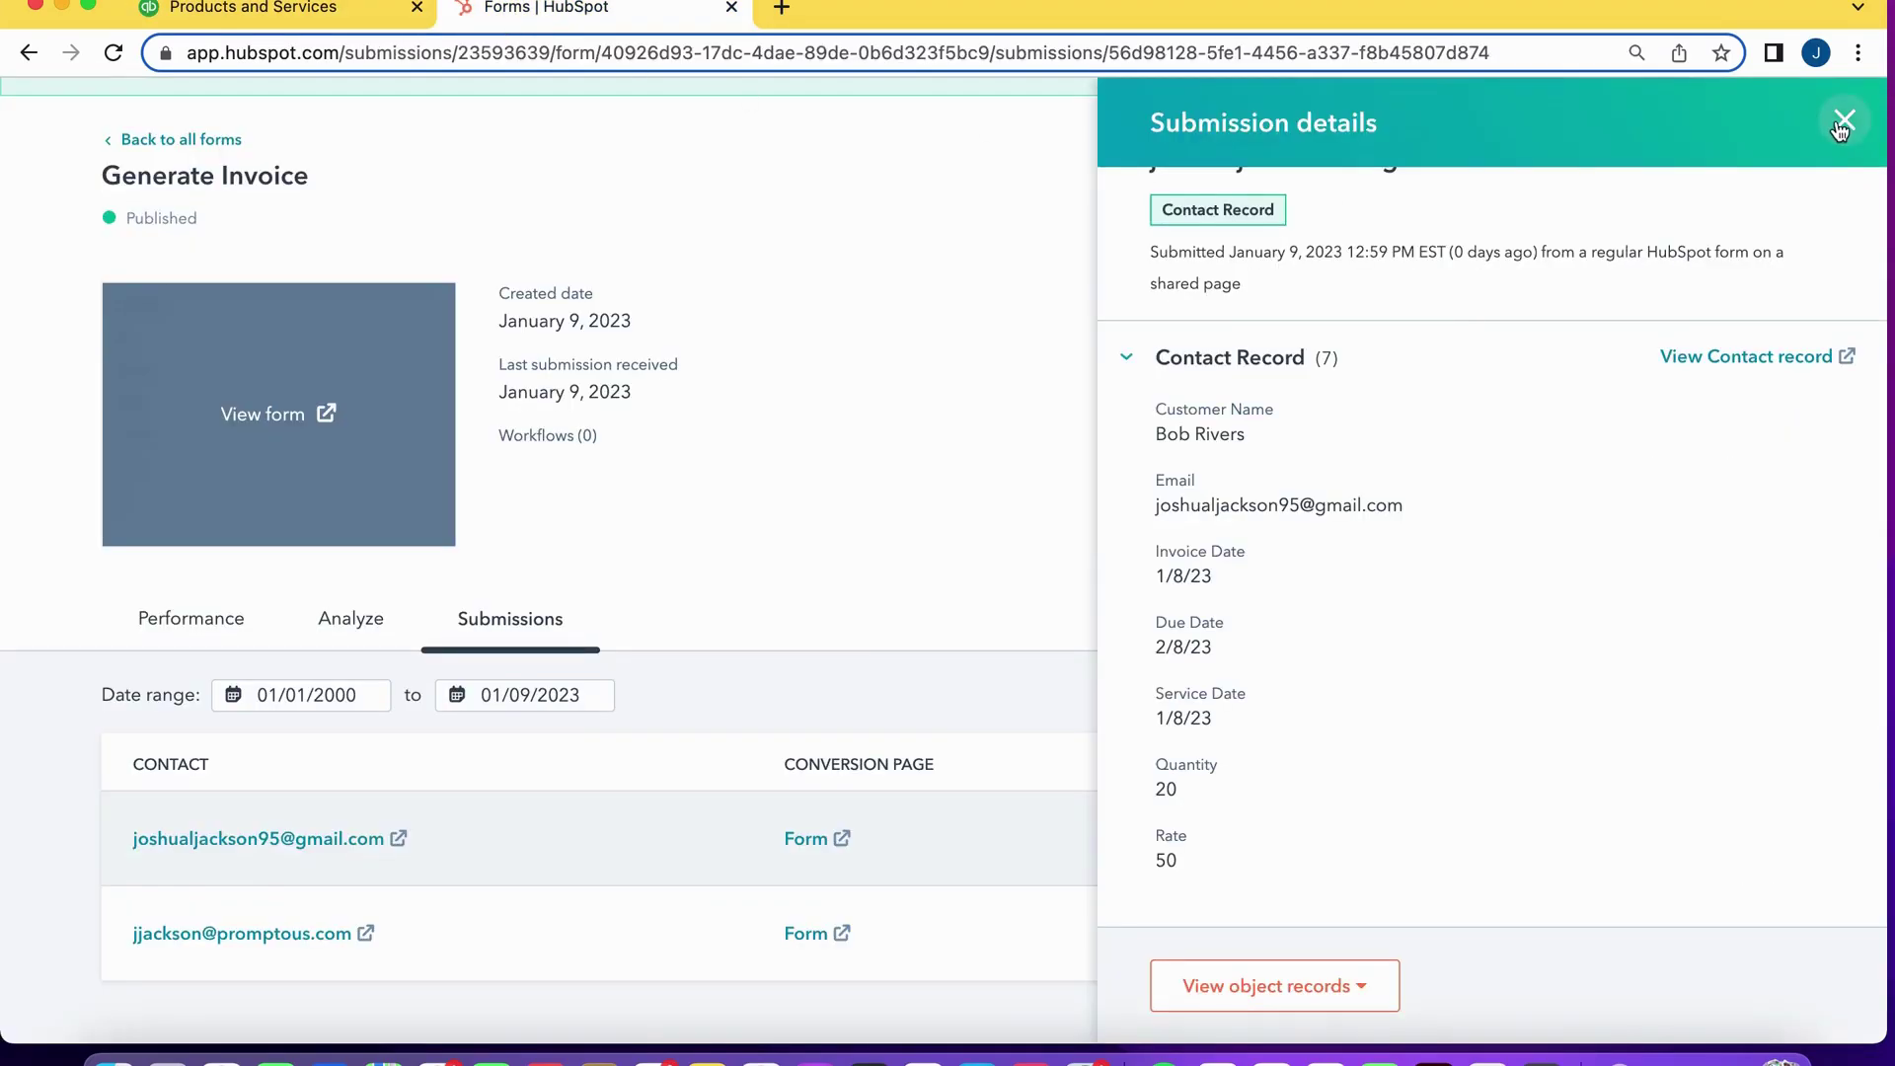
{"action": "left_click", "coordinate": [1845, 119]}
{"action": "mouse_move", "coordinate": [423, 121]}
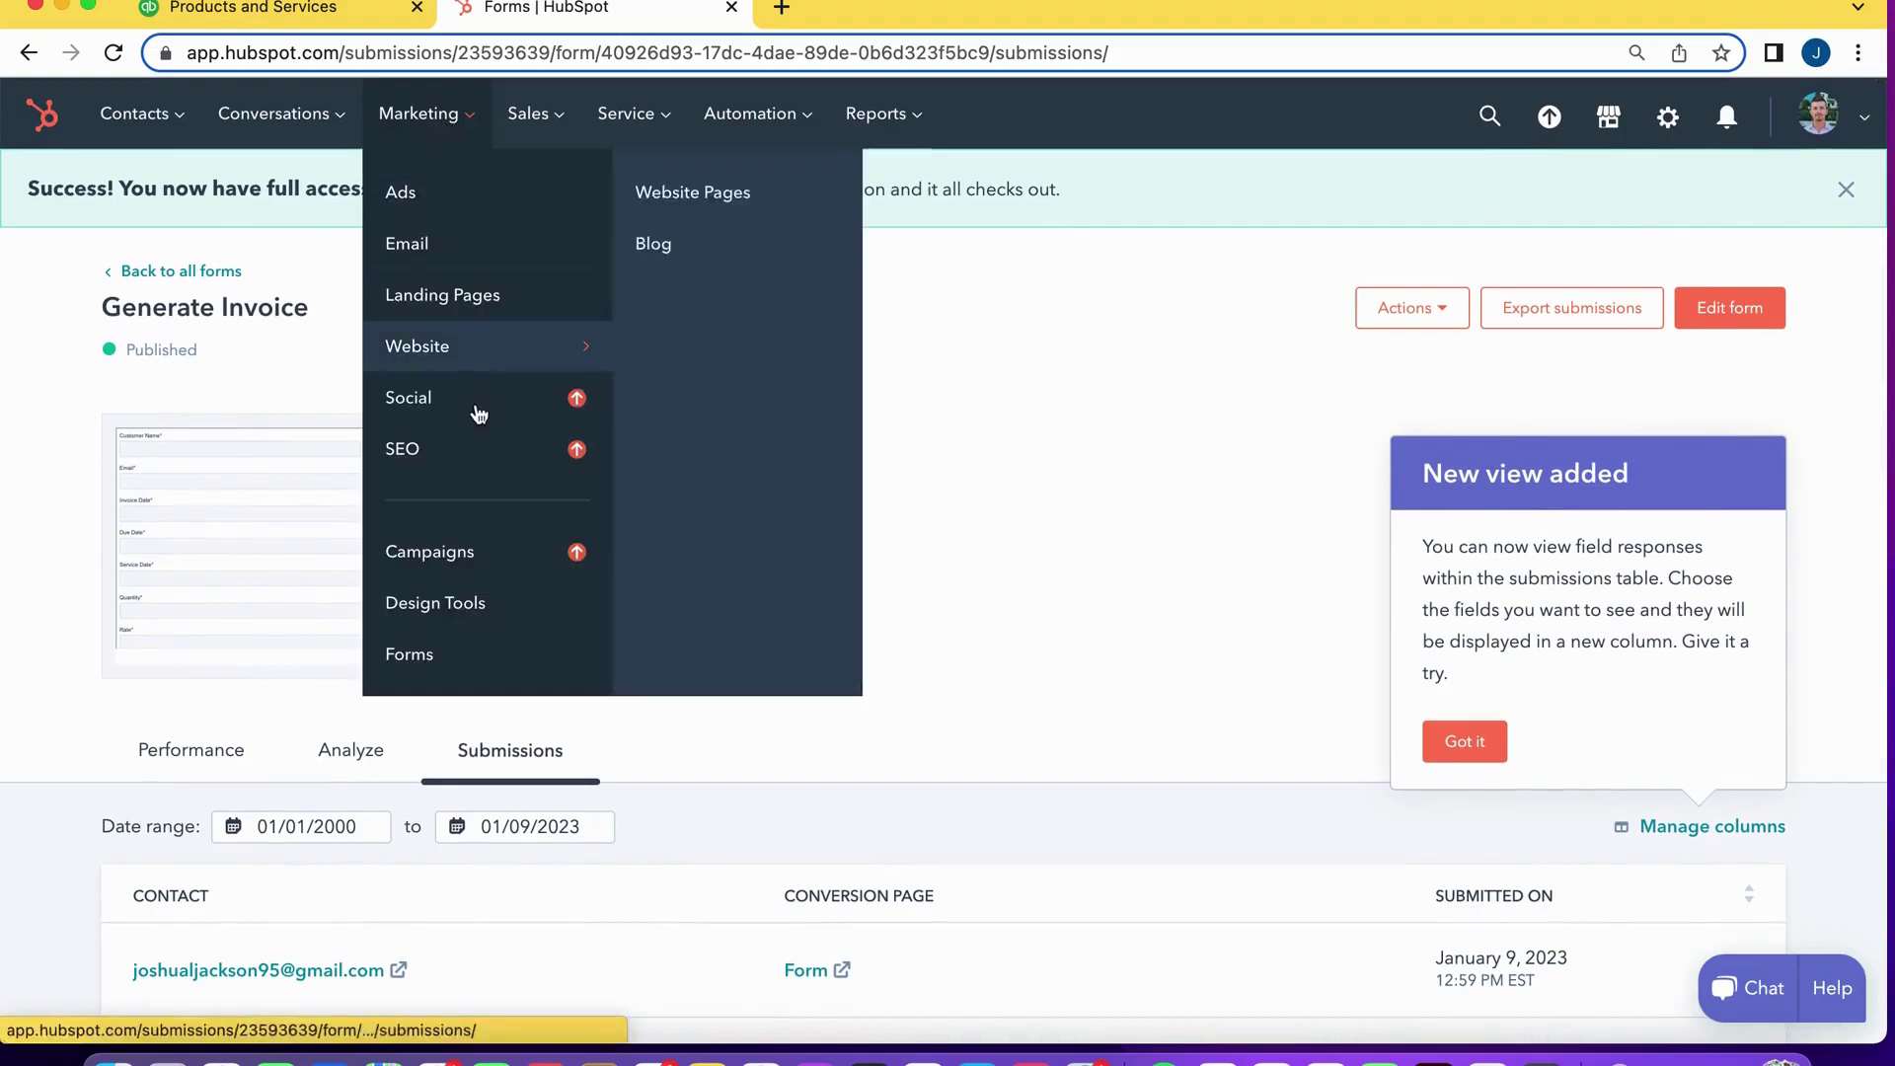
{"action": "left_click", "coordinate": [474, 651]}
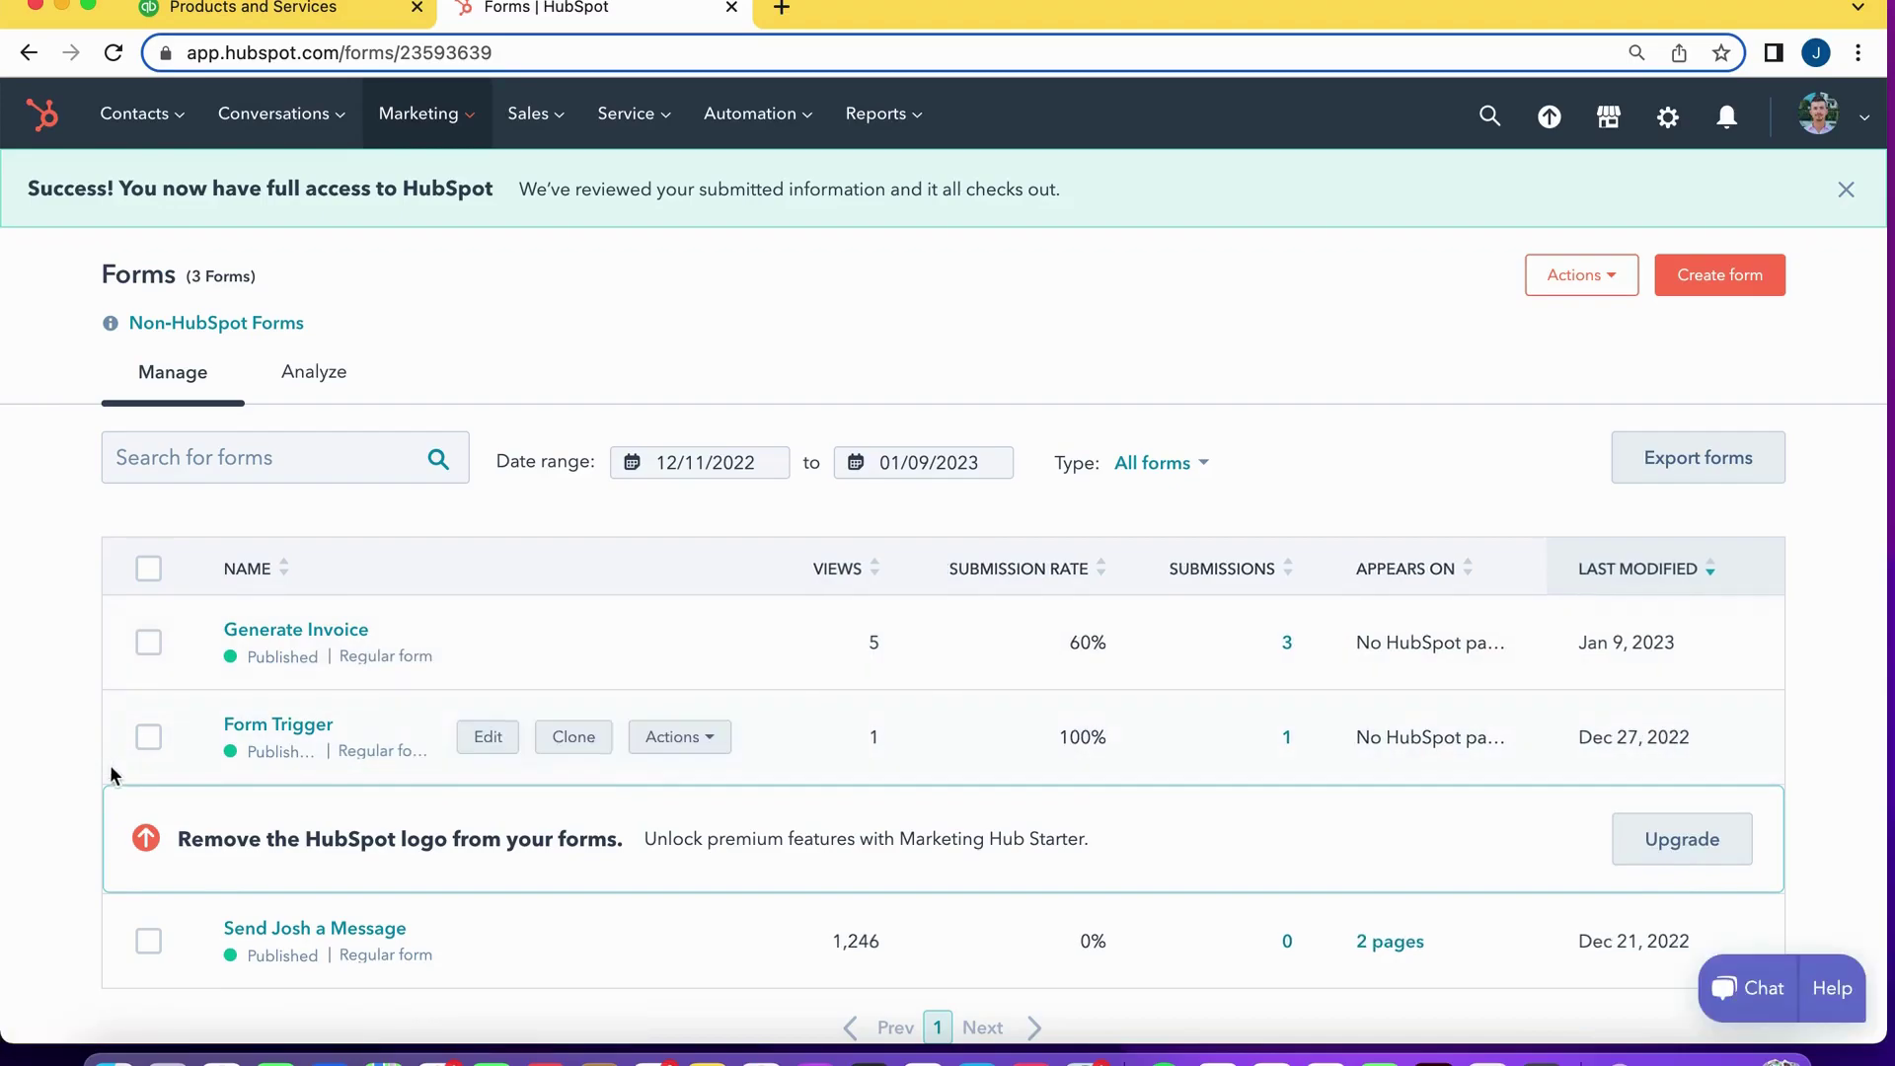
{"action": "left_click", "coordinate": [312, 636]}
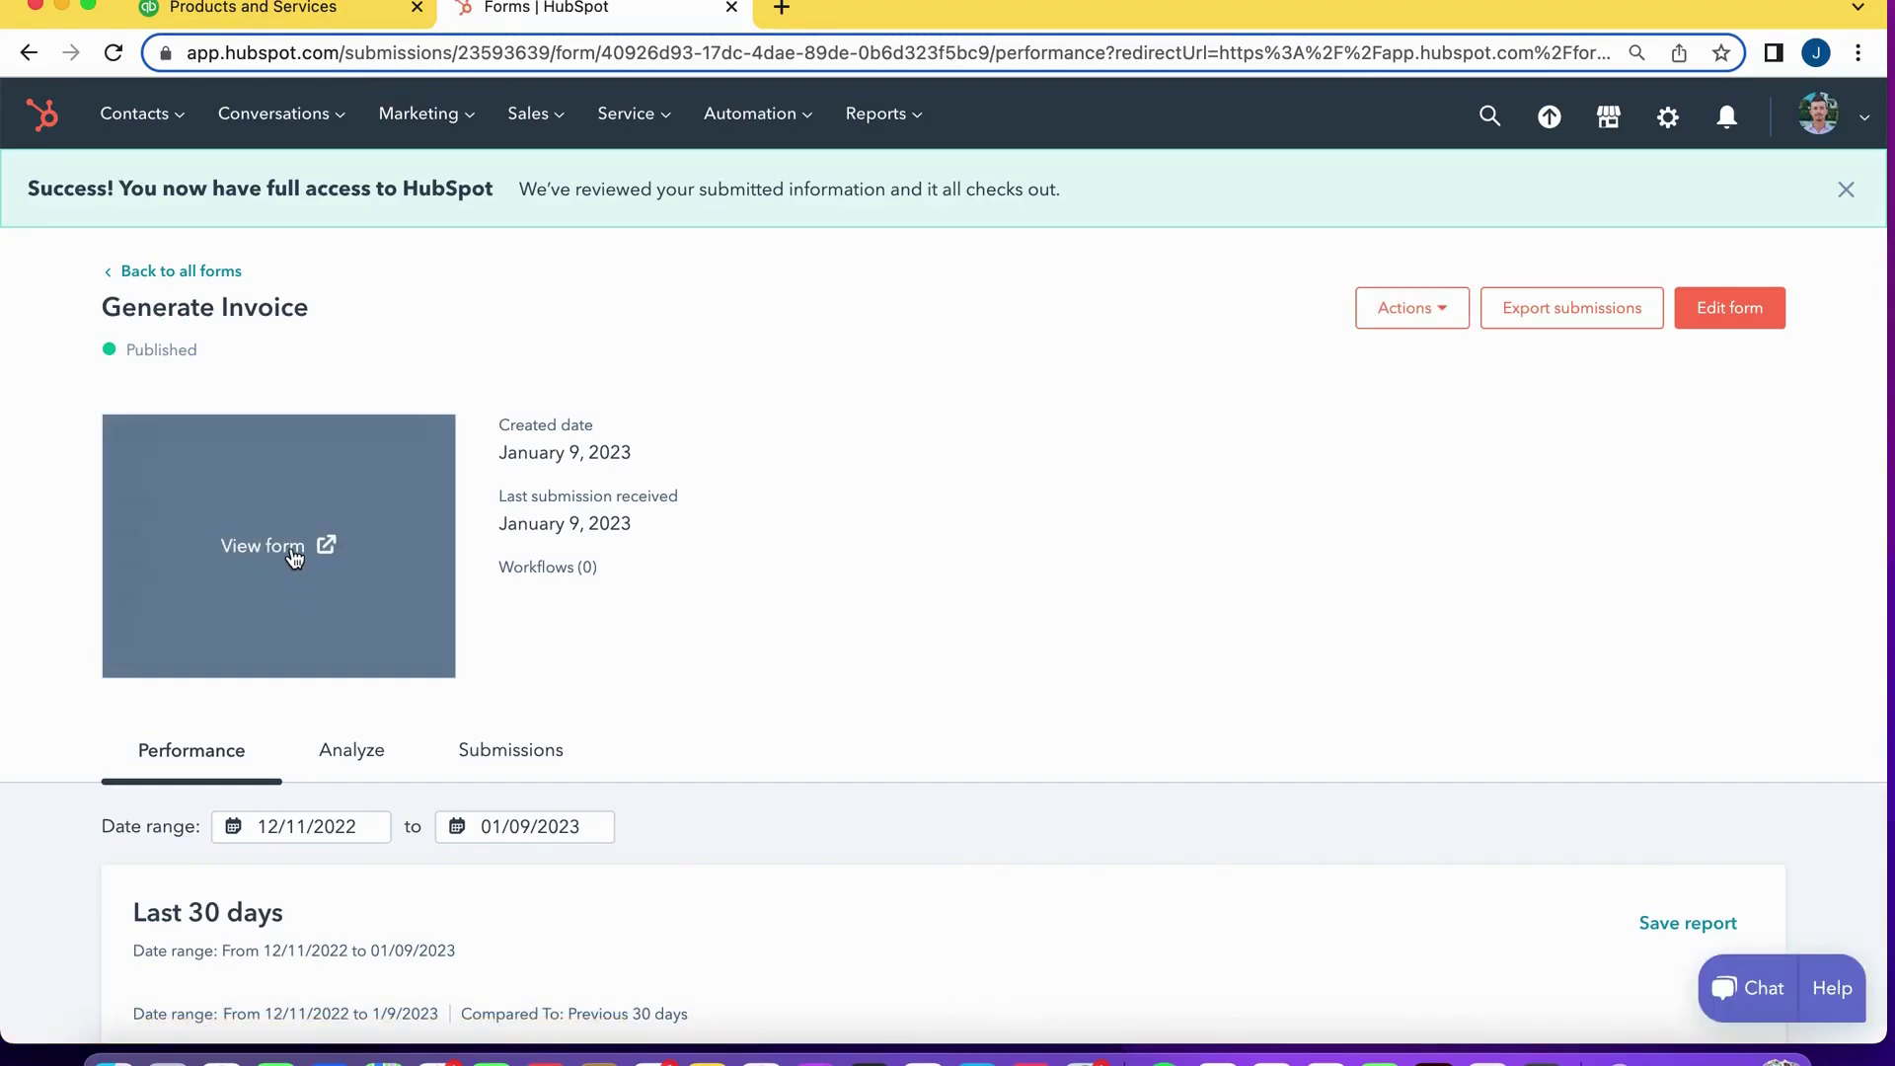
{"action": "left_click", "coordinate": [293, 552]}
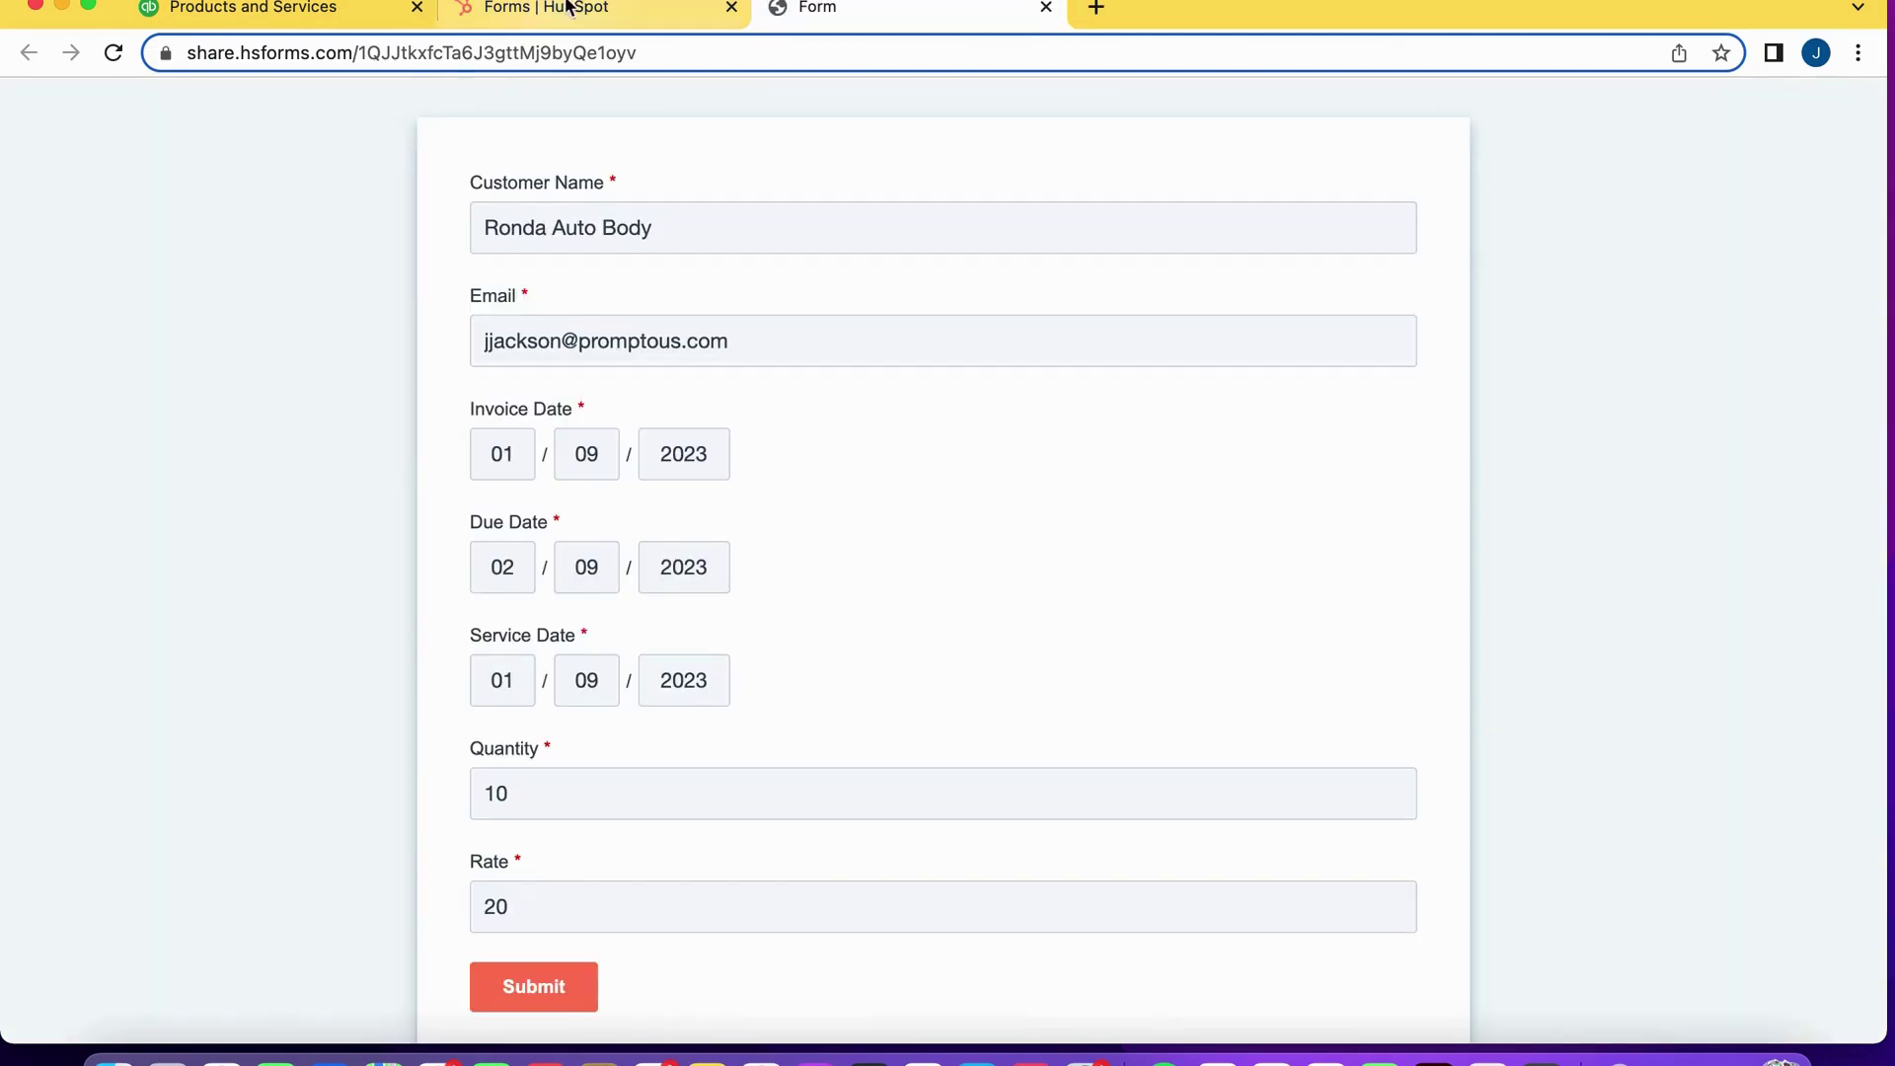
{"action": "left_click", "coordinate": [570, 8]}
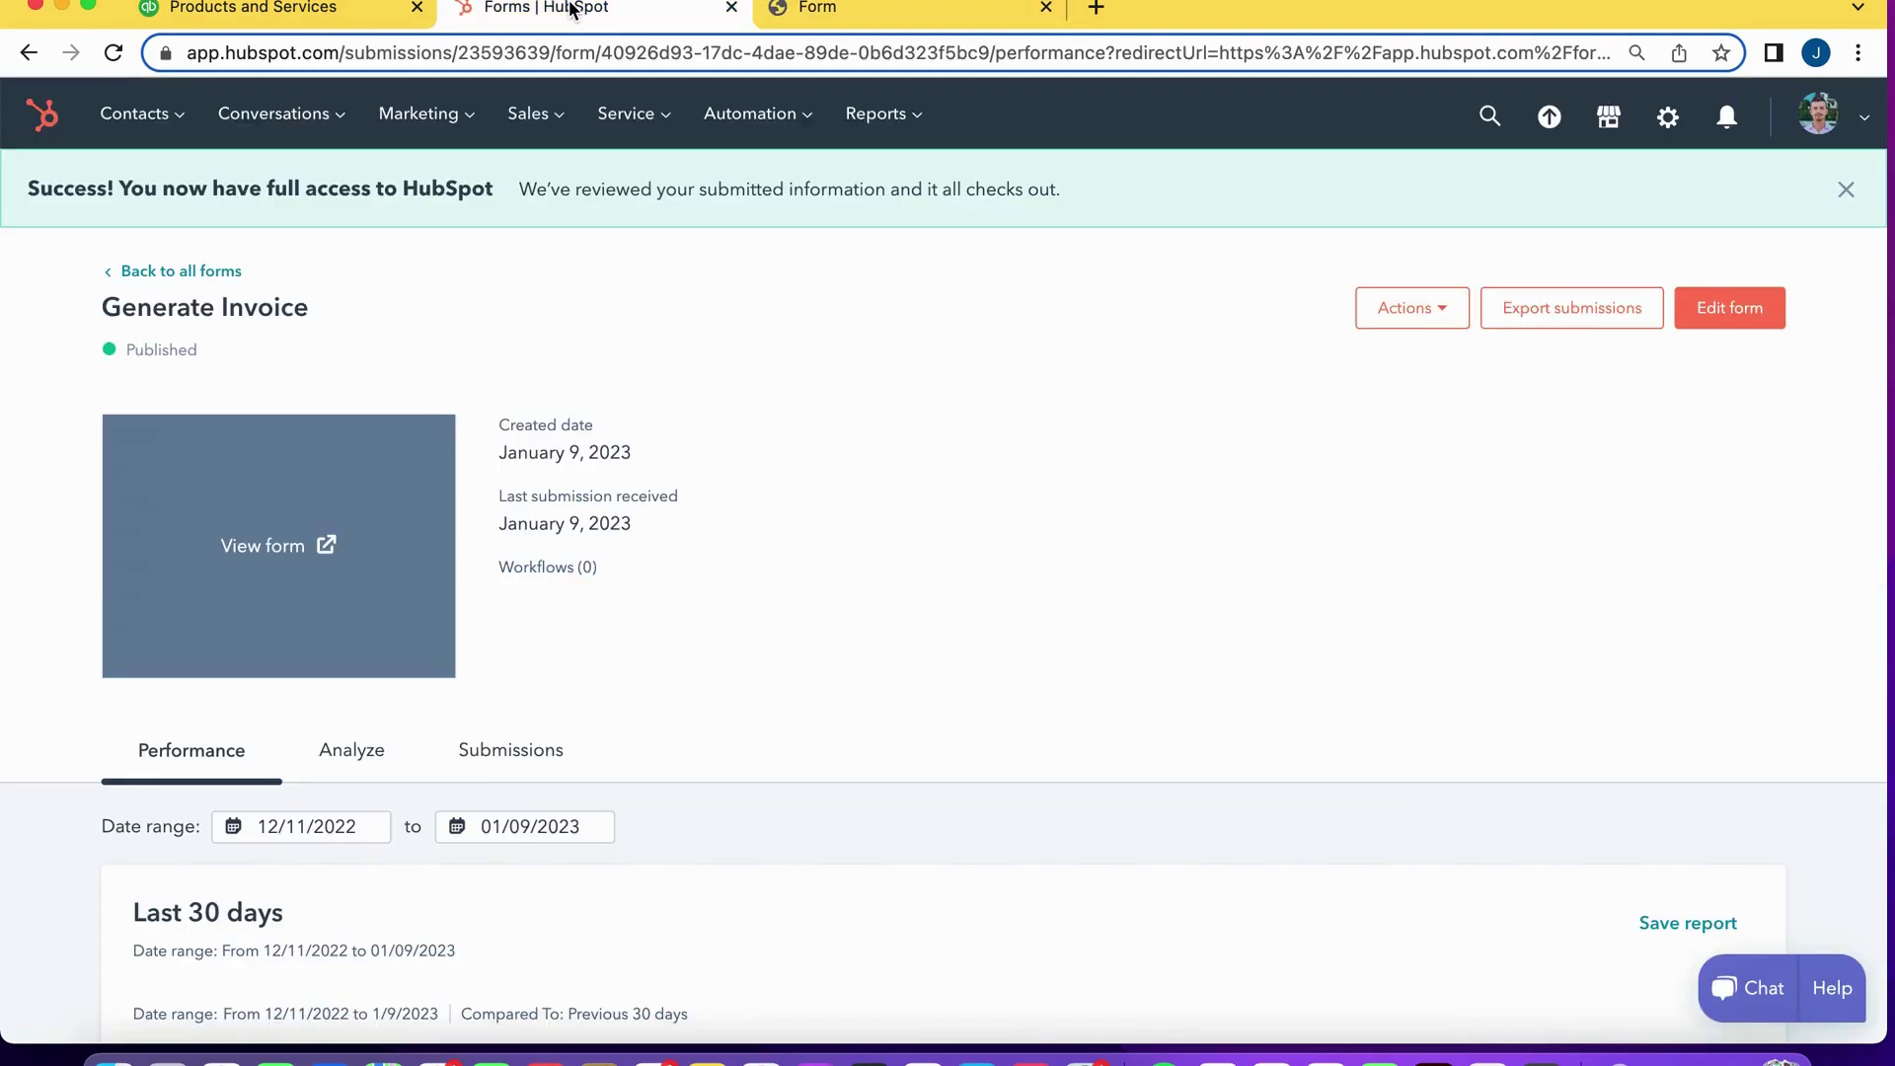
On the public invoice form, enter the test customer, January–February 2023 dates, quantity 10 and rate 20.
{"action": "left_click", "coordinate": [838, 12]}
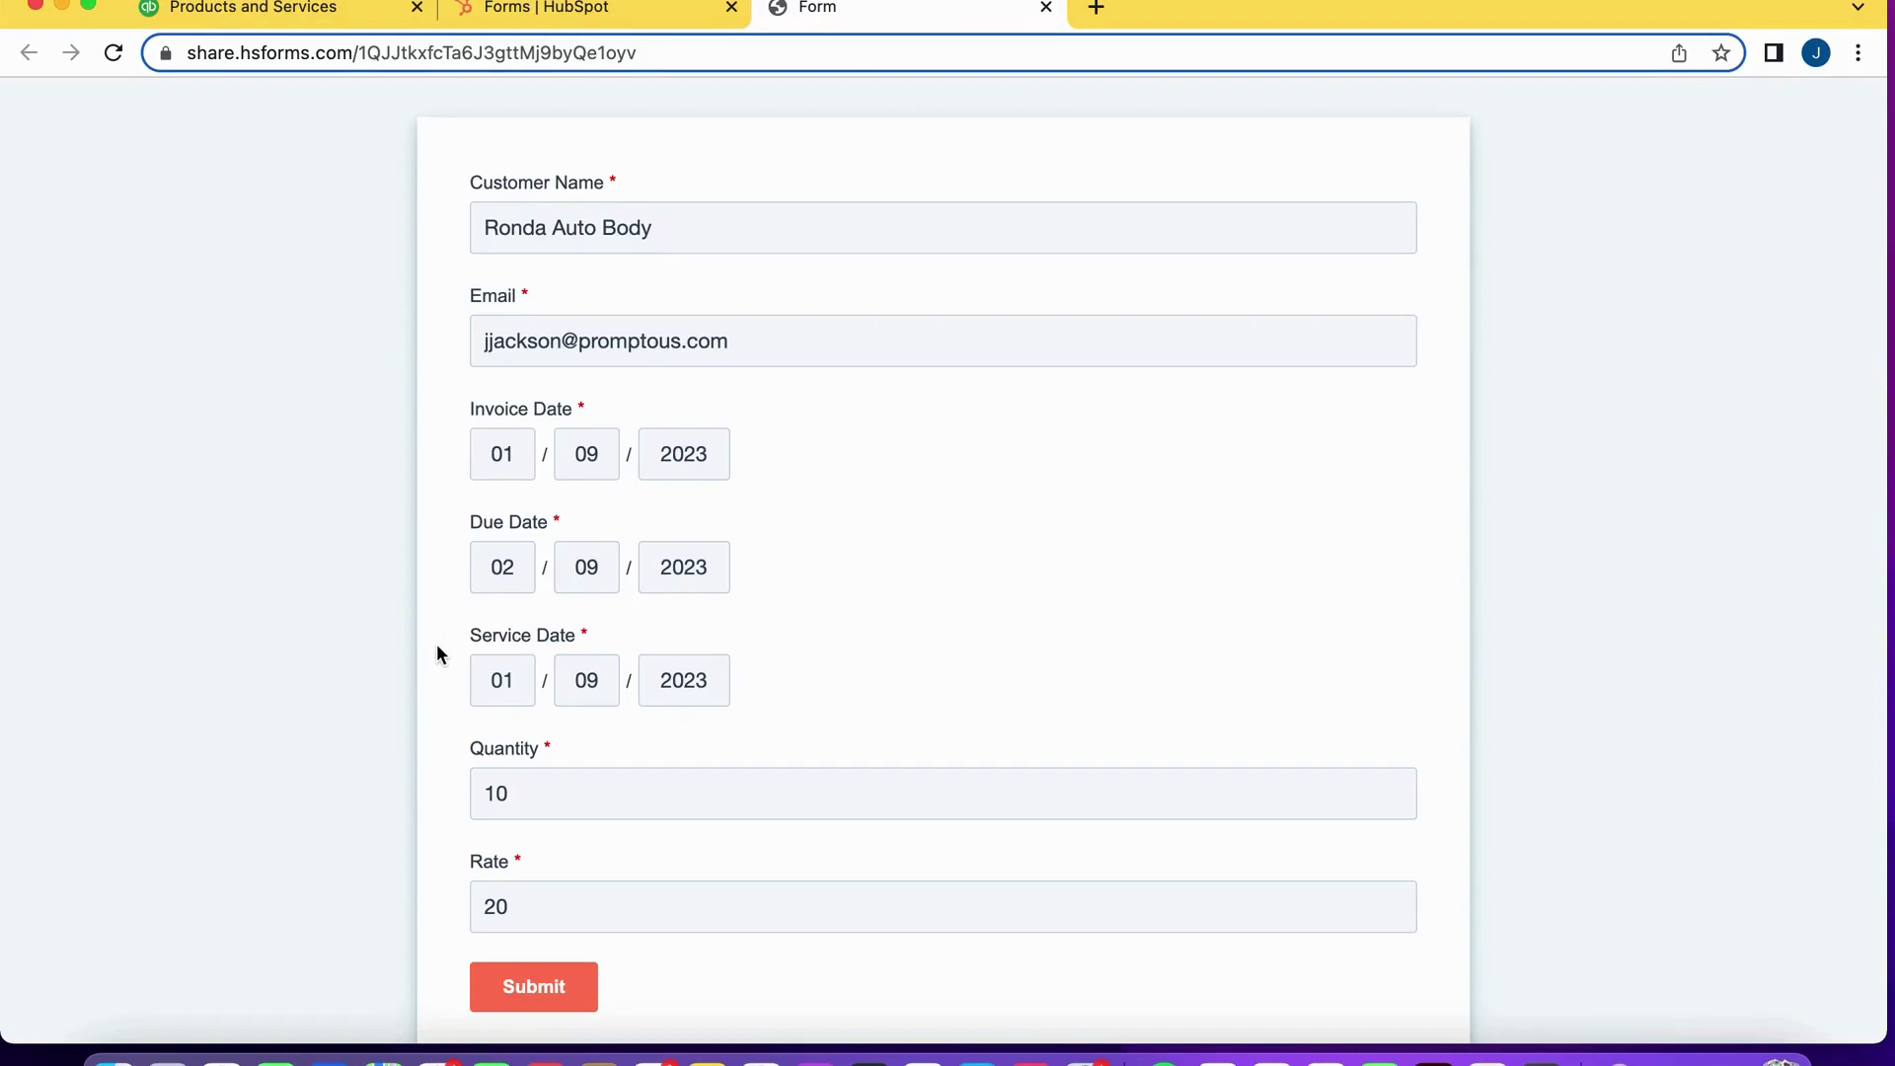
{"action": "scroll", "coordinate": [436, 654], "scroll_direction": "down", "scroll_amount": 1}
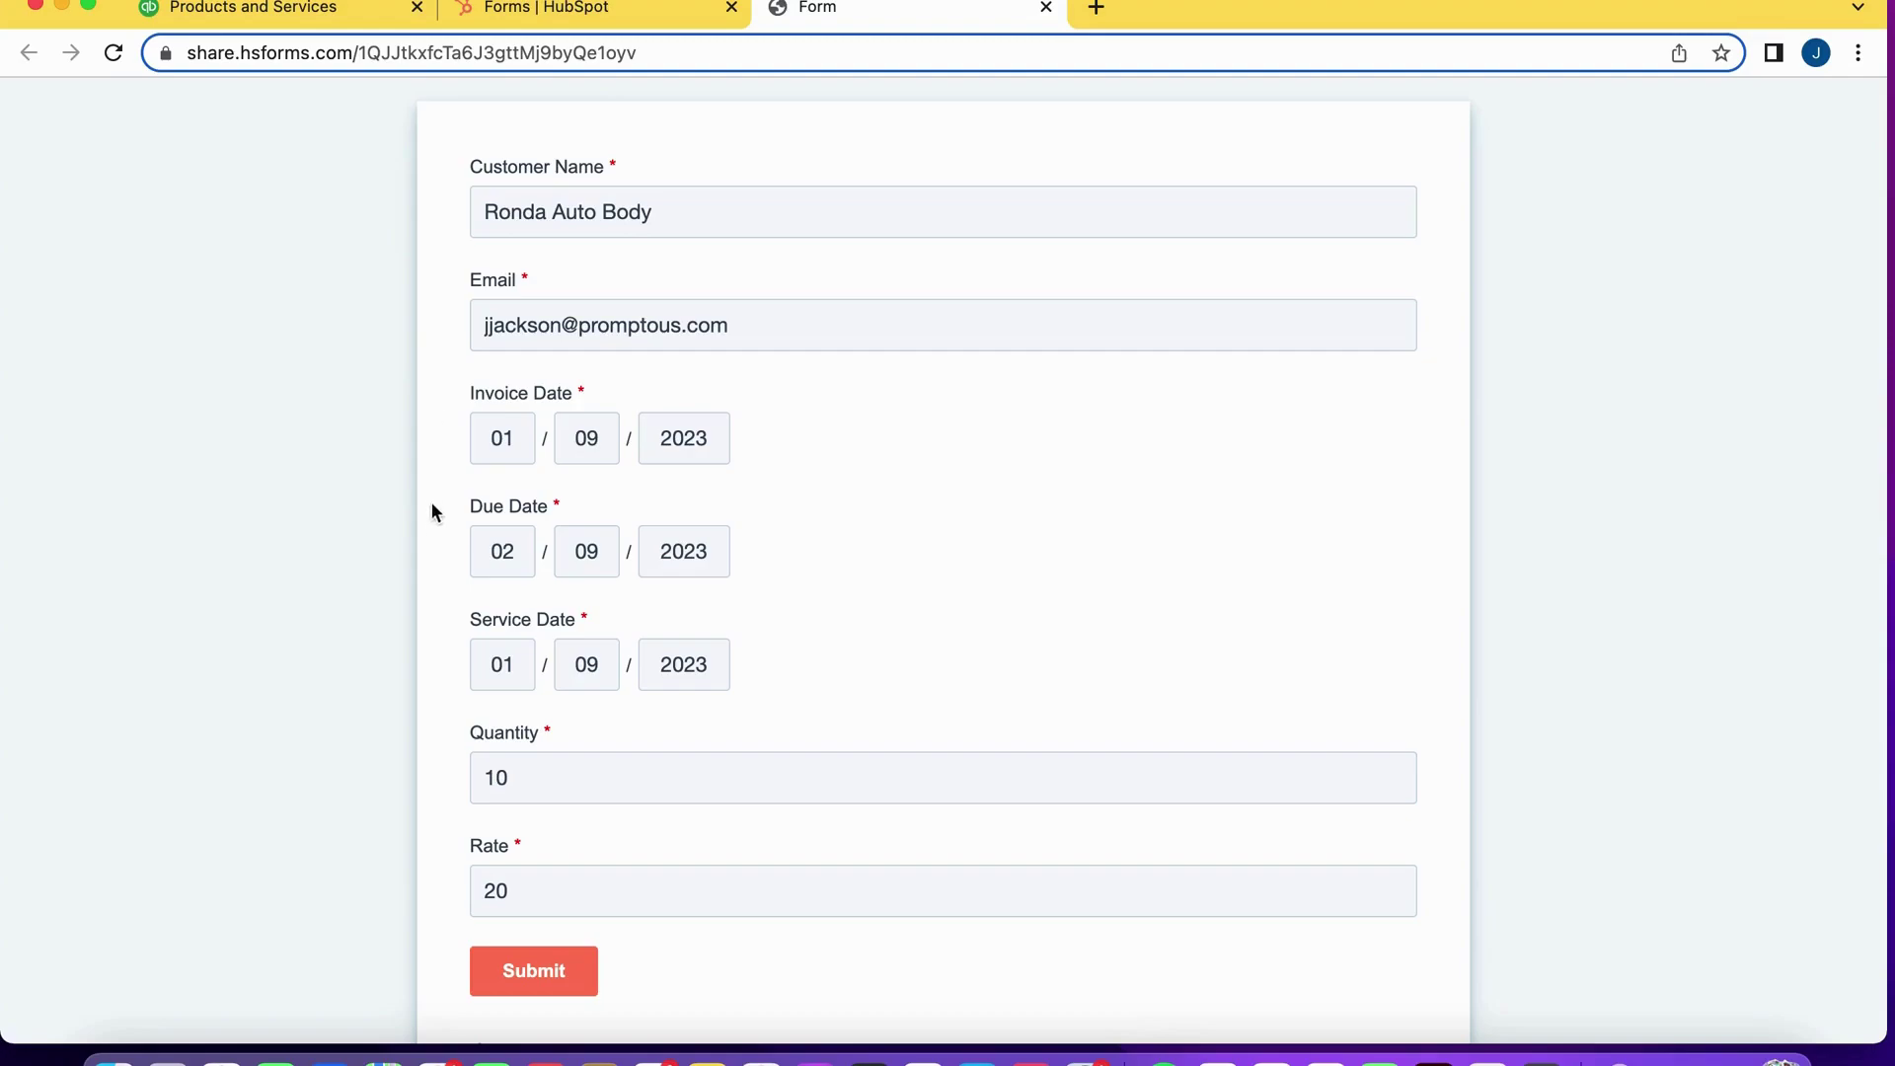
{"action": "scroll", "coordinate": [429, 636], "scroll_direction": "down", "scroll_amount": 2}
{"action": "scroll", "coordinate": [429, 770], "scroll_direction": "down", "scroll_amount": 2}
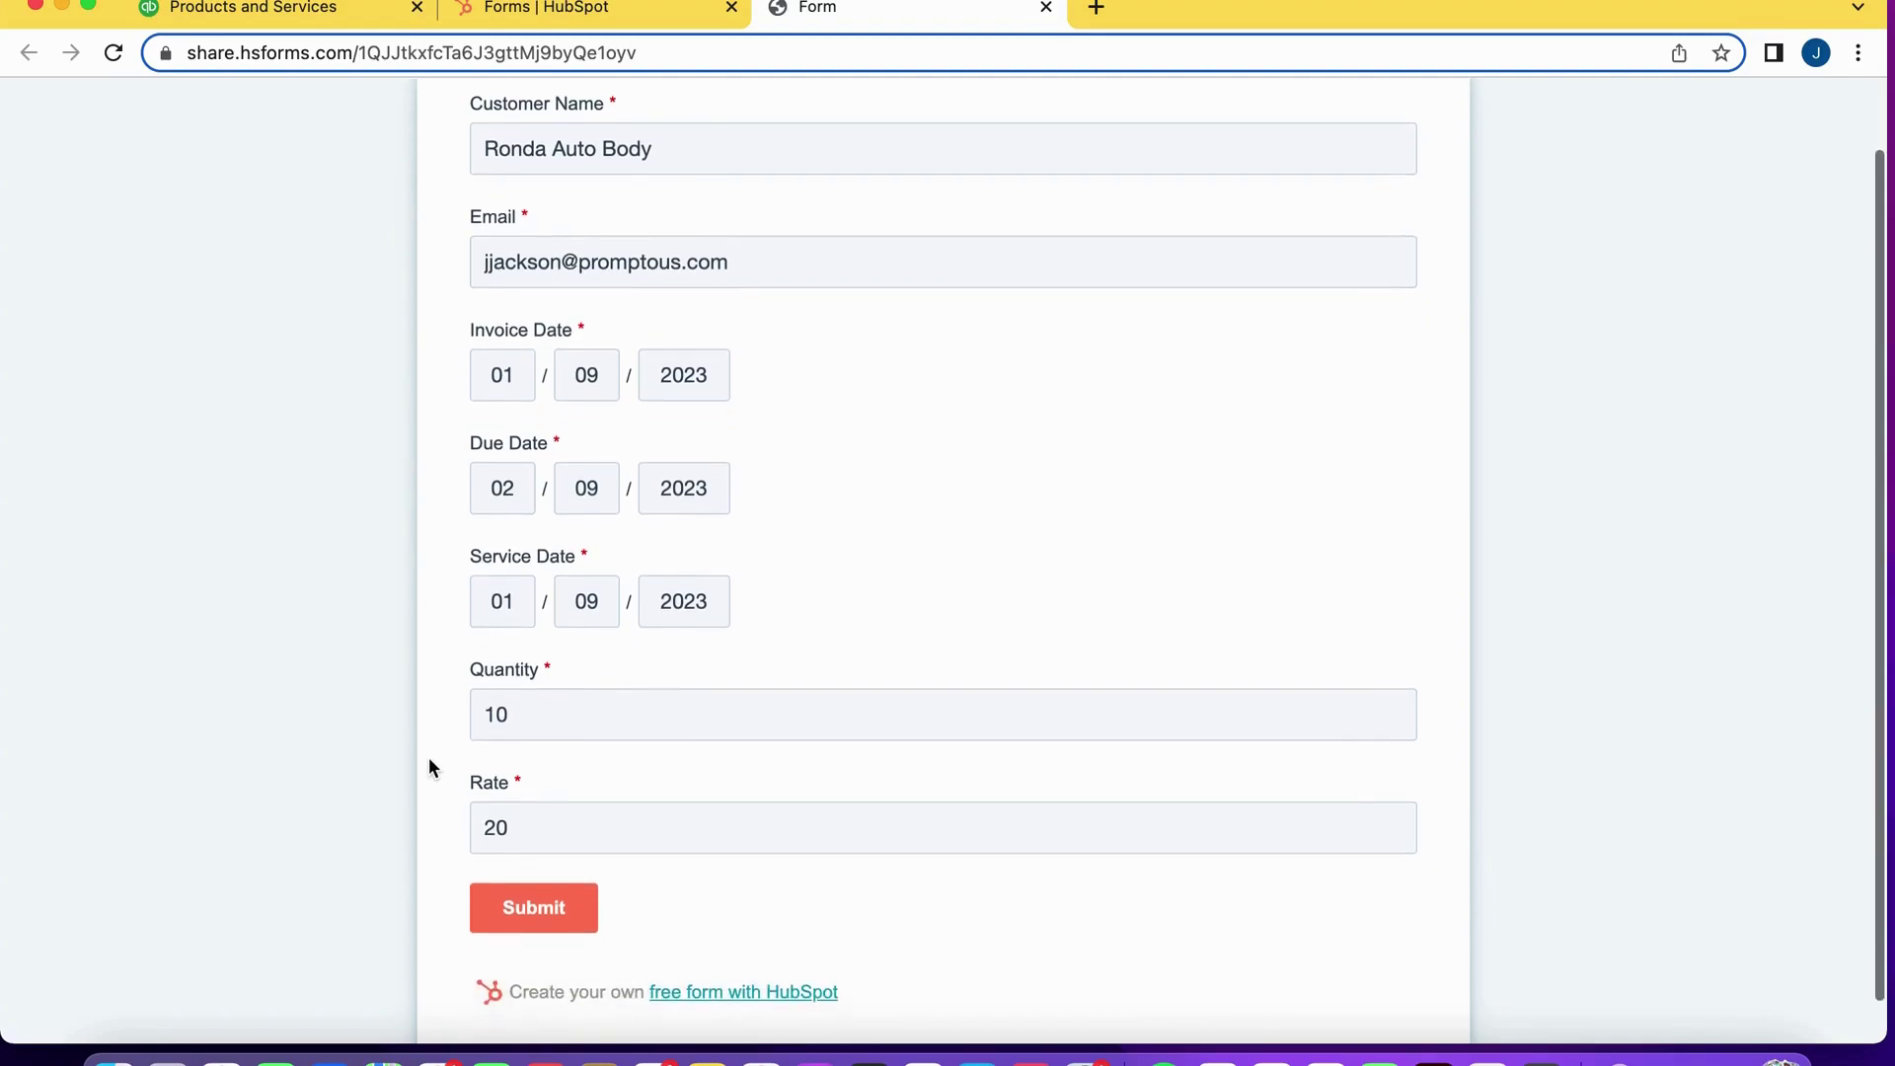
{"action": "scroll", "coordinate": [434, 716], "scroll_direction": "down", "scroll_amount": 2}
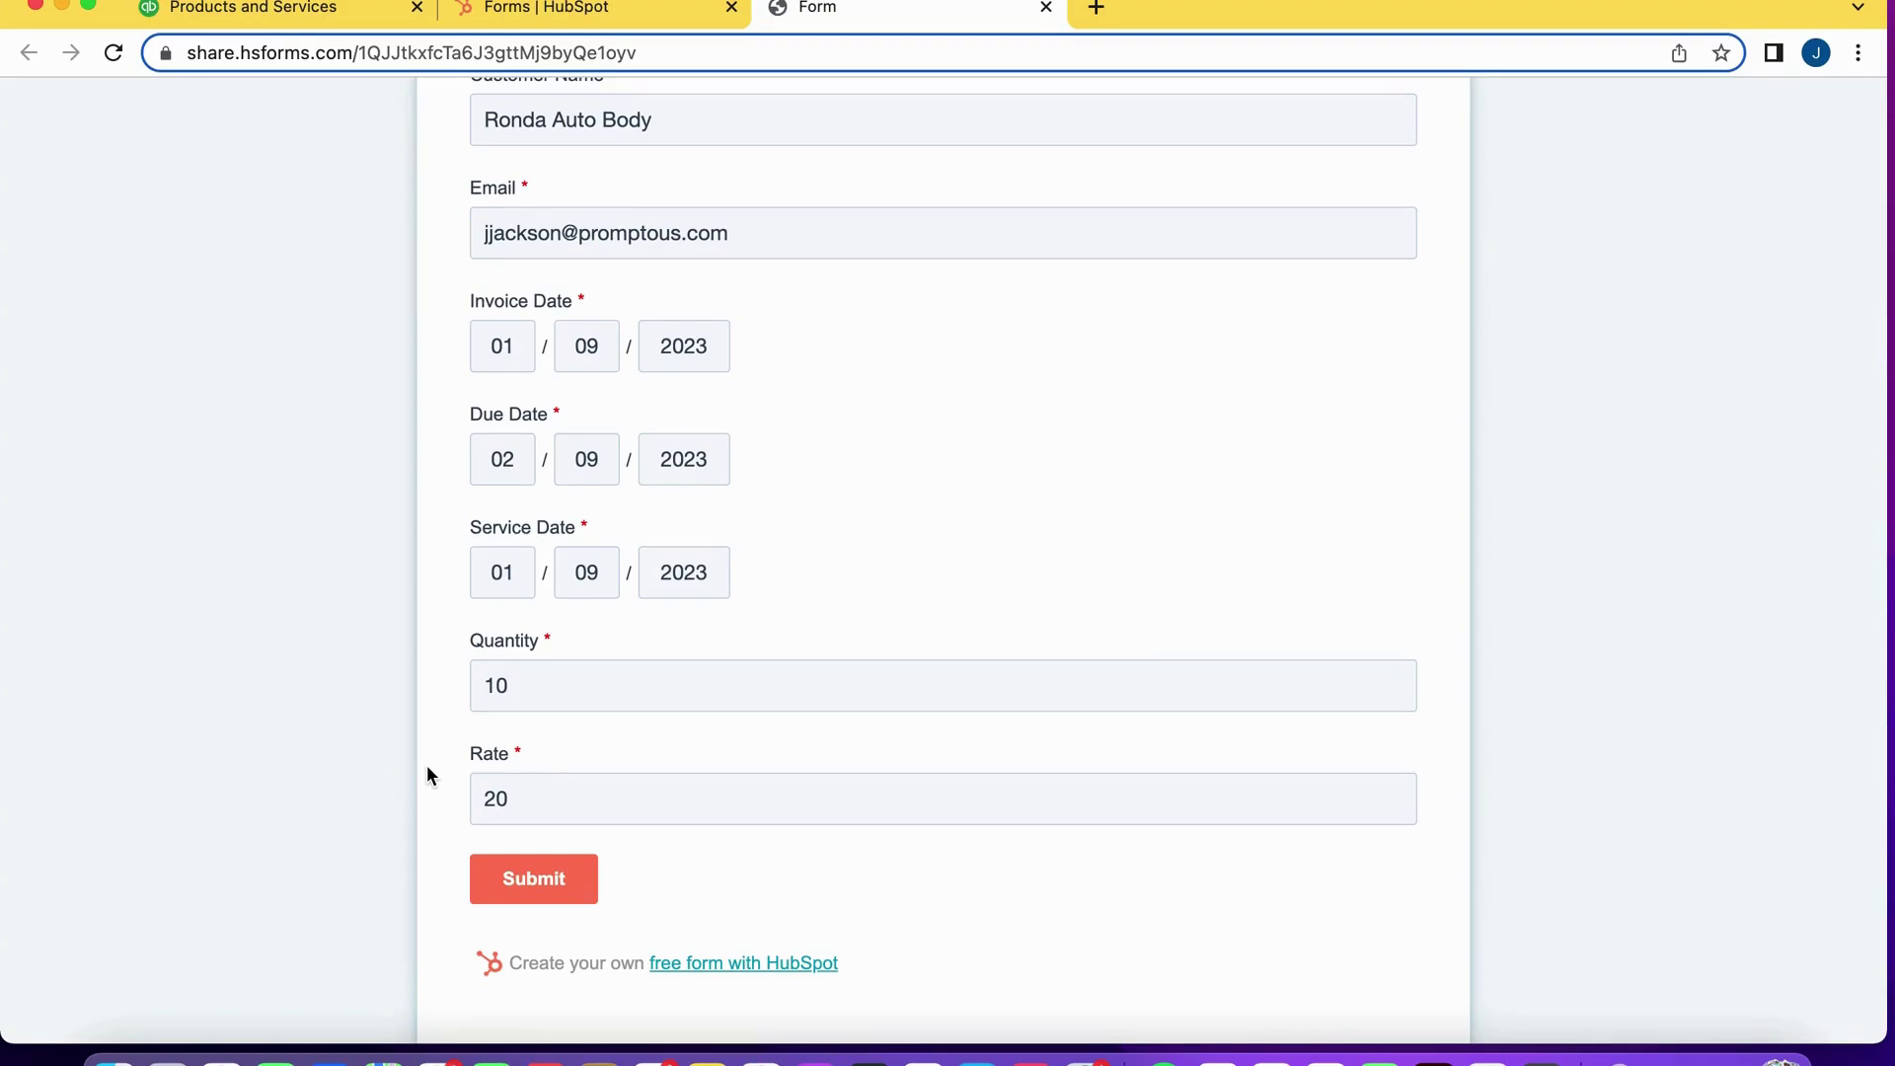
{"action": "scroll", "coordinate": [426, 765], "scroll_direction": "down", "scroll_amount": 1}
{"action": "scroll", "coordinate": [448, 576], "scroll_direction": "up", "scroll_amount": 5}
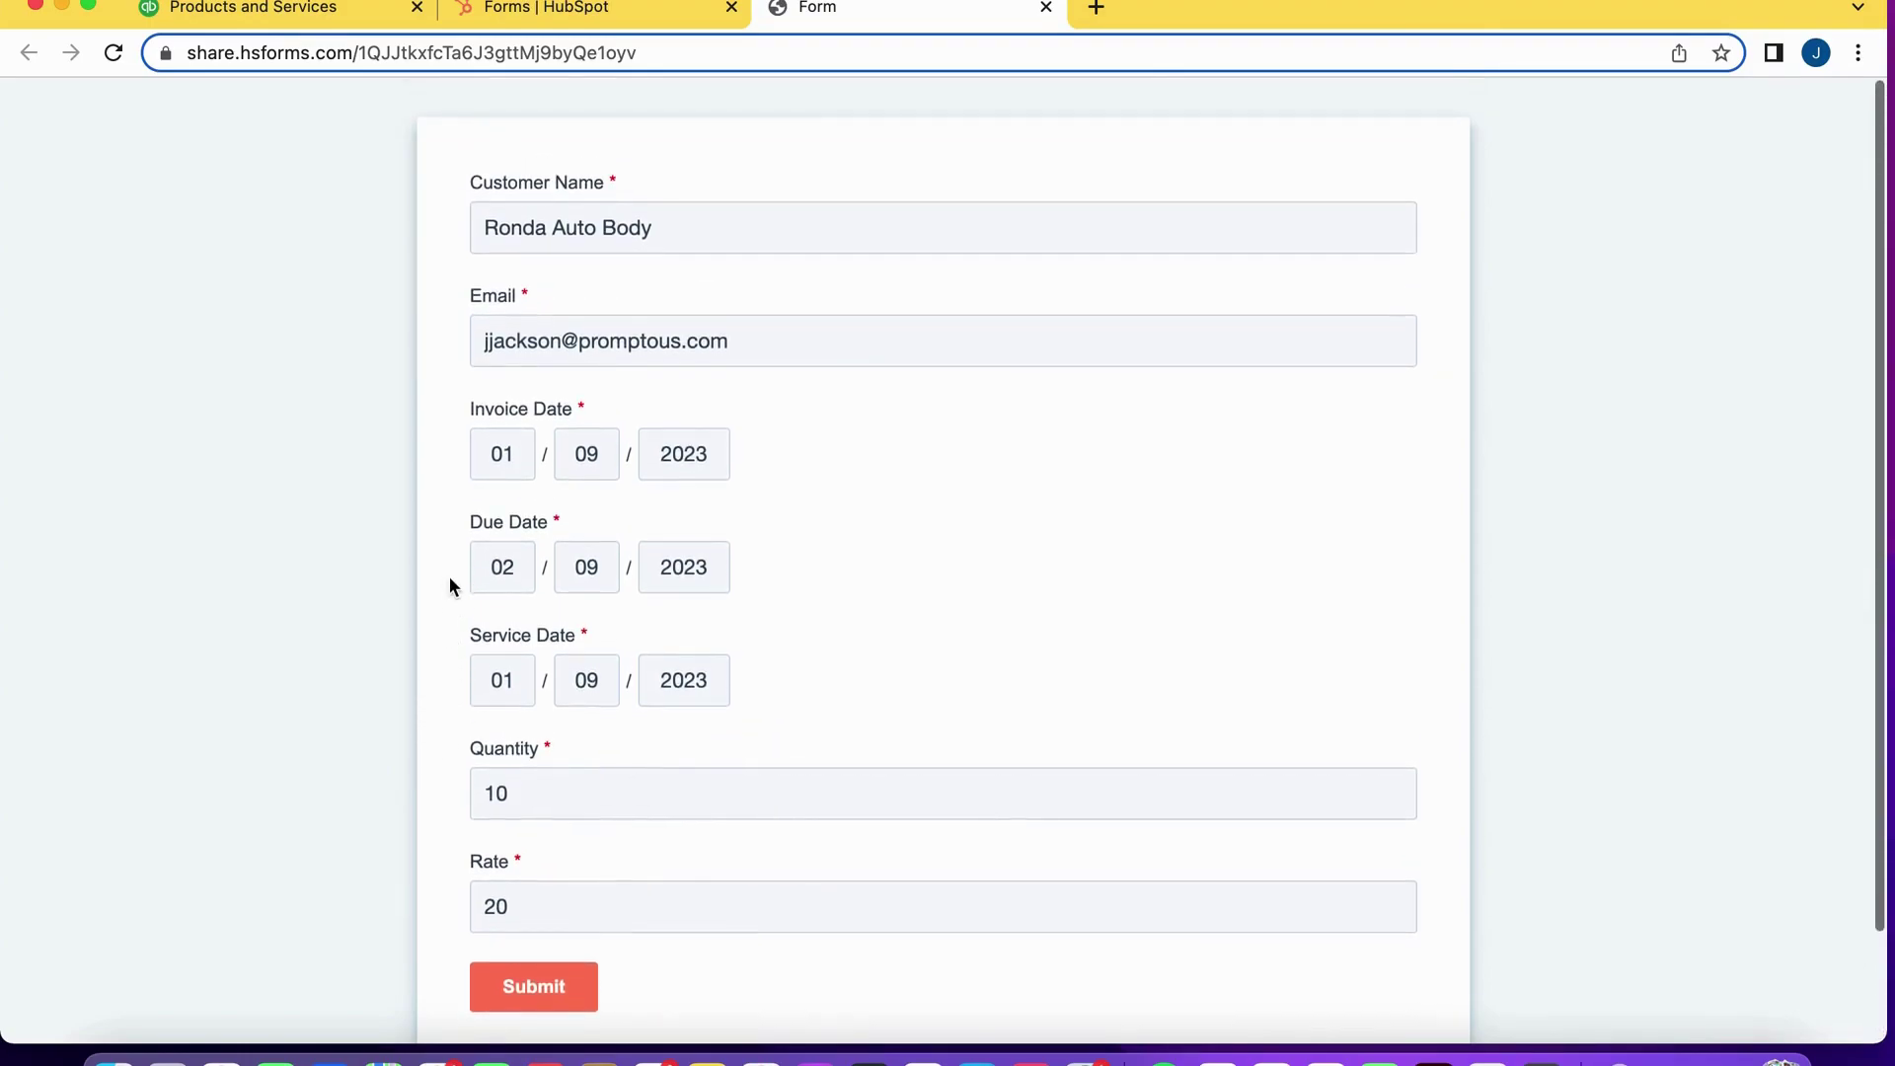
{"action": "scroll", "coordinate": [449, 581], "scroll_direction": "down", "scroll_amount": 1}
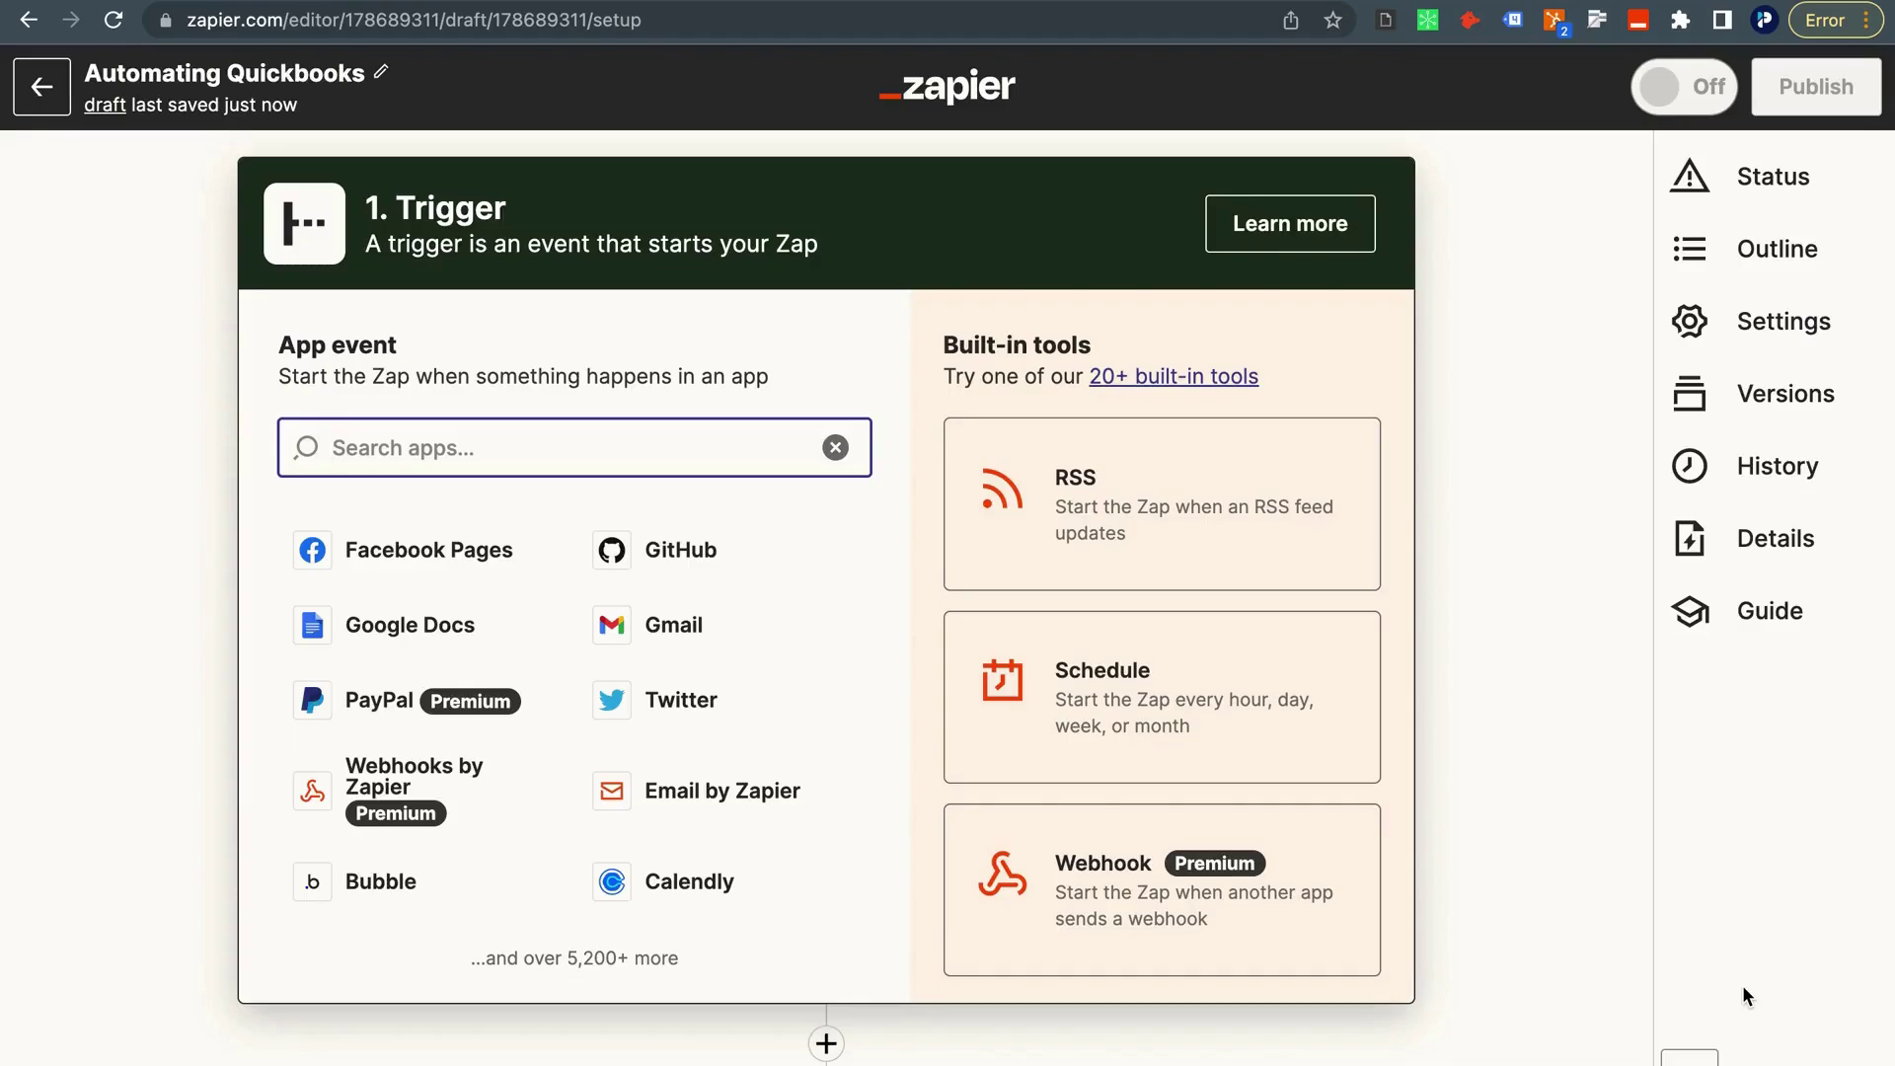
Set the Zap trigger to HubSpot with the New Form Submission event.
{"action": "type", "text": "hub"}
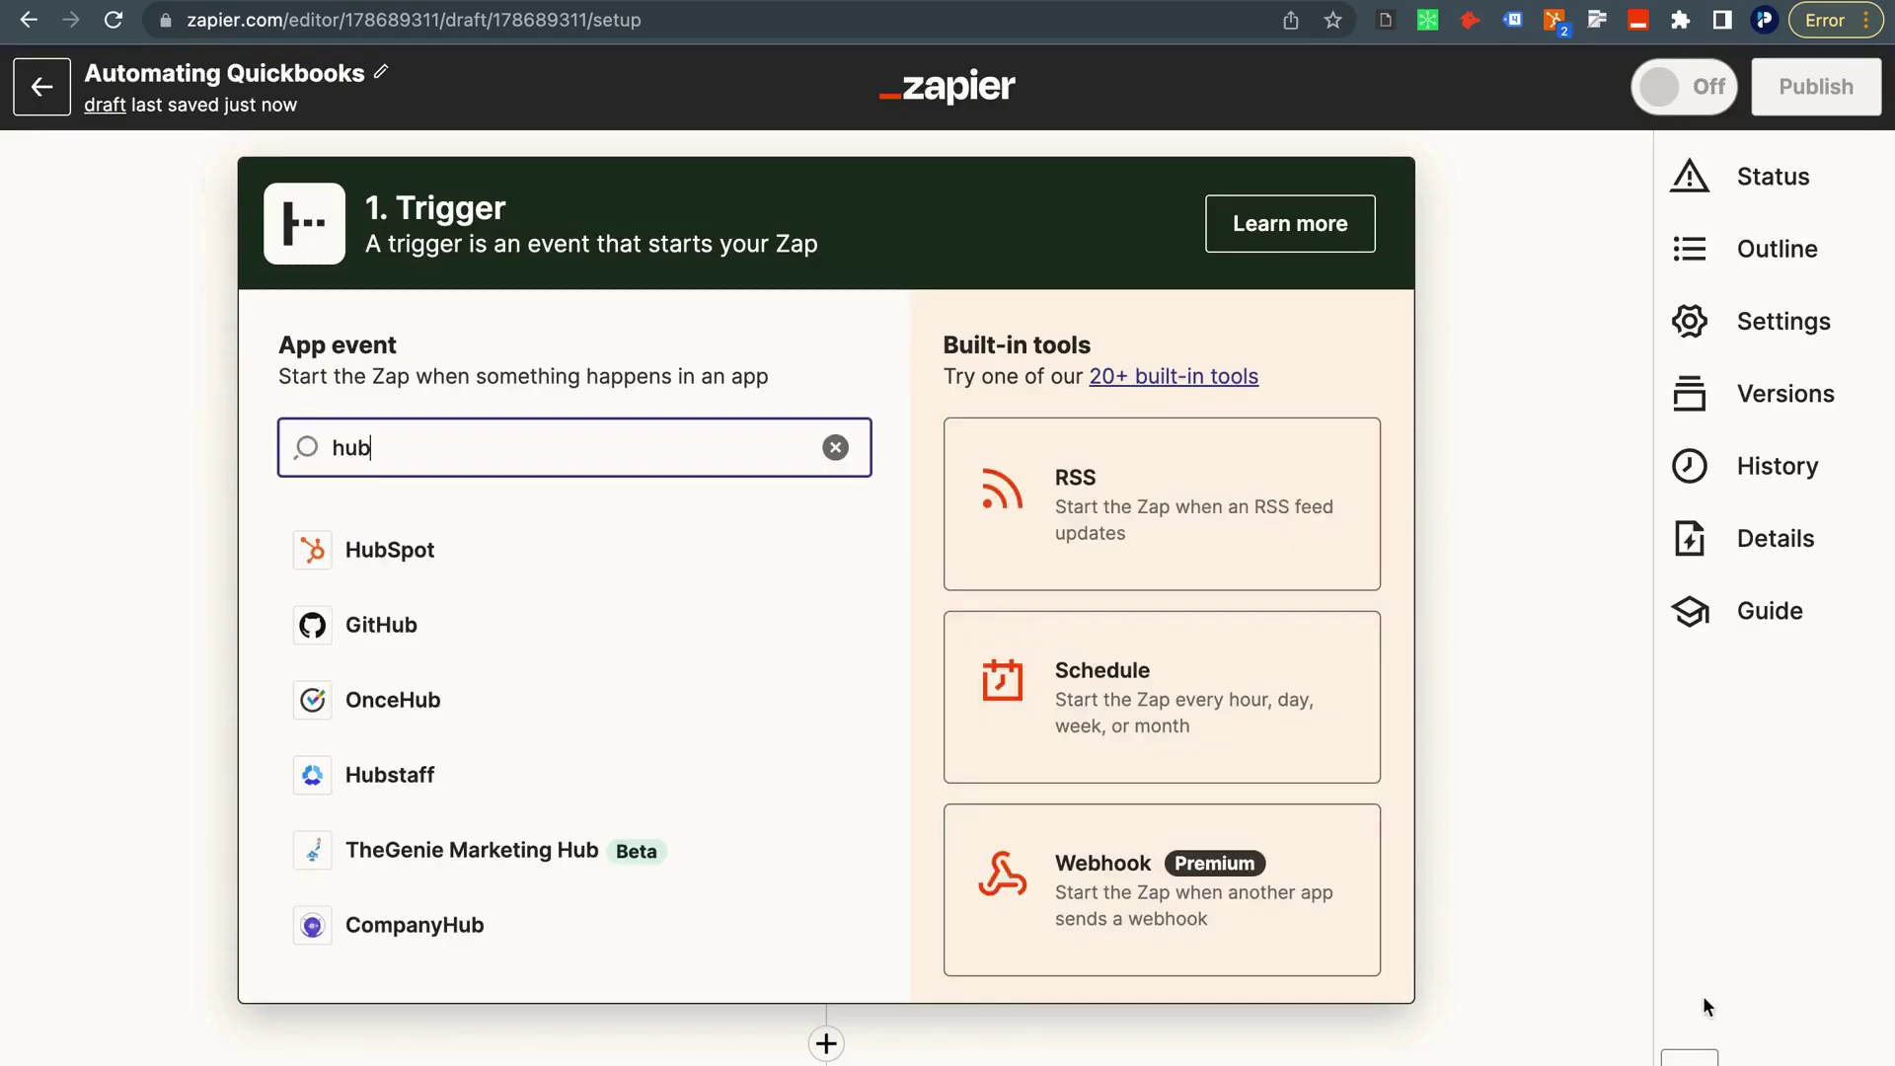
{"action": "left_click", "coordinate": [677, 548]}
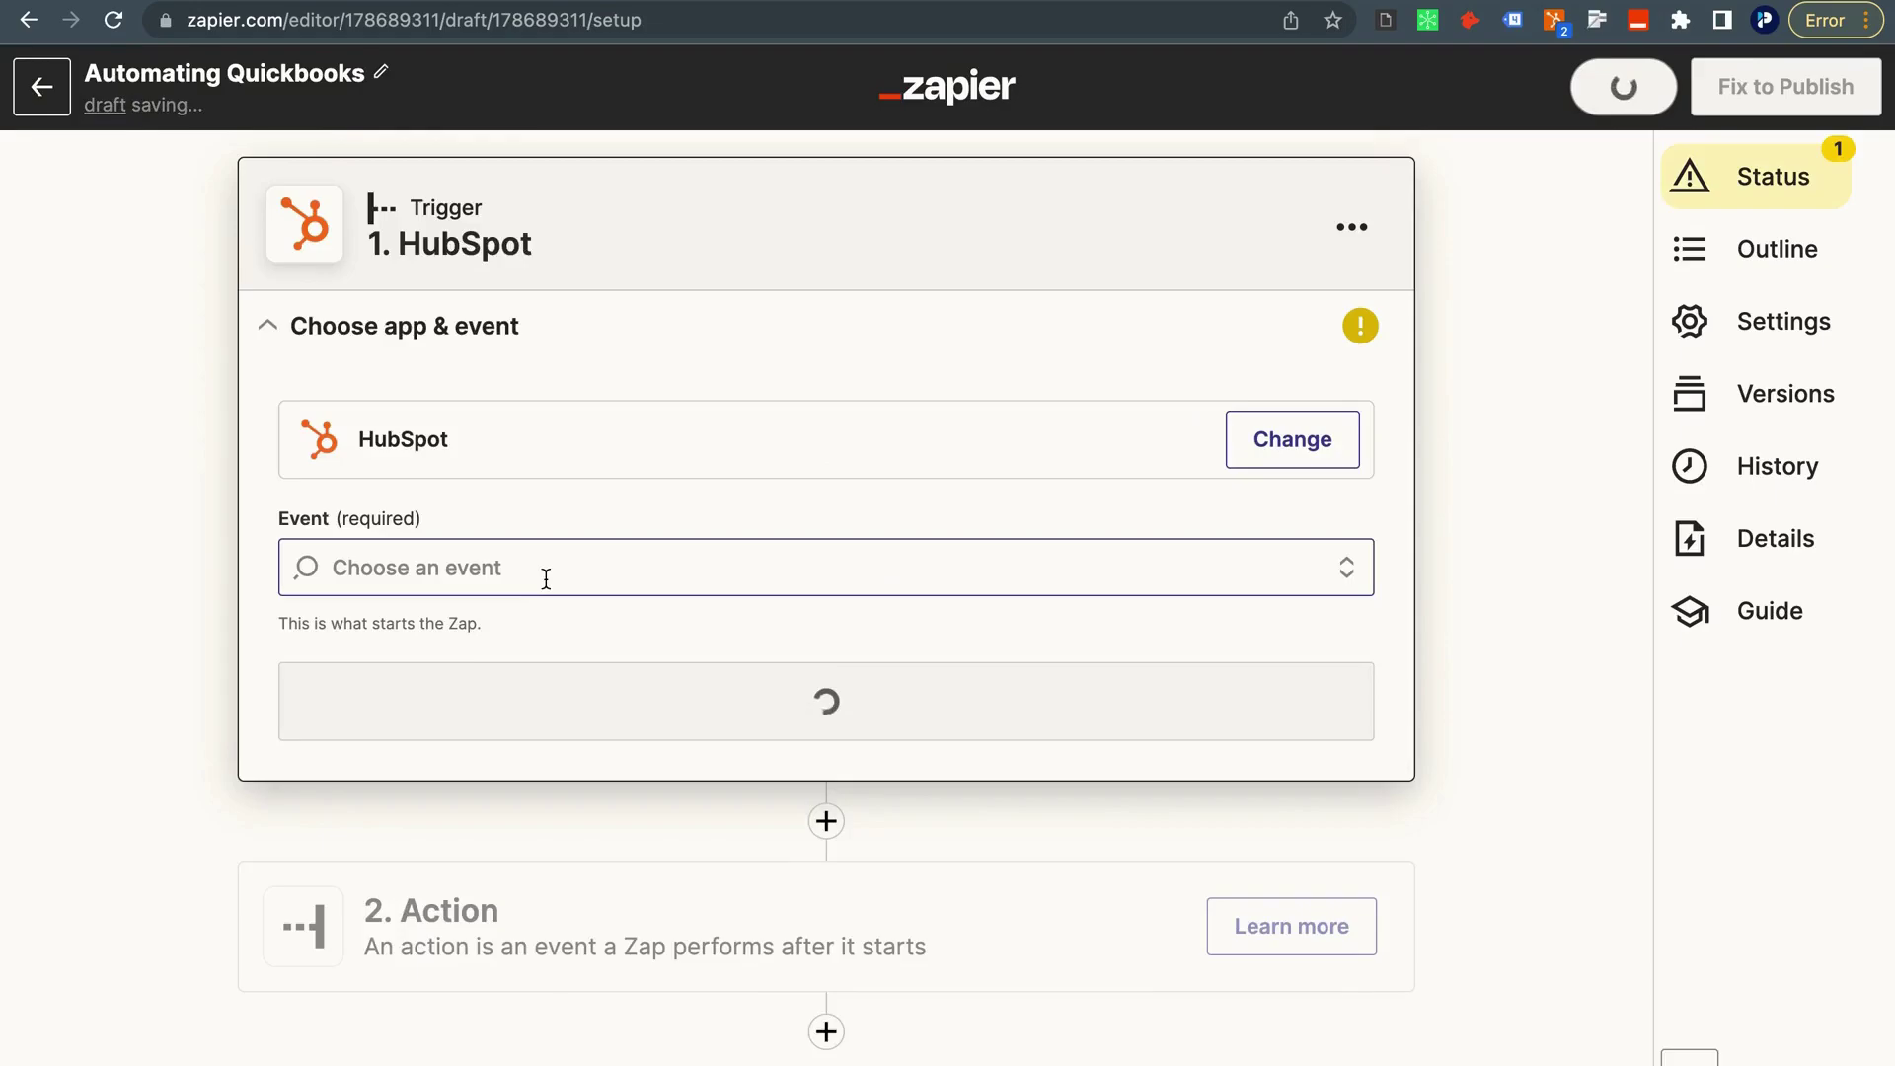
{"action": "left_click", "coordinate": [542, 585]}
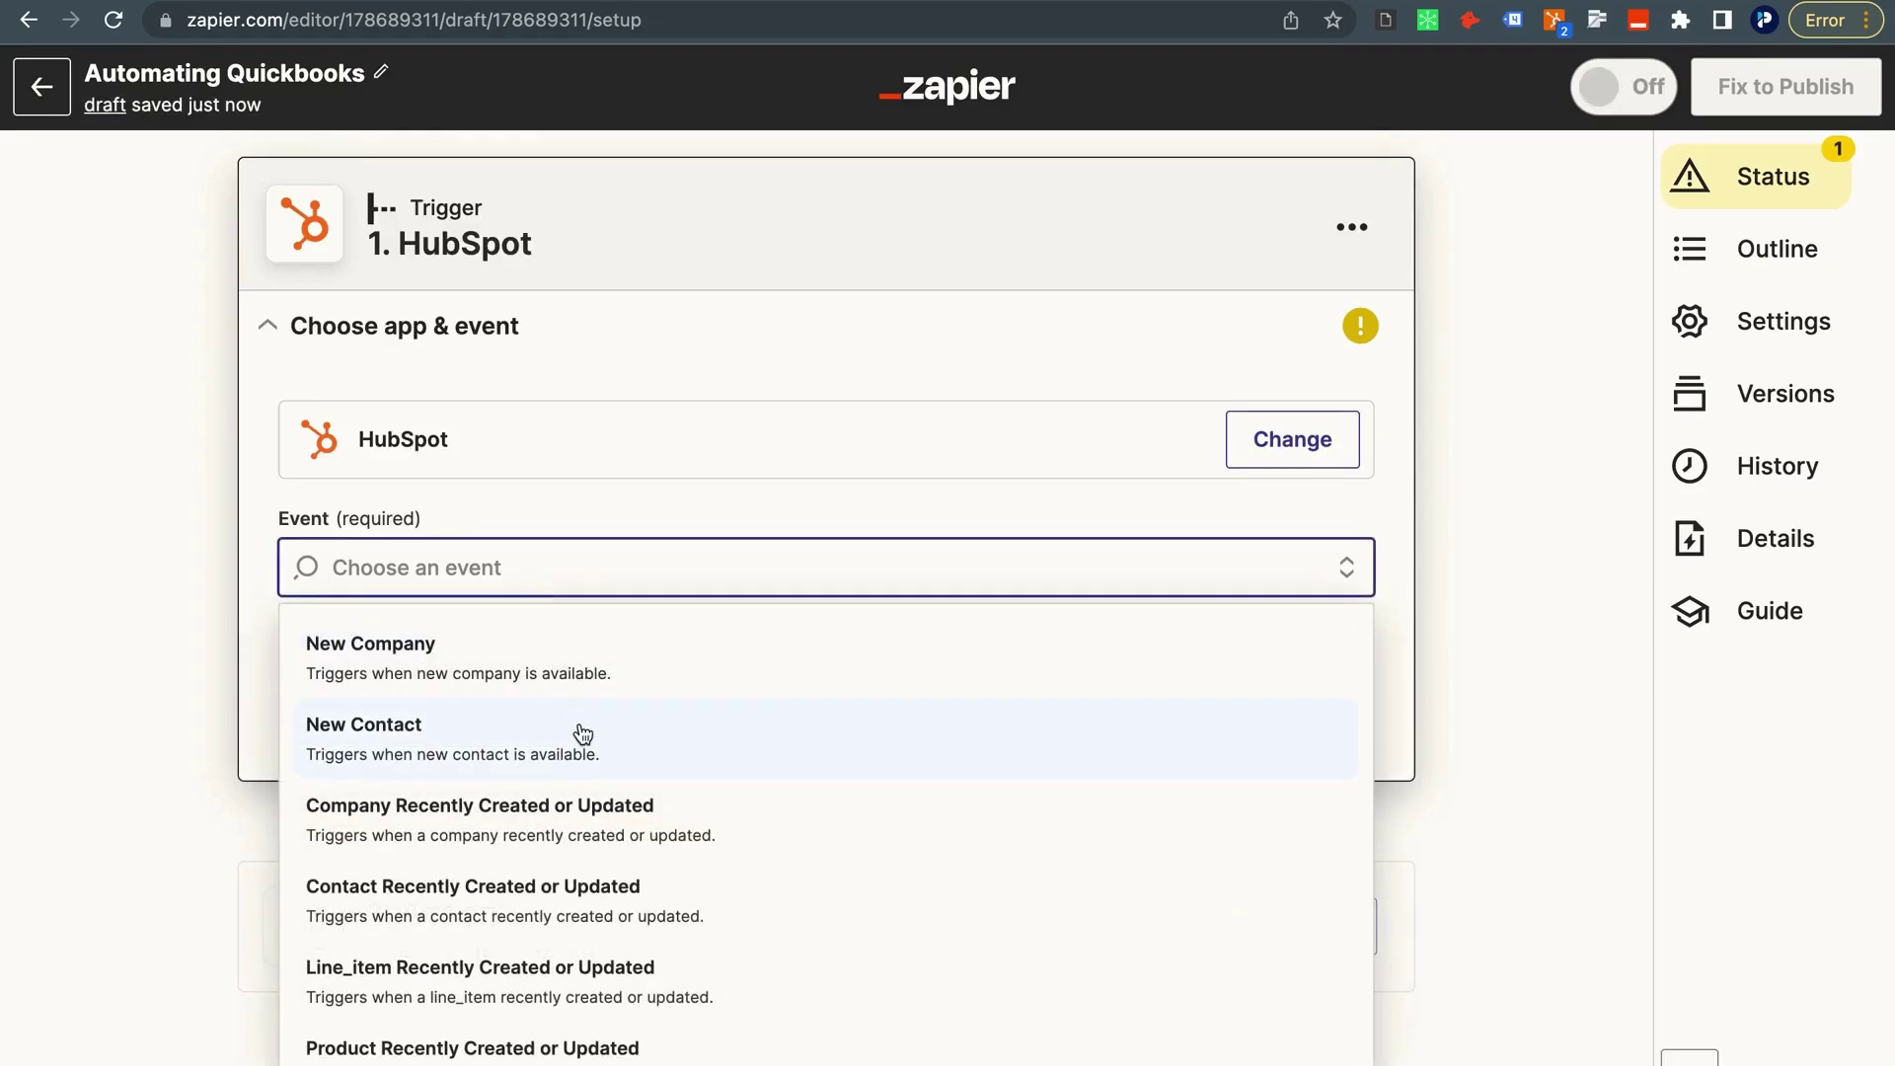
{"action": "type", "text": "new"}
{"action": "scroll", "coordinate": [534, 963], "scroll_direction": "down", "scroll_amount": 1}
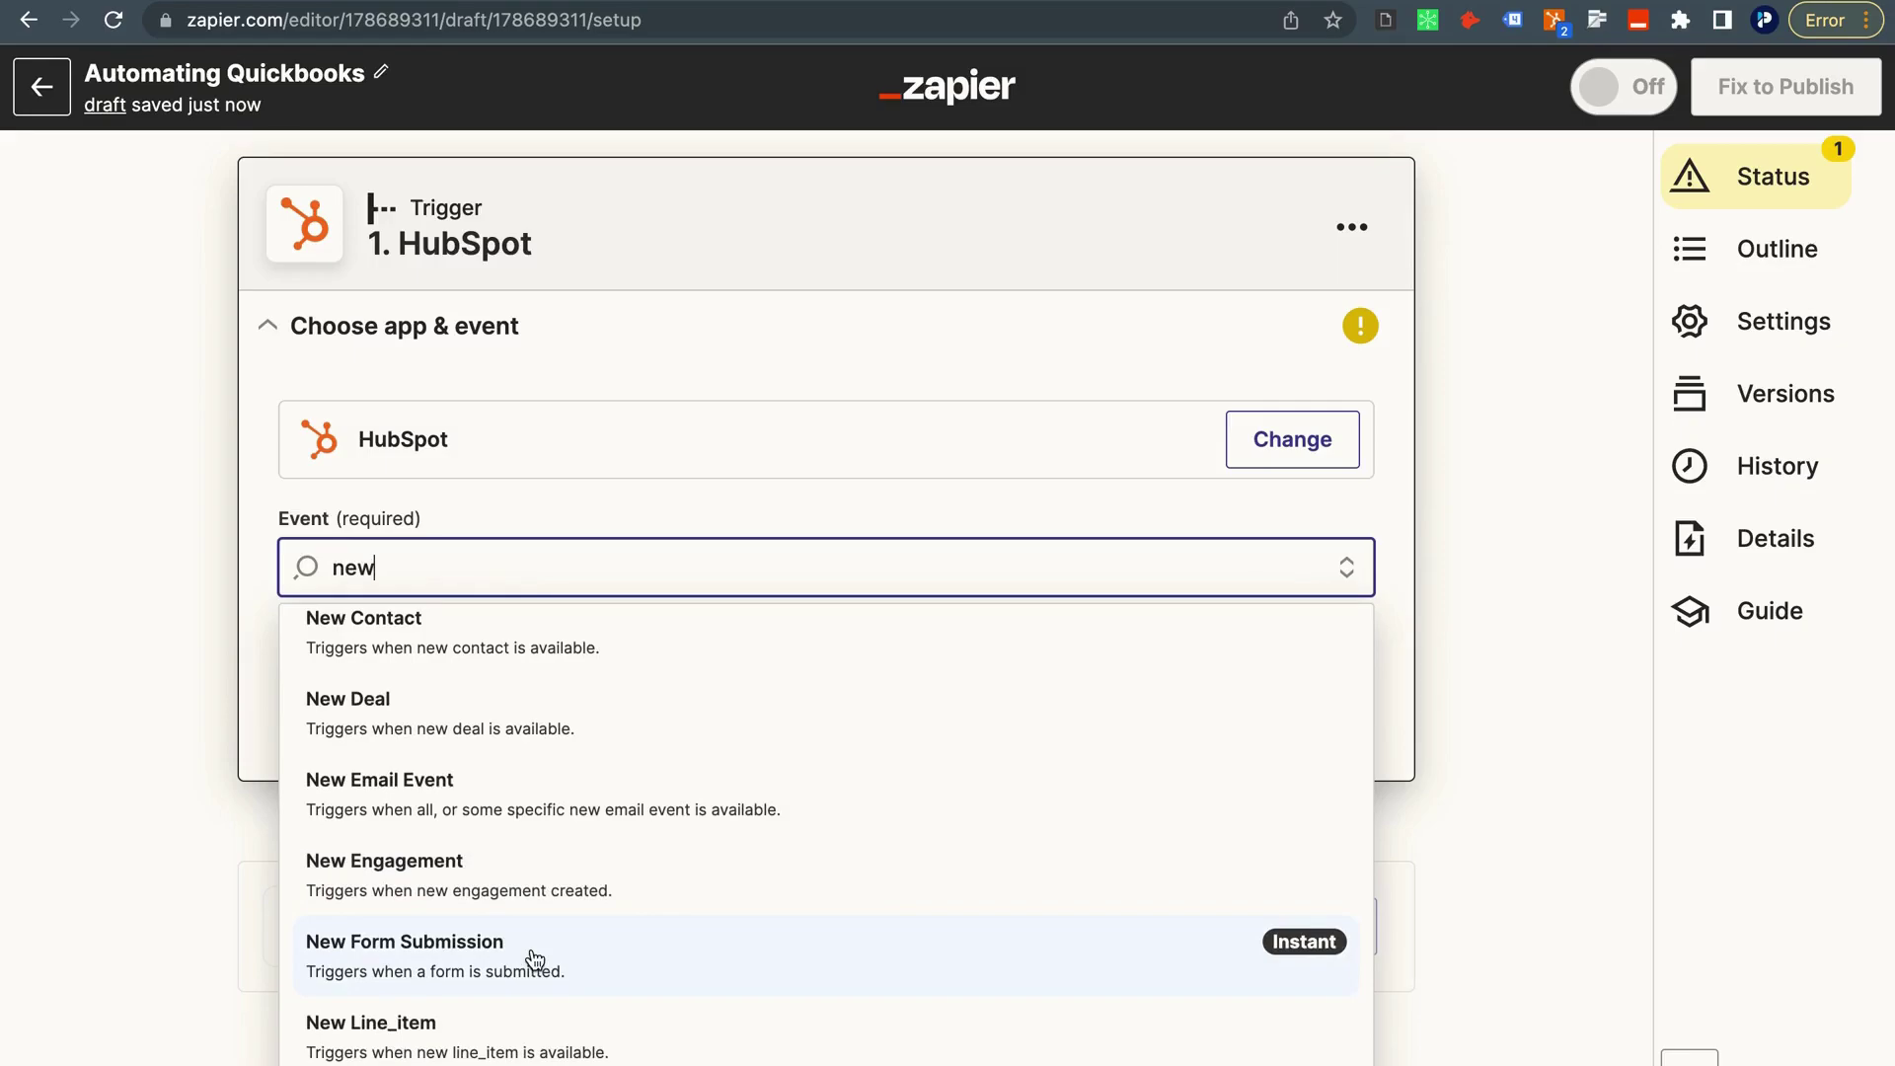
{"action": "left_click", "coordinate": [646, 962]}
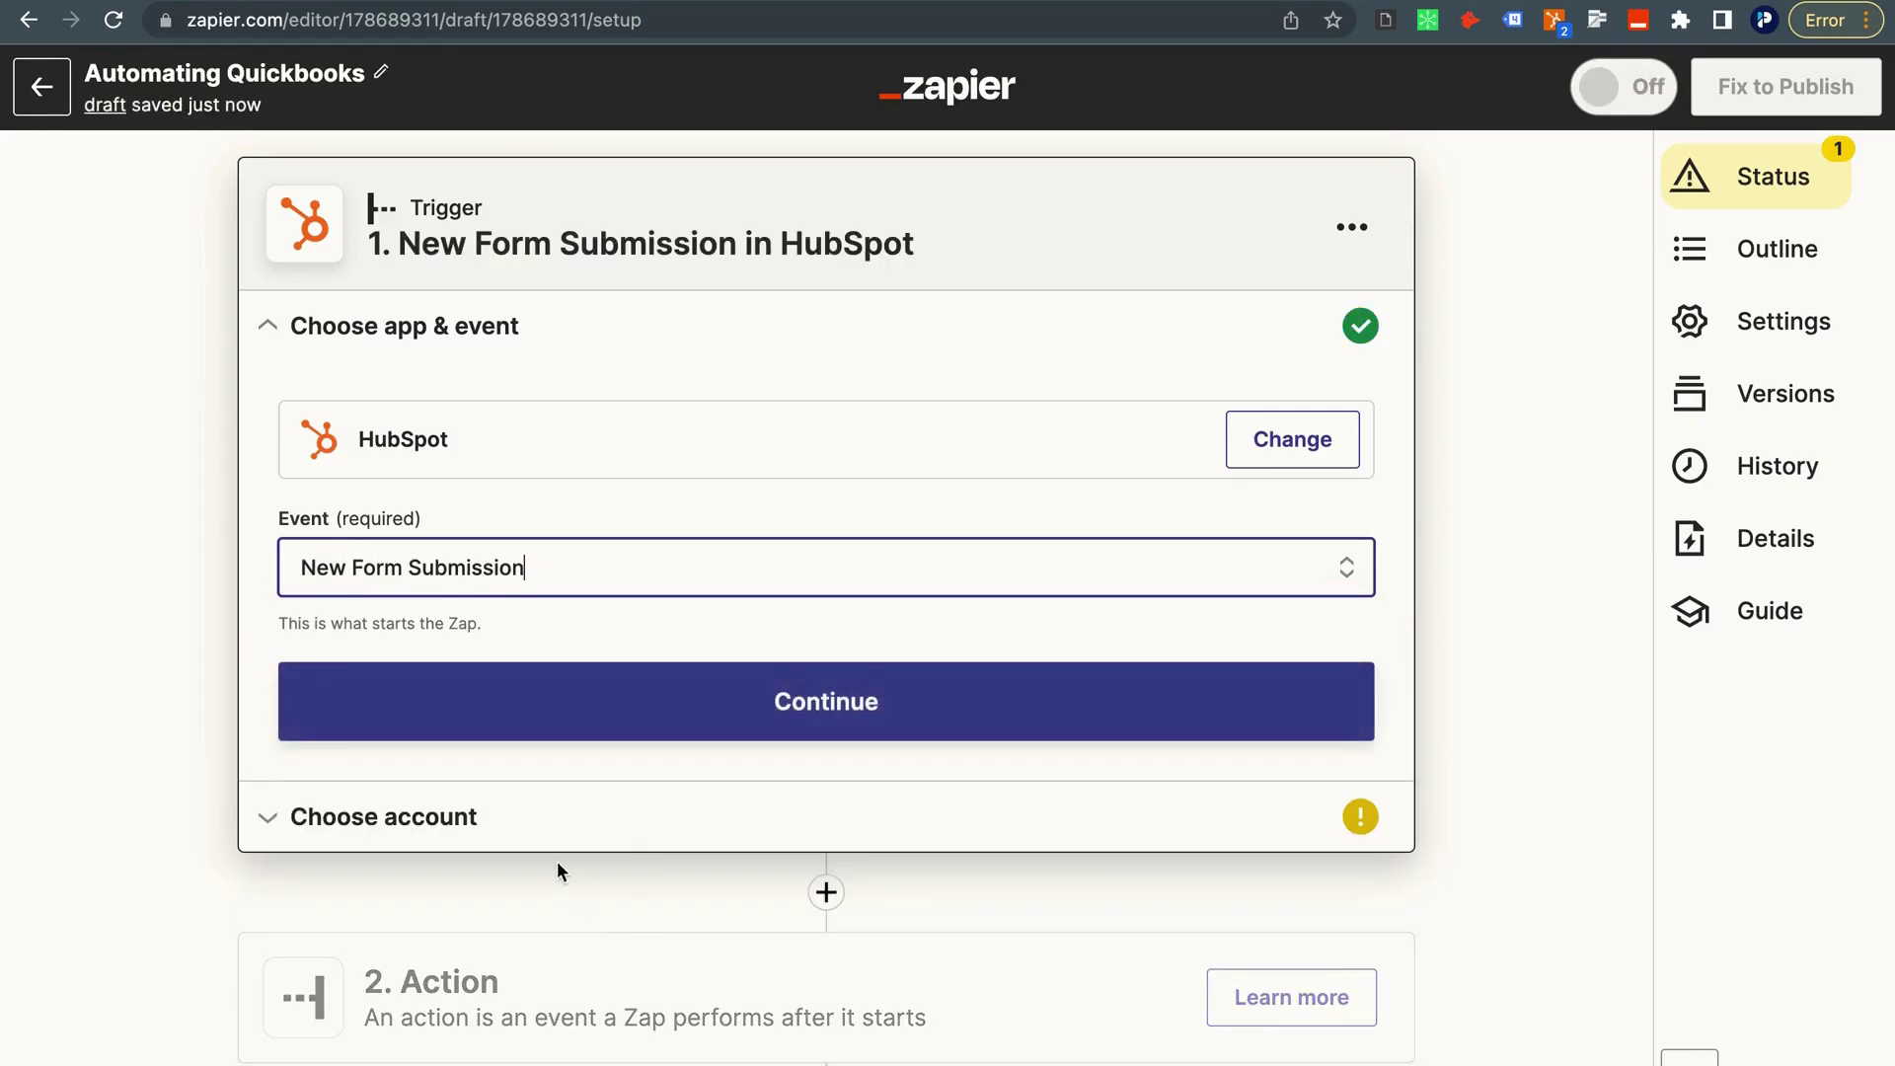
{"action": "left_click", "coordinate": [501, 727]}
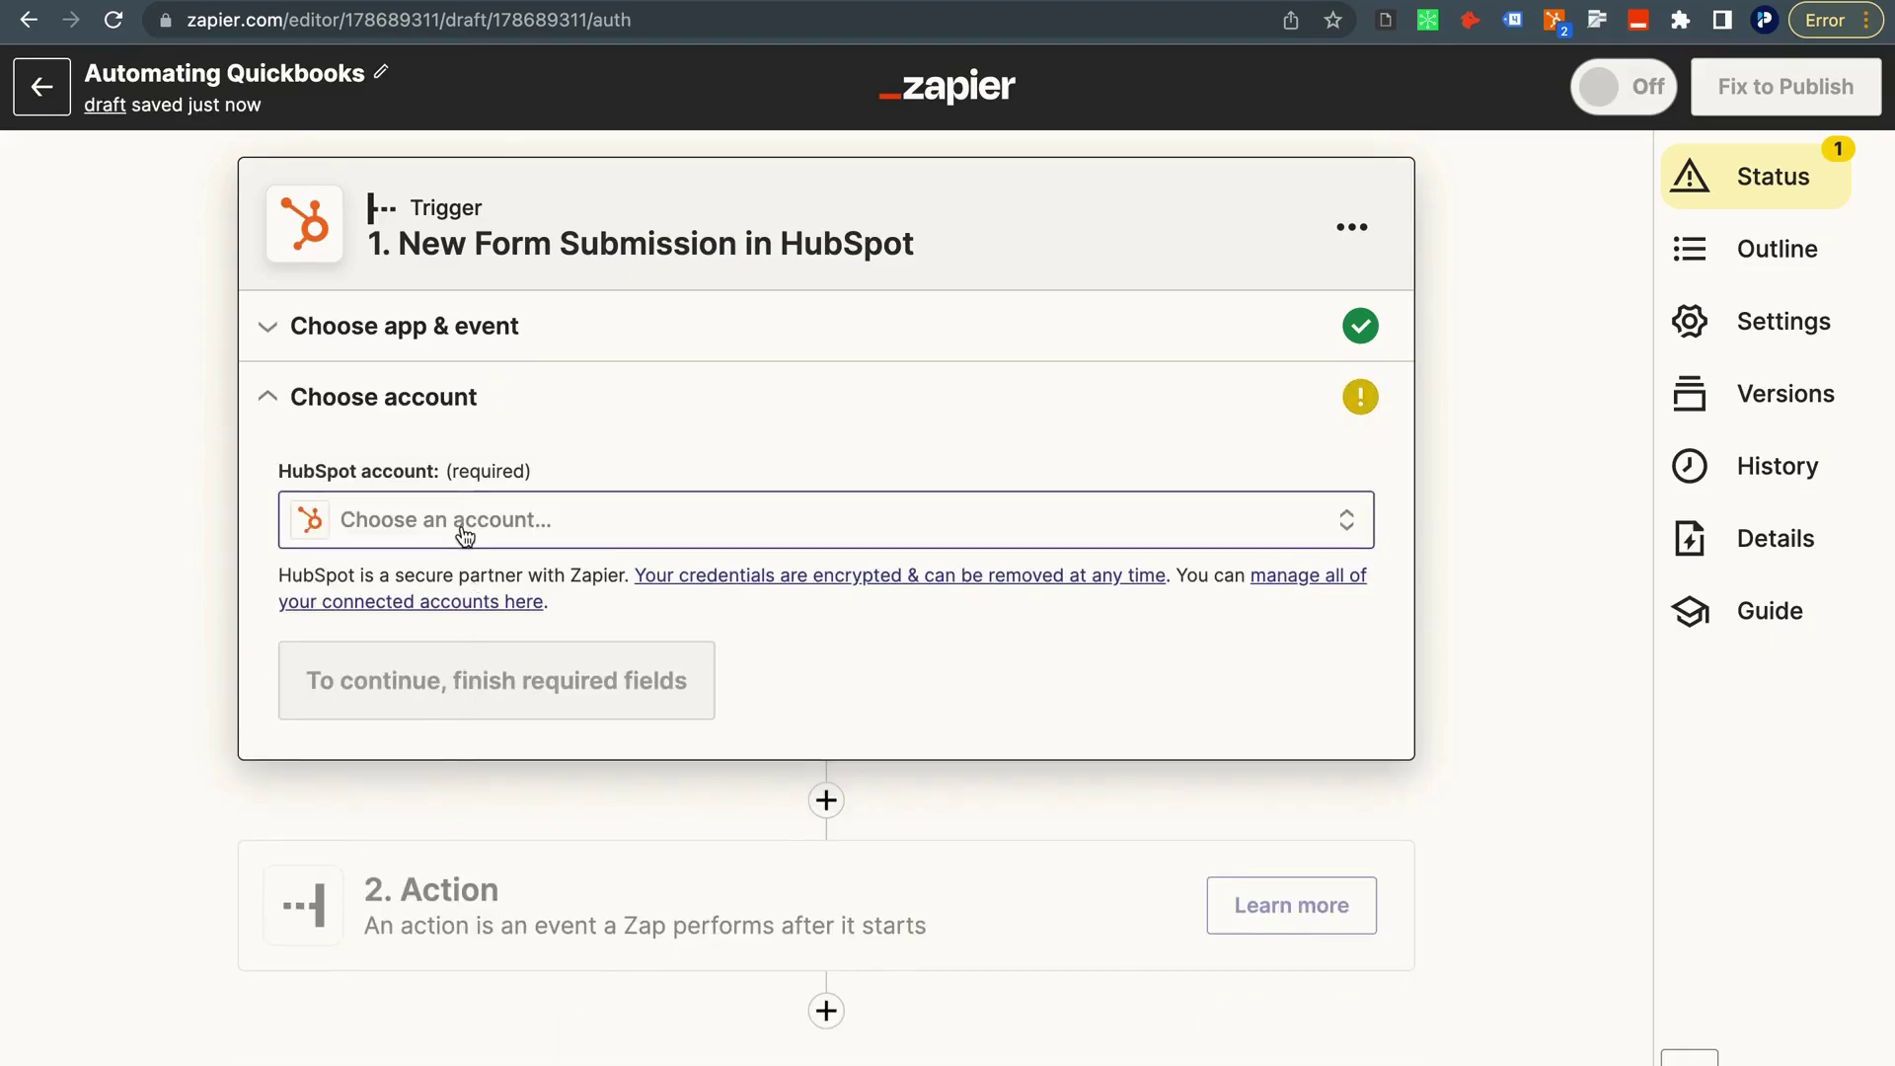
Select the connected HubSpot account and the Generate Invoice form.
{"action": "left_click", "coordinate": [462, 520]}
{"action": "left_click", "coordinate": [480, 751]}
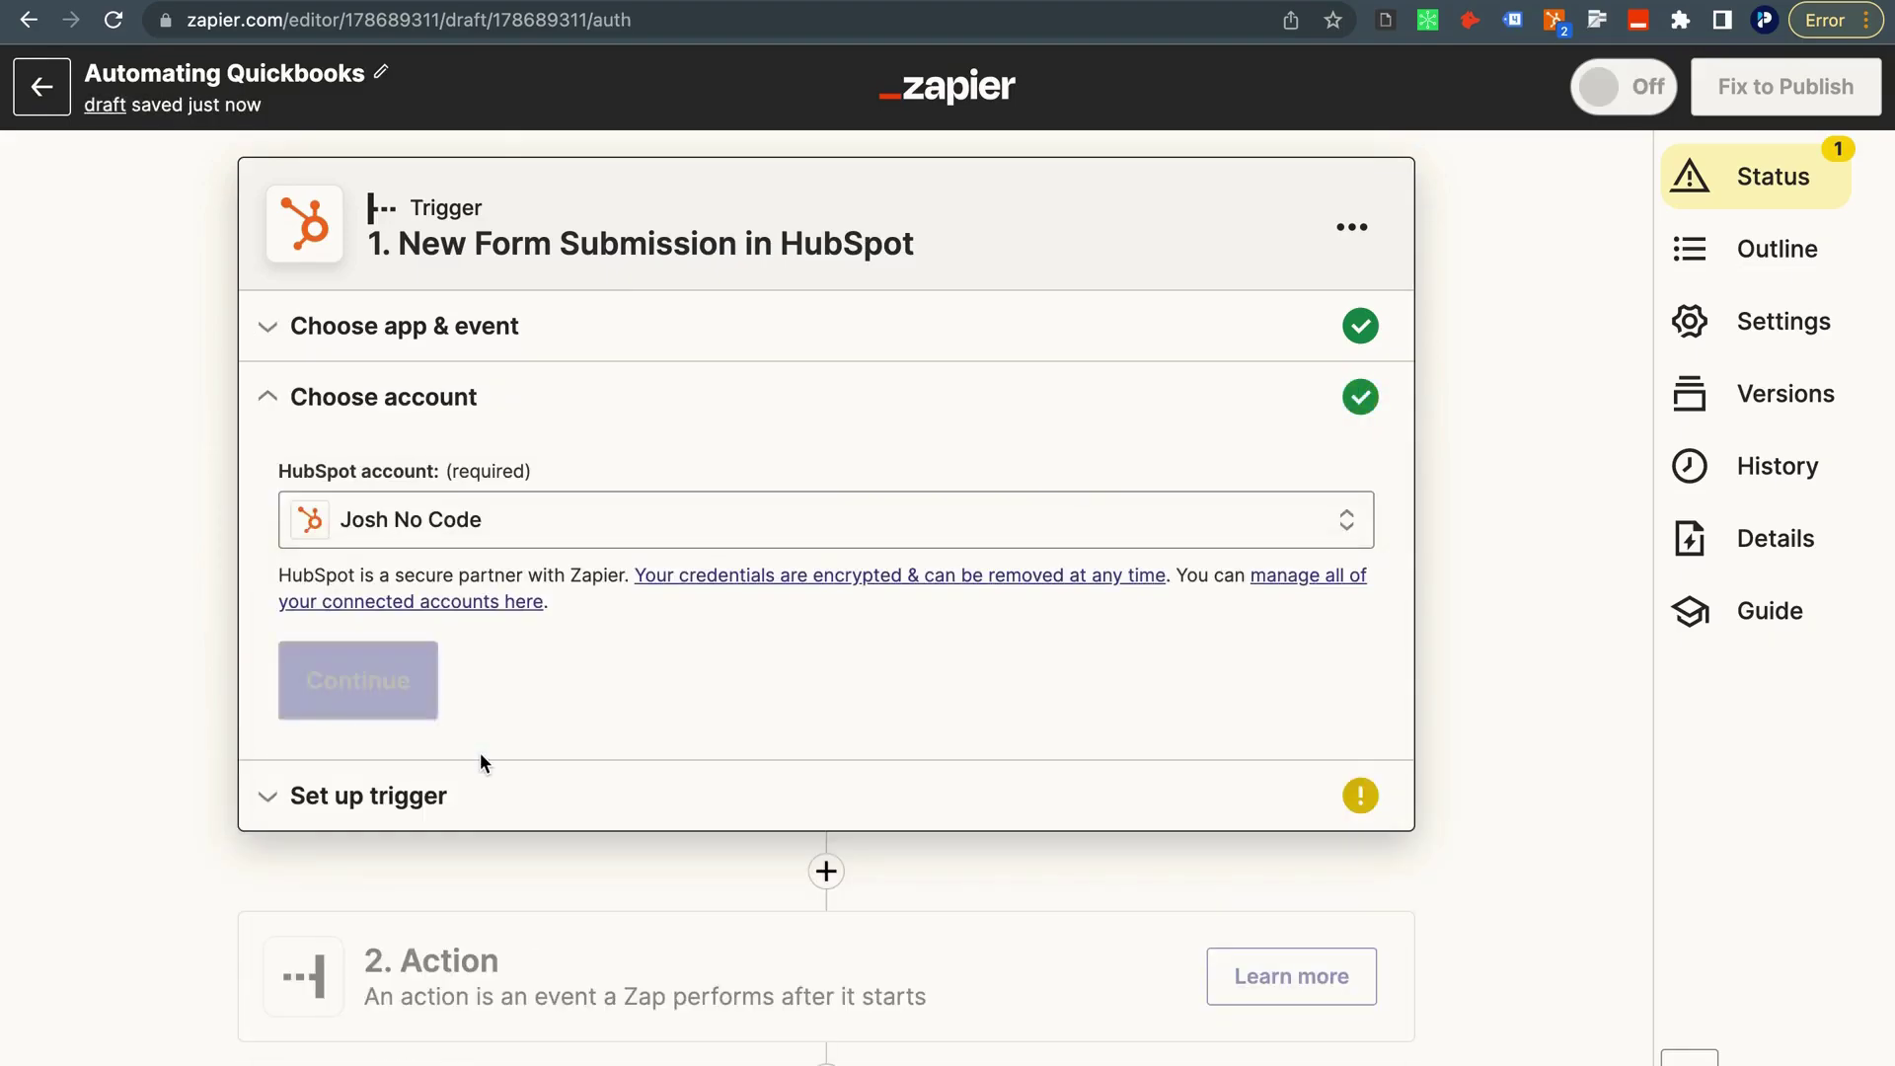
{"action": "left_click", "coordinate": [424, 691]}
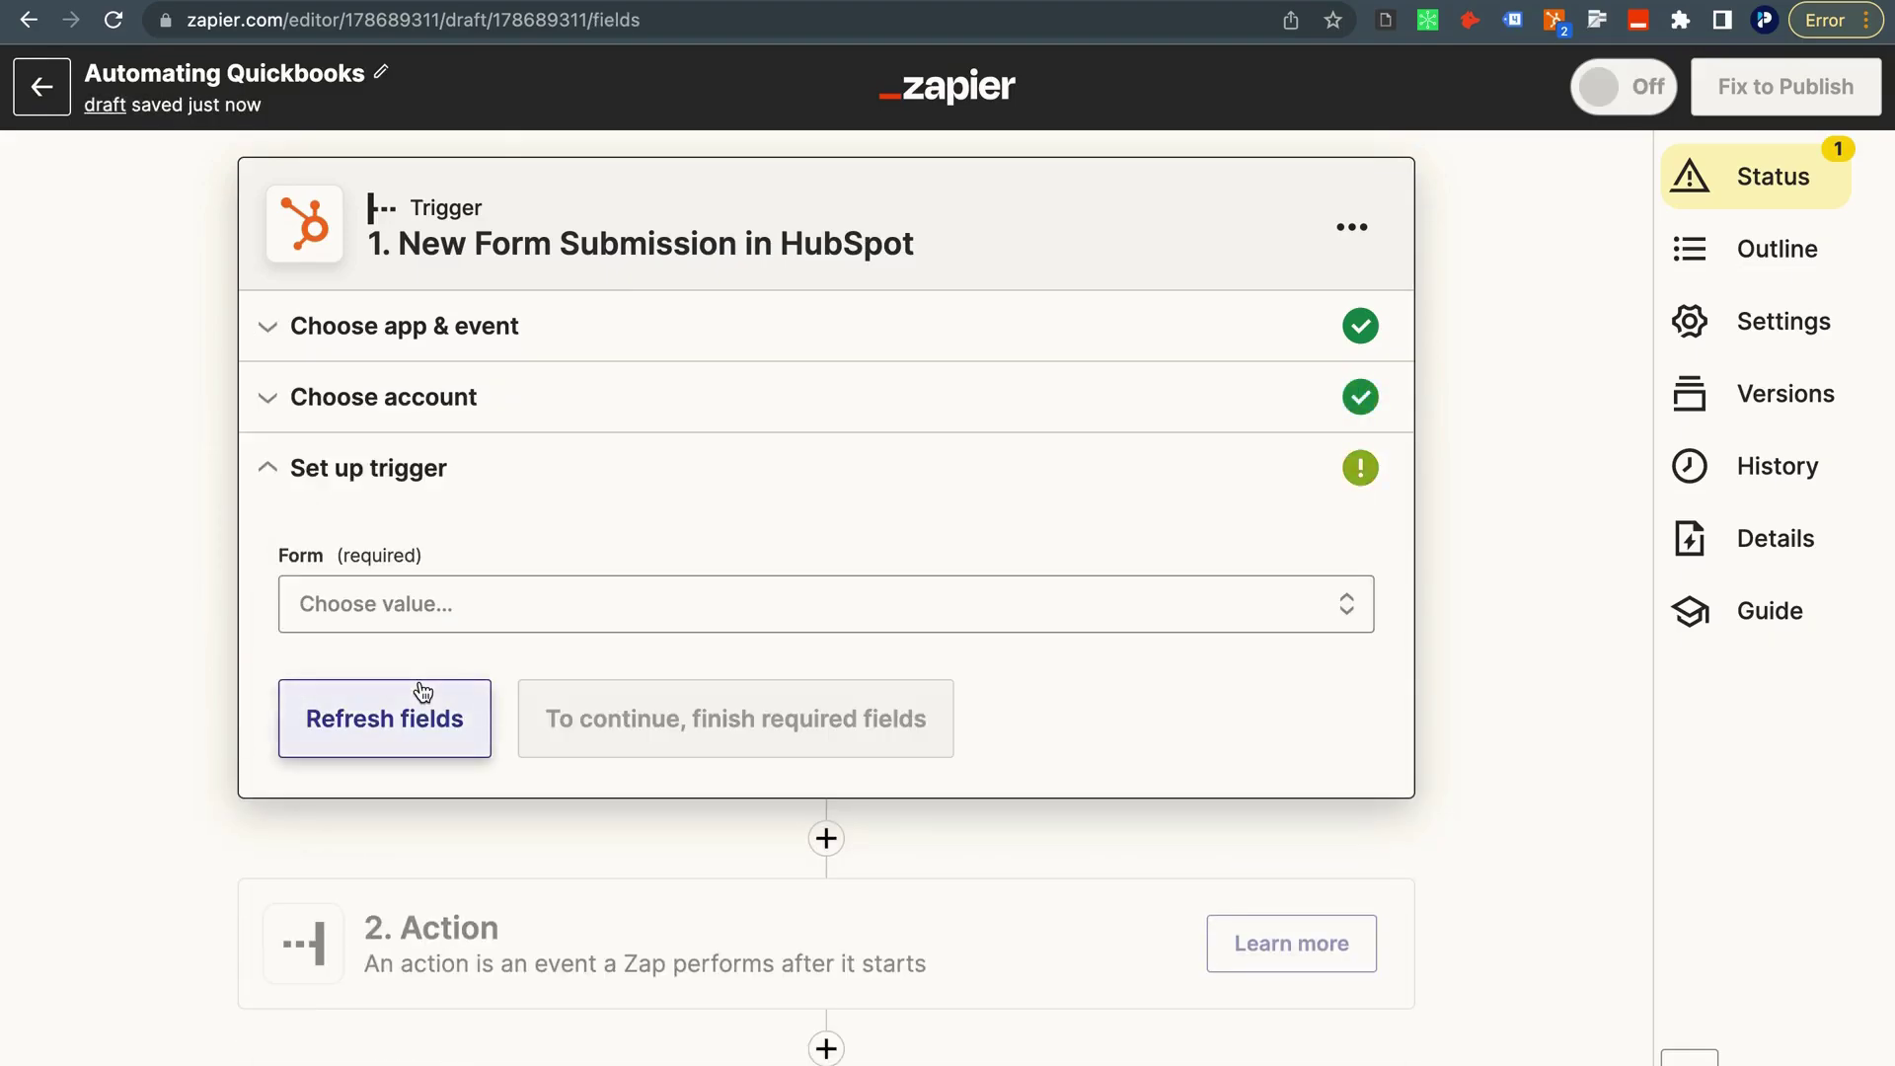
{"action": "left_click", "coordinate": [427, 622]}
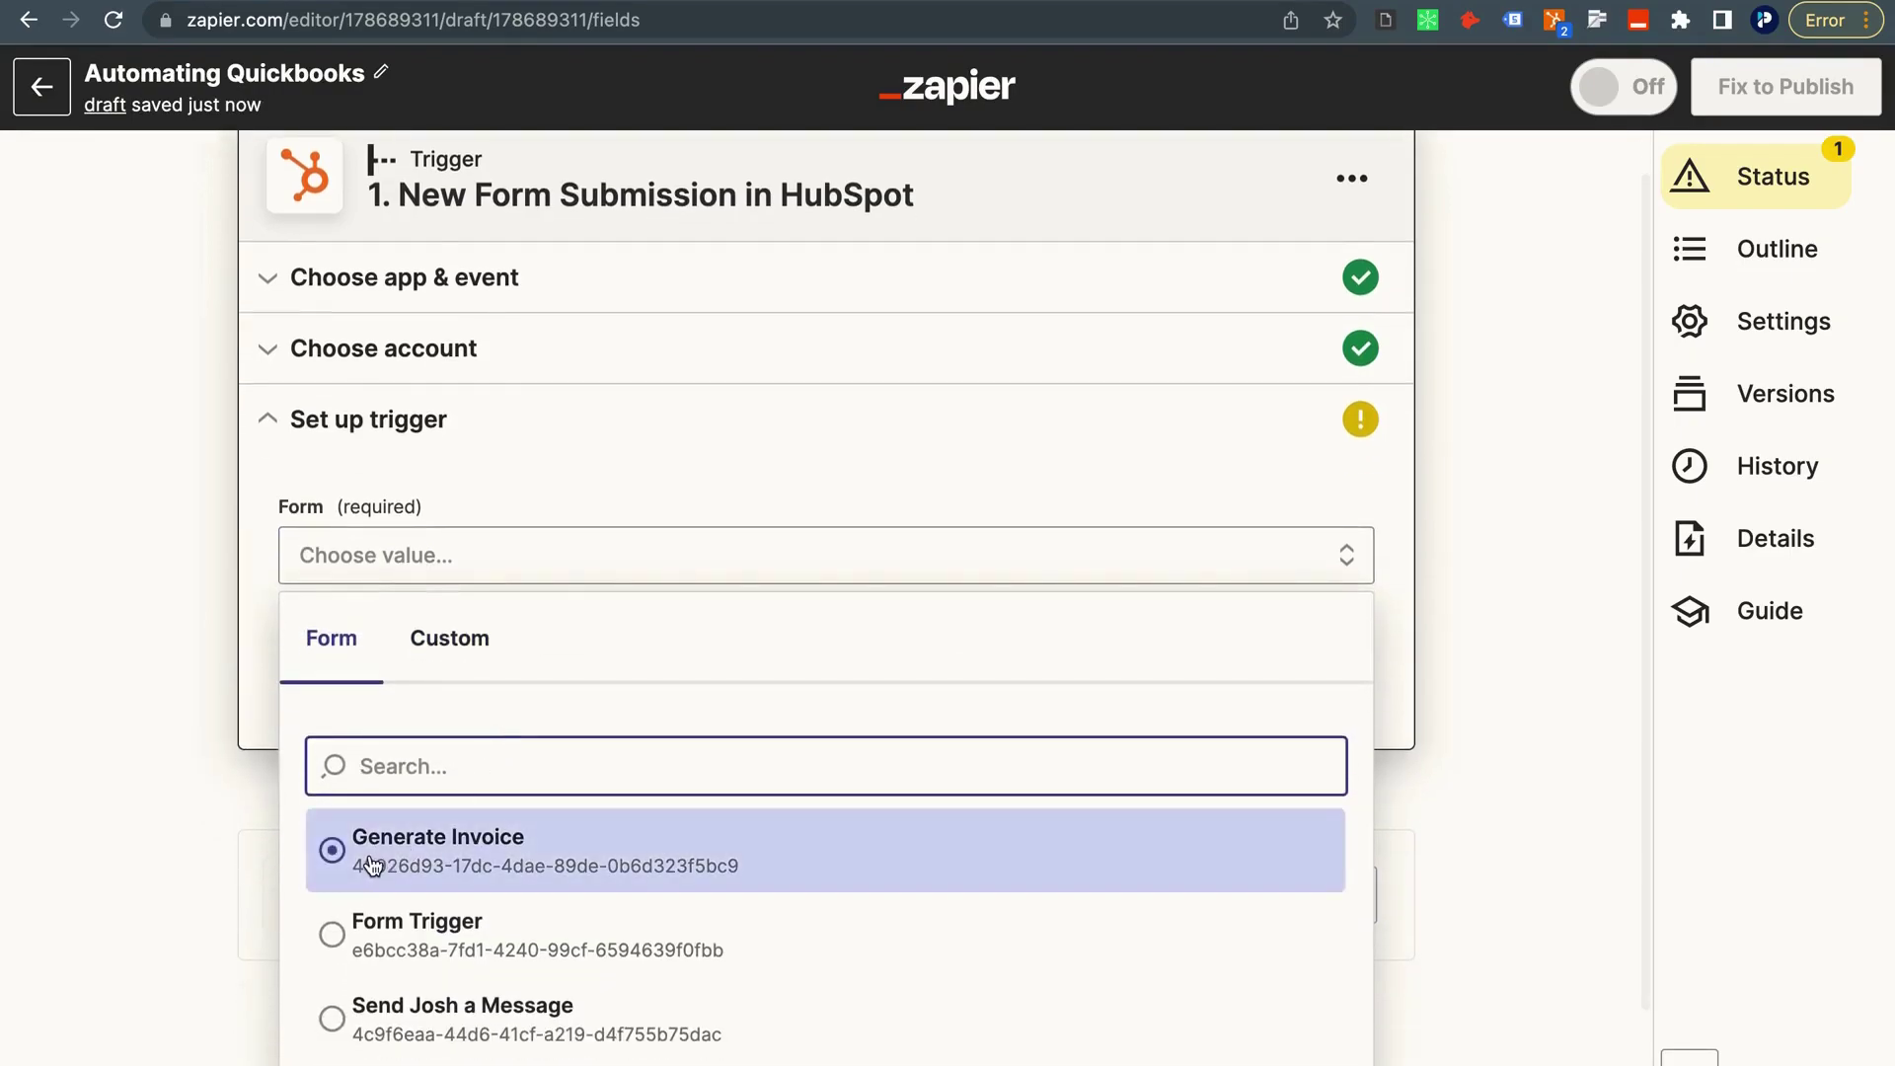
{"action": "left_click", "coordinate": [372, 867]}
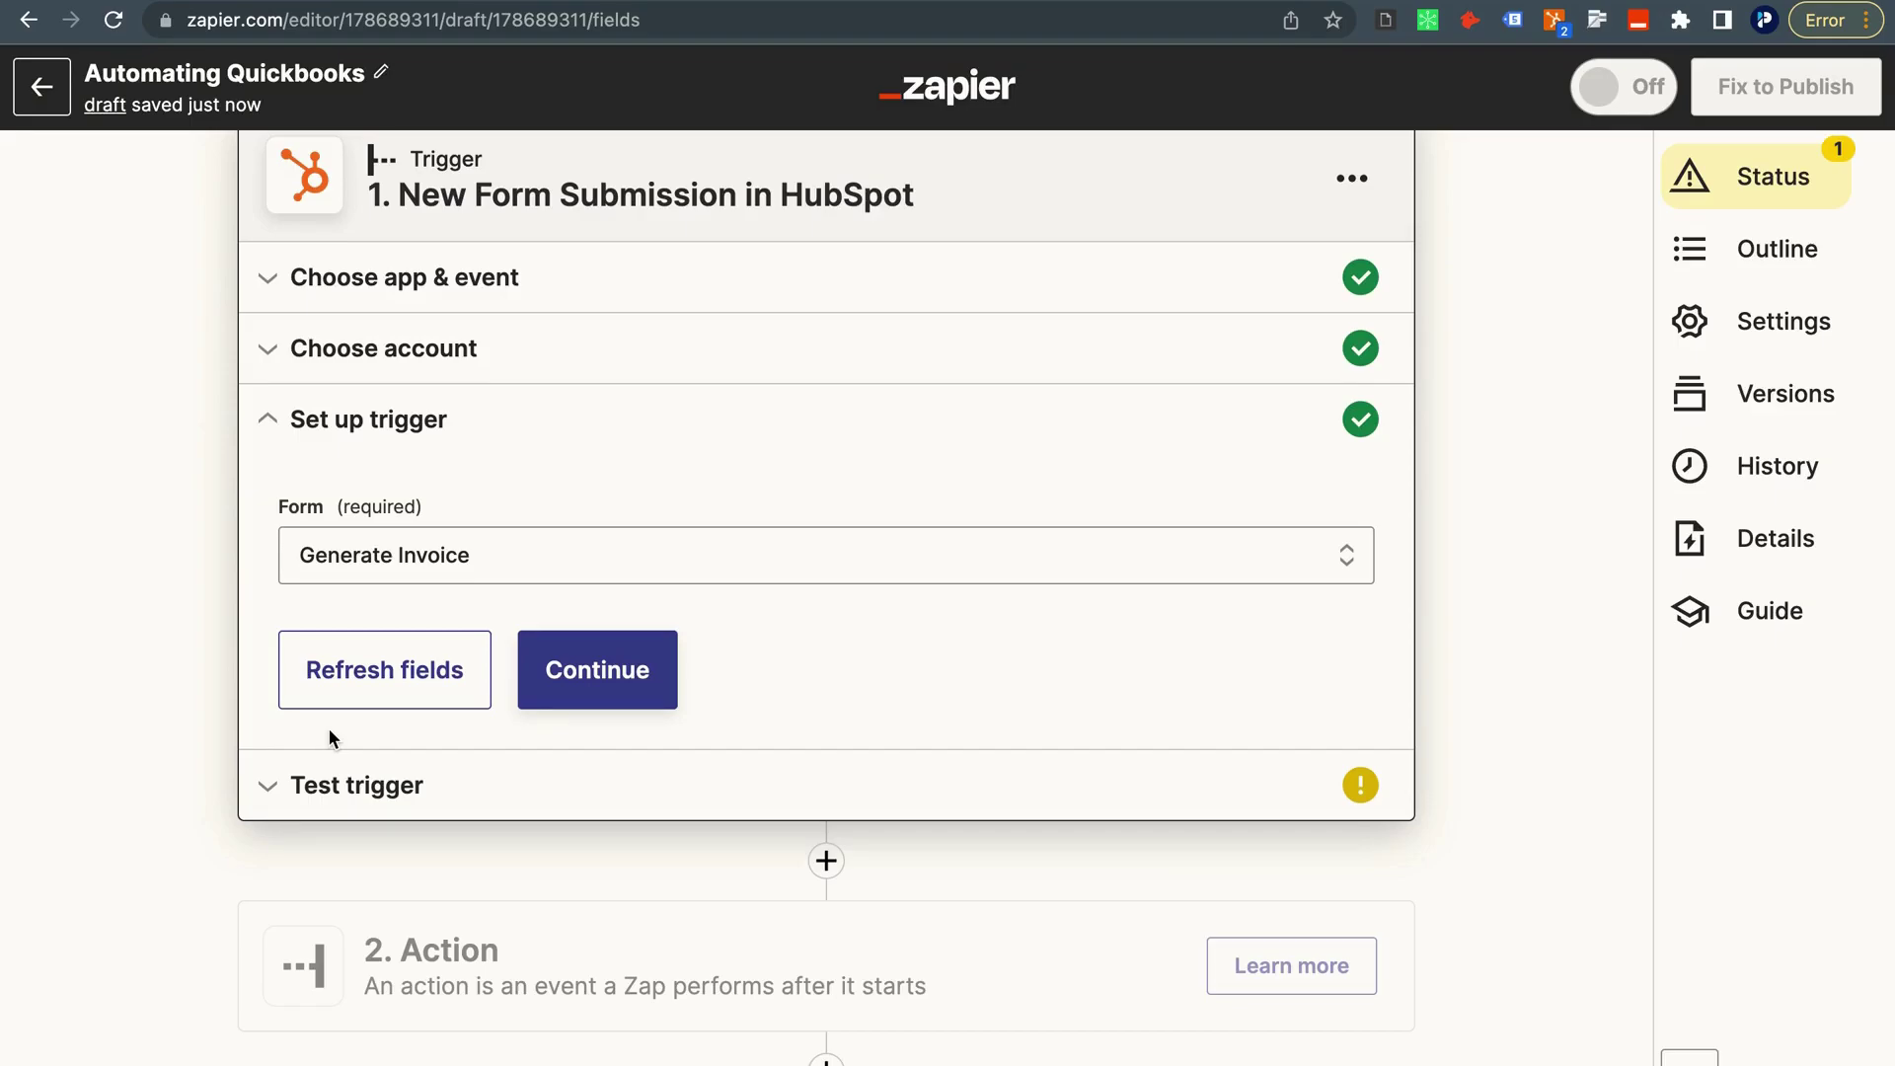
{"action": "left_click", "coordinate": [599, 681]}
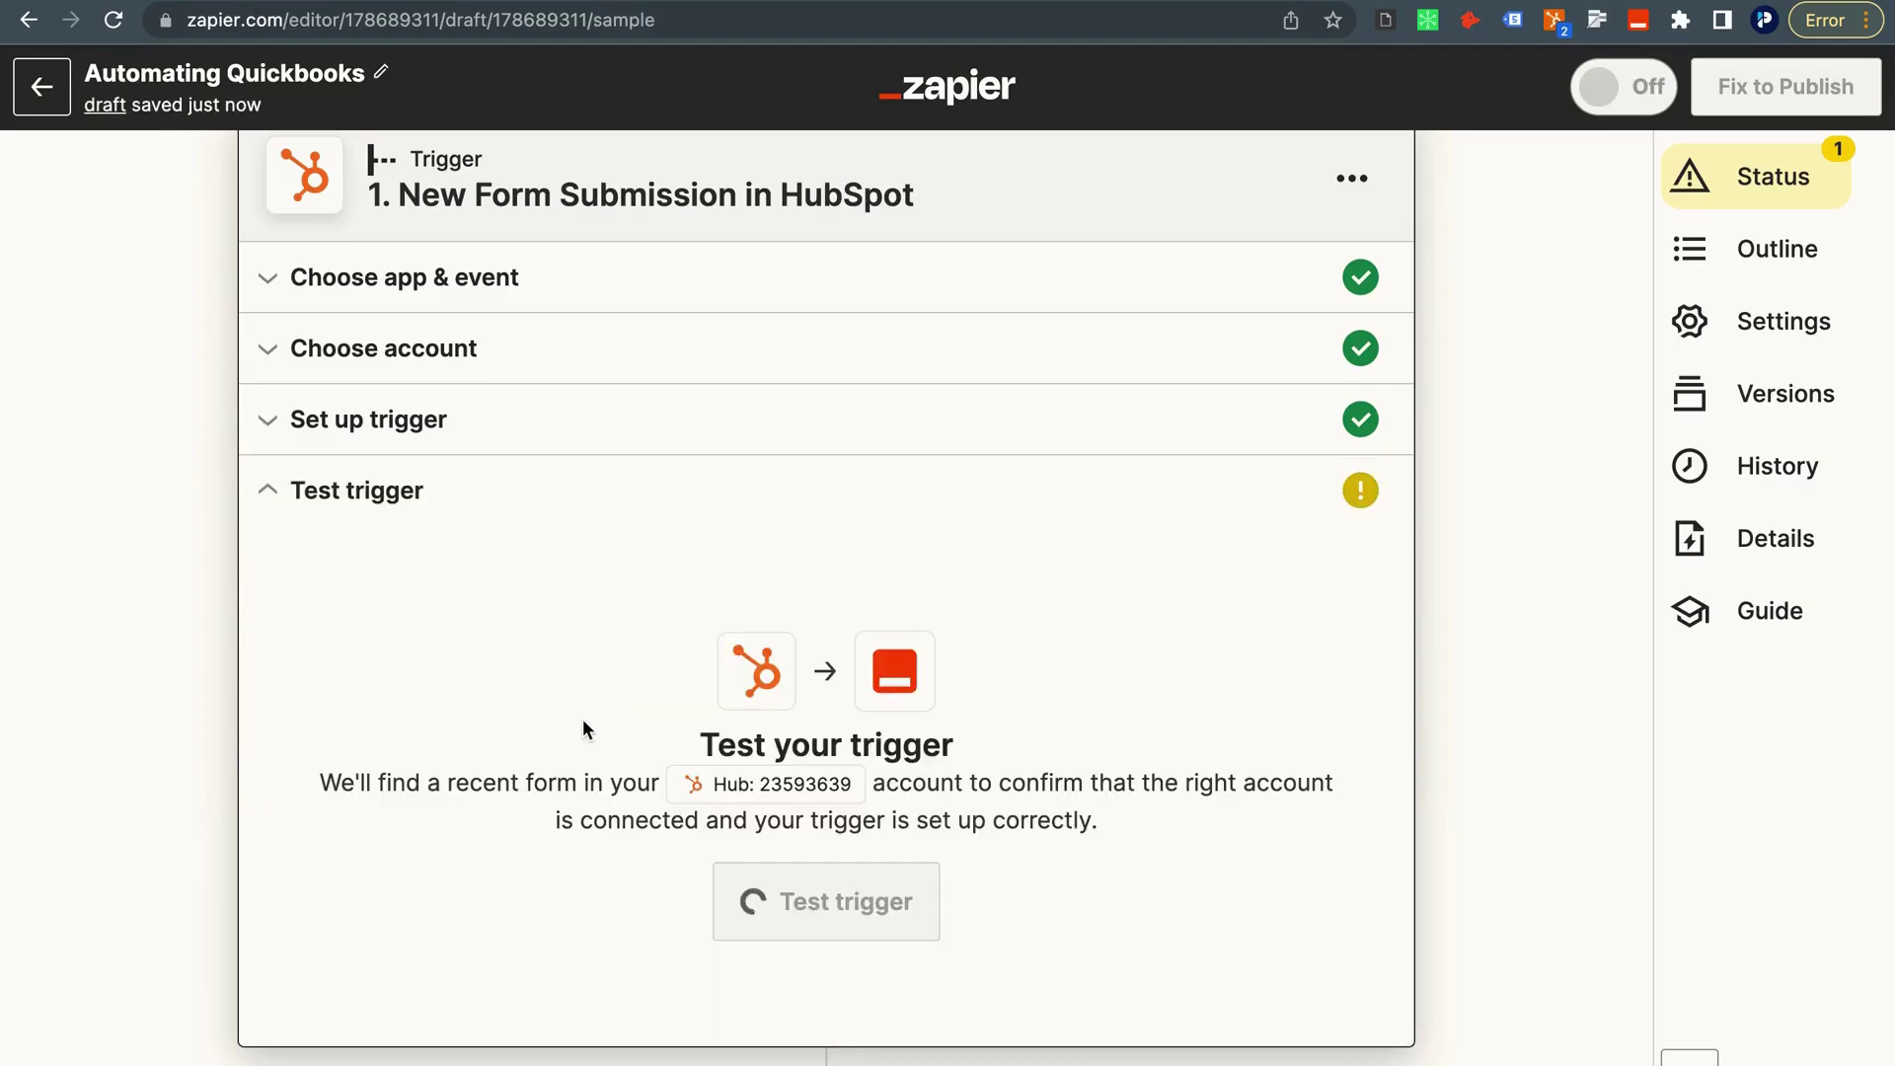
Test the trigger, getting a Form A sample with quantity 50 and rate 35.
{"action": "left_click", "coordinate": [866, 896]}
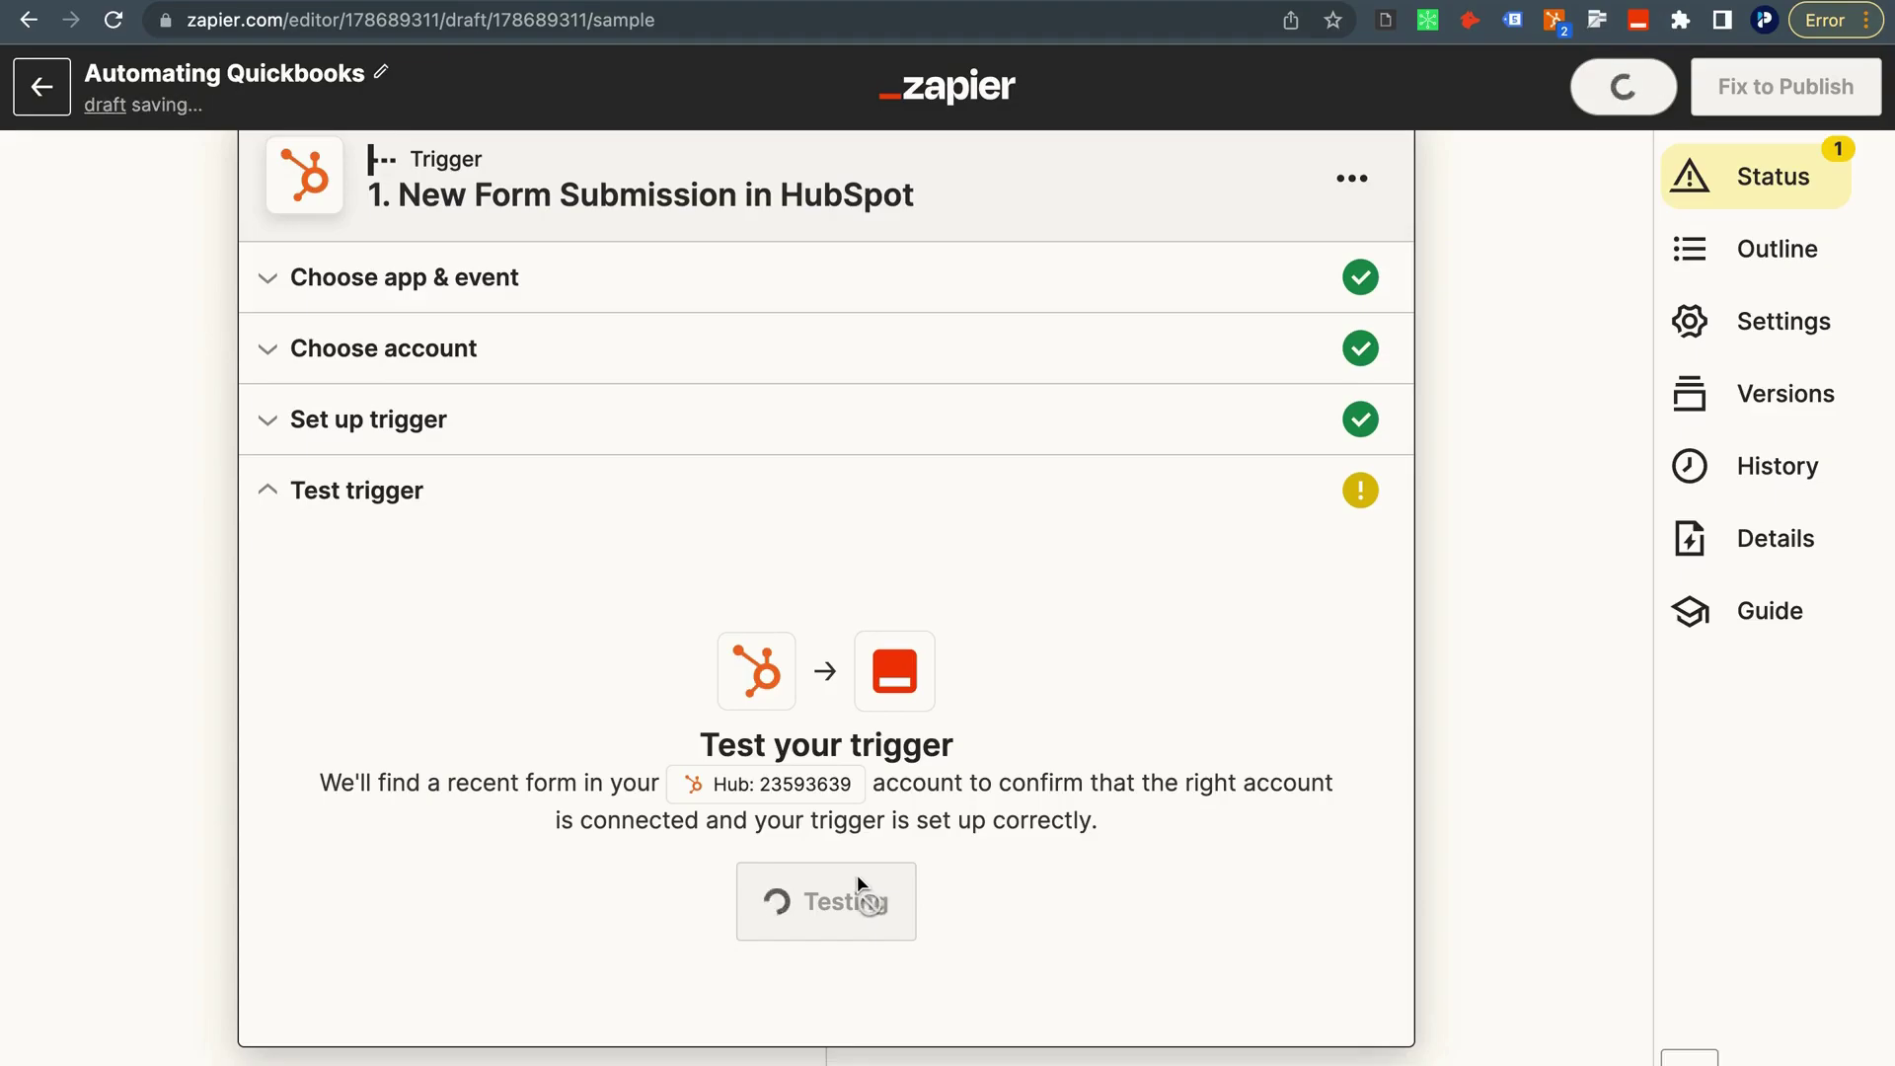
{"action": "scroll", "coordinate": [780, 859], "scroll_direction": "down", "scroll_amount": 2}
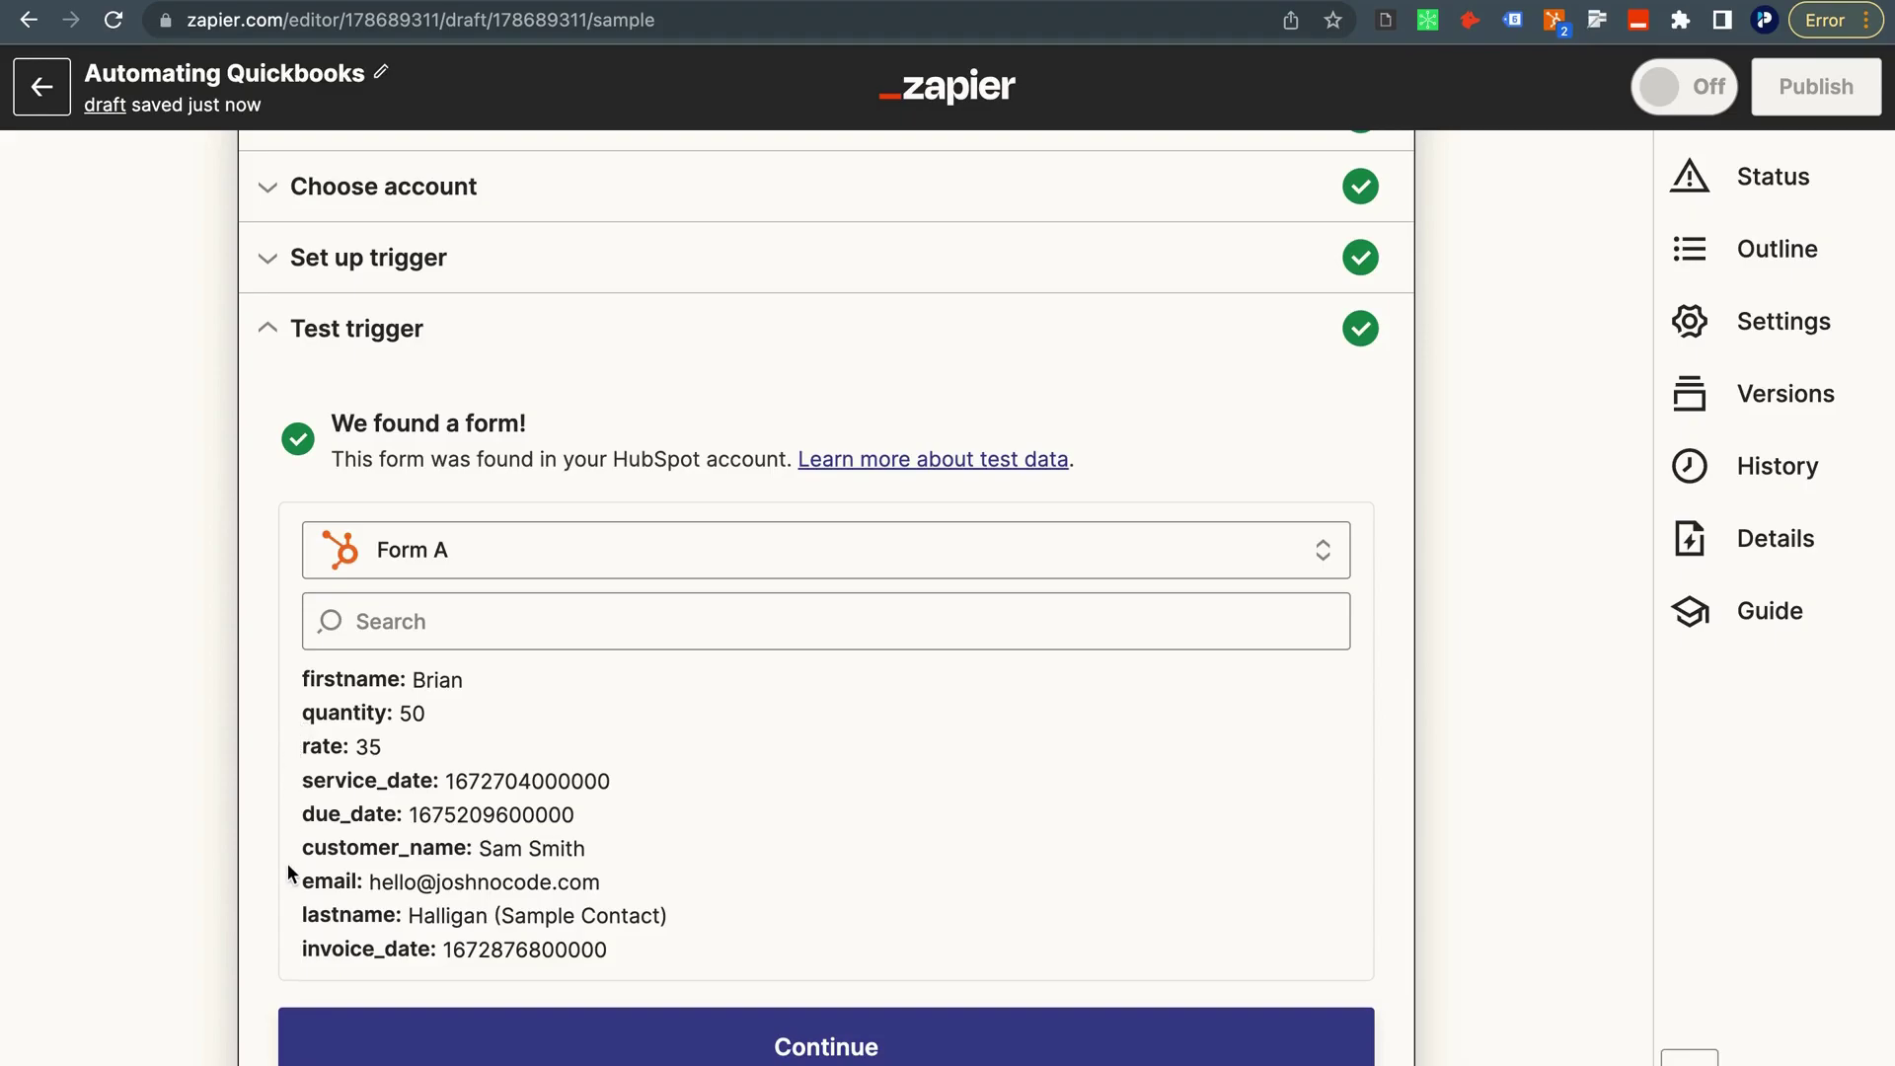
{"action": "scroll", "coordinate": [287, 863], "scroll_direction": "down", "scroll_amount": 1}
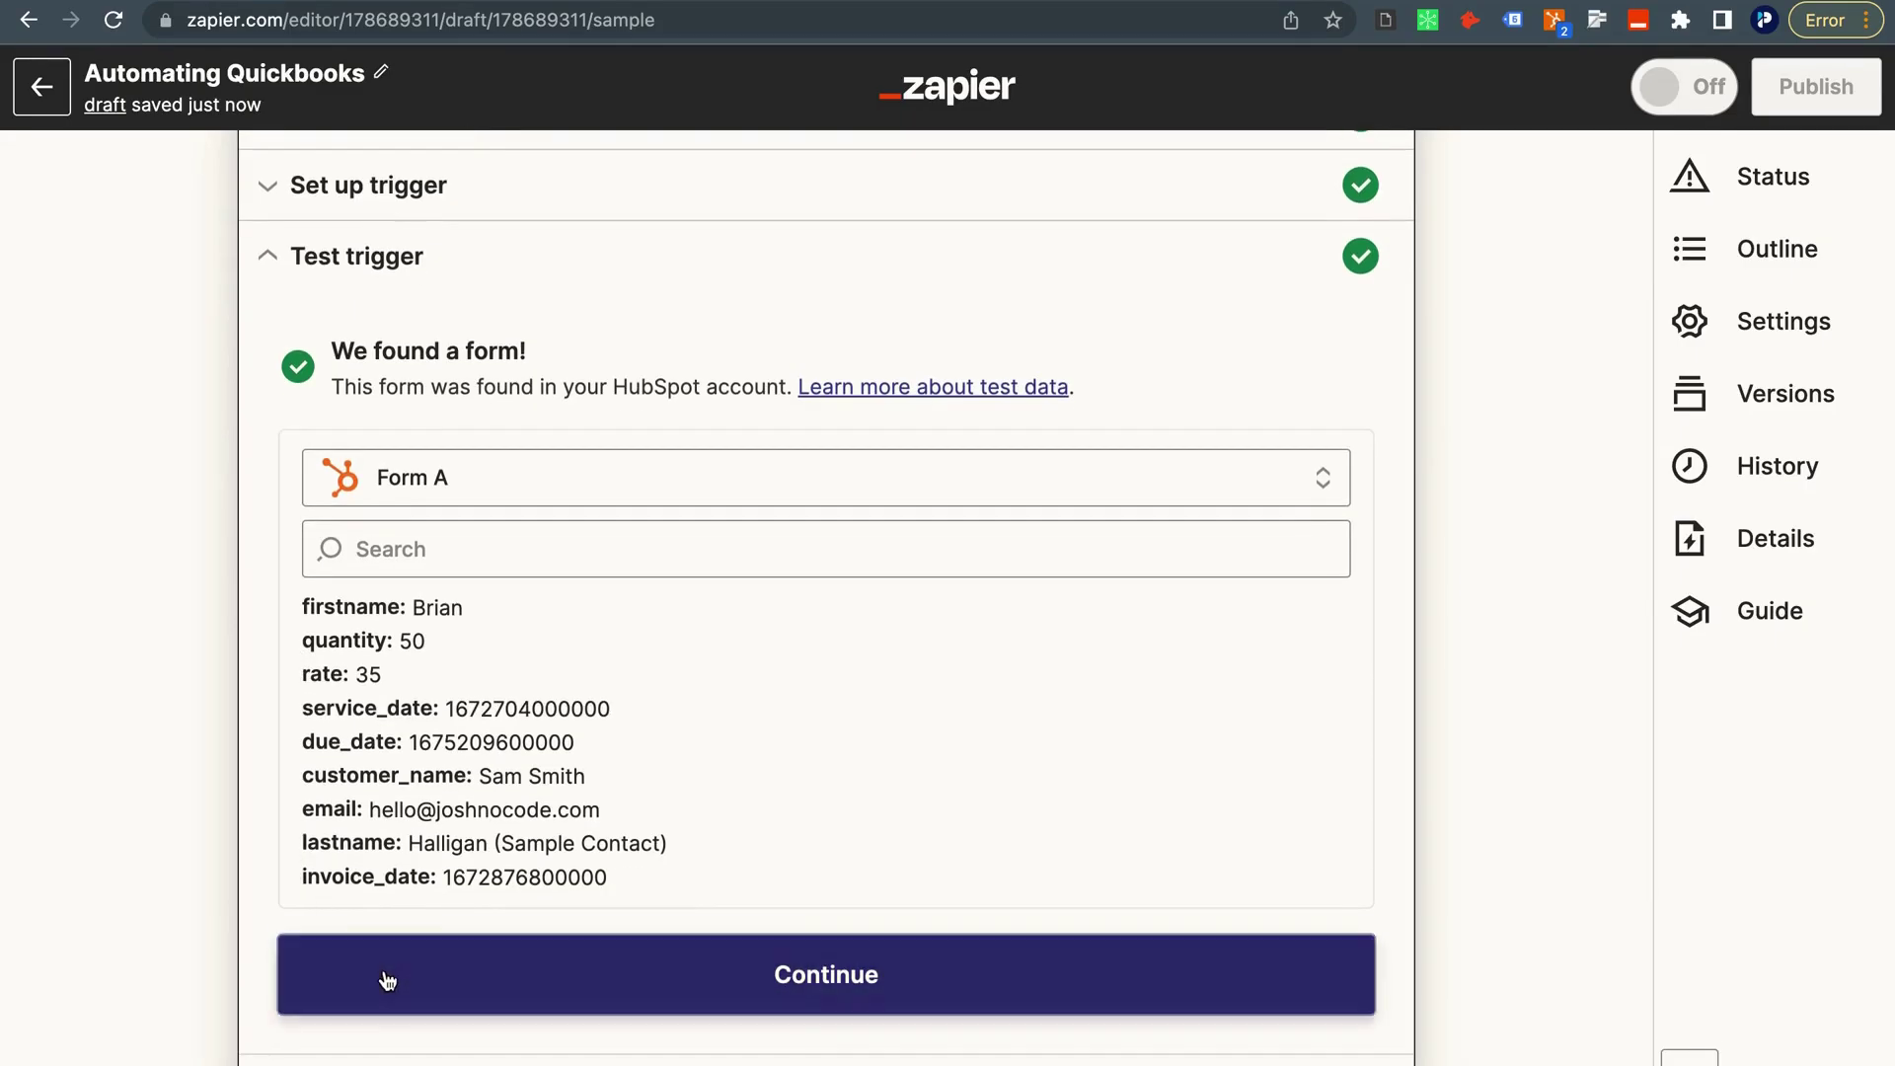
{"action": "left_click", "coordinate": [387, 980]}
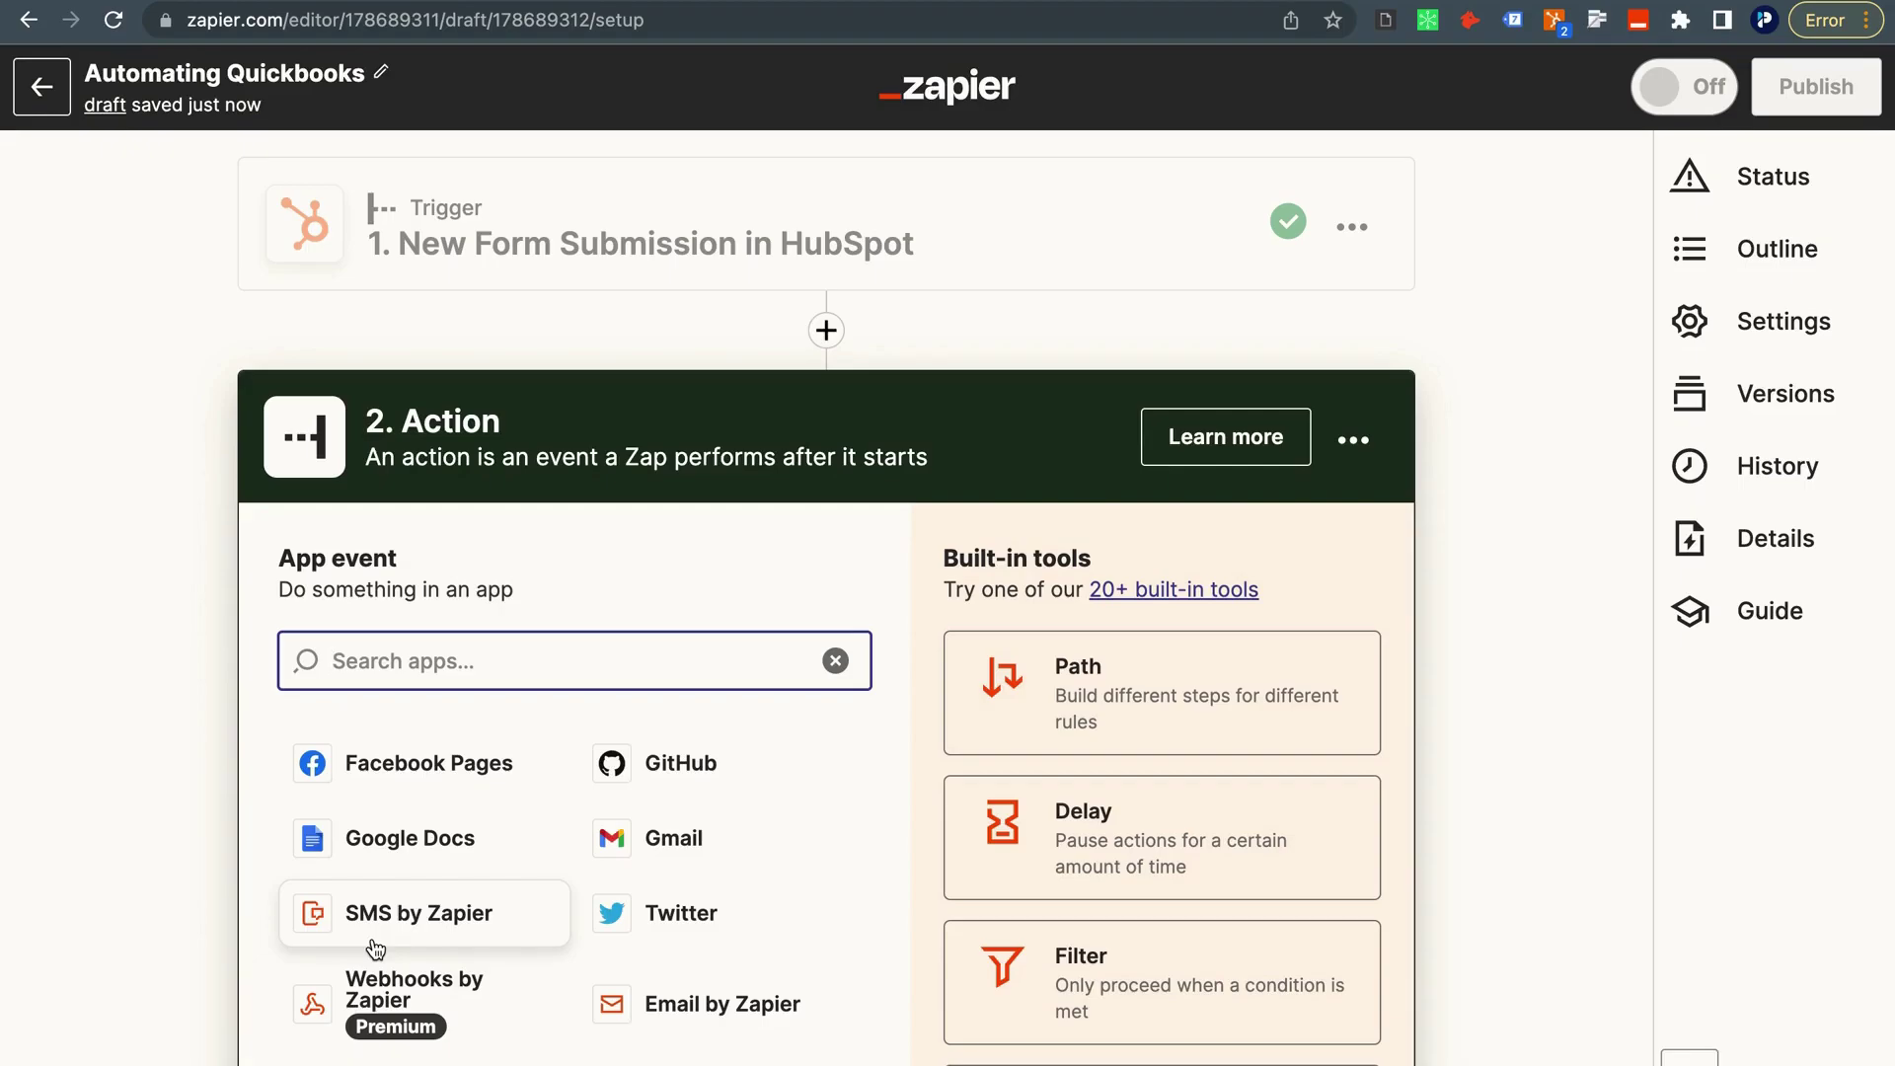
Add a Formatter action titled 'Format Invoice Date' using the Date / Time event.
{"action": "scroll", "coordinate": [770, 1027], "scroll_direction": "down", "scroll_amount": 3}
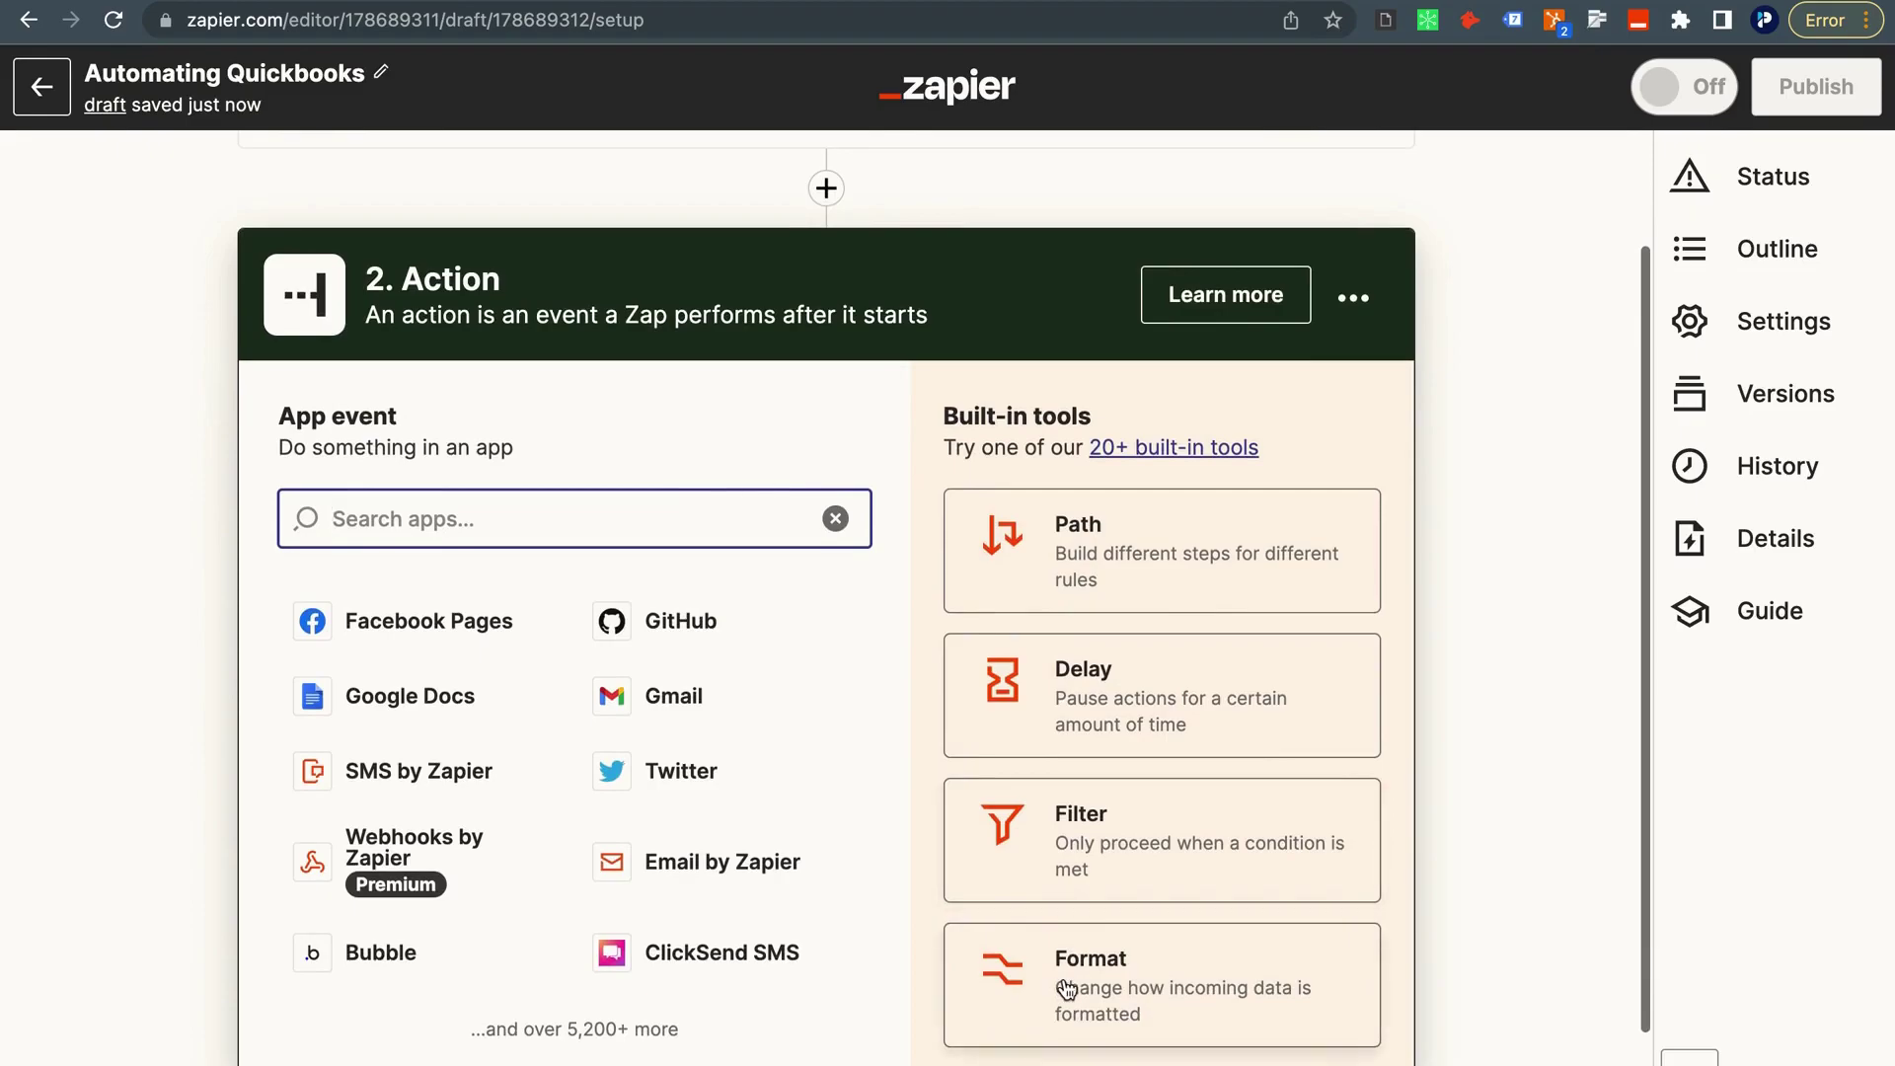
{"action": "left_click", "coordinate": [1068, 986]}
{"action": "left_click", "coordinate": [1351, 441]}
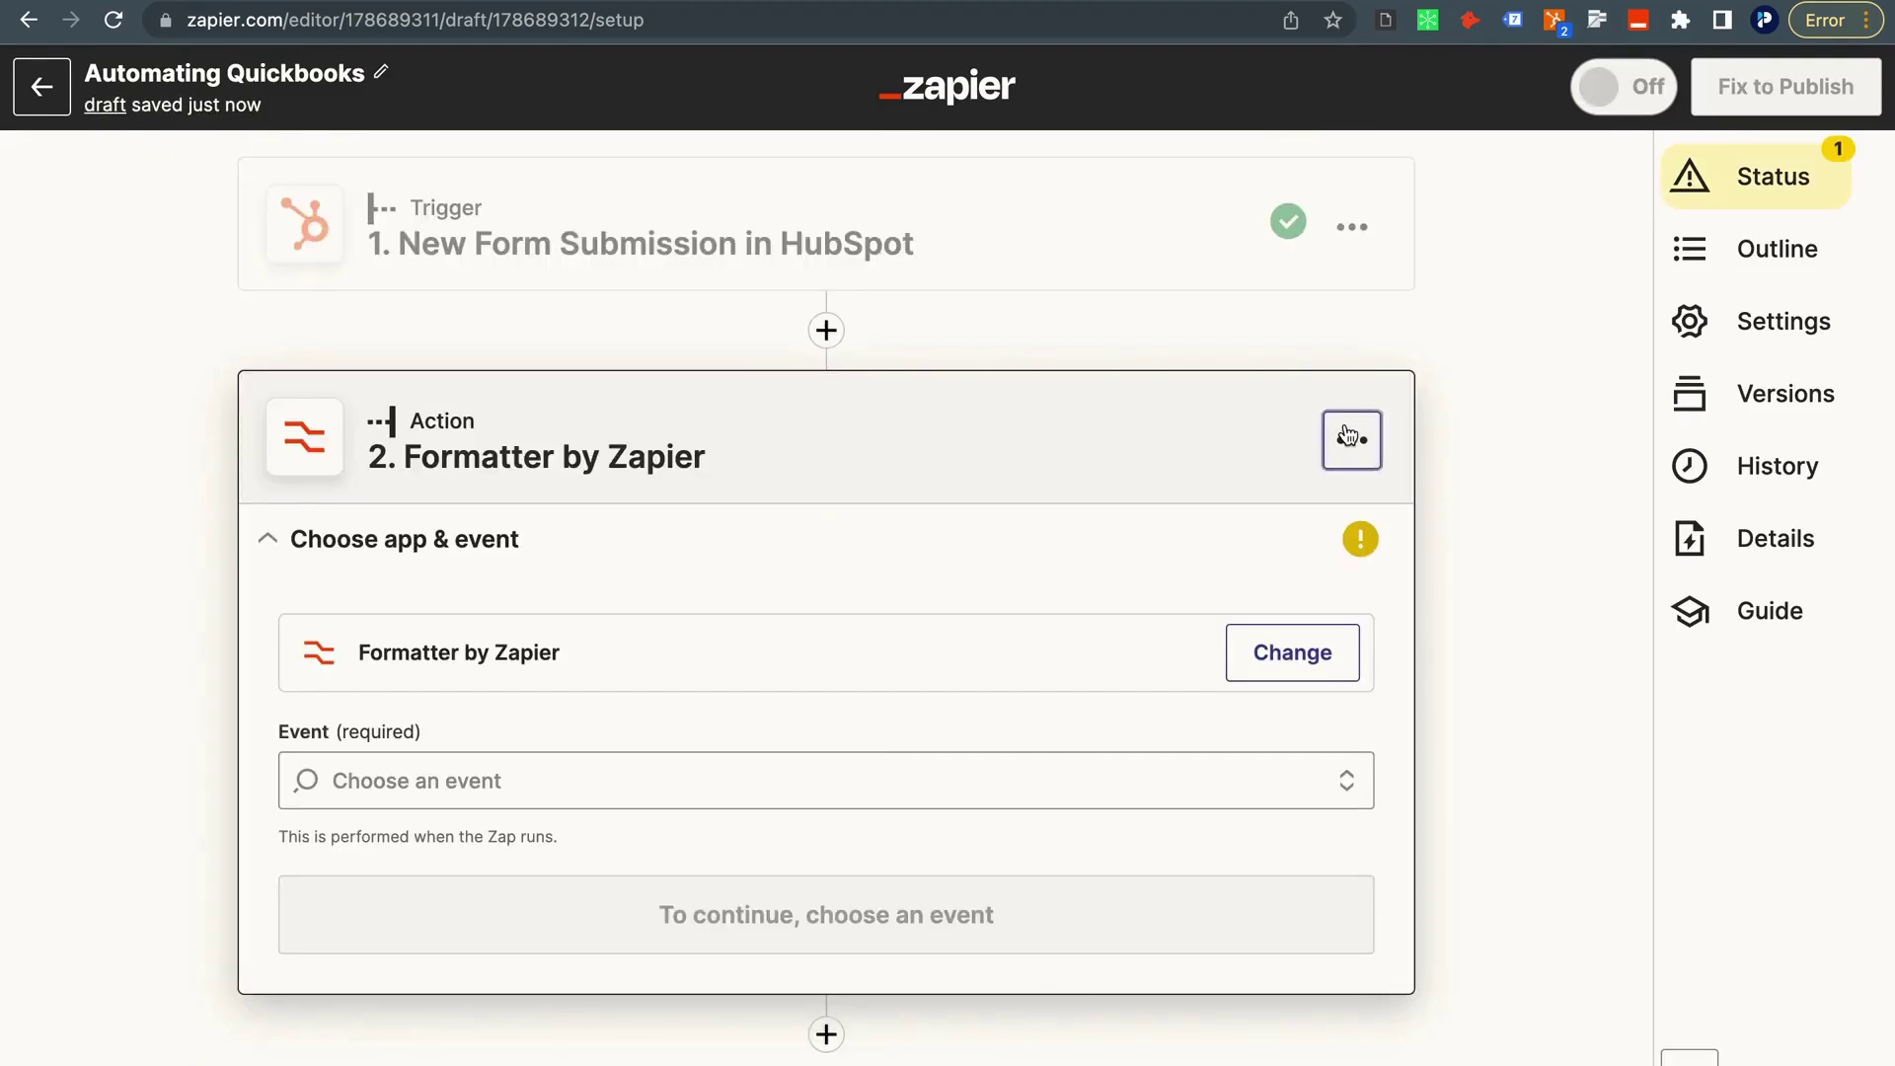
{"action": "left_click", "coordinate": [1273, 515]}
{"action": "type", "text": "Format Invo"}
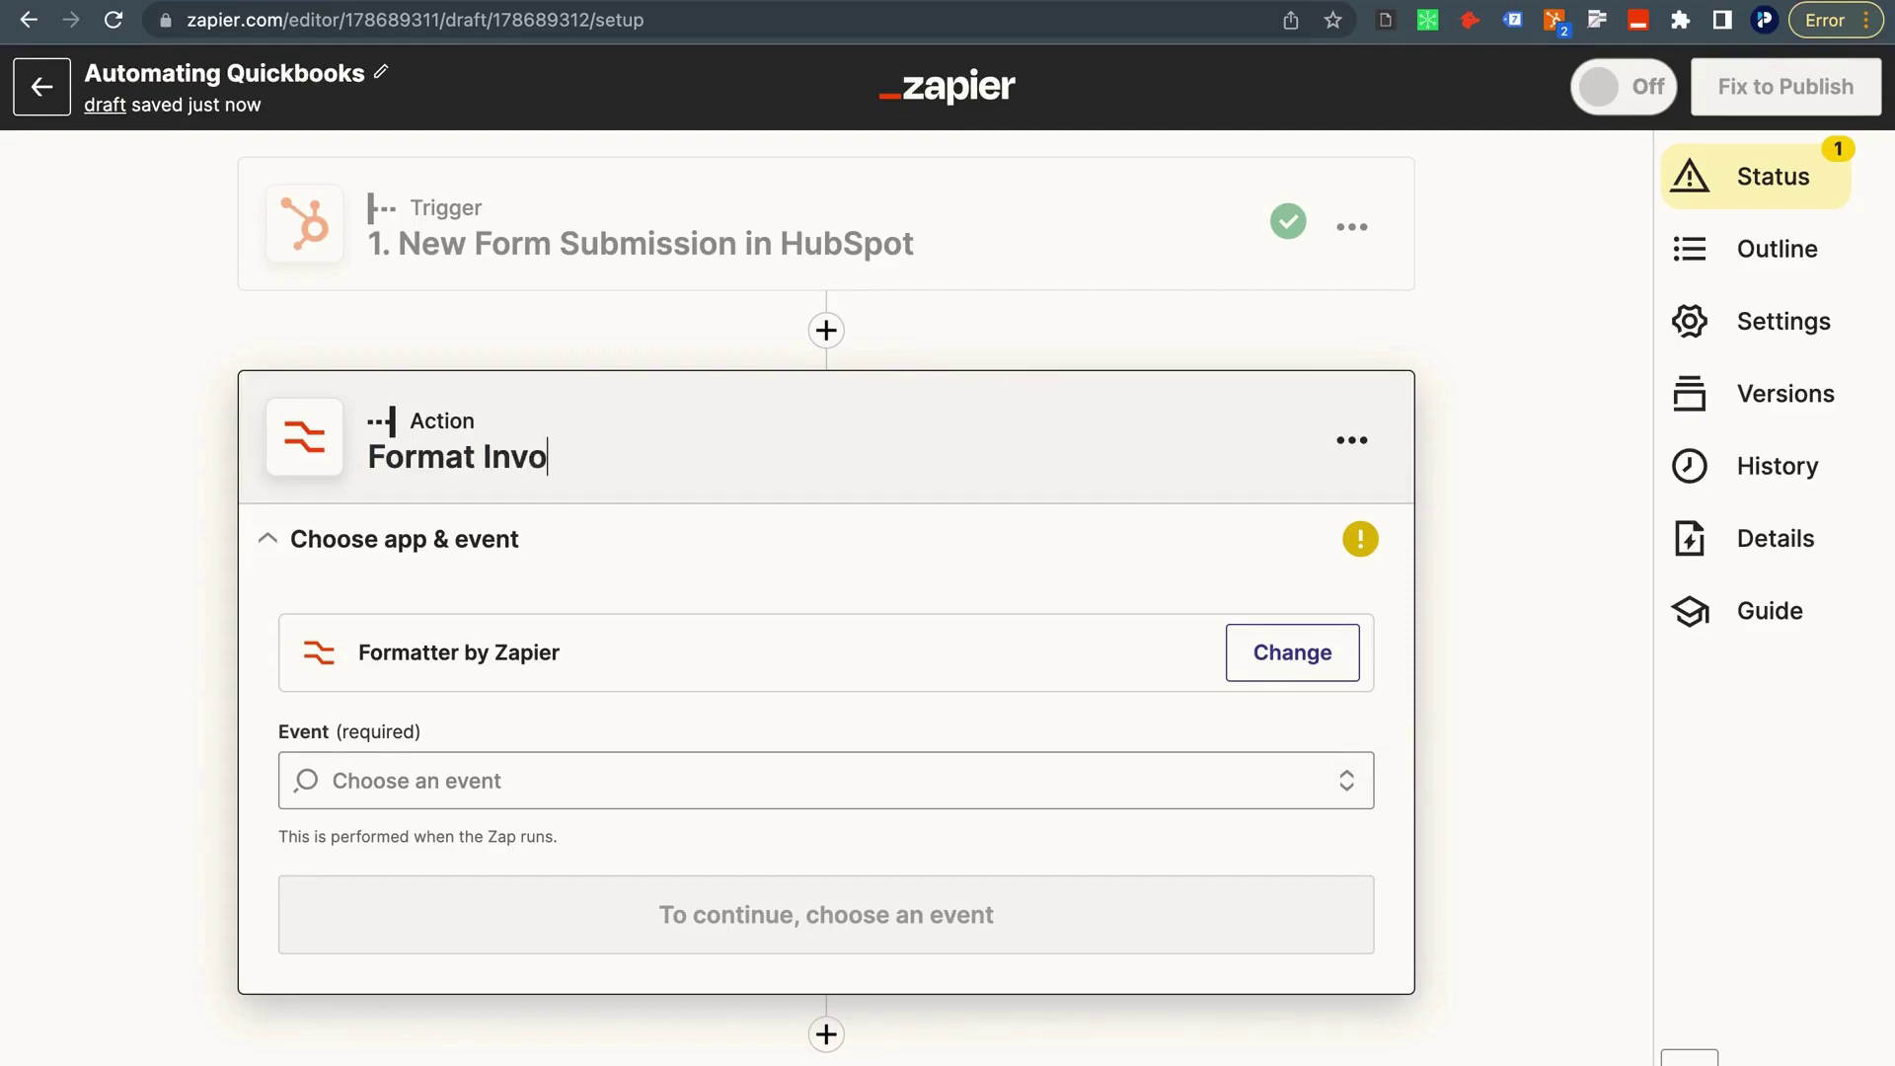
{"action": "type", "text": "ice Date"}
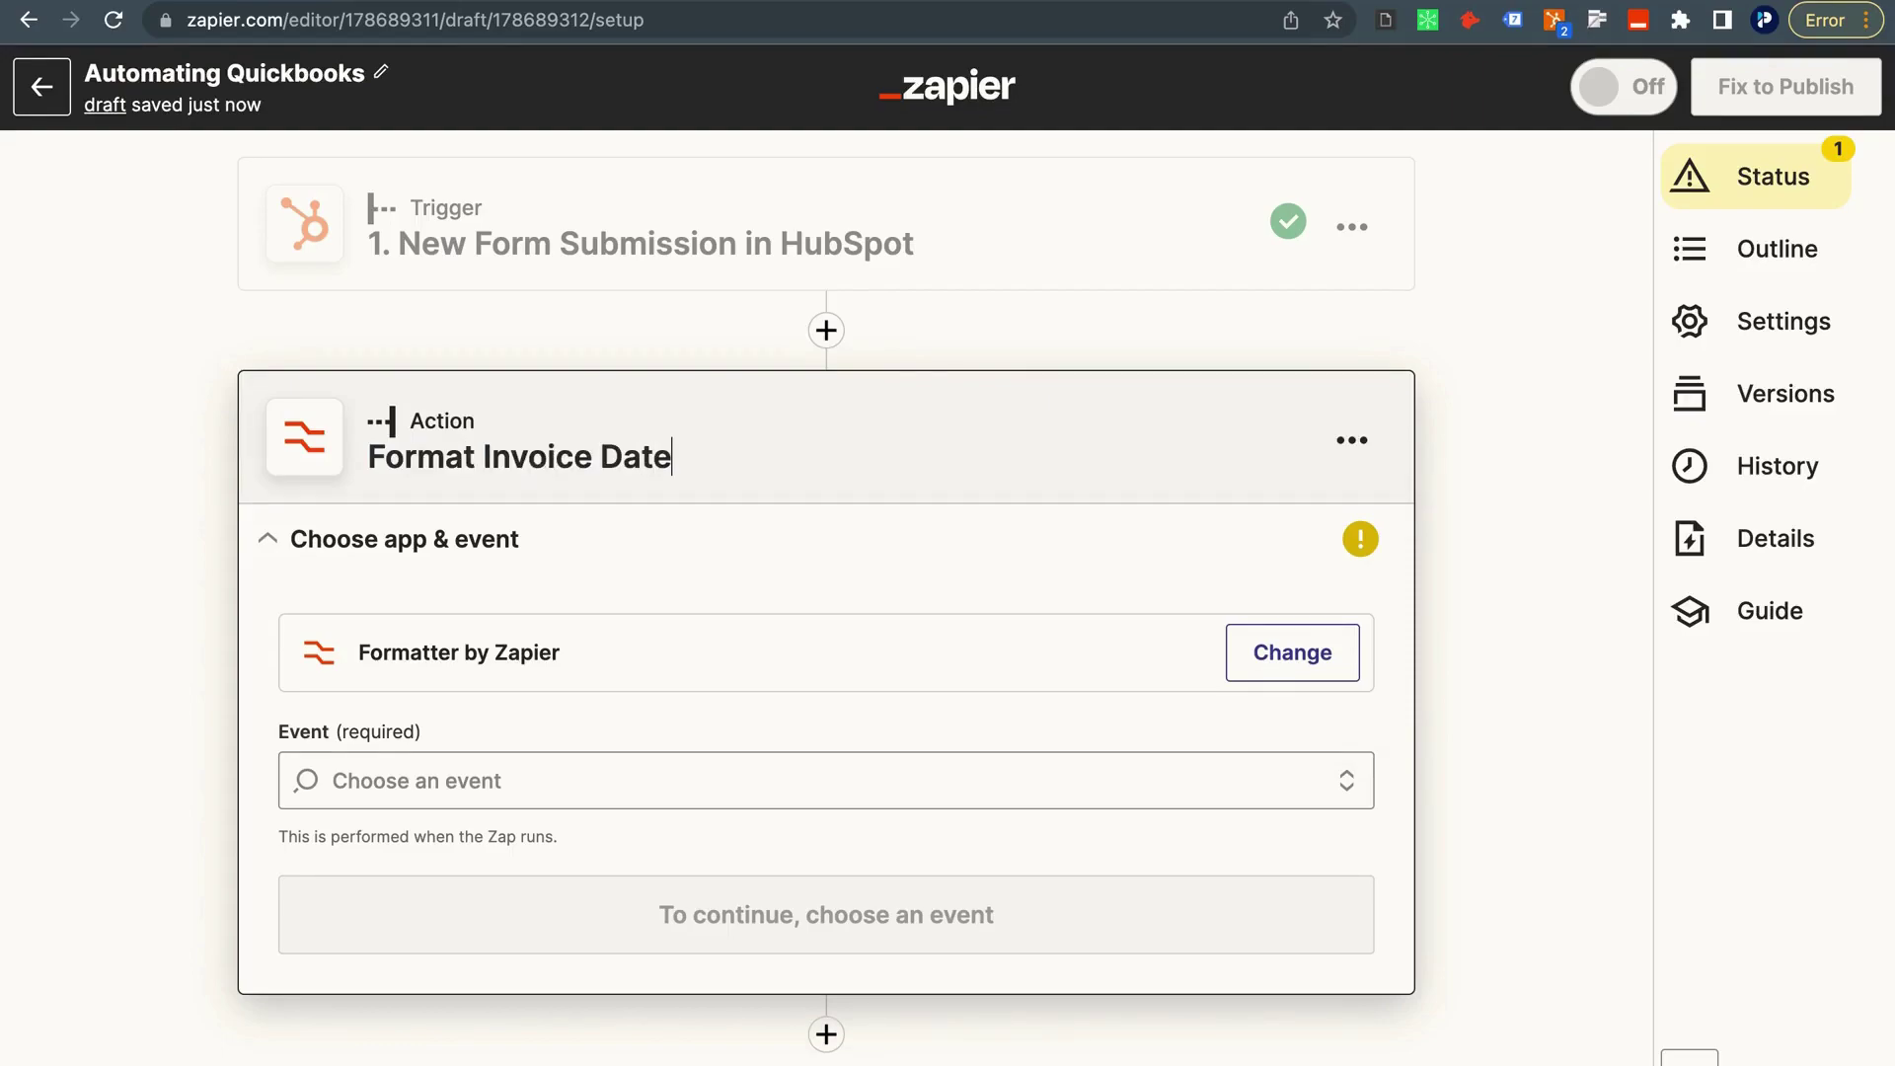
{"action": "left_click", "coordinate": [687, 770]}
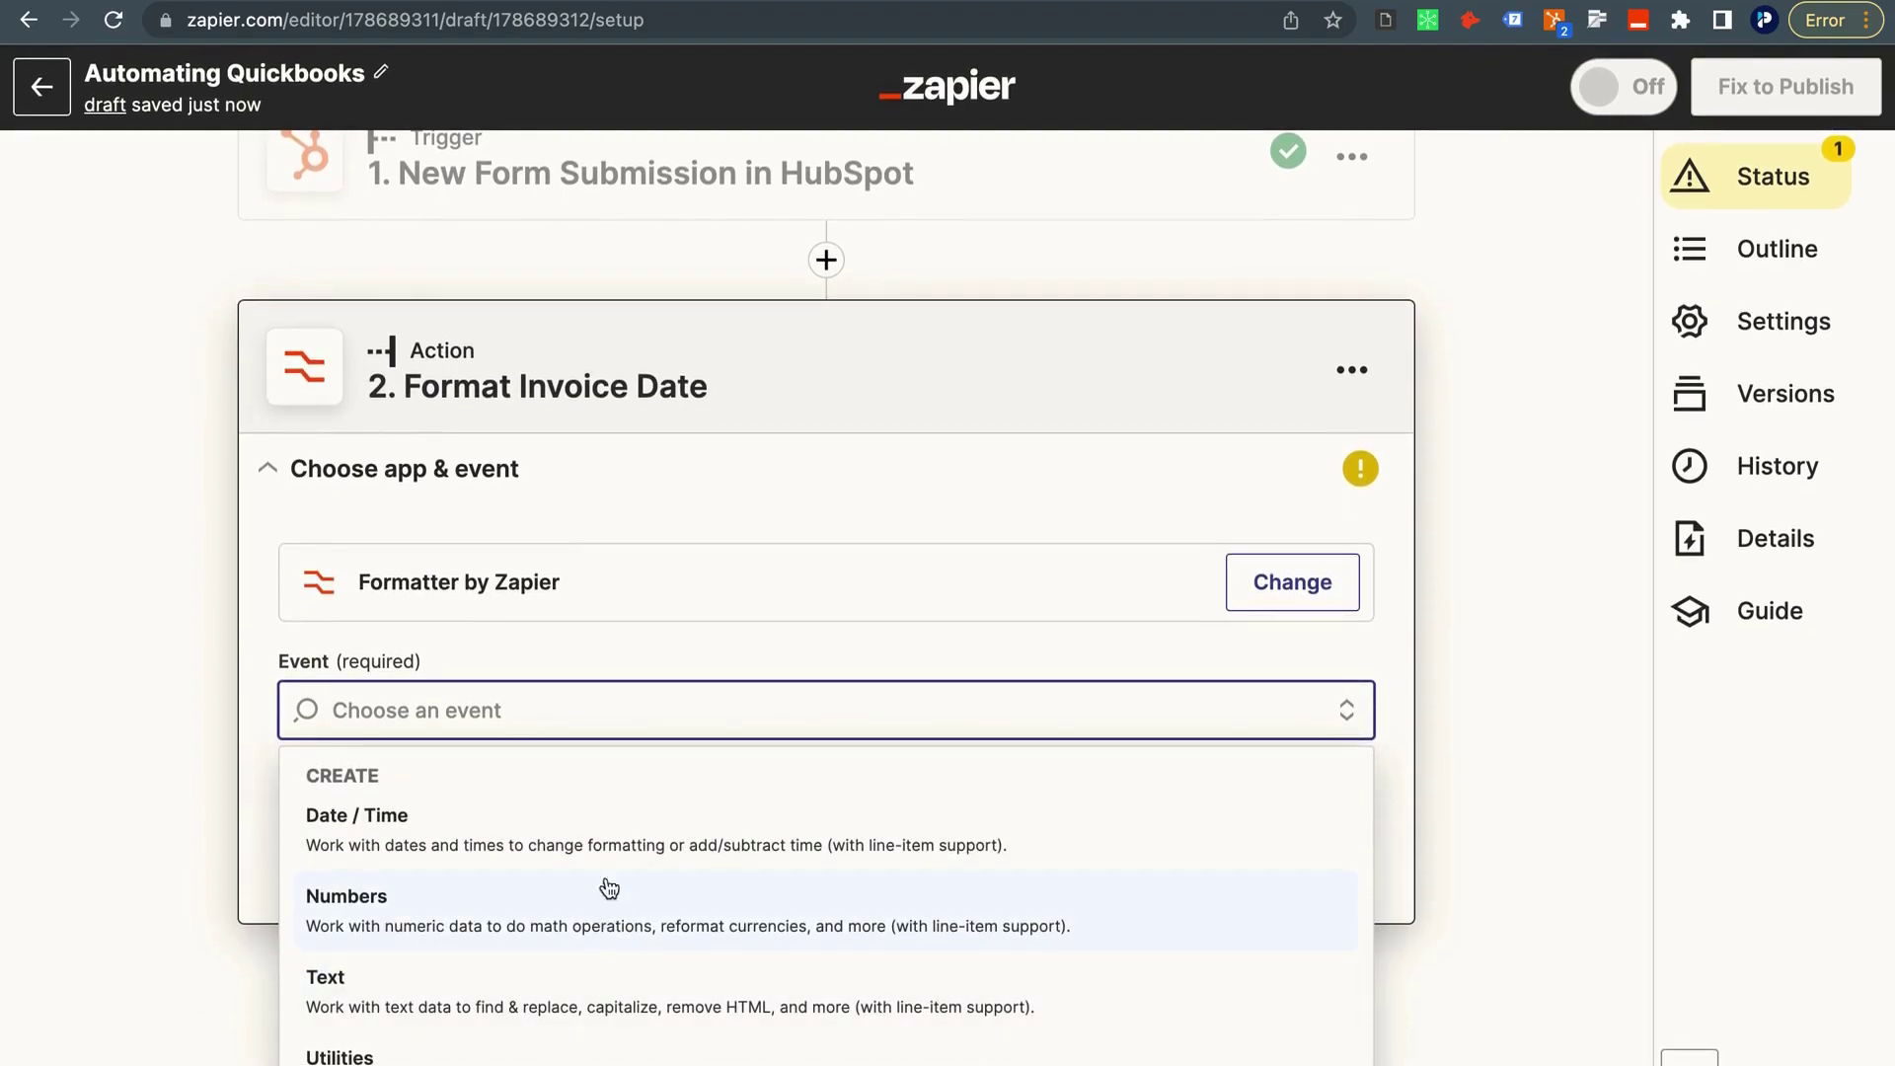
{"action": "left_click", "coordinate": [617, 834]}
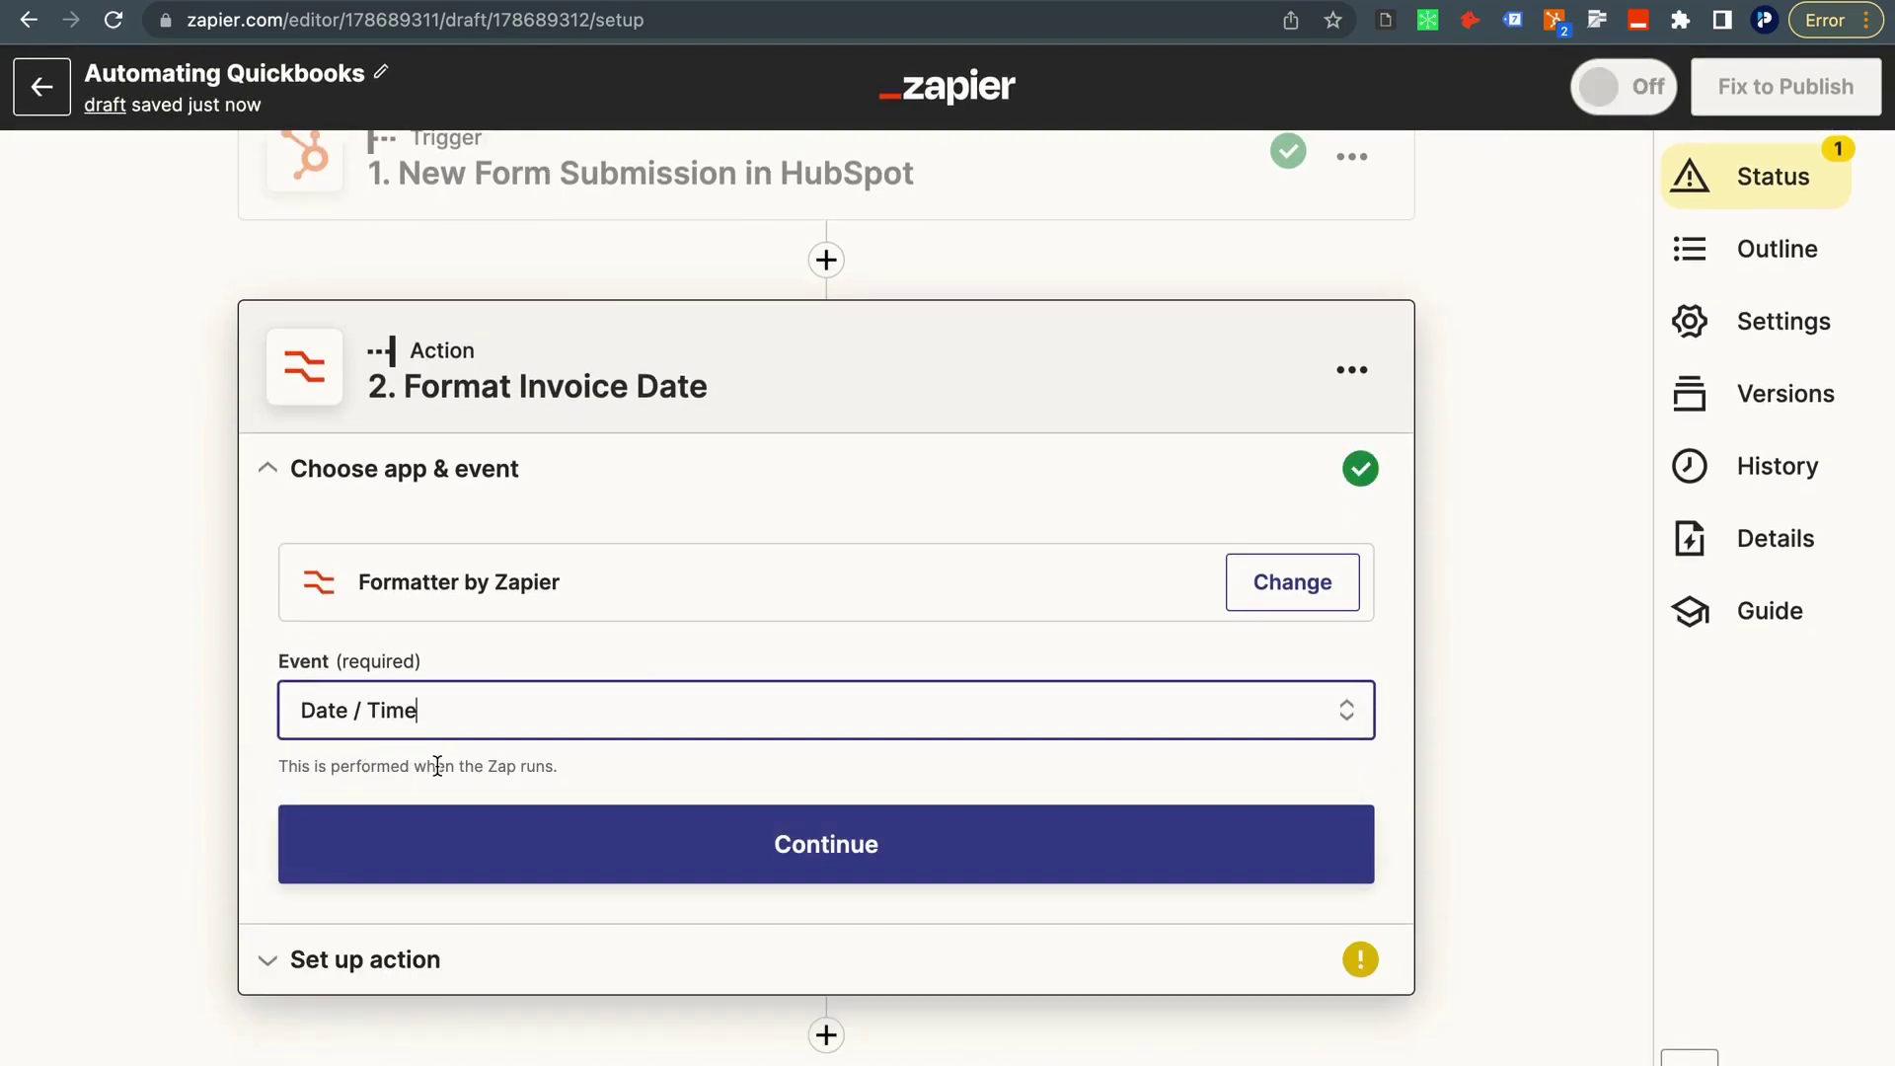
{"action": "left_click", "coordinate": [452, 851]}
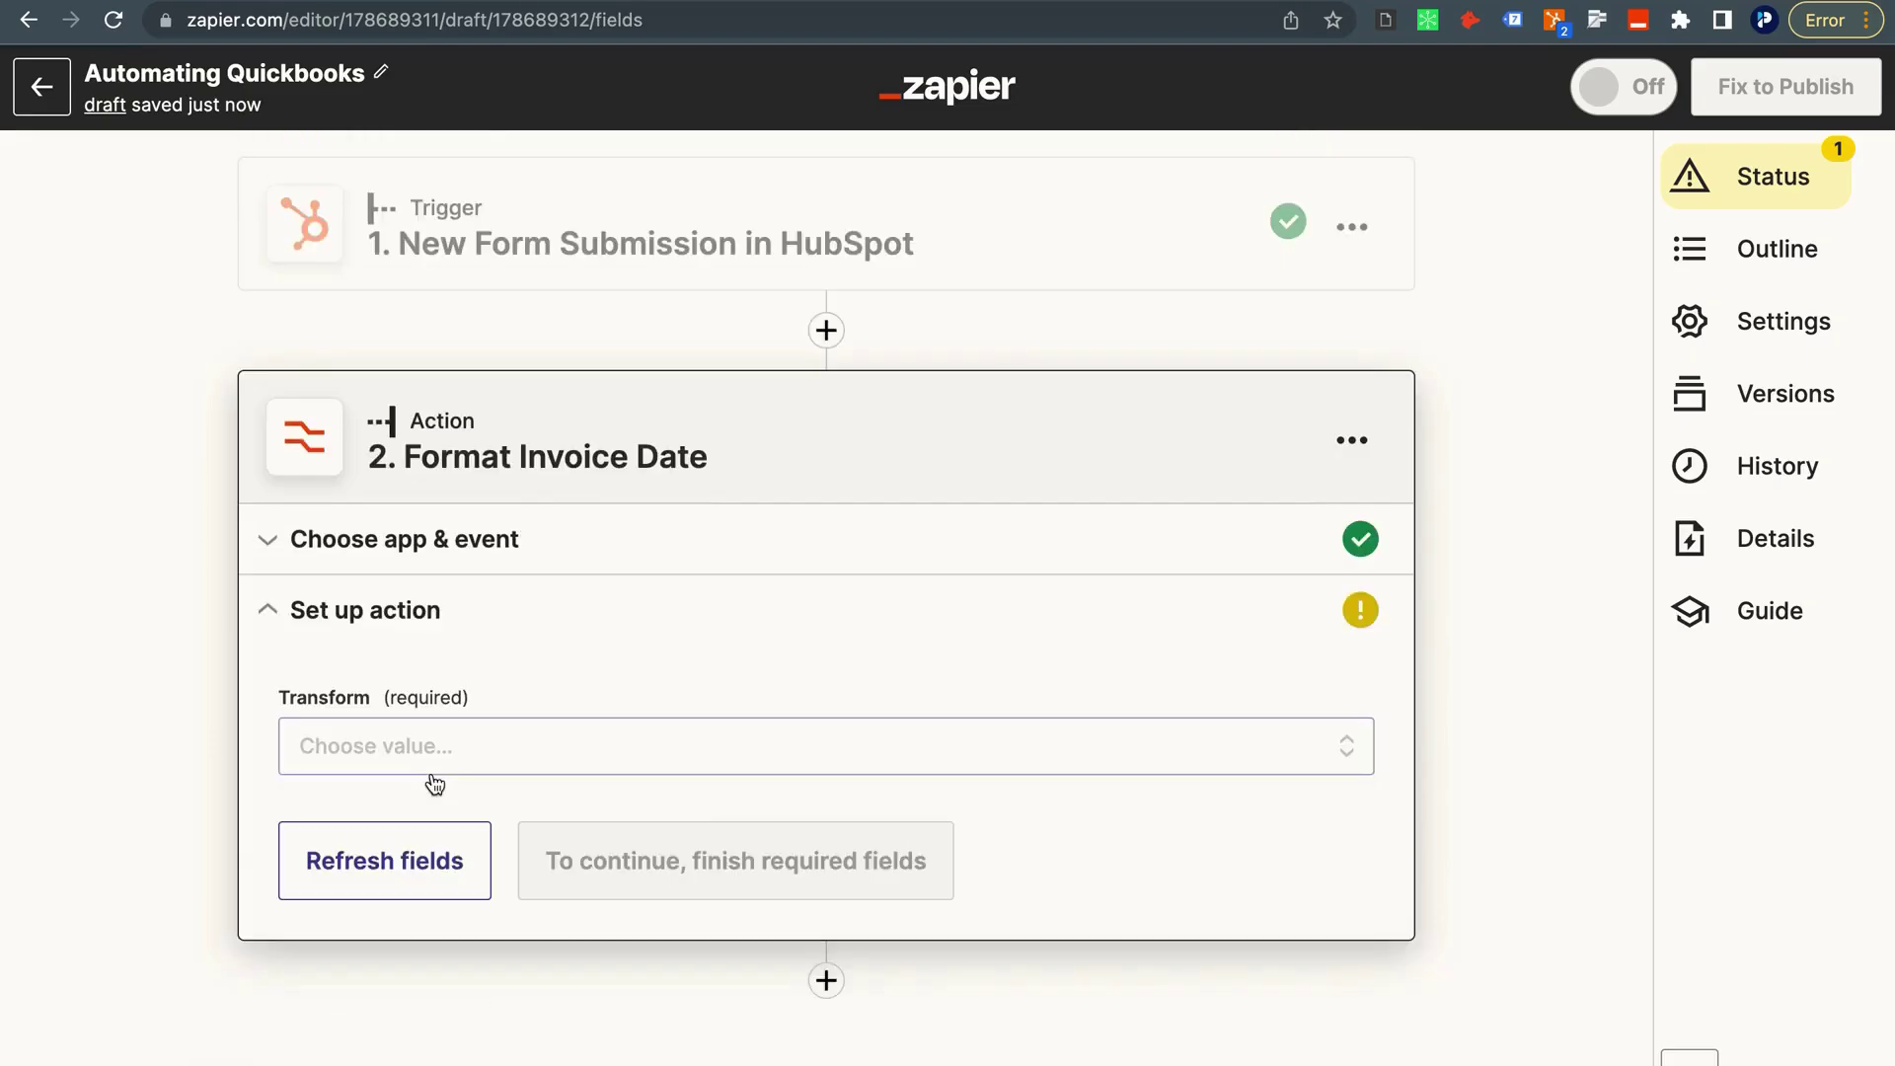
Choose the Format transform and map the HubSpot Invoice Date field as the input.
{"action": "left_click", "coordinate": [435, 778]}
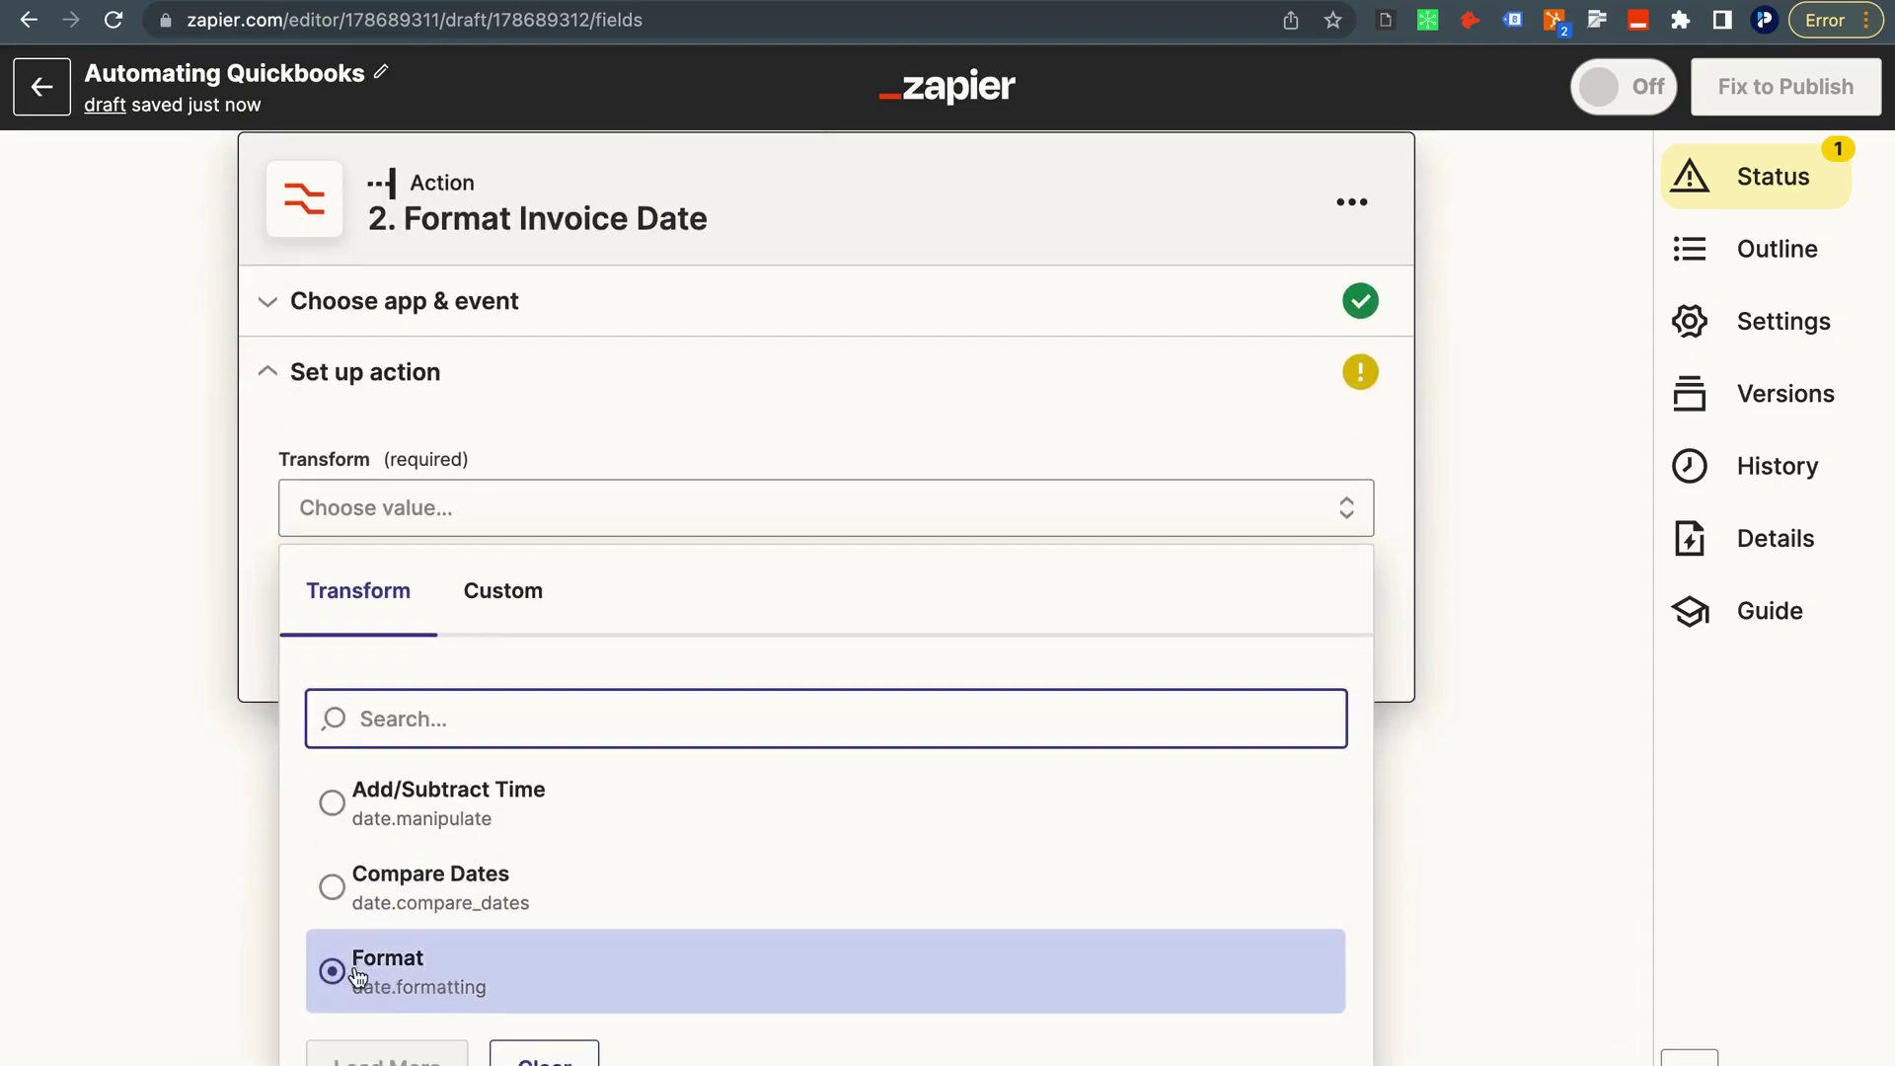
{"action": "left_click", "coordinate": [466, 985]}
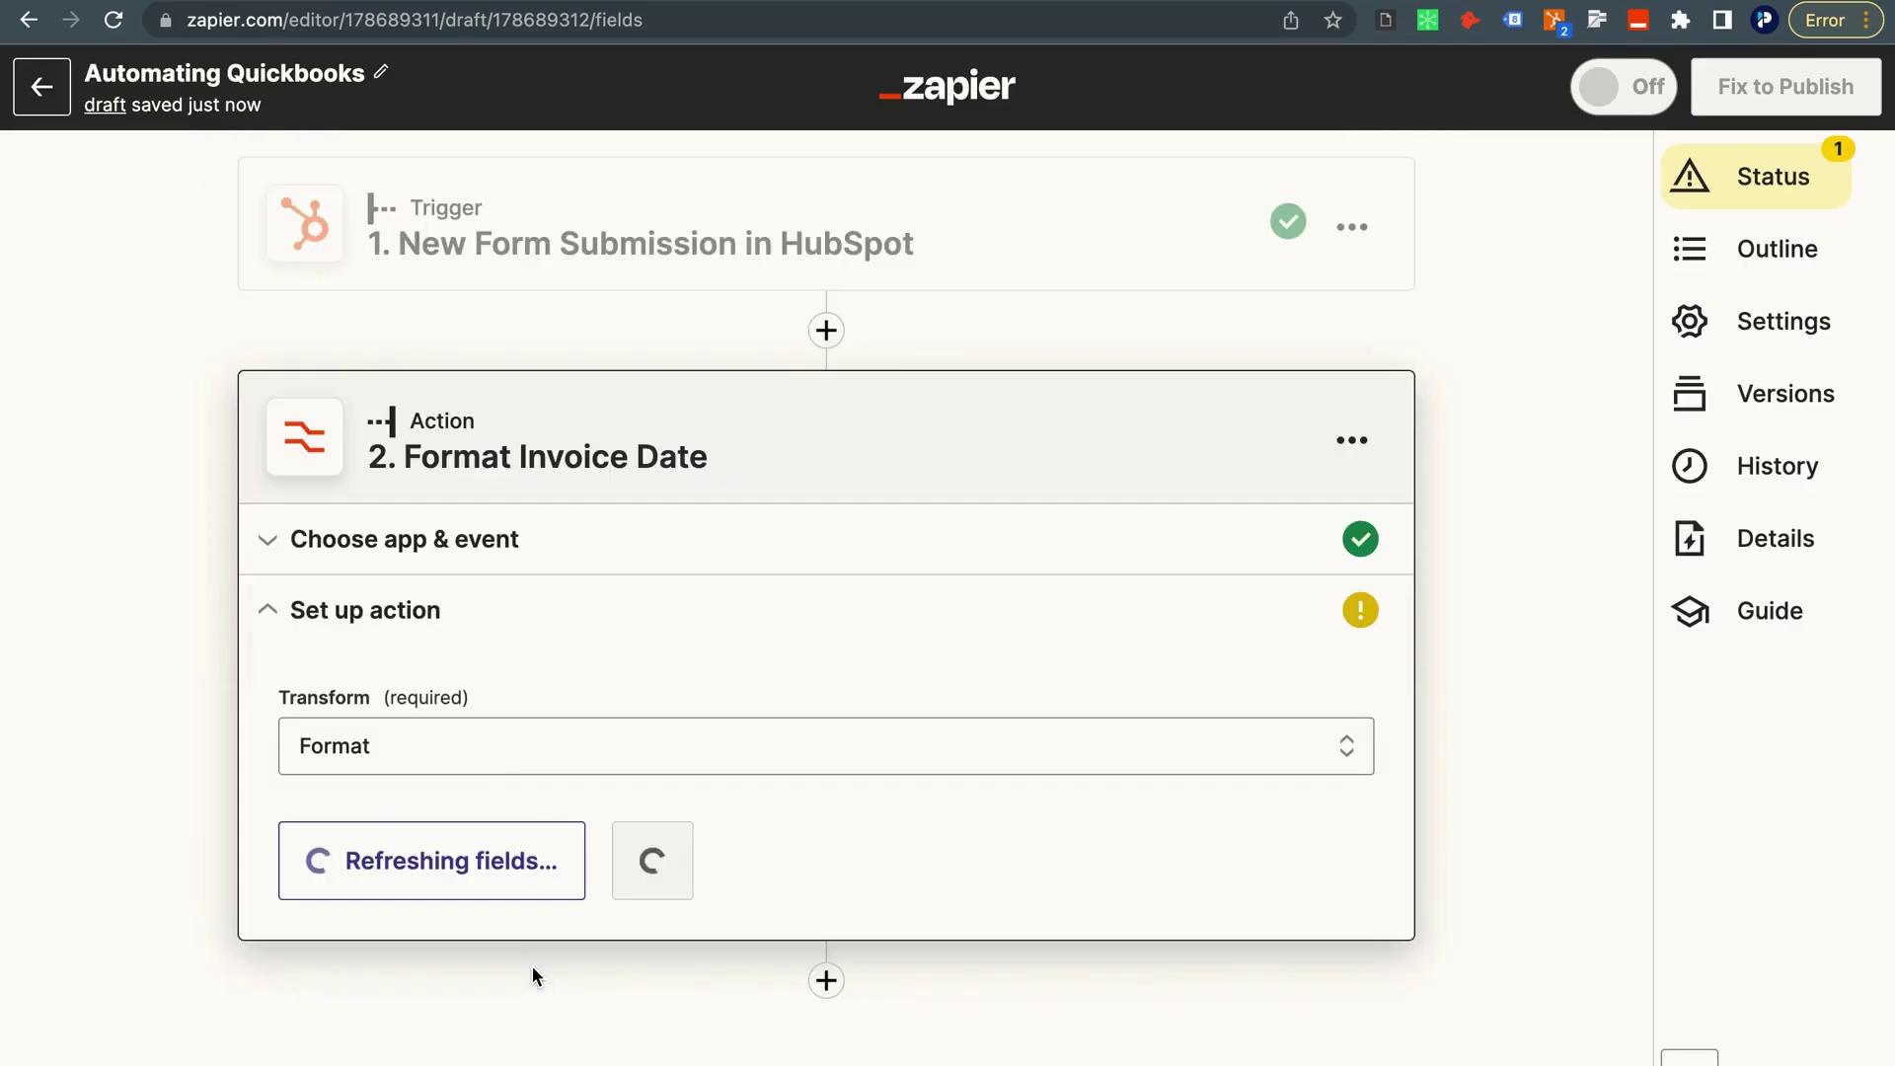
{"action": "scroll", "coordinate": [503, 878], "scroll_direction": "down", "scroll_amount": 2}
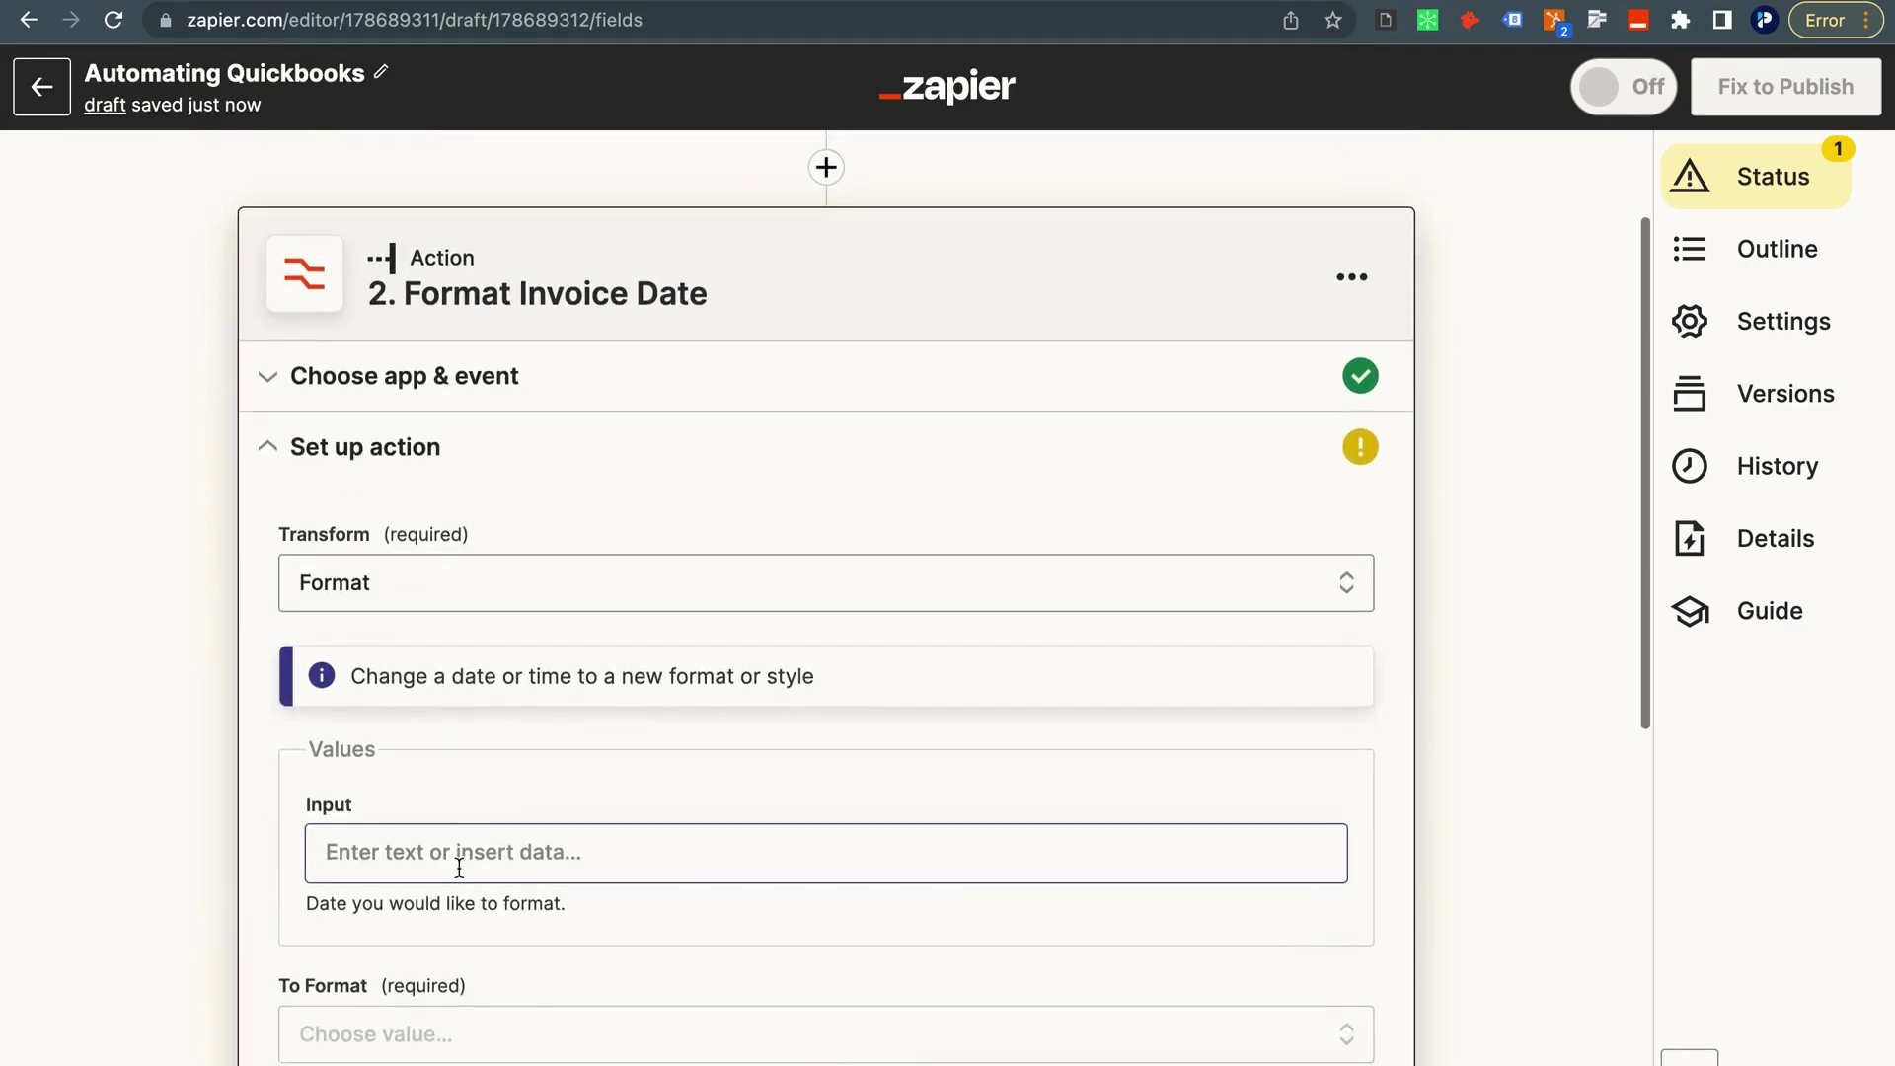
{"action": "left_click", "coordinate": [459, 868]}
{"action": "scroll", "coordinate": [474, 874], "scroll_direction": "down", "scroll_amount": 3}
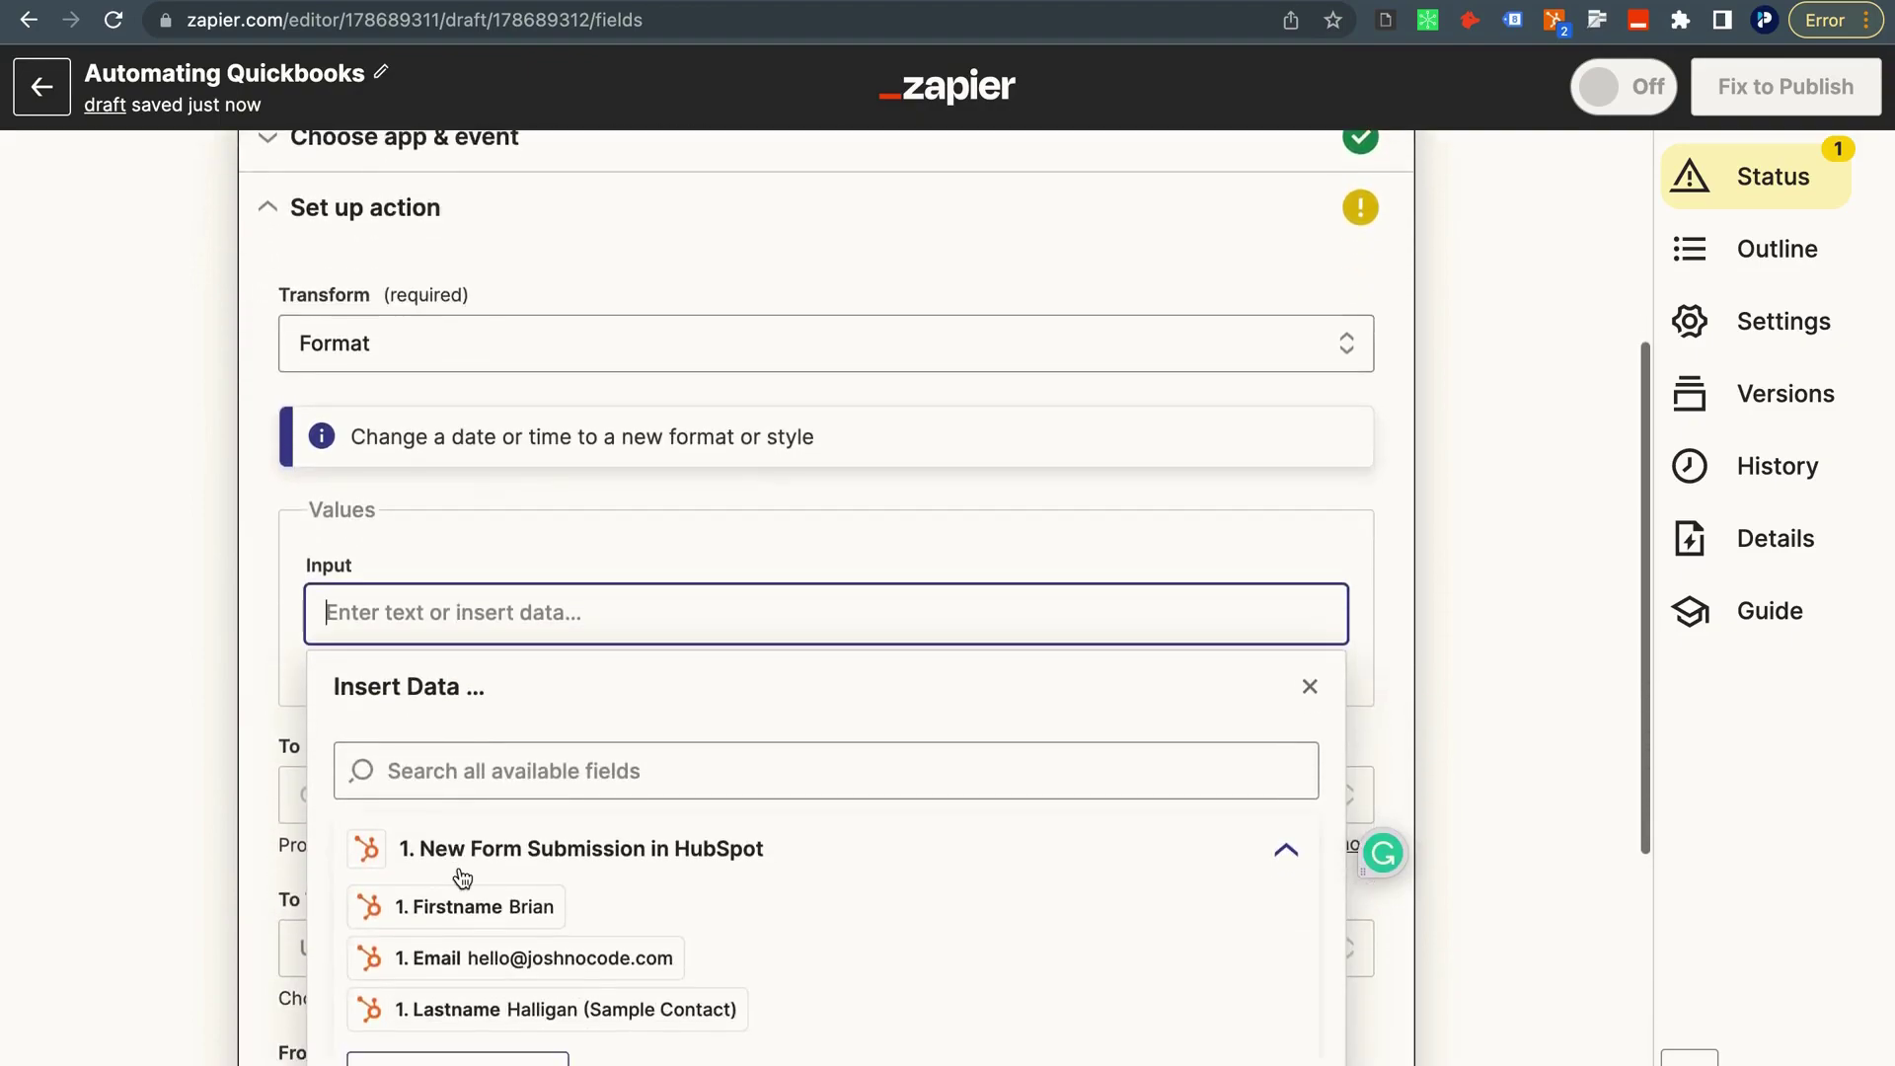
{"action": "scroll", "coordinate": [494, 898], "scroll_direction": "down", "scroll_amount": 2}
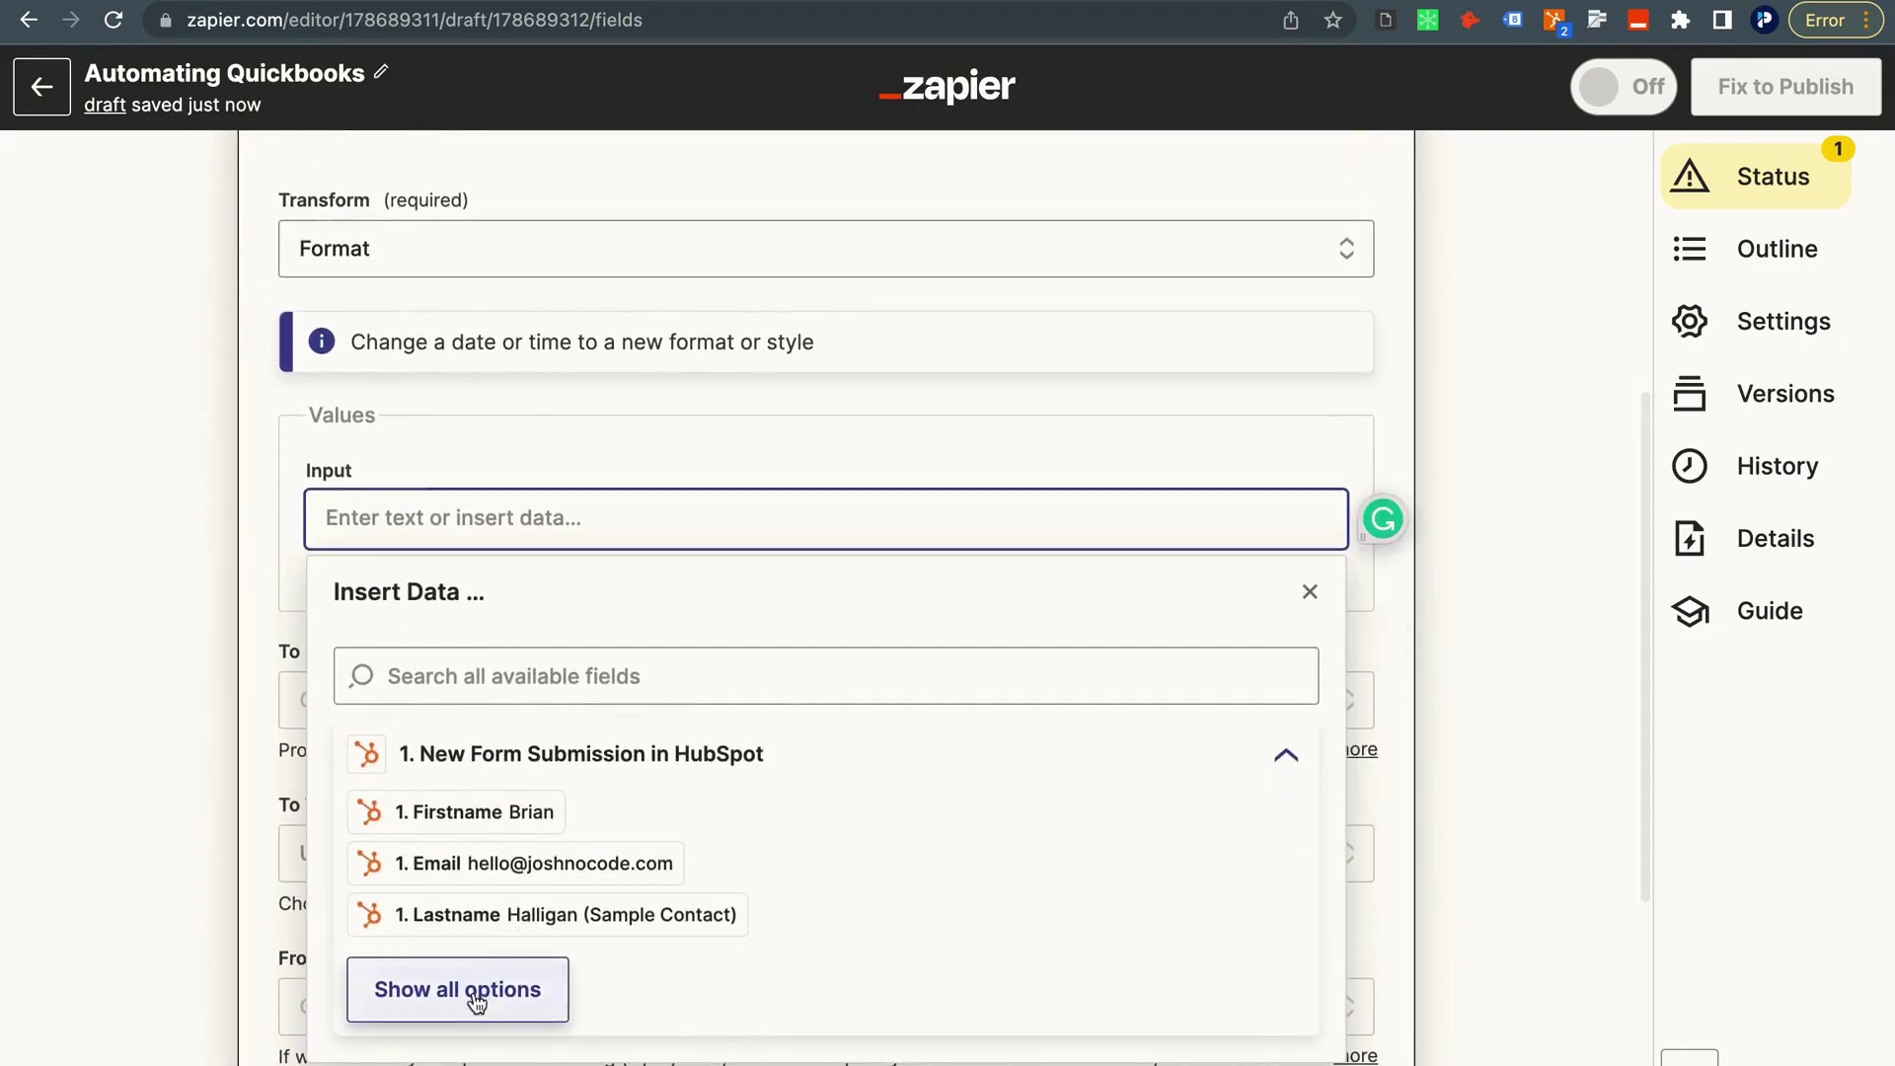
{"action": "left_click", "coordinate": [476, 989]}
{"action": "scroll", "coordinate": [473, 999], "scroll_direction": "down", "scroll_amount": 3}
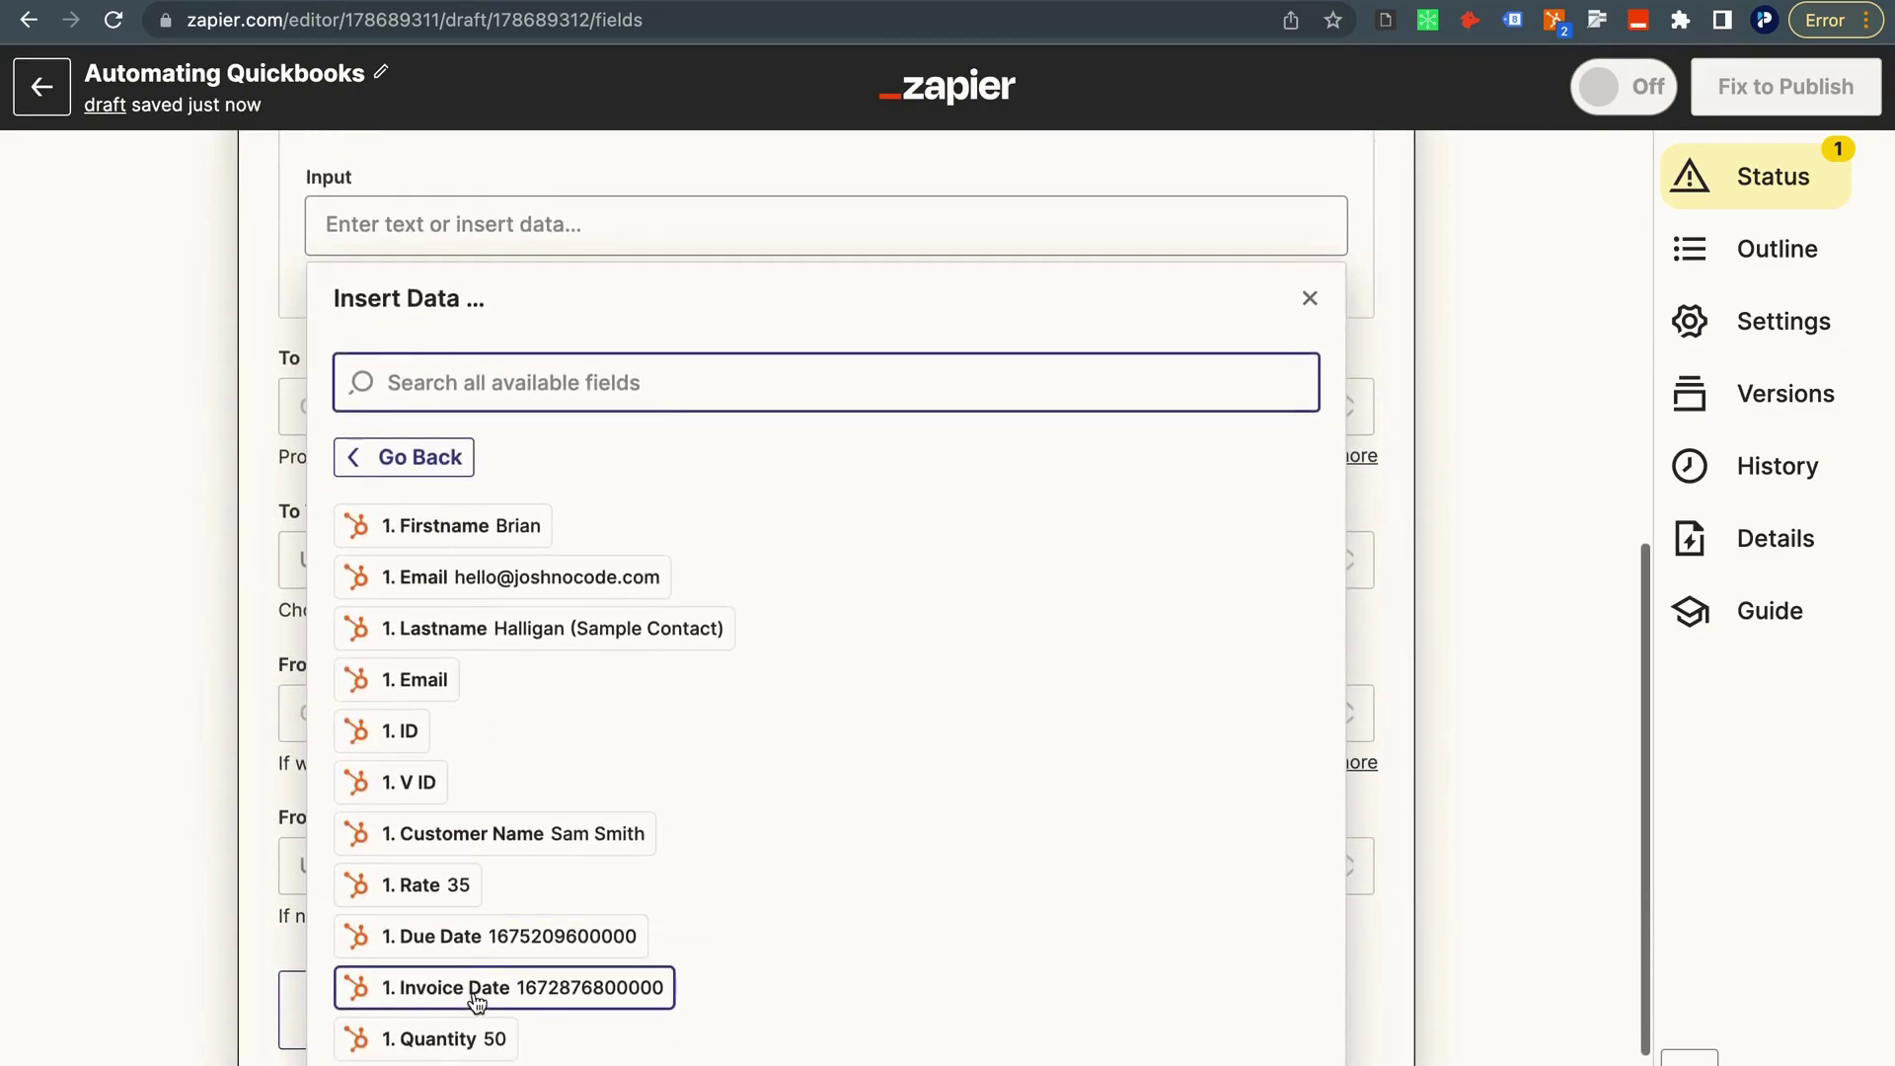
{"action": "left_click", "coordinate": [469, 989]}
{"action": "left_click", "coordinate": [166, 541]}
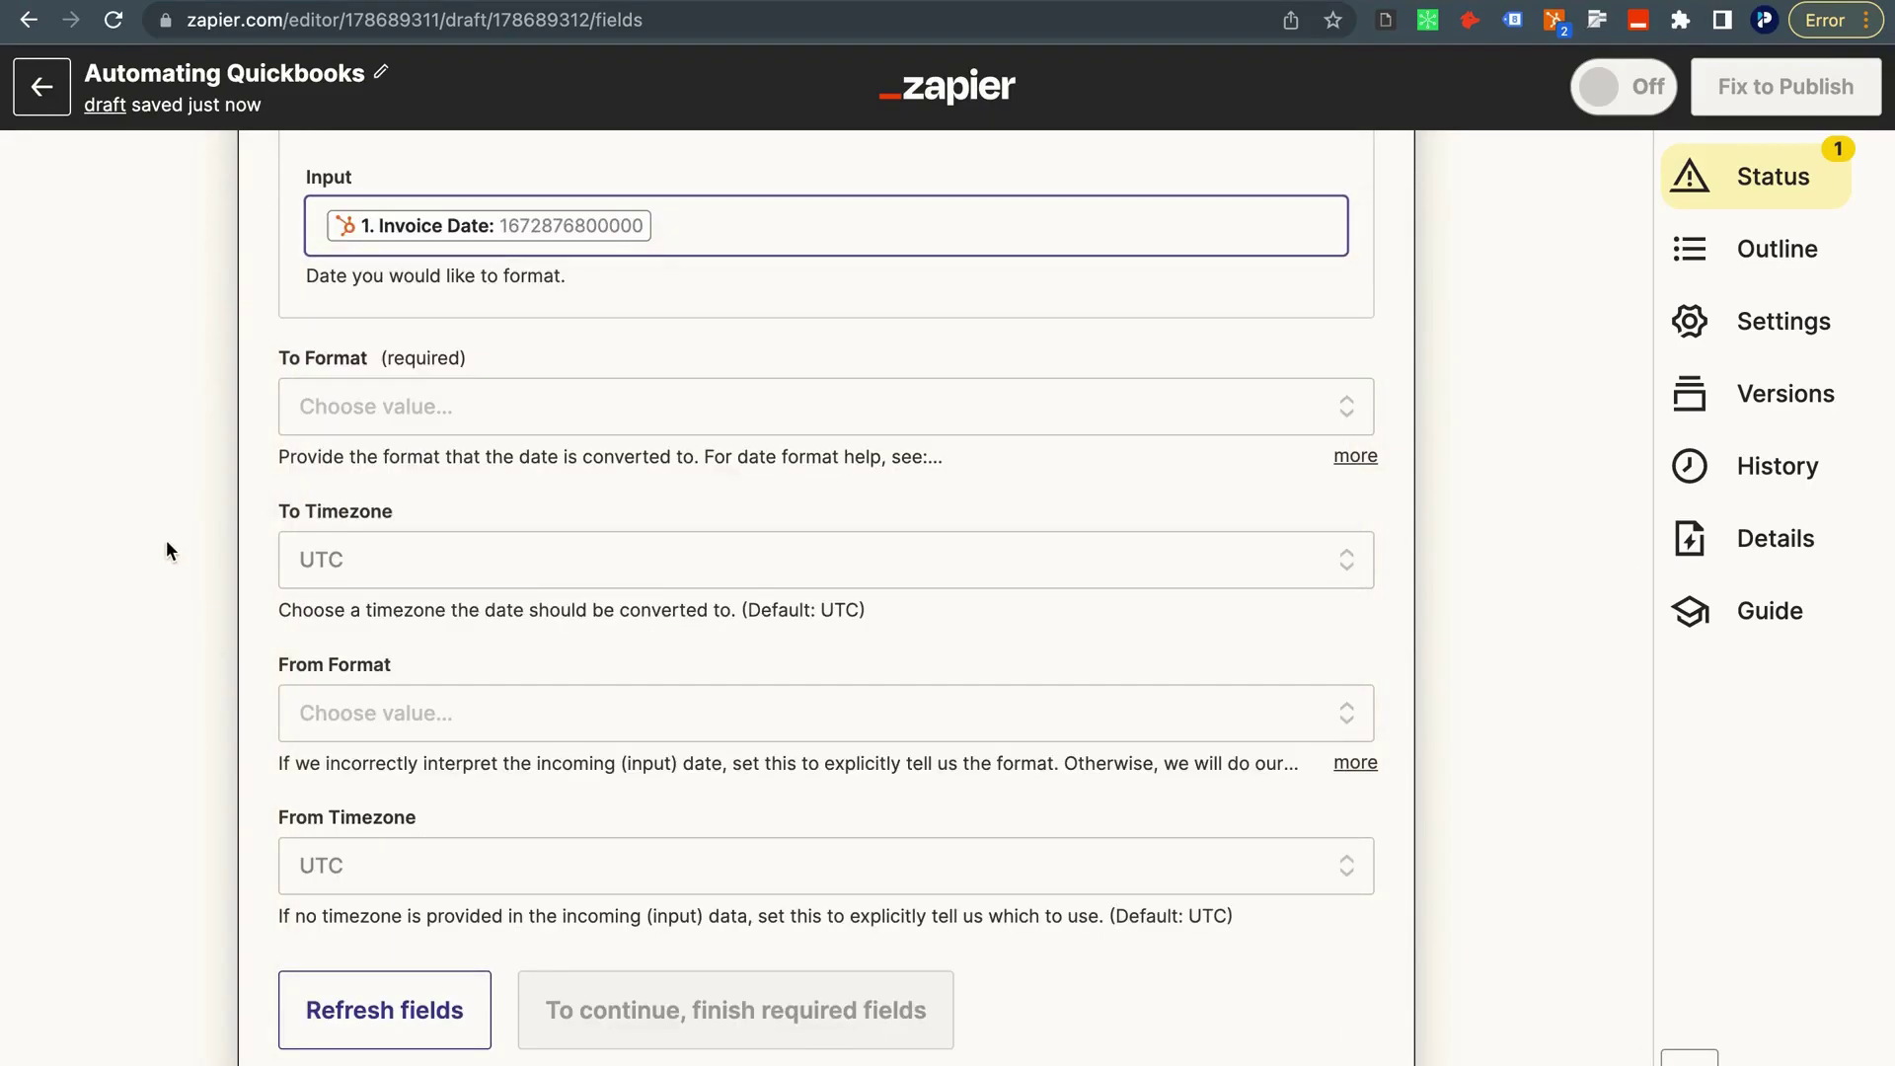
Set the output format MMMM DD YYYY HH:mm:ss with US/Eastern as both target and source timezone.
{"action": "left_click", "coordinate": [382, 425]}
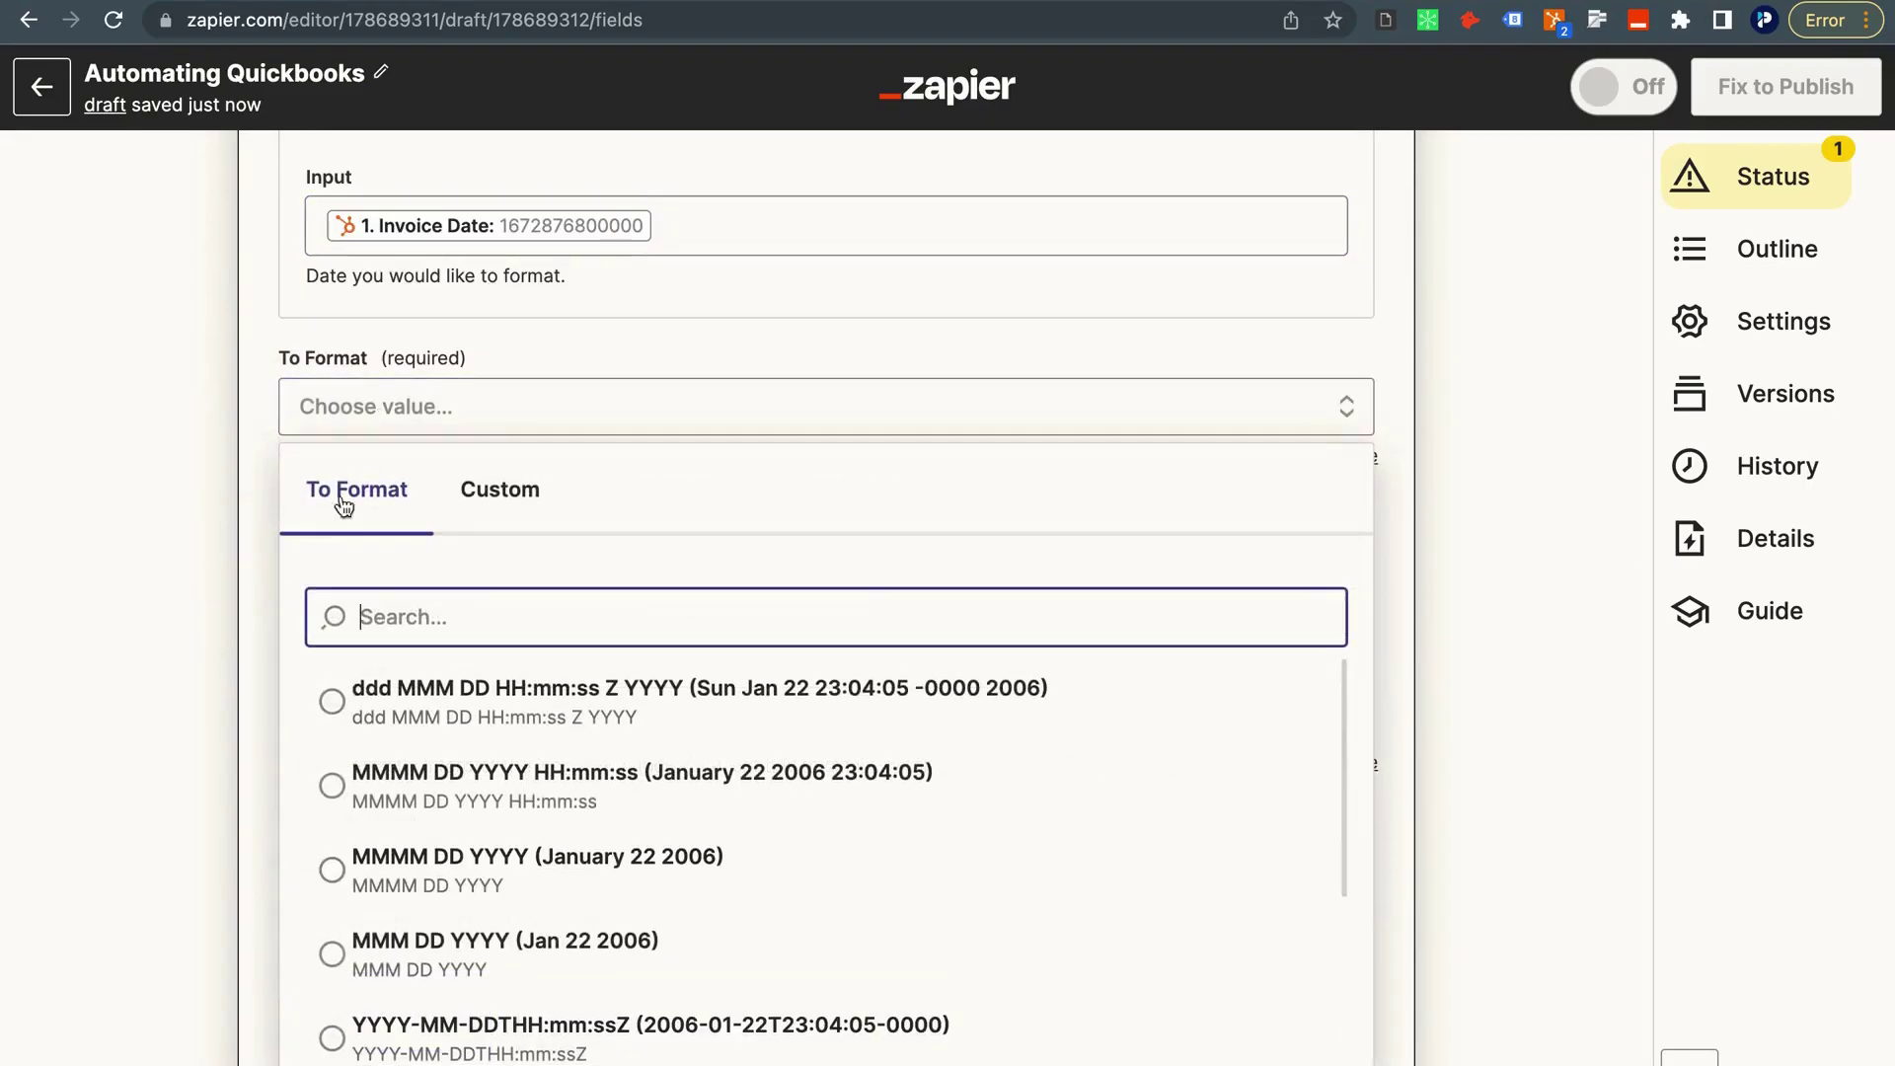
{"action": "left_click", "coordinate": [333, 785]}
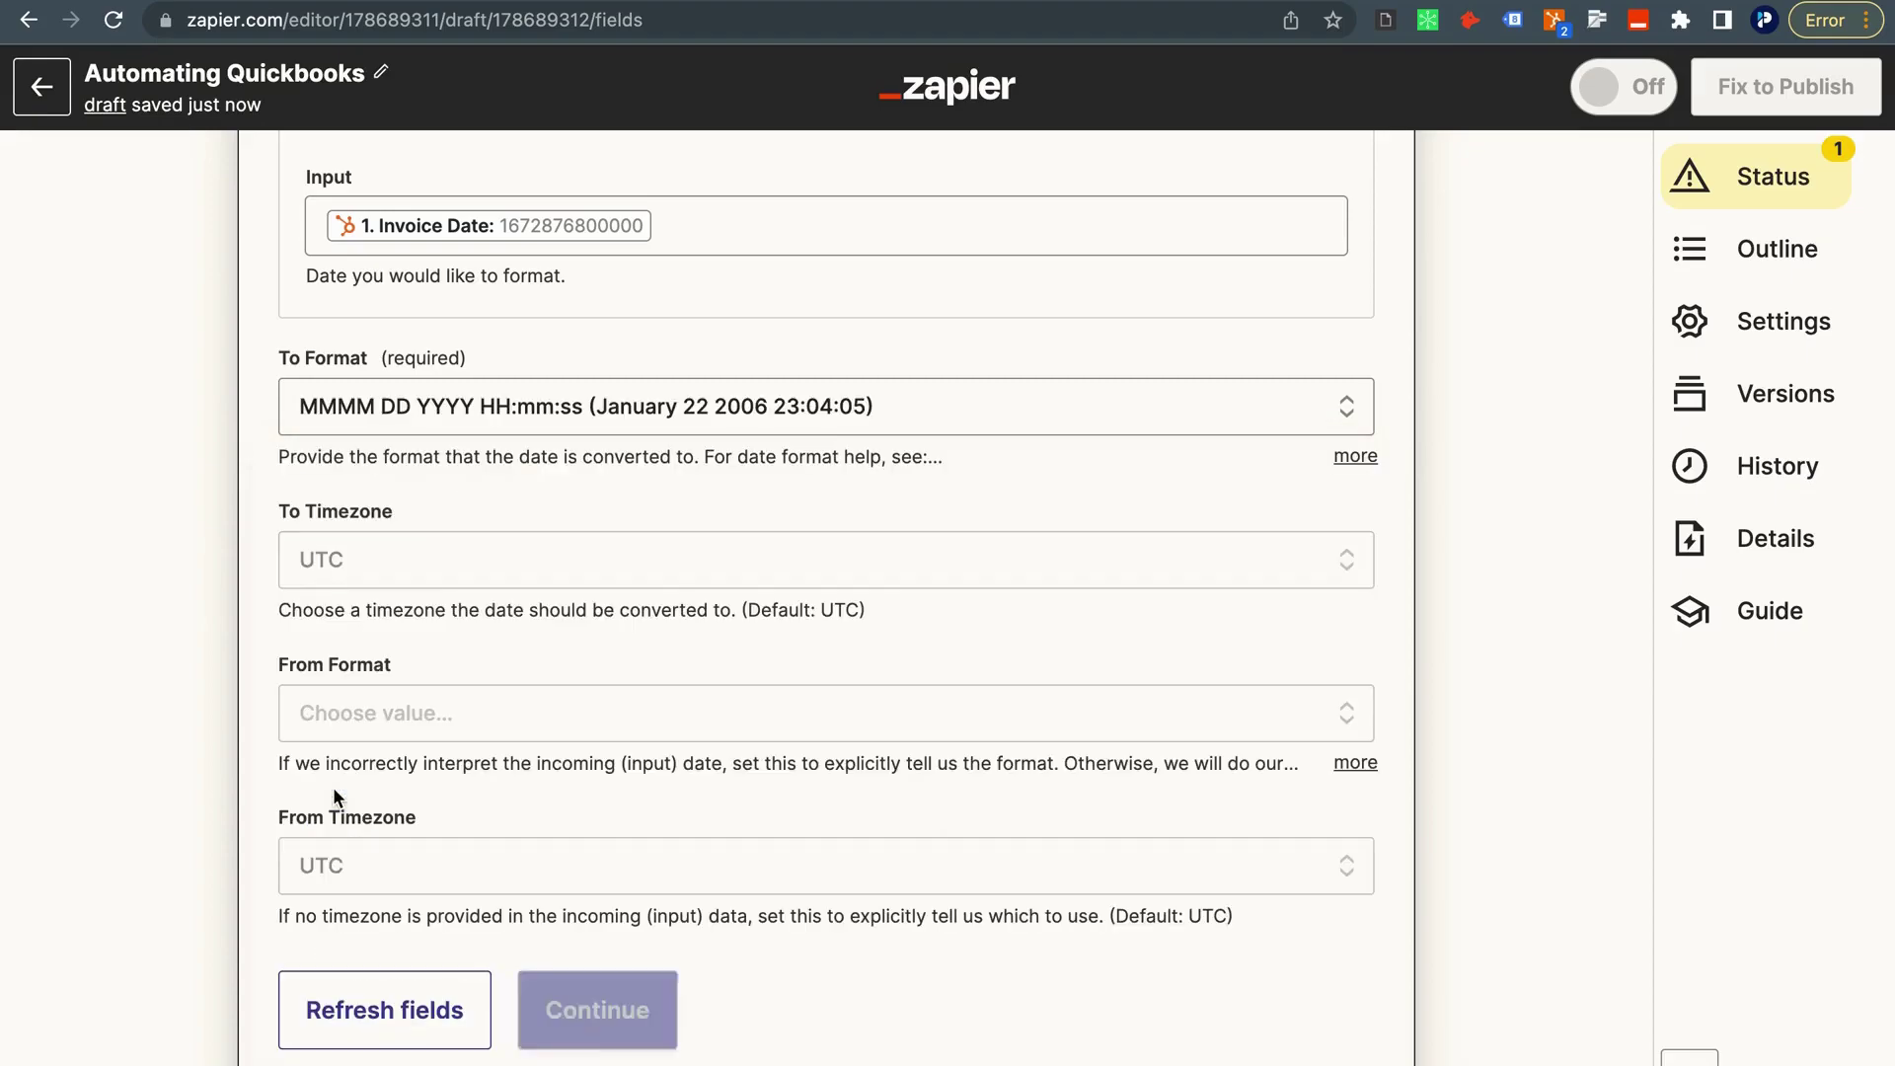
{"action": "left_click", "coordinate": [365, 555]}
{"action": "scroll", "coordinate": [401, 786], "scroll_direction": "down", "scroll_amount": 3}
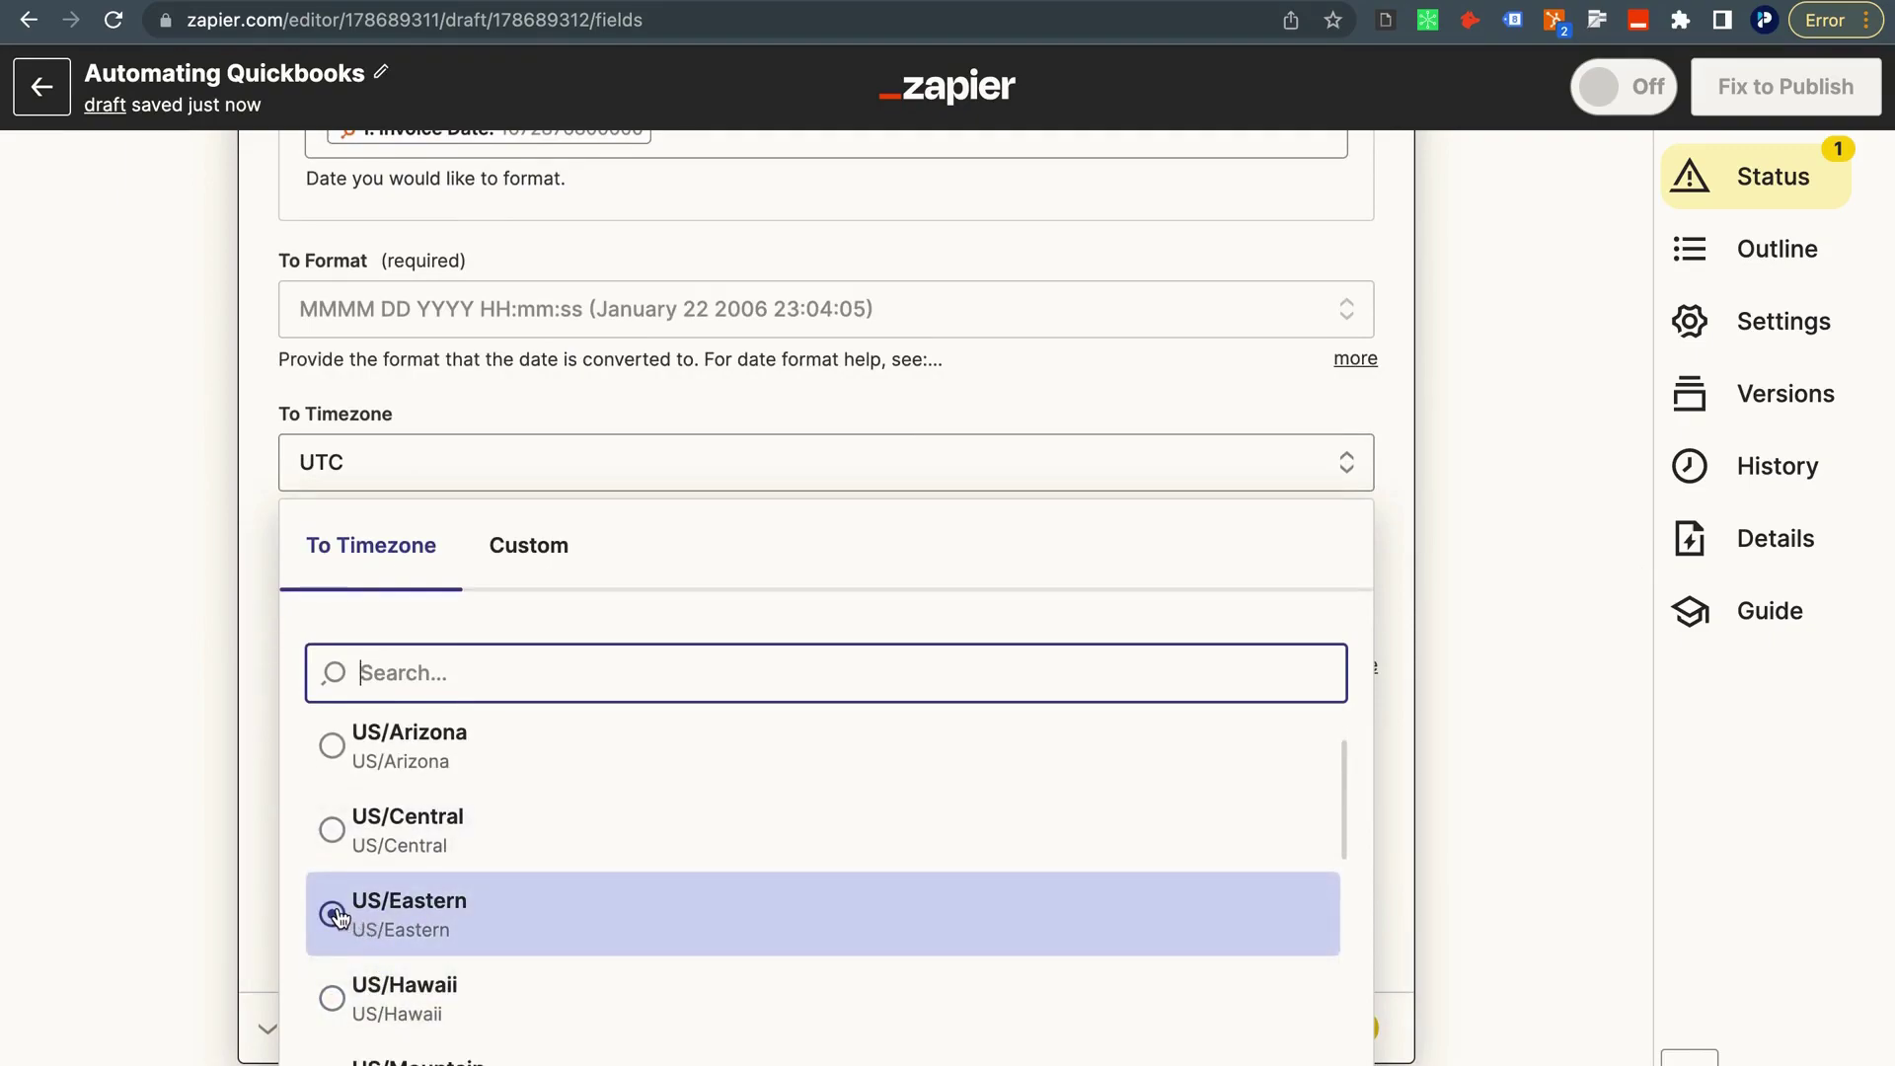
{"action": "left_click", "coordinate": [494, 900]}
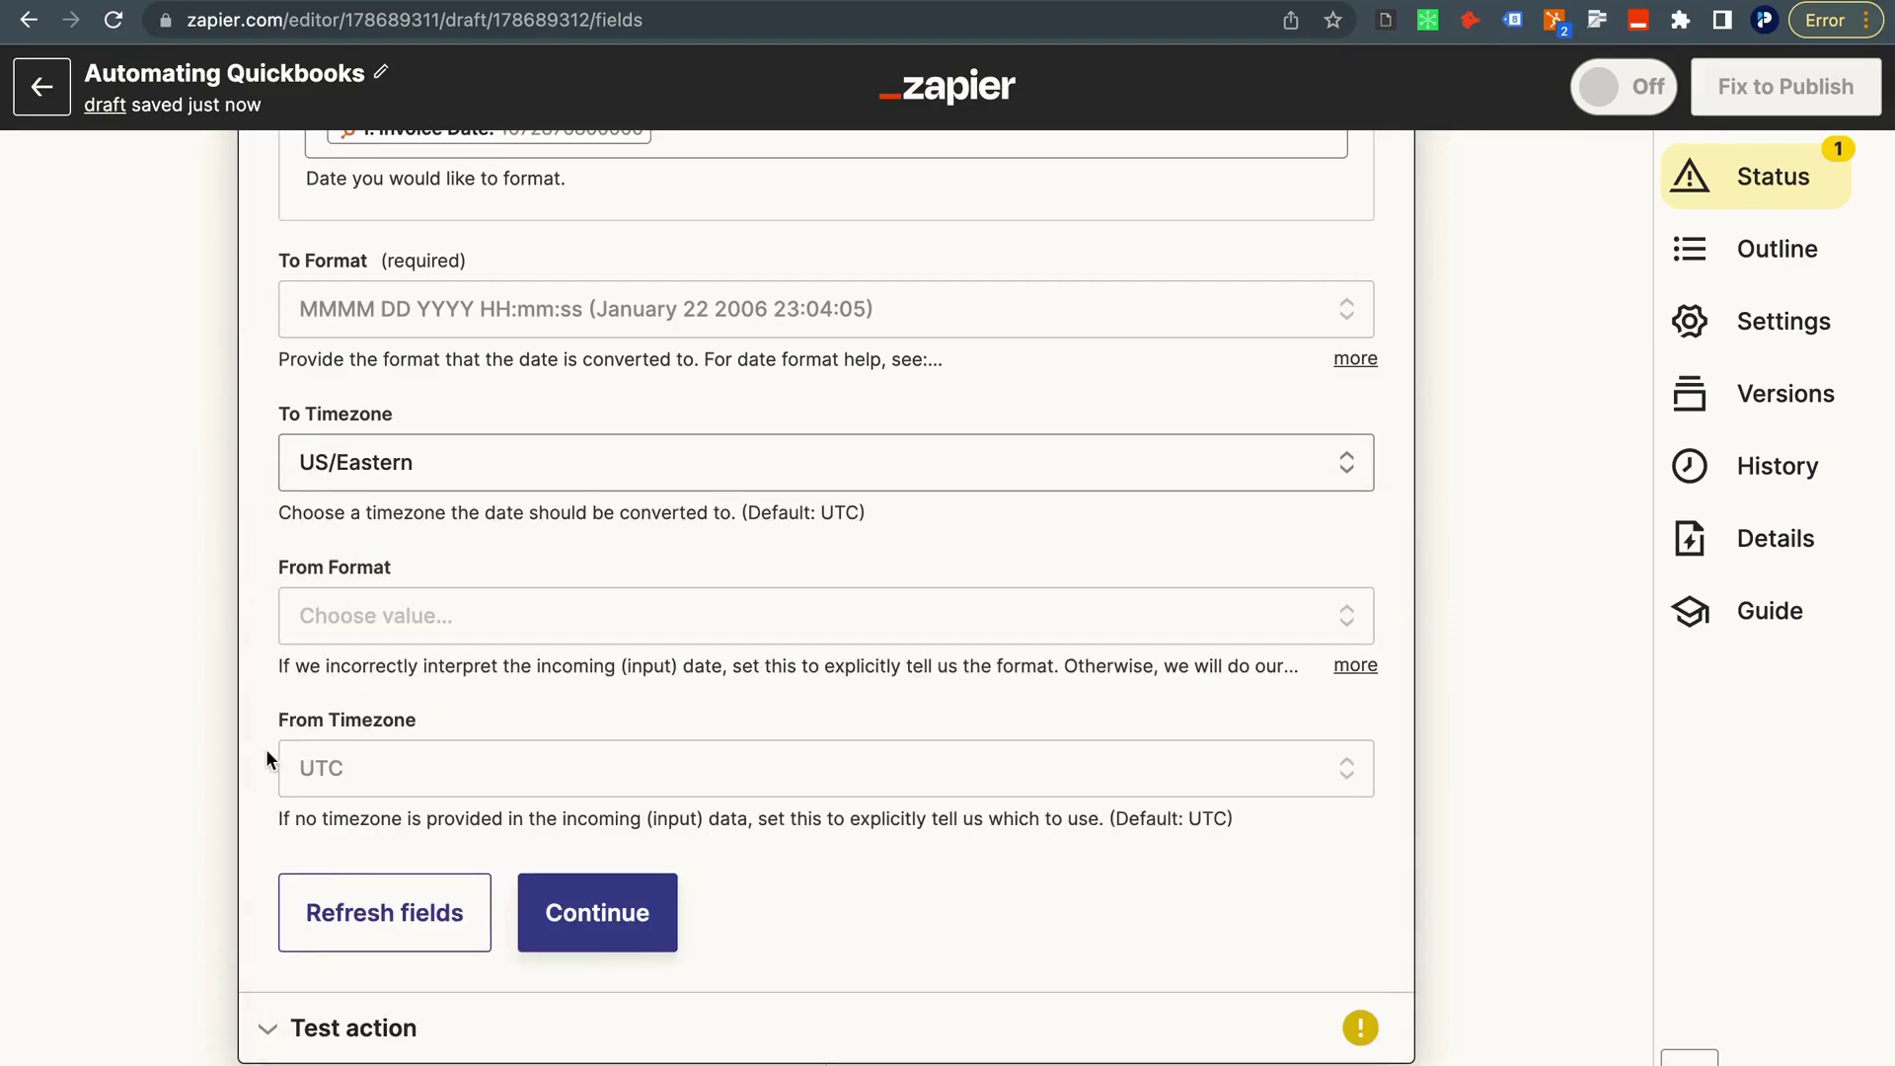
{"action": "left_click", "coordinate": [372, 772]}
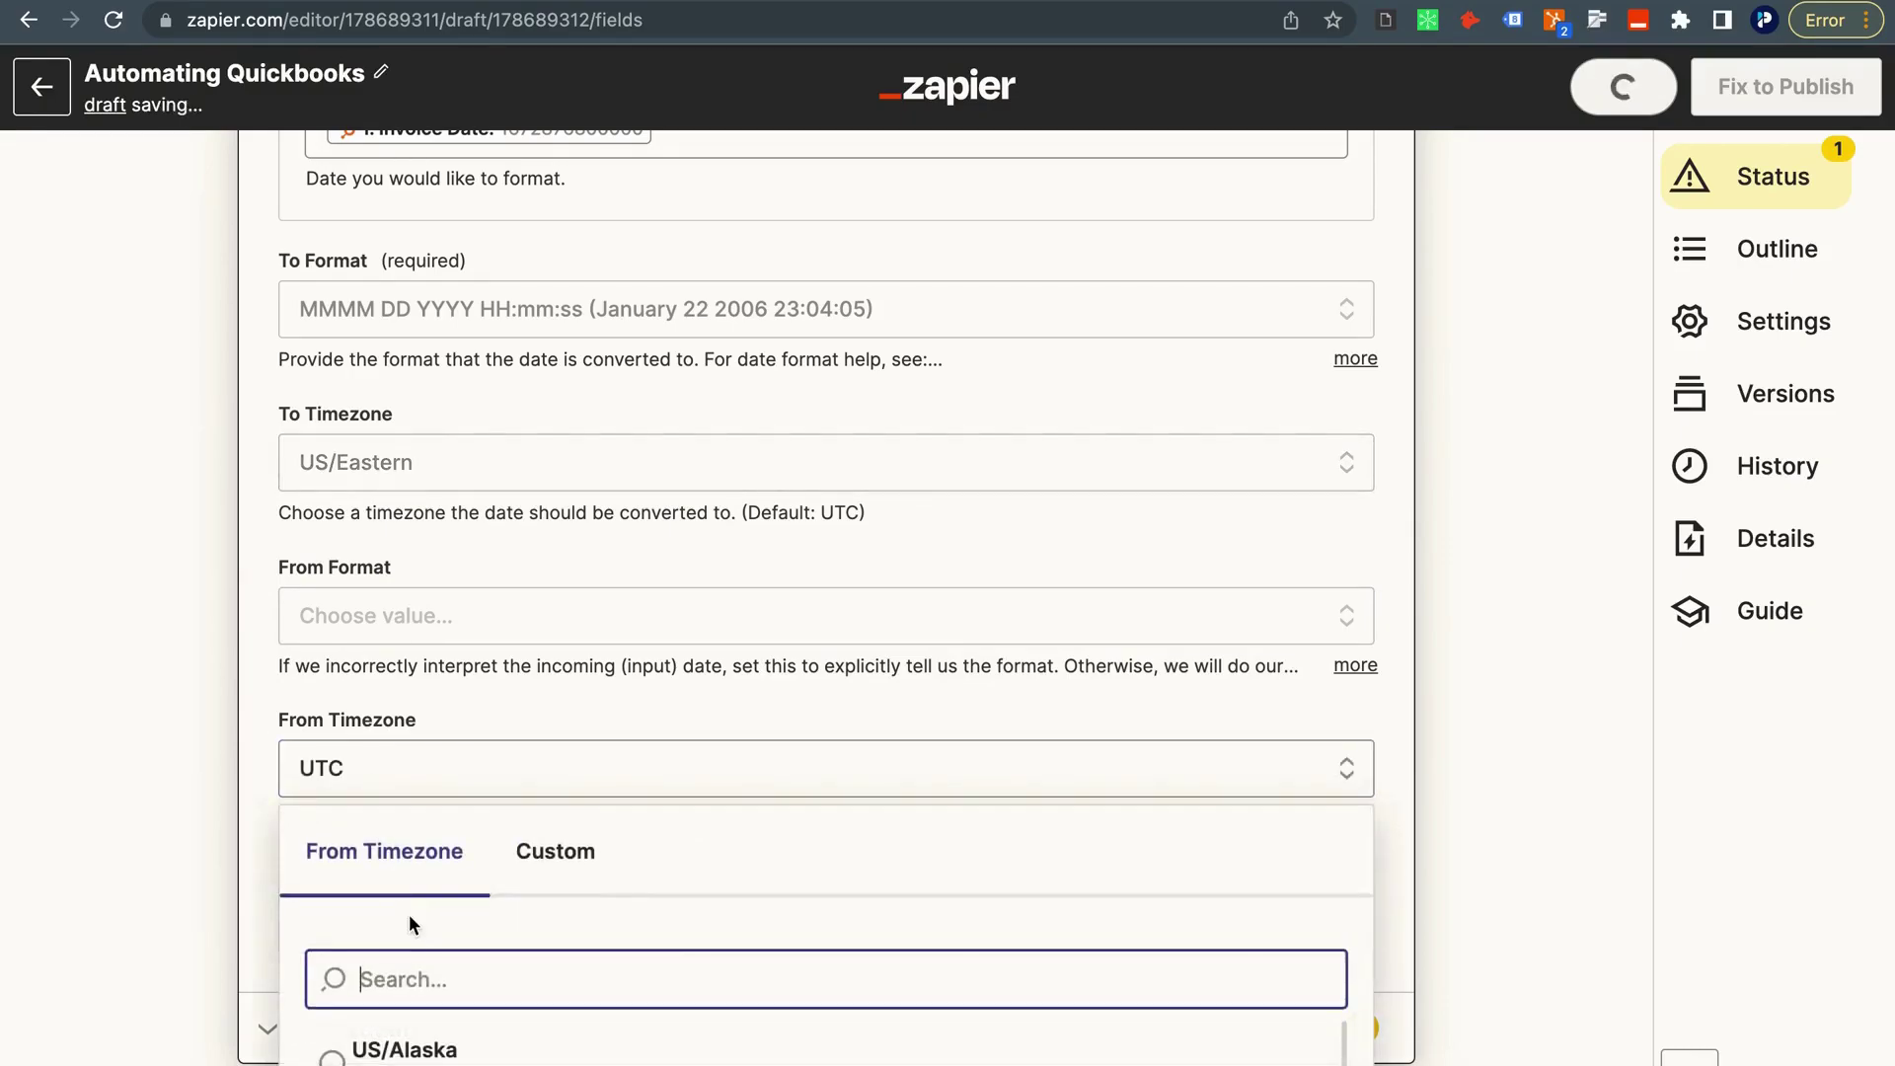
{"action": "scroll", "coordinate": [408, 917], "scroll_direction": "down", "scroll_amount": 1}
{"action": "left_click", "coordinate": [408, 914]}
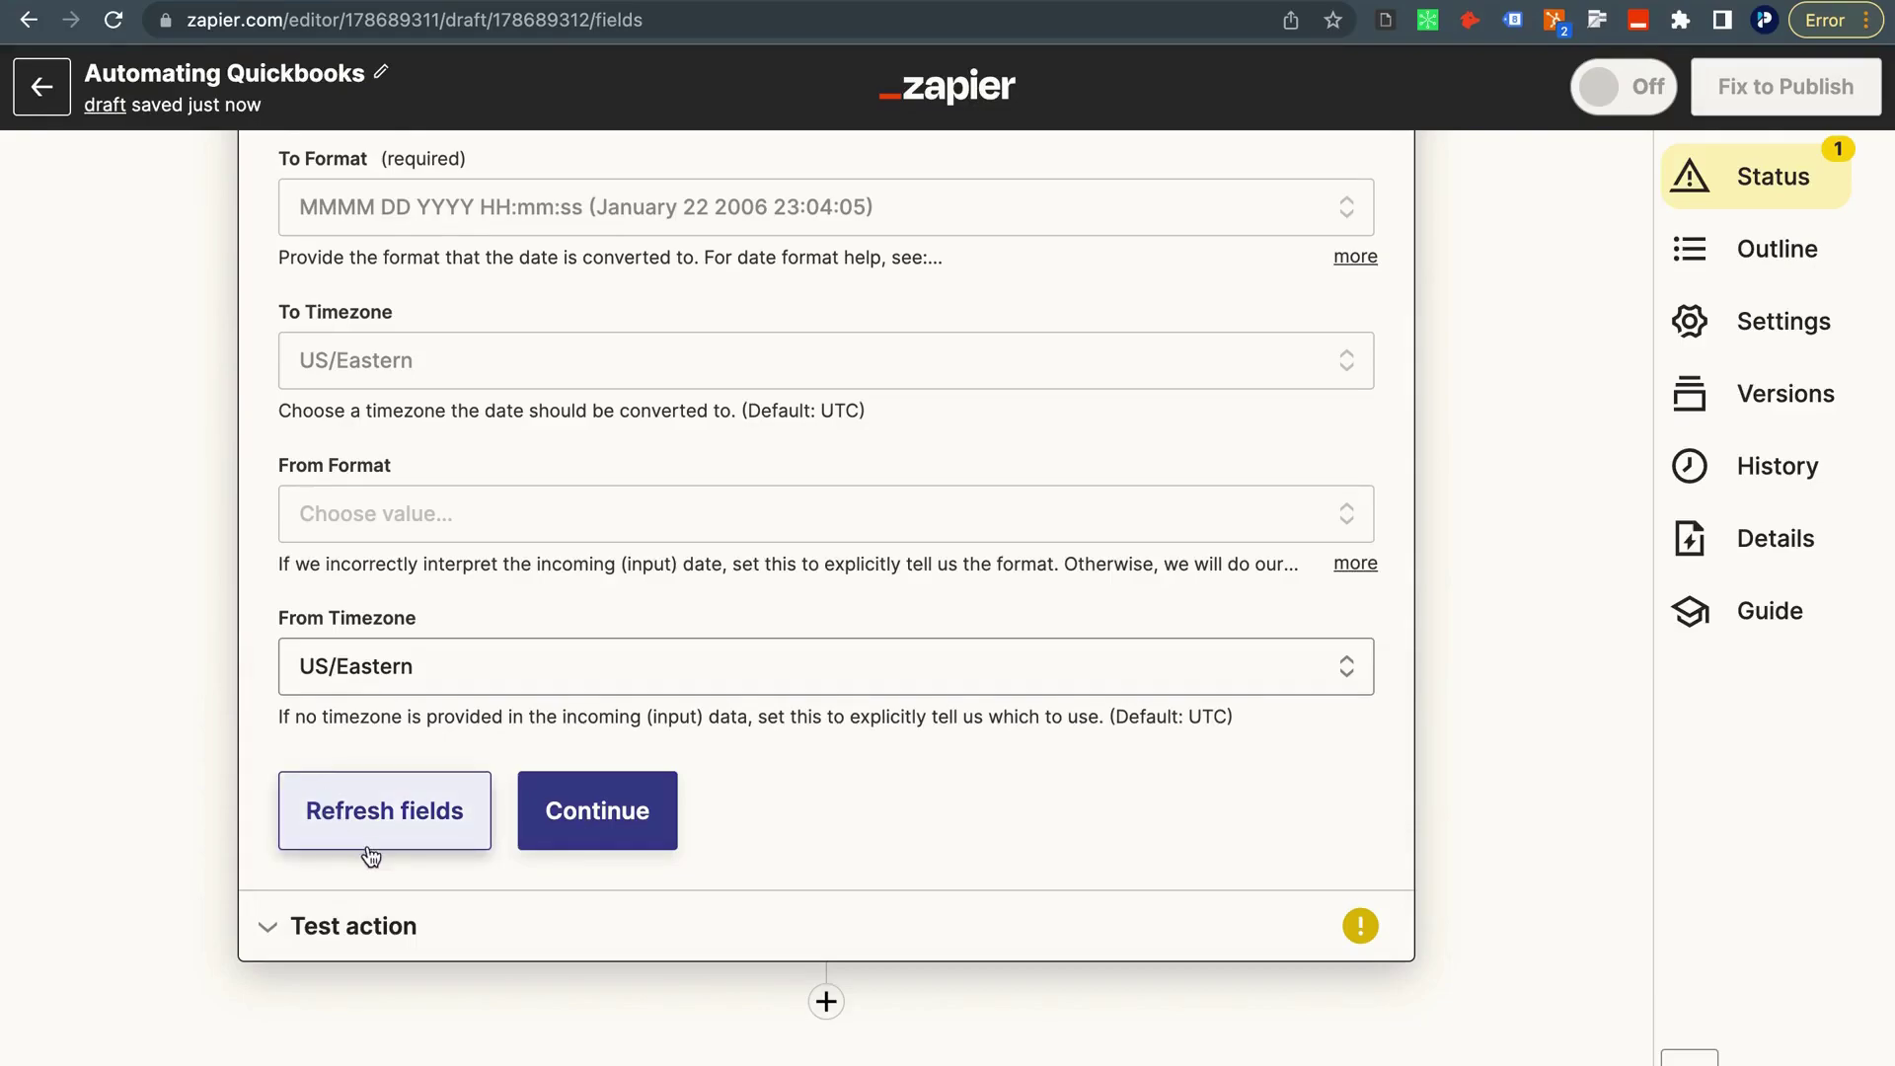
{"action": "left_click", "coordinate": [595, 810]}
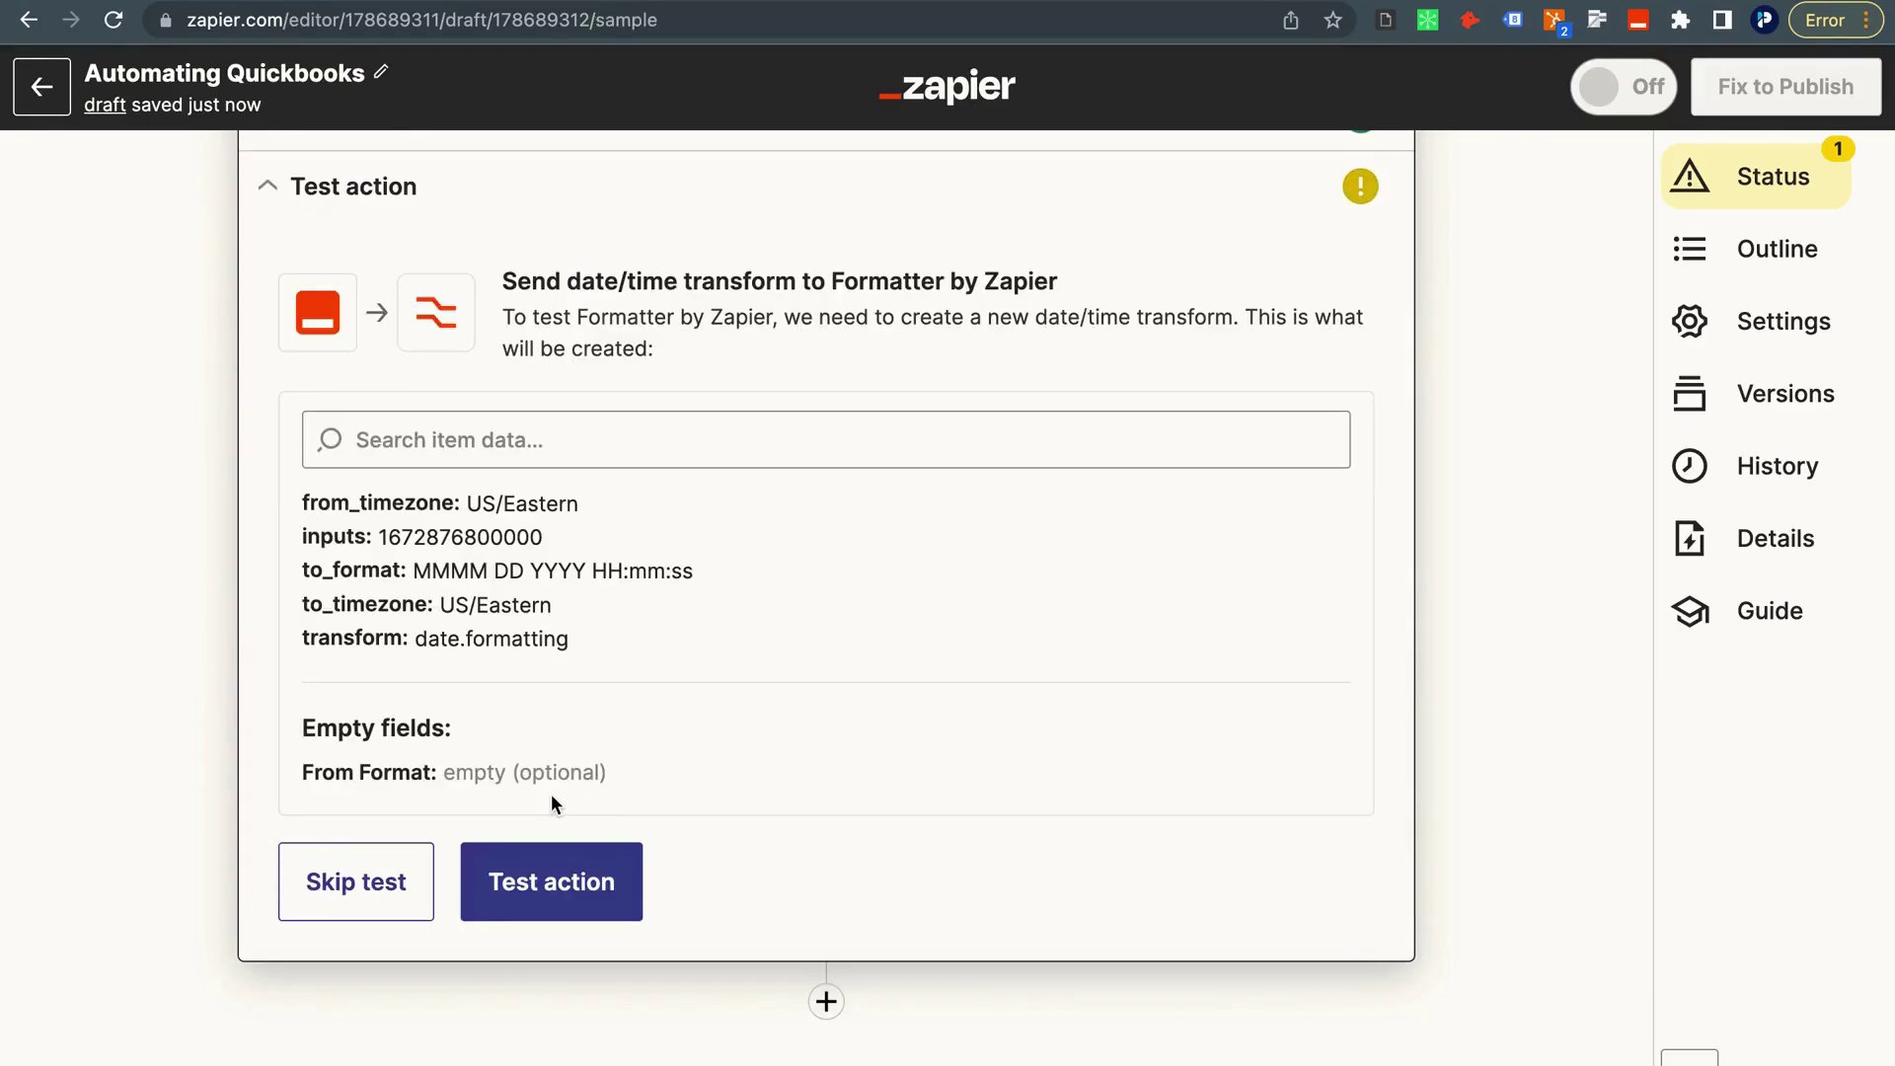
Test the Format Invoice Date step, producing January 05 2023 00:00:00.
{"action": "left_click", "coordinate": [540, 894]}
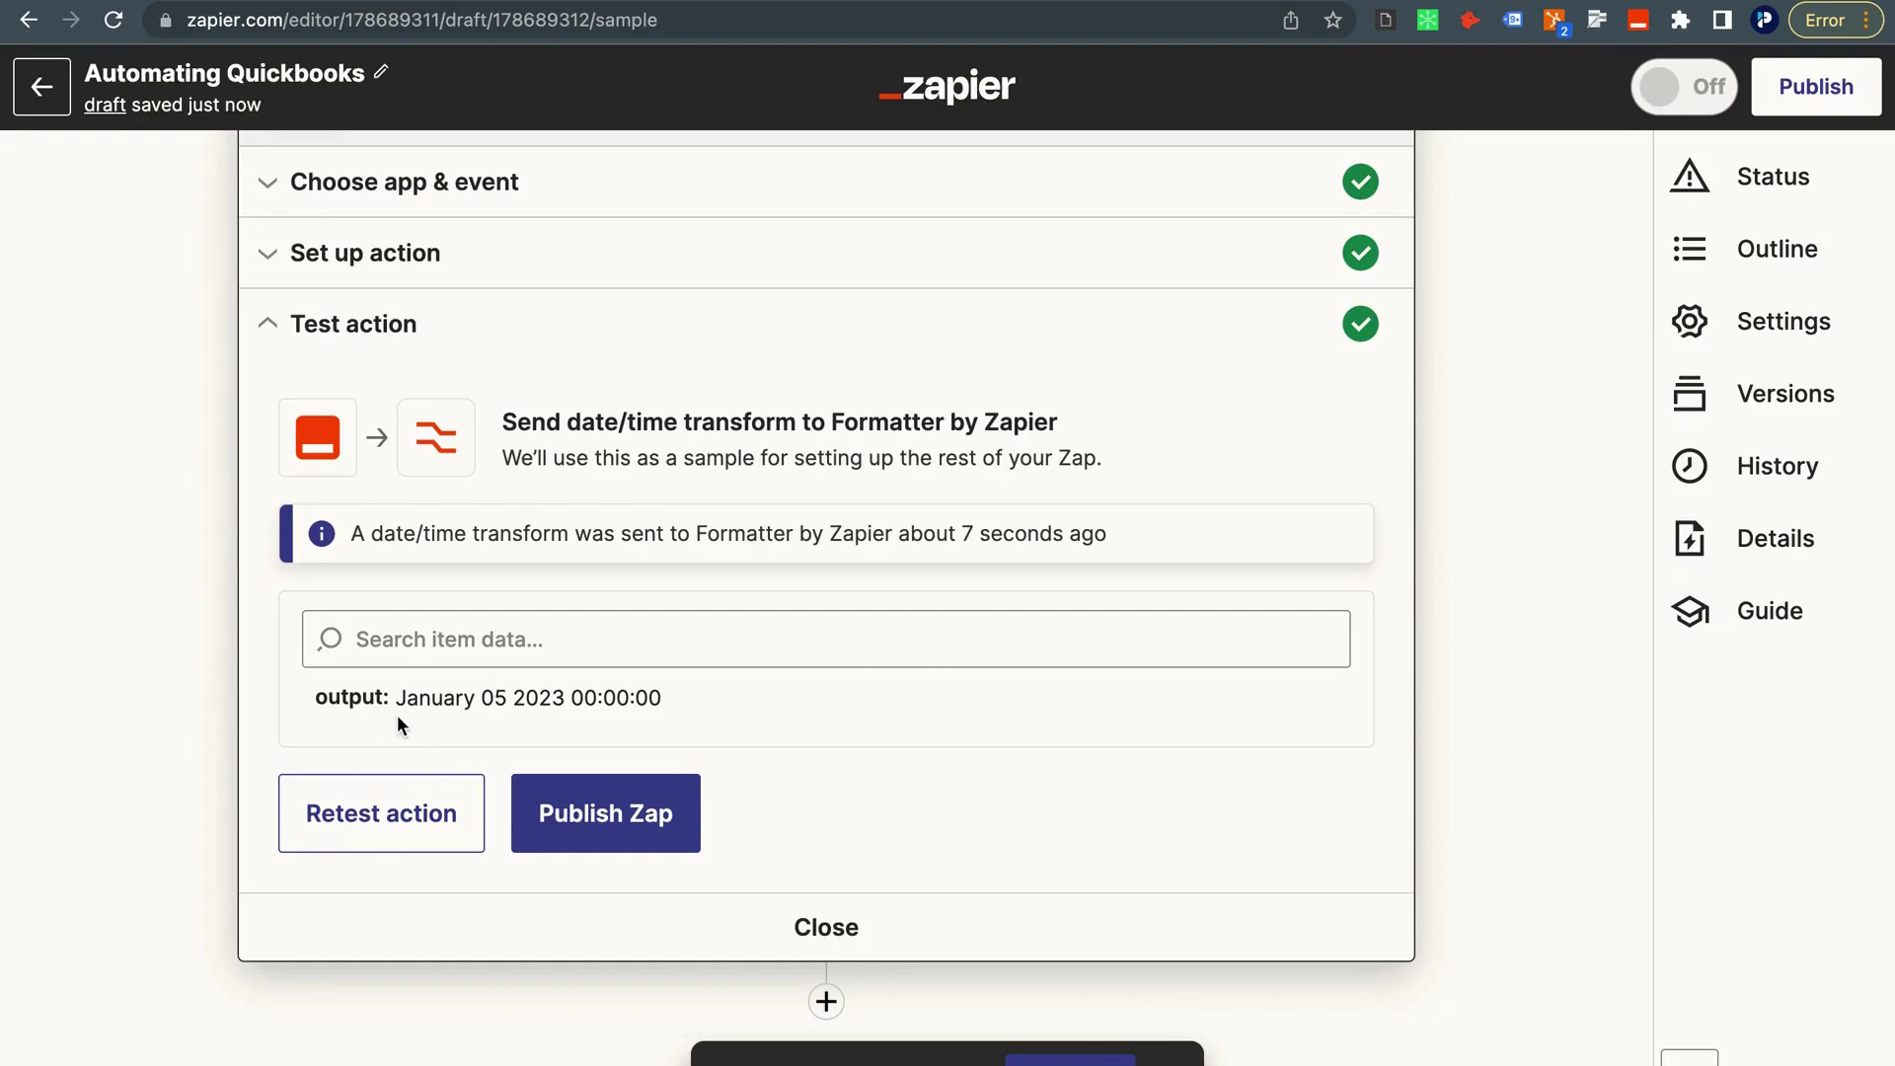
{"action": "scroll", "coordinate": [1116, 409], "scroll_direction": "up", "scroll_amount": 3}
{"action": "left_click", "coordinate": [1359, 375]}
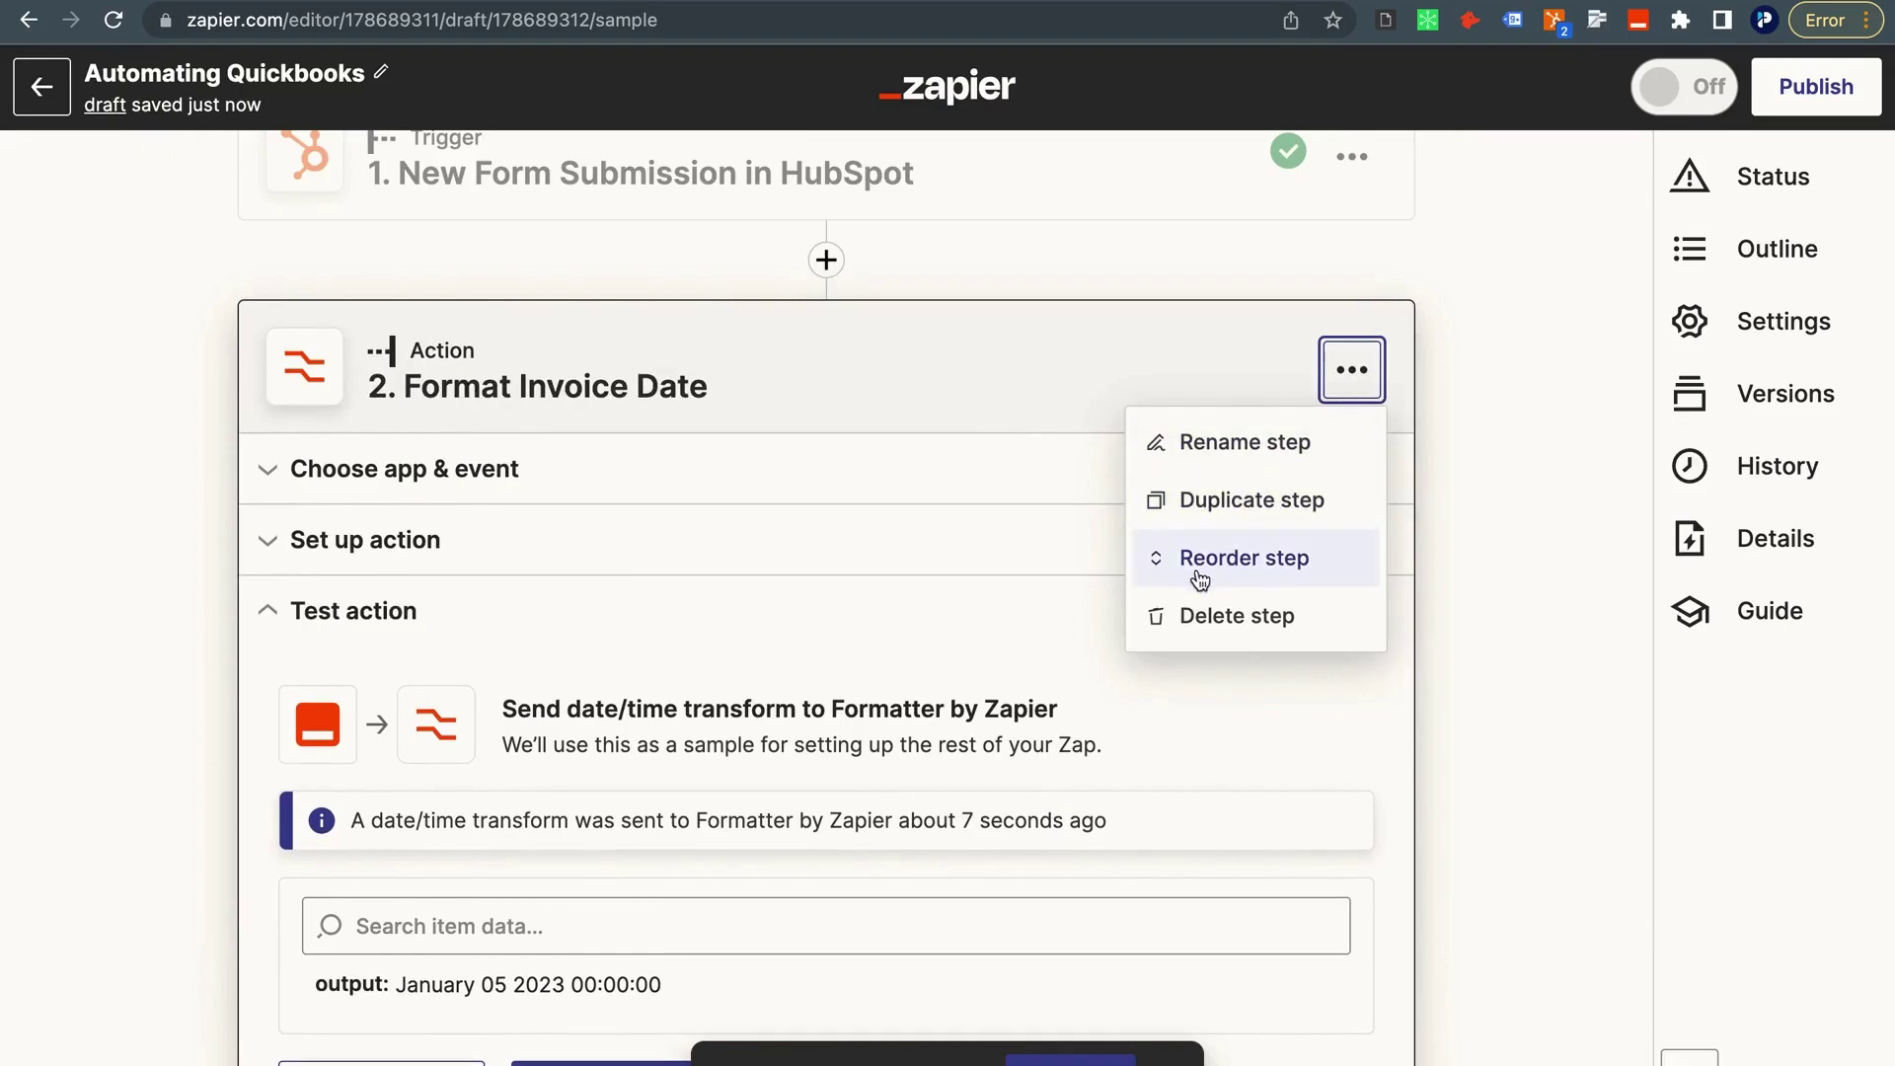
Duplicate the date step and rename the copy 'Format Invoice Due Date'.
{"action": "left_click", "coordinate": [1192, 501]}
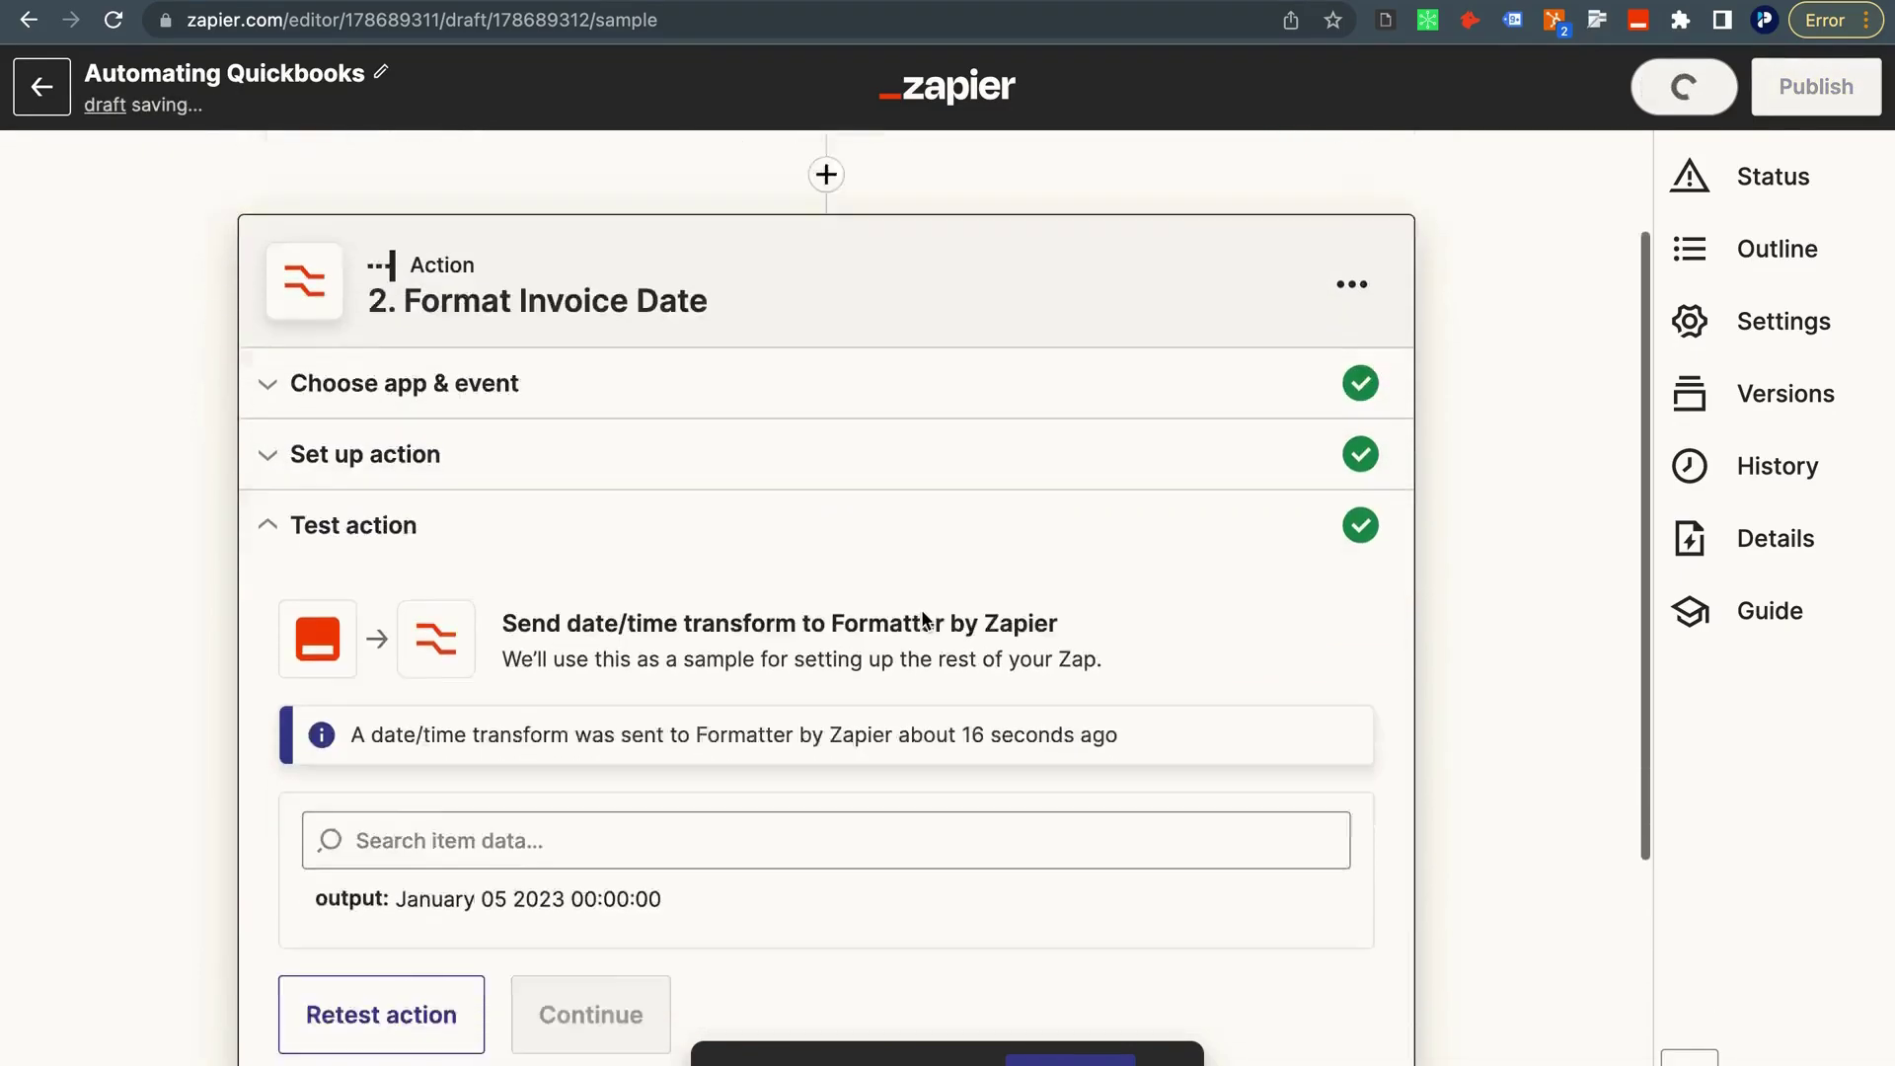
{"action": "left_click", "coordinate": [760, 855]}
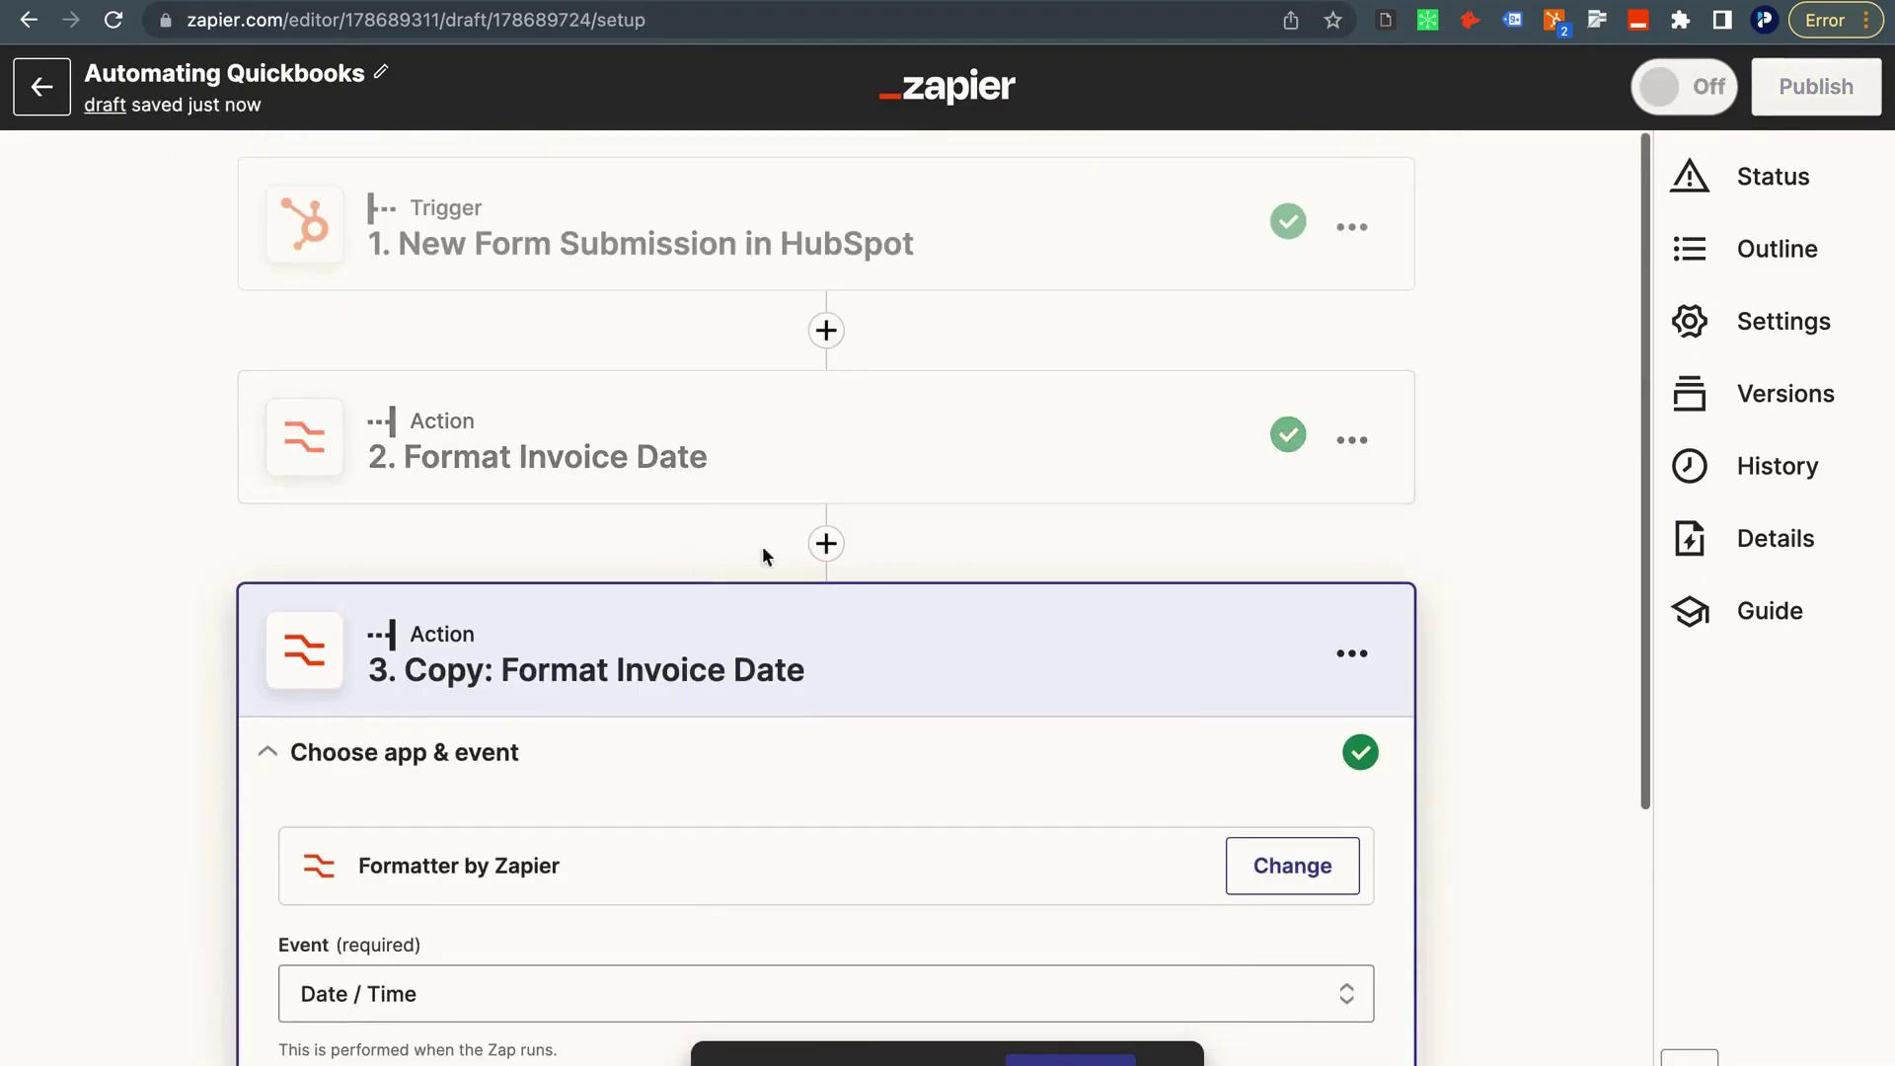
{"action": "left_click", "coordinate": [1374, 653]}
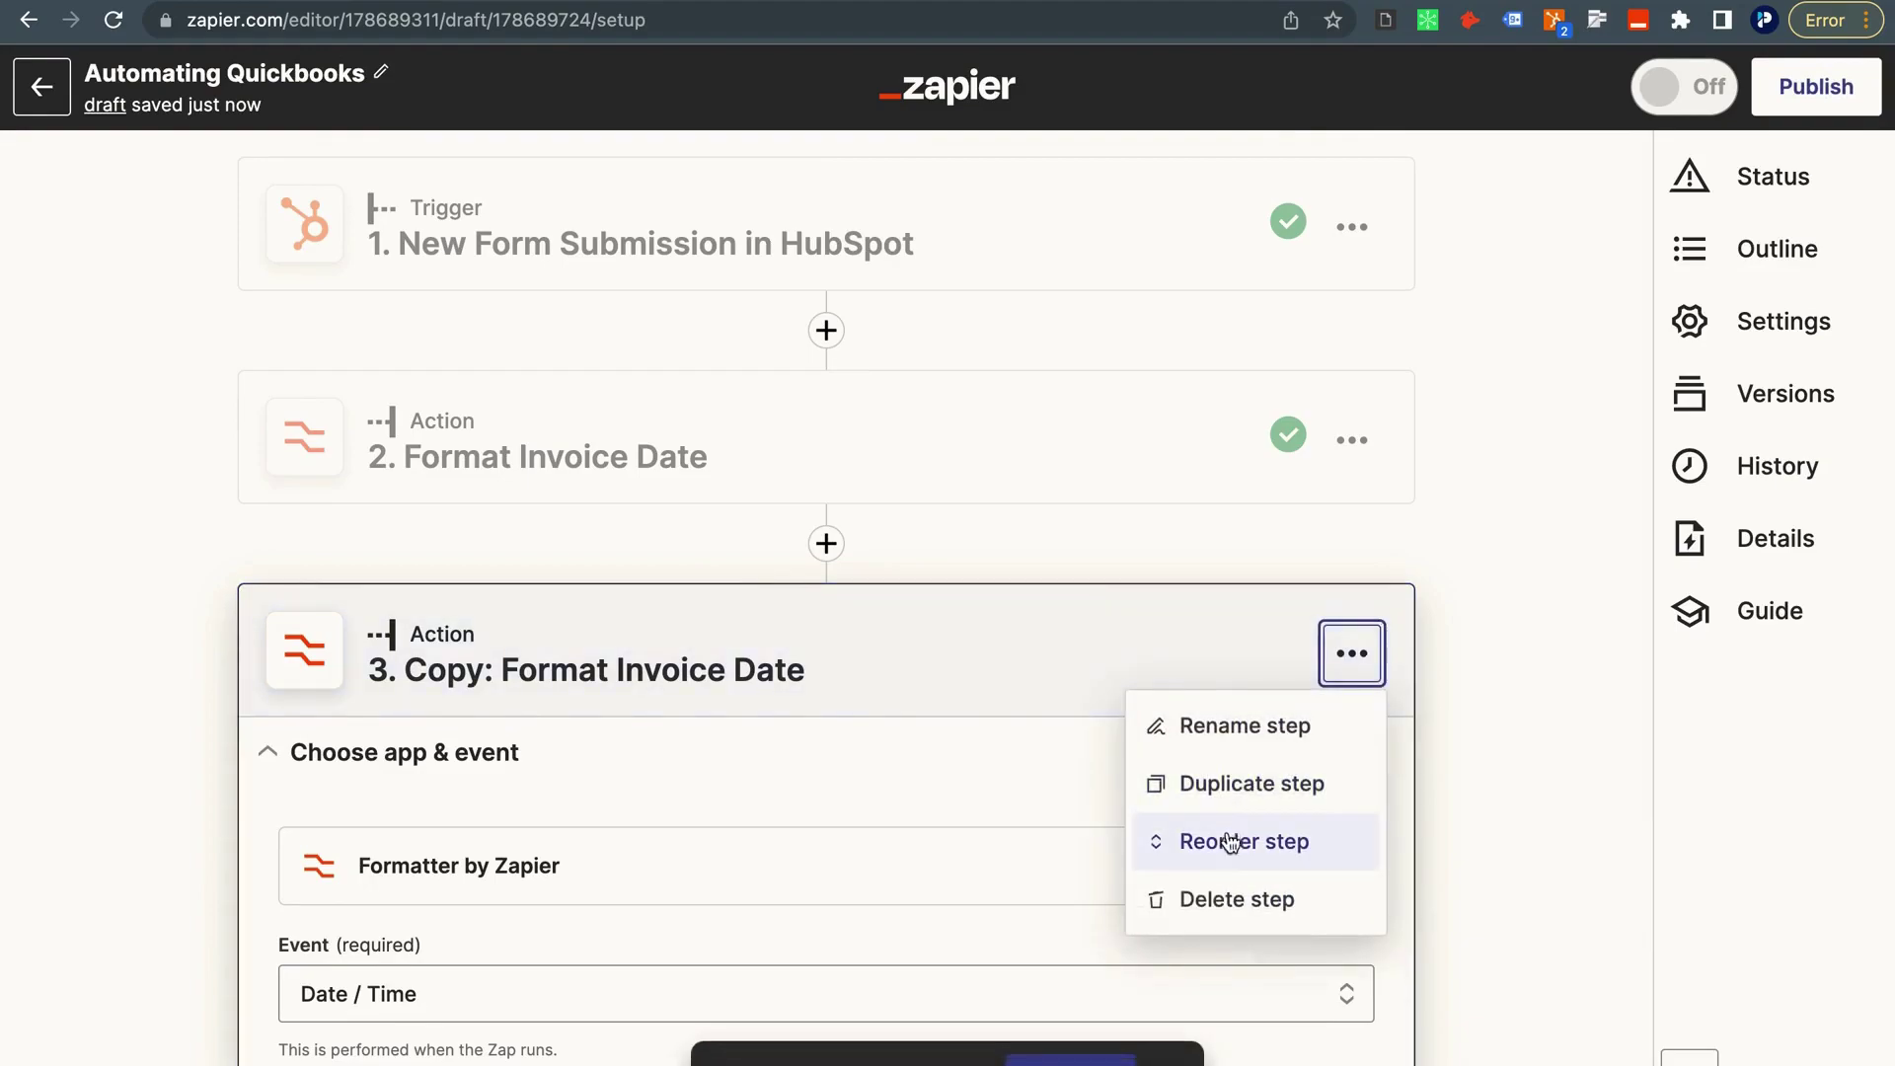
{"action": "left_click", "coordinate": [1145, 725]}
{"action": "key", "text": "Right"}
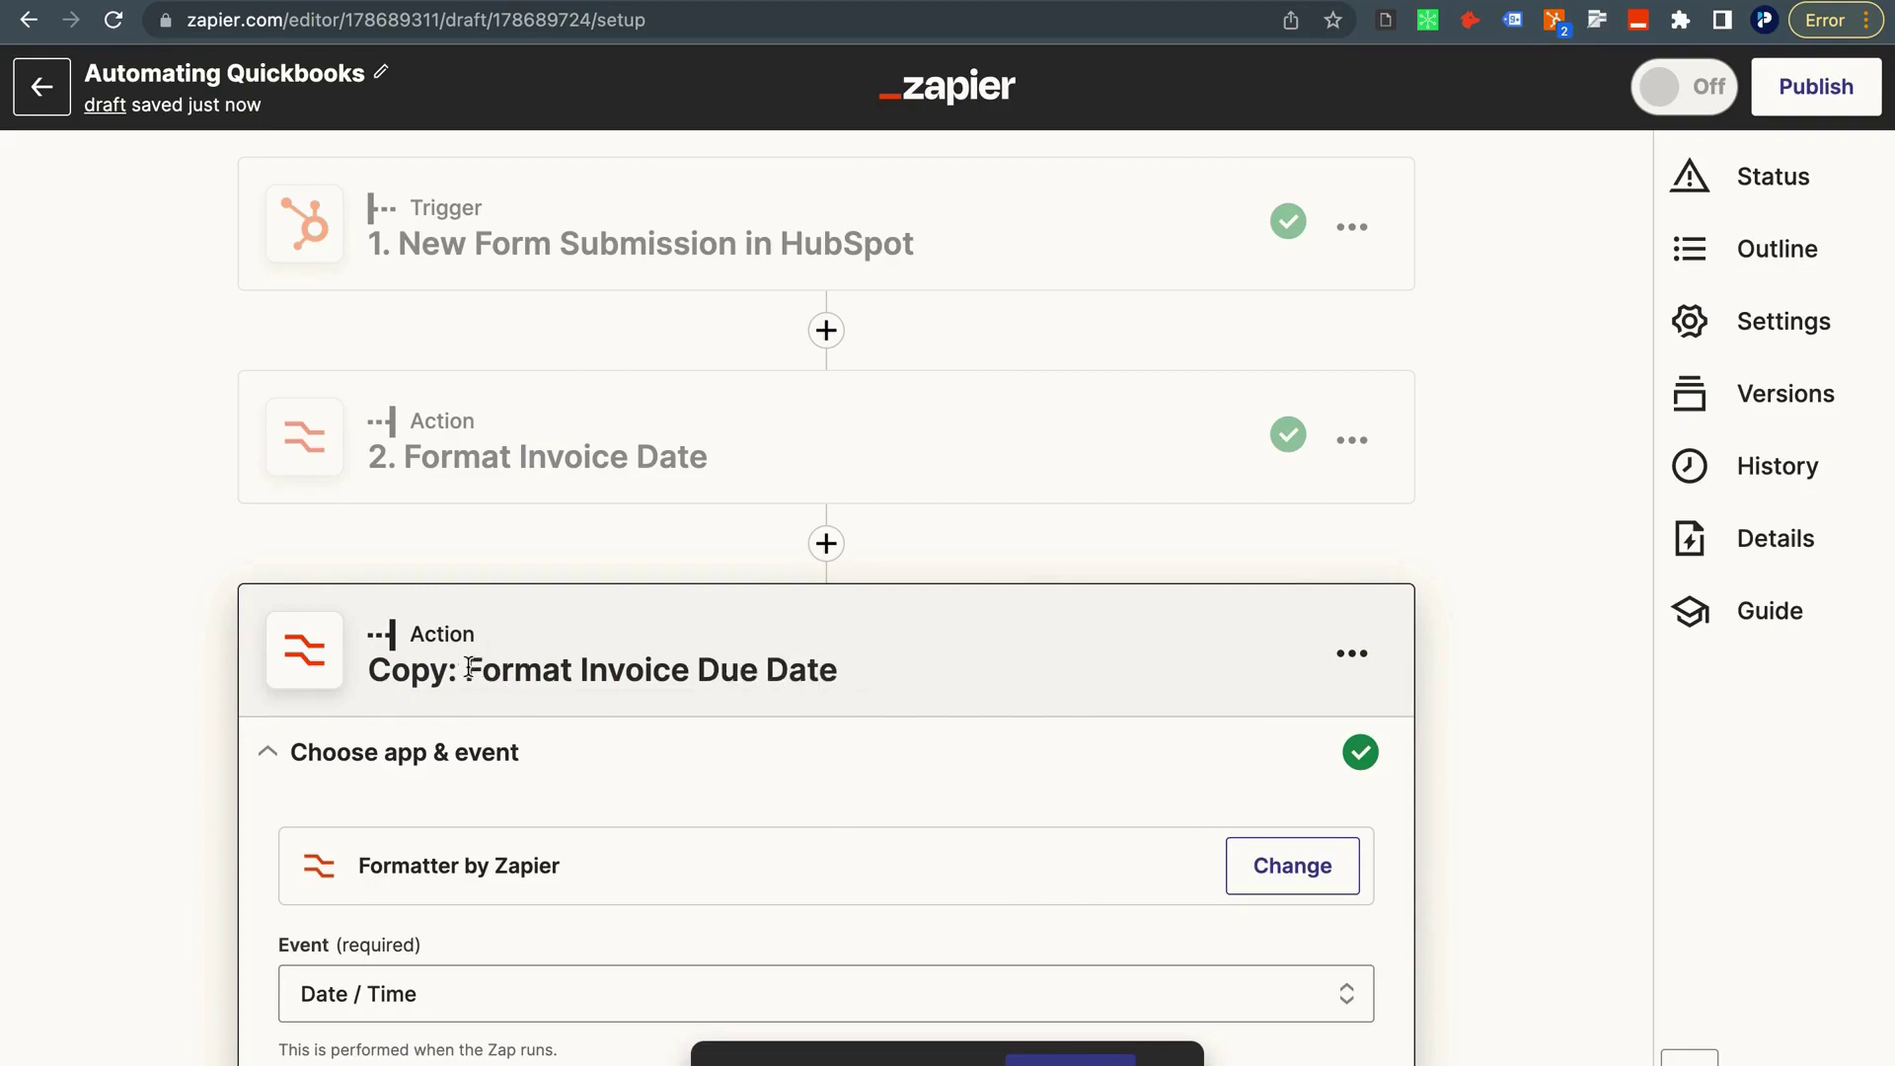
{"action": "key", "text": "BackSpace"}
{"action": "key", "text": "BackSpace"}
{"action": "key", "text": "BackSpace"}
{"action": "key", "text": "BackSpace"}
{"action": "key", "text": "BackSpace"}
{"action": "key", "text": "BackSpace"}
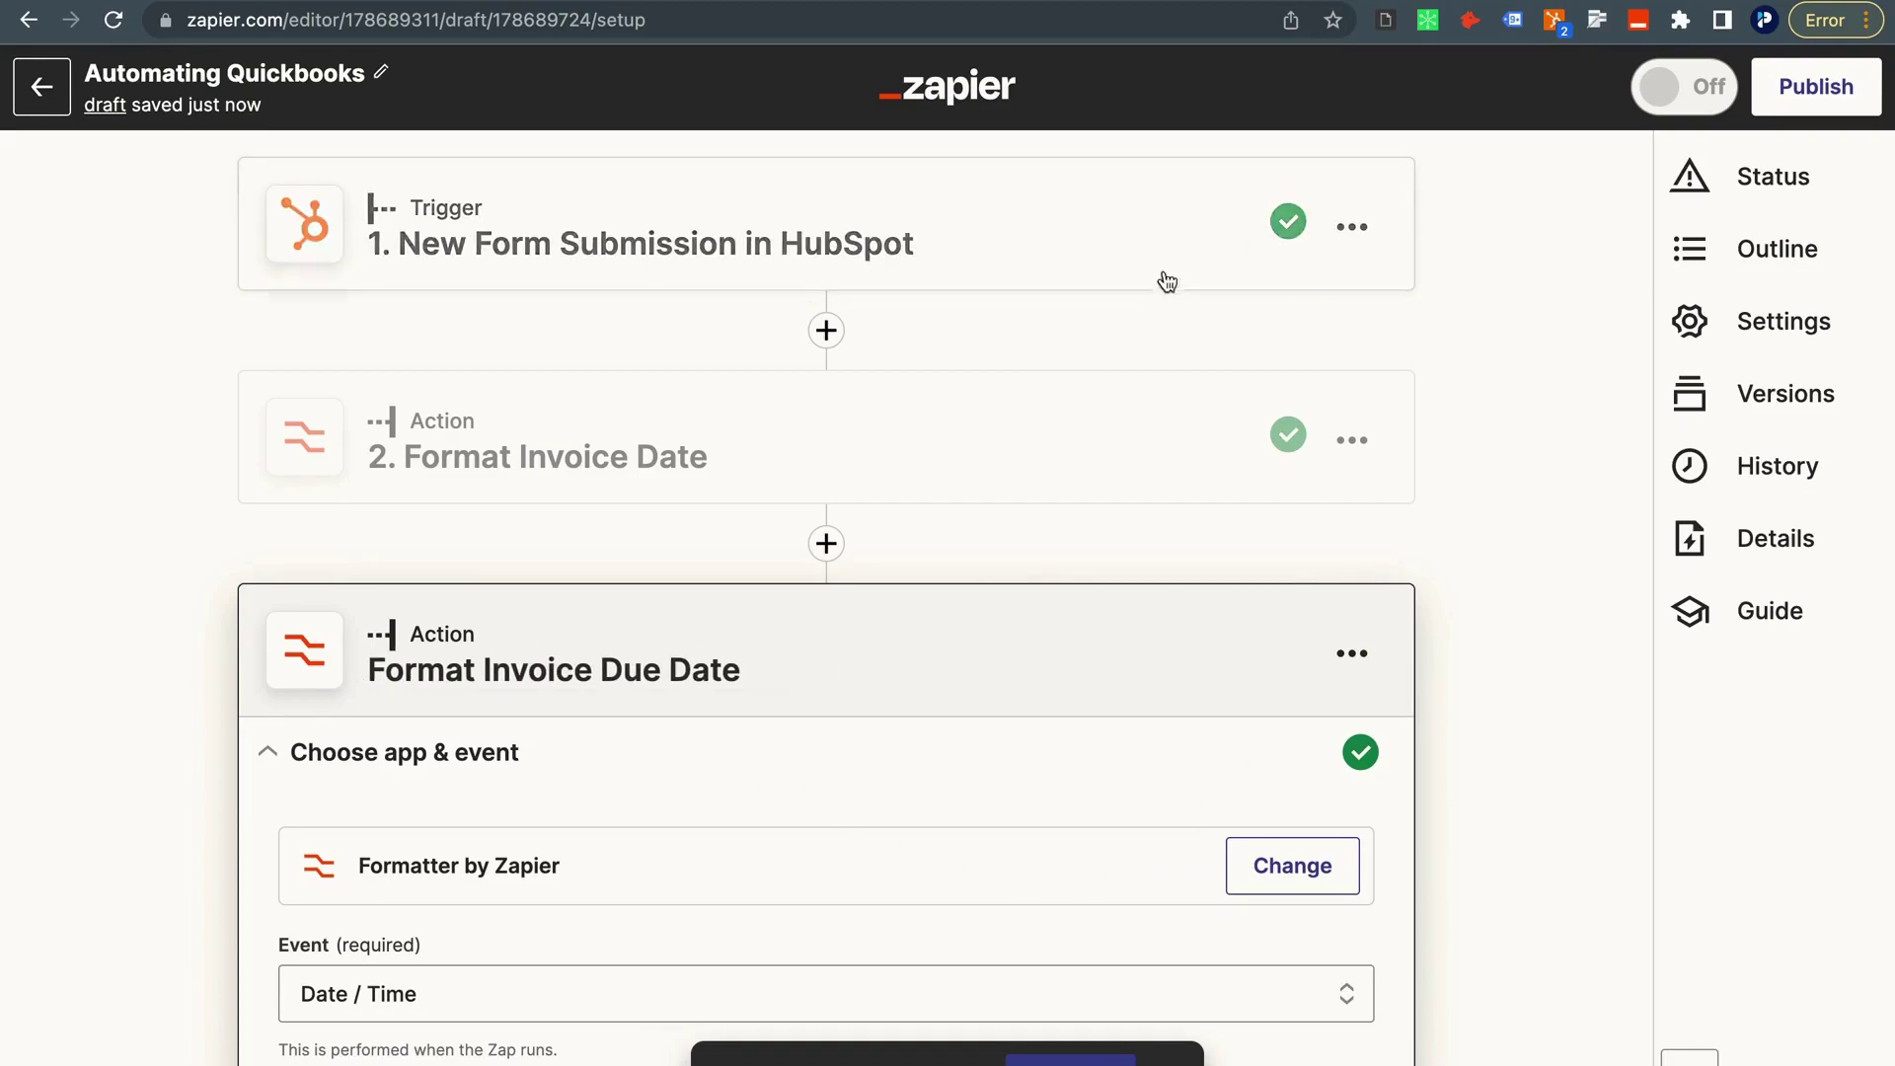
{"action": "scroll", "coordinate": [1104, 503], "scroll_direction": "down", "scroll_amount": 5}
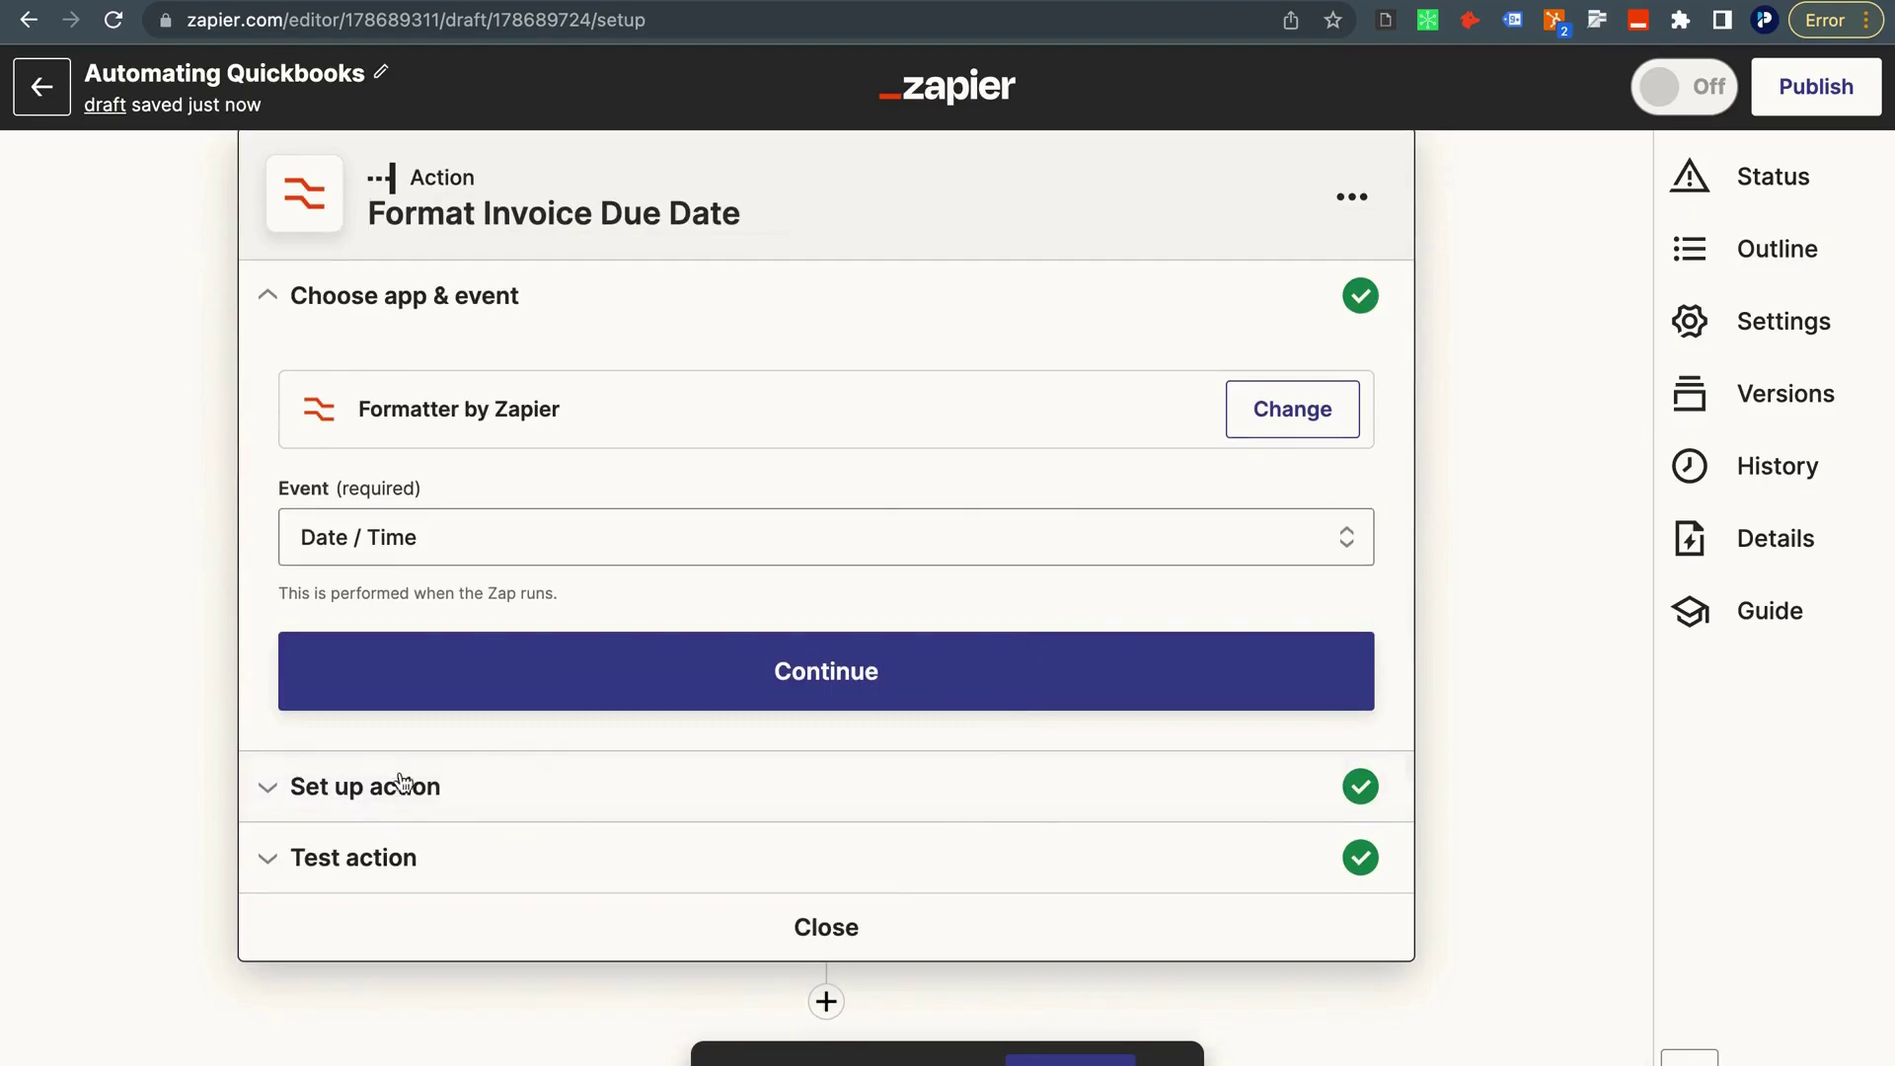
Replace the copied step's input with the HubSpot Due Date field.
{"action": "left_click", "coordinate": [496, 696]}
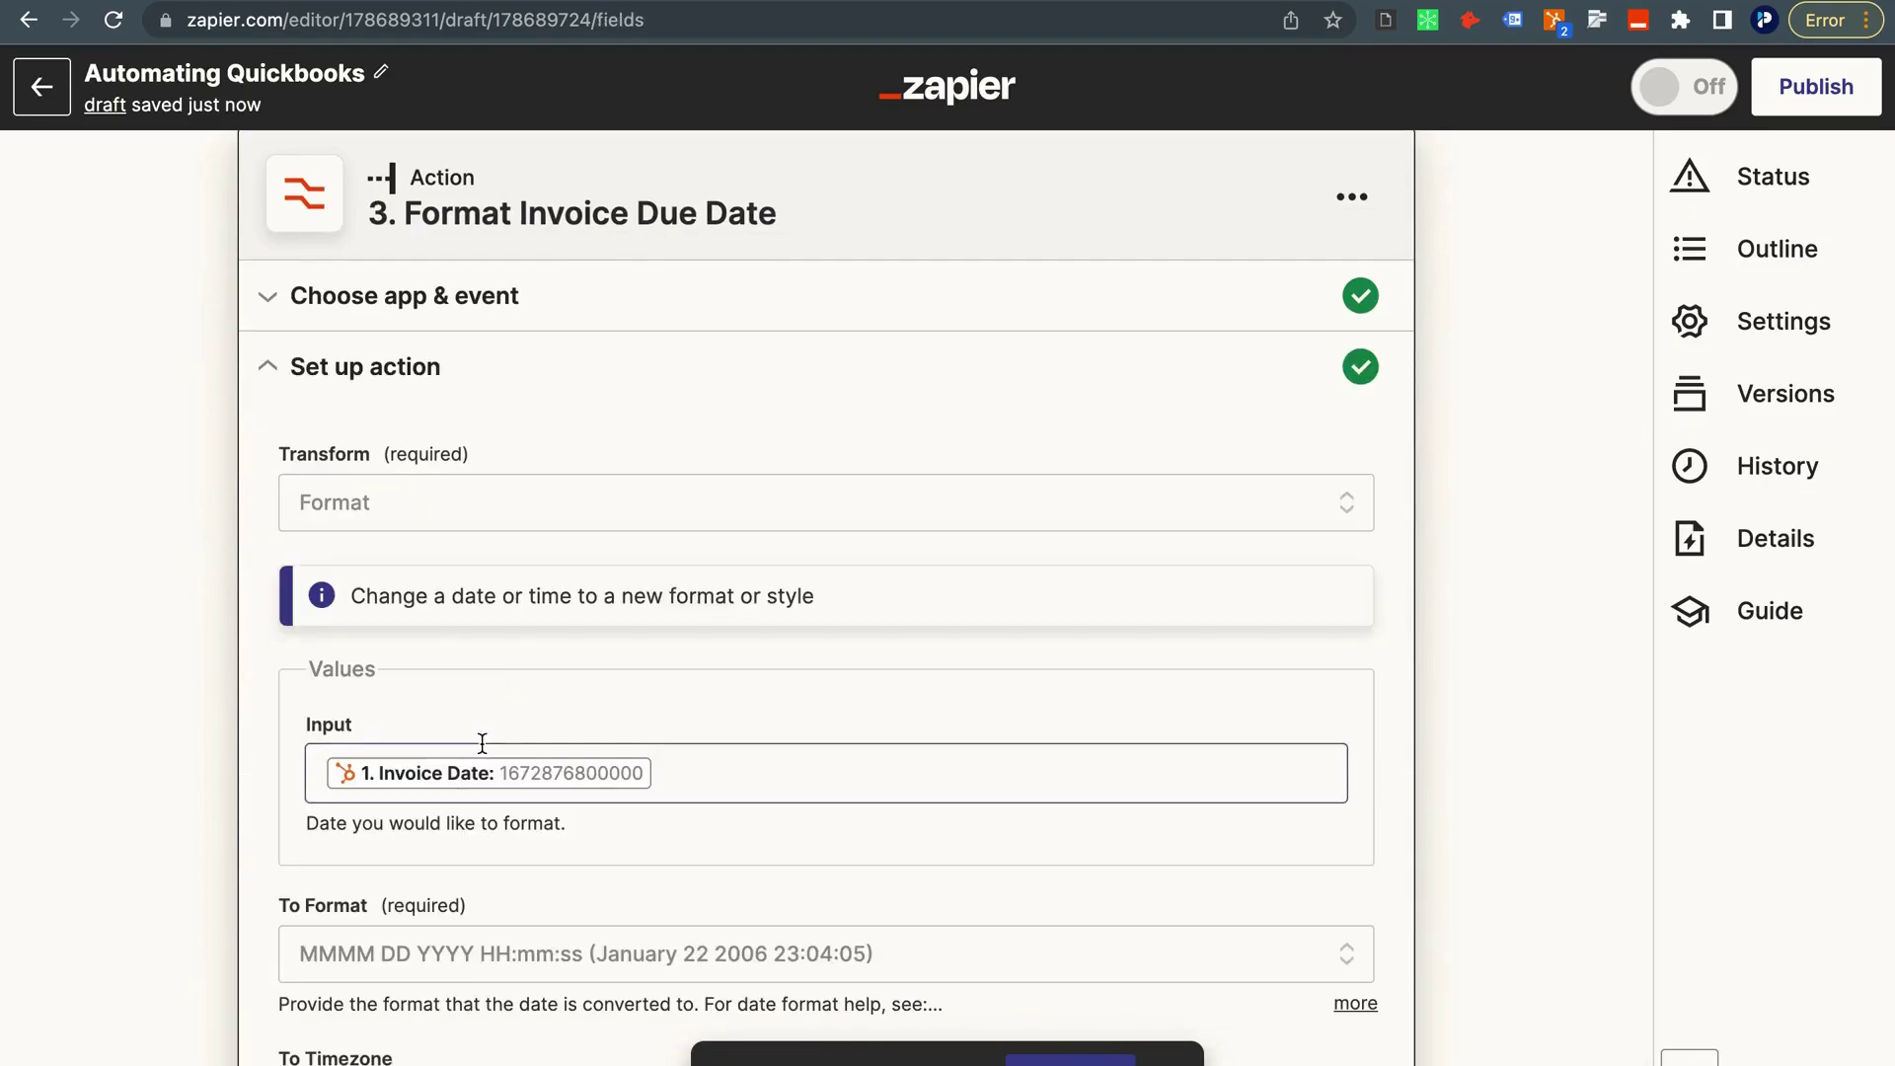
{"action": "left_click", "coordinate": [710, 766]}
{"action": "key", "text": "BackSpace"}
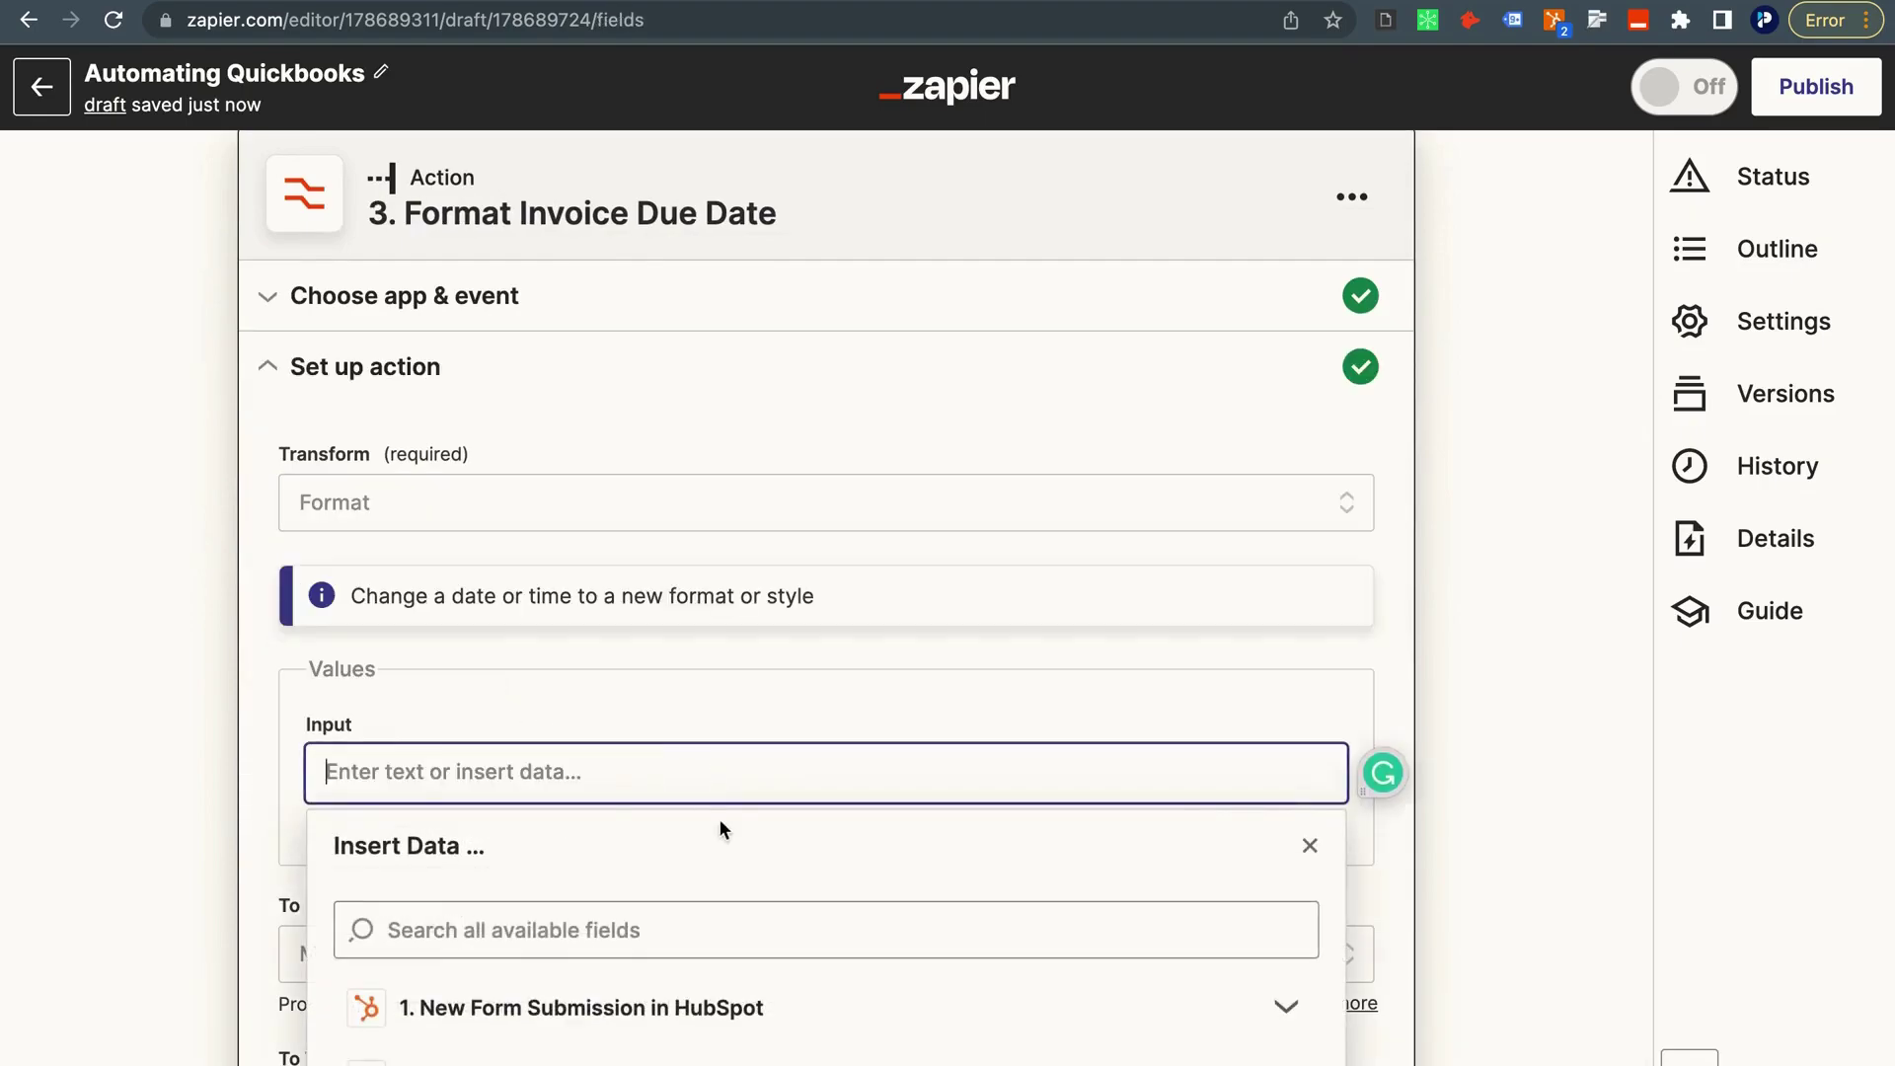
{"action": "scroll", "coordinate": [714, 829], "scroll_direction": "down", "scroll_amount": 3}
{"action": "left_click", "coordinate": [579, 777]}
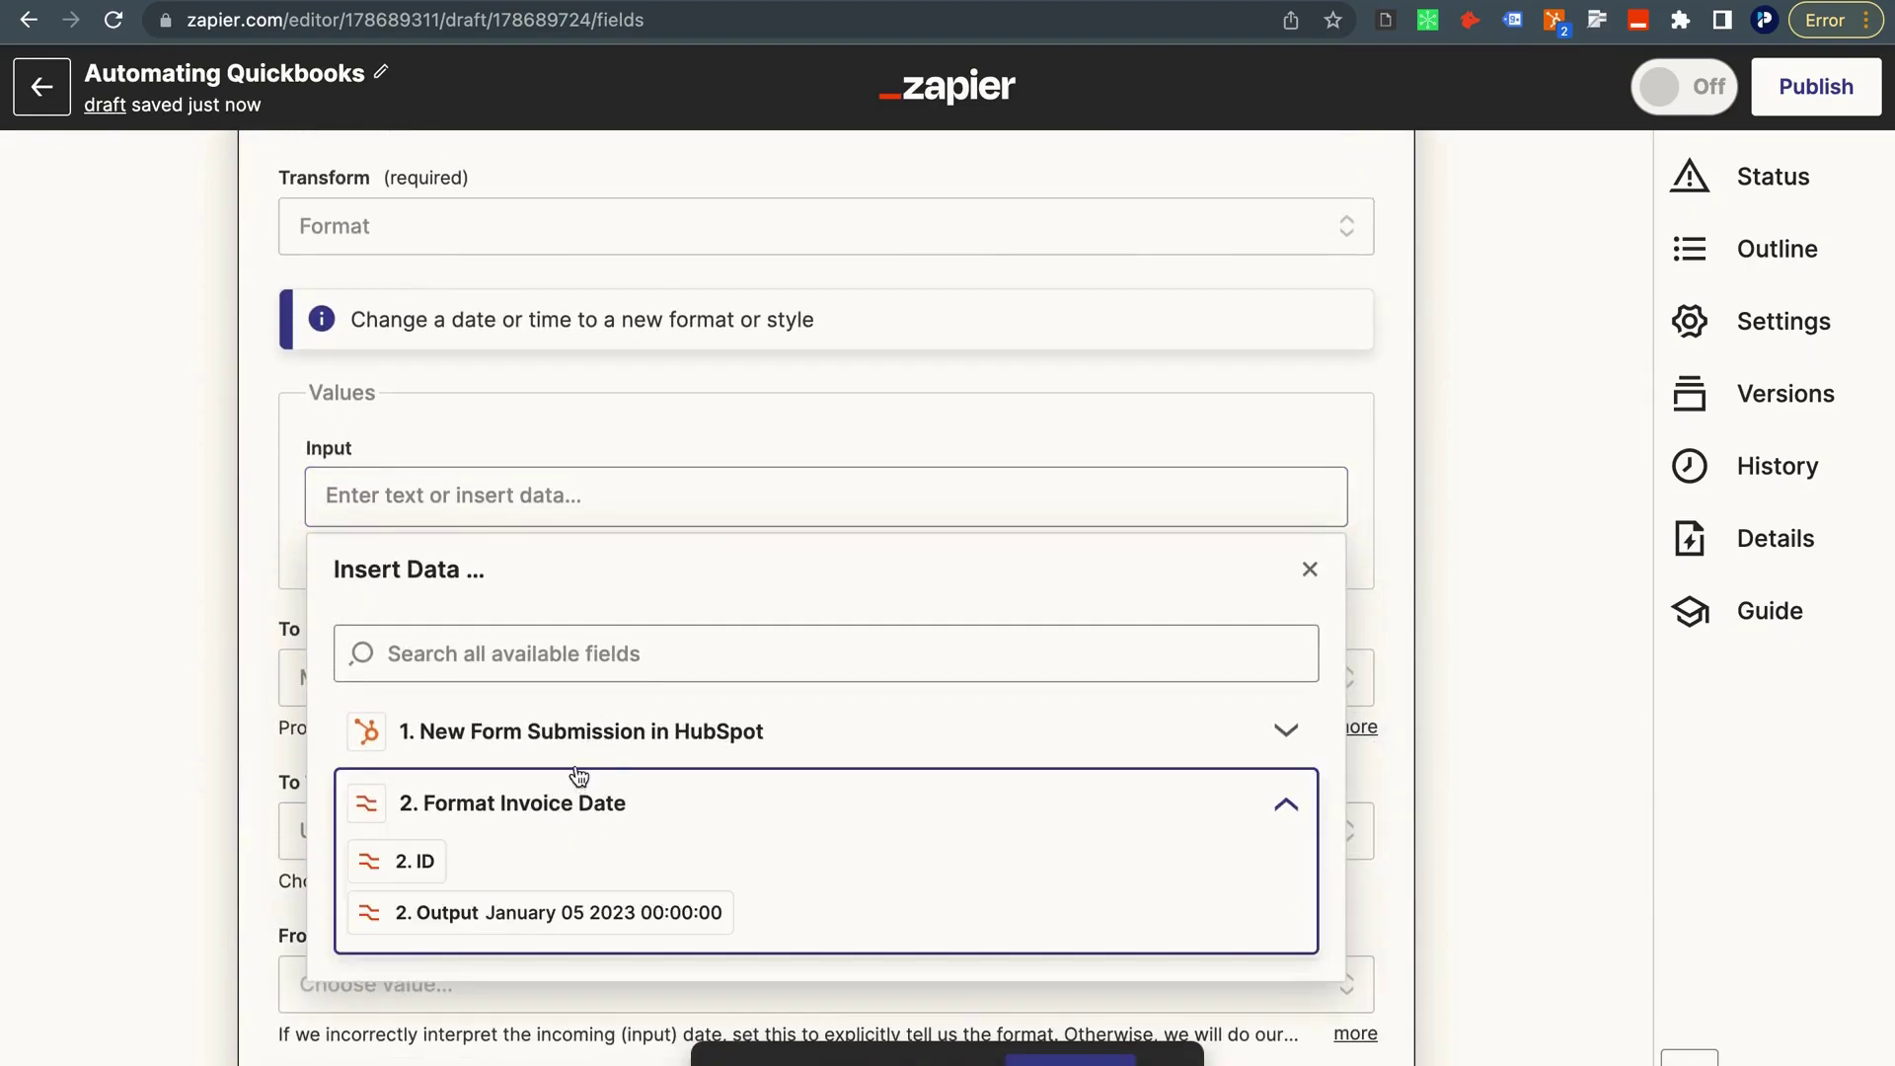
{"action": "left_click", "coordinate": [587, 745]}
{"action": "left_click", "coordinate": [512, 959]}
{"action": "scroll", "coordinate": [511, 968], "scroll_direction": "down", "scroll_amount": 2}
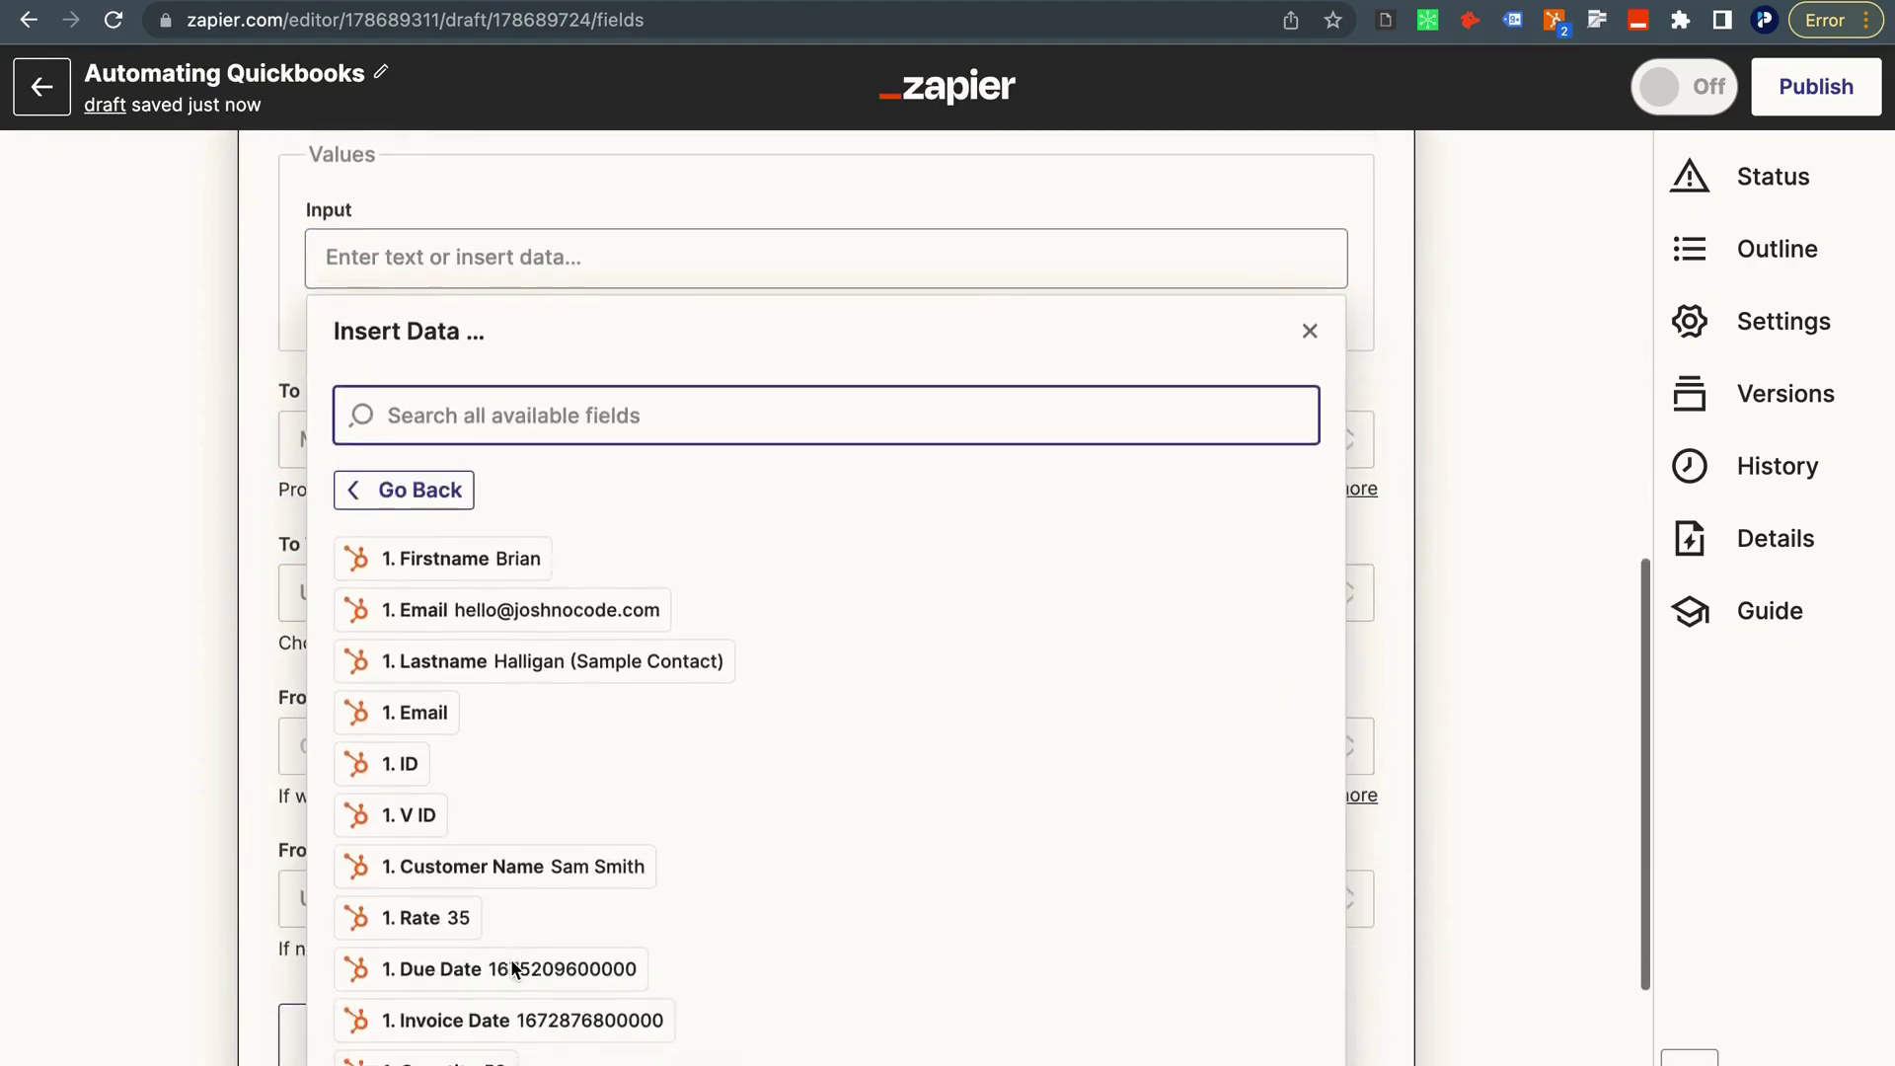
{"action": "left_click", "coordinate": [511, 967]}
{"action": "left_click", "coordinate": [186, 491]}
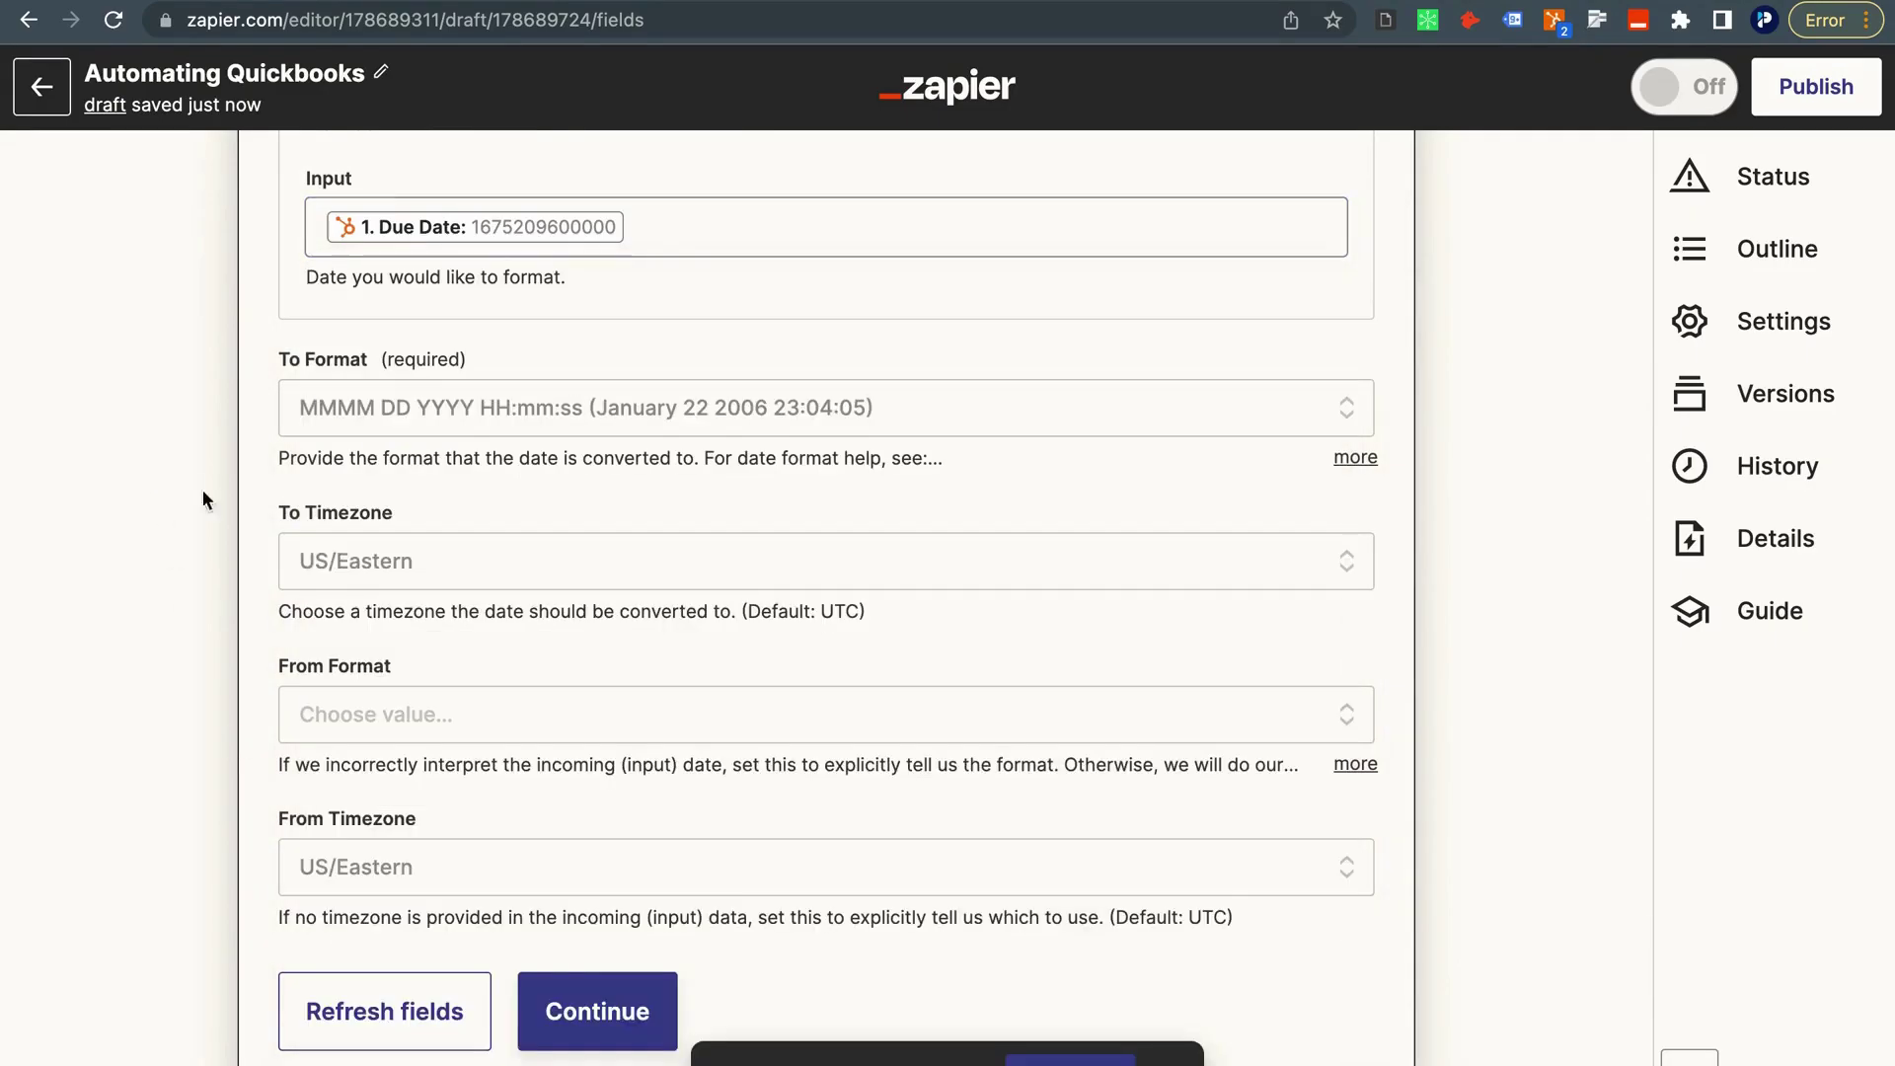
Retest the due date step, producing February 01 2023 00:00:00.
{"action": "scroll", "coordinate": [350, 646], "scroll_direction": "up", "scroll_amount": 1}
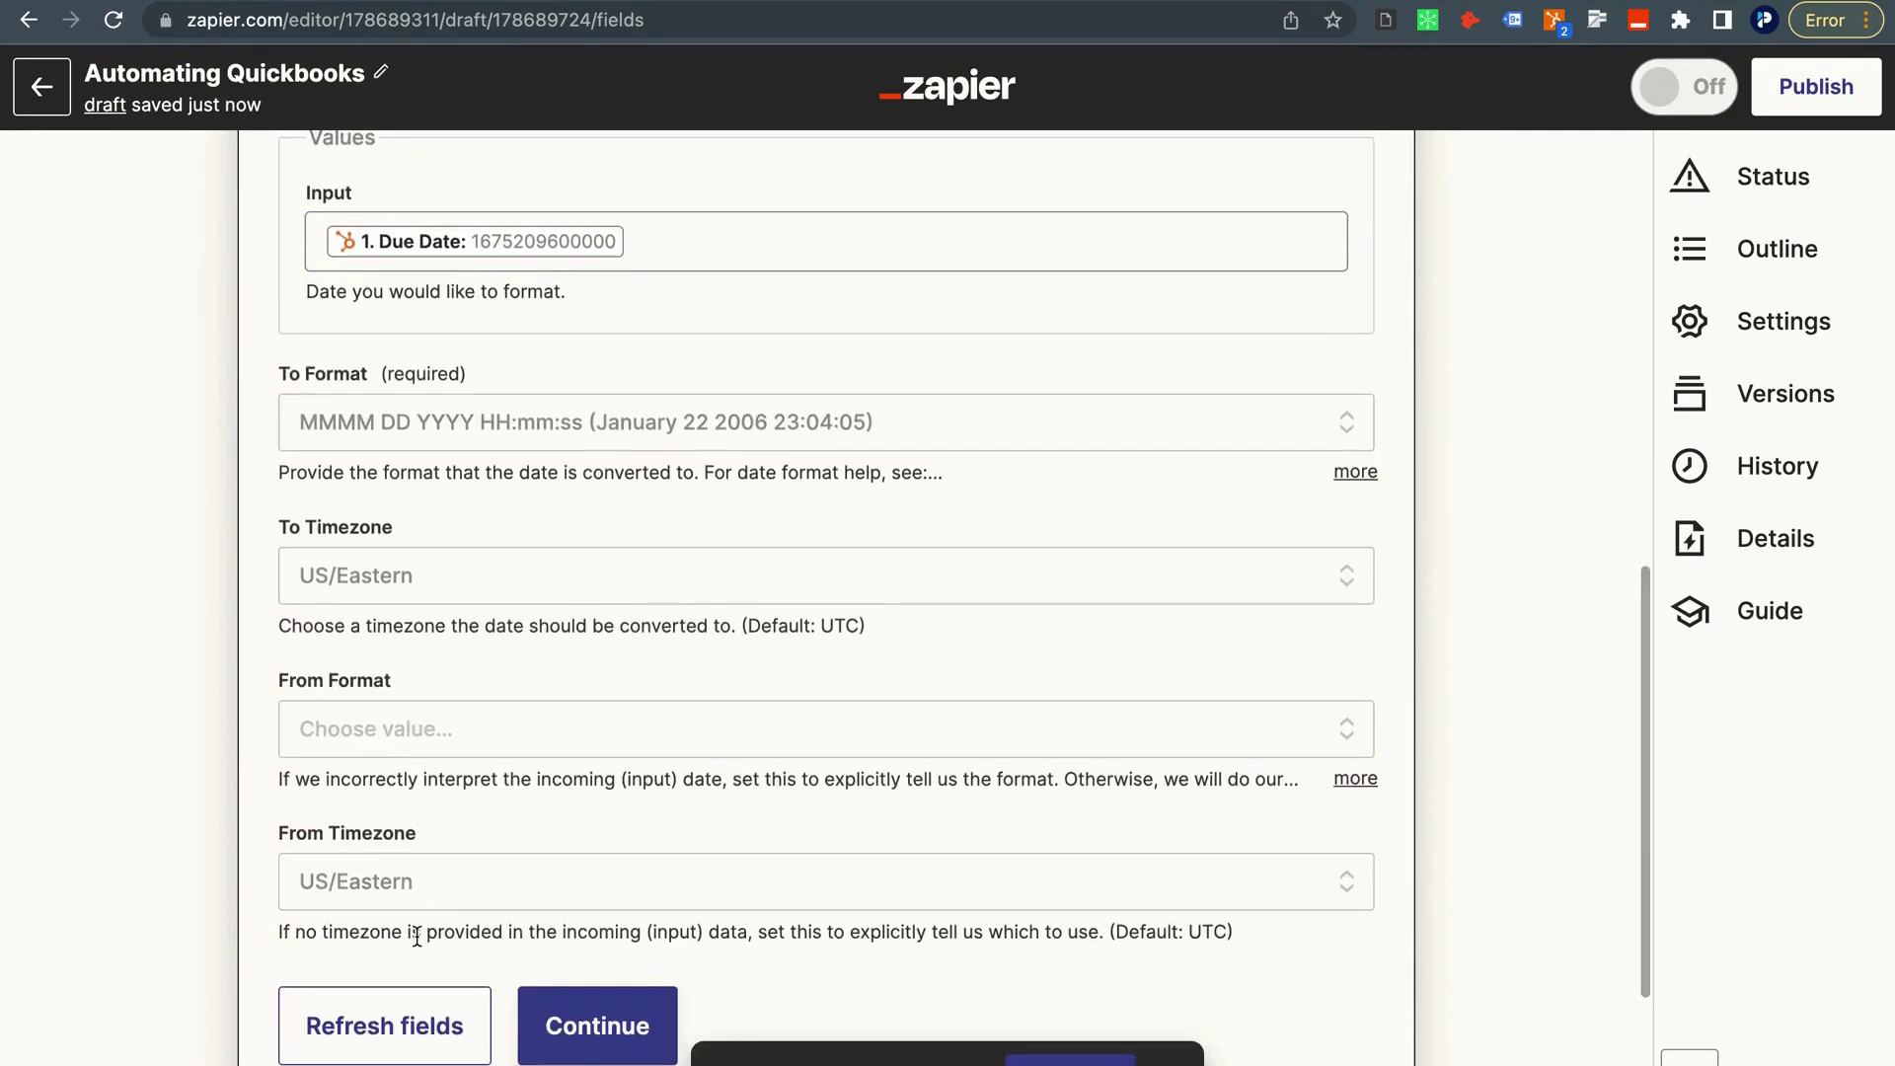
{"action": "left_click", "coordinate": [597, 1021]}
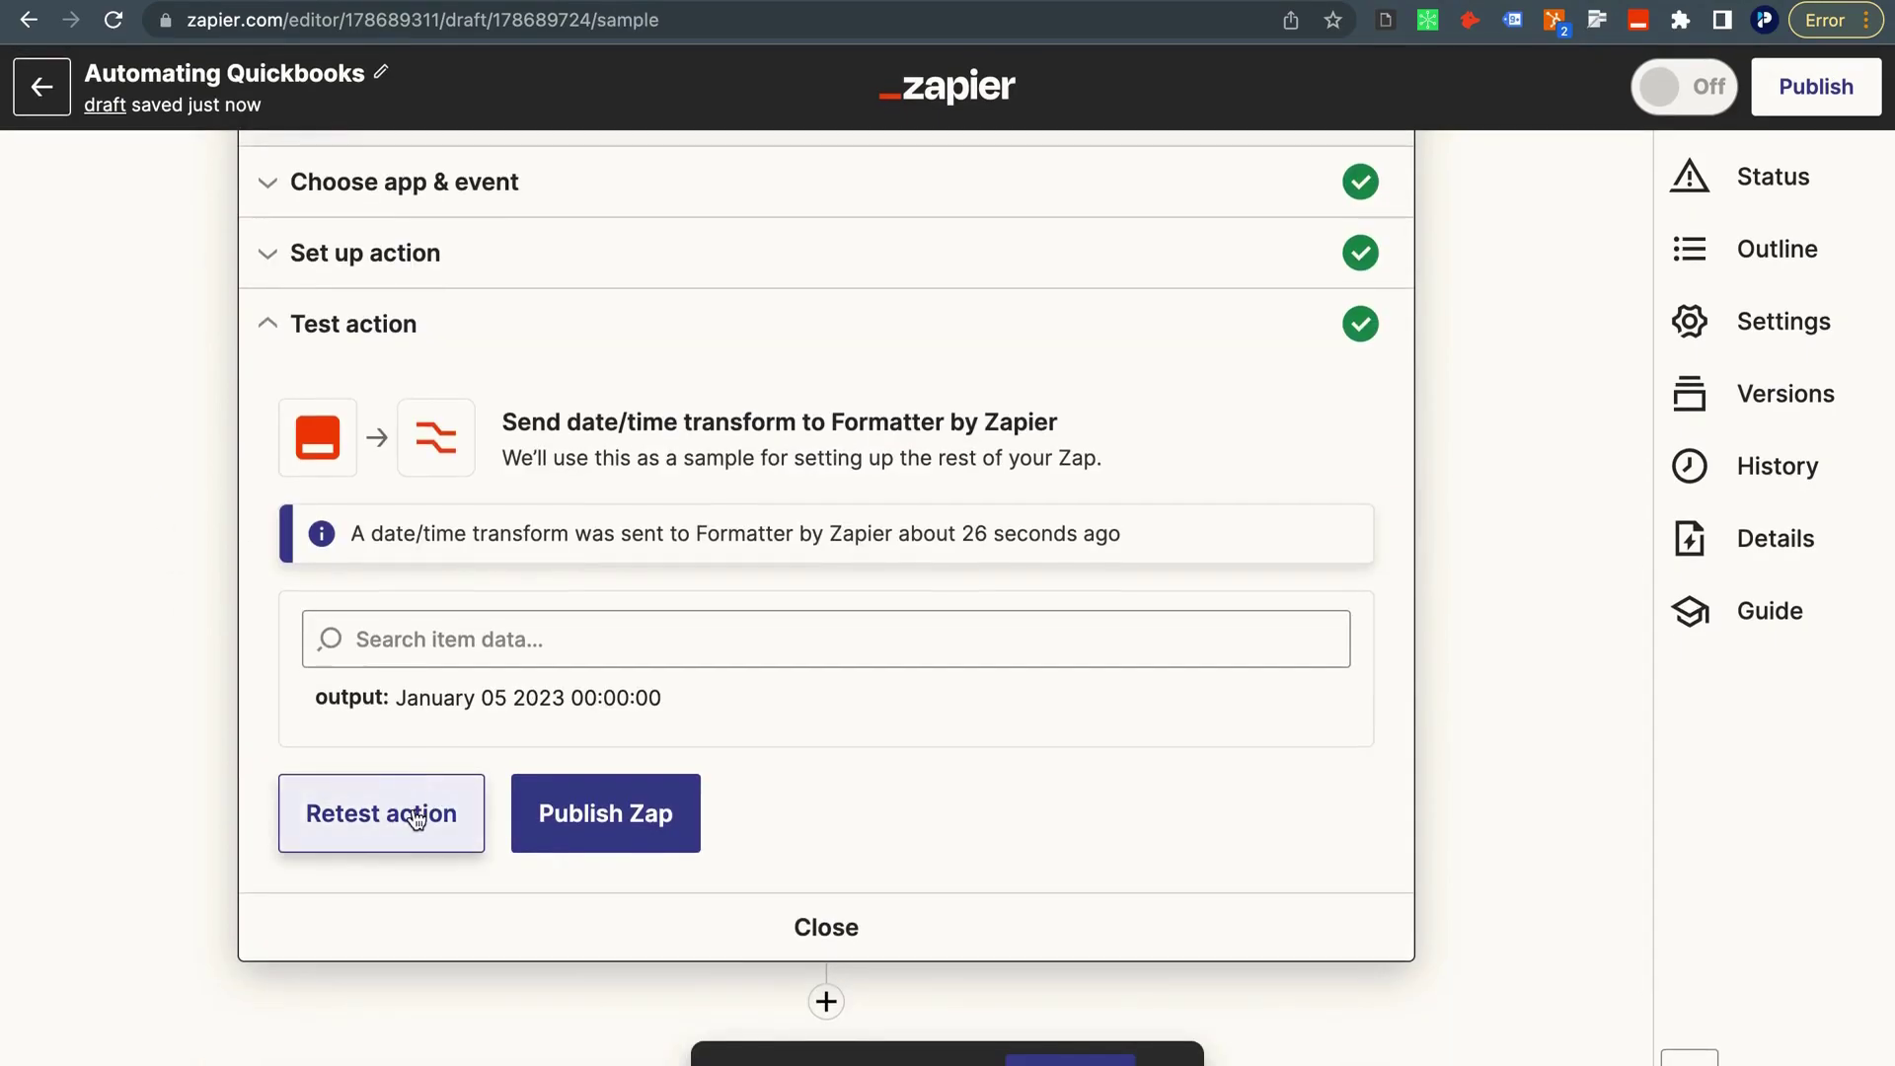
{"action": "left_click", "coordinate": [414, 814]}
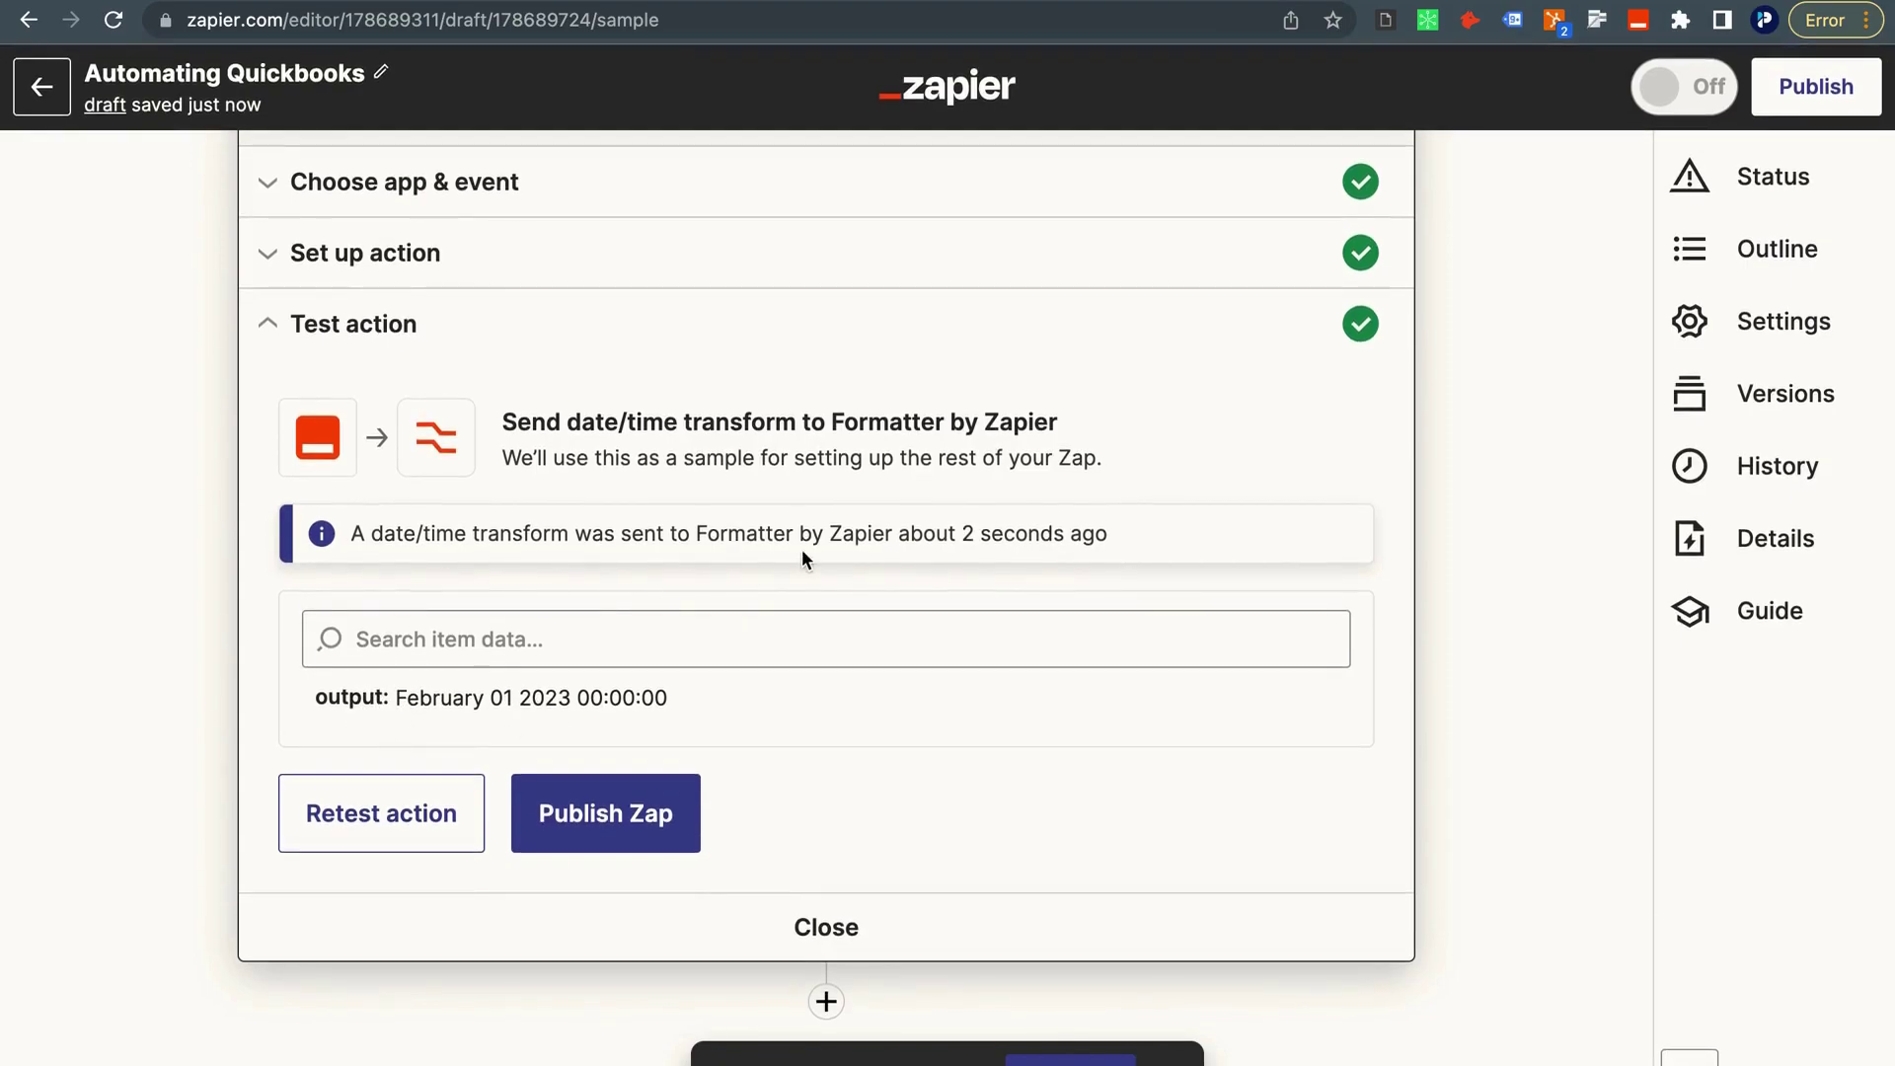
{"action": "scroll", "coordinate": [987, 474], "scroll_direction": "up", "scroll_amount": 3}
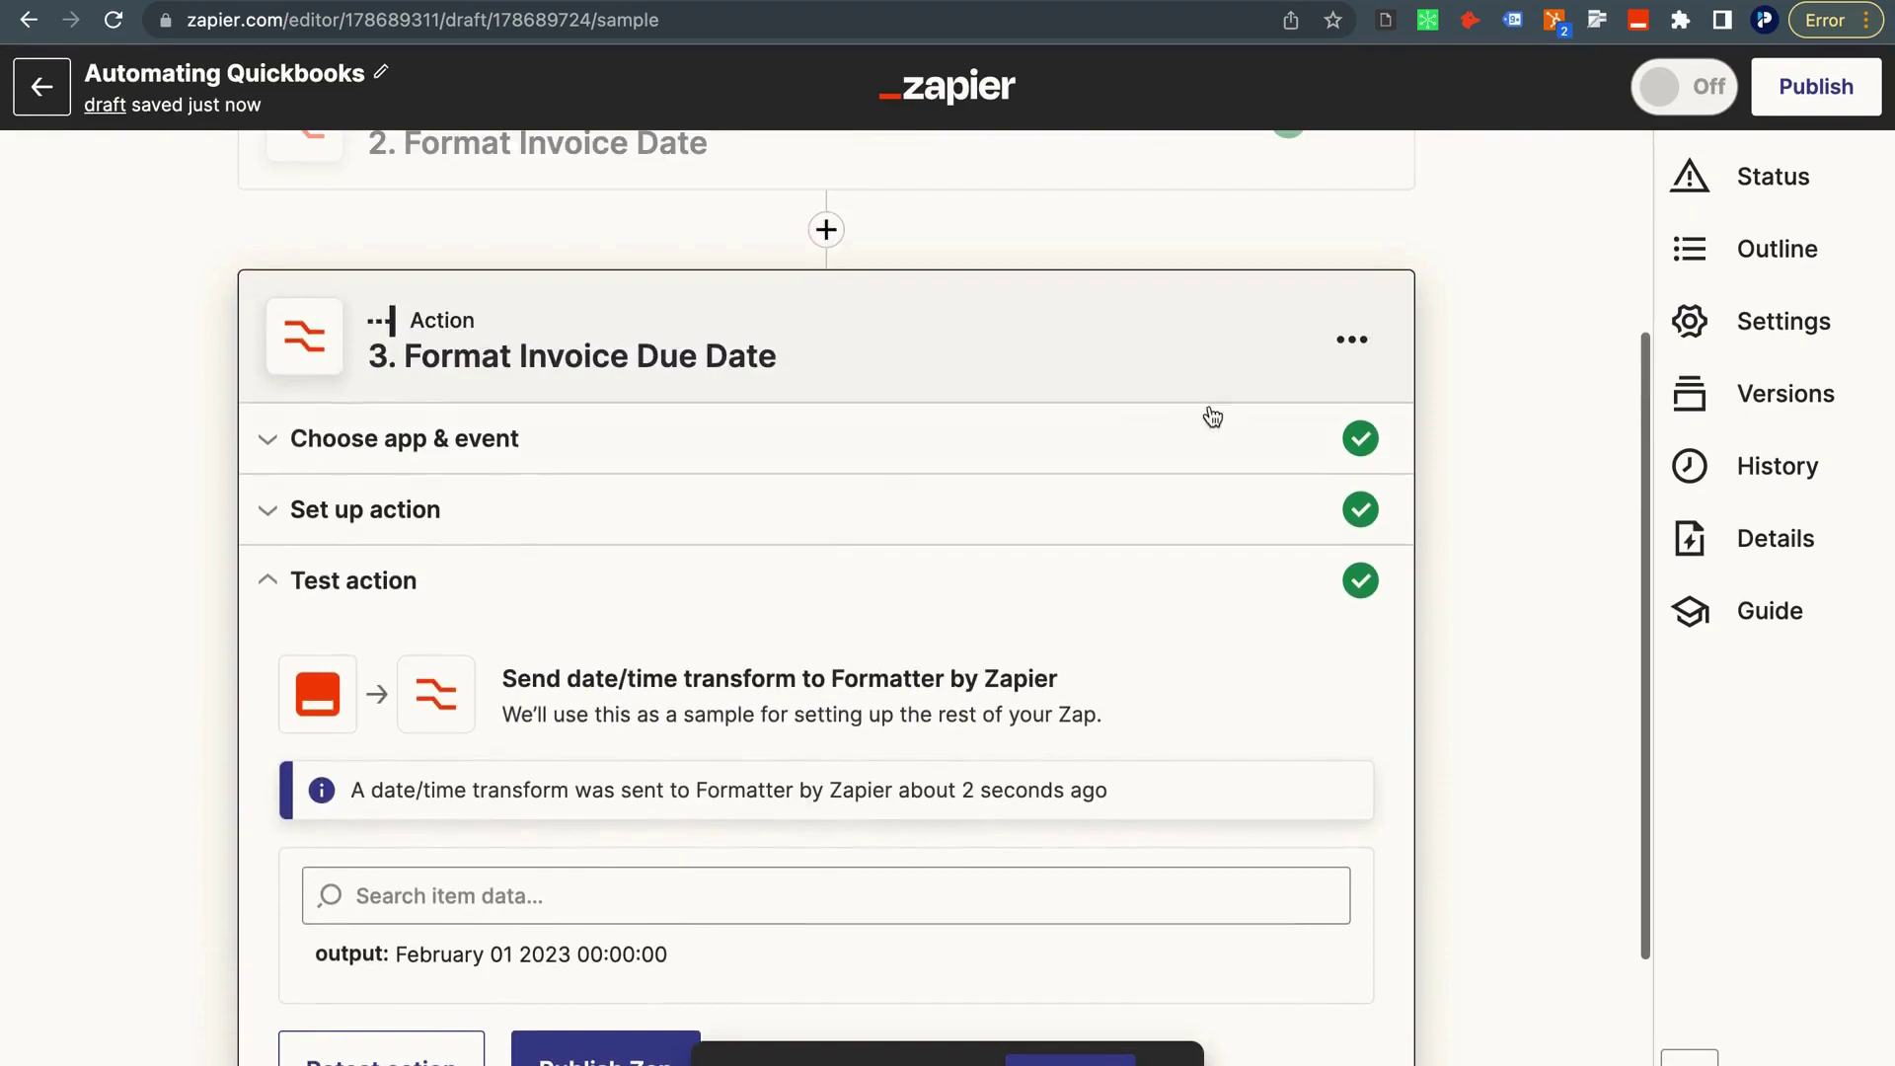
Duplicate the Format Invoice Due Date step and title the copy Format Service Date.
{"action": "left_click", "coordinate": [1367, 341]}
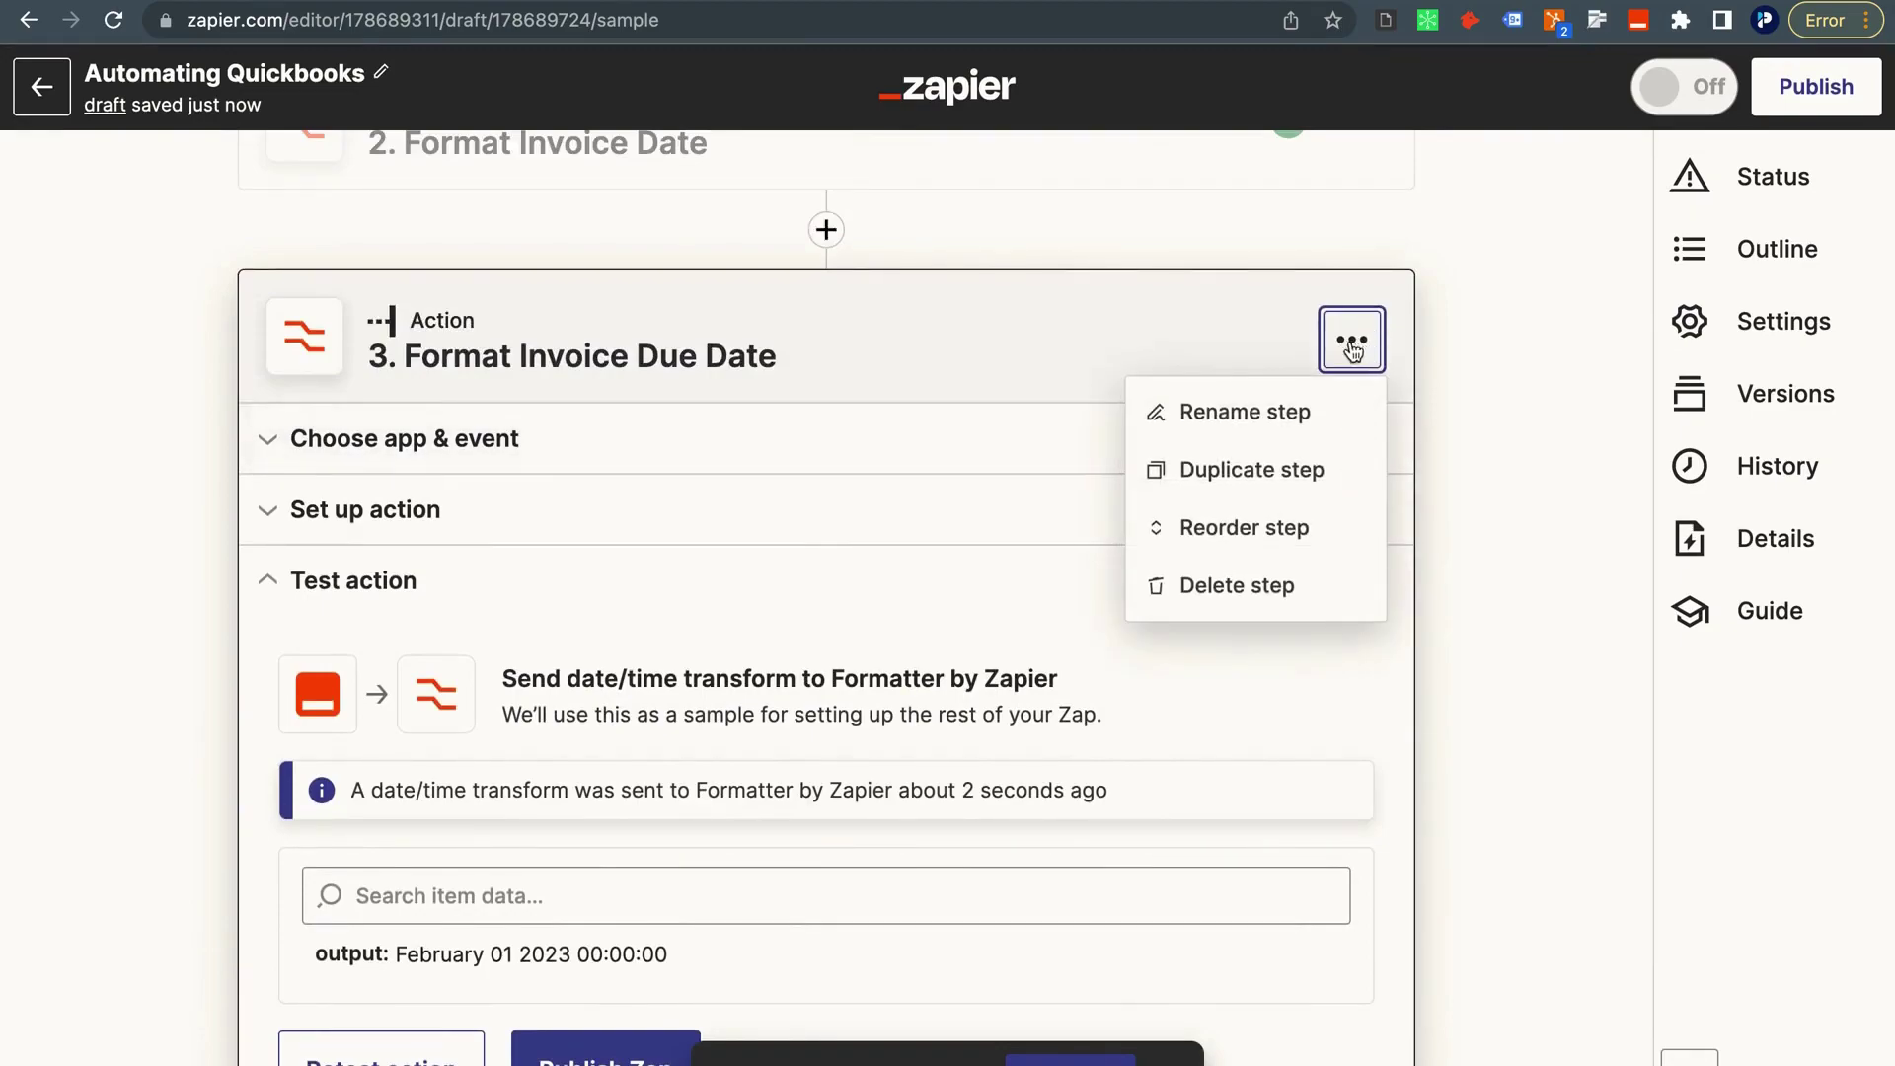
{"action": "left_click", "coordinate": [1168, 487]}
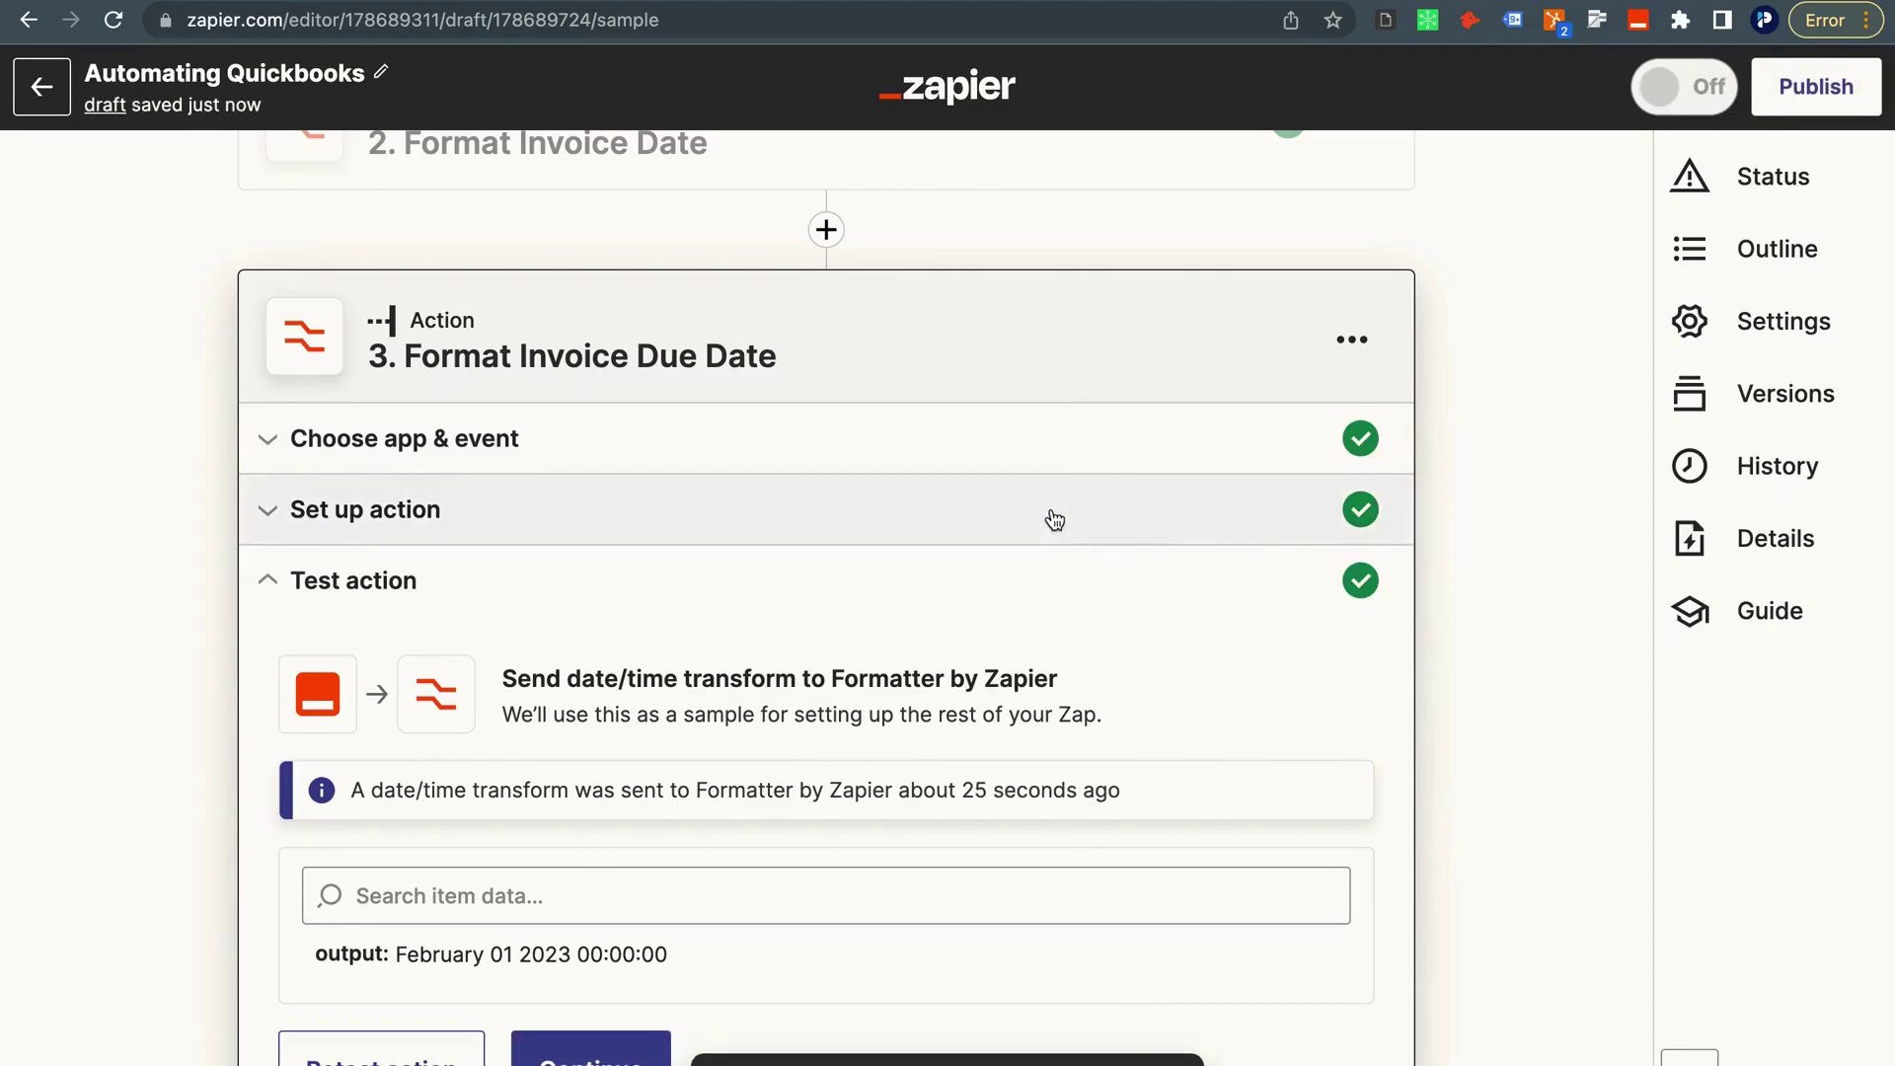
{"action": "left_click", "coordinate": [1360, 331]}
{"action": "left_click", "coordinate": [1215, 423]}
{"action": "key", "text": "Right"}
{"action": "left_click_drag", "start_coordinate": [778, 361], "coordinate": [532, 362]}
{"action": "type", "text": "S"}
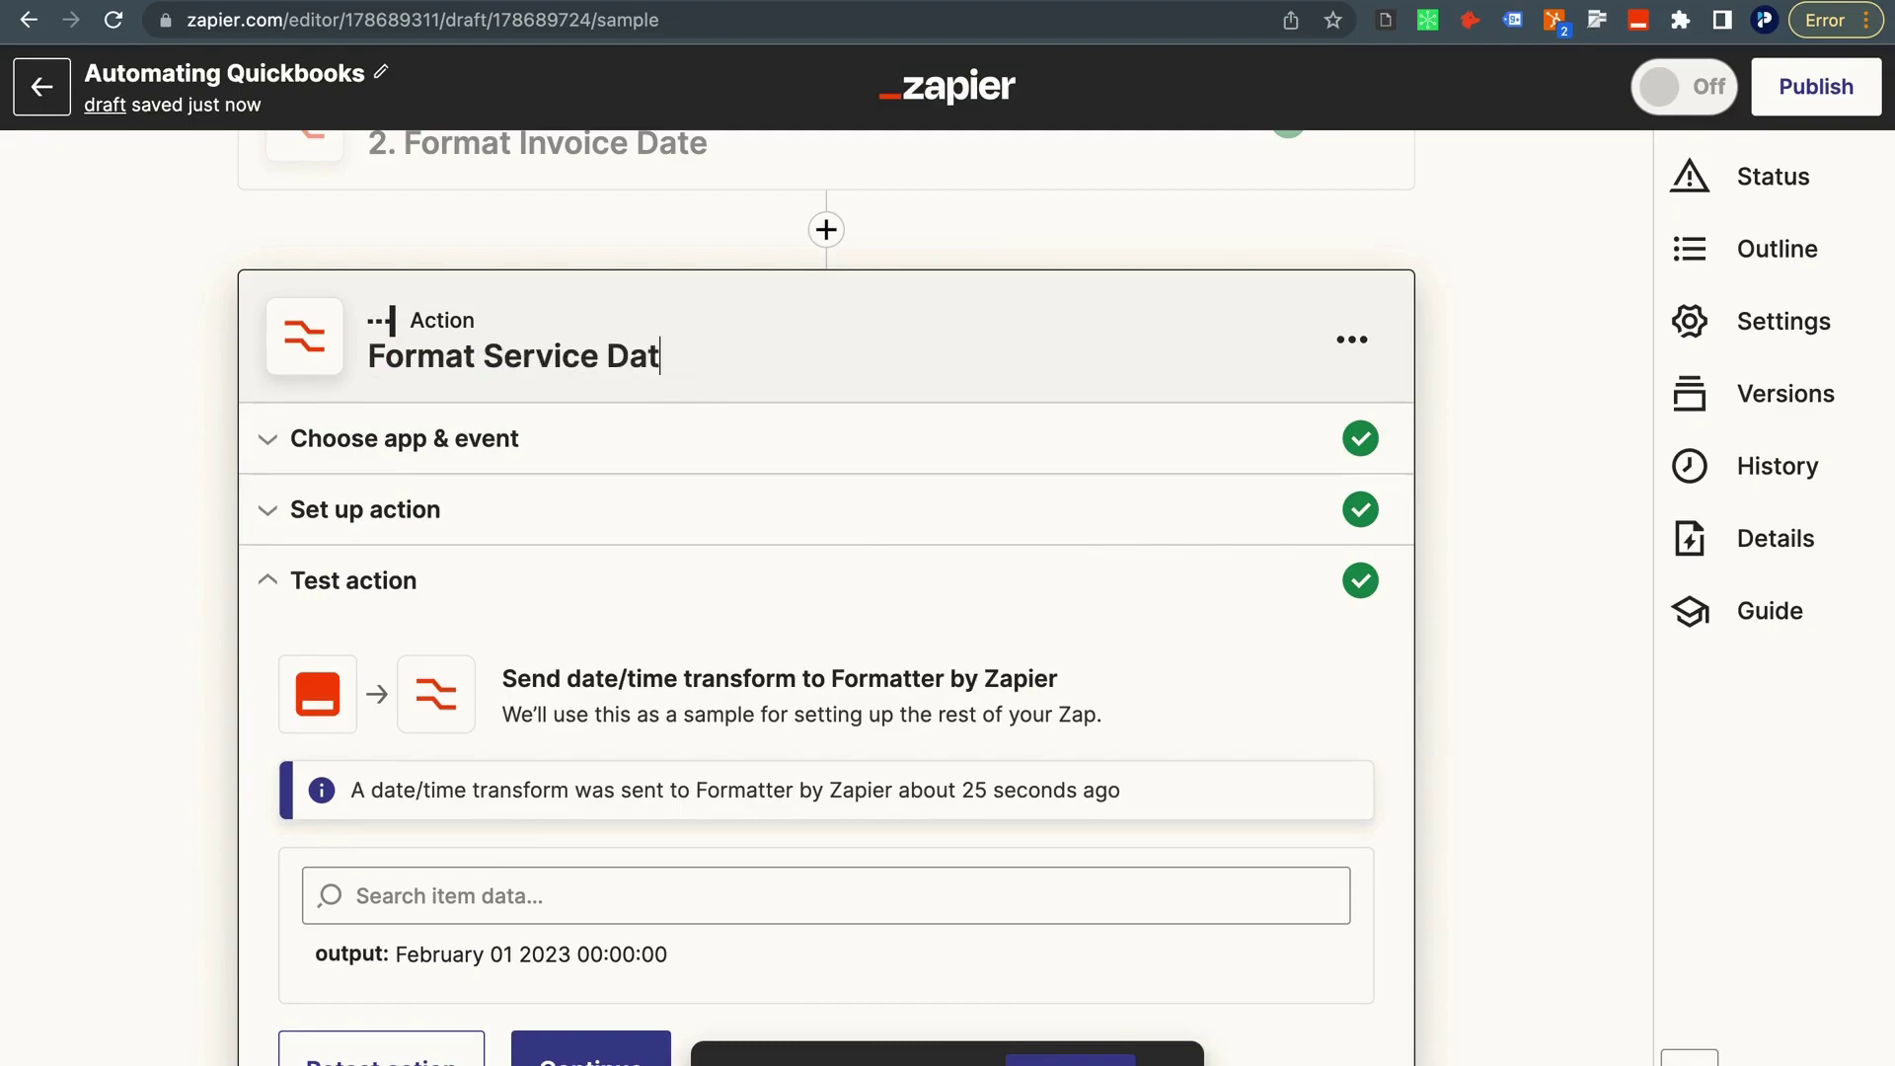
{"action": "left_click", "coordinate": [698, 509]}
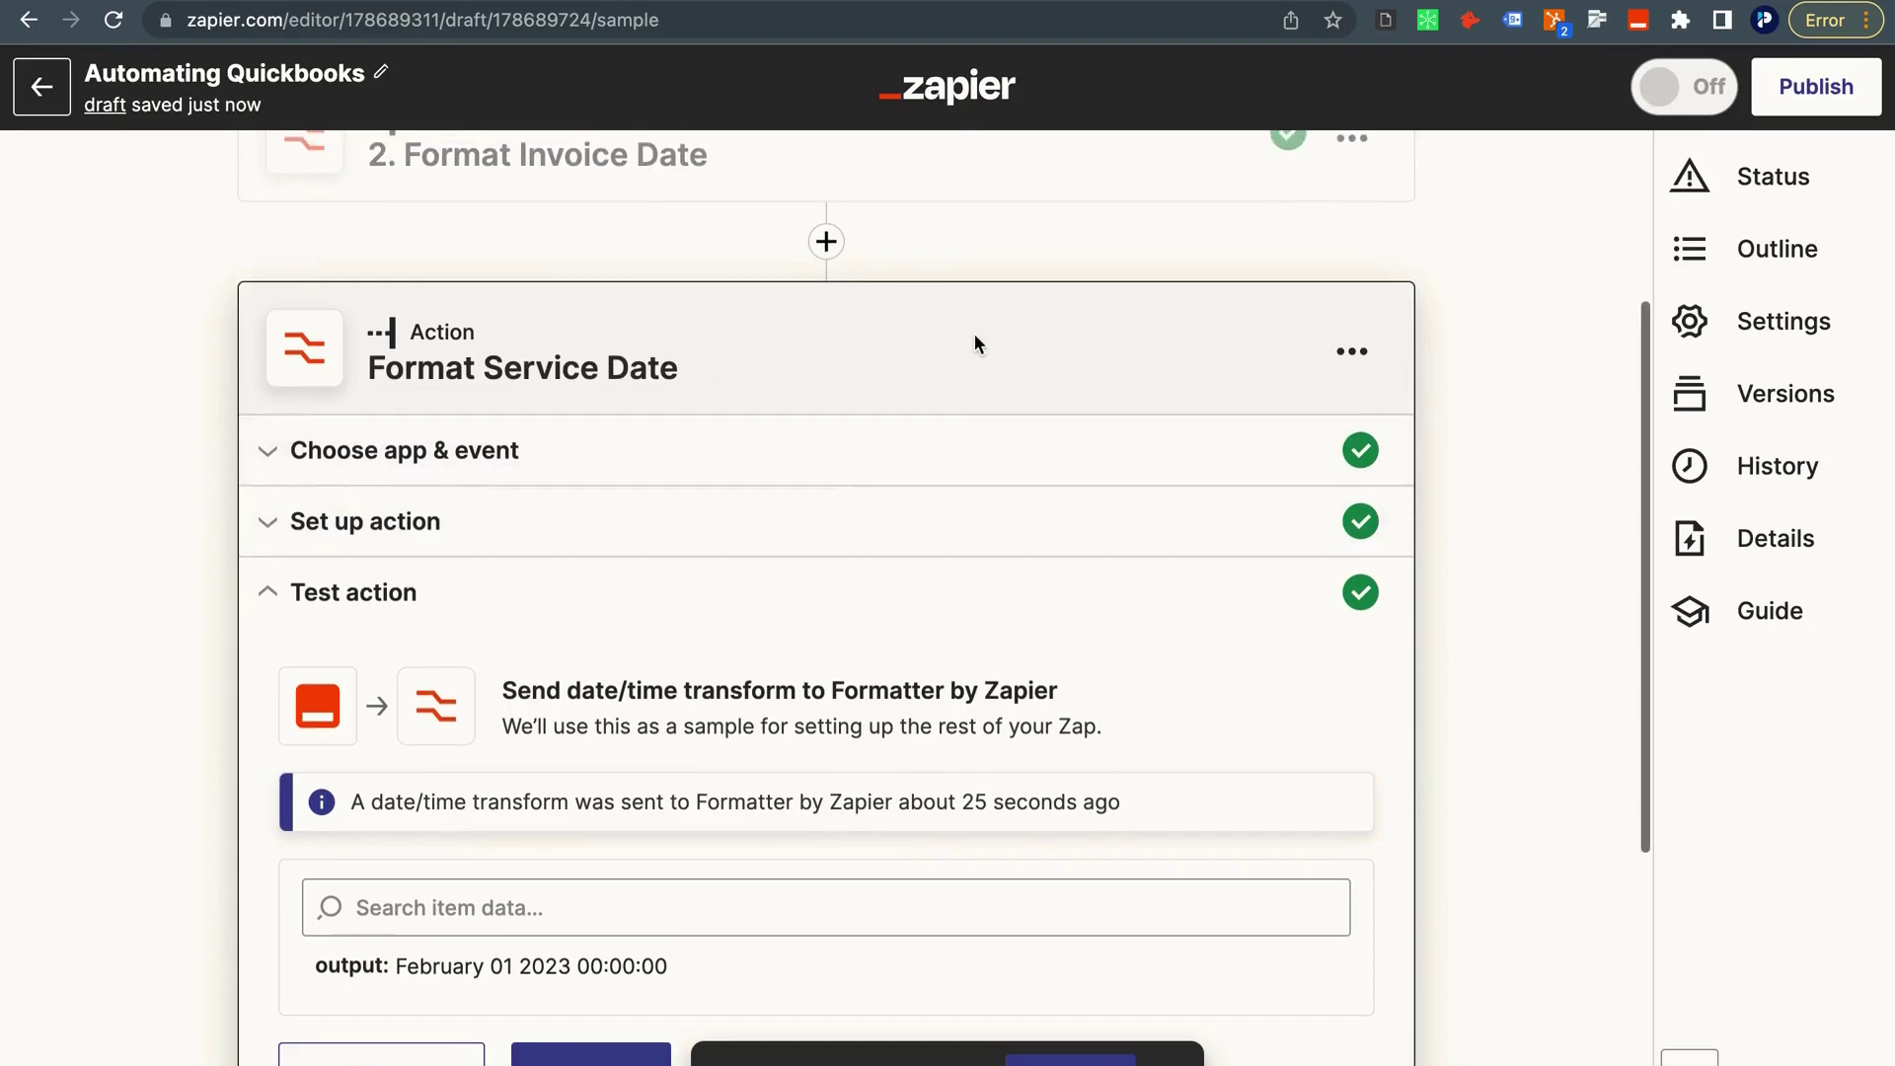
{"action": "scroll", "coordinate": [974, 333], "scroll_direction": "down", "scroll_amount": 1}
{"action": "left_click", "coordinate": [768, 533]}
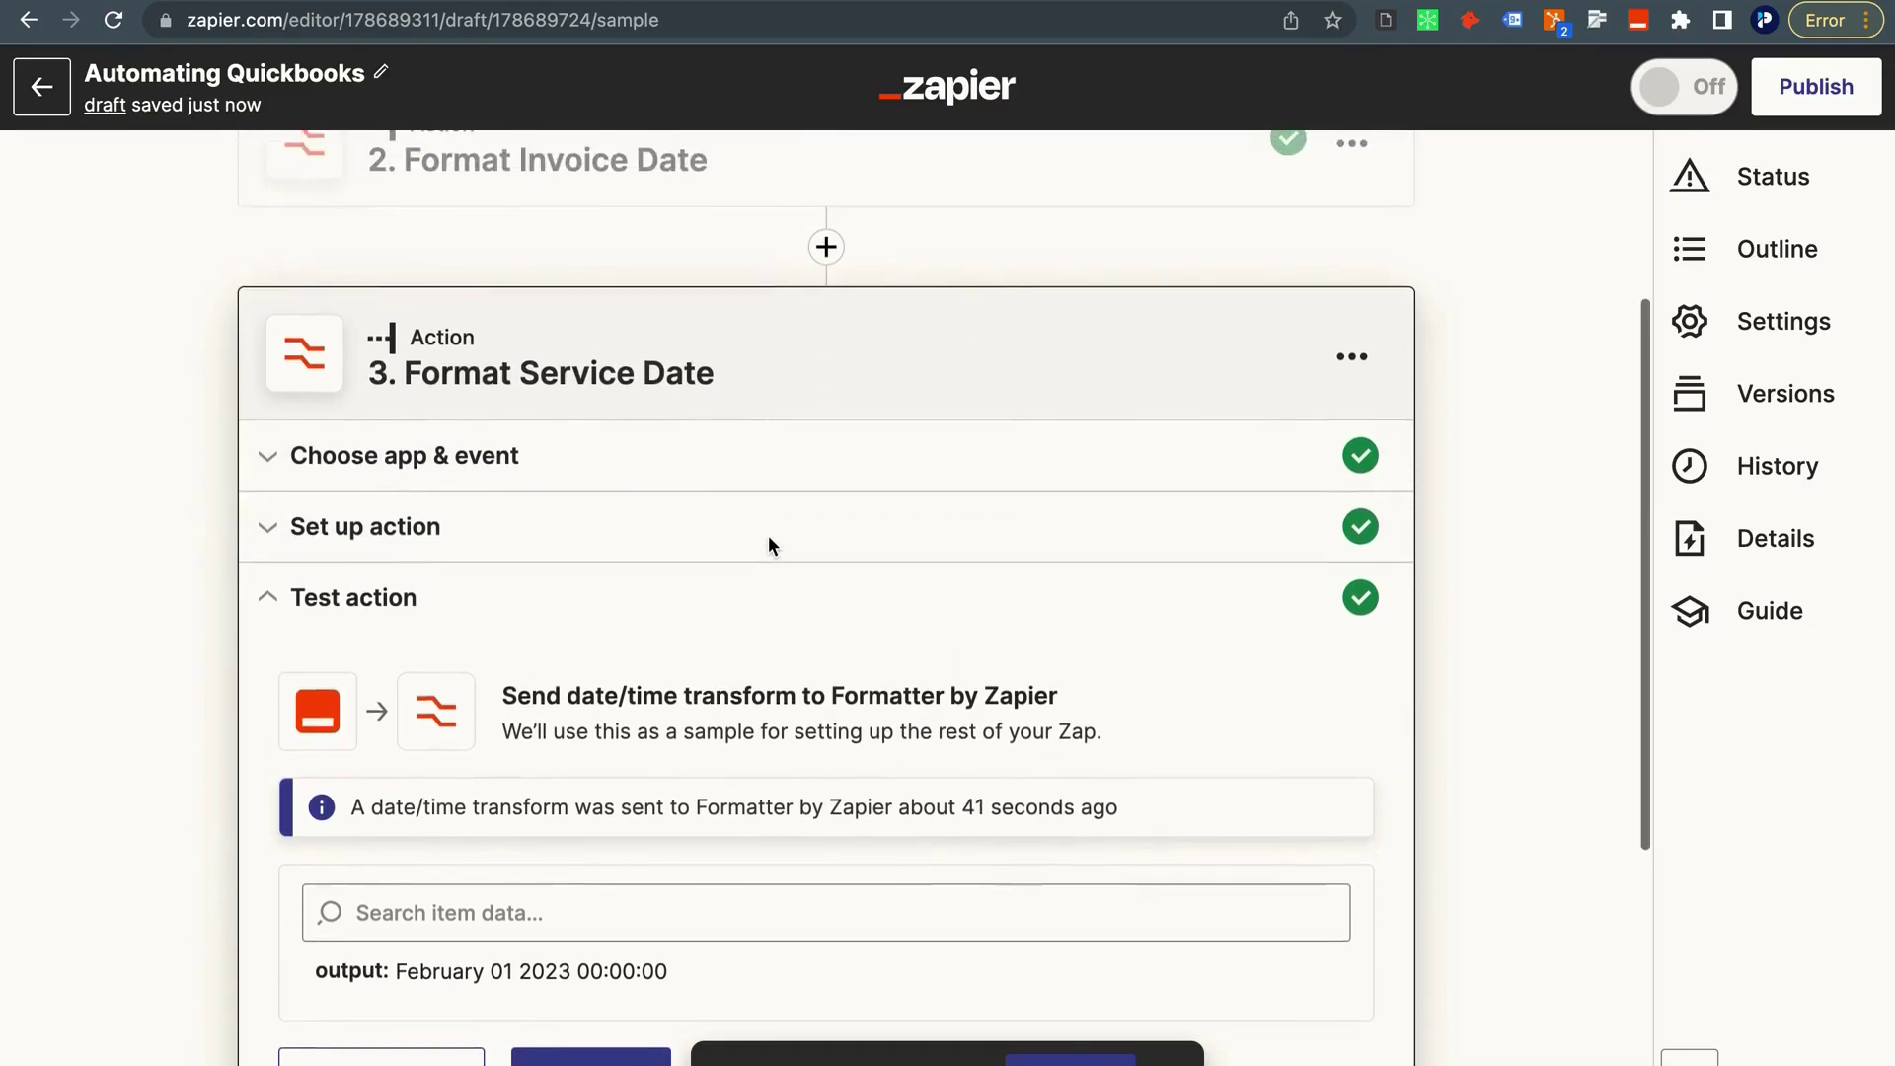
Replace the step's date input with the HubSpot 1. Service Date field.
{"action": "left_click", "coordinate": [460, 284]}
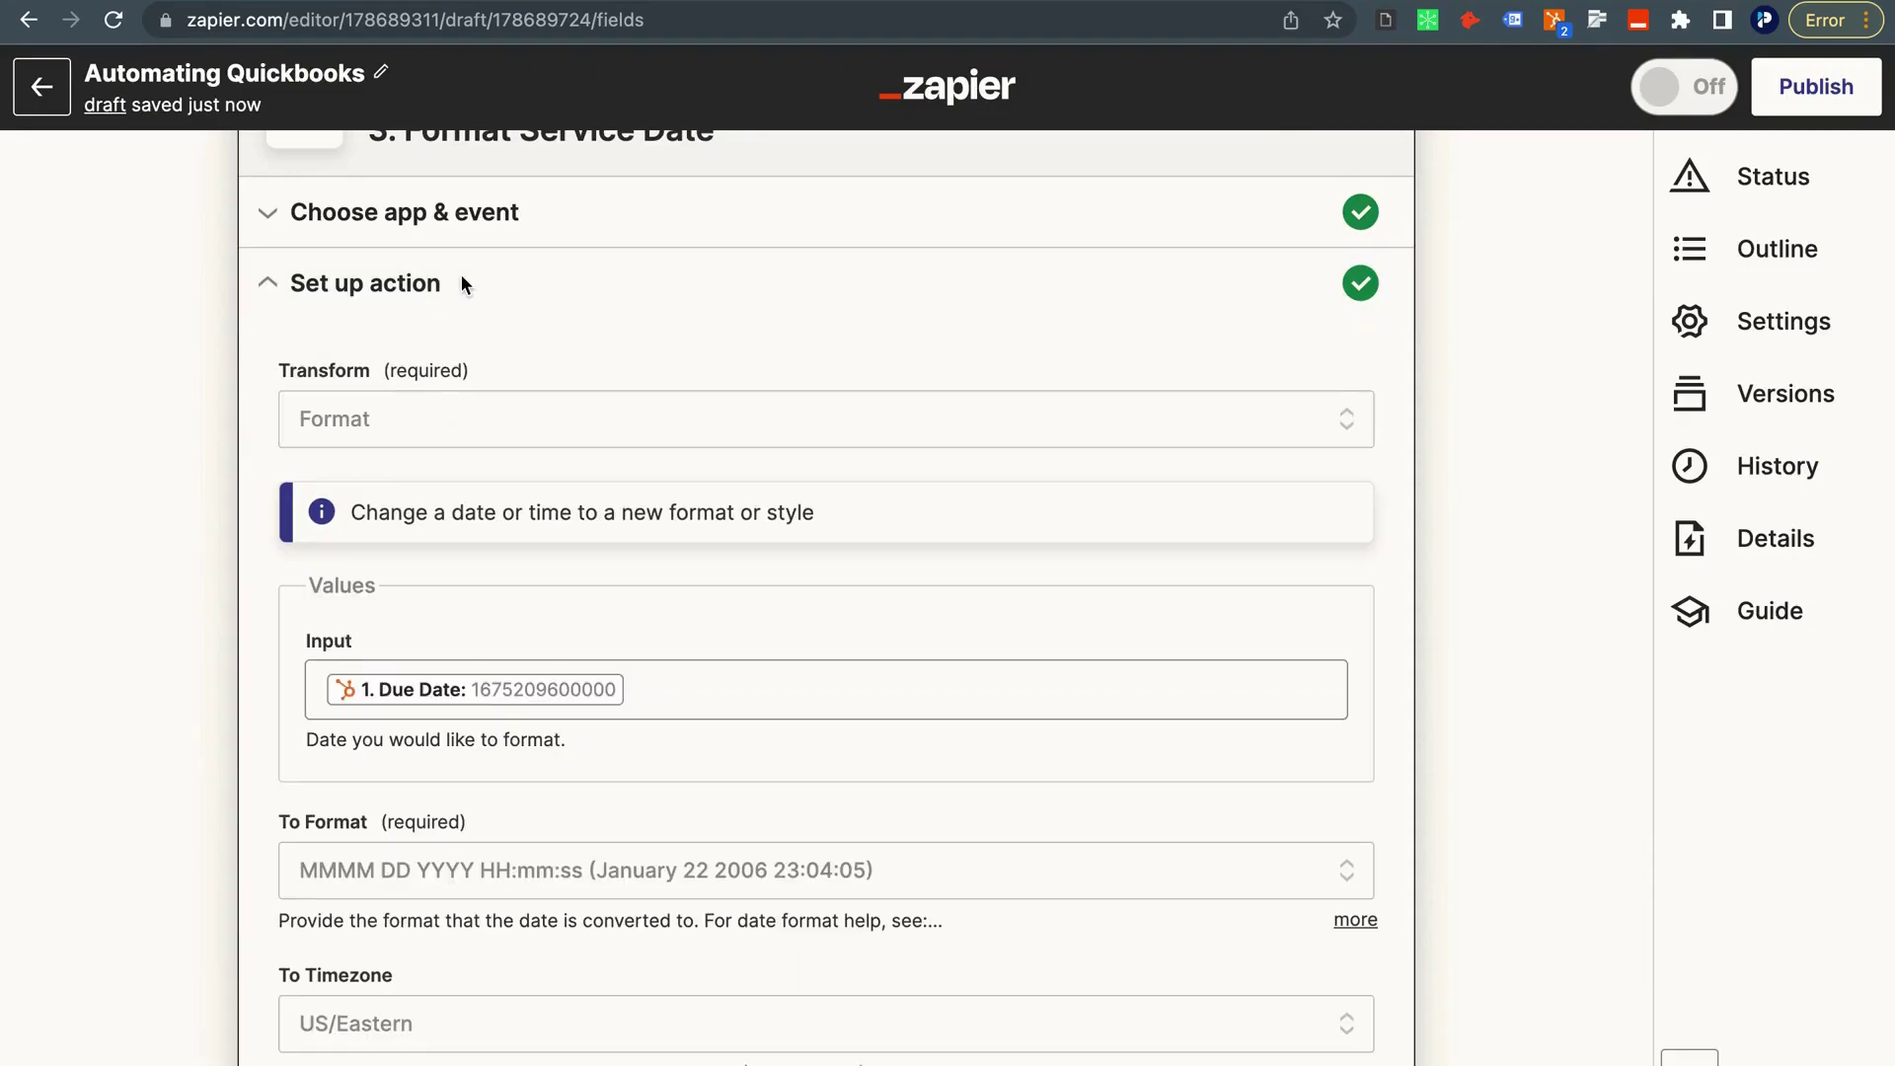
{"action": "left_click", "coordinate": [635, 694]}
{"action": "key", "text": "BackSpace"}
{"action": "scroll", "coordinate": [689, 725], "scroll_direction": "down", "scroll_amount": 3}
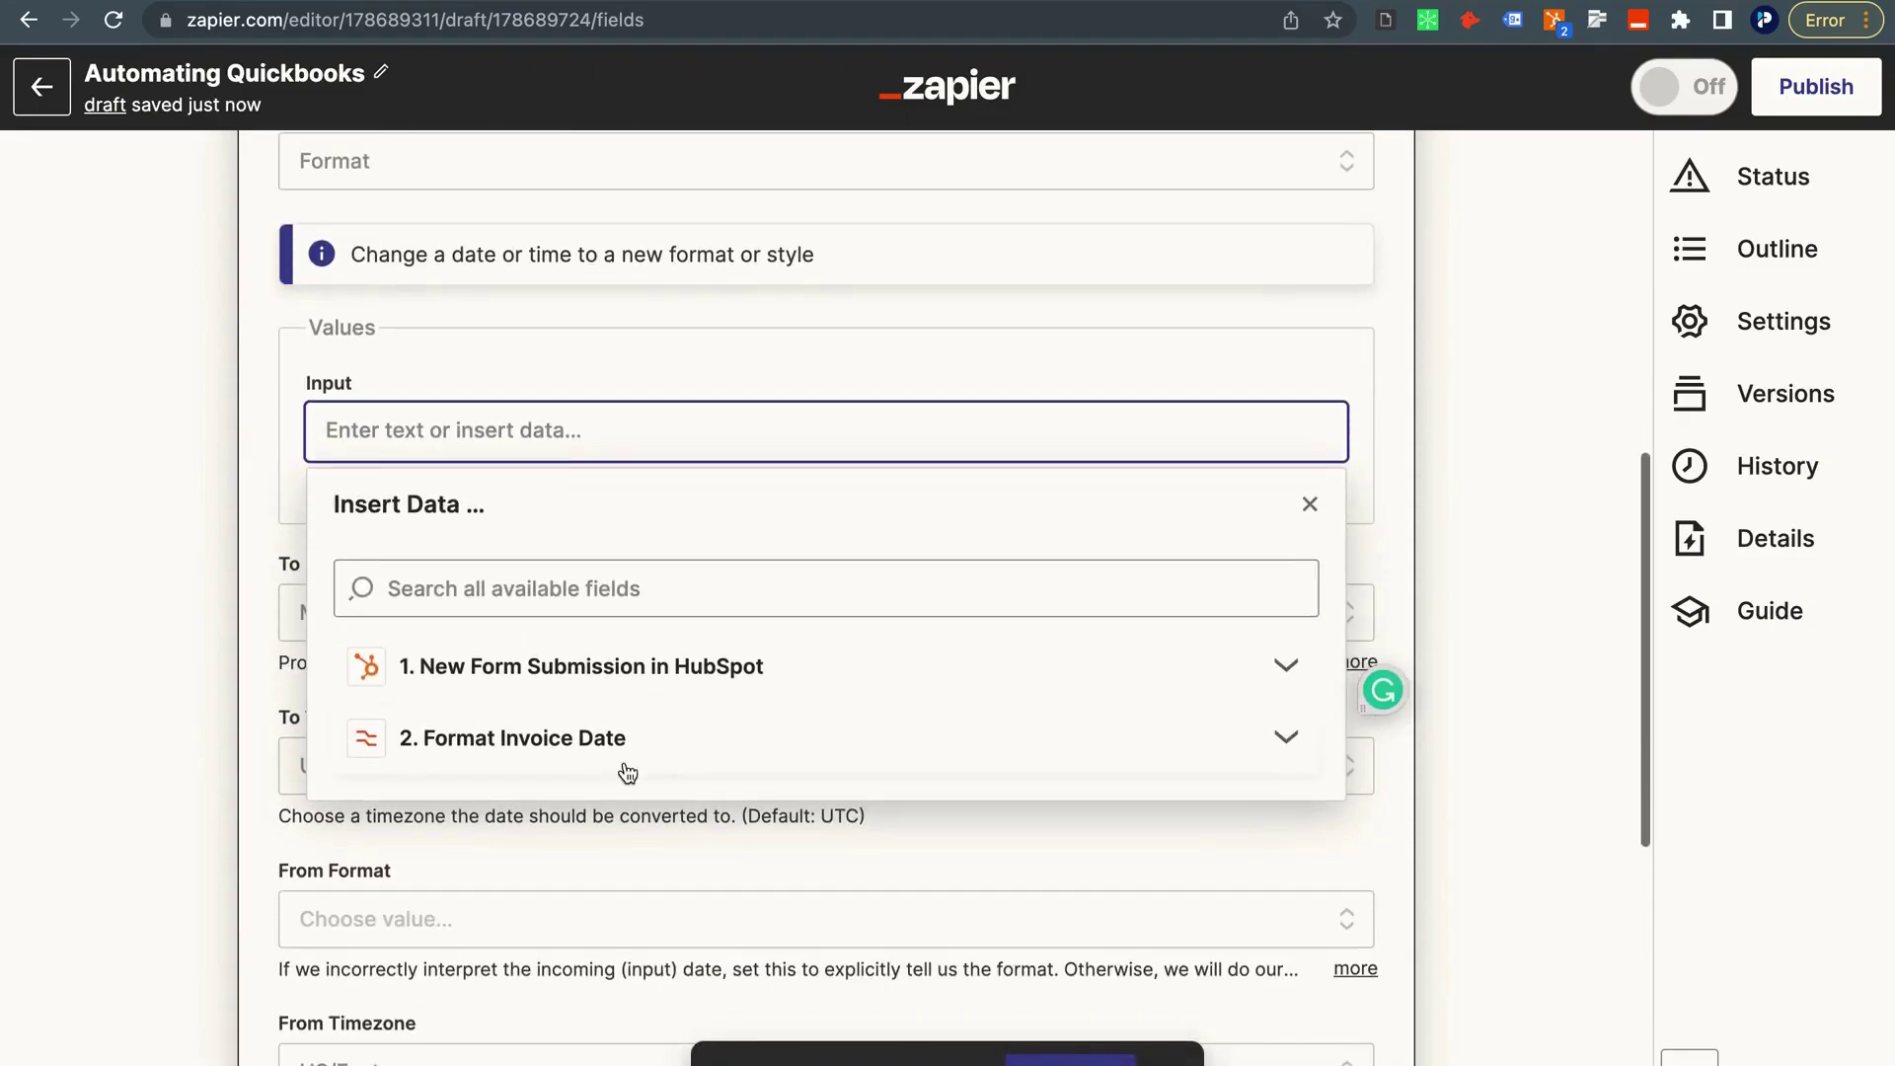
{"action": "left_click", "coordinate": [614, 663]}
{"action": "scroll", "coordinate": [618, 721], "scroll_direction": "down", "scroll_amount": 3}
{"action": "left_click", "coordinate": [503, 723]}
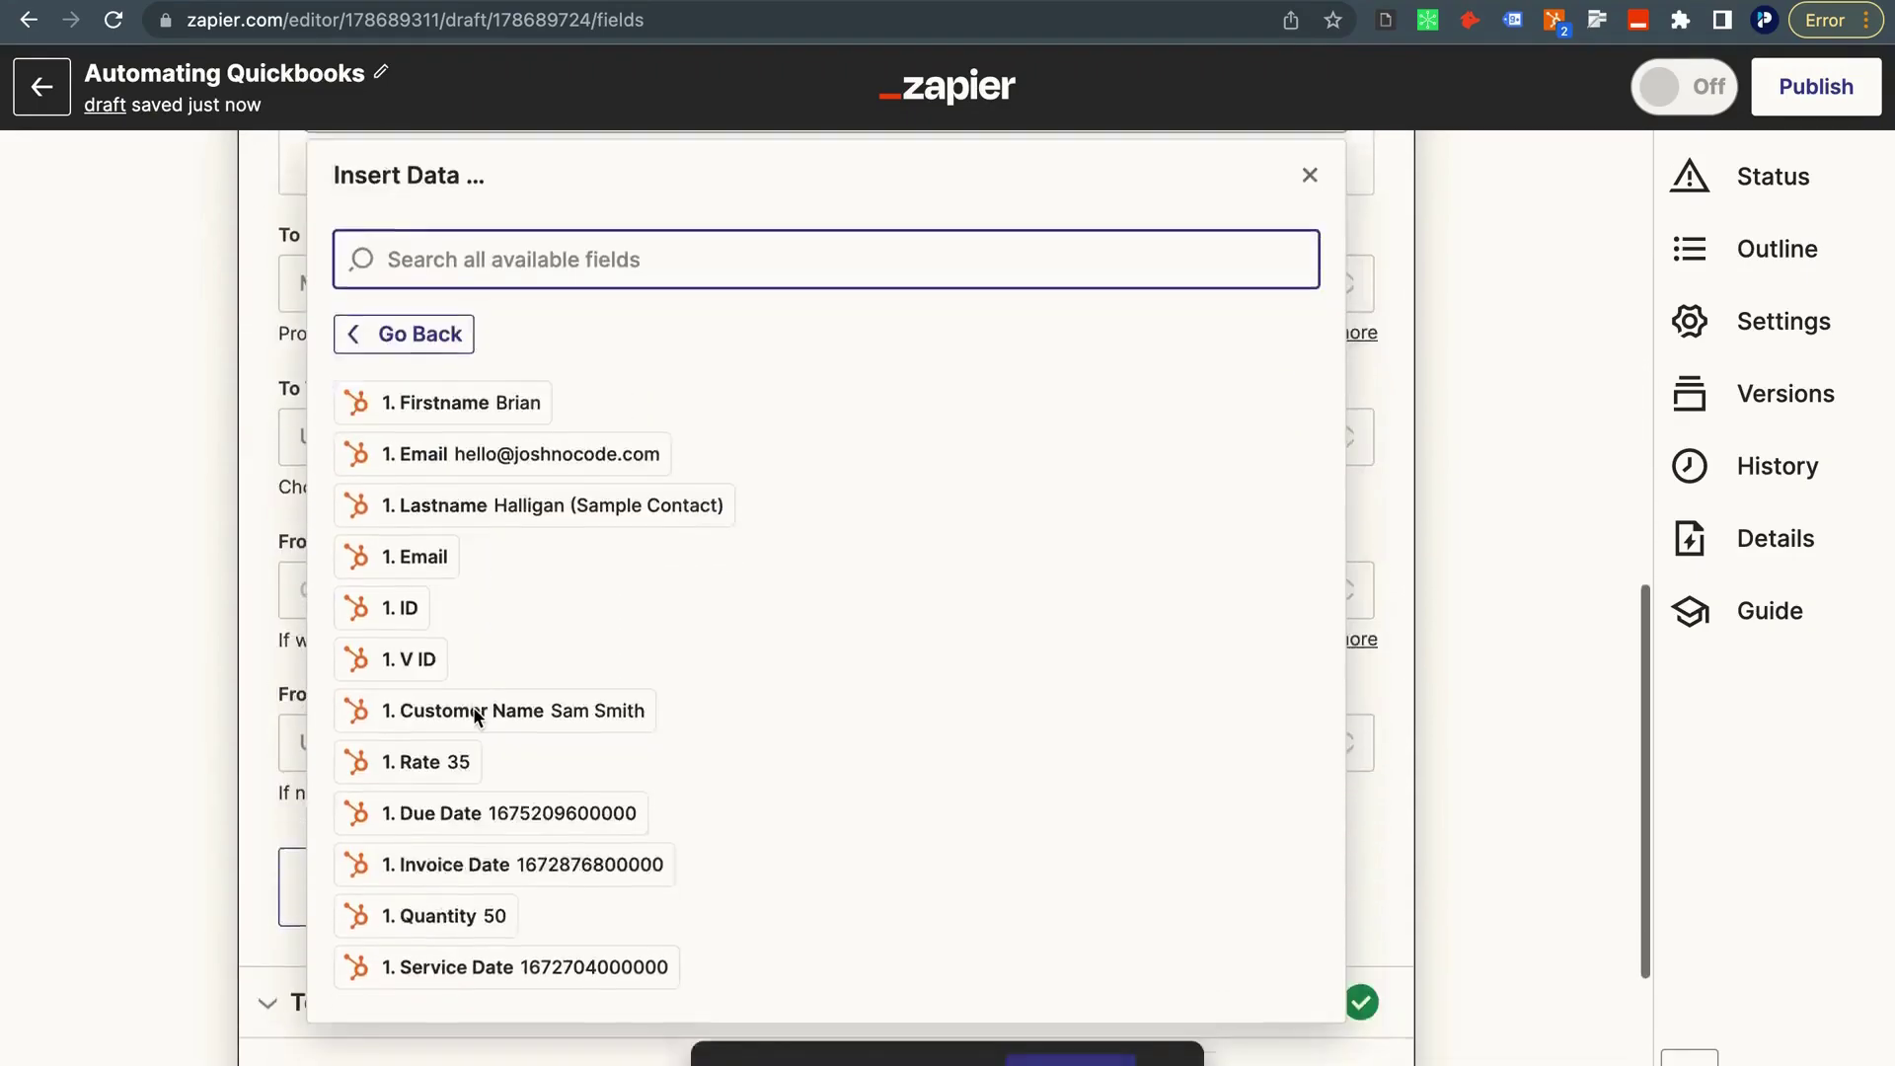
{"action": "scroll", "coordinate": [464, 735], "scroll_direction": "down", "scroll_amount": 5}
{"action": "left_click", "coordinate": [448, 675]}
{"action": "left_click", "coordinate": [199, 653]}
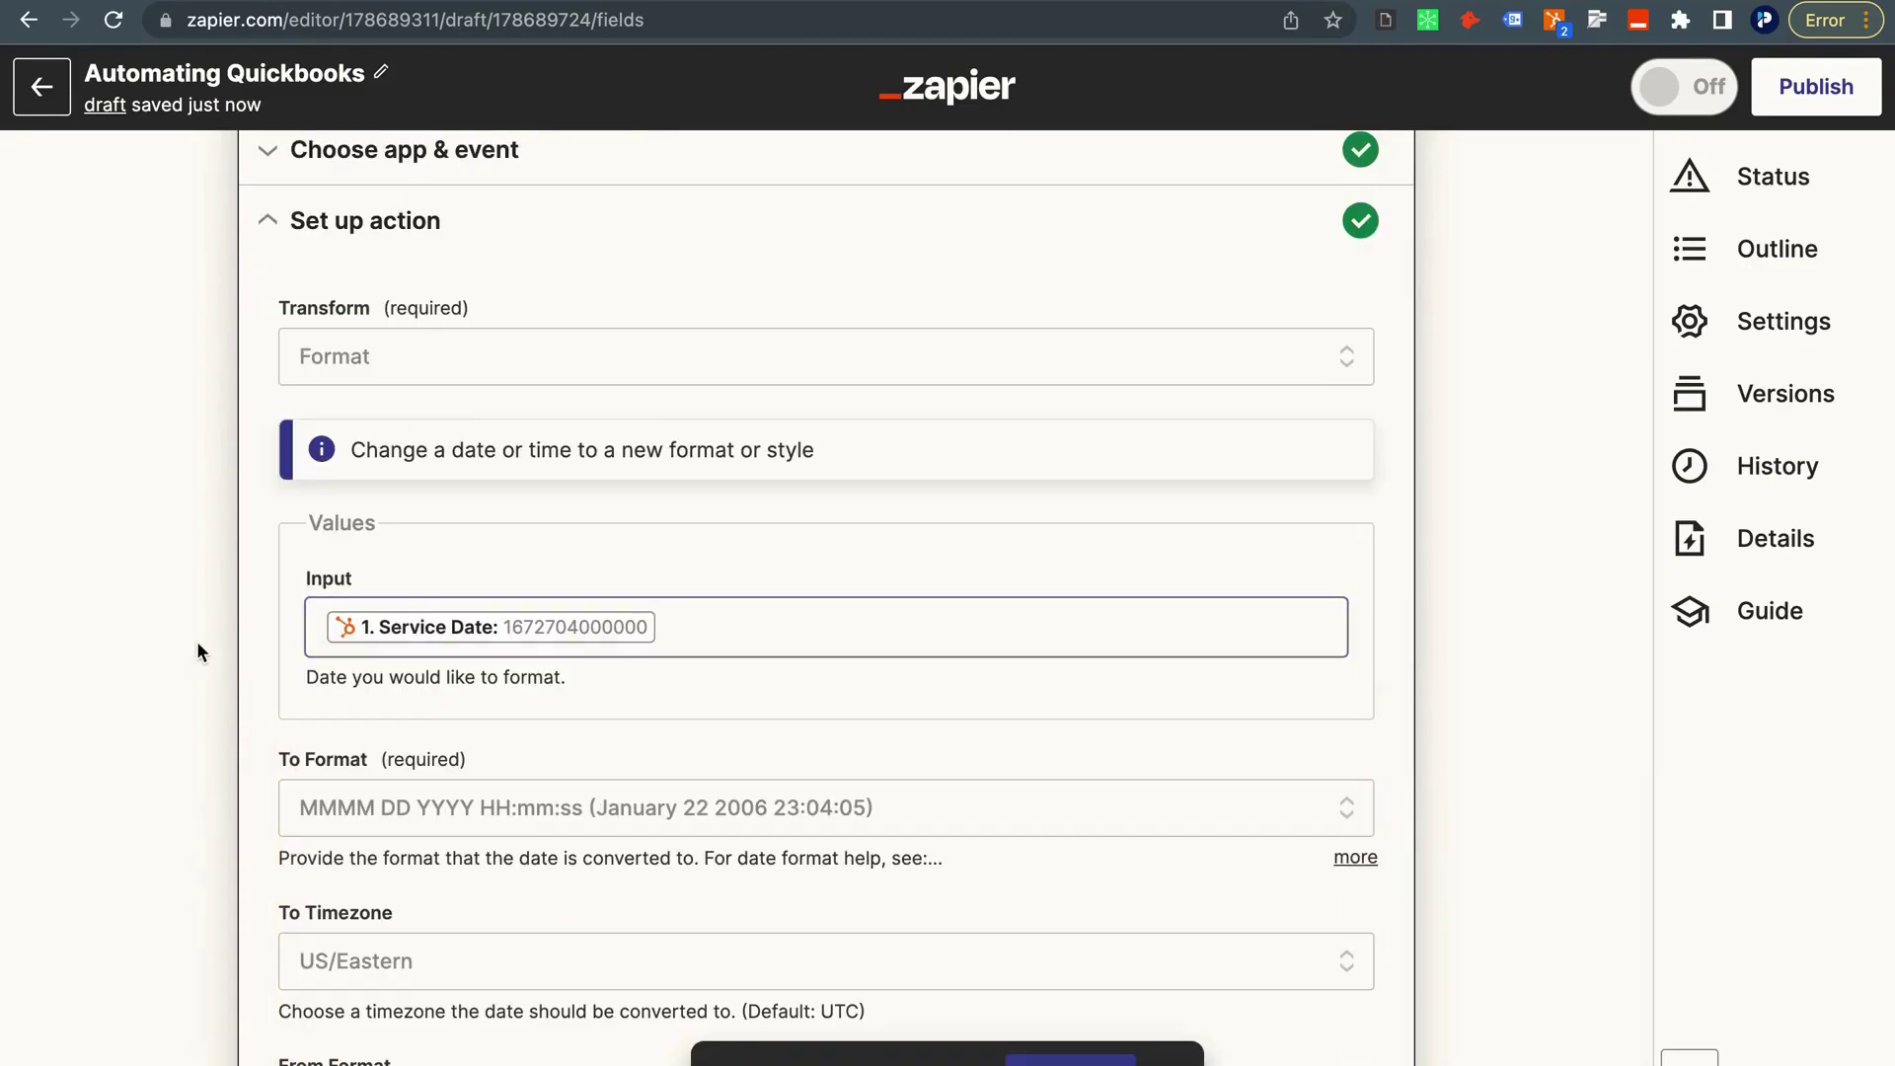
{"action": "scroll", "coordinate": [296, 808], "scroll_direction": "down", "scroll_amount": 5}
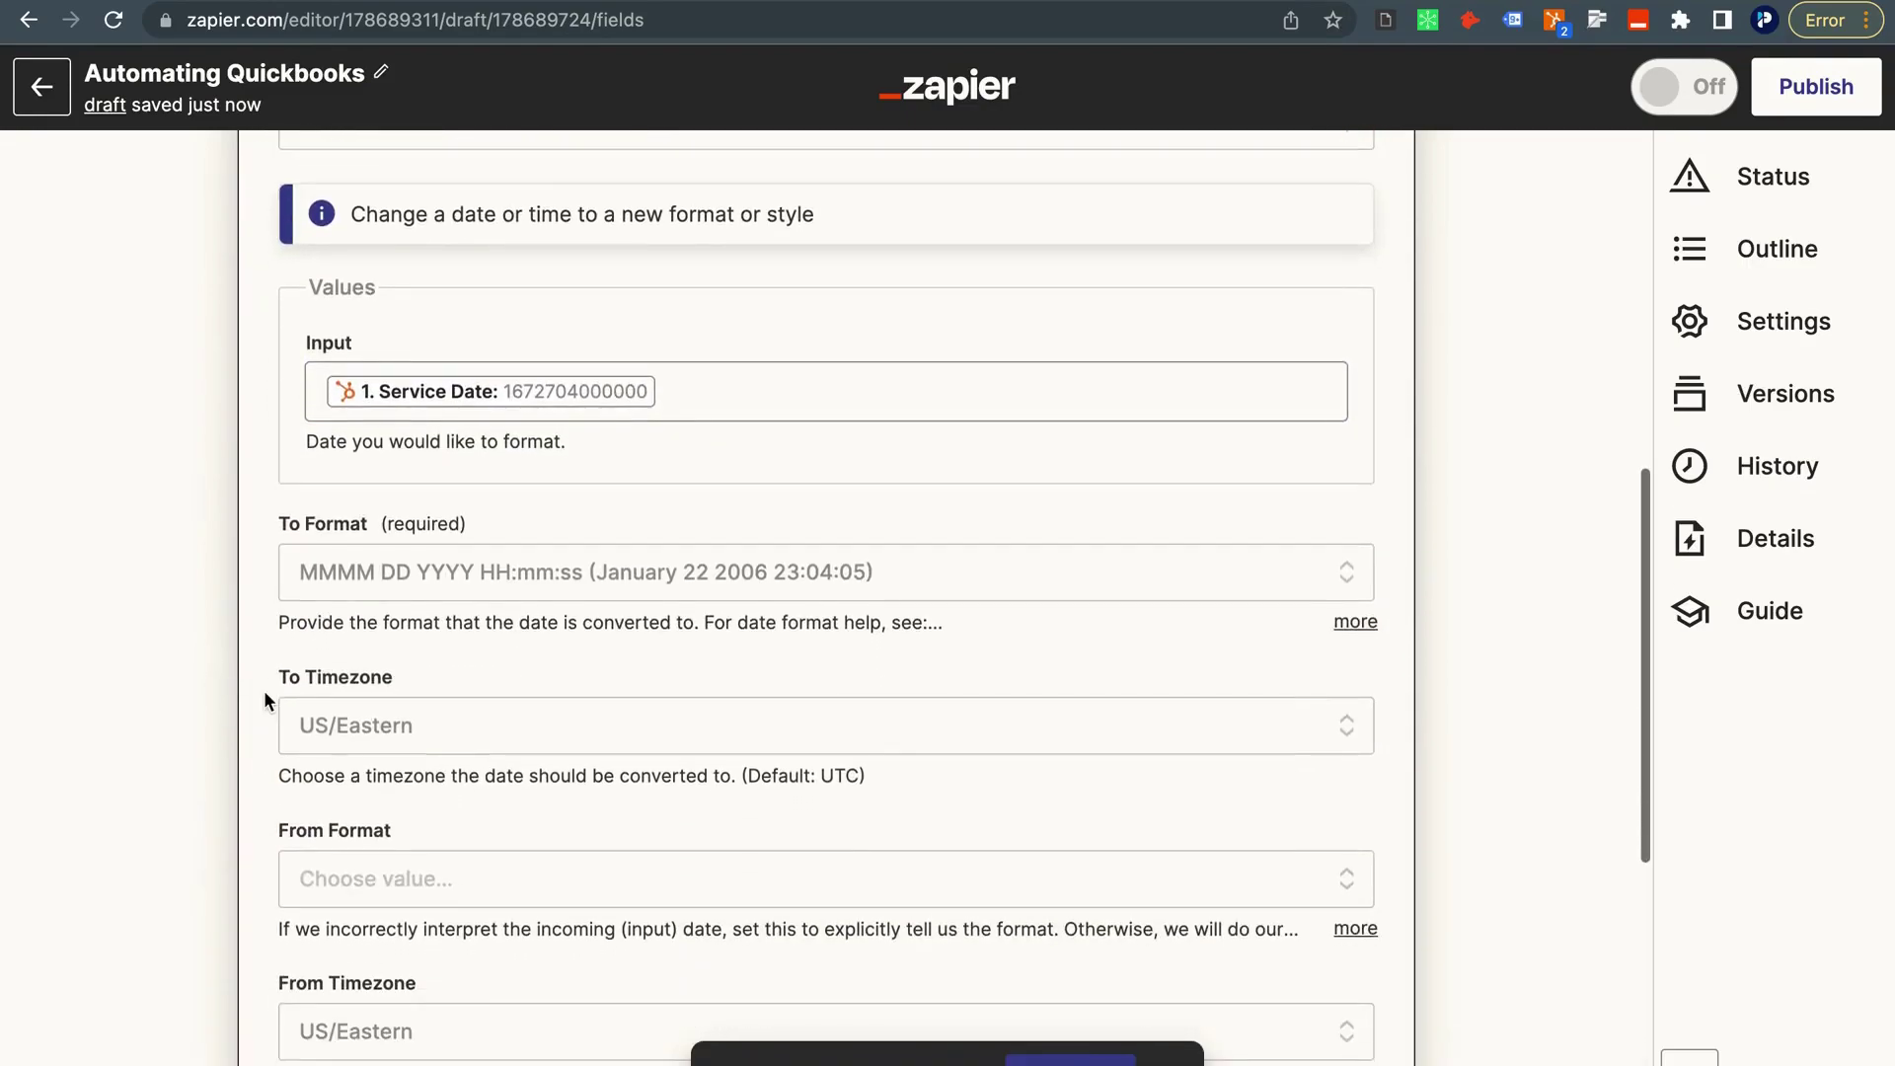
{"action": "scroll", "coordinate": [296, 740], "scroll_direction": "down", "scroll_amount": 3}
Refresh the fields and retest the step, which outputs January 03 2023 00:00:00.
{"action": "left_click", "coordinate": [387, 825]}
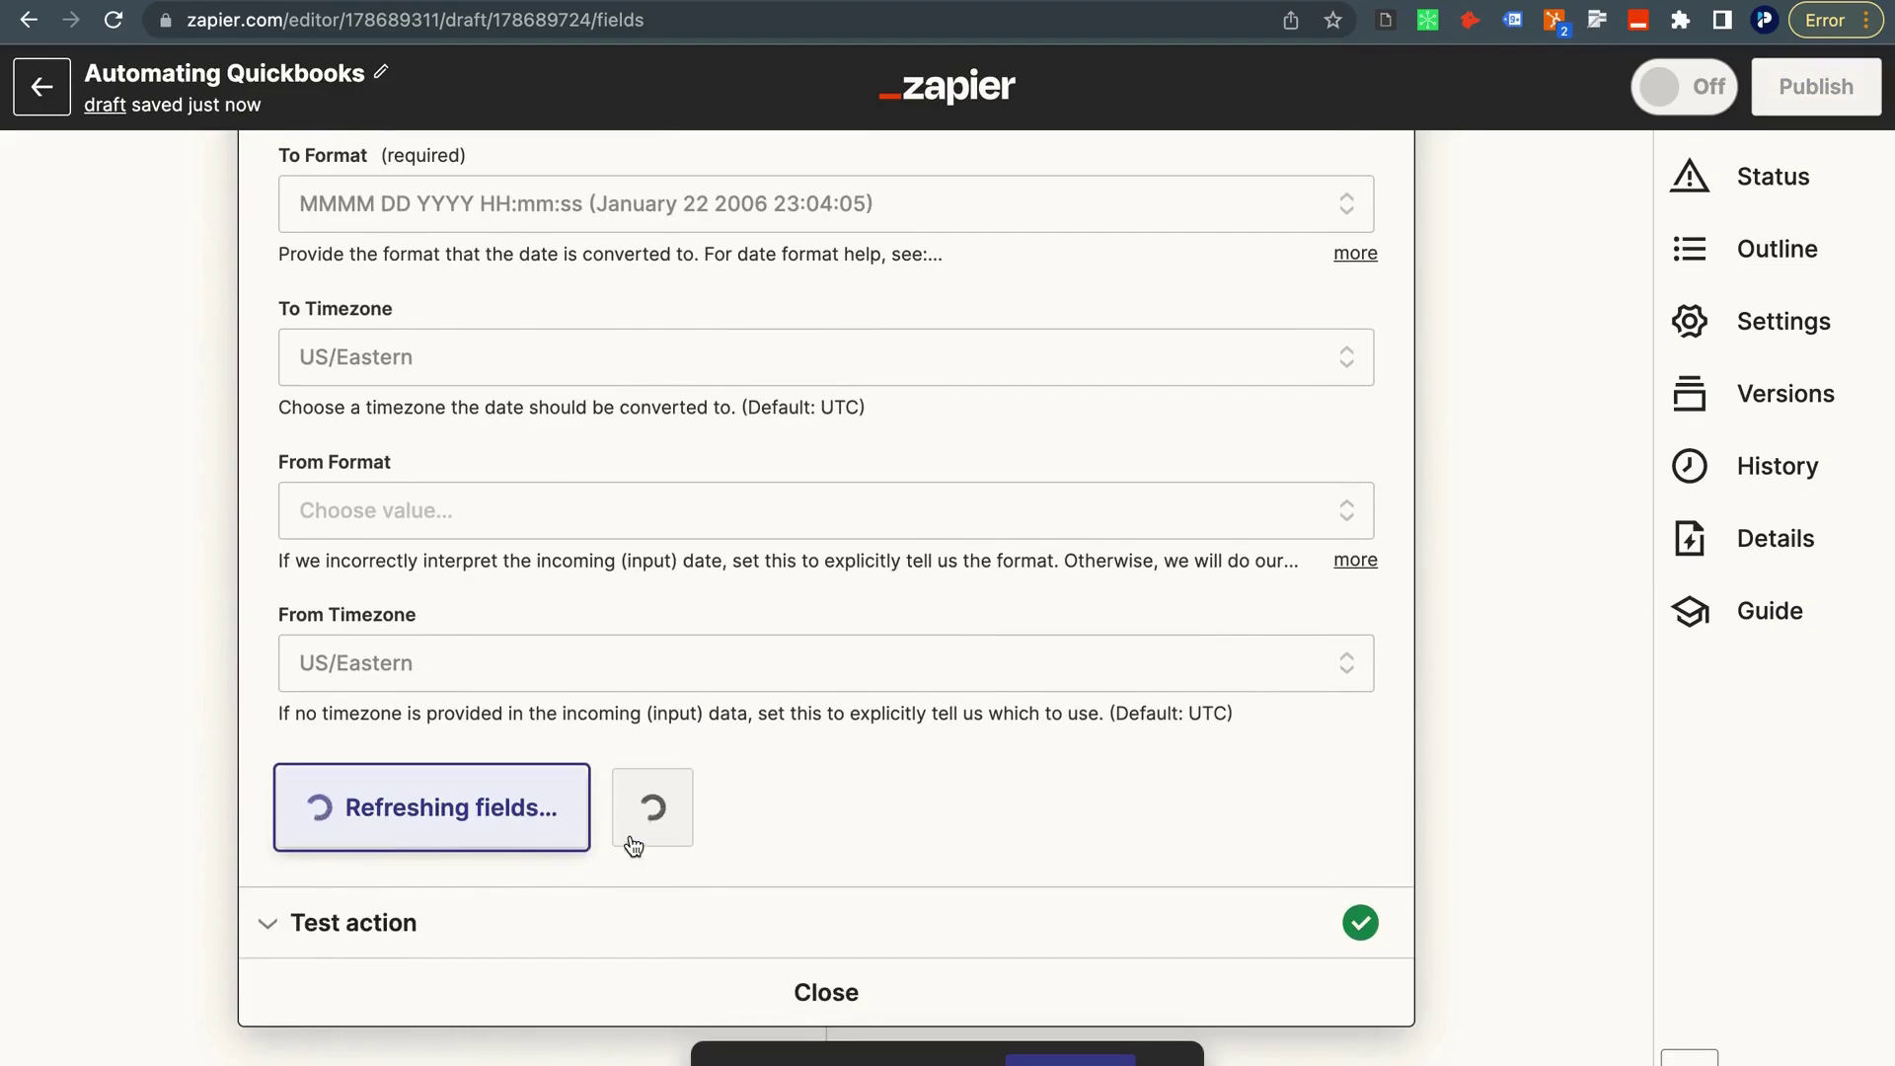
{"action": "left_click", "coordinate": [641, 812]}
{"action": "left_click", "coordinate": [430, 620]}
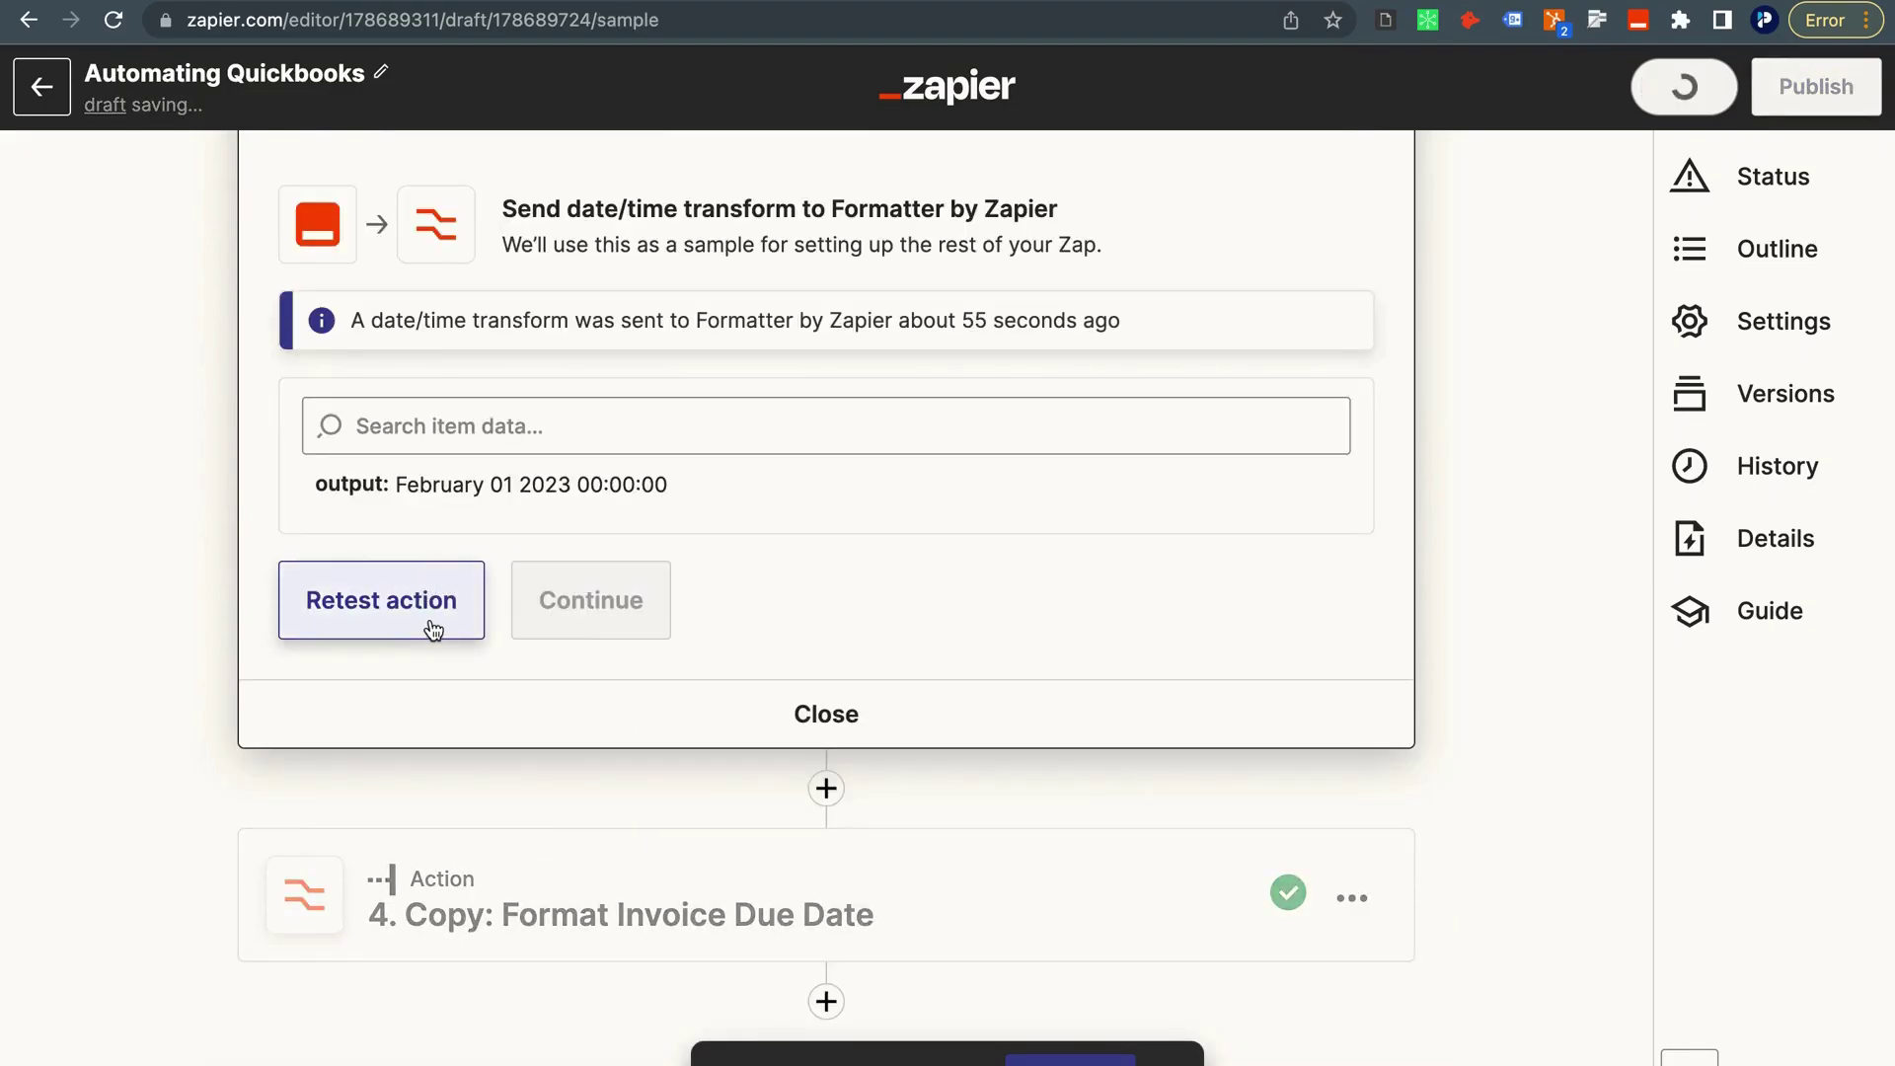
{"action": "scroll", "coordinate": [512, 565], "scroll_direction": "down", "scroll_amount": 1}
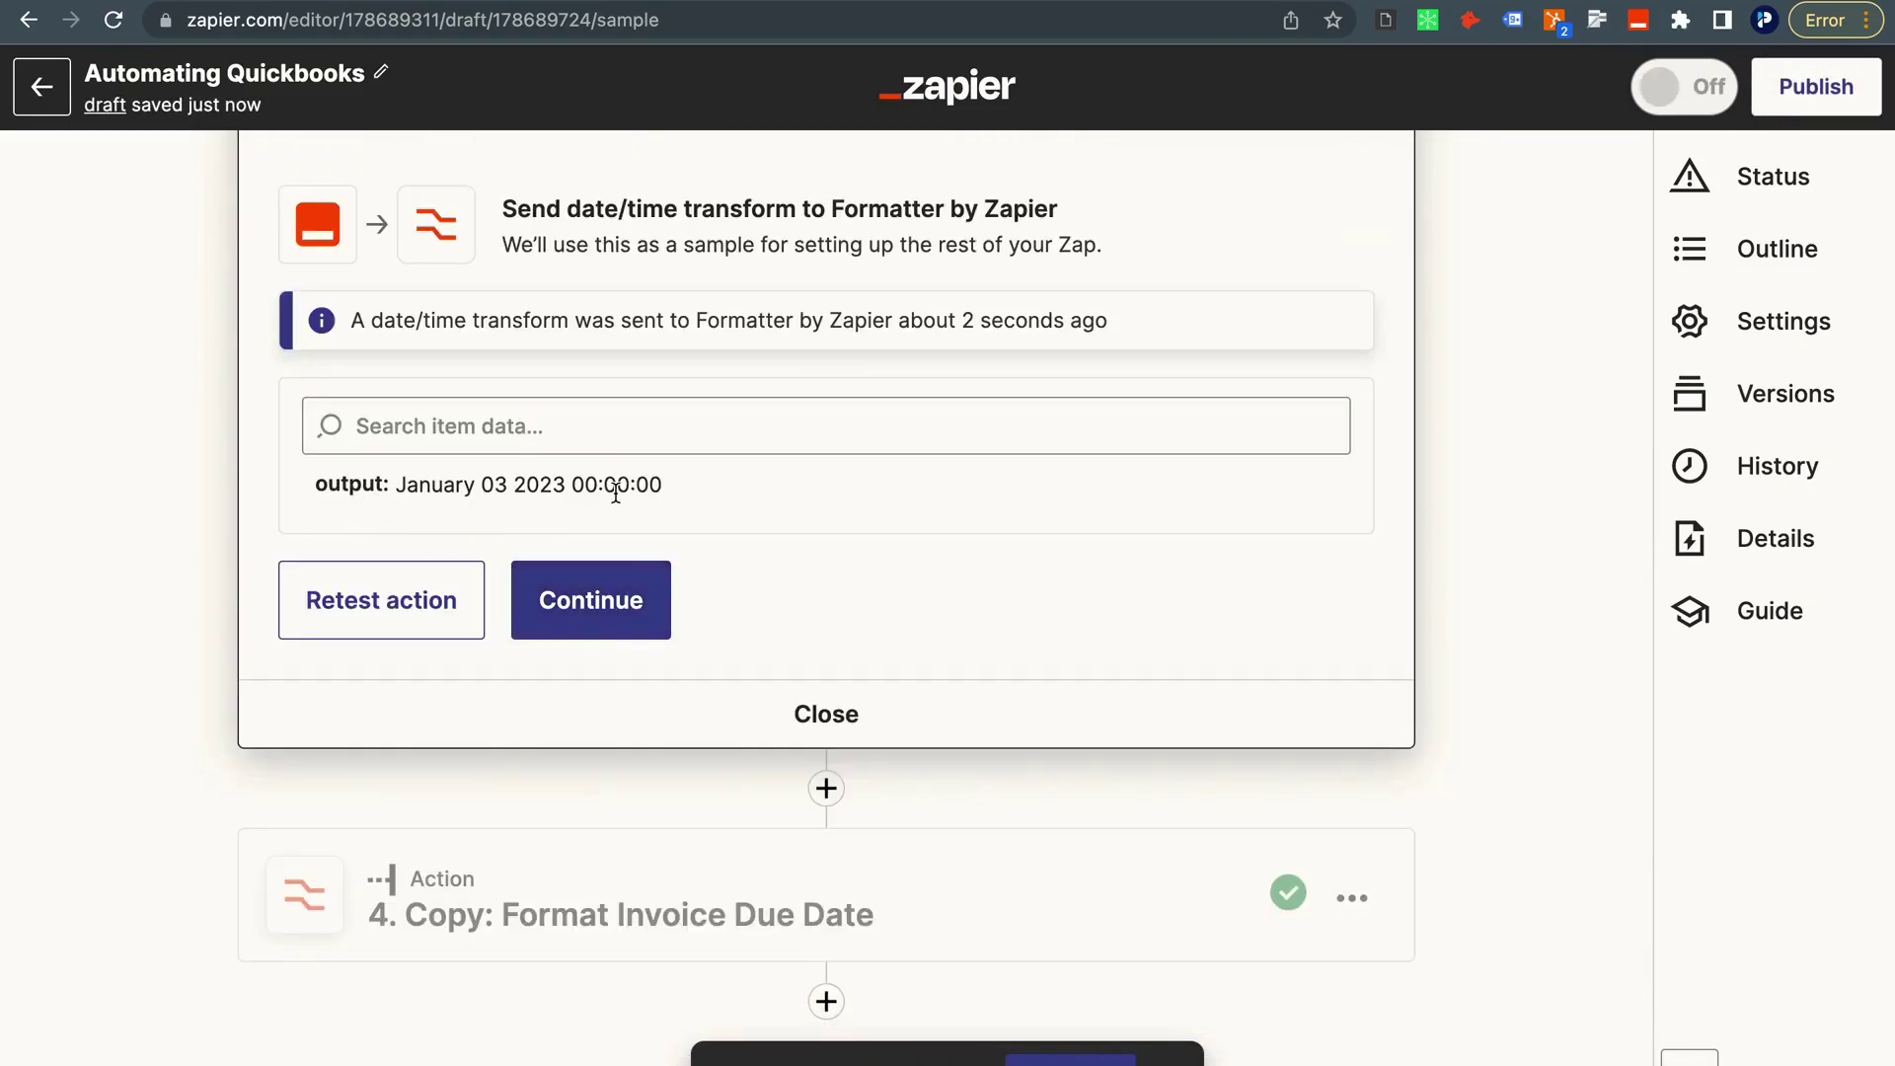
{"action": "scroll", "coordinate": [613, 488], "scroll_direction": "up", "scroll_amount": 5}
Reorder the copied due-date step so it sits above Format Service Date.
{"action": "scroll", "coordinate": [615, 492], "scroll_direction": "down", "scroll_amount": 5}
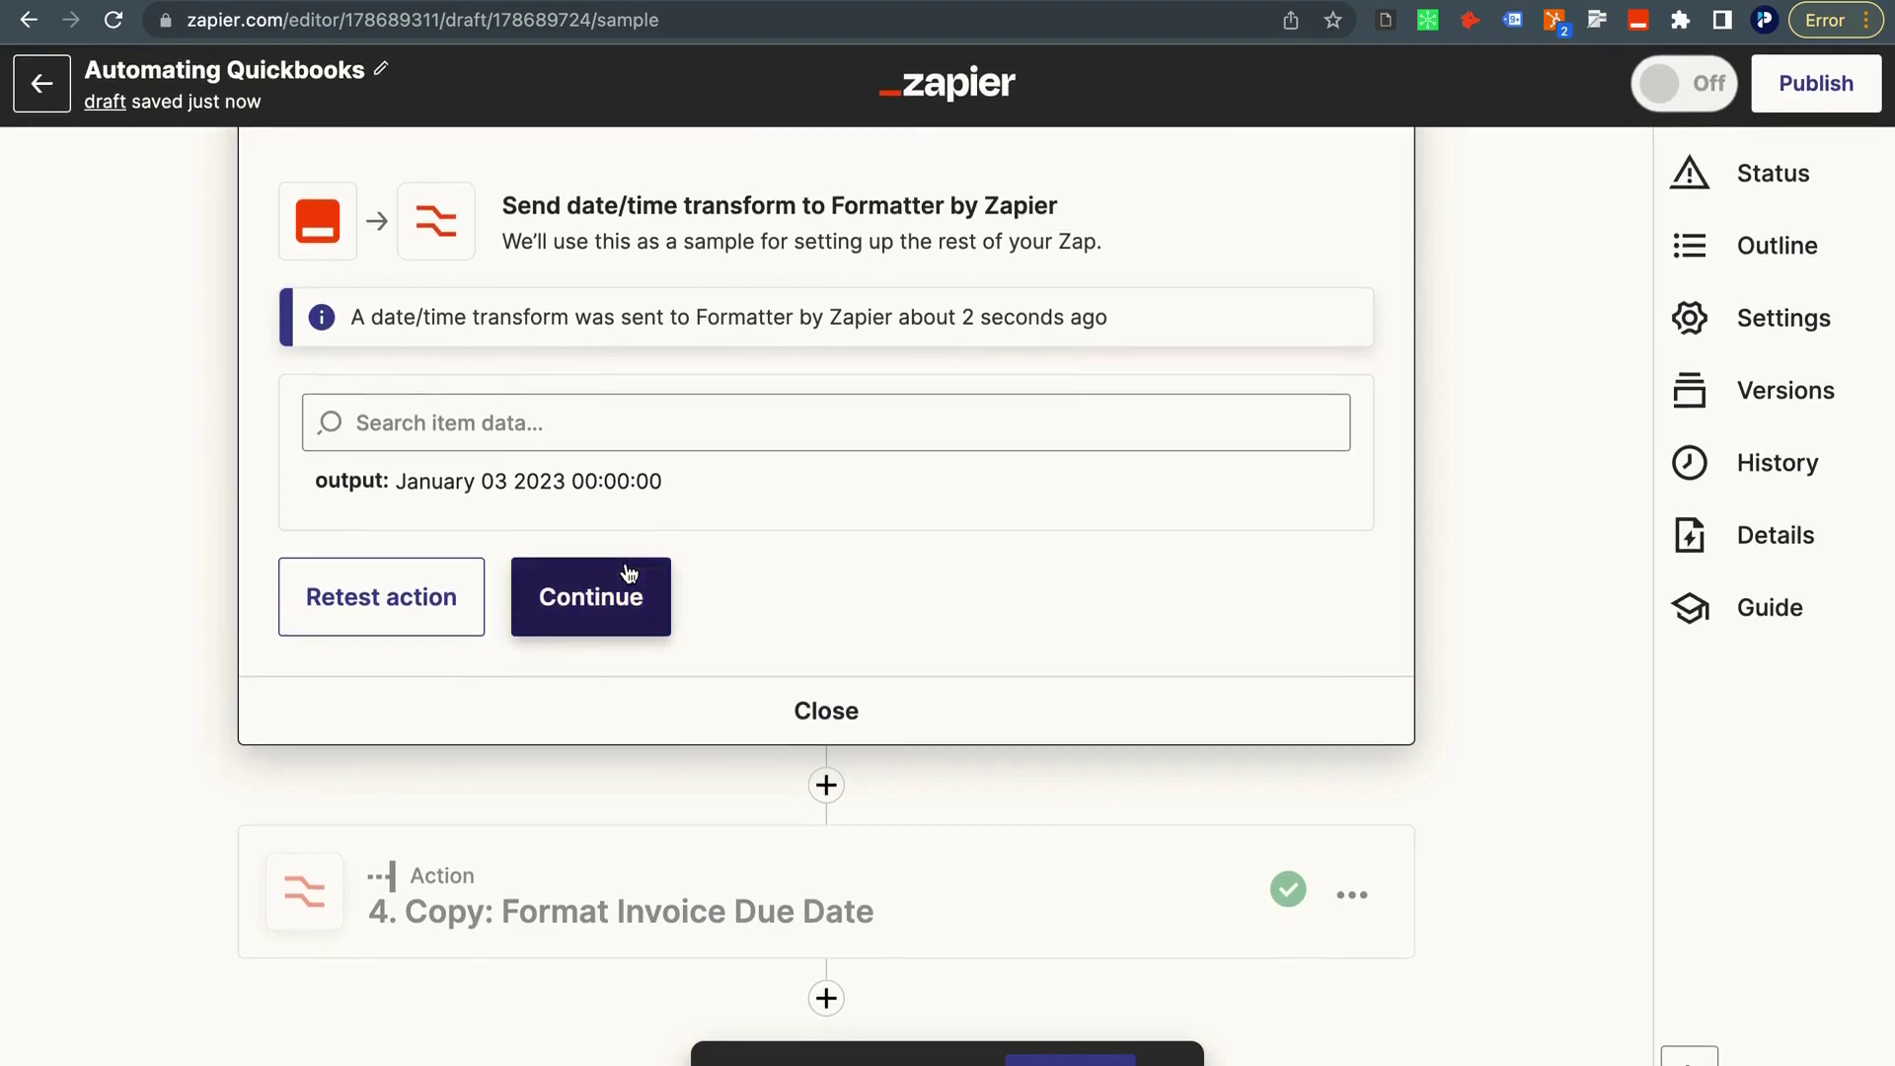
{"action": "left_click", "coordinate": [1358, 900]}
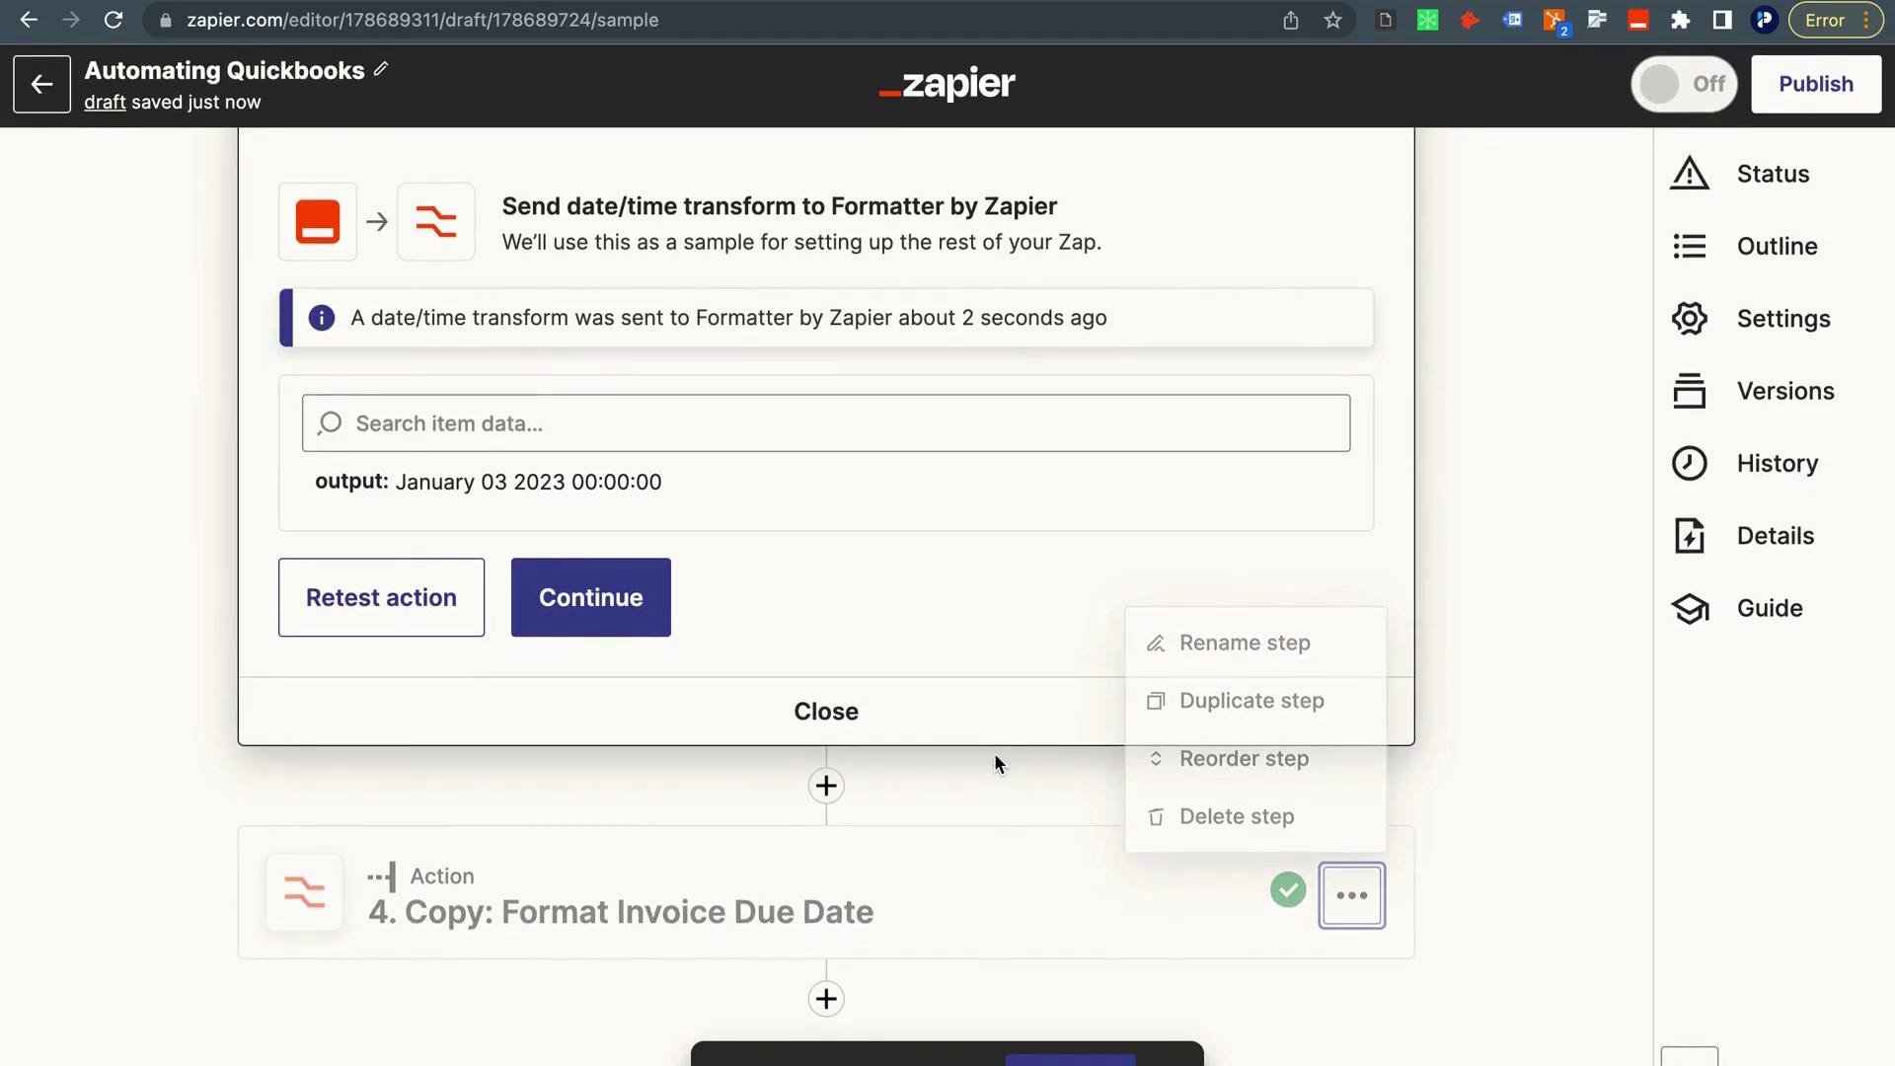
{"action": "scroll", "coordinate": [934, 926], "scroll_direction": "up", "scroll_amount": 6}
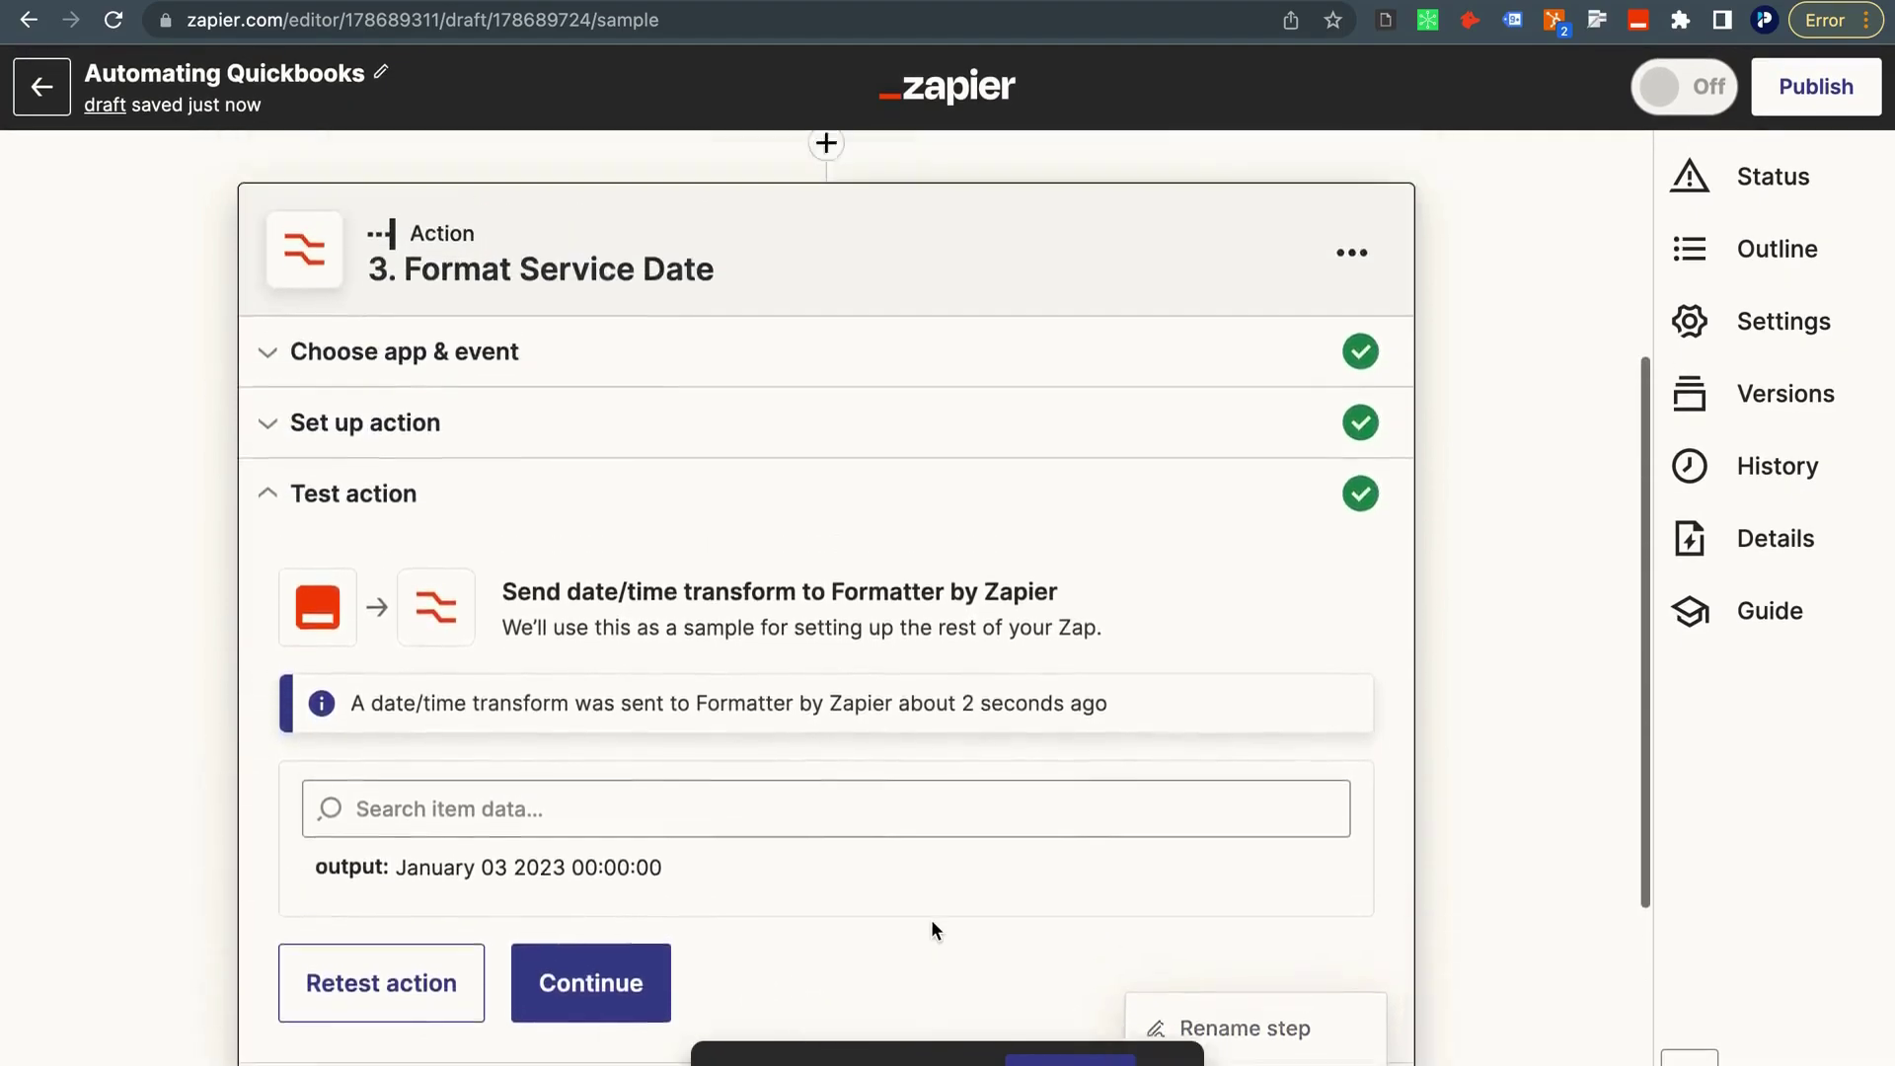
{"action": "scroll", "coordinate": [932, 919], "scroll_direction": "up", "scroll_amount": 1}
{"action": "scroll", "coordinate": [931, 932], "scroll_direction": "down", "scroll_amount": 7}
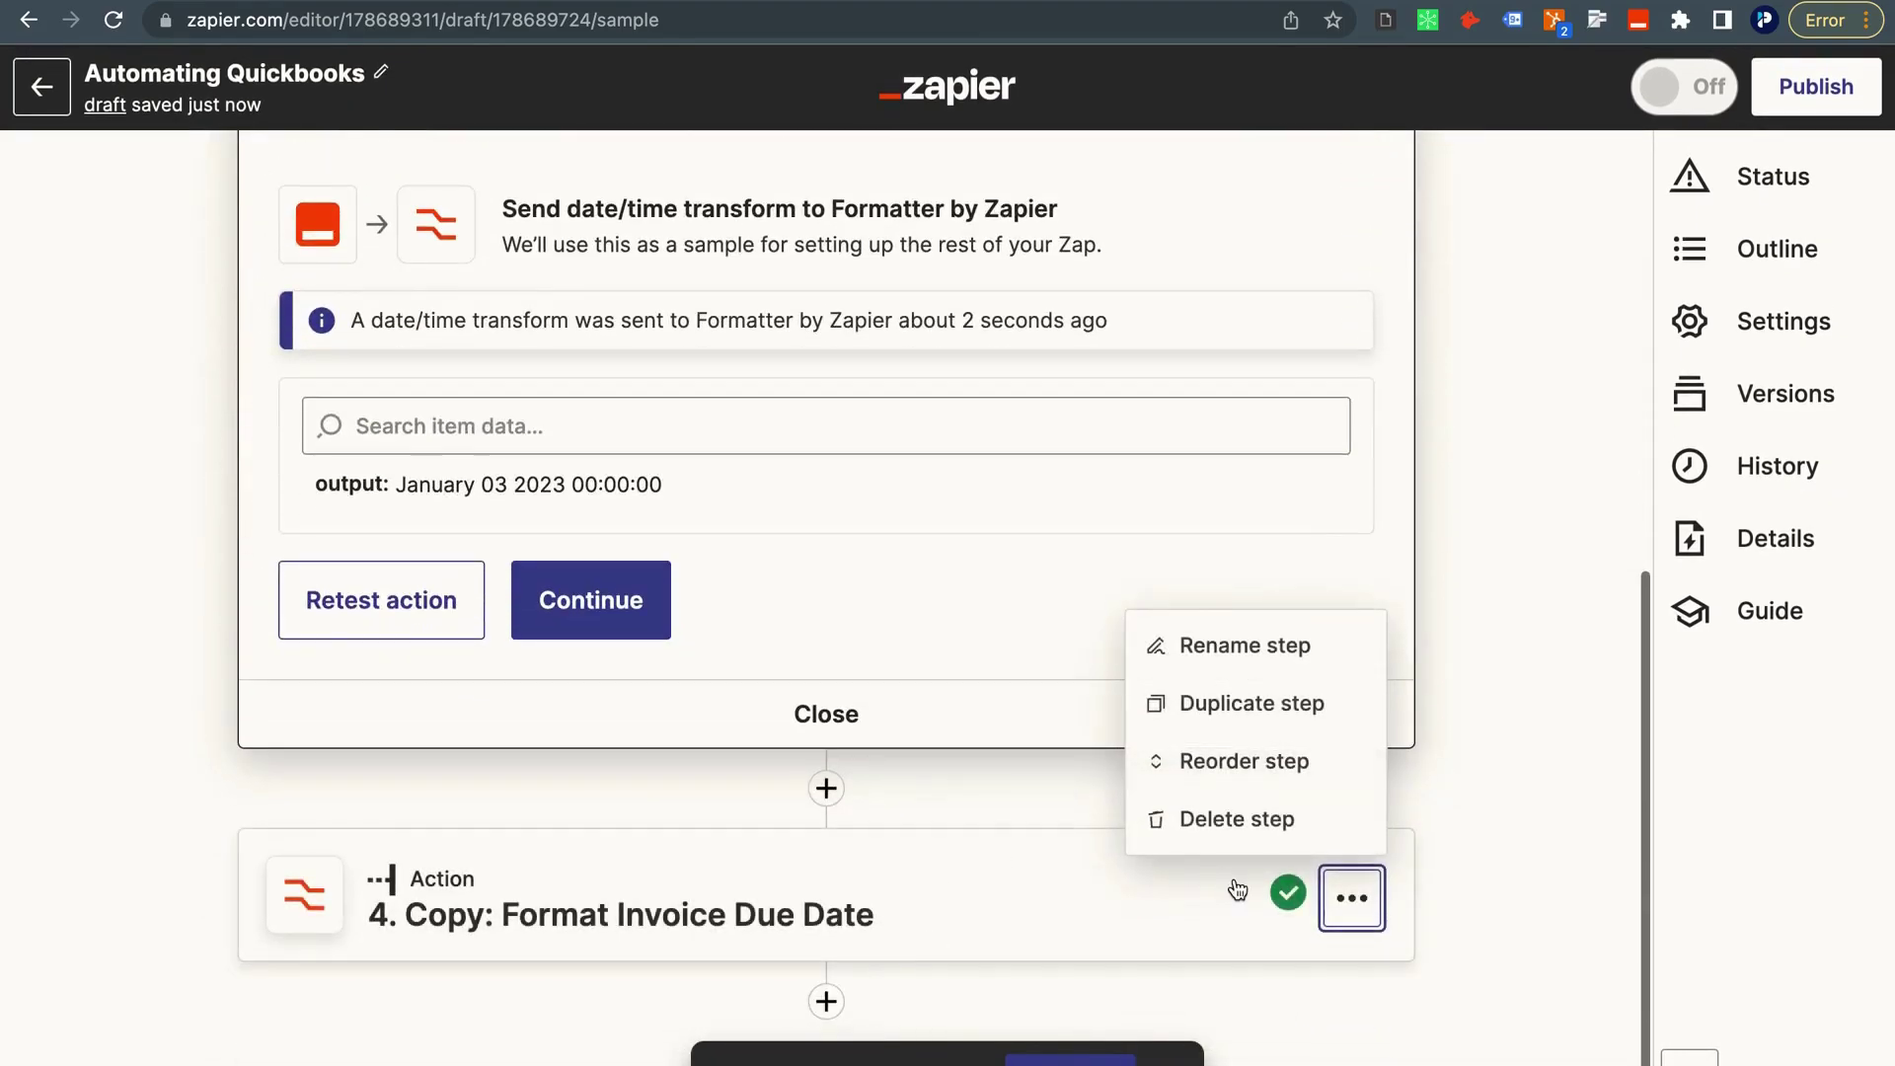
{"action": "left_click", "coordinate": [1247, 765]}
{"action": "left_click_drag", "start_coordinate": [1396, 601], "coordinate": [1395, 543]}
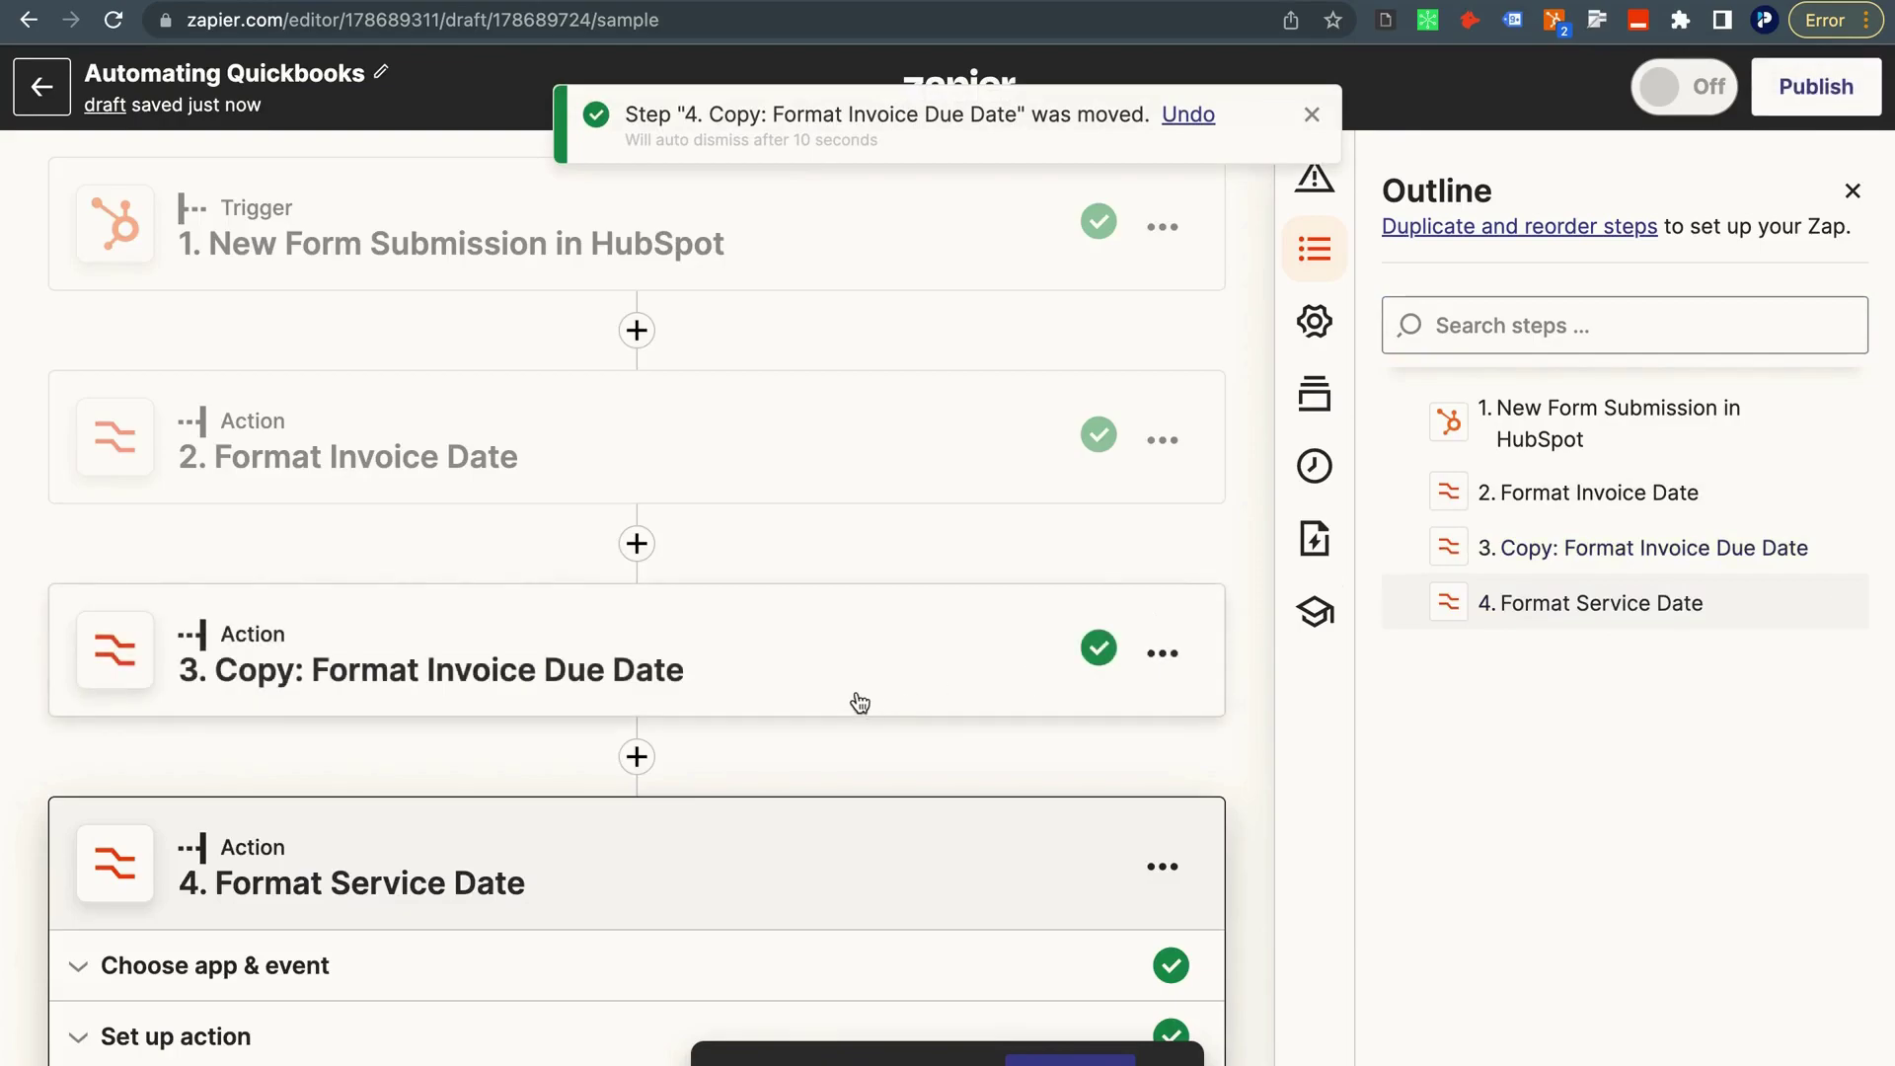
Remove the 'Copy: ' prefix so step 3 is titled Format Invoice Due Date.
{"action": "left_click", "coordinate": [1157, 650]}
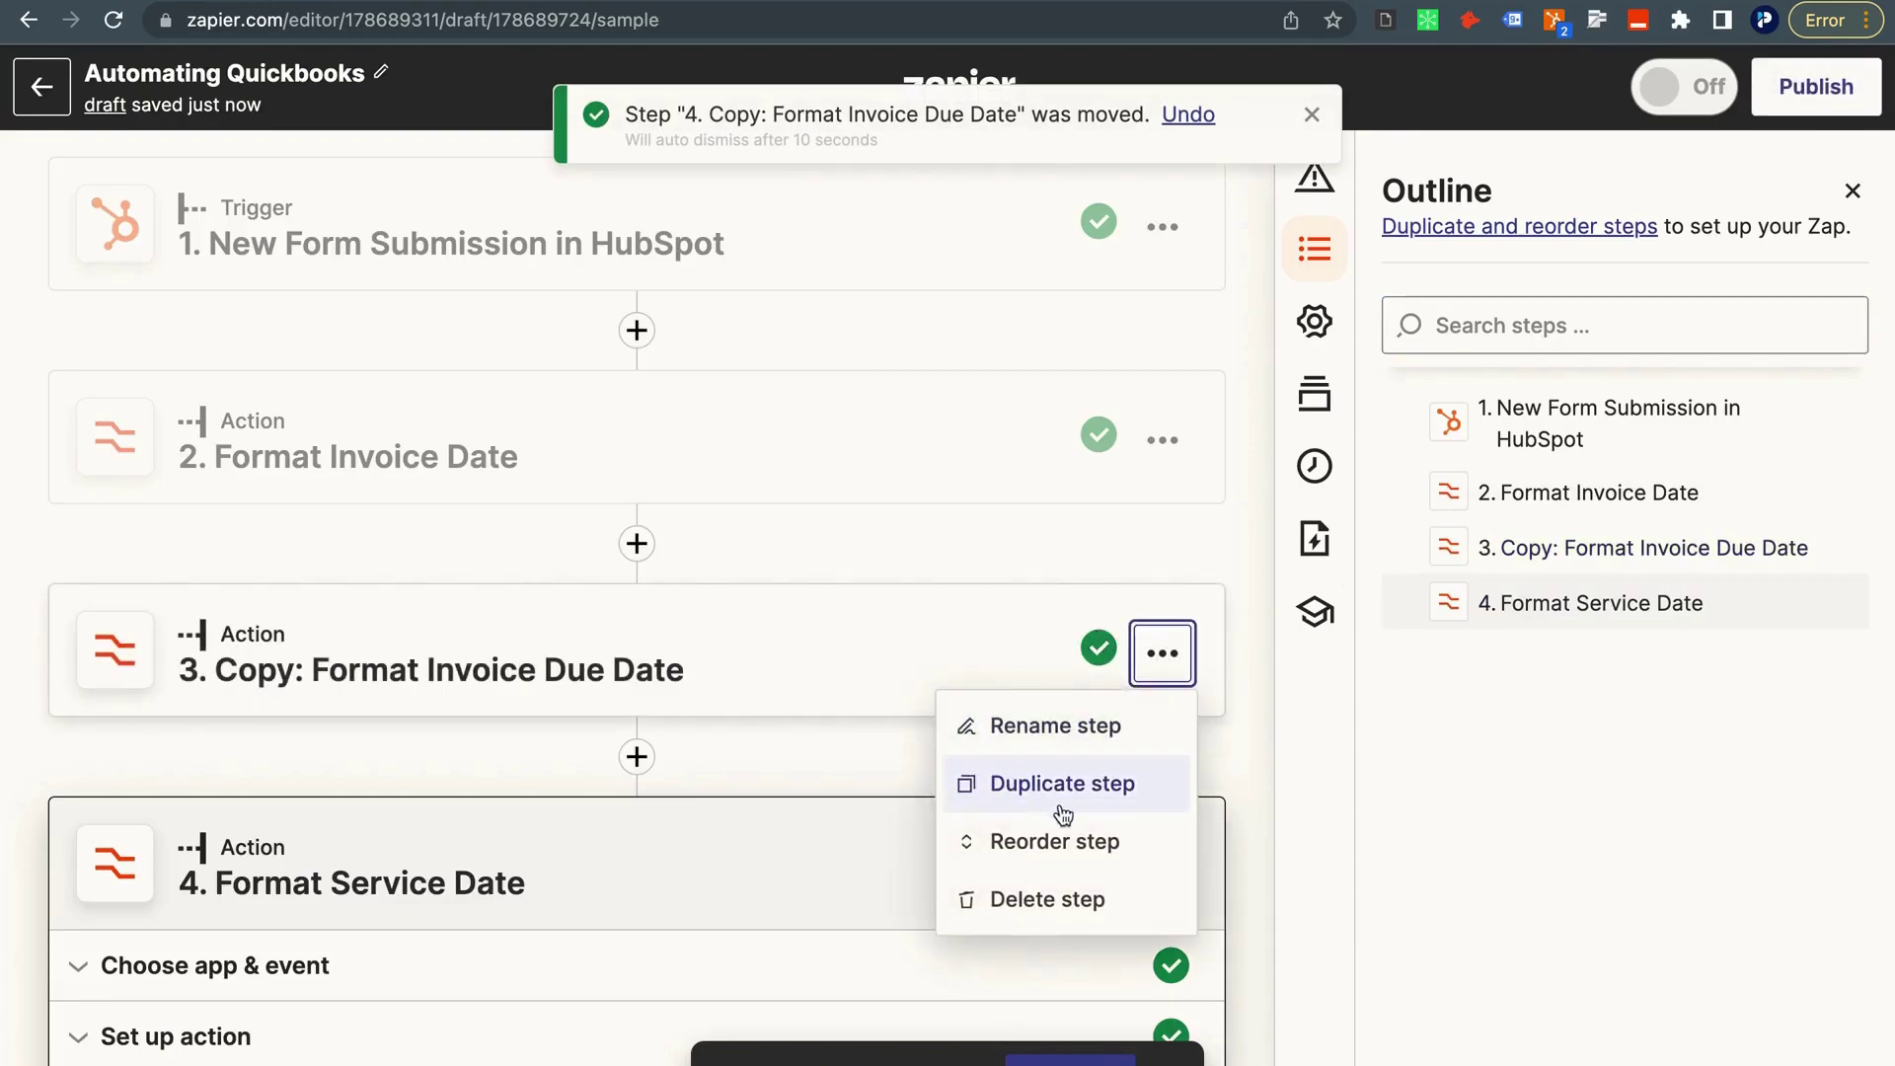
{"action": "left_click", "coordinate": [1061, 727]}
{"action": "left_click", "coordinate": [277, 671]}
{"action": "key", "text": "BackSpace"}
{"action": "key", "text": "BackSpace"}
{"action": "key", "text": "BackSpace"}
{"action": "key", "text": "BackSpace"}
{"action": "key", "text": "BackSpace"}
{"action": "key", "text": "BackSpace"}
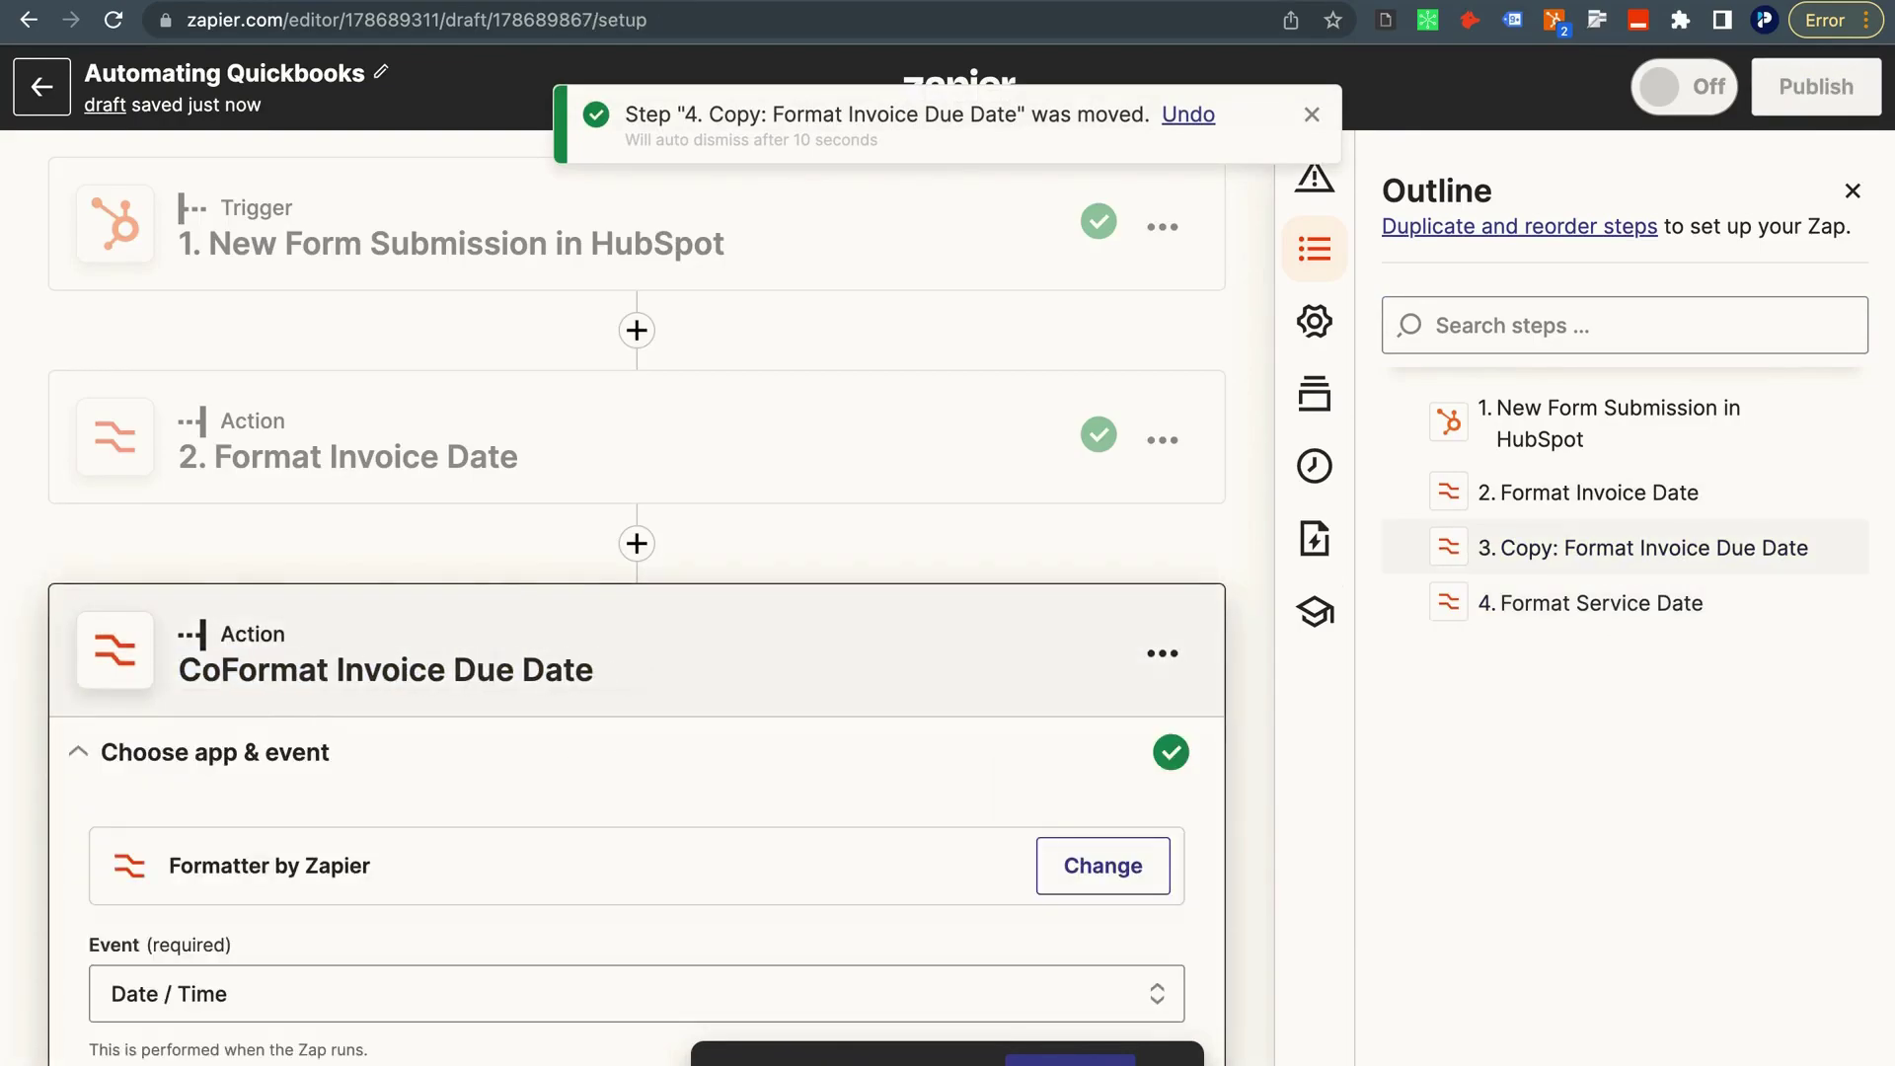
{"action": "key", "text": "Return"}
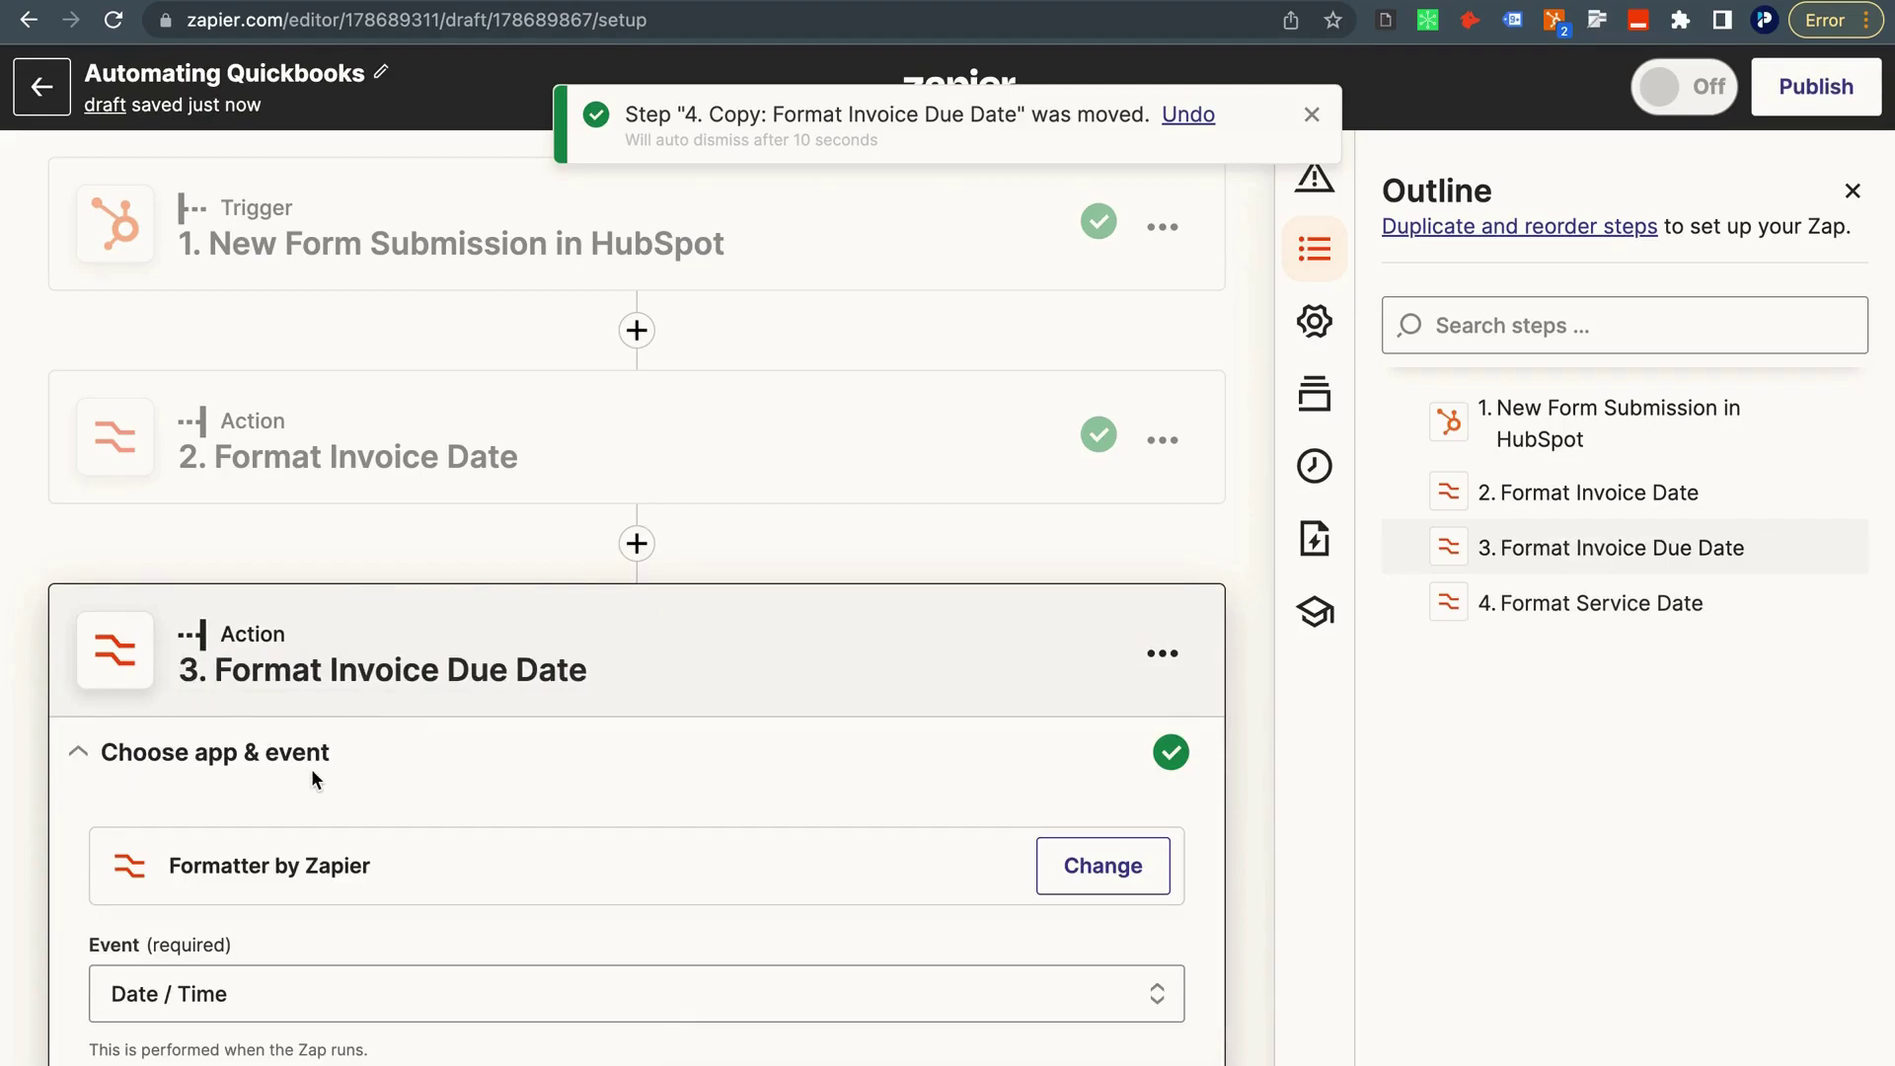
{"action": "scroll", "coordinate": [311, 768], "scroll_direction": "down", "scroll_amount": 3}
{"action": "scroll", "coordinate": [311, 768], "scroll_direction": "down", "scroll_amount": 10}
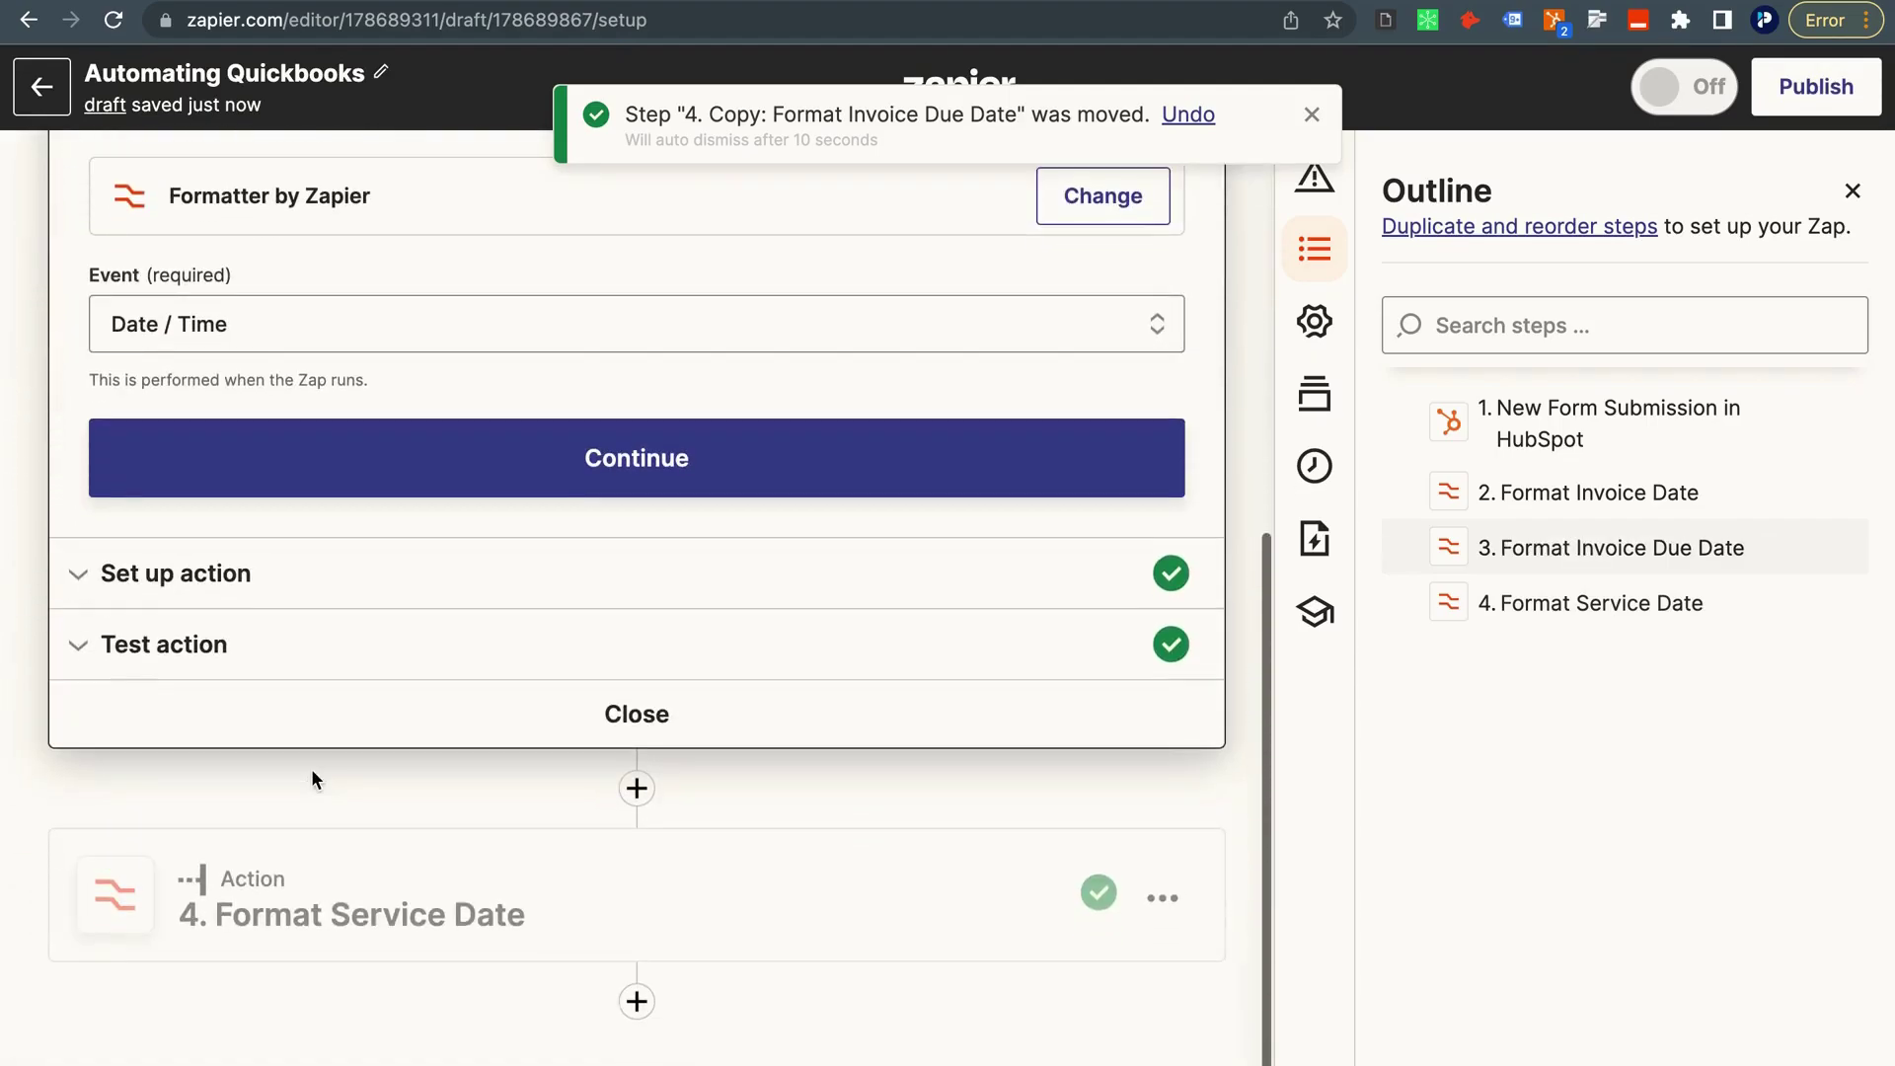
Add a Formatter Numbers step using Perform Math Operation with the Multiply operation.
{"action": "left_click", "coordinate": [637, 1002]}
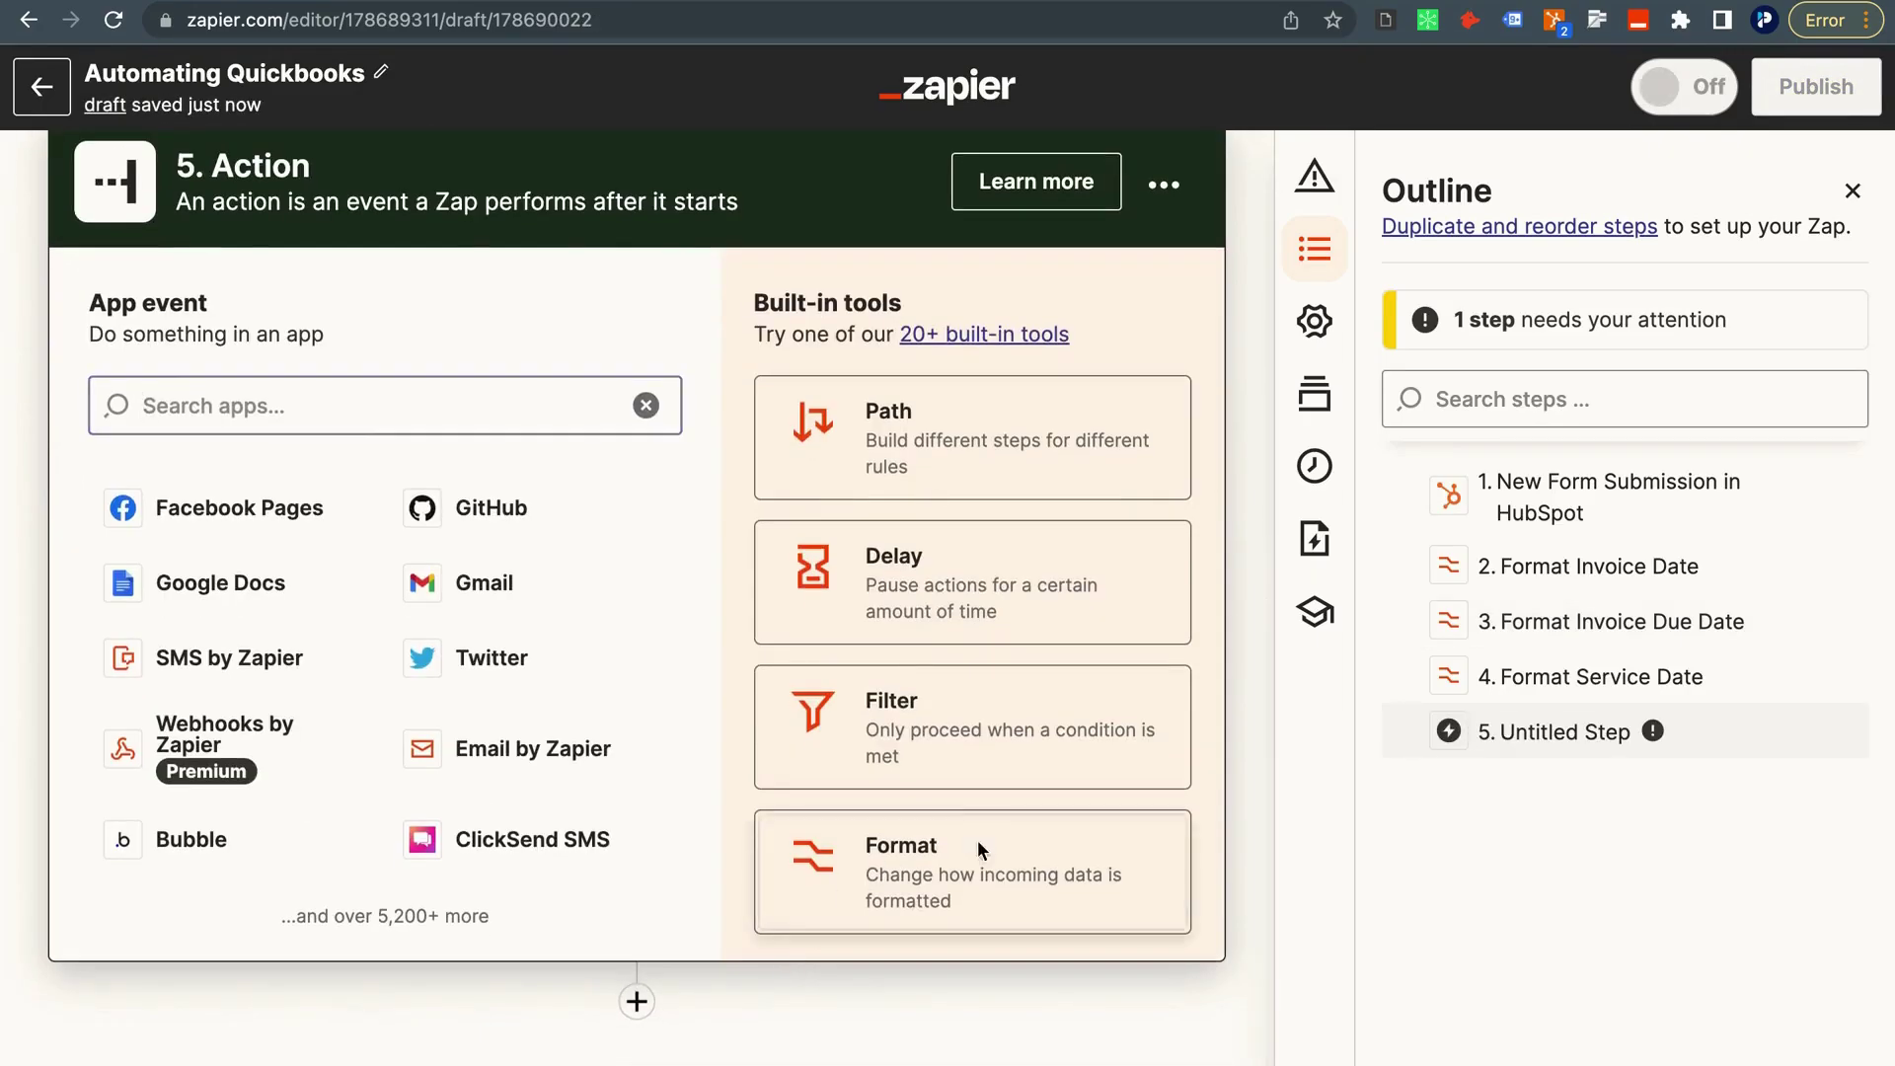
{"action": "left_click", "coordinate": [977, 847]}
{"action": "left_click", "coordinate": [367, 760]}
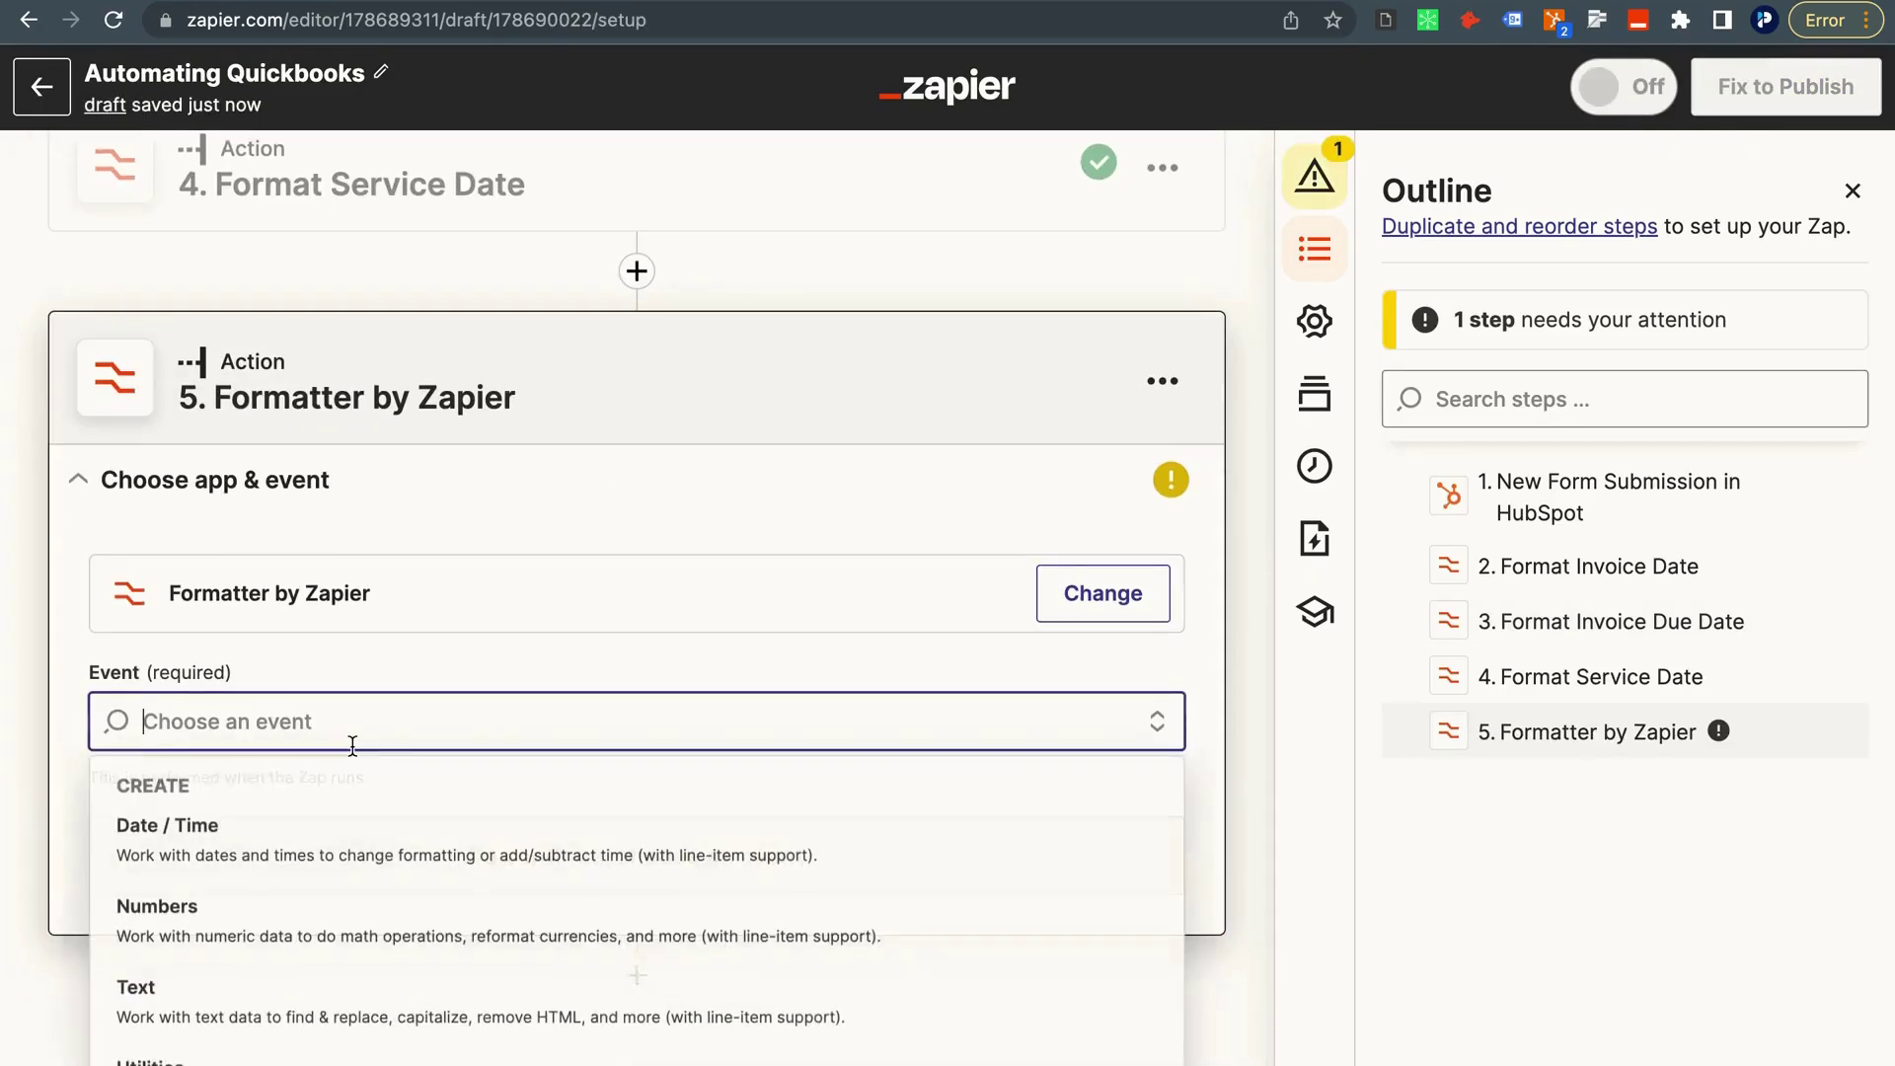
{"action": "left_click", "coordinate": [283, 929]}
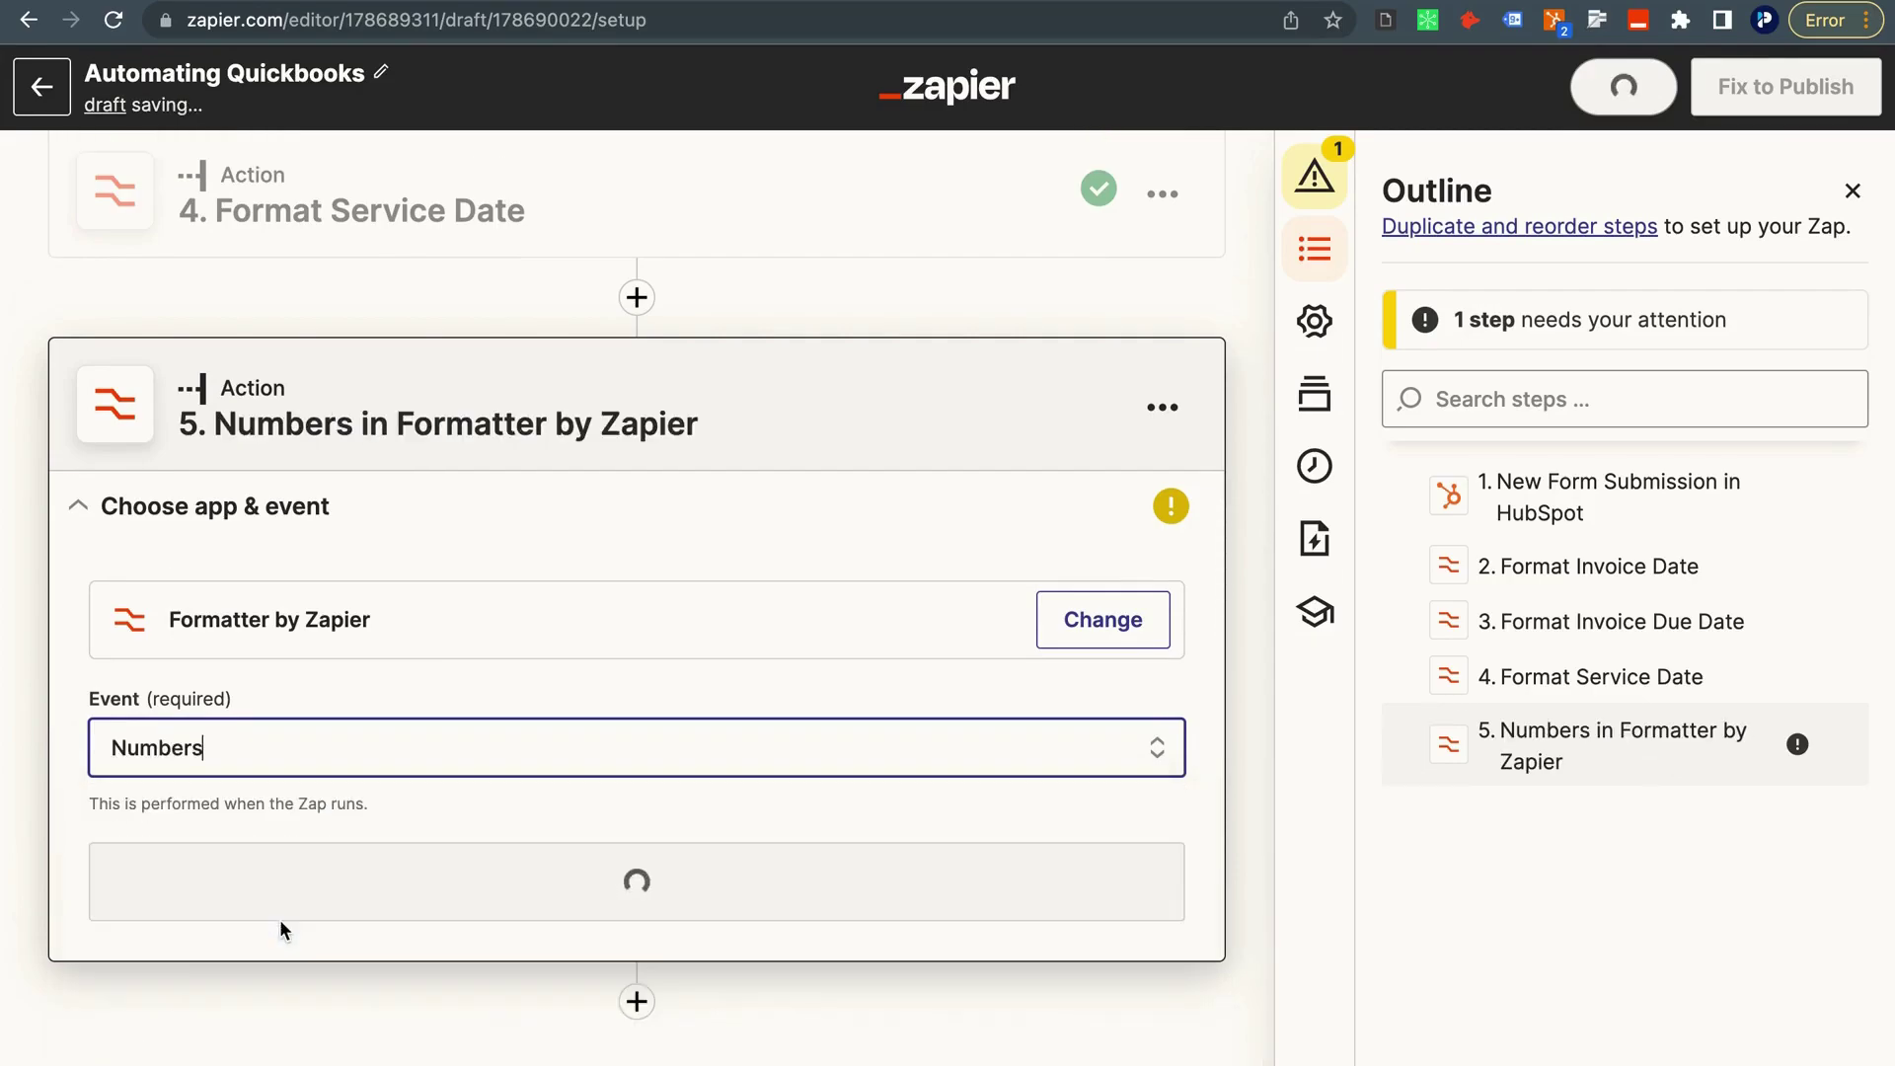
{"action": "left_click", "coordinate": [260, 823]}
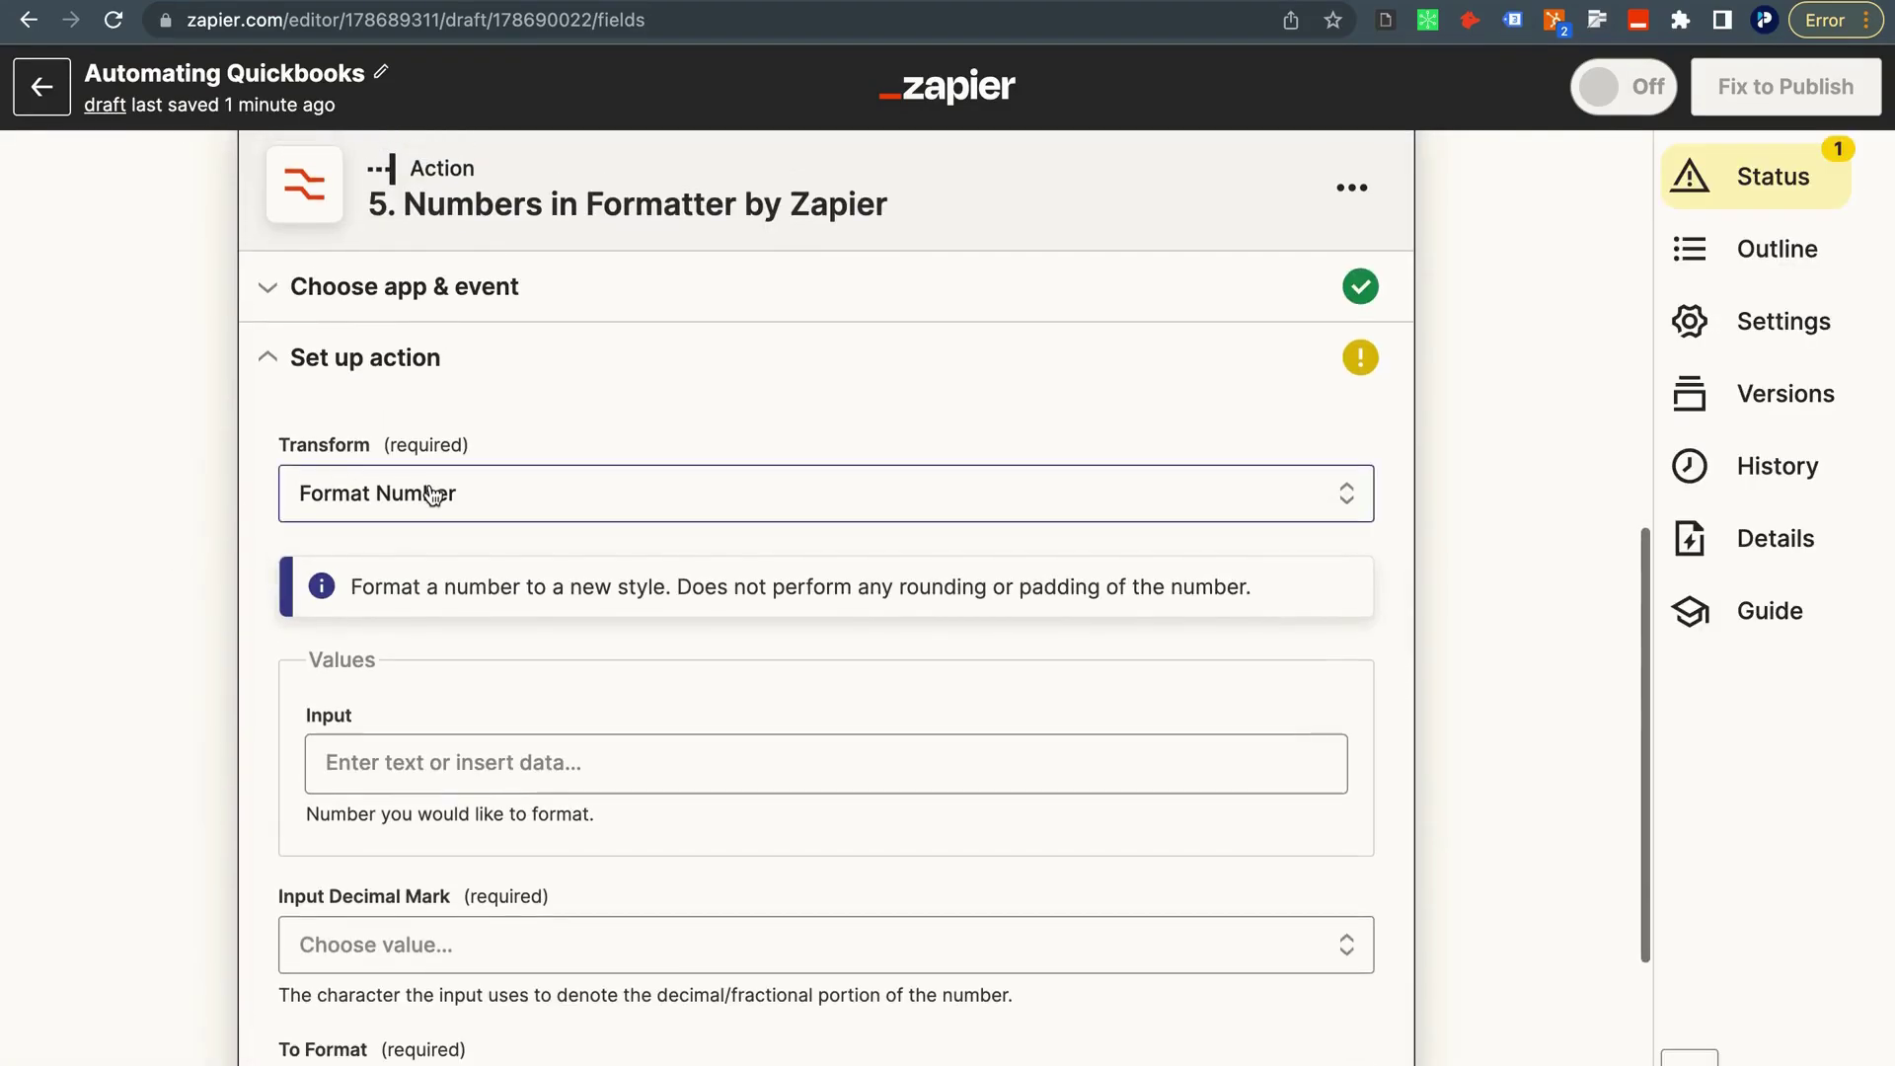
{"action": "left_click", "coordinate": [441, 493]}
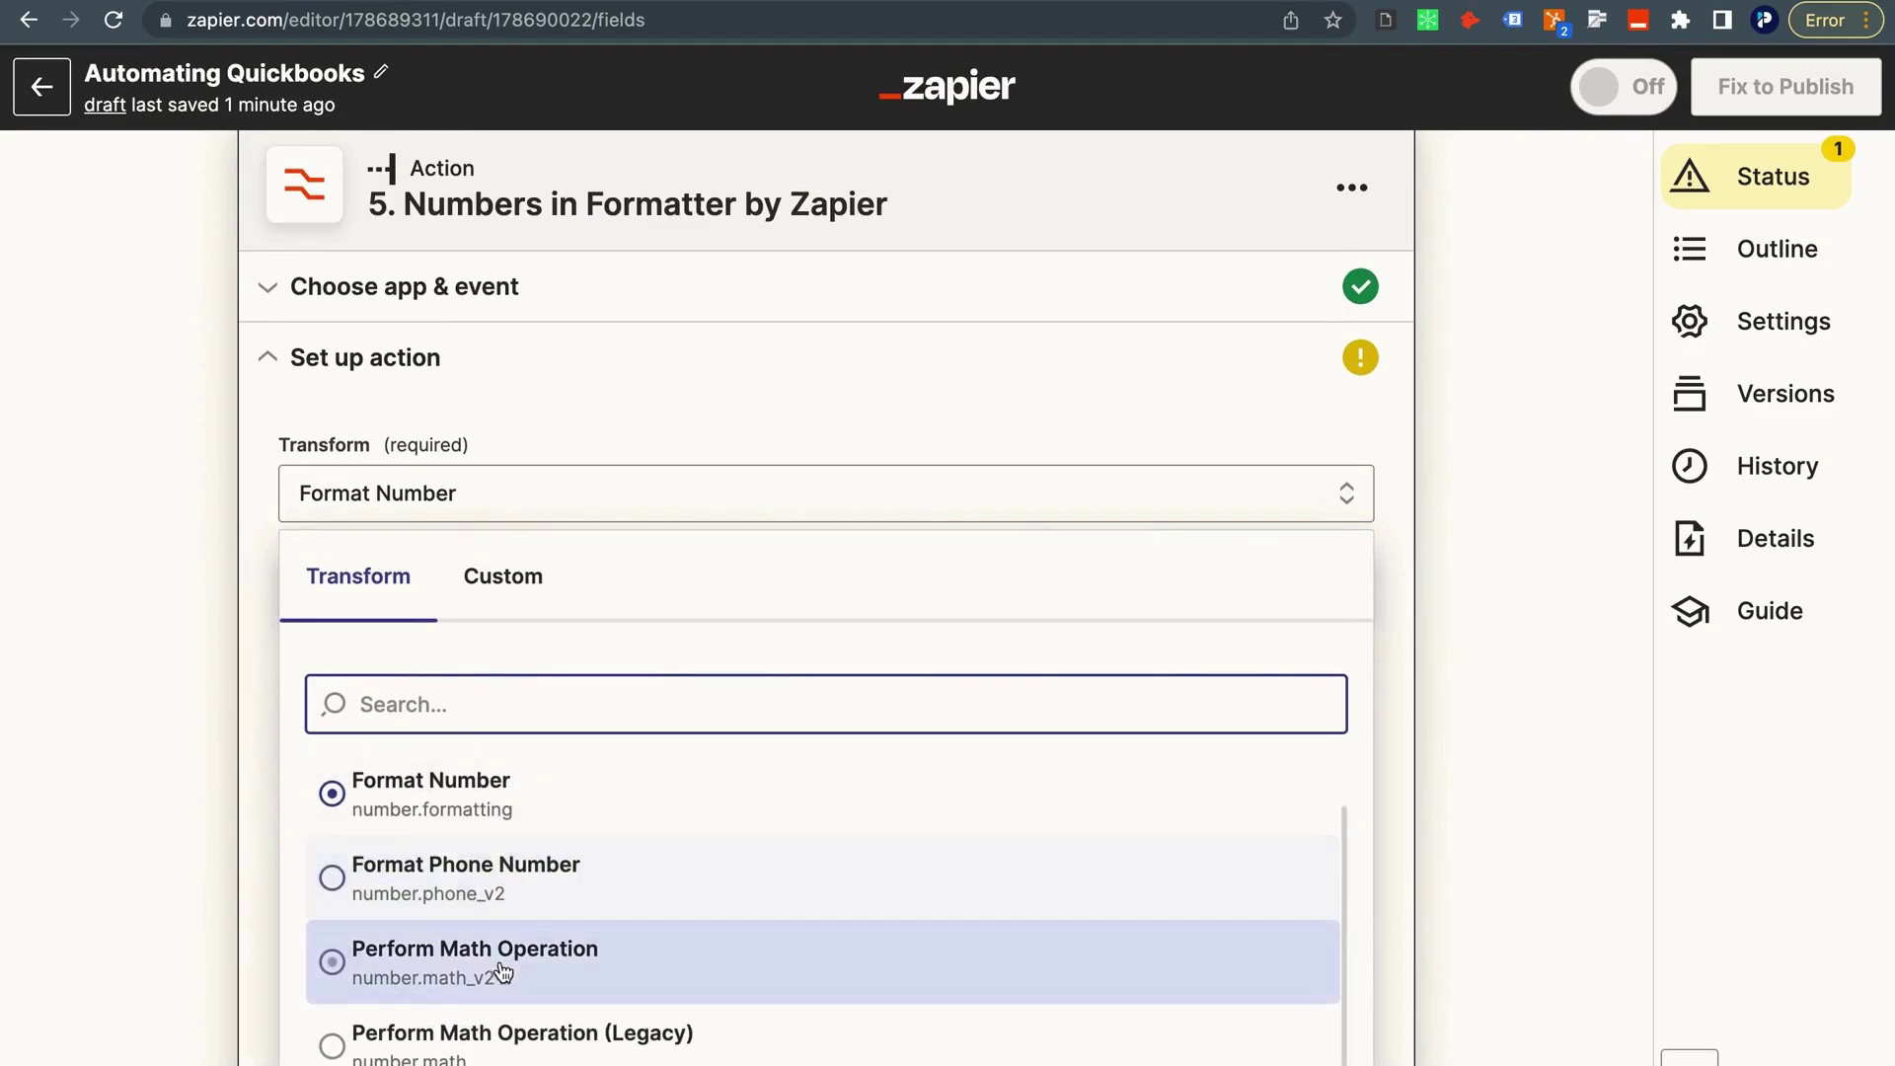
{"action": "left_click", "coordinate": [507, 981]}
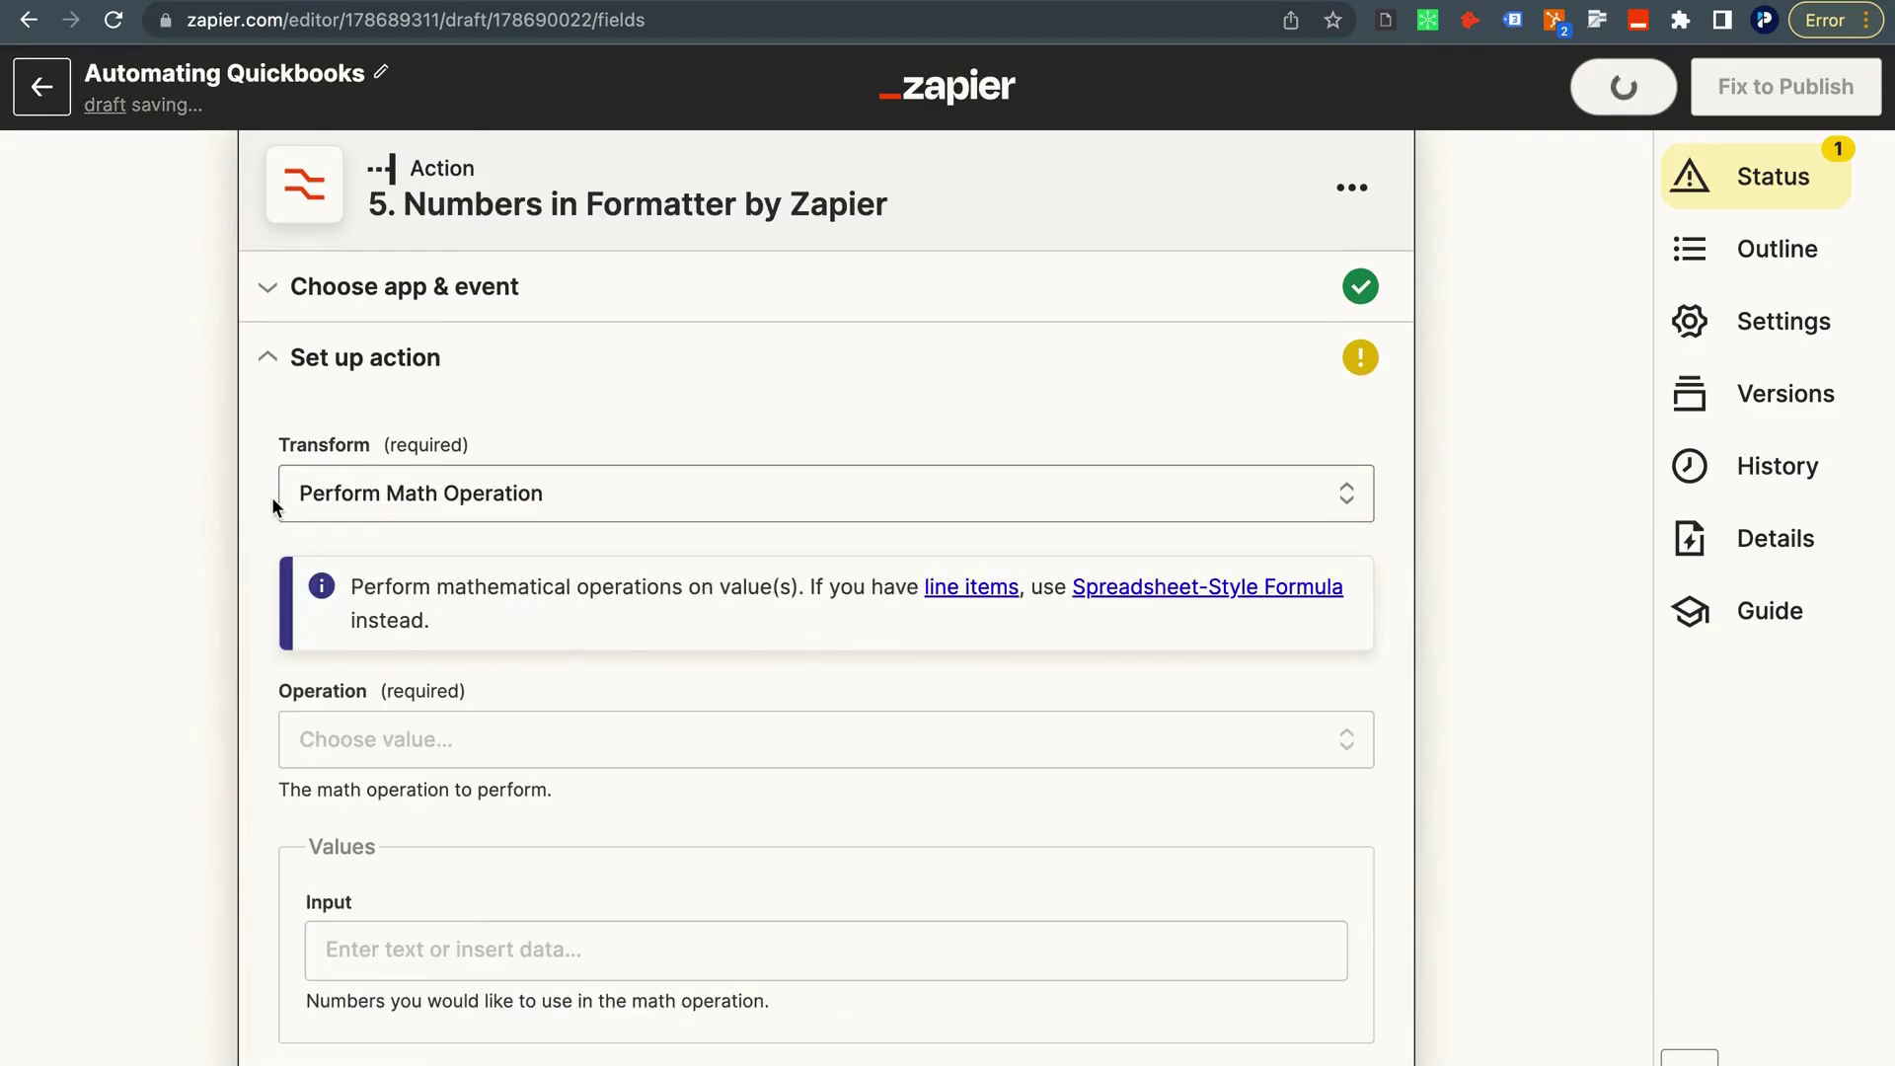
{"action": "left_click", "coordinate": [385, 754]}
{"action": "scroll", "coordinate": [411, 934], "scroll_direction": "down", "scroll_amount": 3}
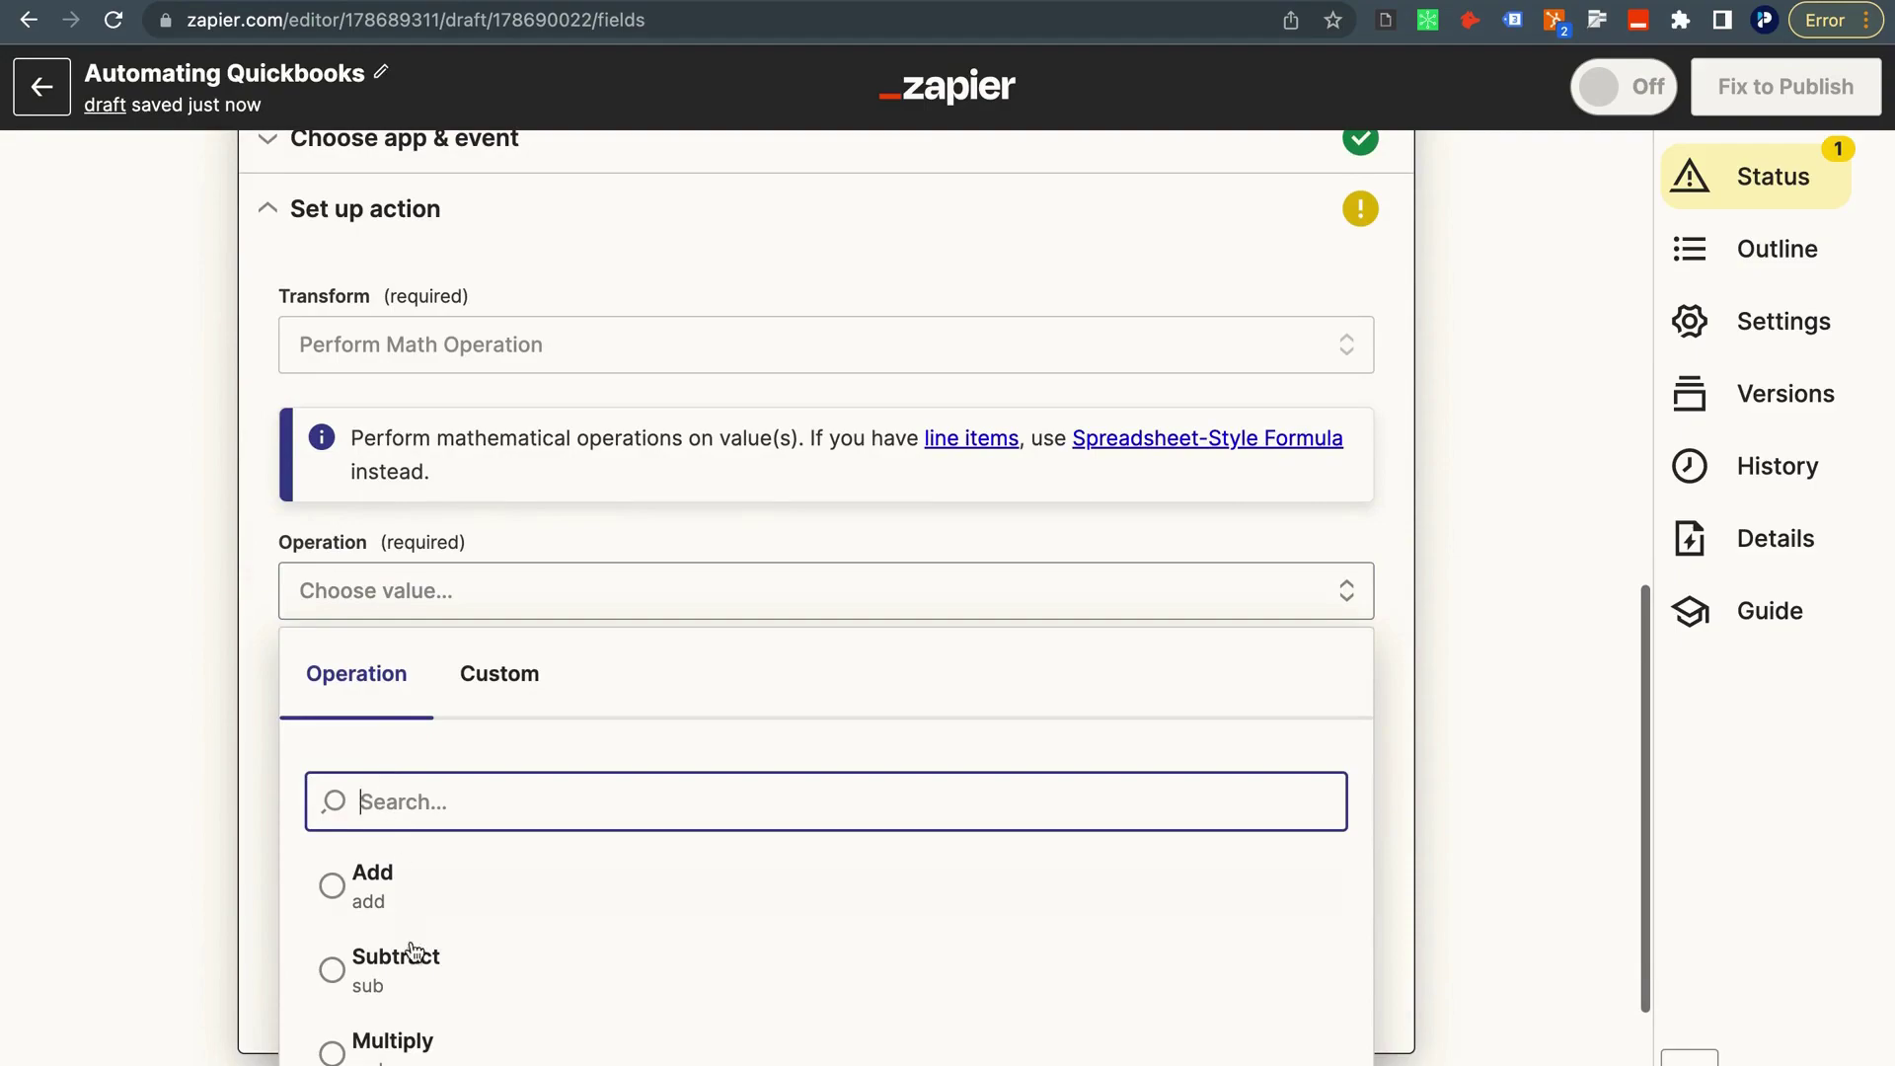
{"action": "left_click", "coordinate": [410, 967]}
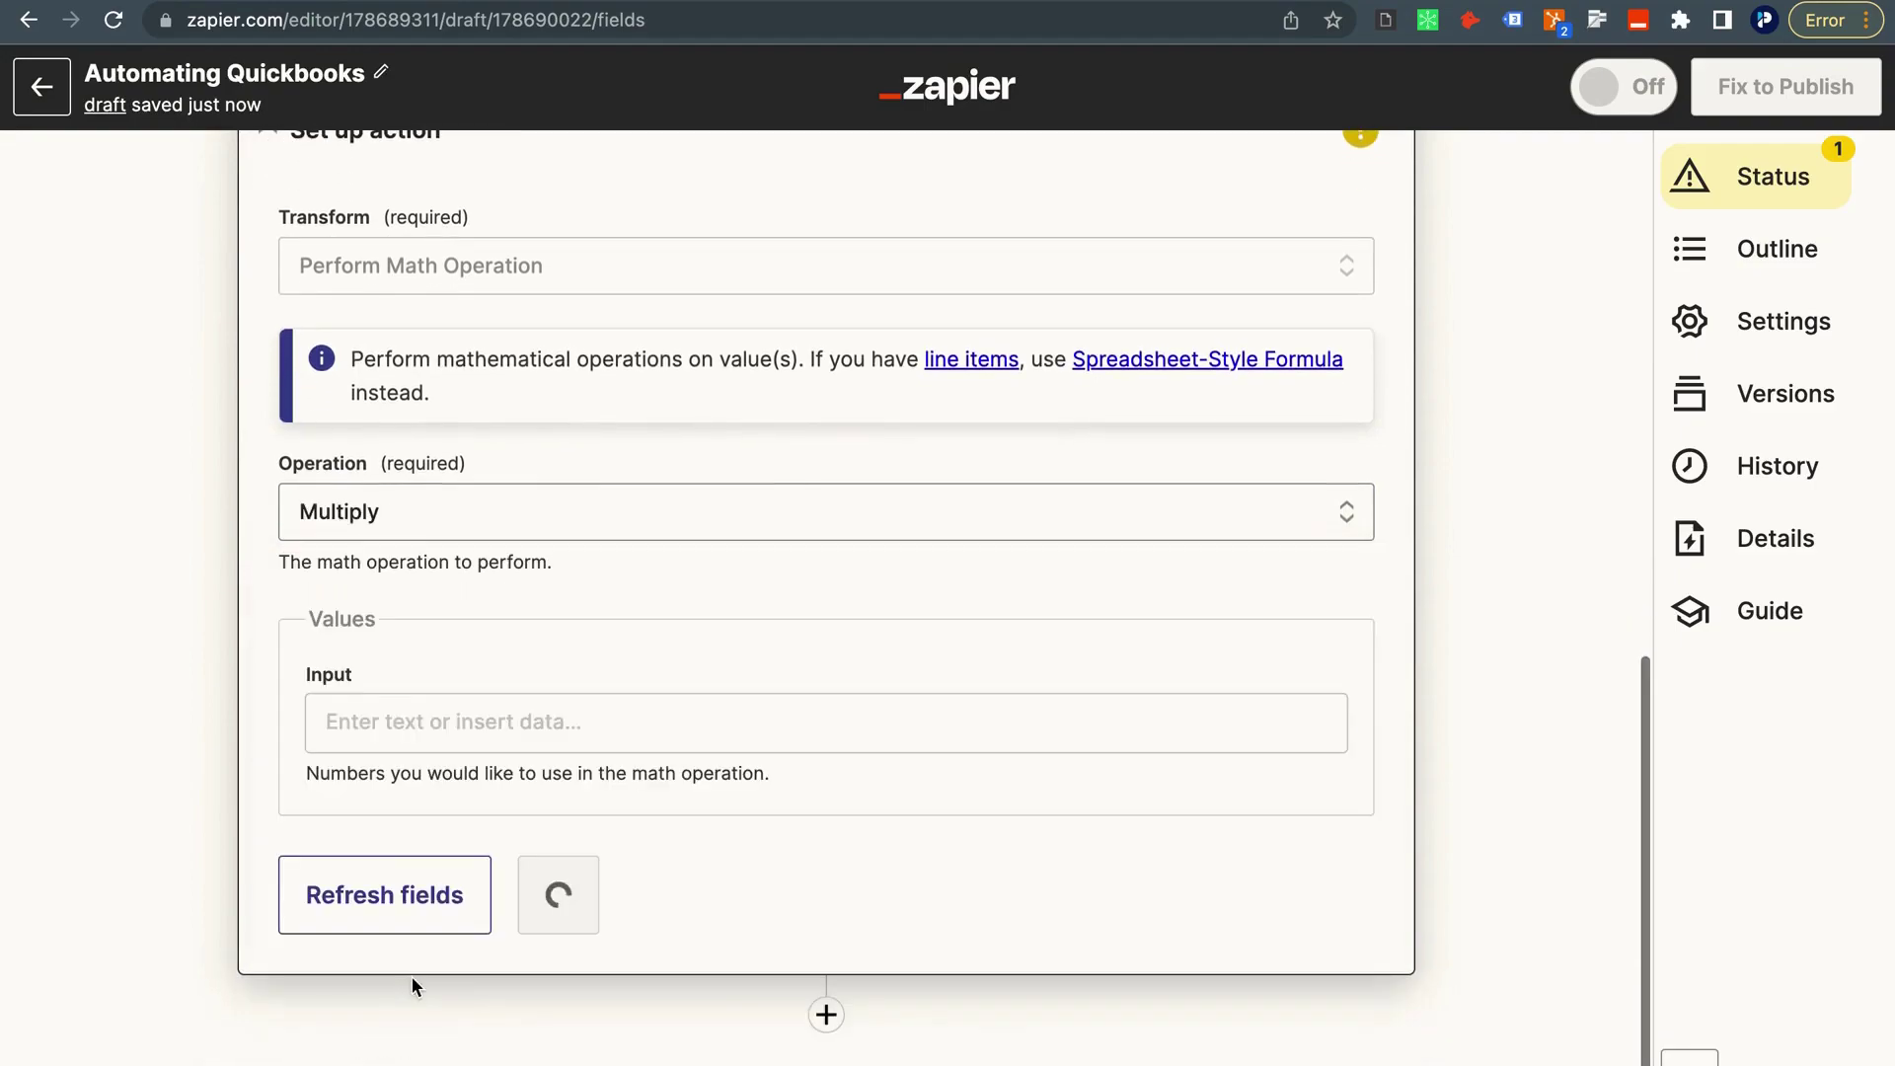
Fill the two numbers with the HubSpot Rate and Quantity fields.
{"action": "left_click", "coordinate": [372, 735]}
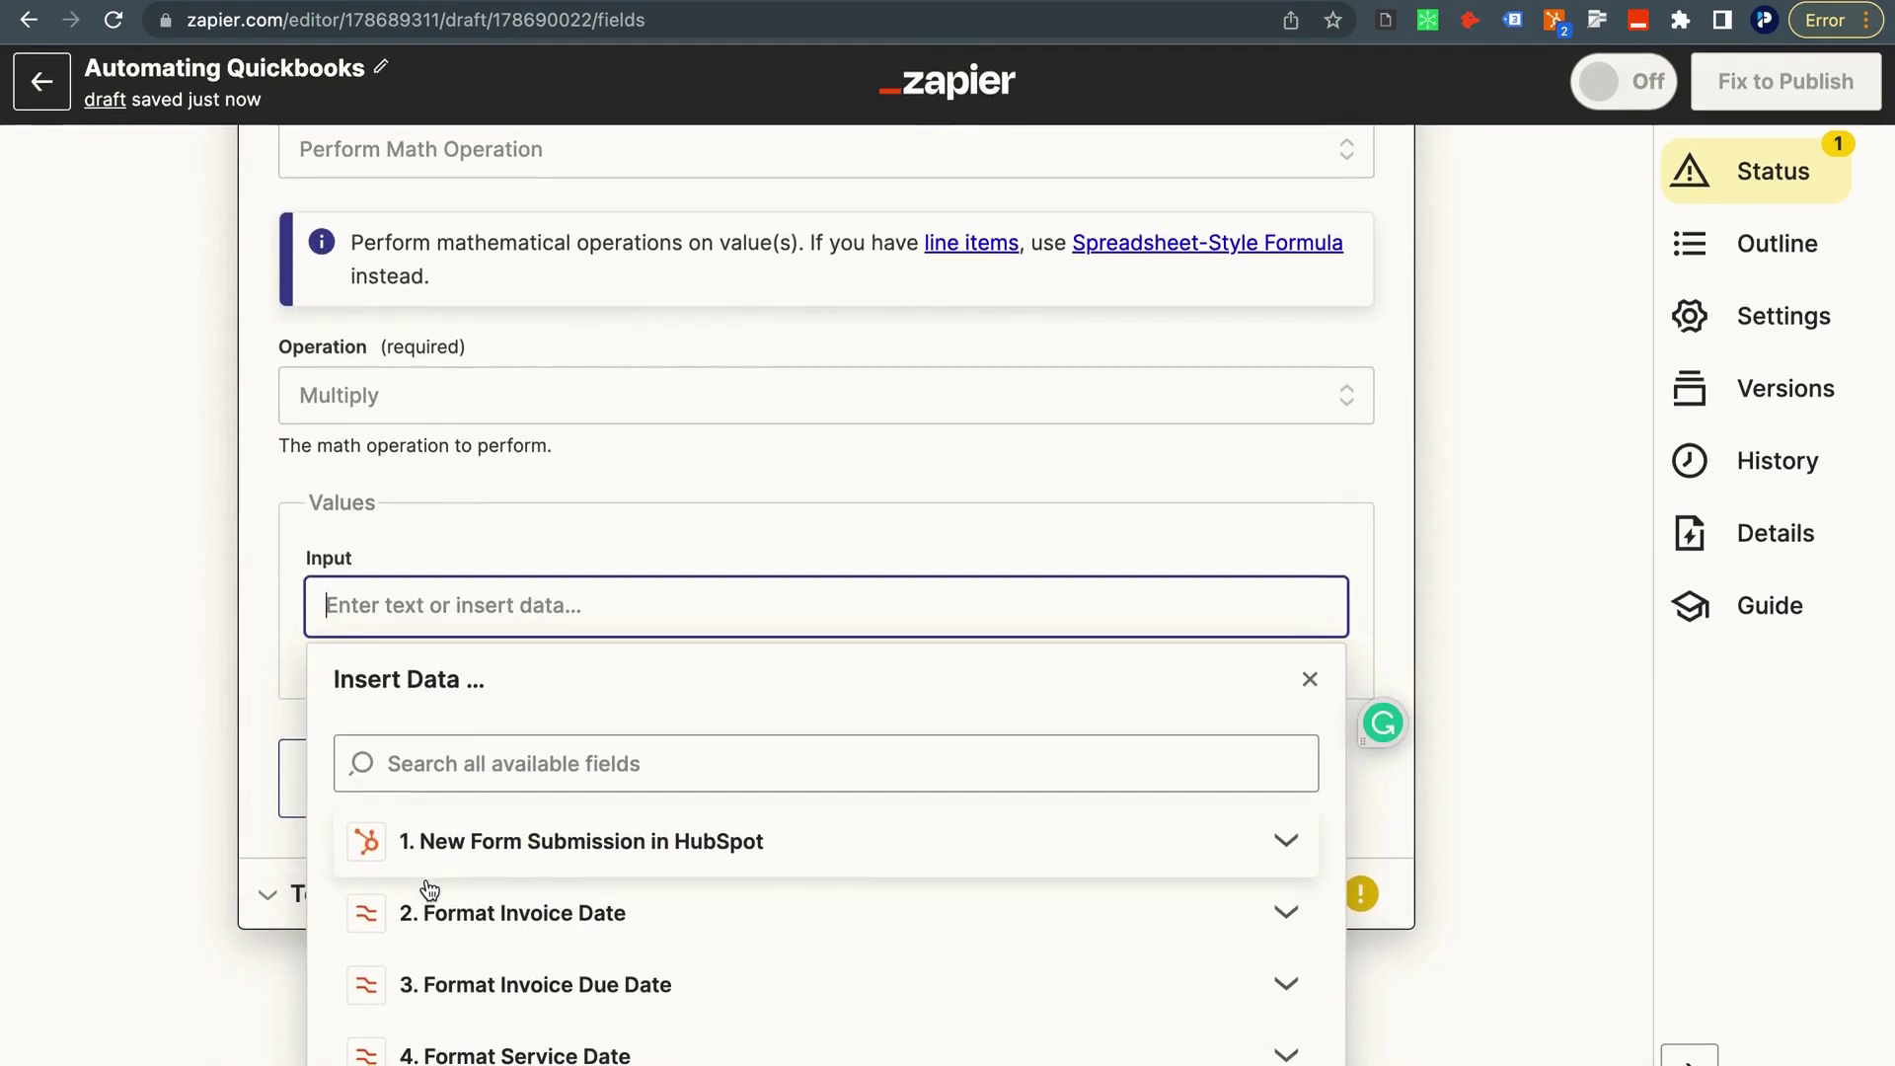
{"action": "left_click", "coordinate": [458, 875]}
{"action": "left_click", "coordinate": [465, 987]}
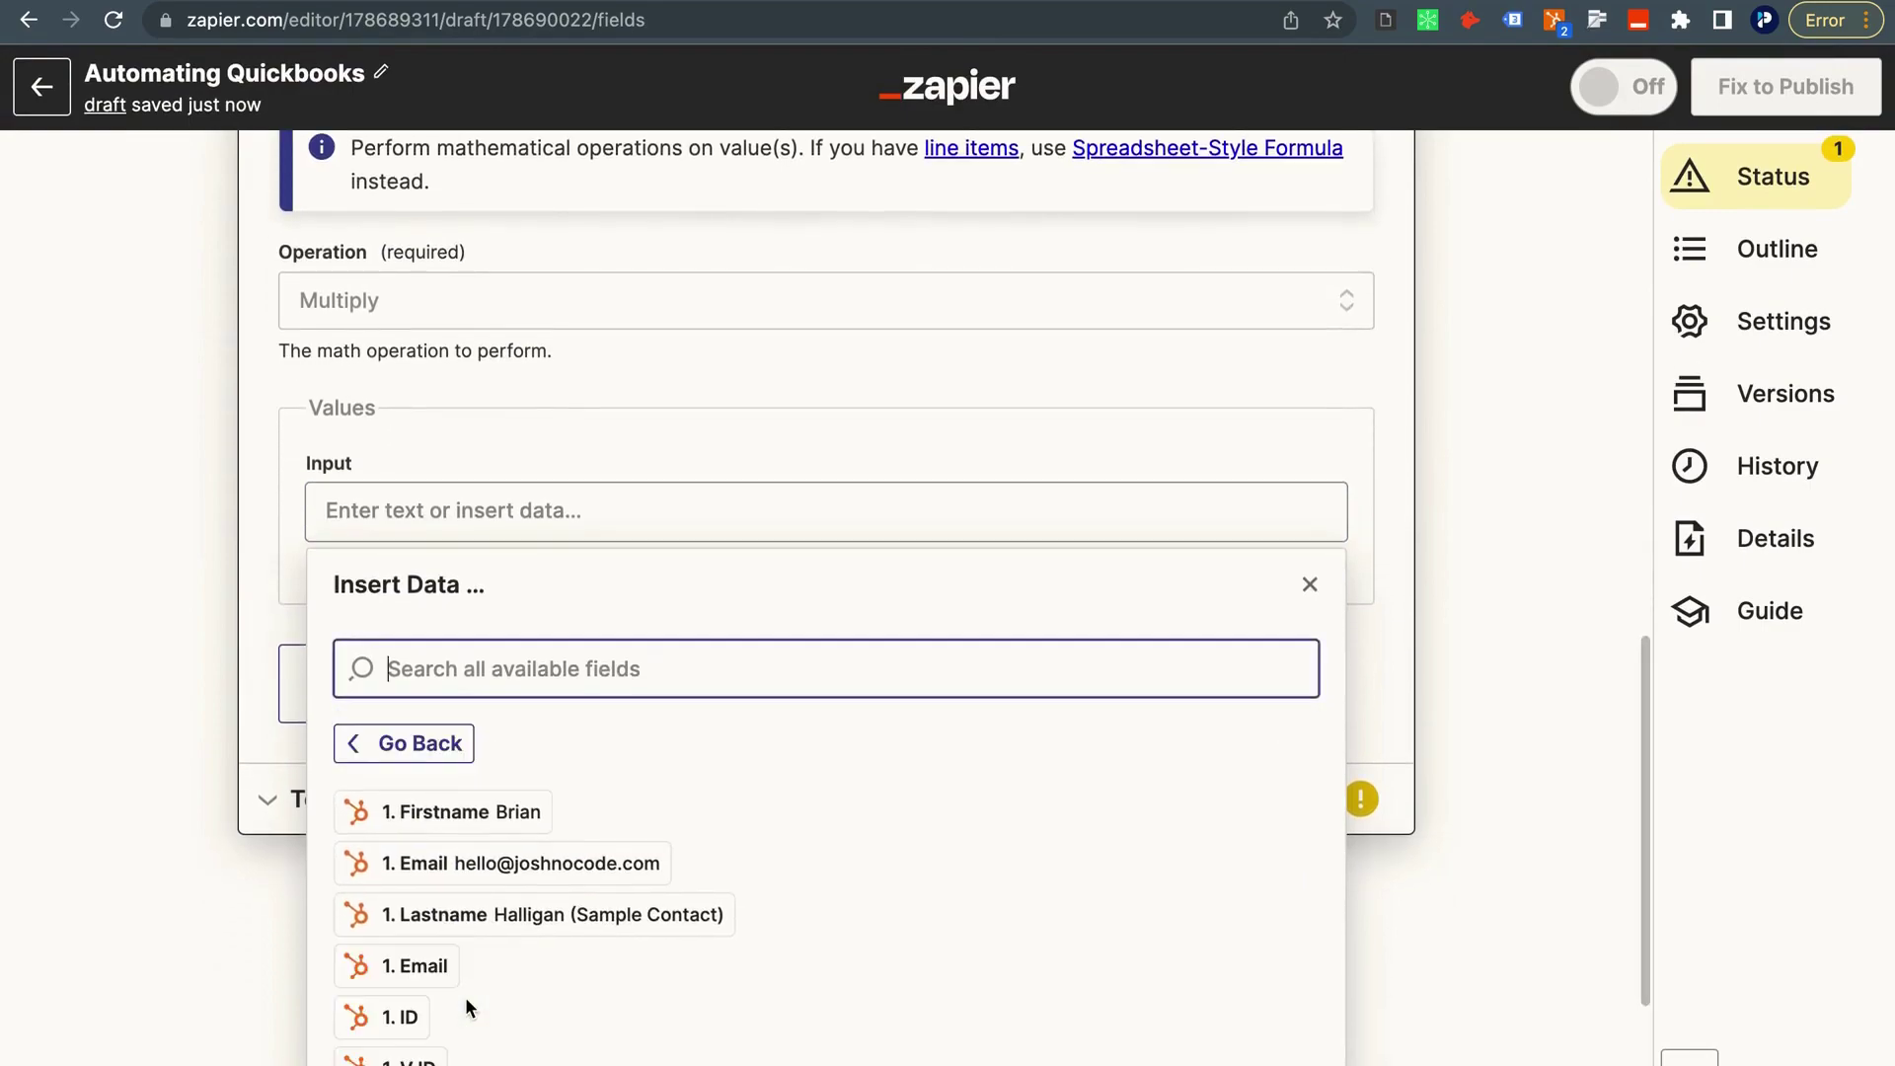
{"action": "scroll", "coordinate": [465, 996], "scroll_direction": "down", "scroll_amount": 1}
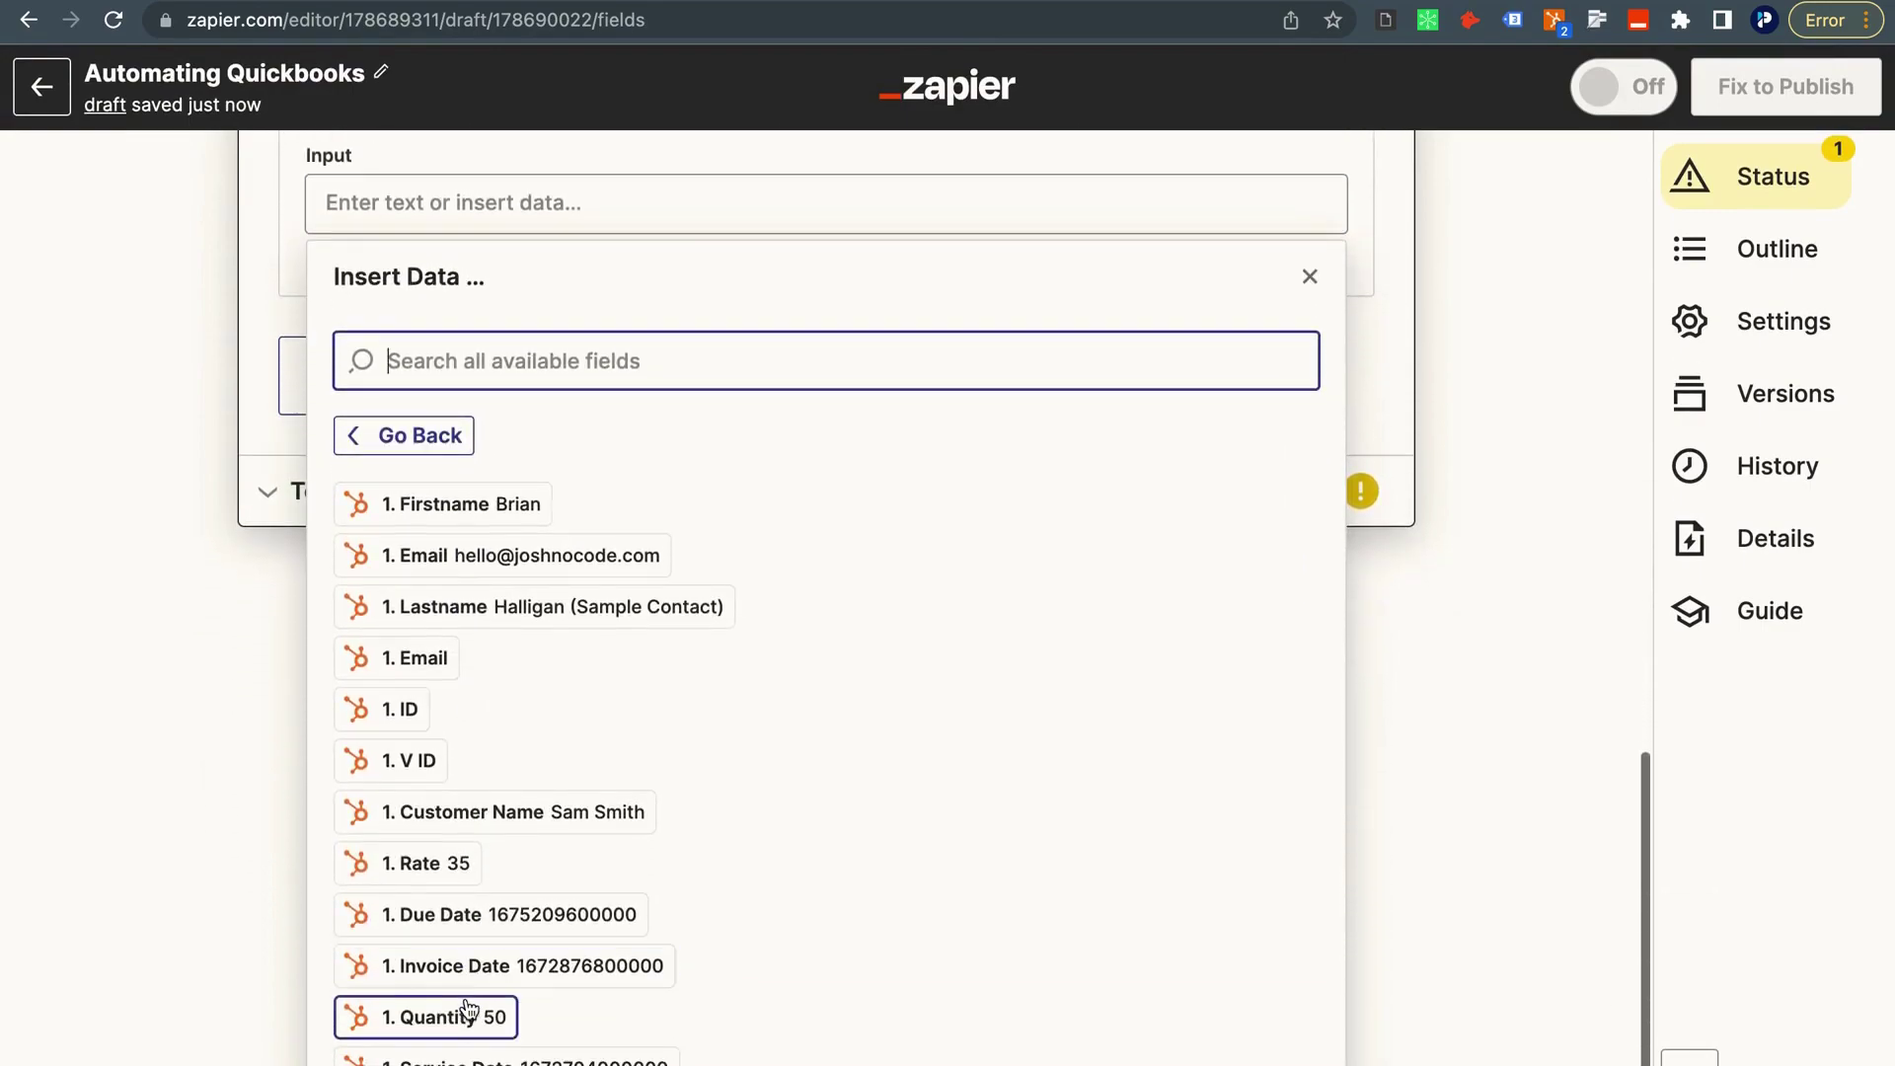
{"action": "left_click", "coordinate": [431, 865]}
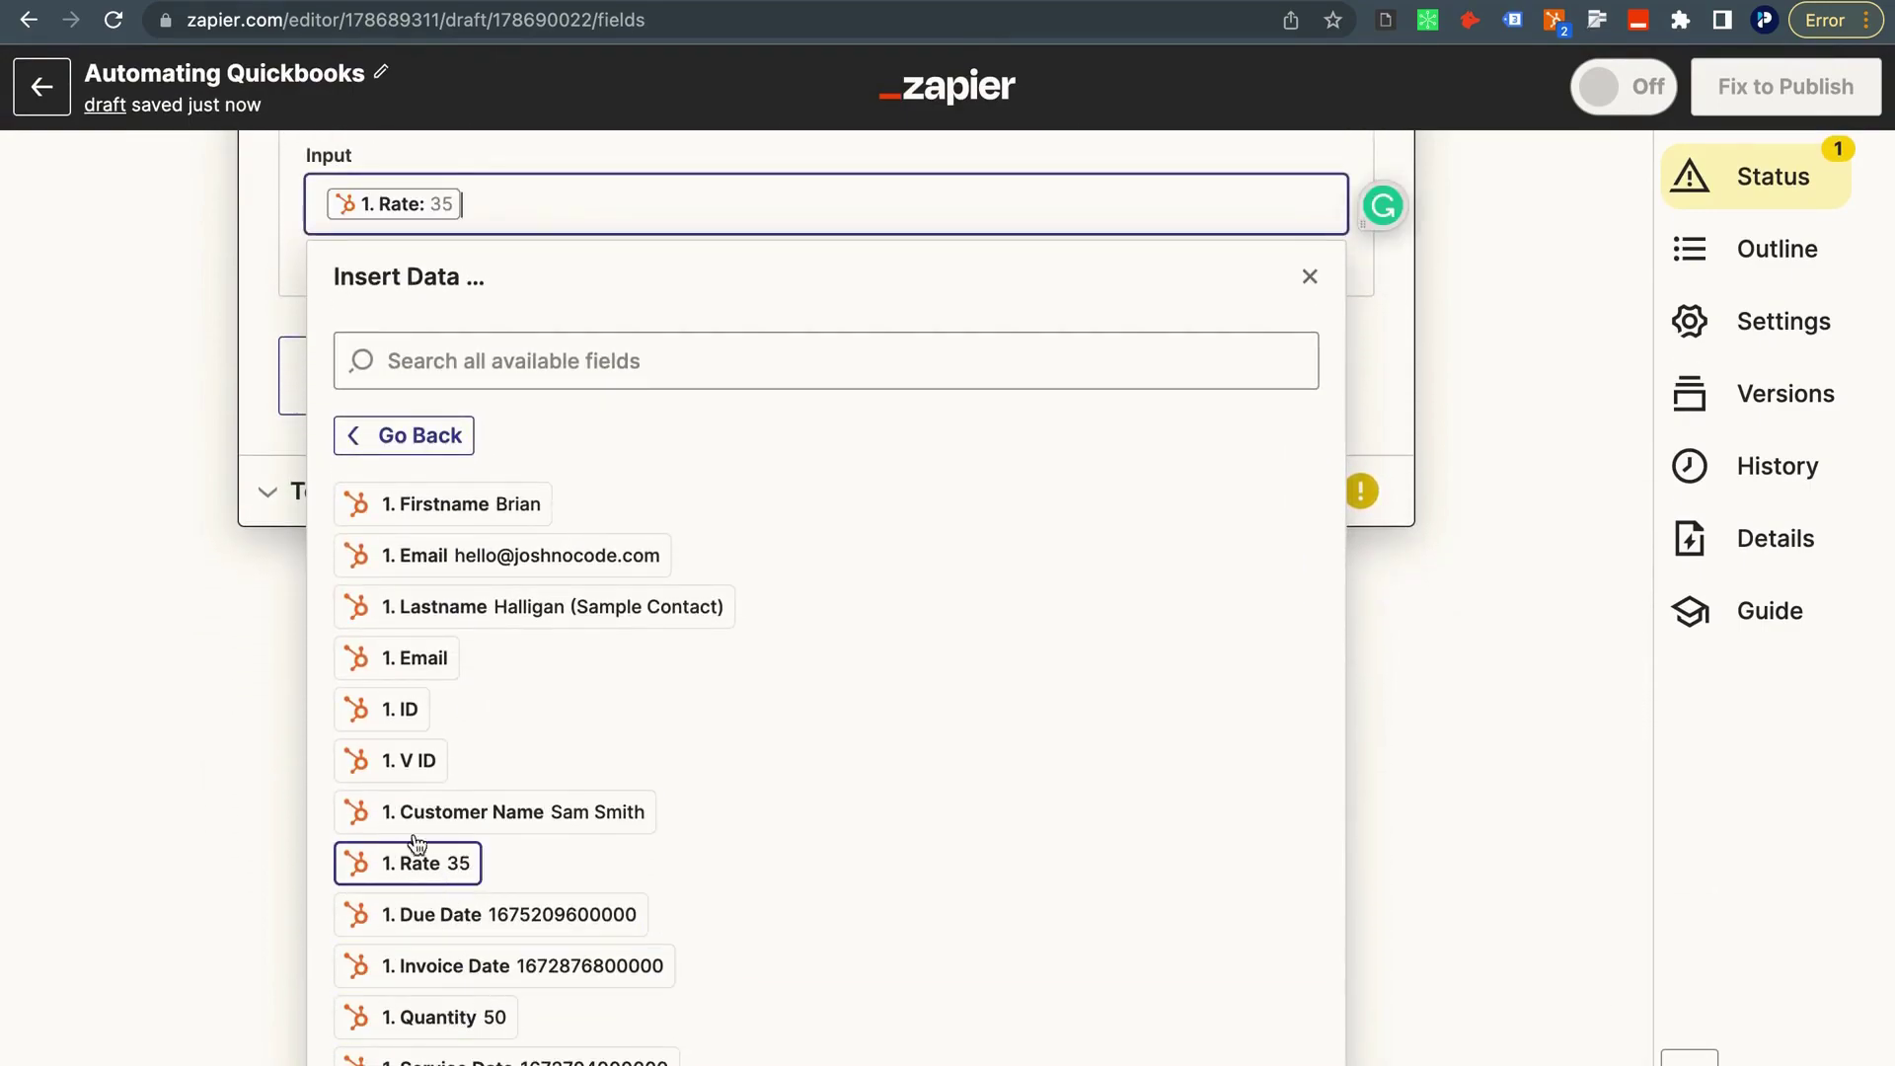
{"action": "left_click", "coordinate": [255, 538]}
{"action": "left_click", "coordinate": [369, 688]}
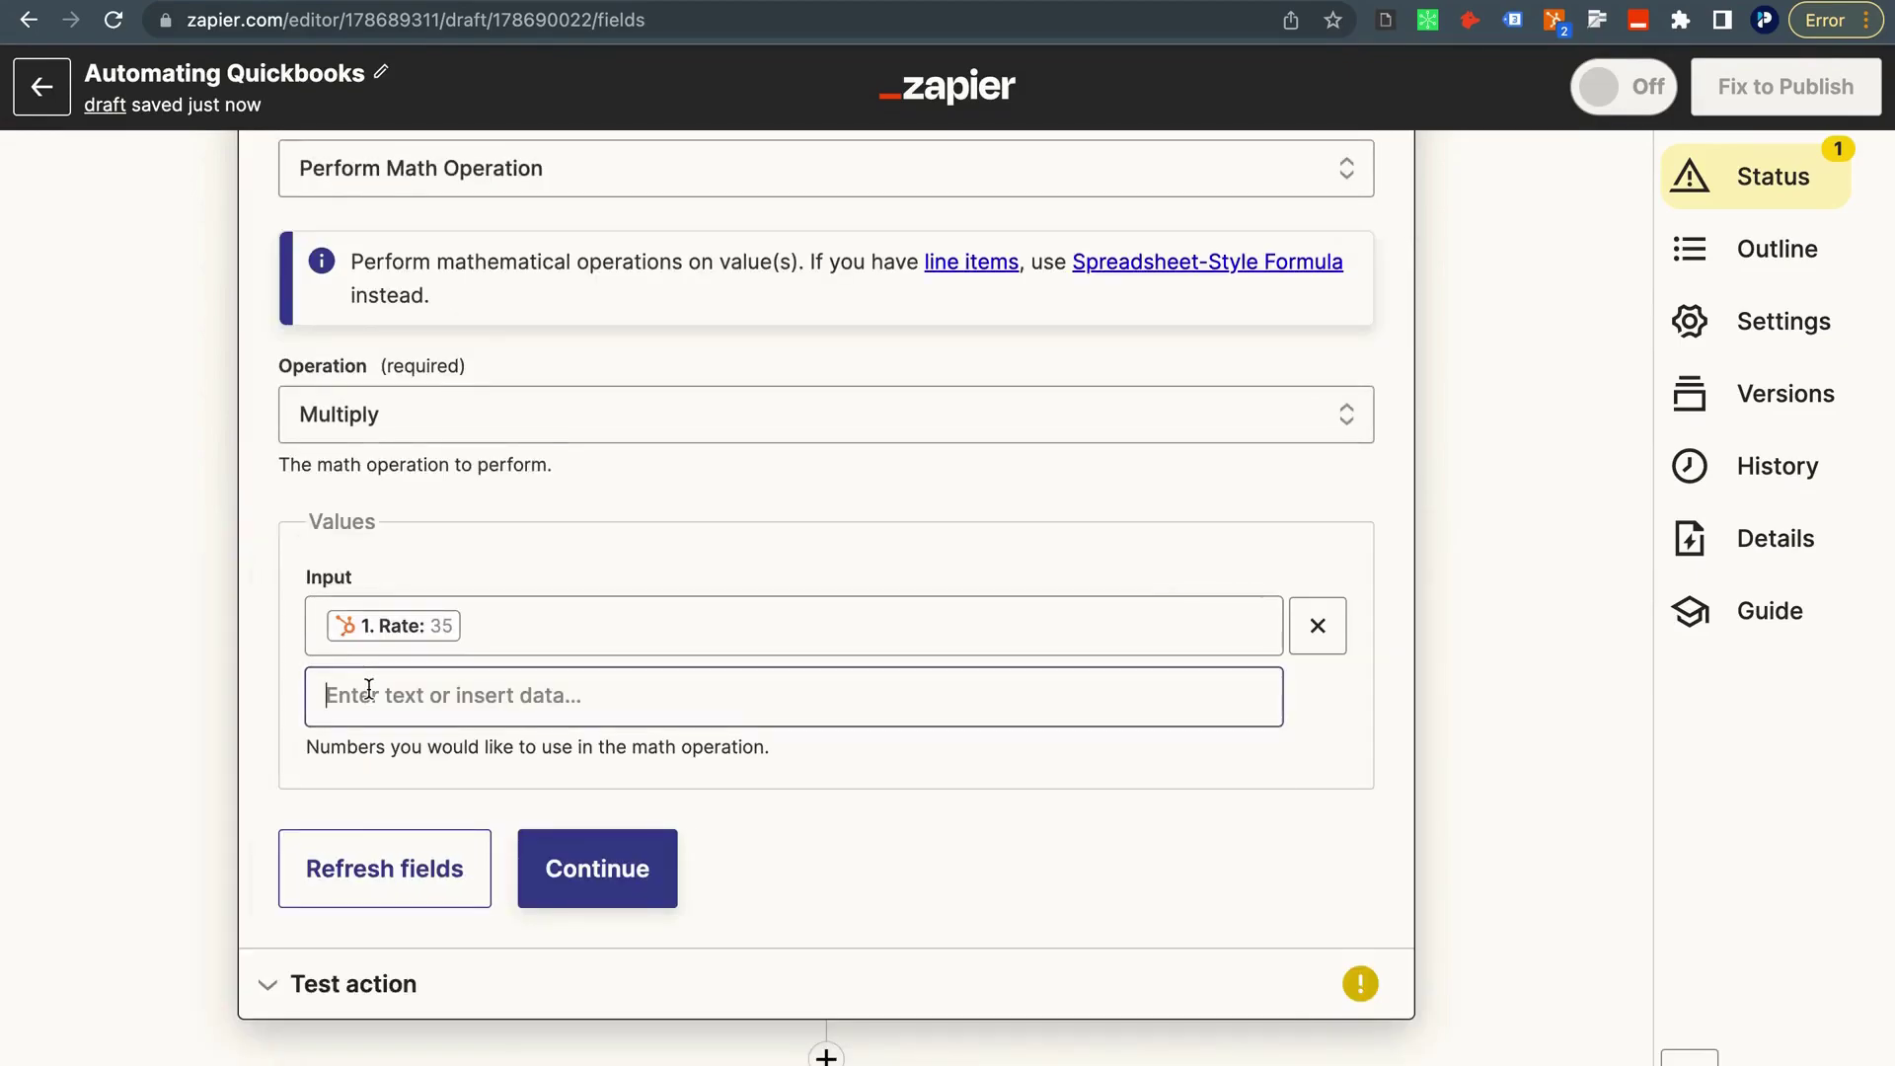
{"action": "left_click", "coordinate": [446, 866]}
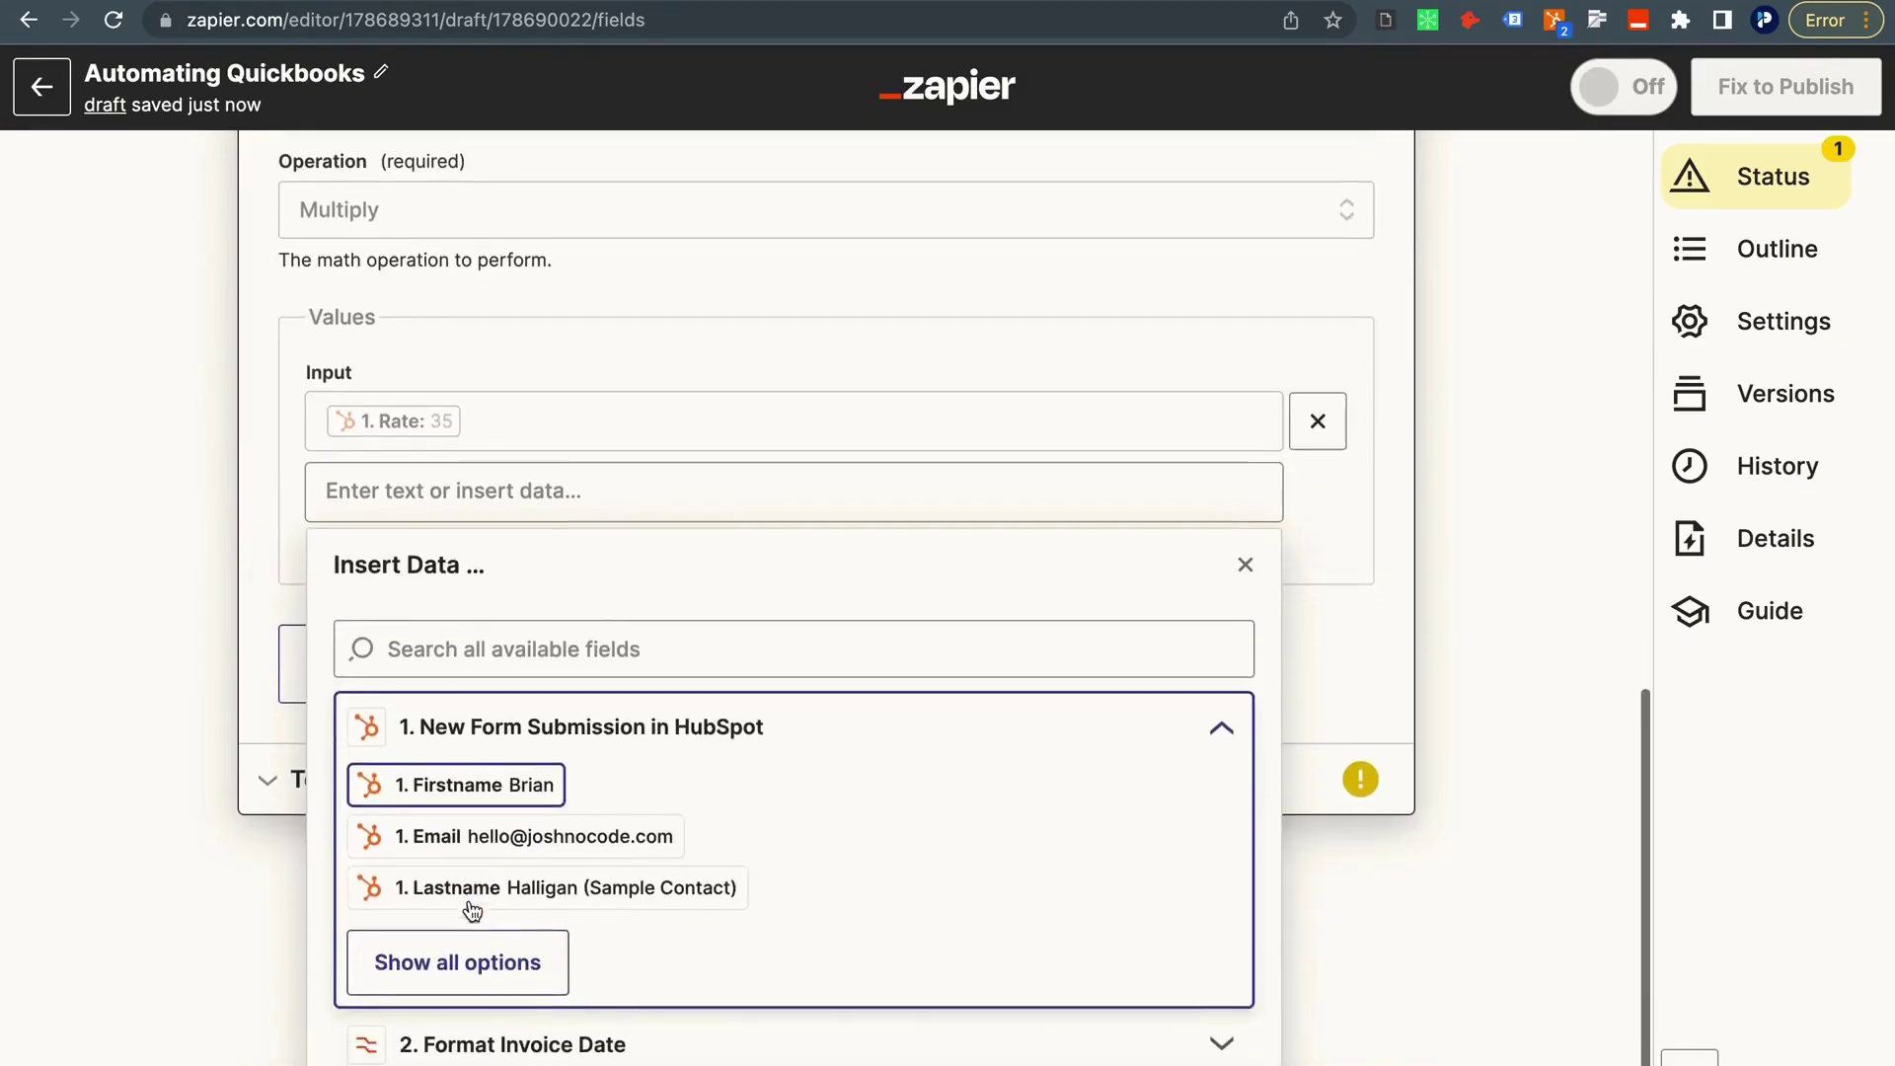
{"action": "left_click", "coordinate": [464, 964]}
{"action": "left_click", "coordinate": [435, 1016]}
{"action": "left_click", "coordinate": [145, 550]}
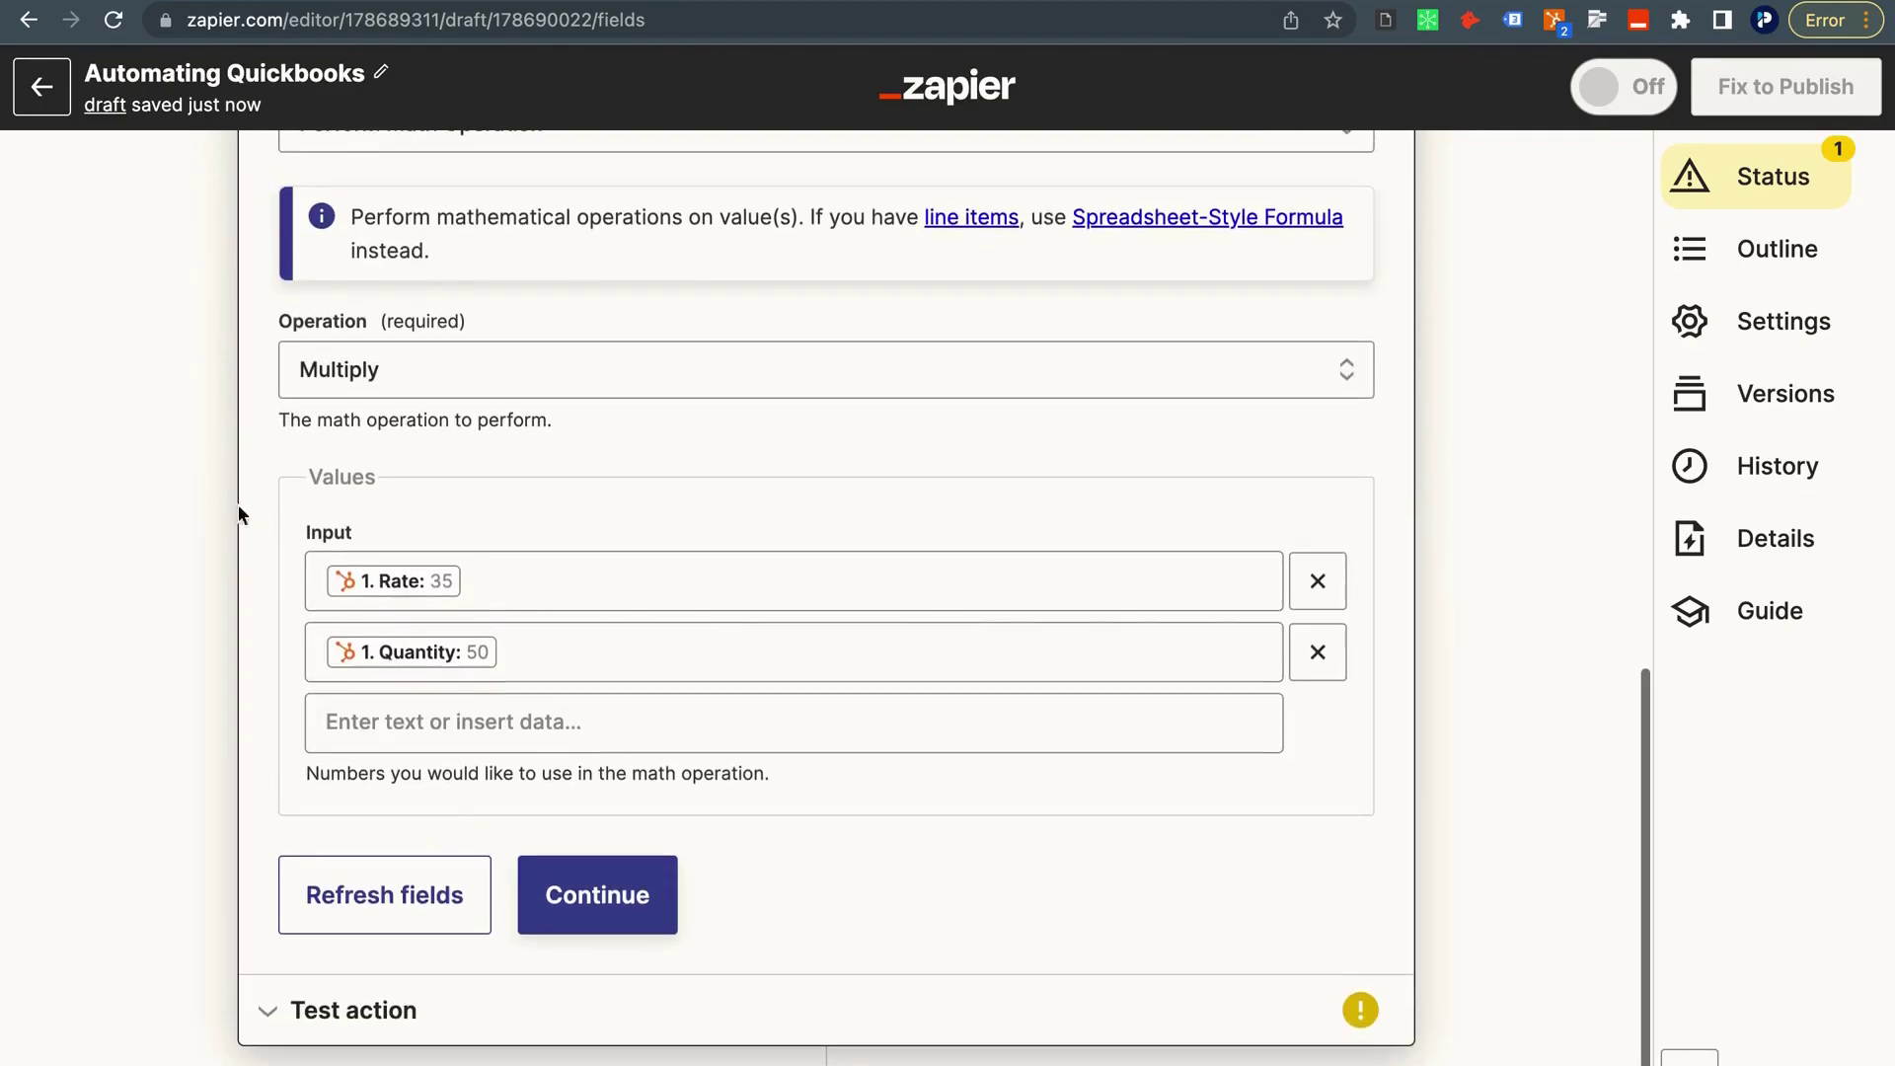
Test the multiplication step, which outputs 1750.
{"action": "left_click", "coordinate": [528, 894]}
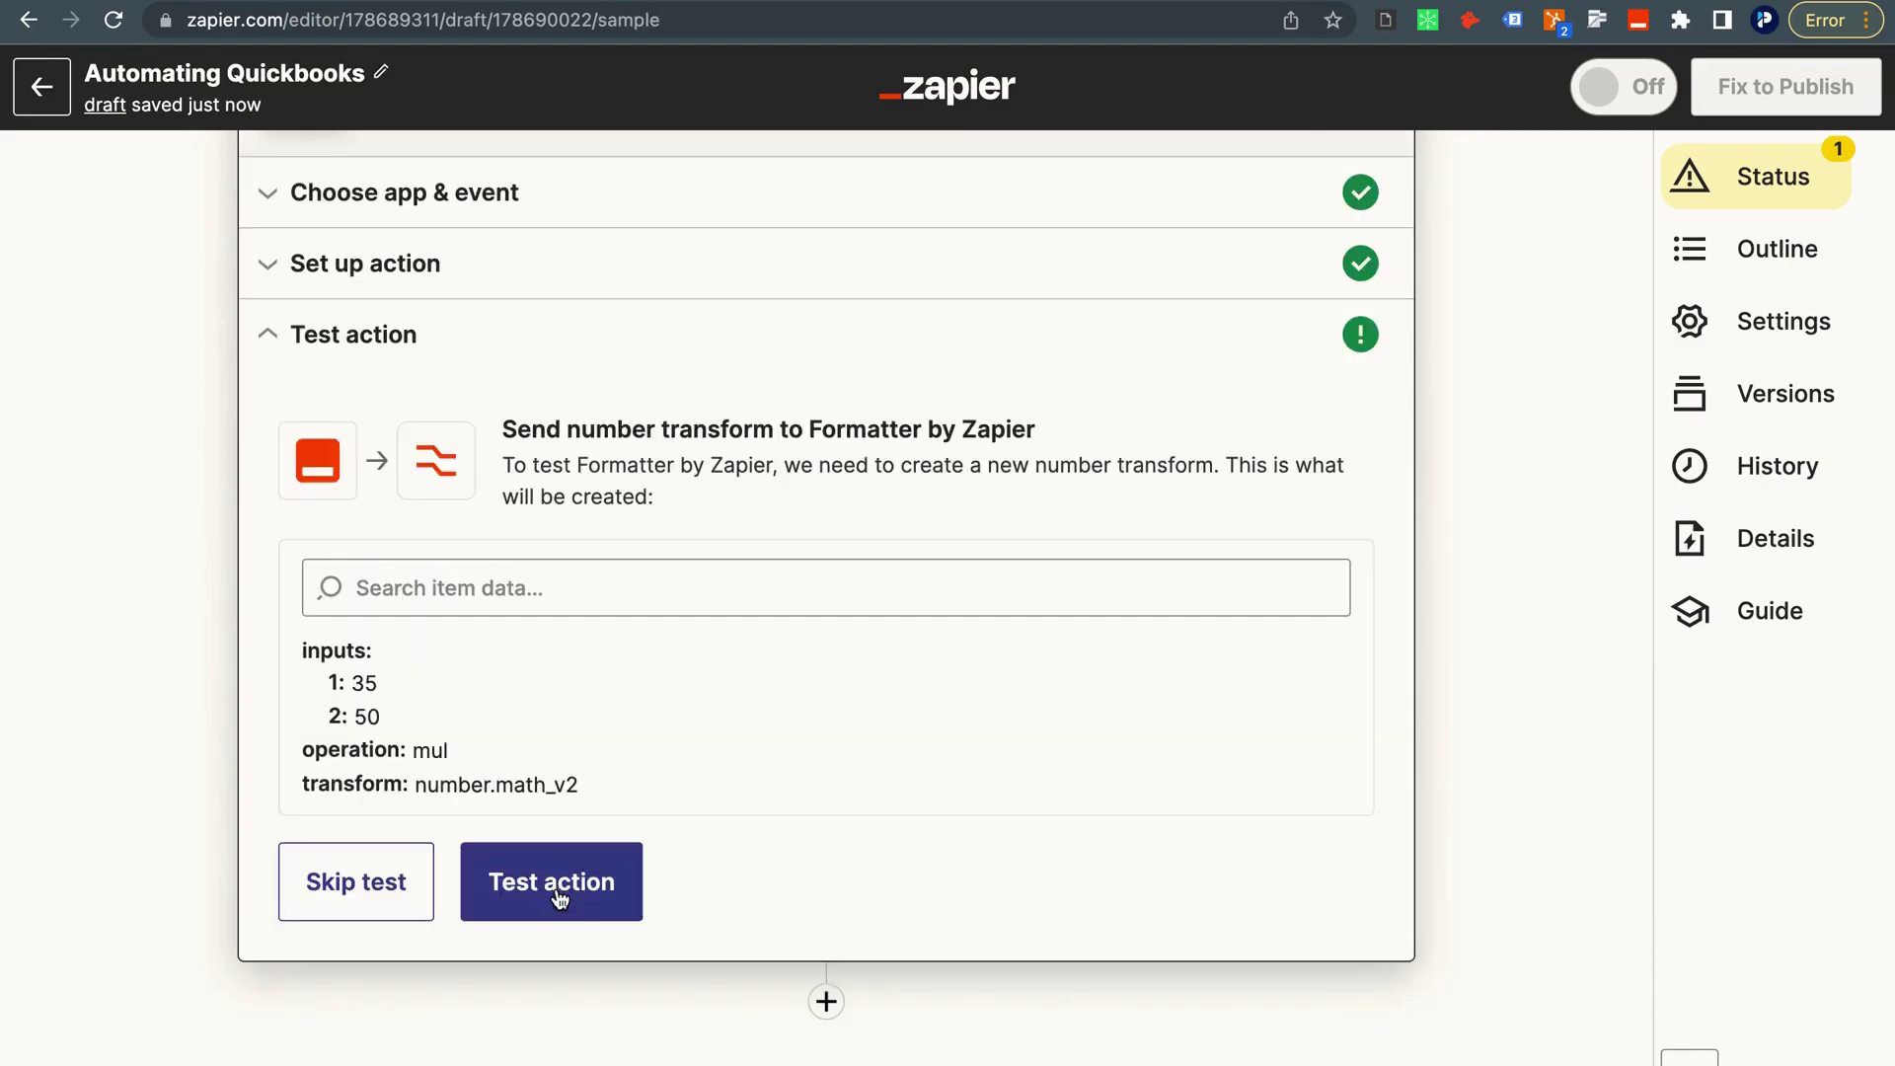
{"action": "left_click", "coordinate": [509, 893]}
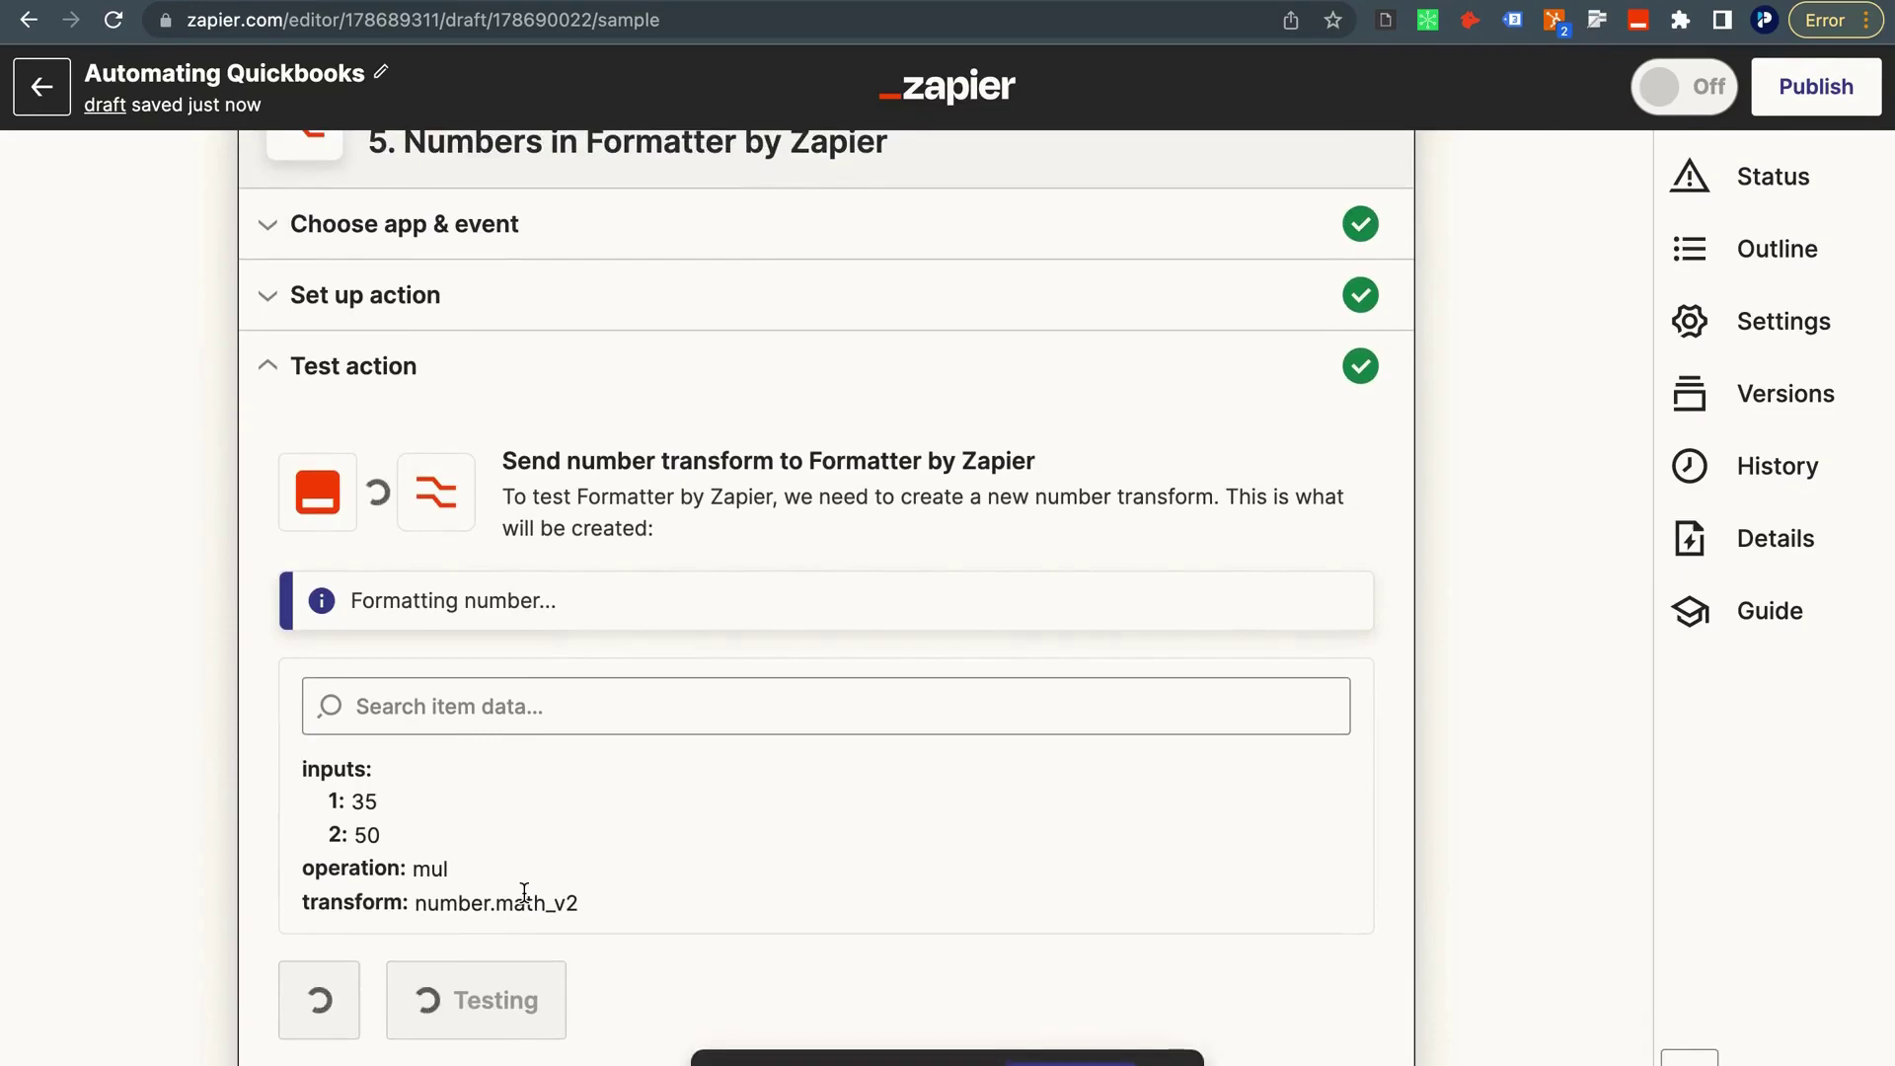
{"action": "left_click", "coordinate": [523, 888]}
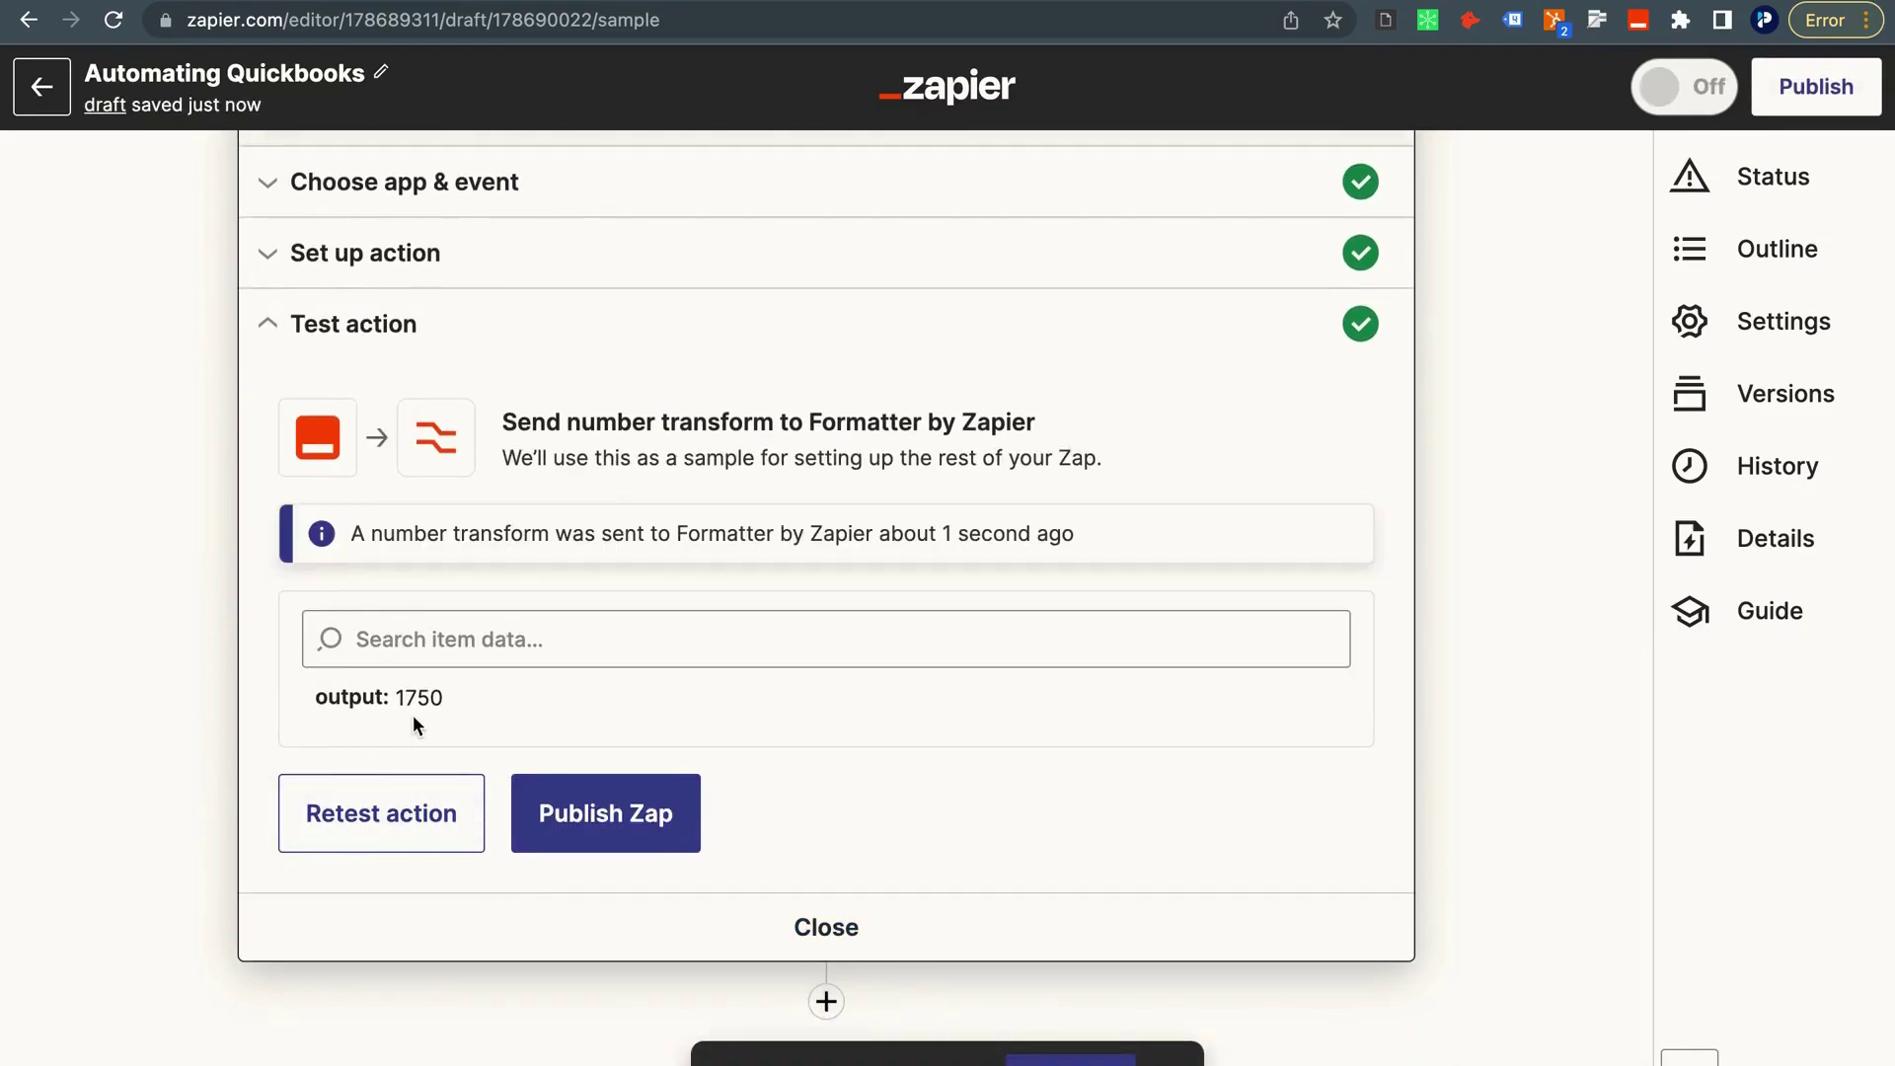
{"action": "scroll", "coordinate": [413, 715], "scroll_direction": "up", "scroll_amount": 4}
Rename the math step to Calculate Invoice Amount.
{"action": "left_click", "coordinate": [1352, 443]}
{"action": "left_click", "coordinate": [1246, 517]}
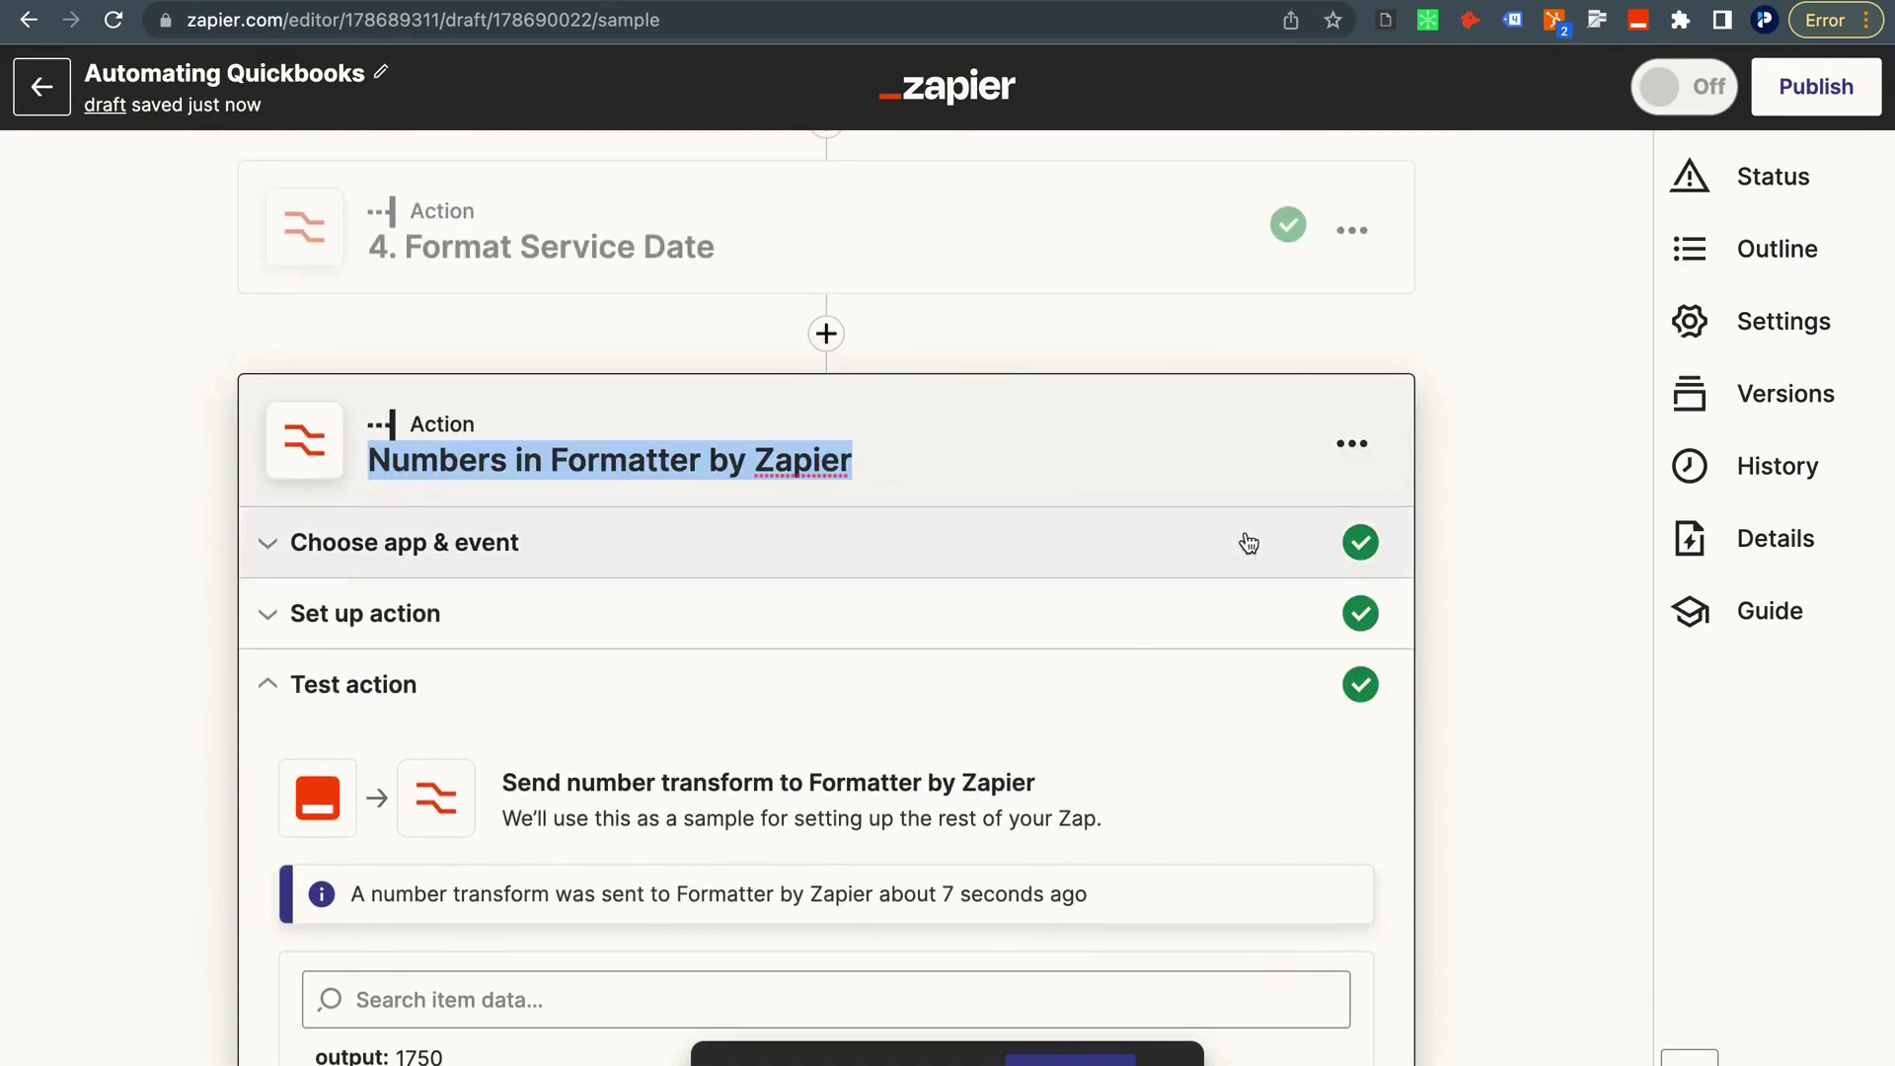
{"action": "type", "text": "Calc"}
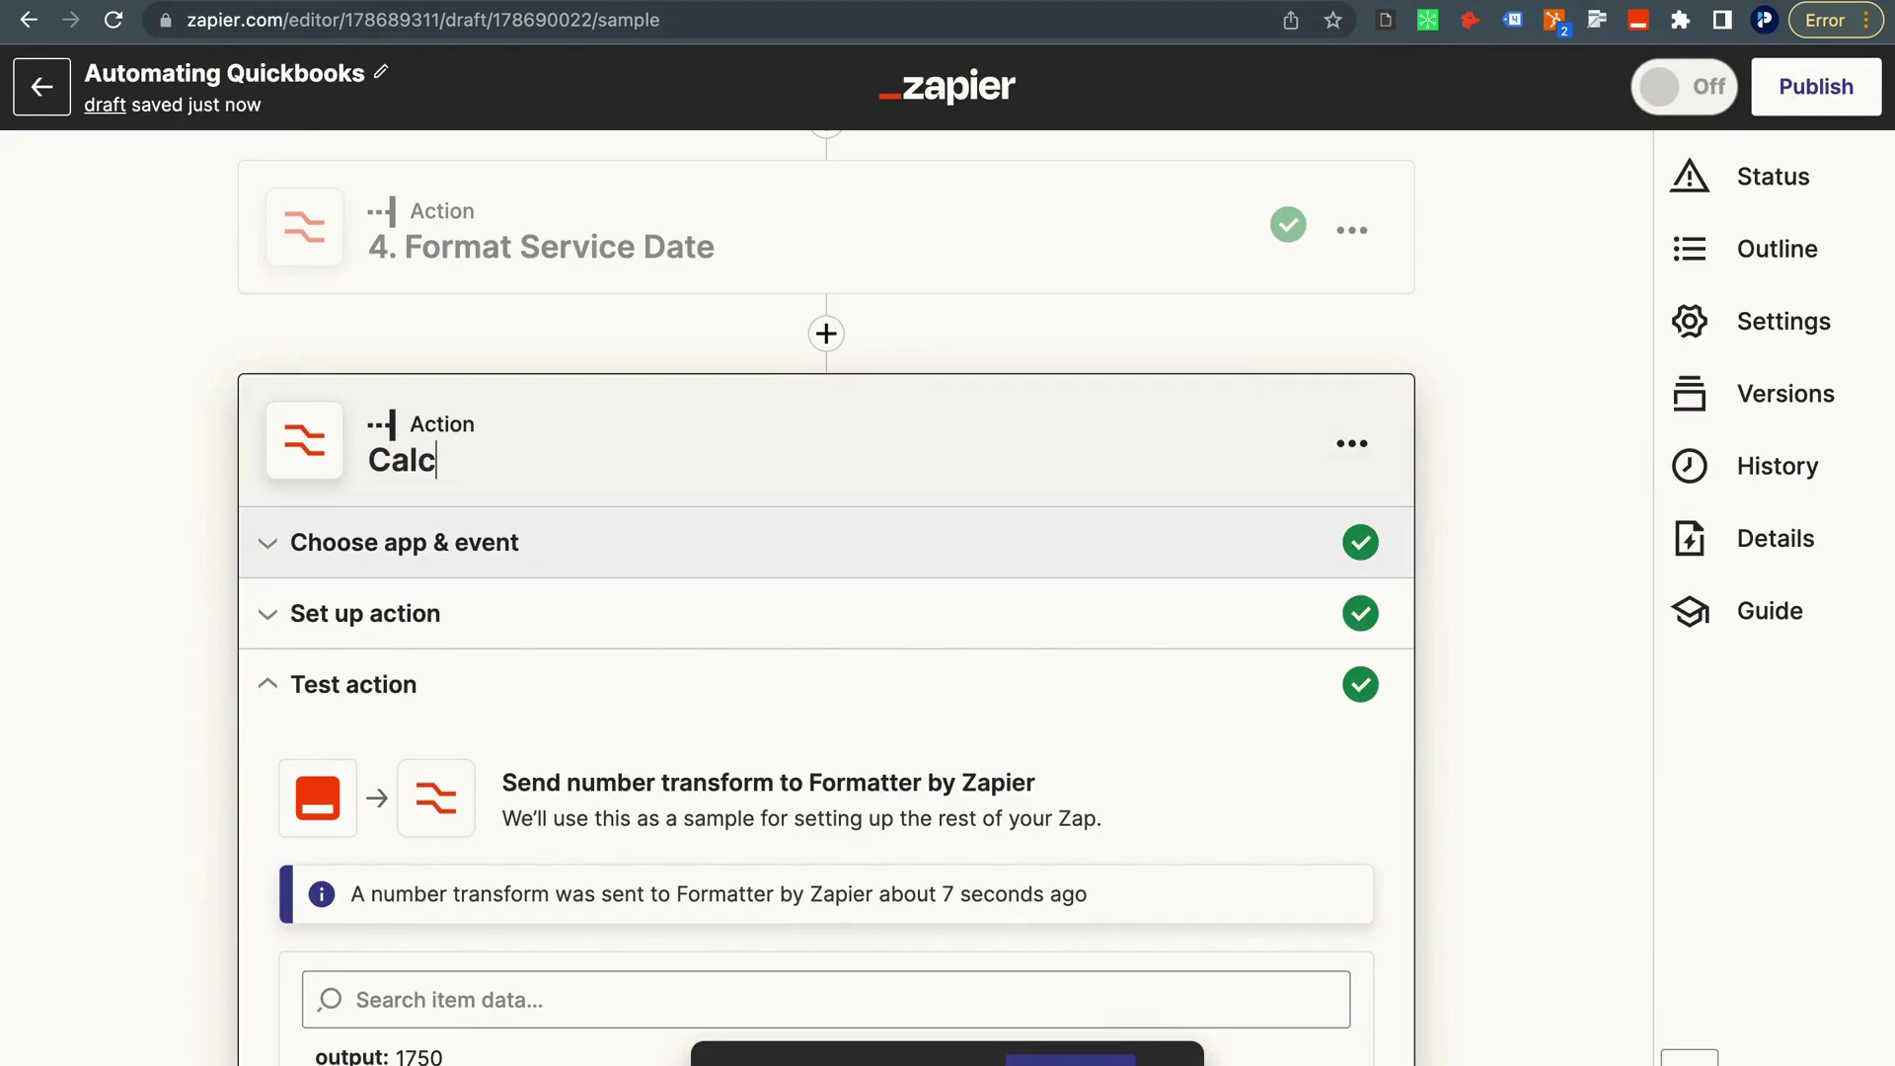
{"action": "type", "text": "ulate Amount"}
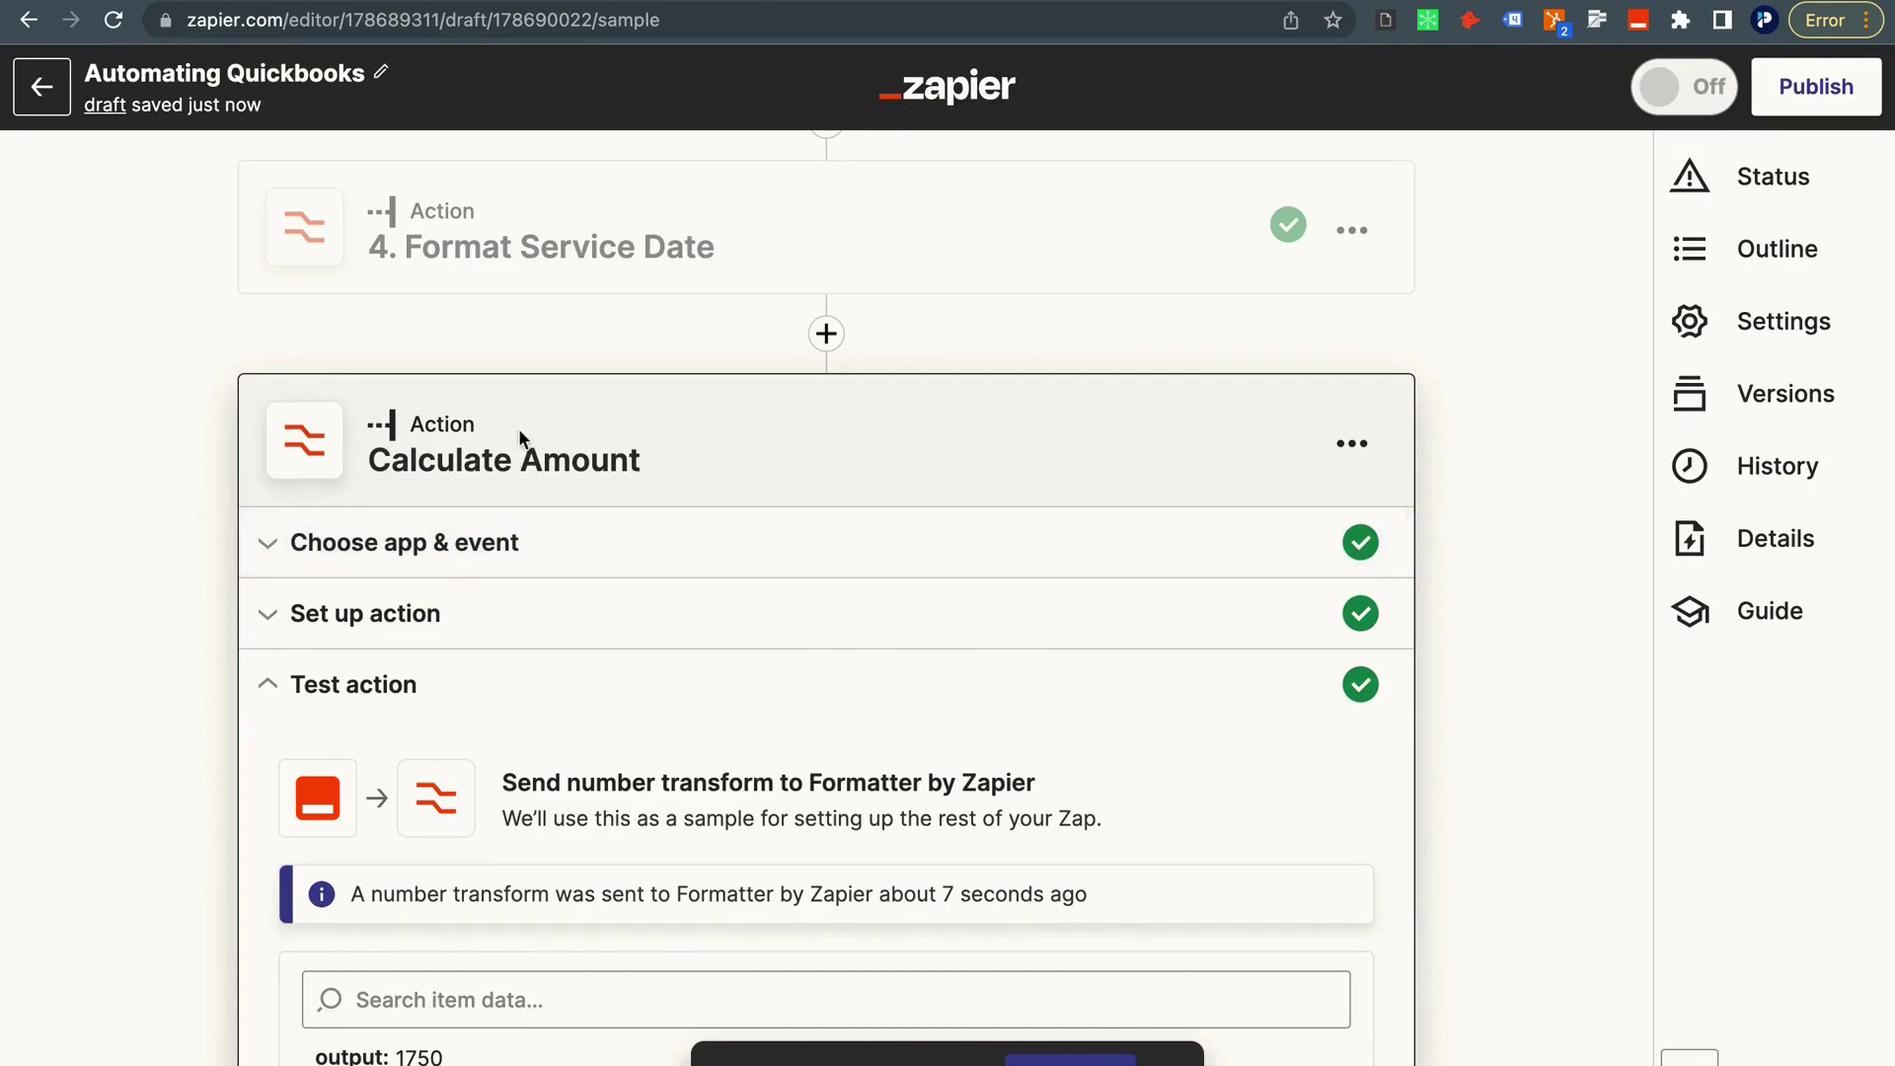
{"action": "type", "text": "Invoice"}
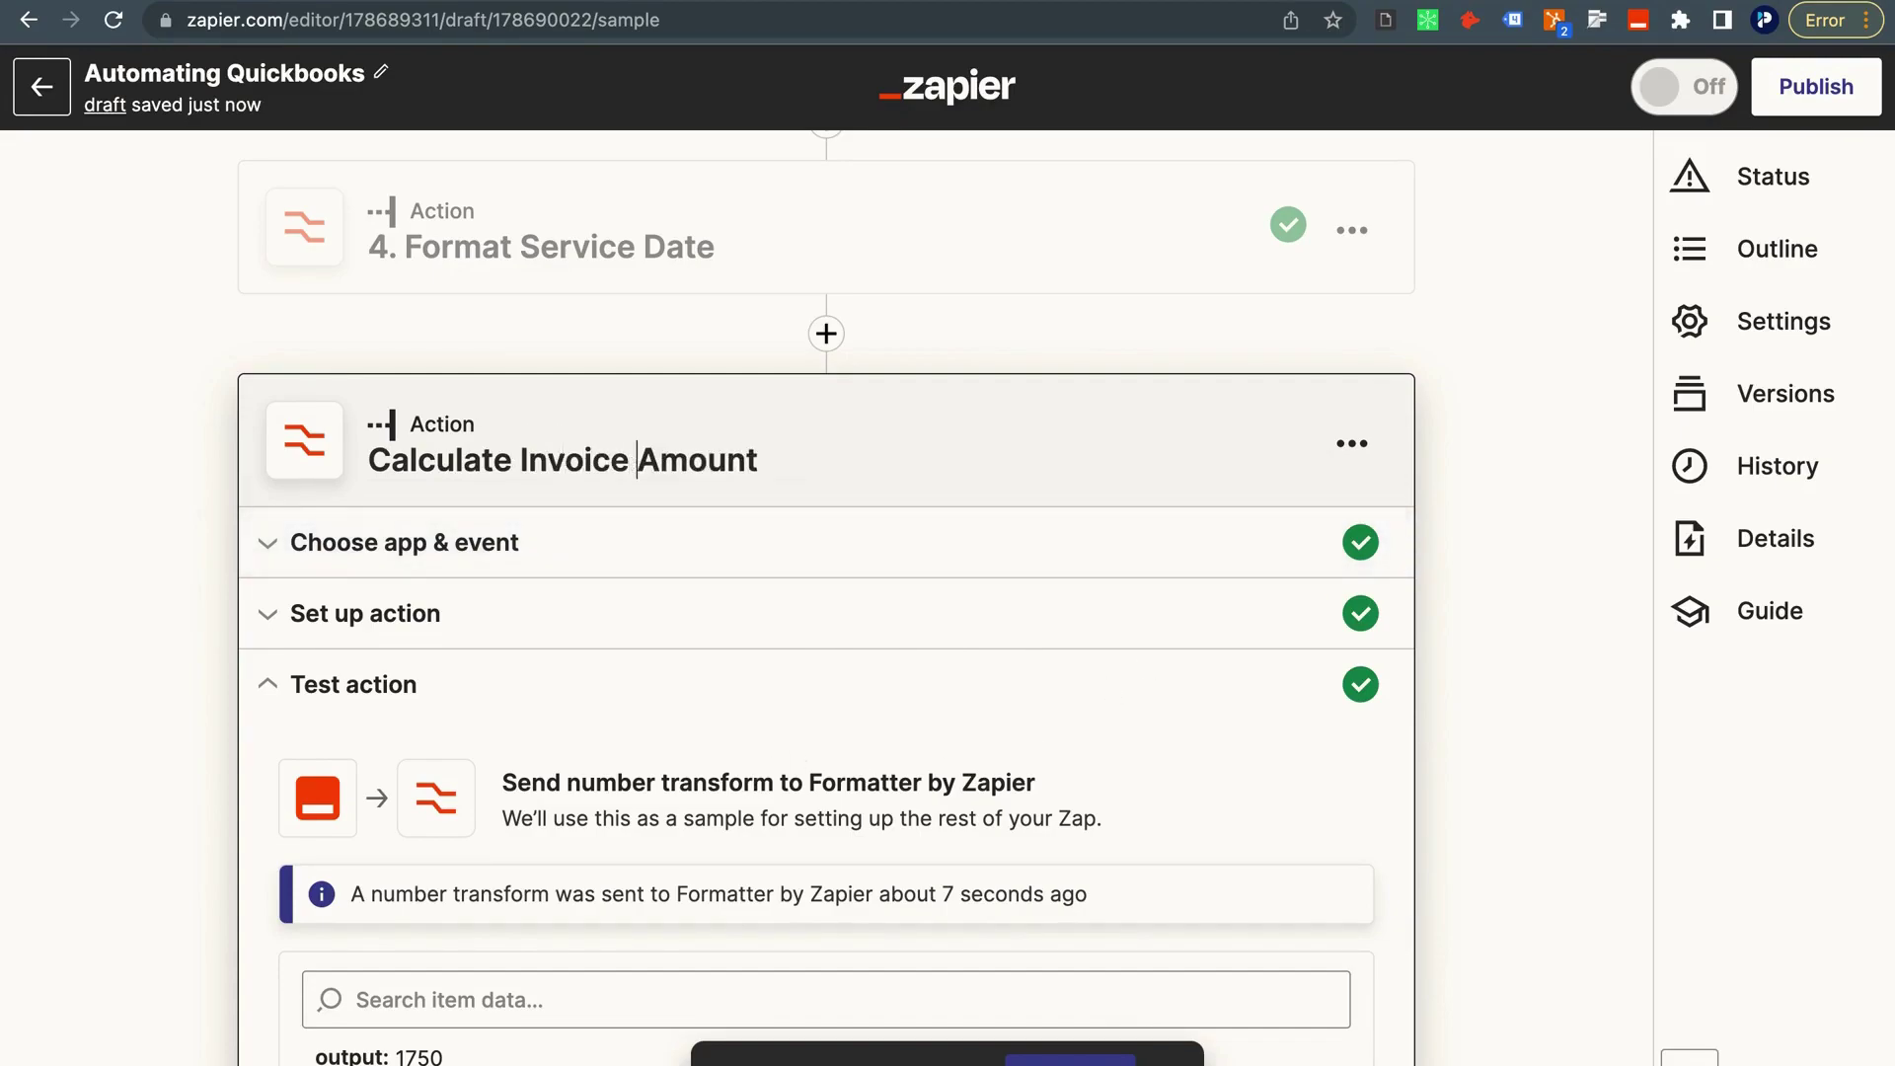
{"action": "left_click", "coordinate": [80, 661]}
{"action": "scroll", "coordinate": [426, 738], "scroll_direction": "down", "scroll_amount": 4}
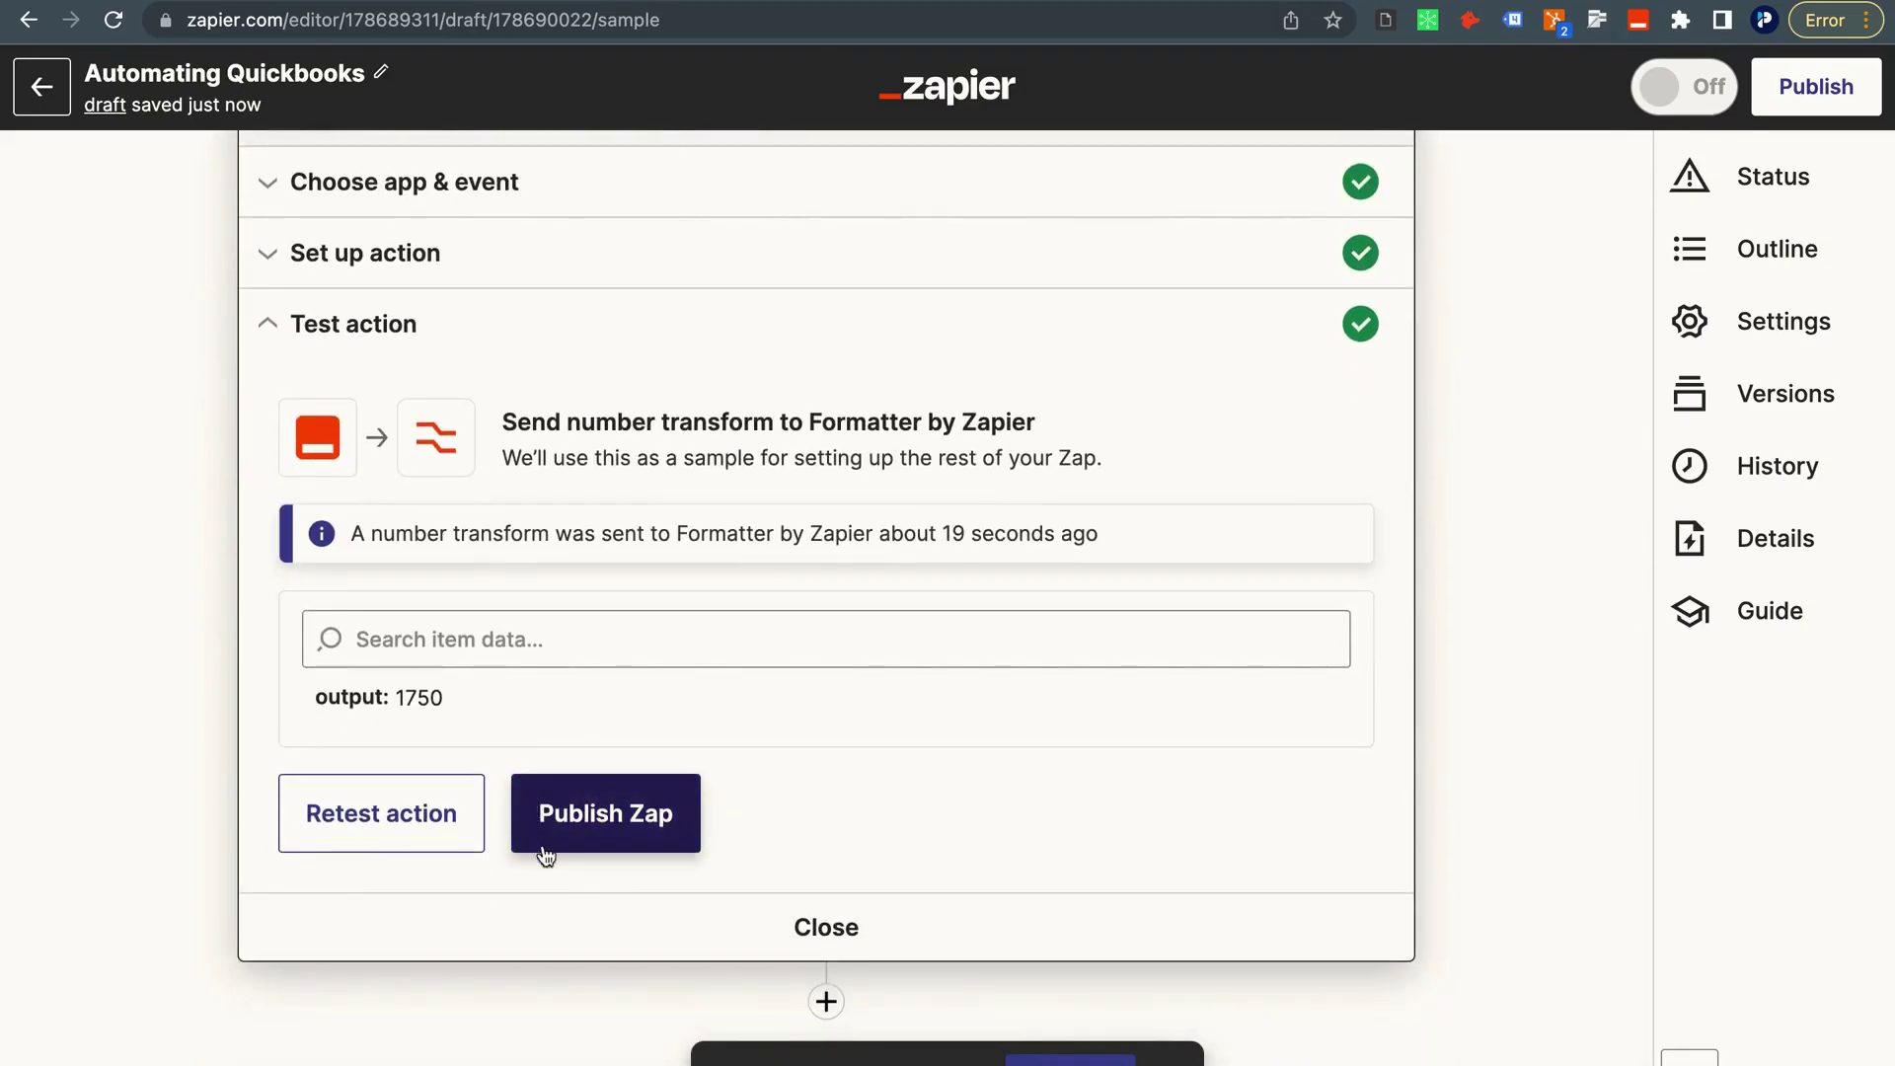
Add a Formatter Numbers step using the Random Number transform.
{"action": "left_click", "coordinate": [827, 1000]}
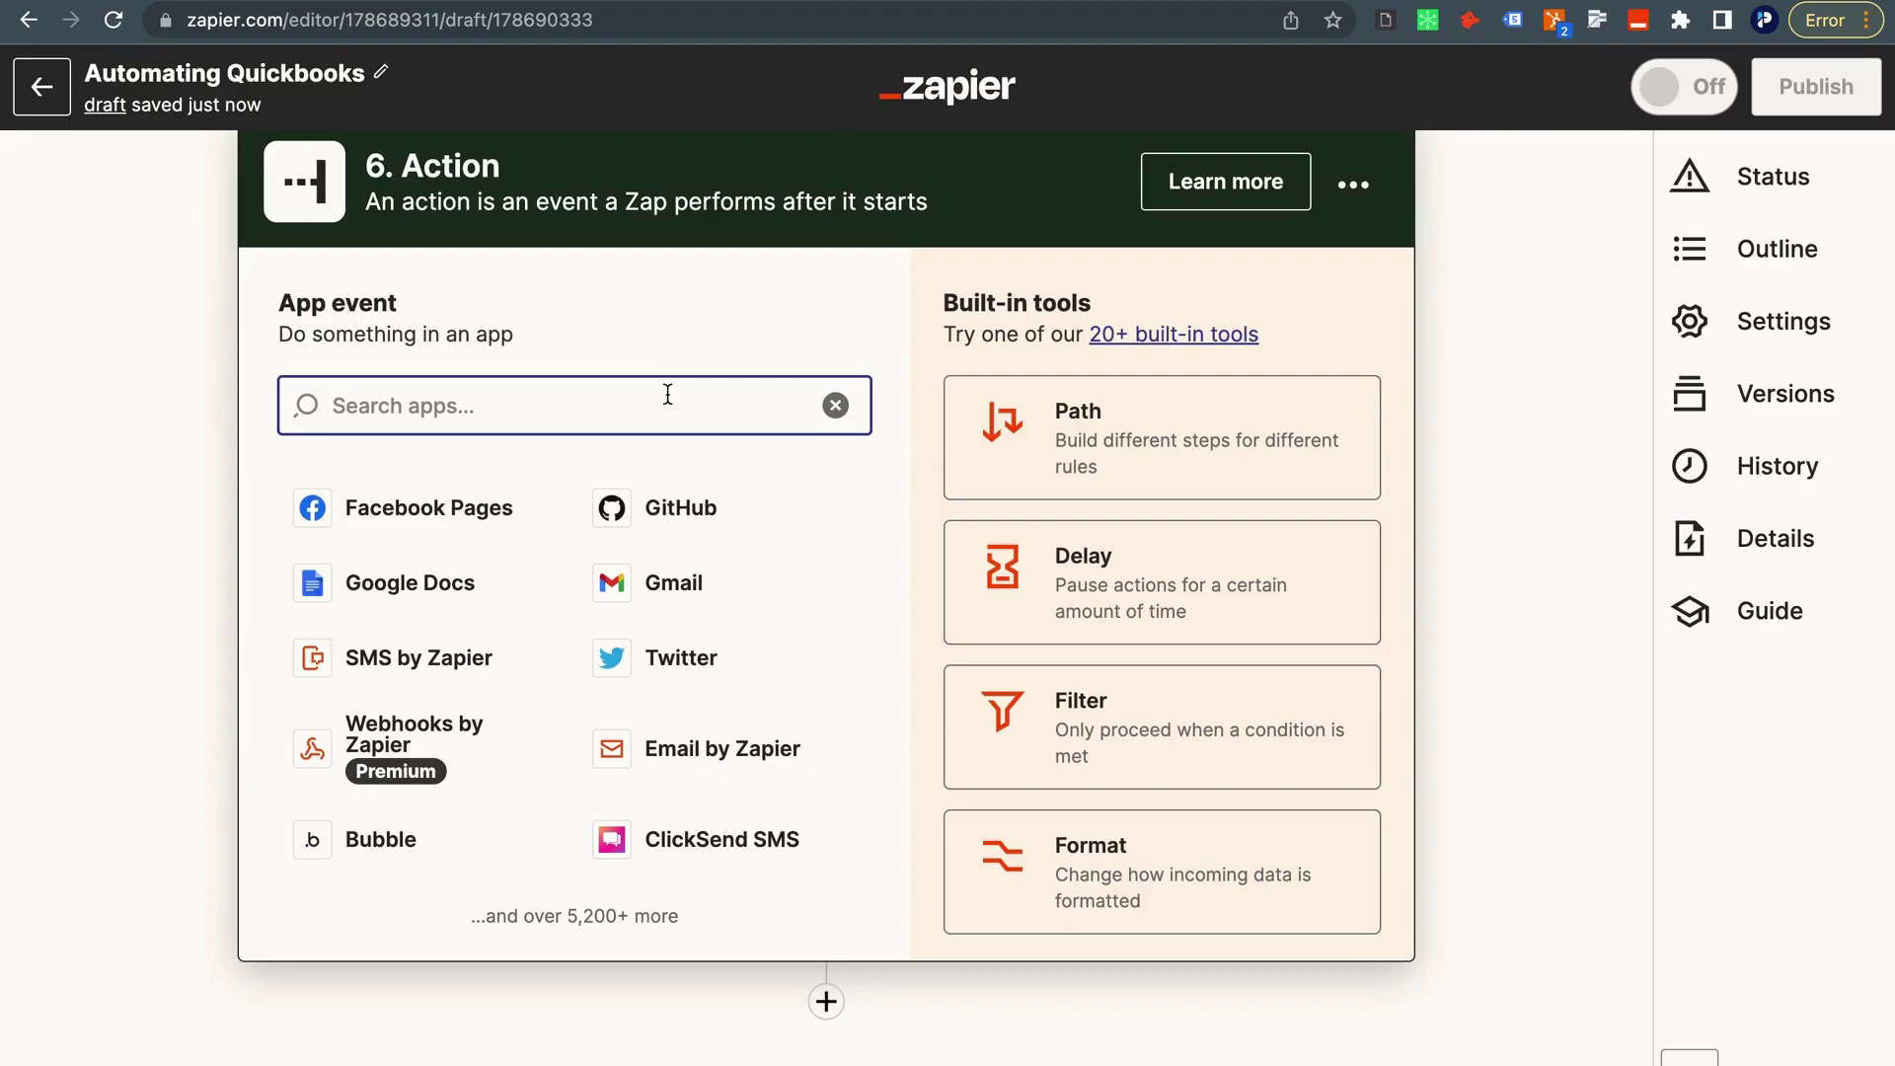
{"action": "left_click", "coordinate": [1041, 883]}
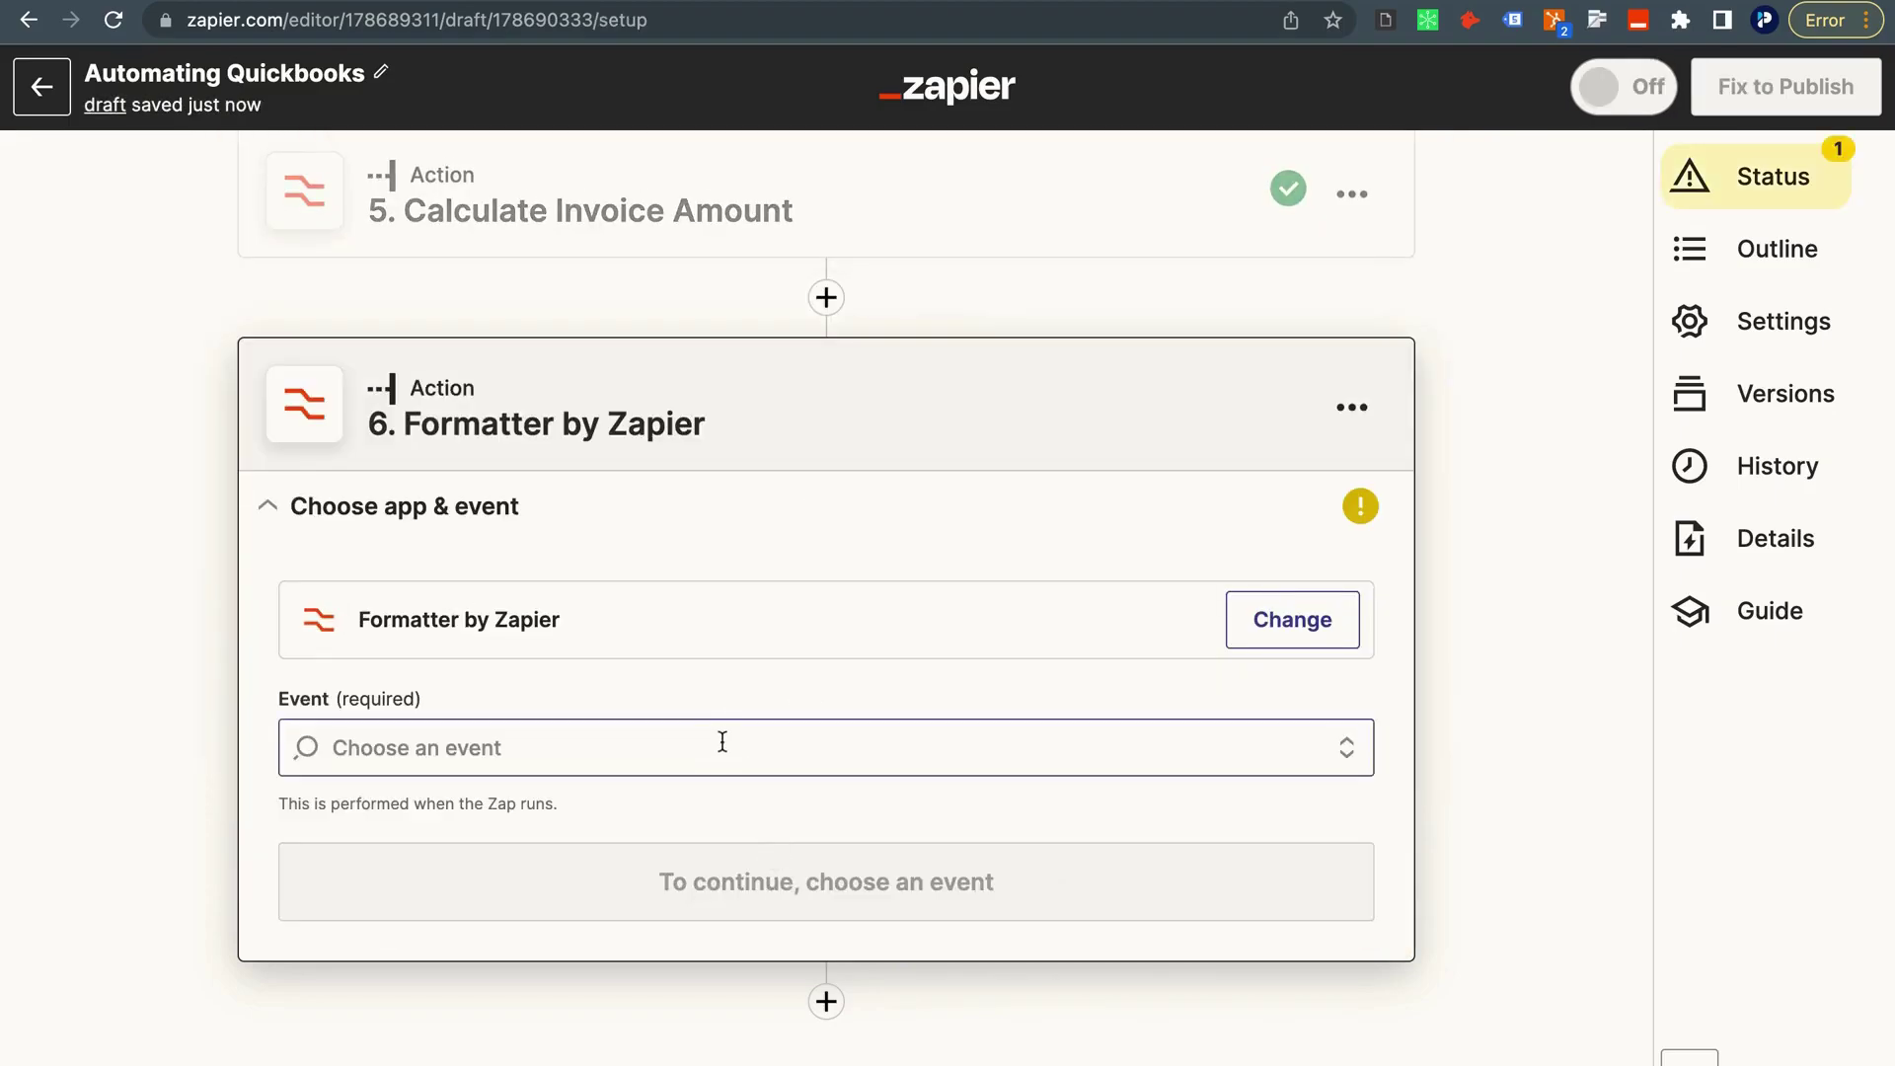
{"action": "left_click", "coordinate": [720, 745]}
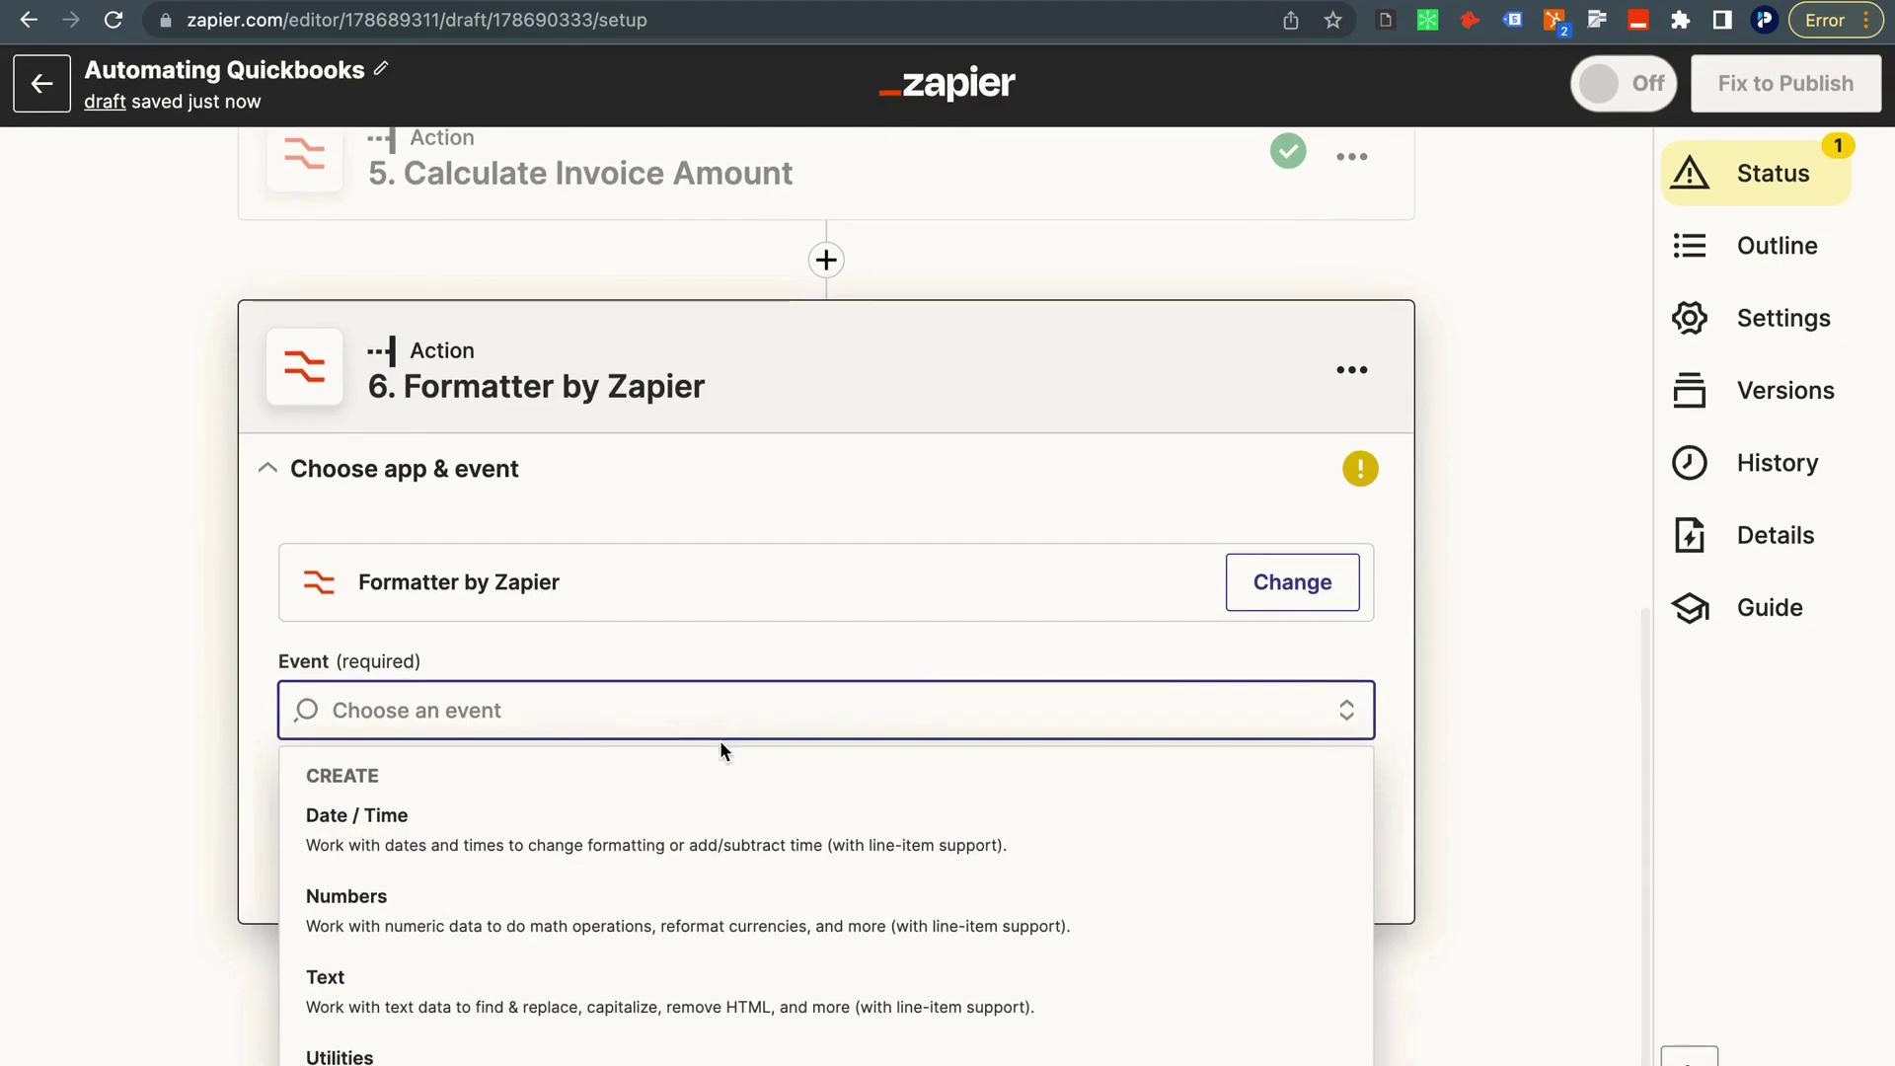
{"action": "left_click", "coordinate": [391, 928]}
{"action": "left_click", "coordinate": [453, 841]}
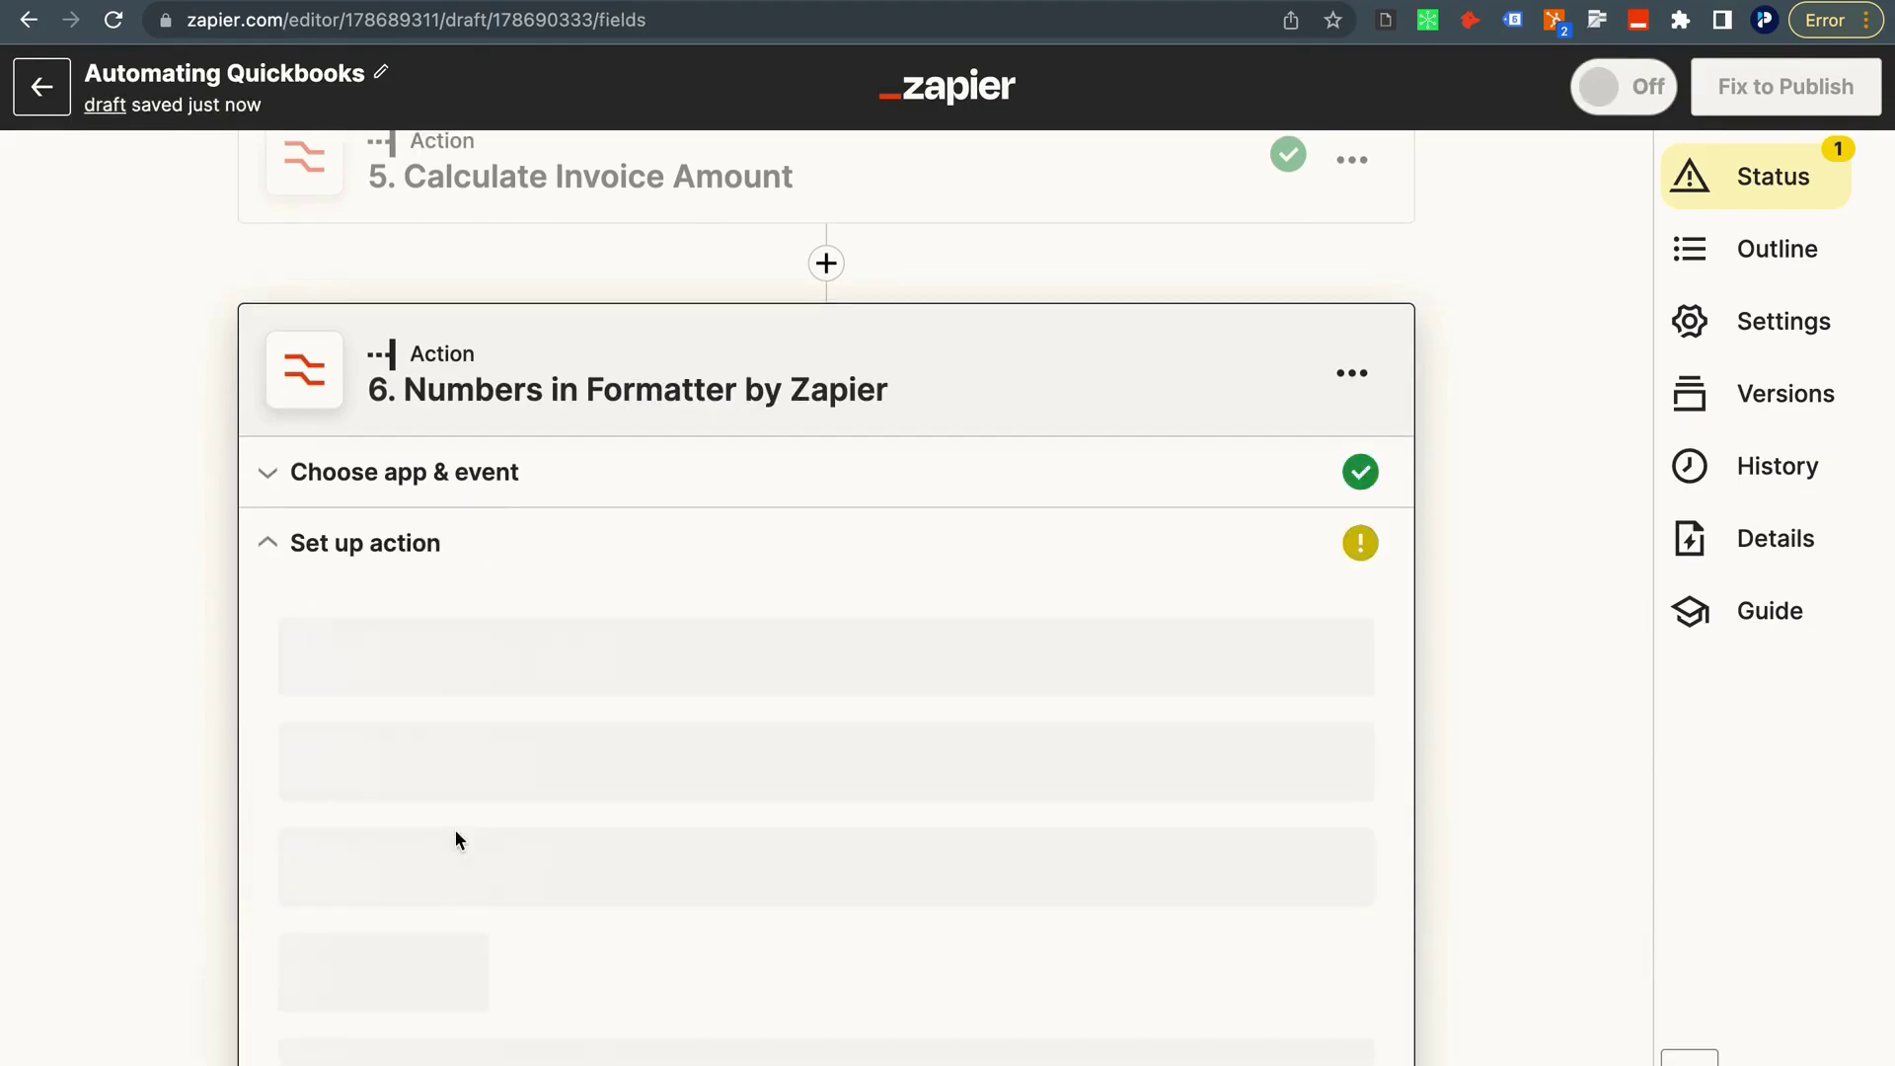
{"action": "left_click", "coordinate": [453, 771]}
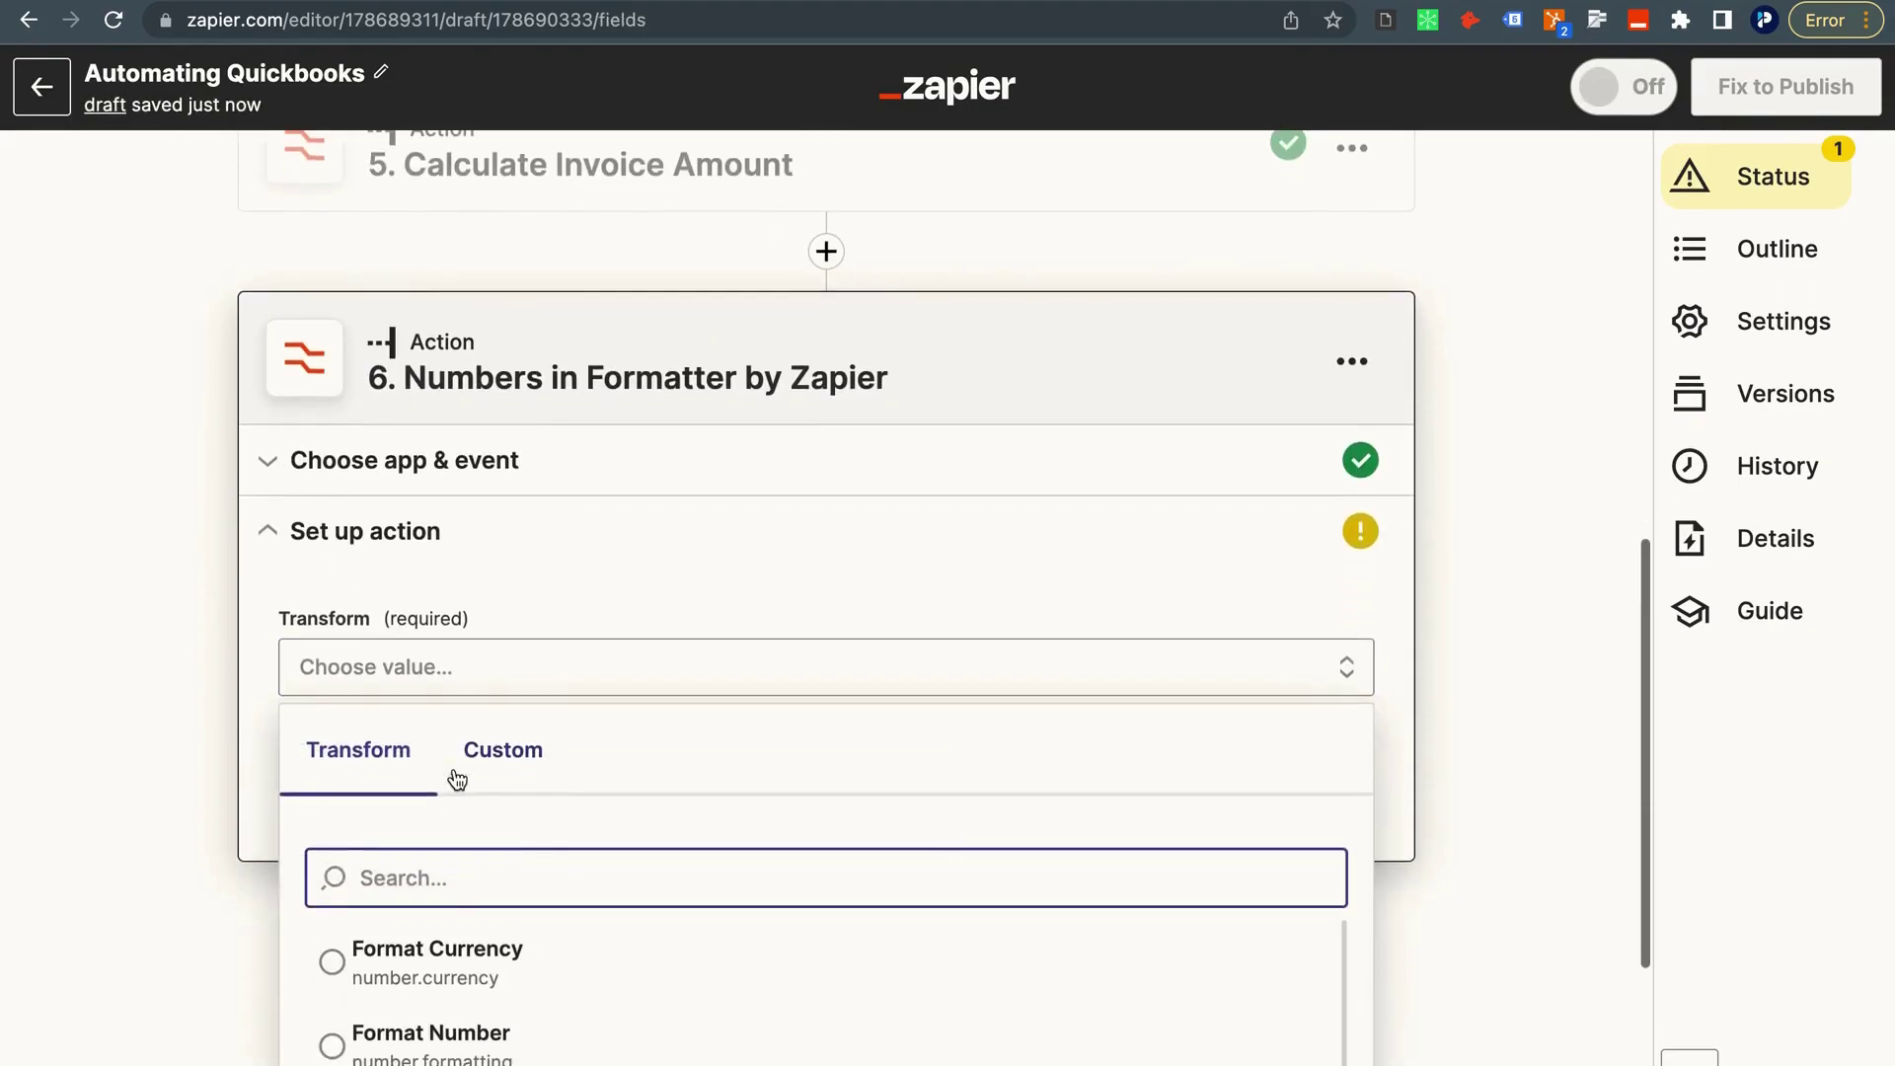
{"action": "scroll", "coordinate": [455, 774], "scroll_direction": "down", "scroll_amount": 5}
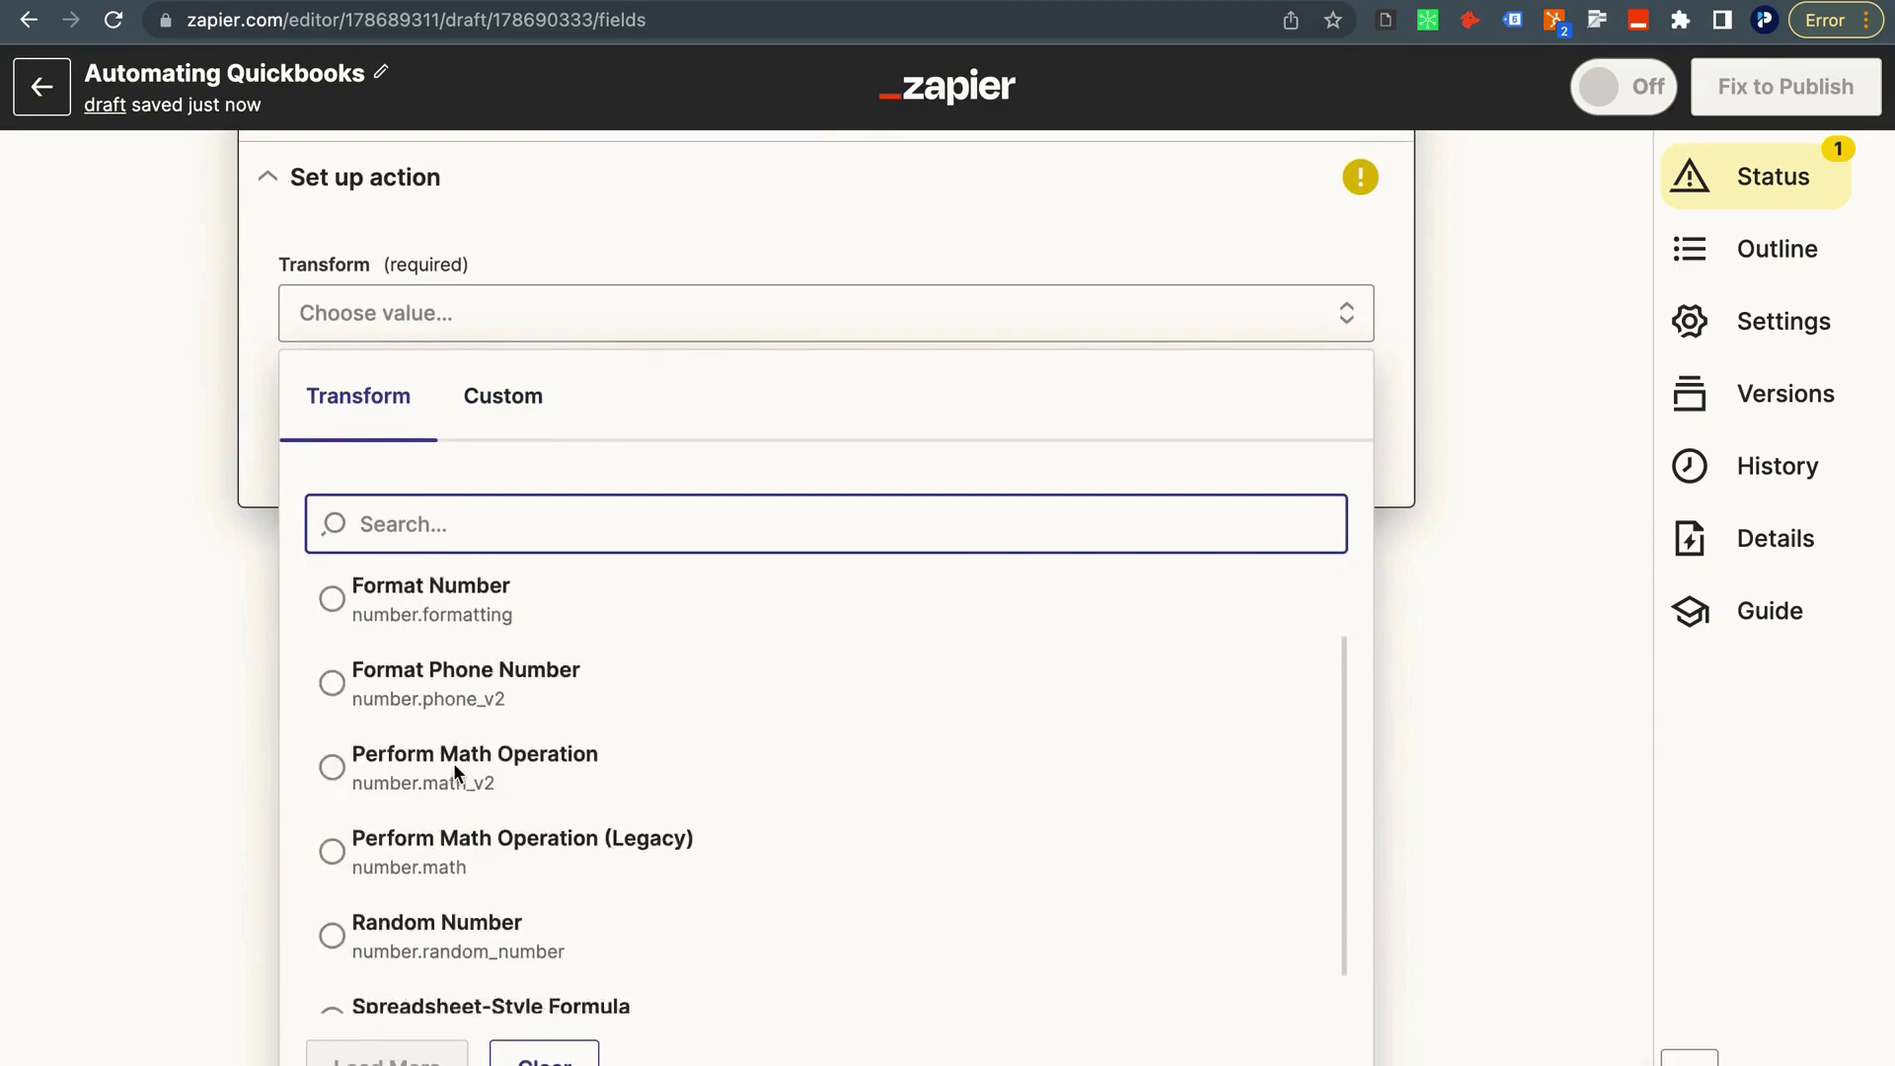
{"action": "left_click", "coordinate": [391, 898]}
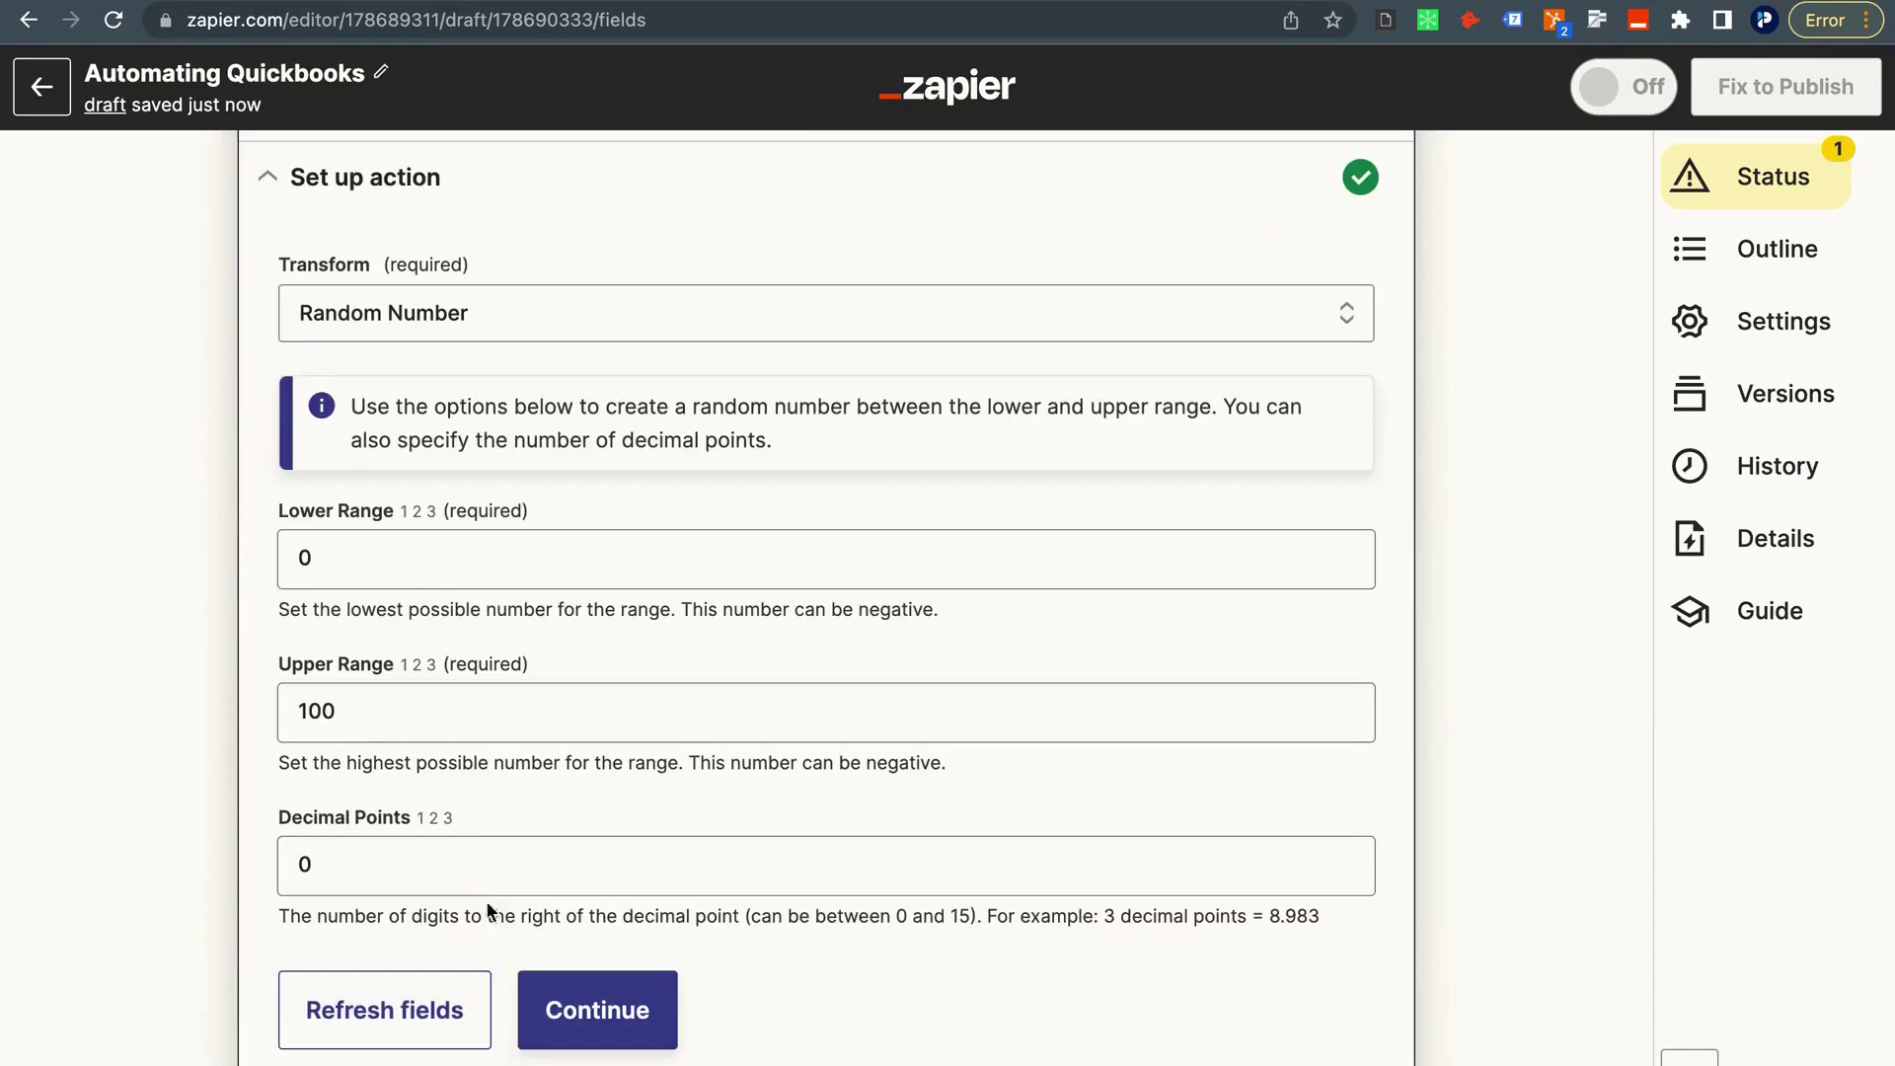
Set the random number range from 0 to 100000 with 0 decimals.
{"action": "scroll", "coordinate": [469, 690], "scroll_direction": "up", "scroll_amount": 1}
{"action": "left_click", "coordinate": [387, 629]}
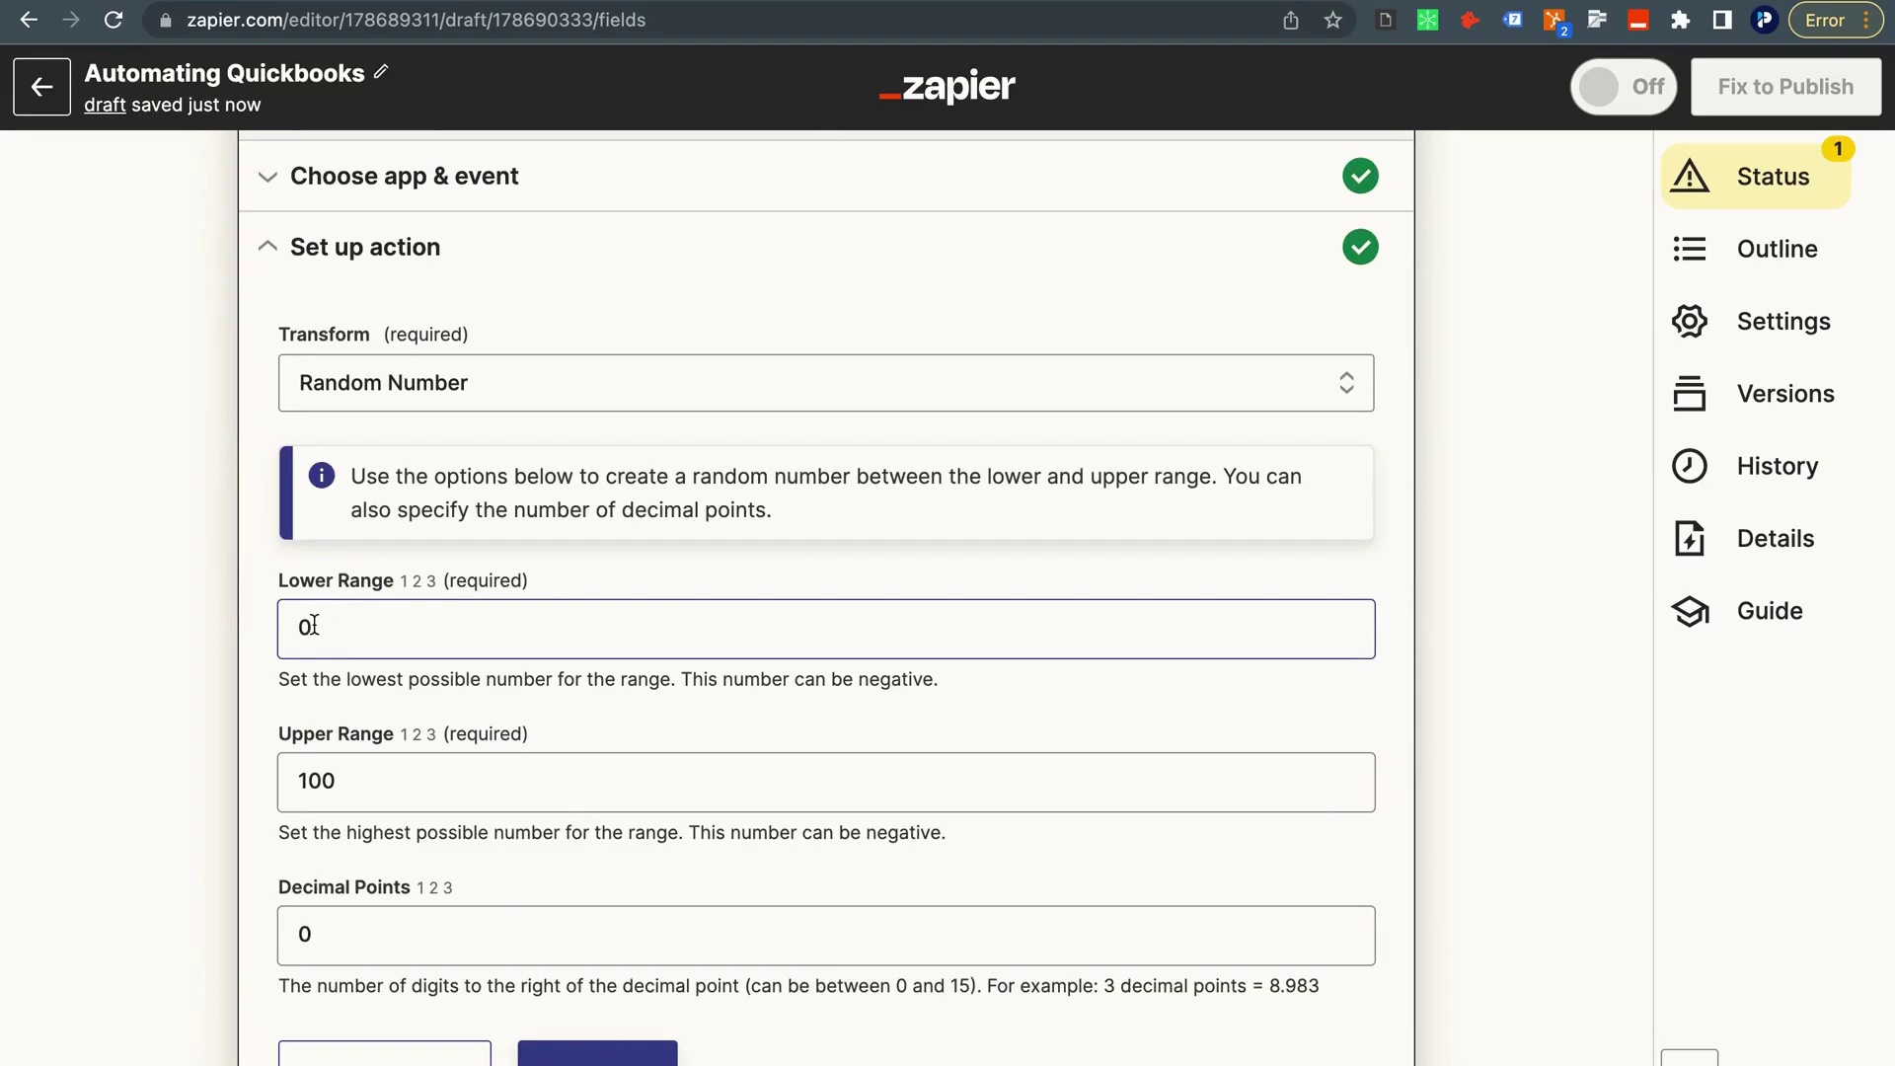
{"action": "left_click", "coordinate": [347, 767]}
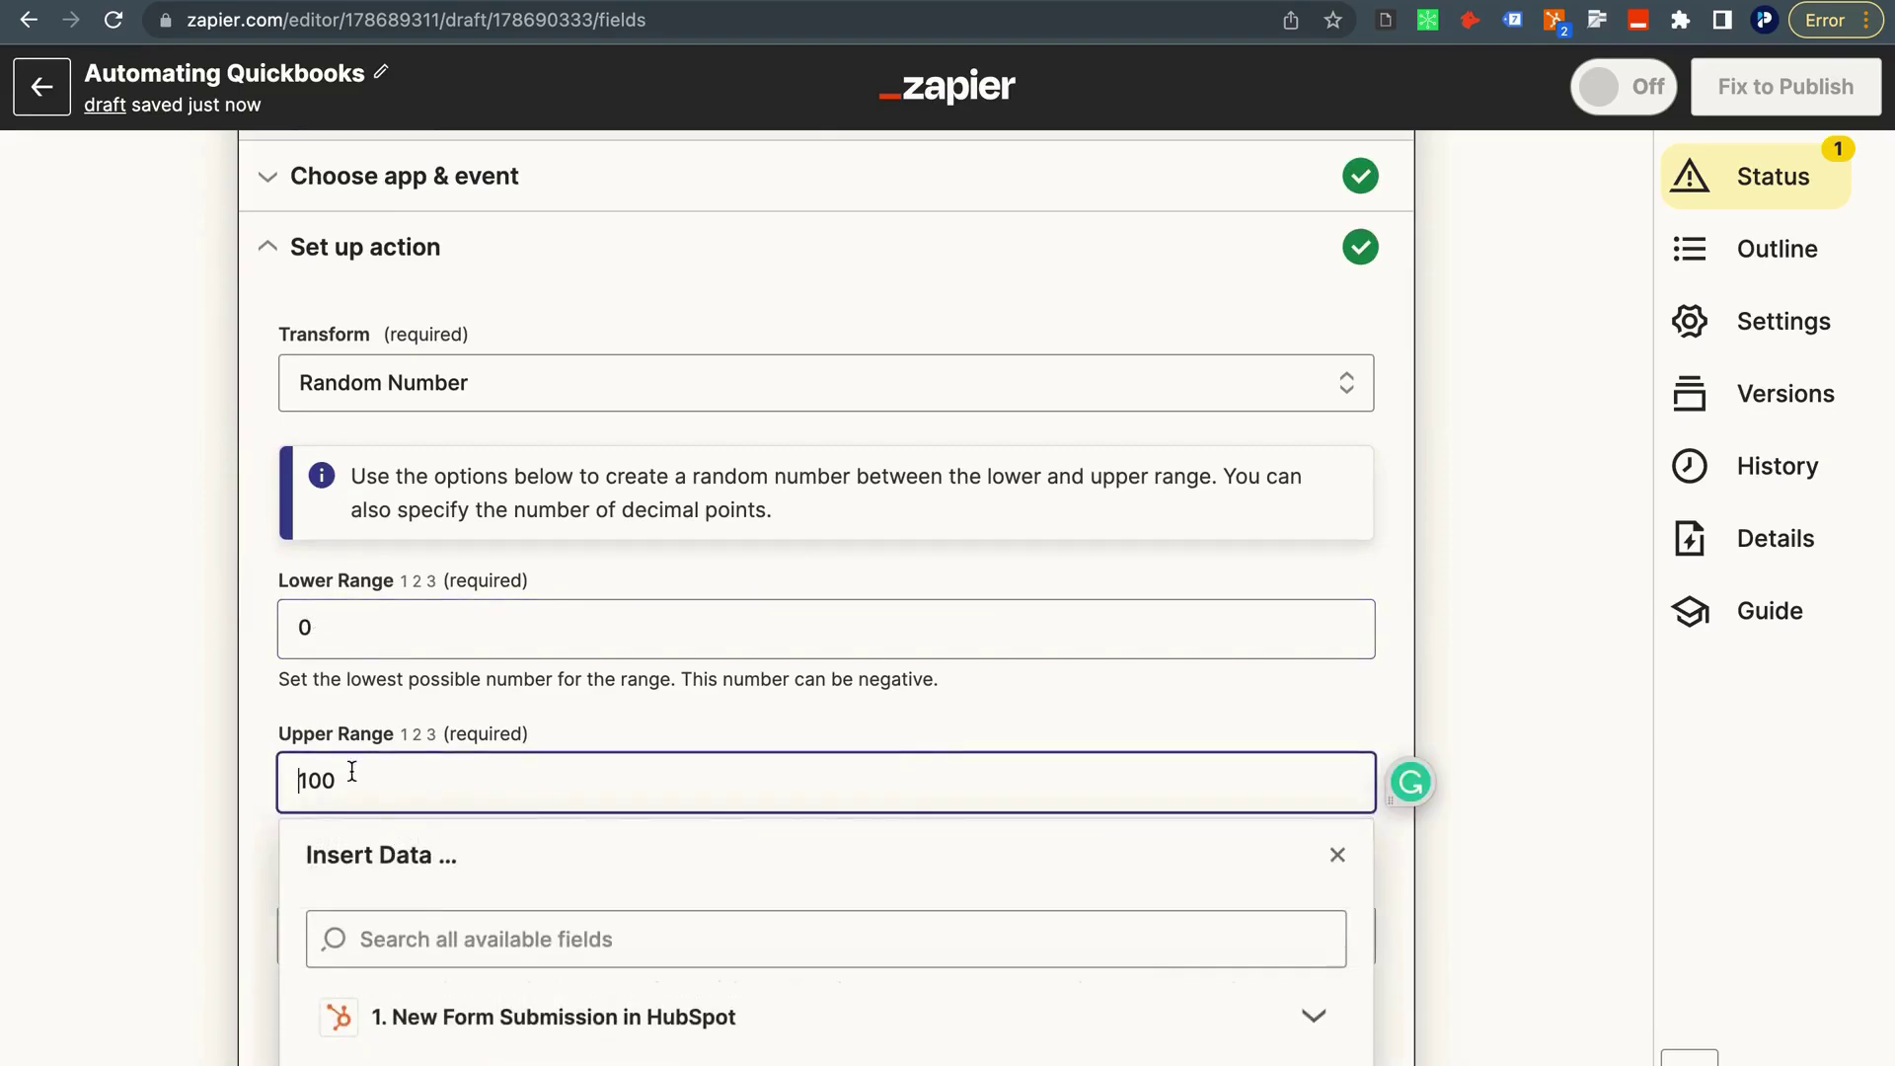
{"action": "type", "text": "10"}
{"action": "scroll", "coordinate": [399, 779], "scroll_direction": "down", "scroll_amount": 1}
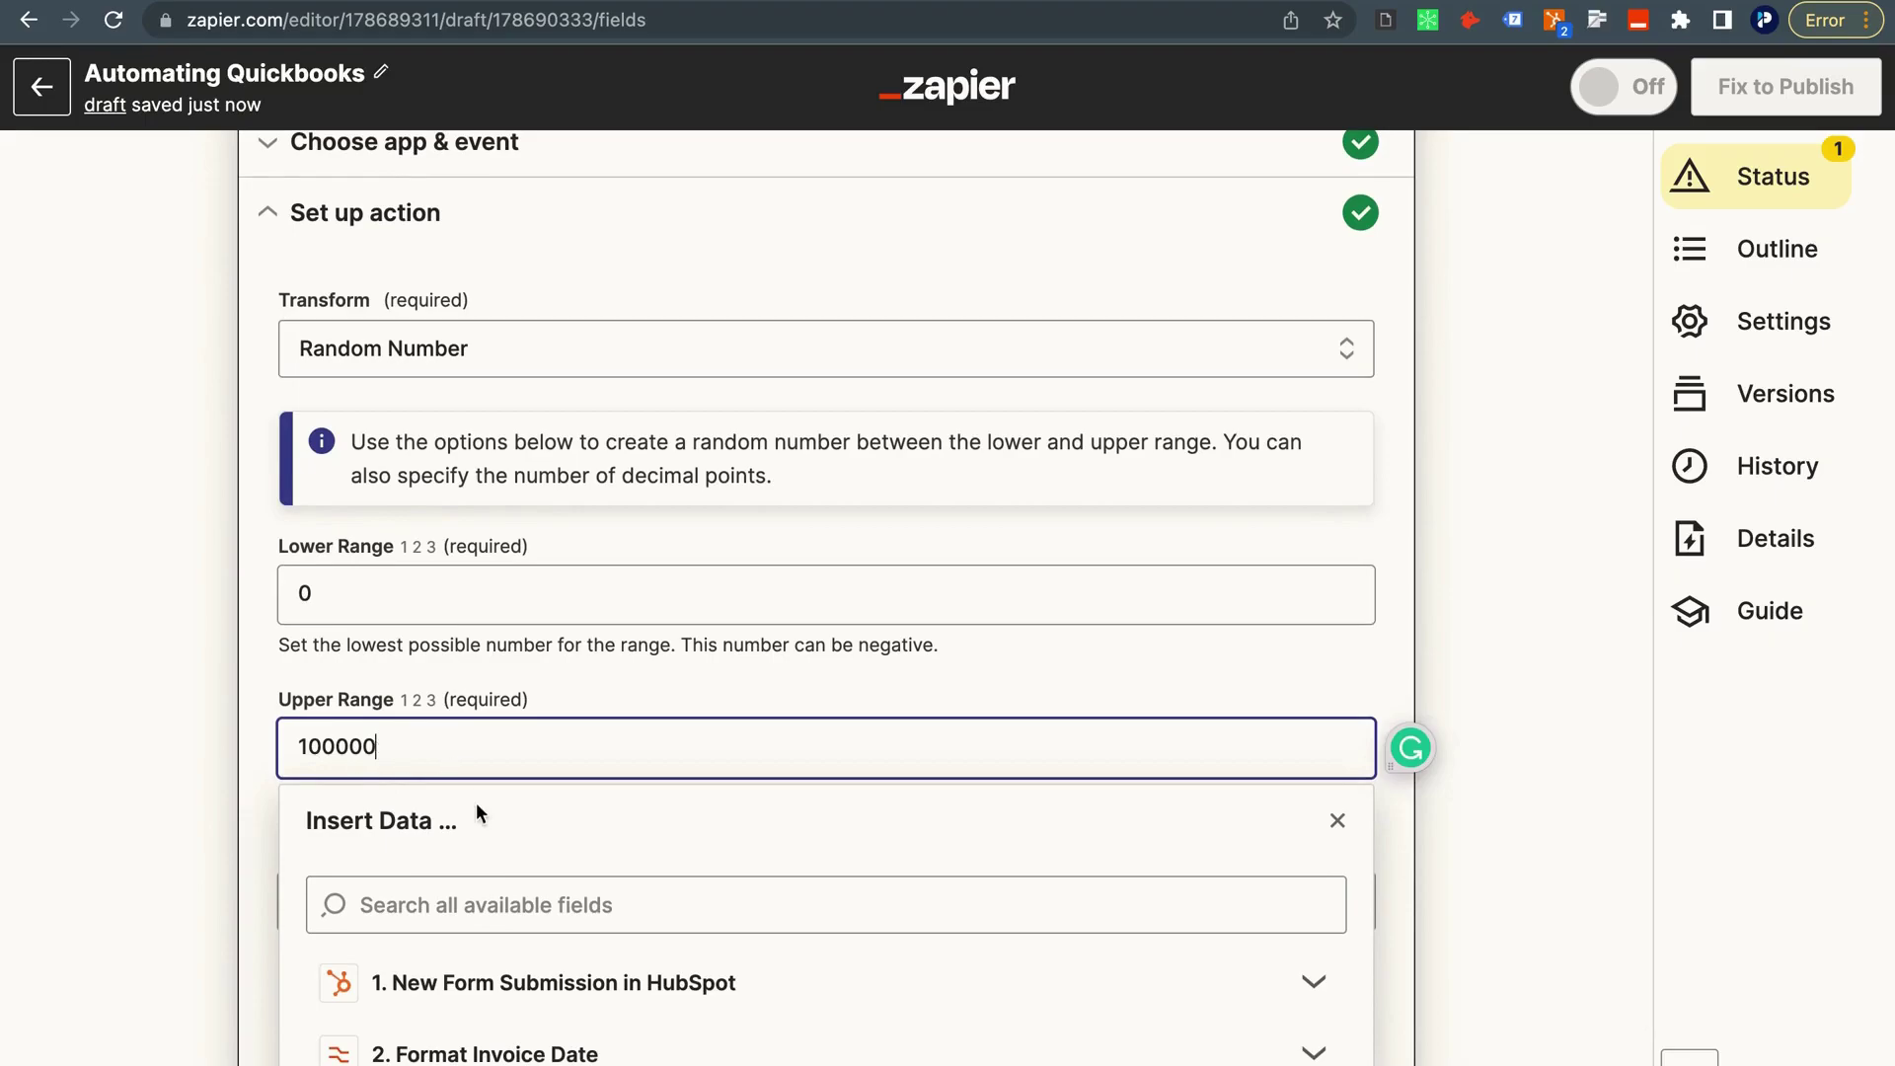
{"action": "left_click", "coordinate": [223, 675]}
{"action": "scroll", "coordinate": [245, 689], "scroll_direction": "down", "scroll_amount": 2}
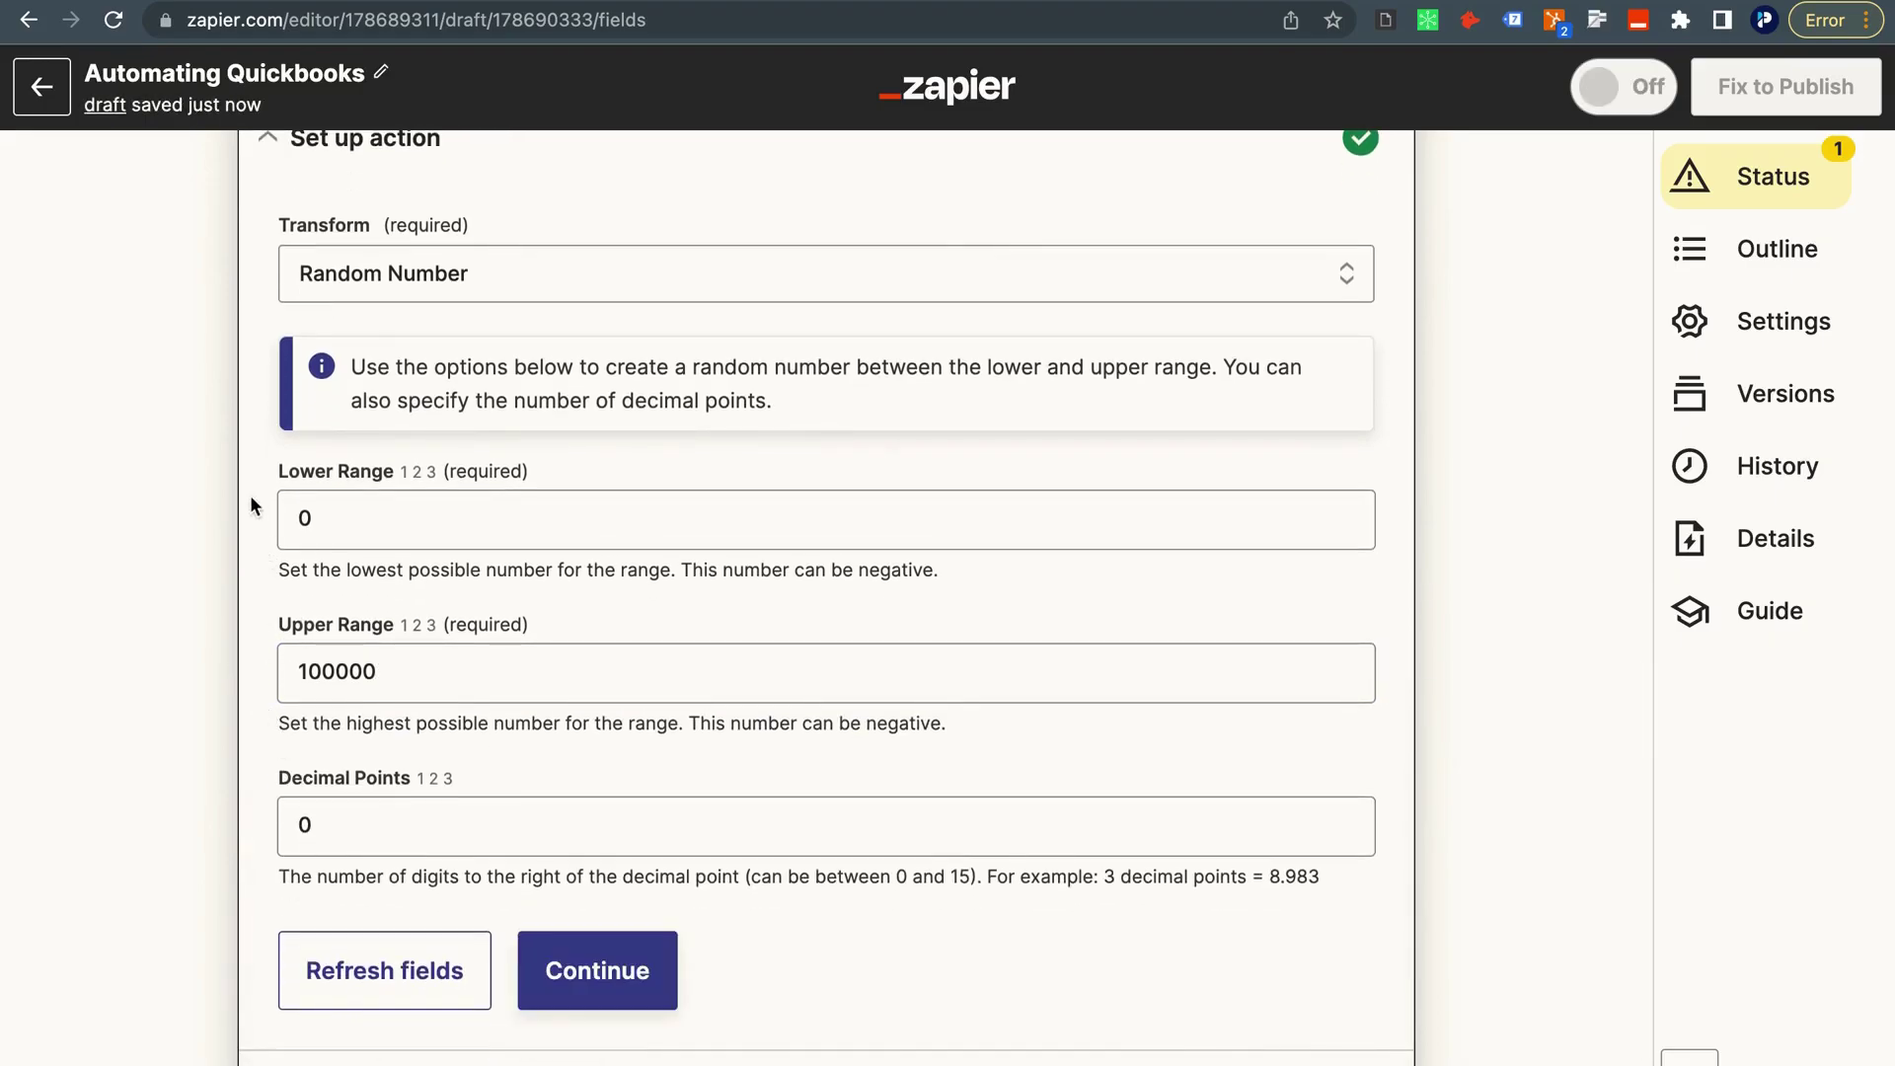
{"action": "scroll", "coordinate": [380, 829], "scroll_direction": "down", "scroll_amount": 1}
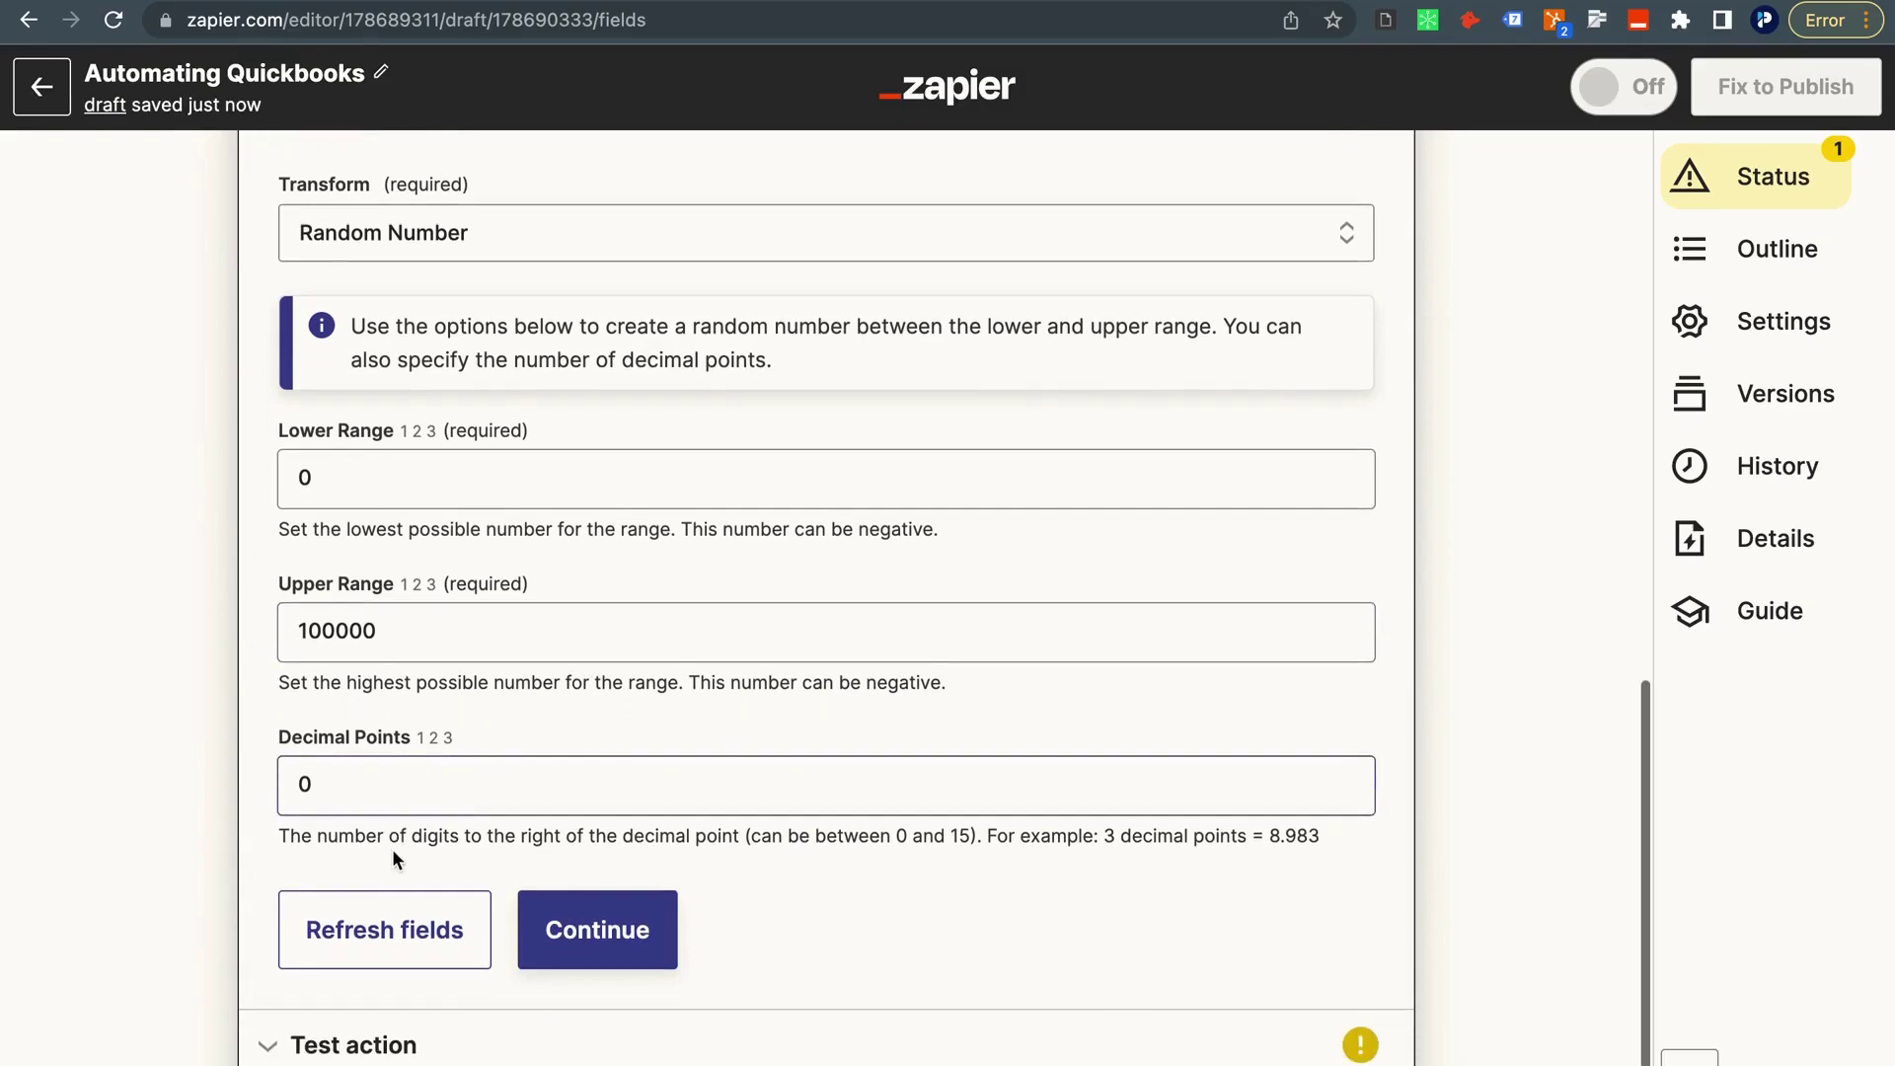
{"action": "left_click", "coordinate": [566, 942]}
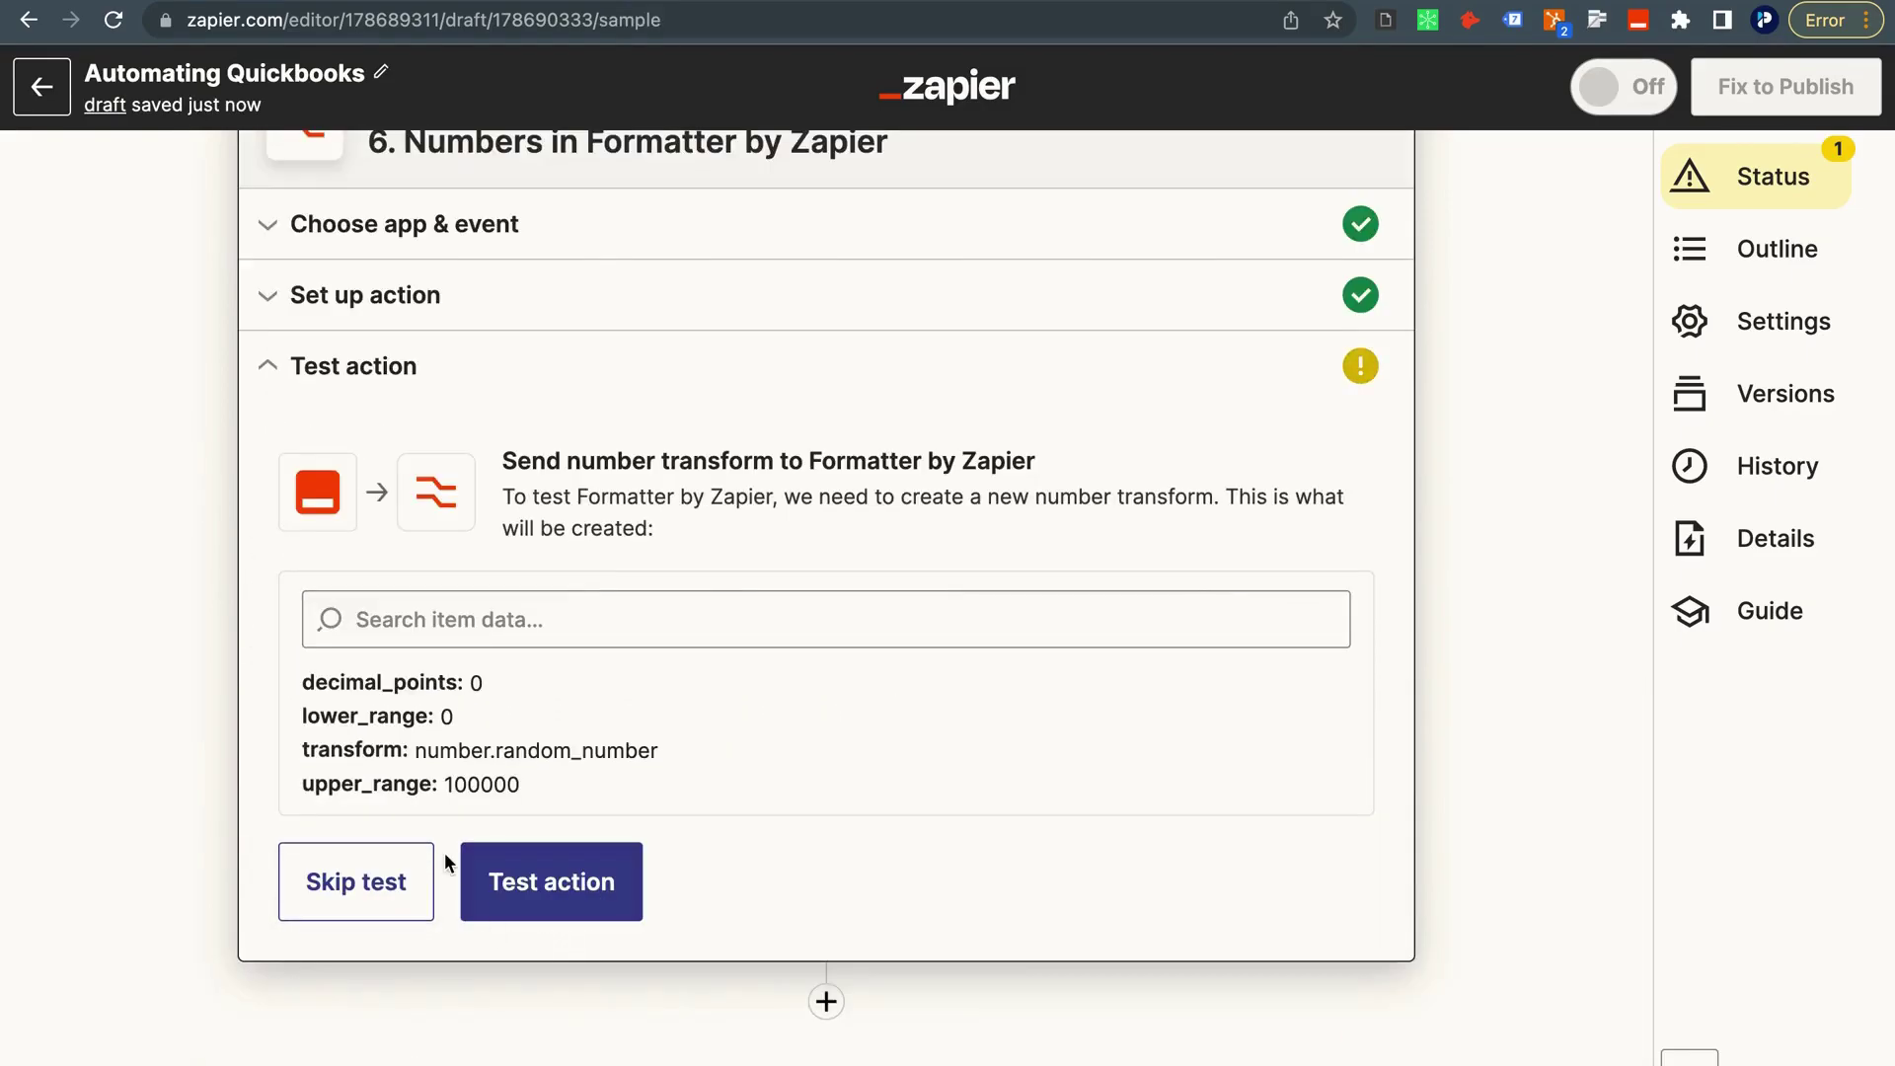
Test the random number step, getting 43524, and add a new step 7.
{"action": "left_click", "coordinate": [528, 884]}
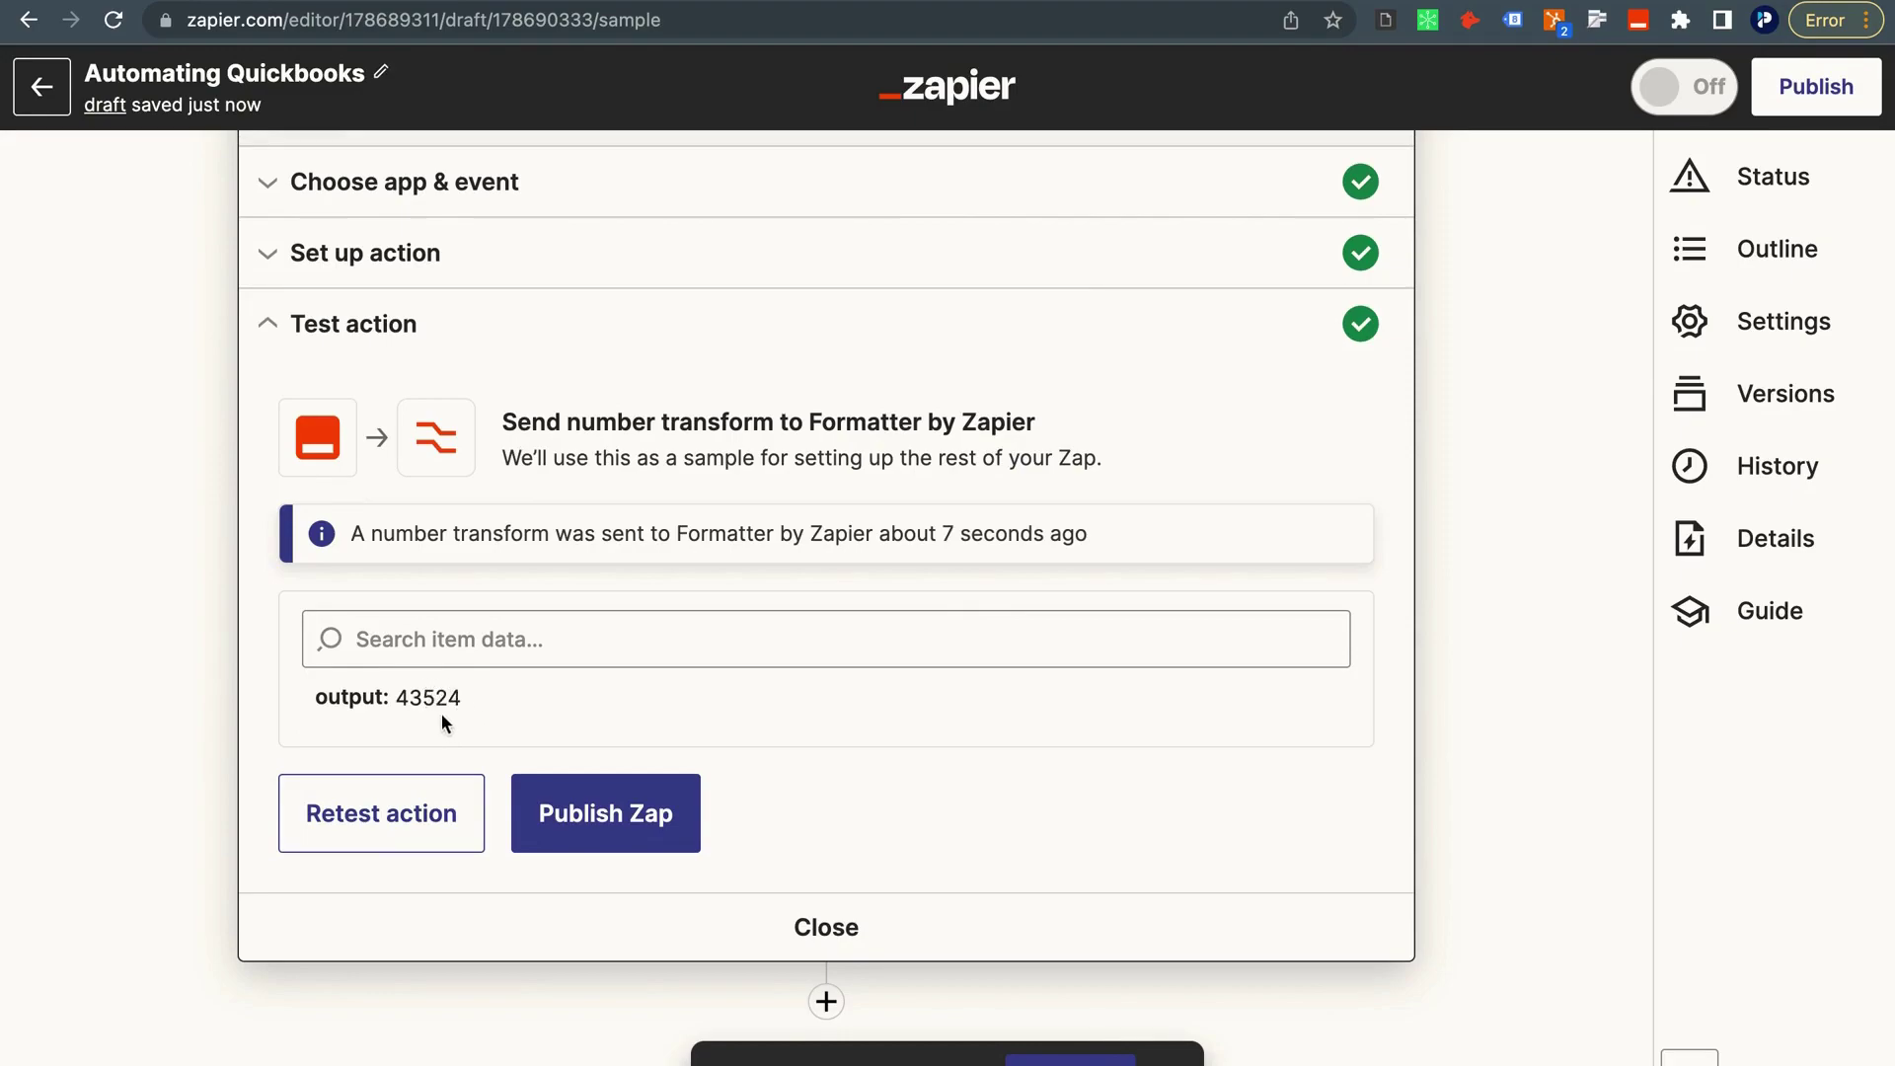
{"action": "scroll", "coordinate": [402, 584], "scroll_direction": "up", "scroll_amount": 1}
{"action": "scroll", "coordinate": [403, 584], "scroll_direction": "up", "scroll_amount": 2}
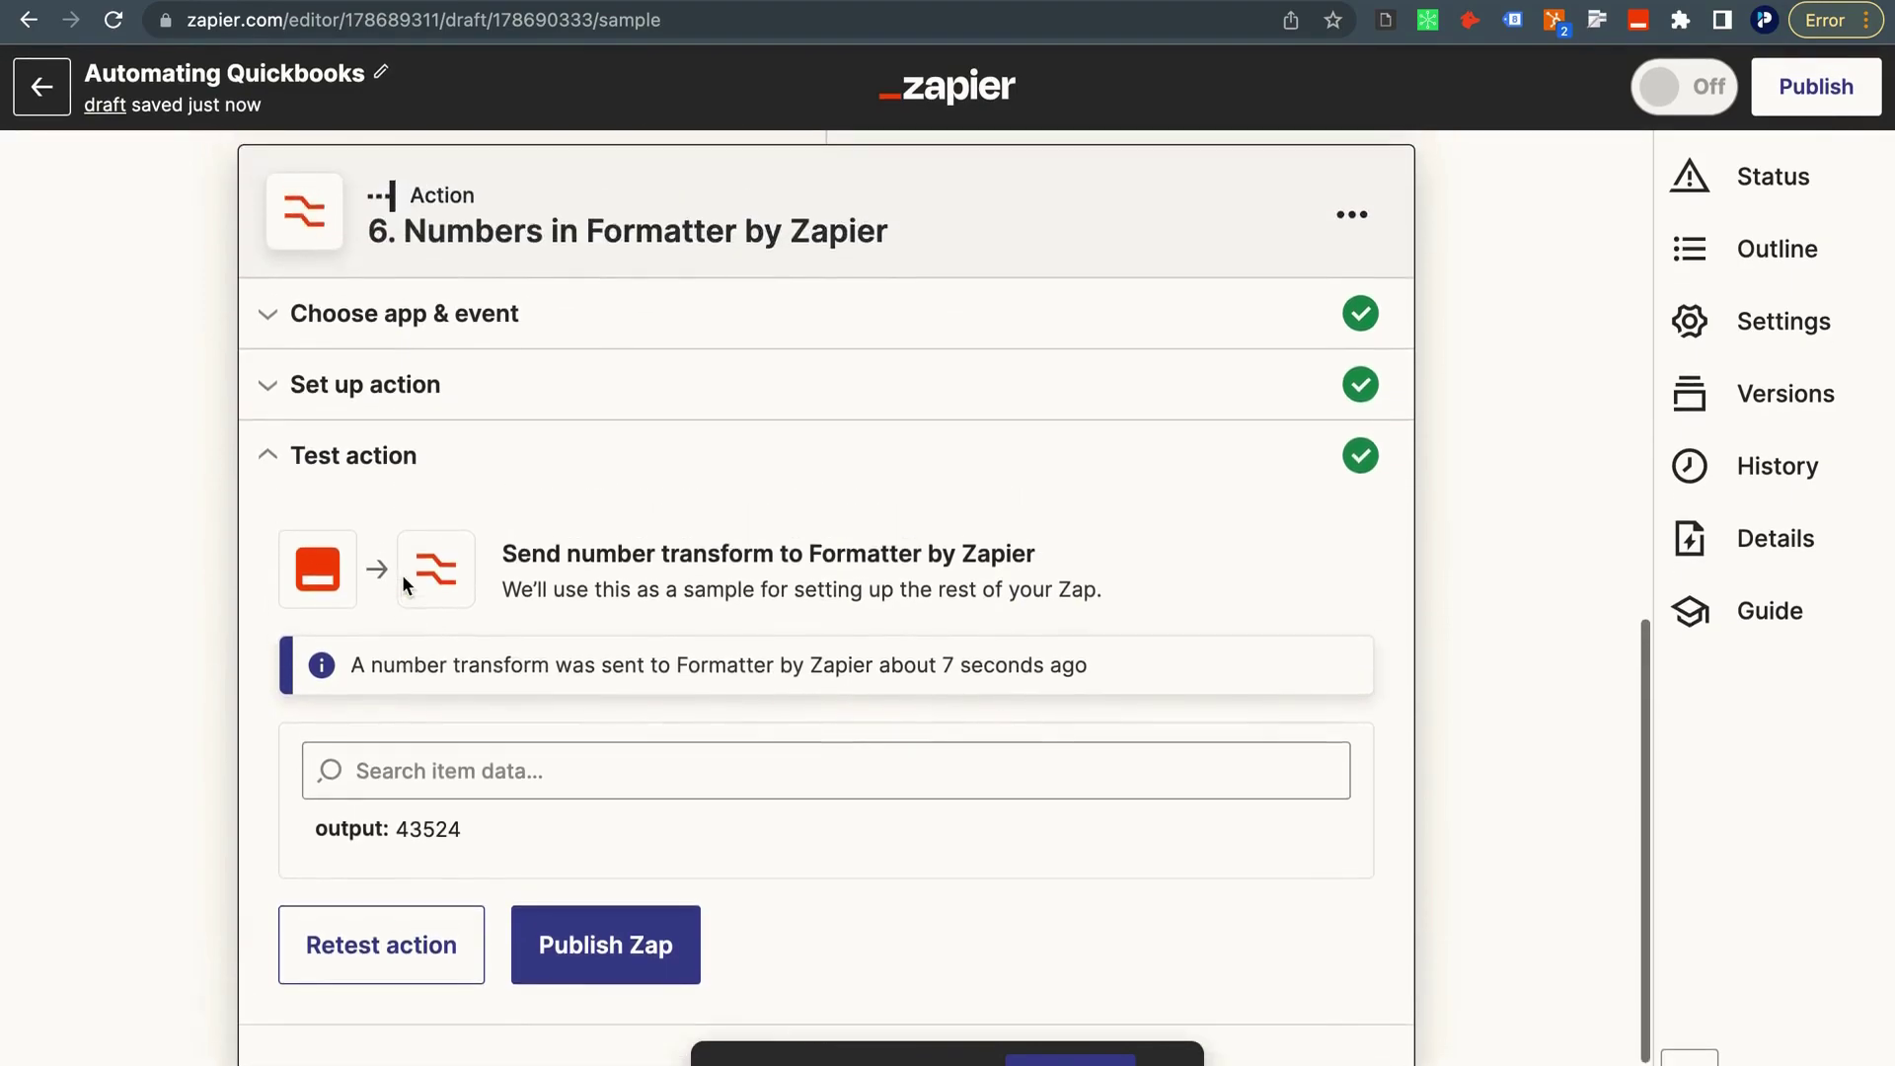
{"action": "scroll", "coordinate": [405, 632], "scroll_direction": "down", "scroll_amount": 3}
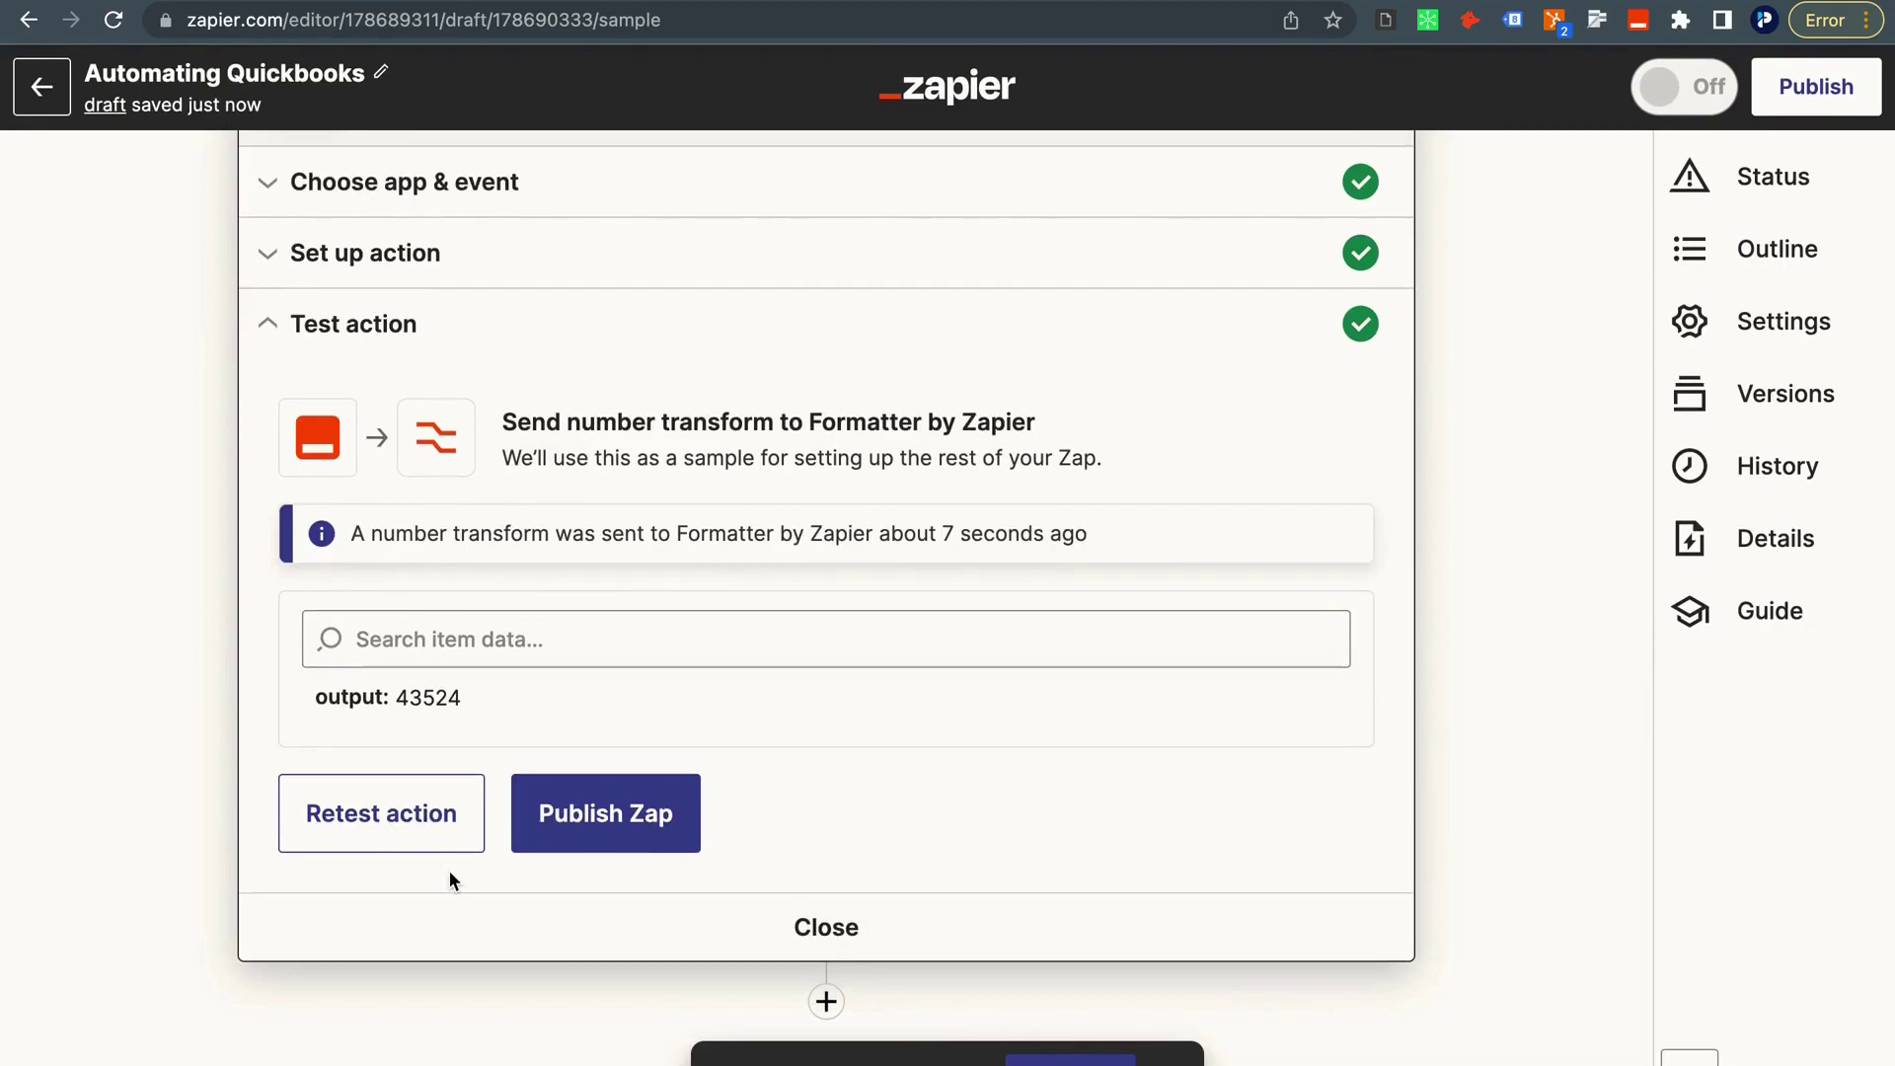
{"action": "scroll", "coordinate": [452, 790], "scroll_direction": "up", "scroll_amount": 5}
{"action": "scroll", "coordinate": [452, 753], "scroll_direction": "down", "scroll_amount": 5}
{"action": "left_click", "coordinate": [826, 1001]}
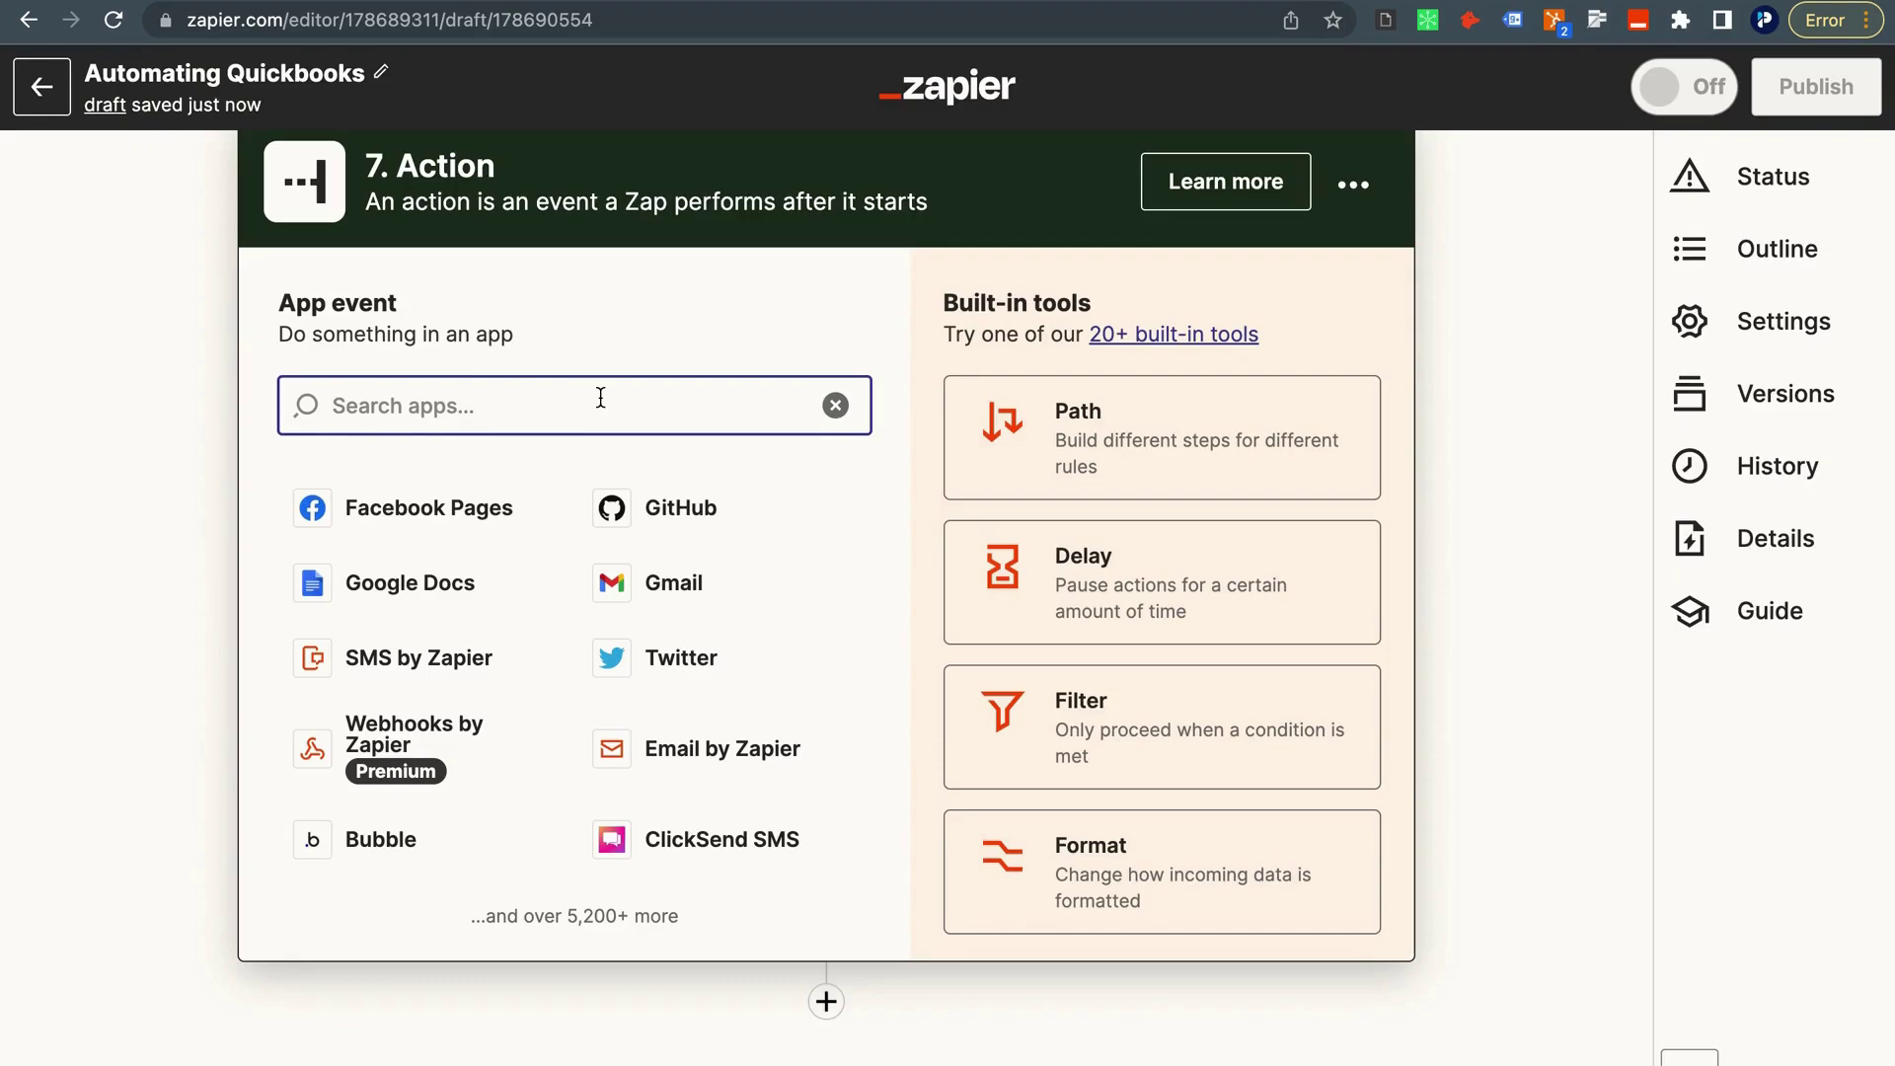
Set step 7 to QuickBooks Online Find Customer on the connected QuickBooks account.
{"action": "type", "text": "quick"}
{"action": "left_click", "coordinate": [592, 508]}
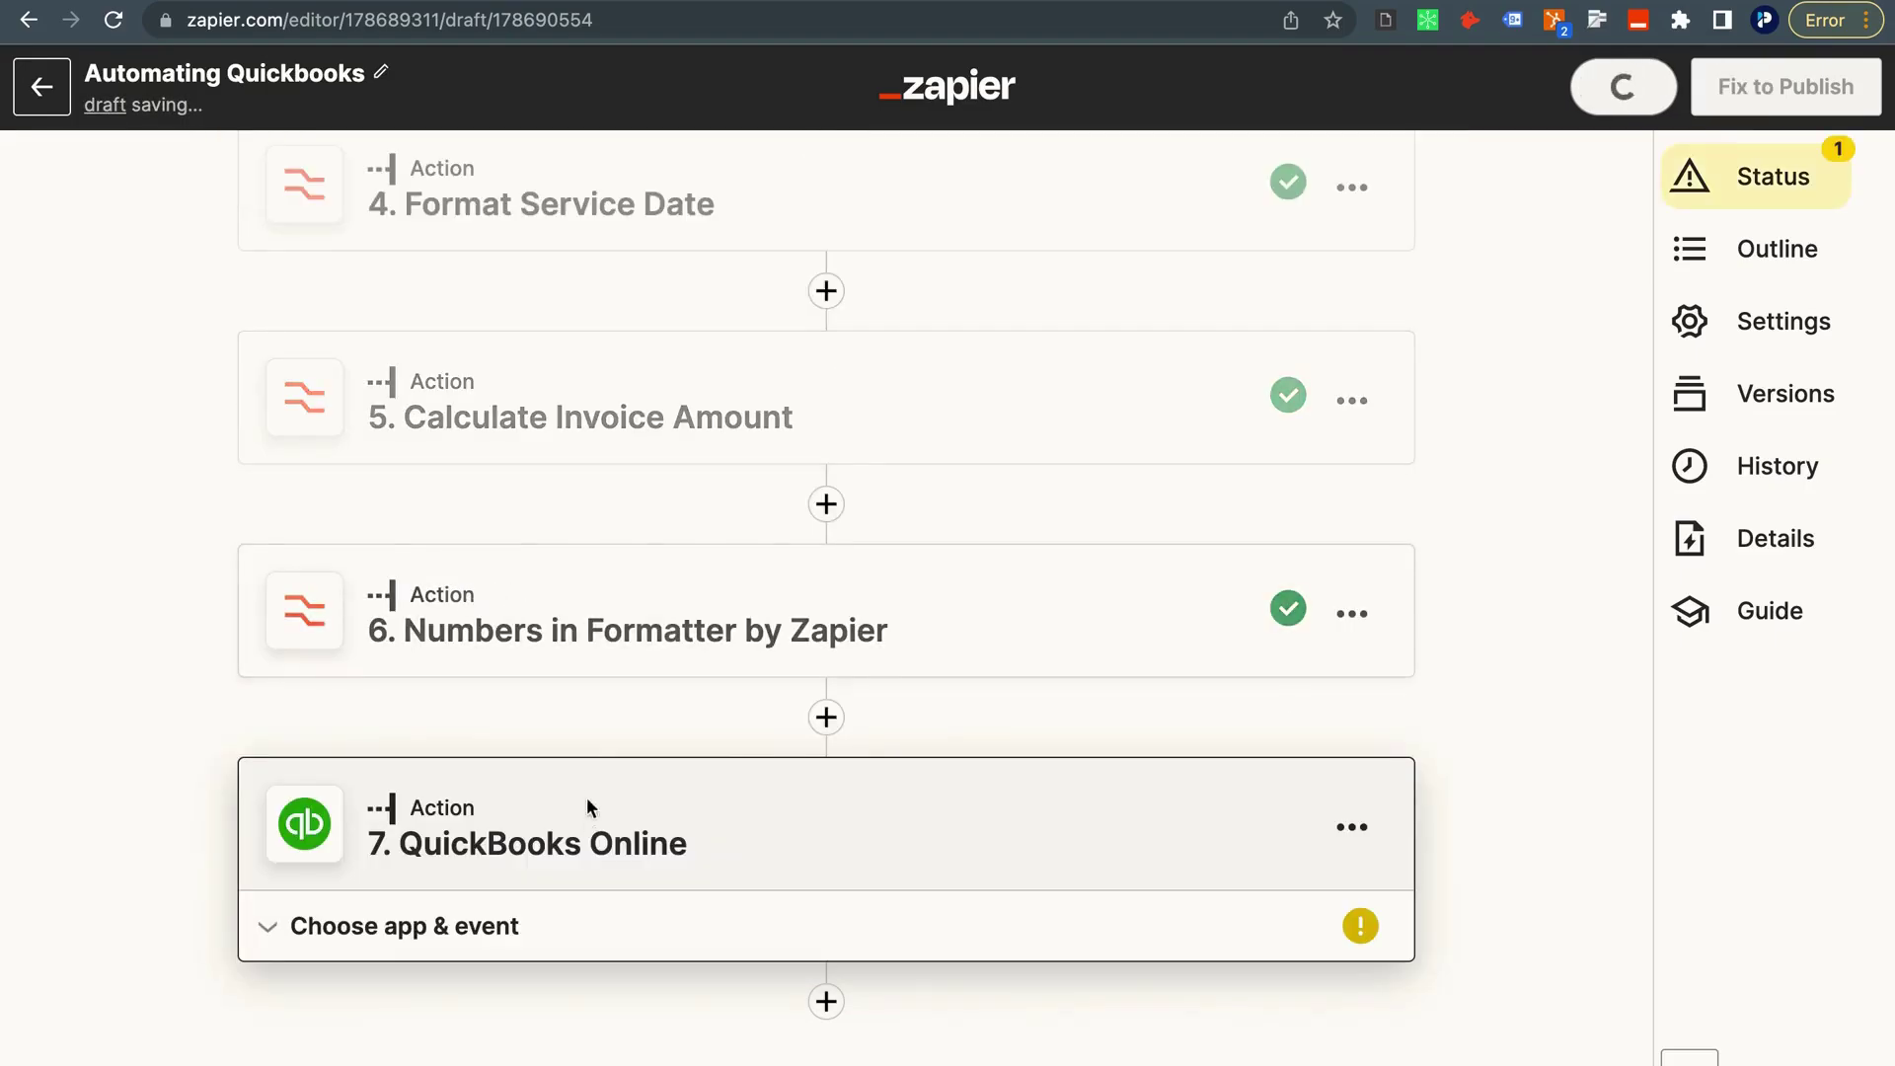
{"action": "left_click", "coordinate": [542, 747]}
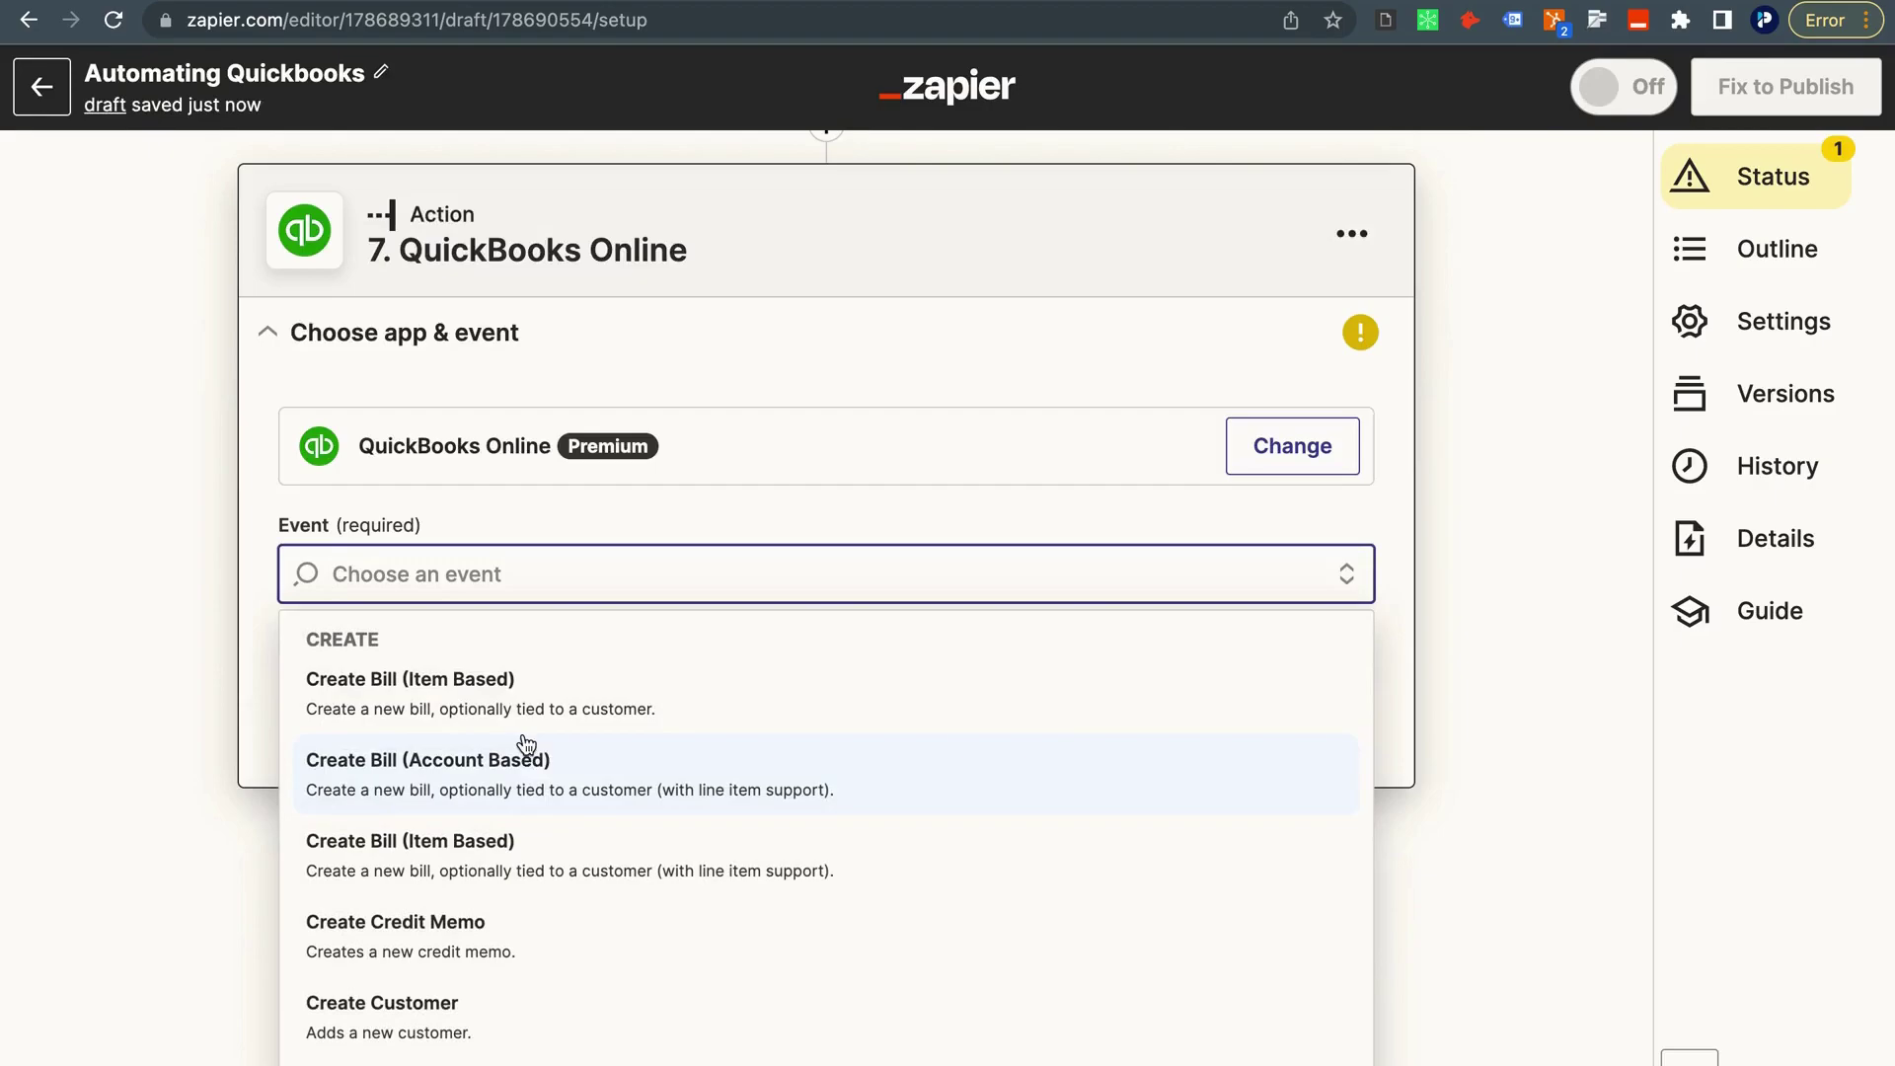
{"action": "scroll", "coordinate": [526, 745], "scroll_direction": "down", "scroll_amount": 1}
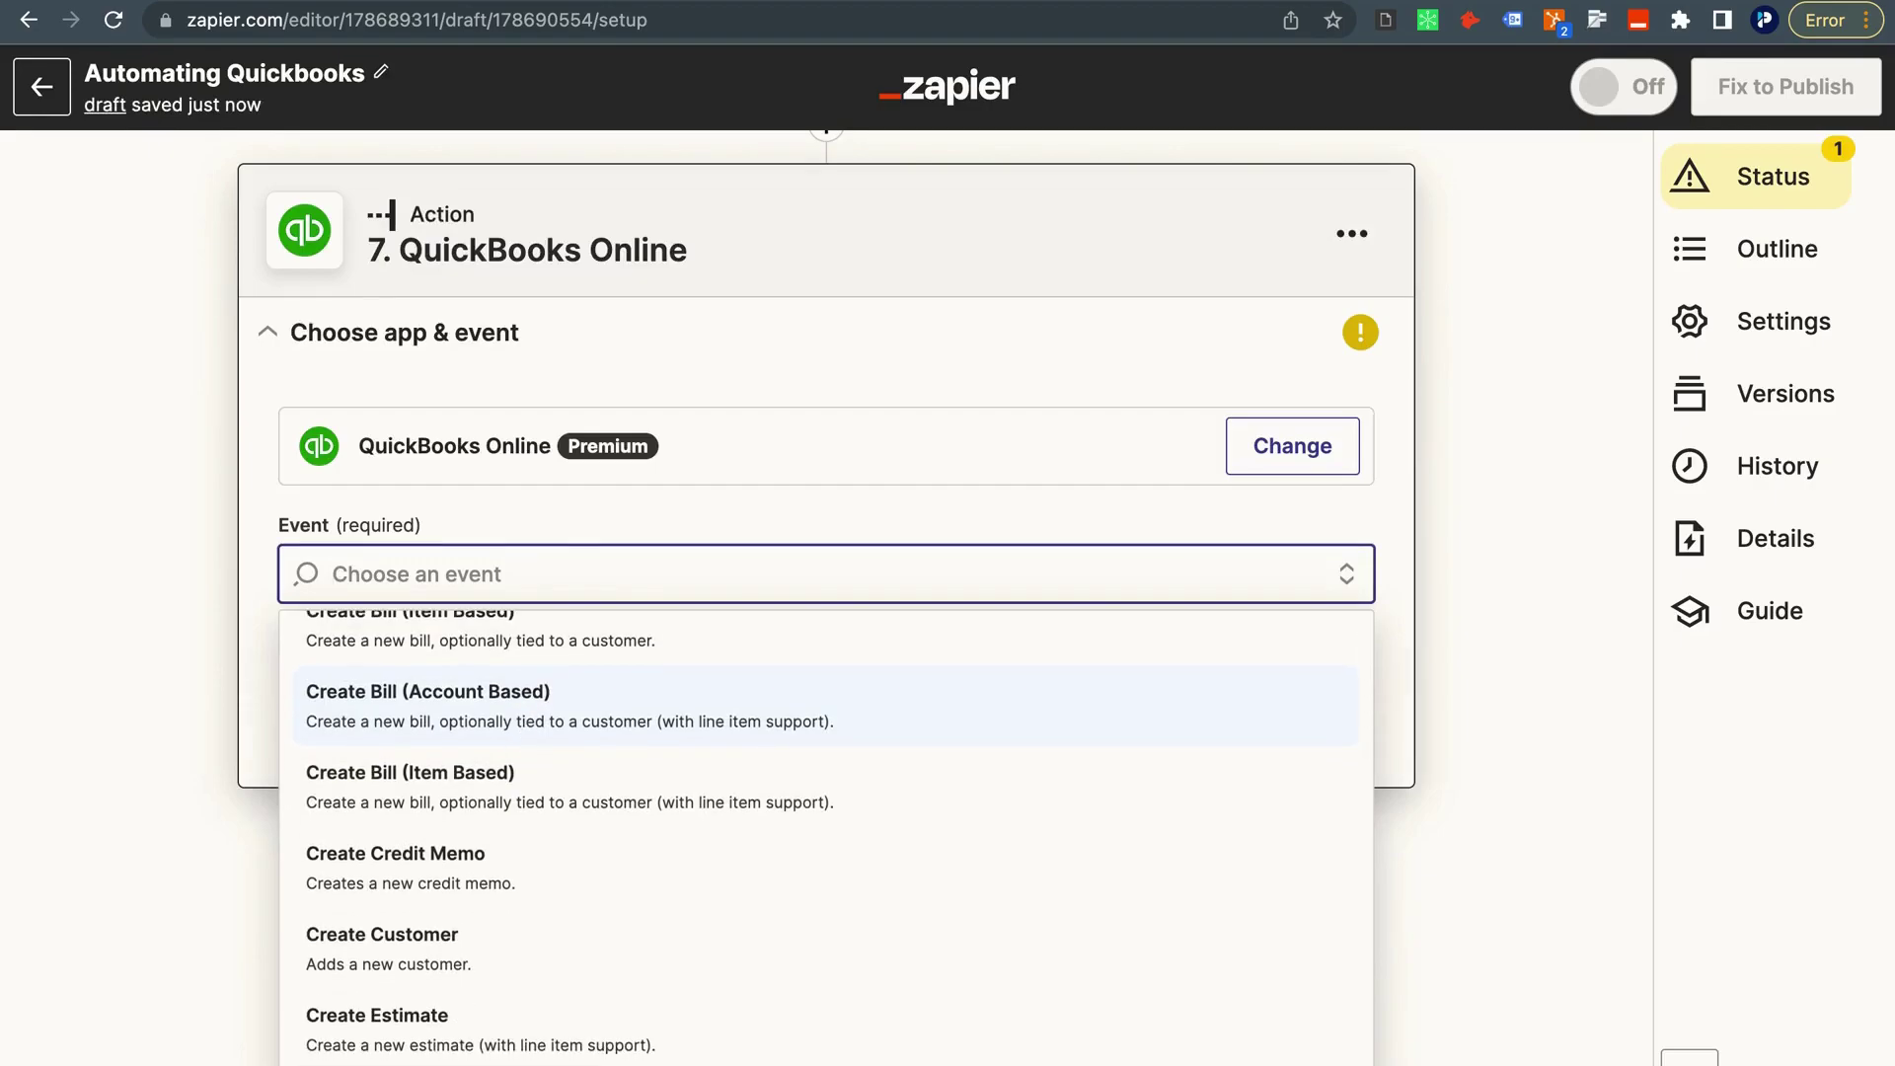
{"action": "type", "text": "find"}
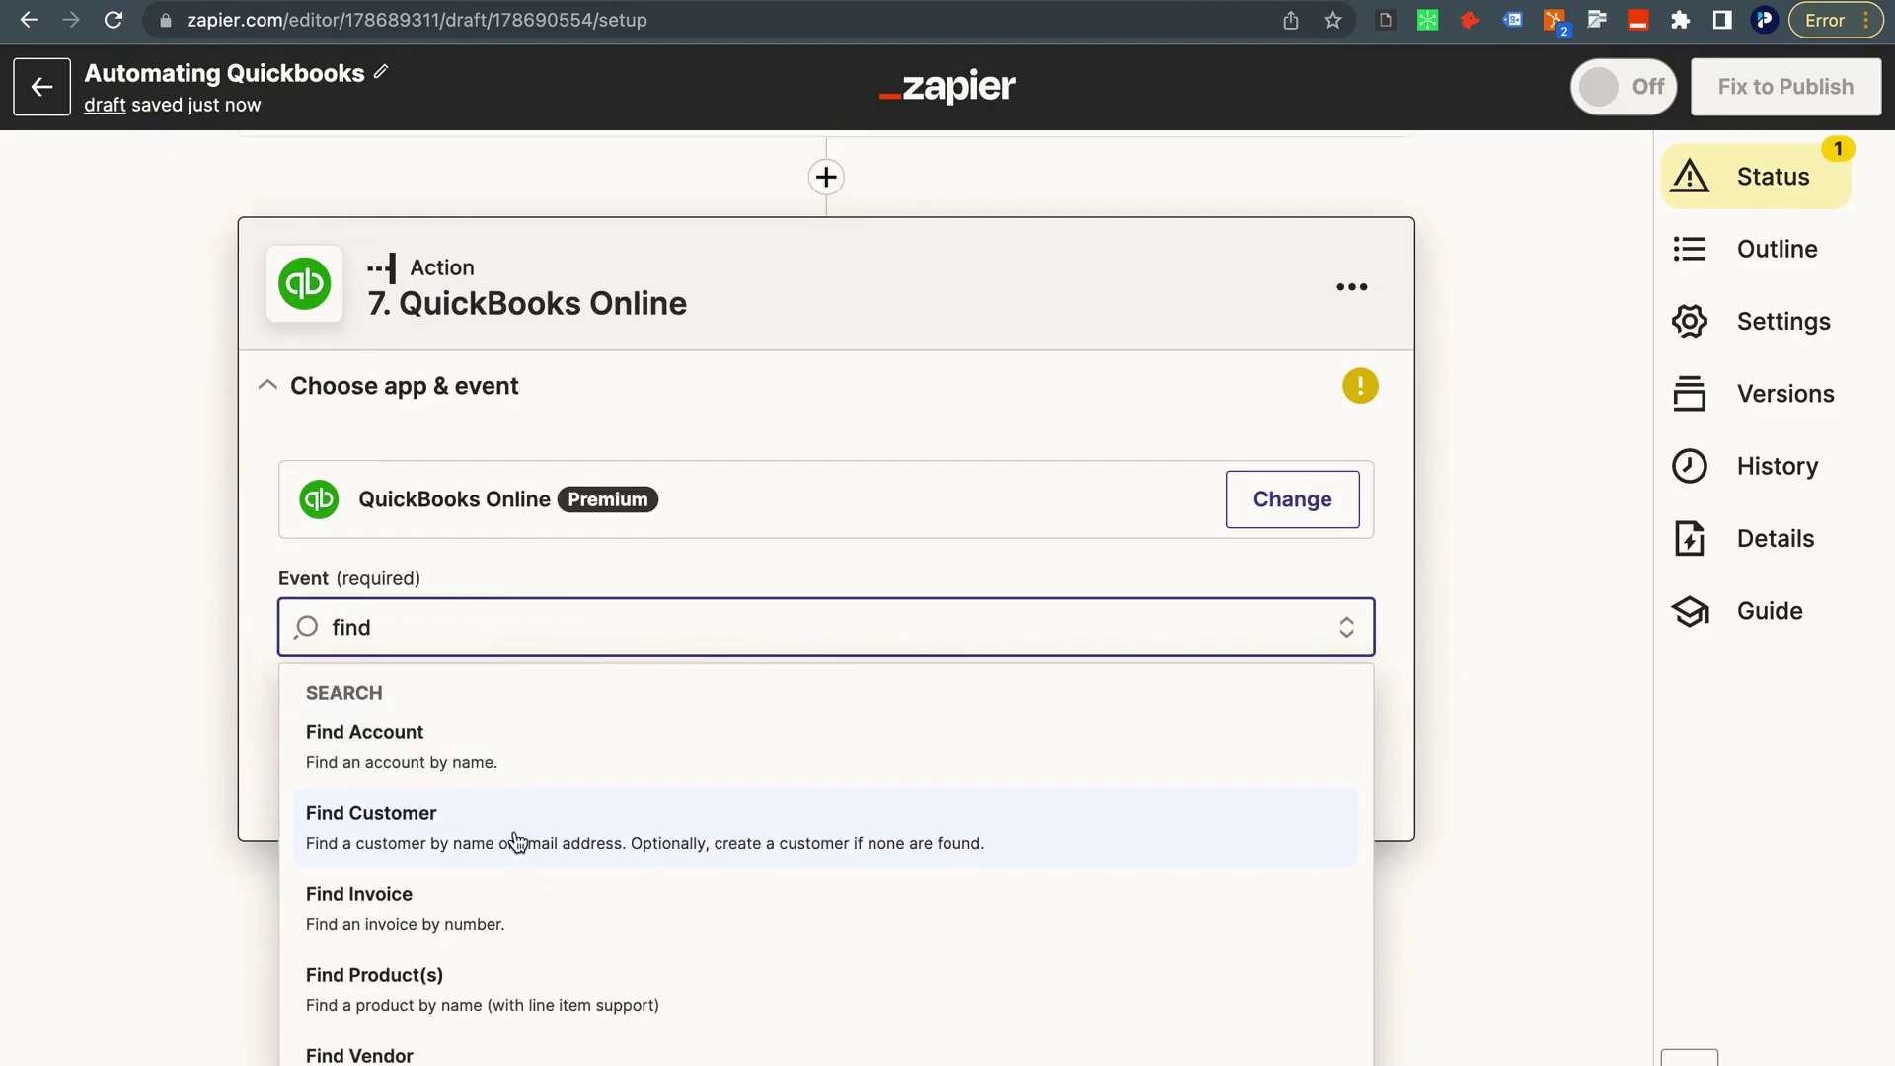
{"action": "left_click", "coordinate": [514, 840]}
{"action": "left_click", "coordinate": [521, 801]}
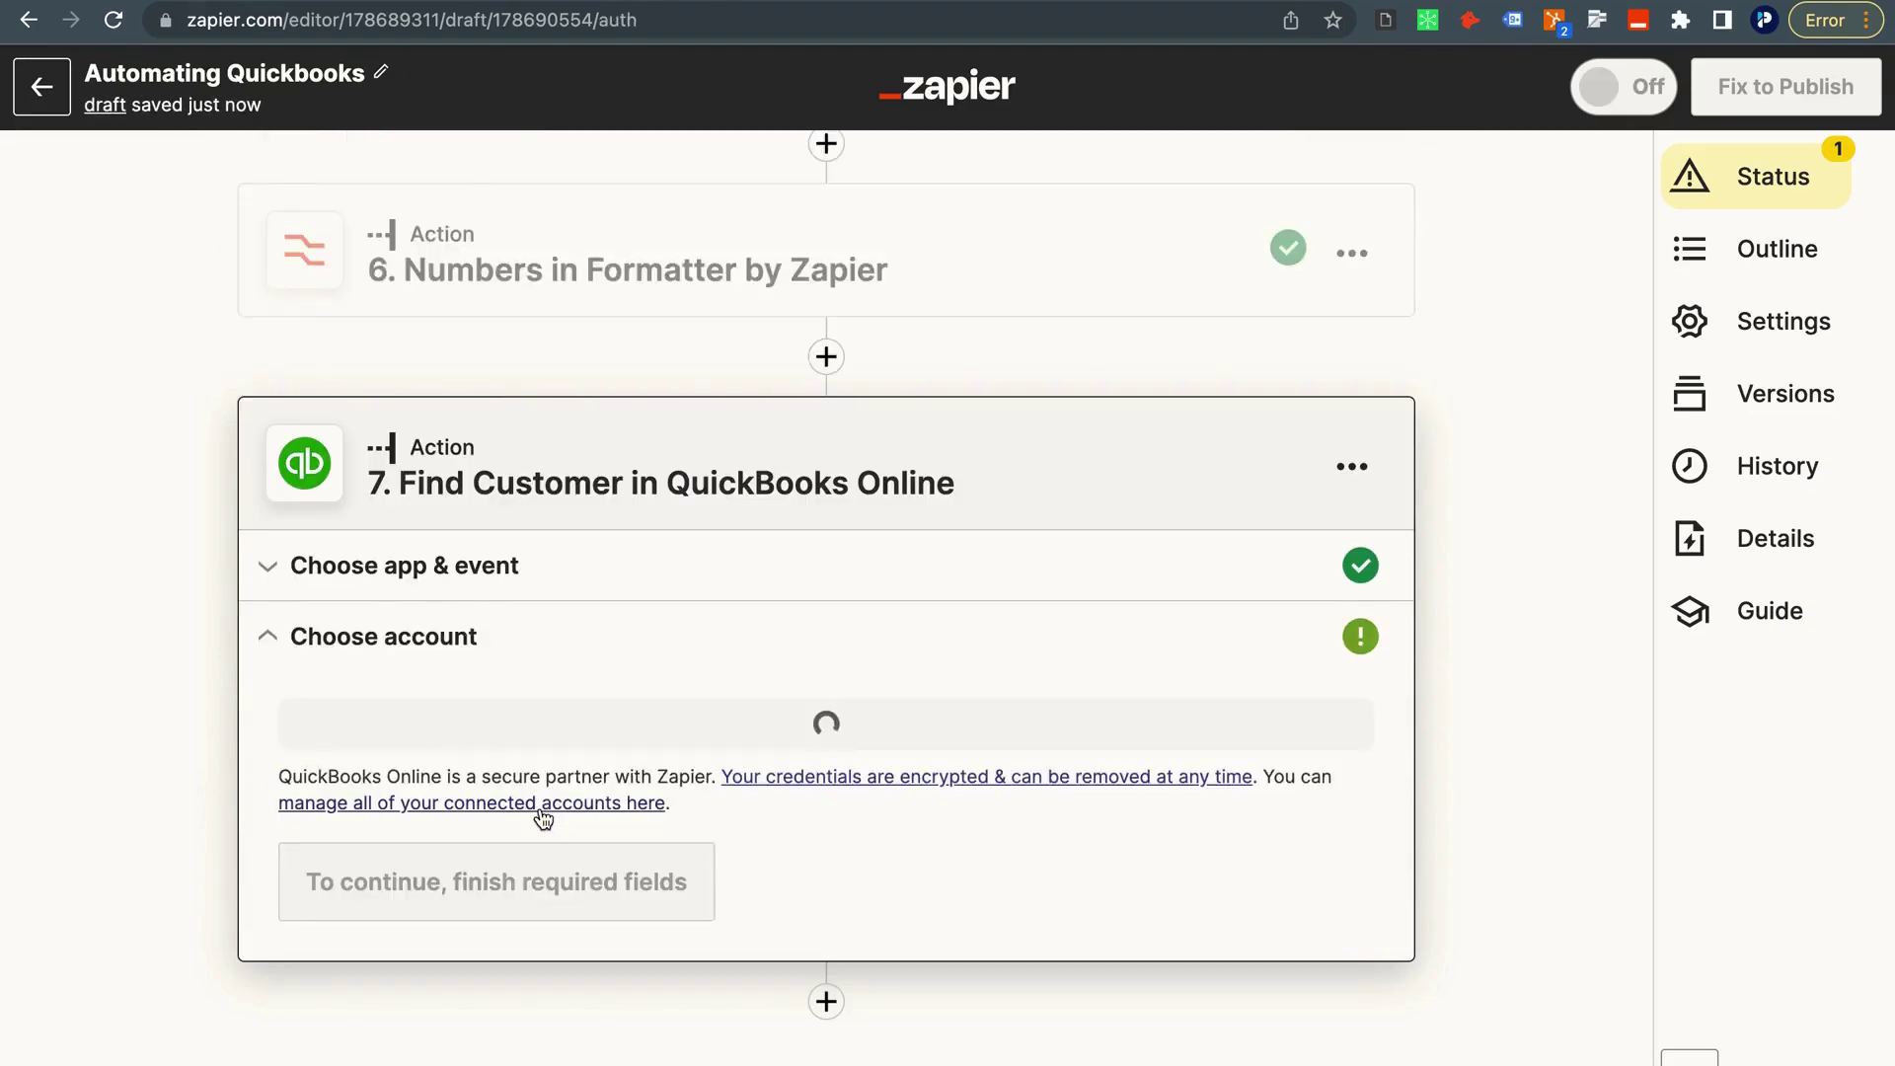
{"action": "left_click", "coordinate": [474, 725]}
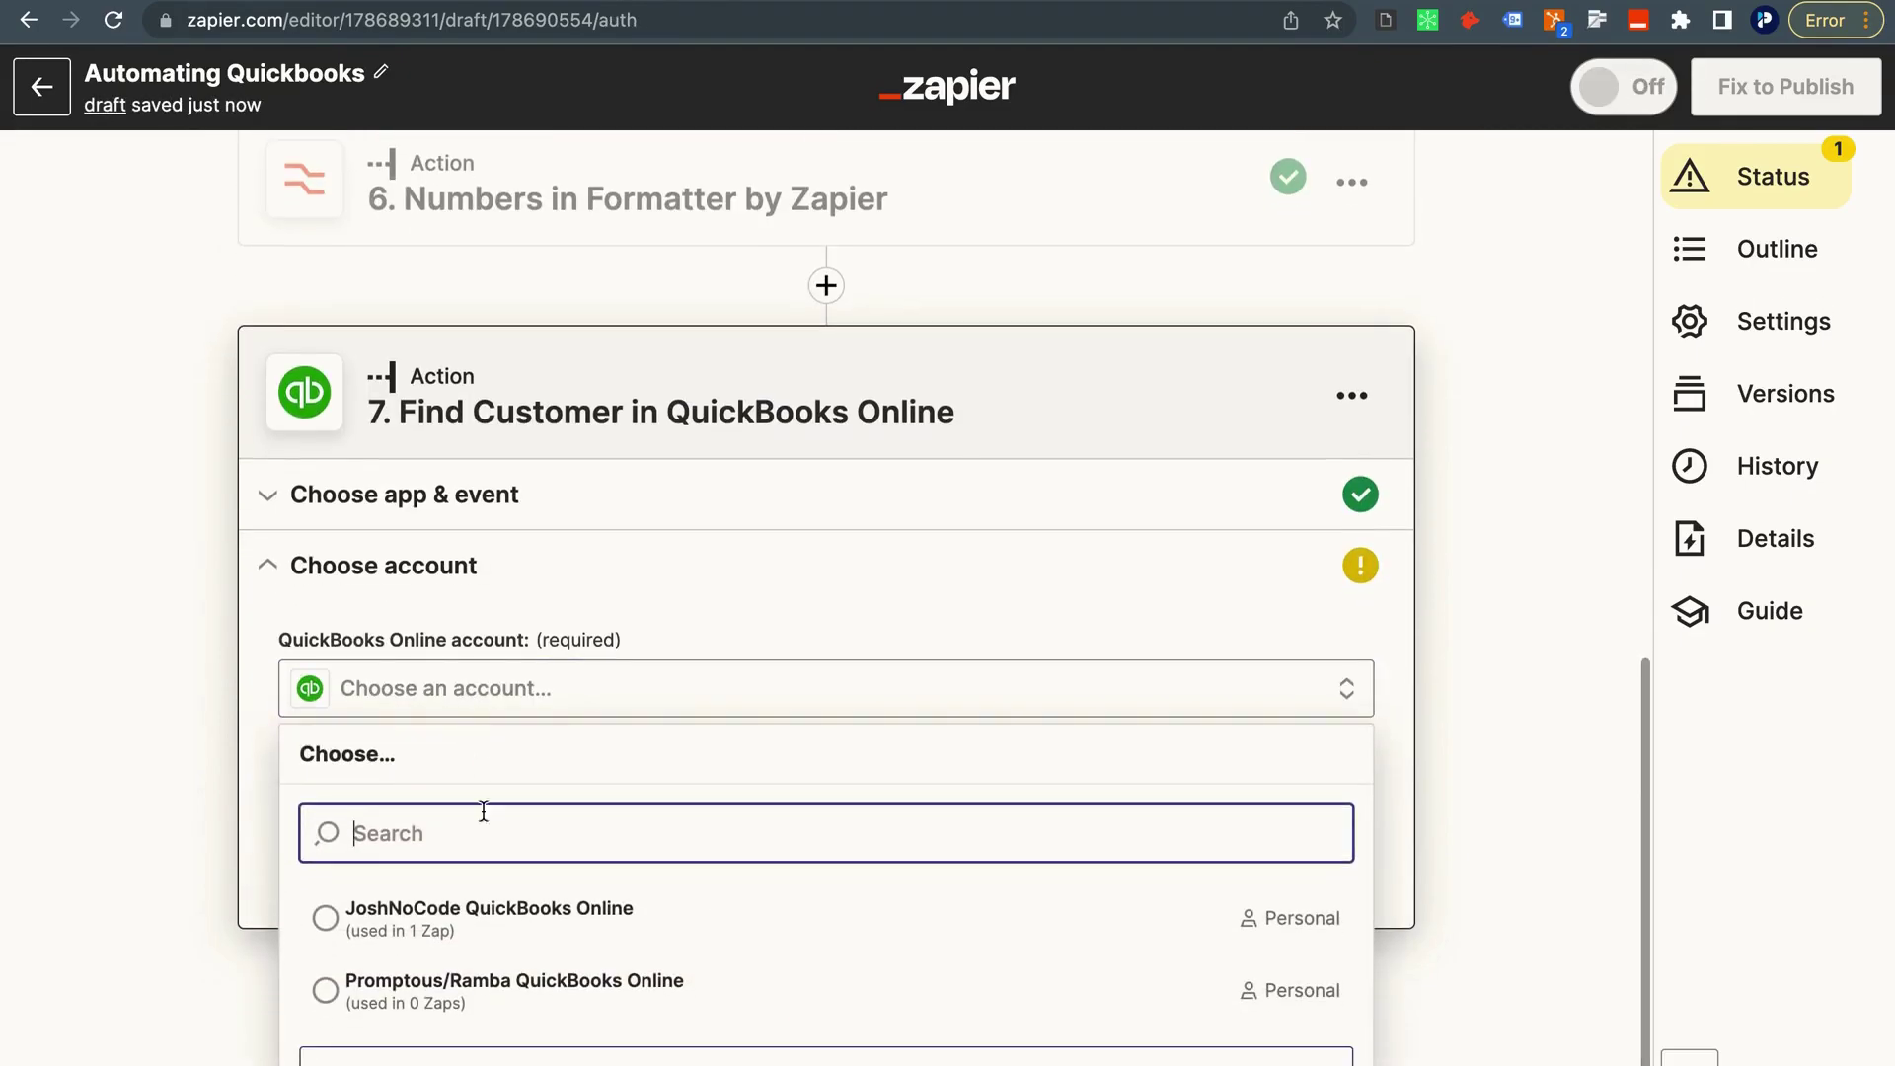
{"action": "left_click", "coordinate": [486, 923]}
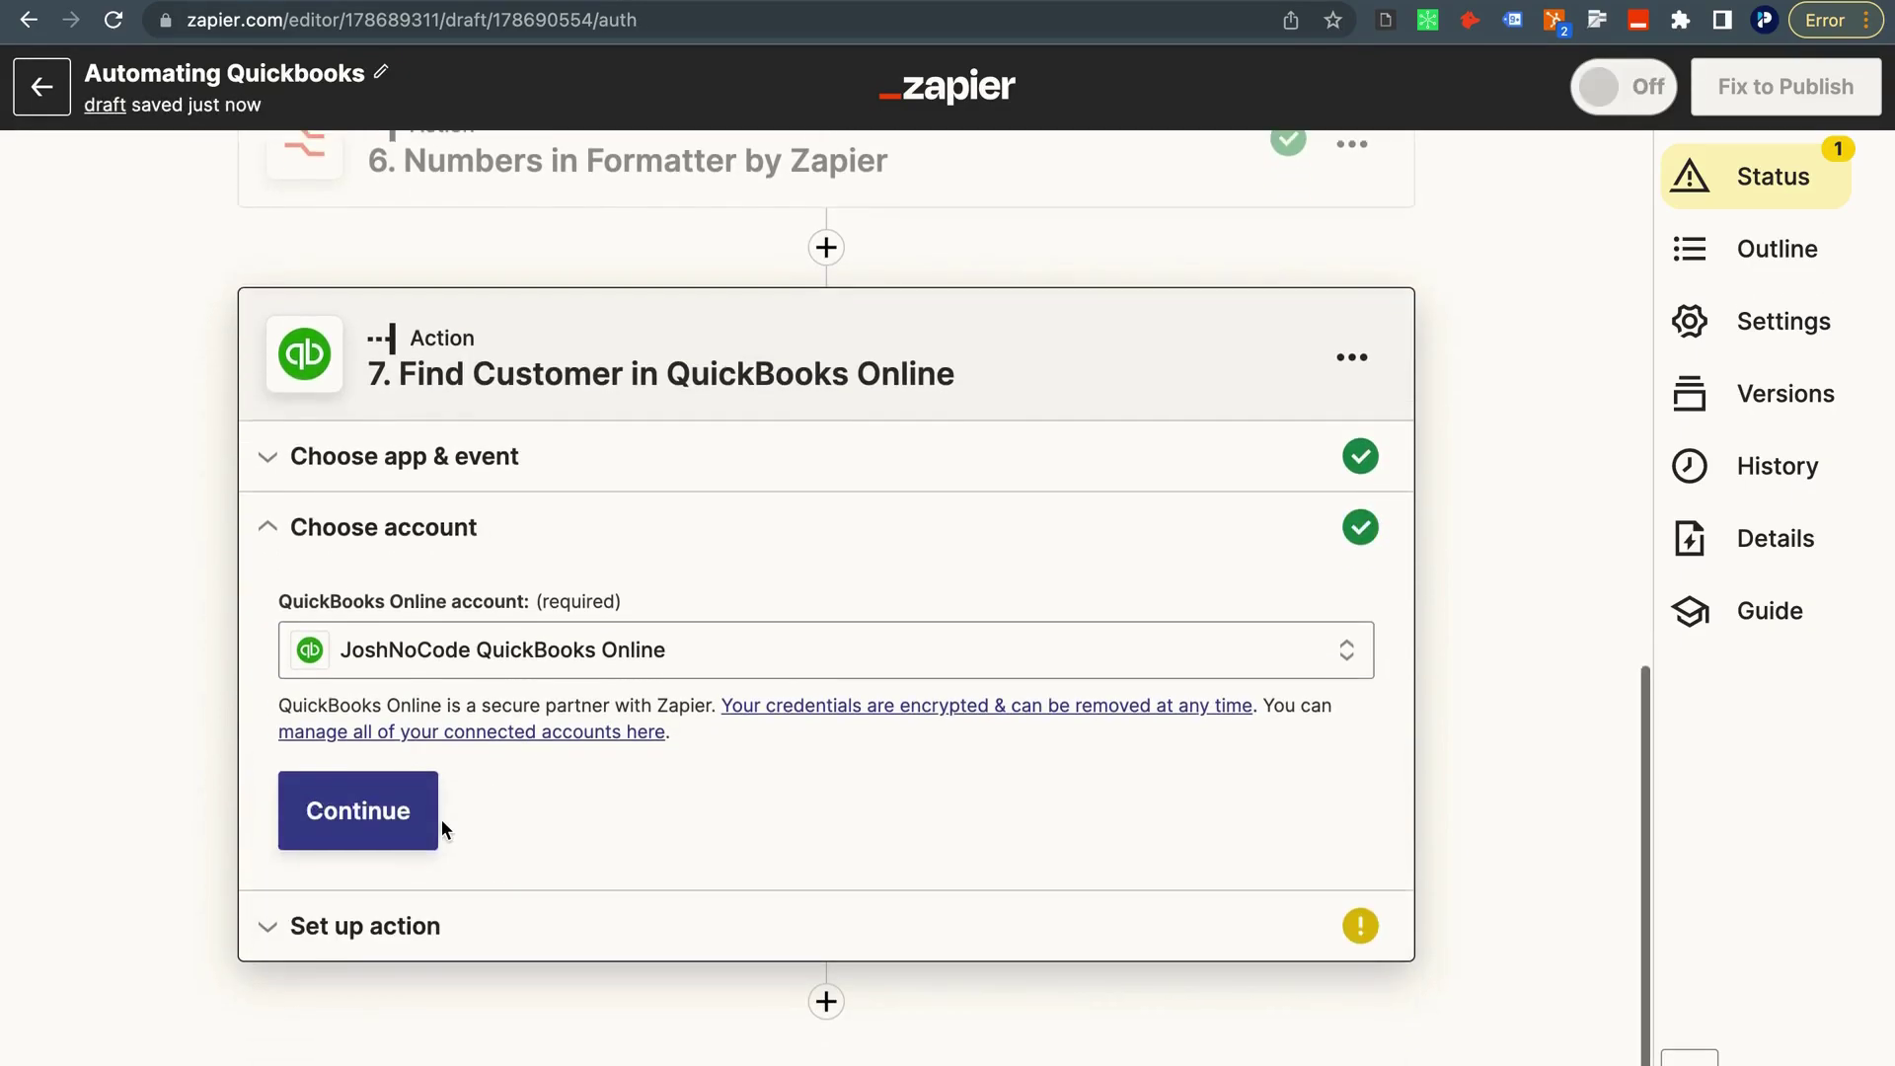
{"action": "left_click", "coordinate": [372, 827]}
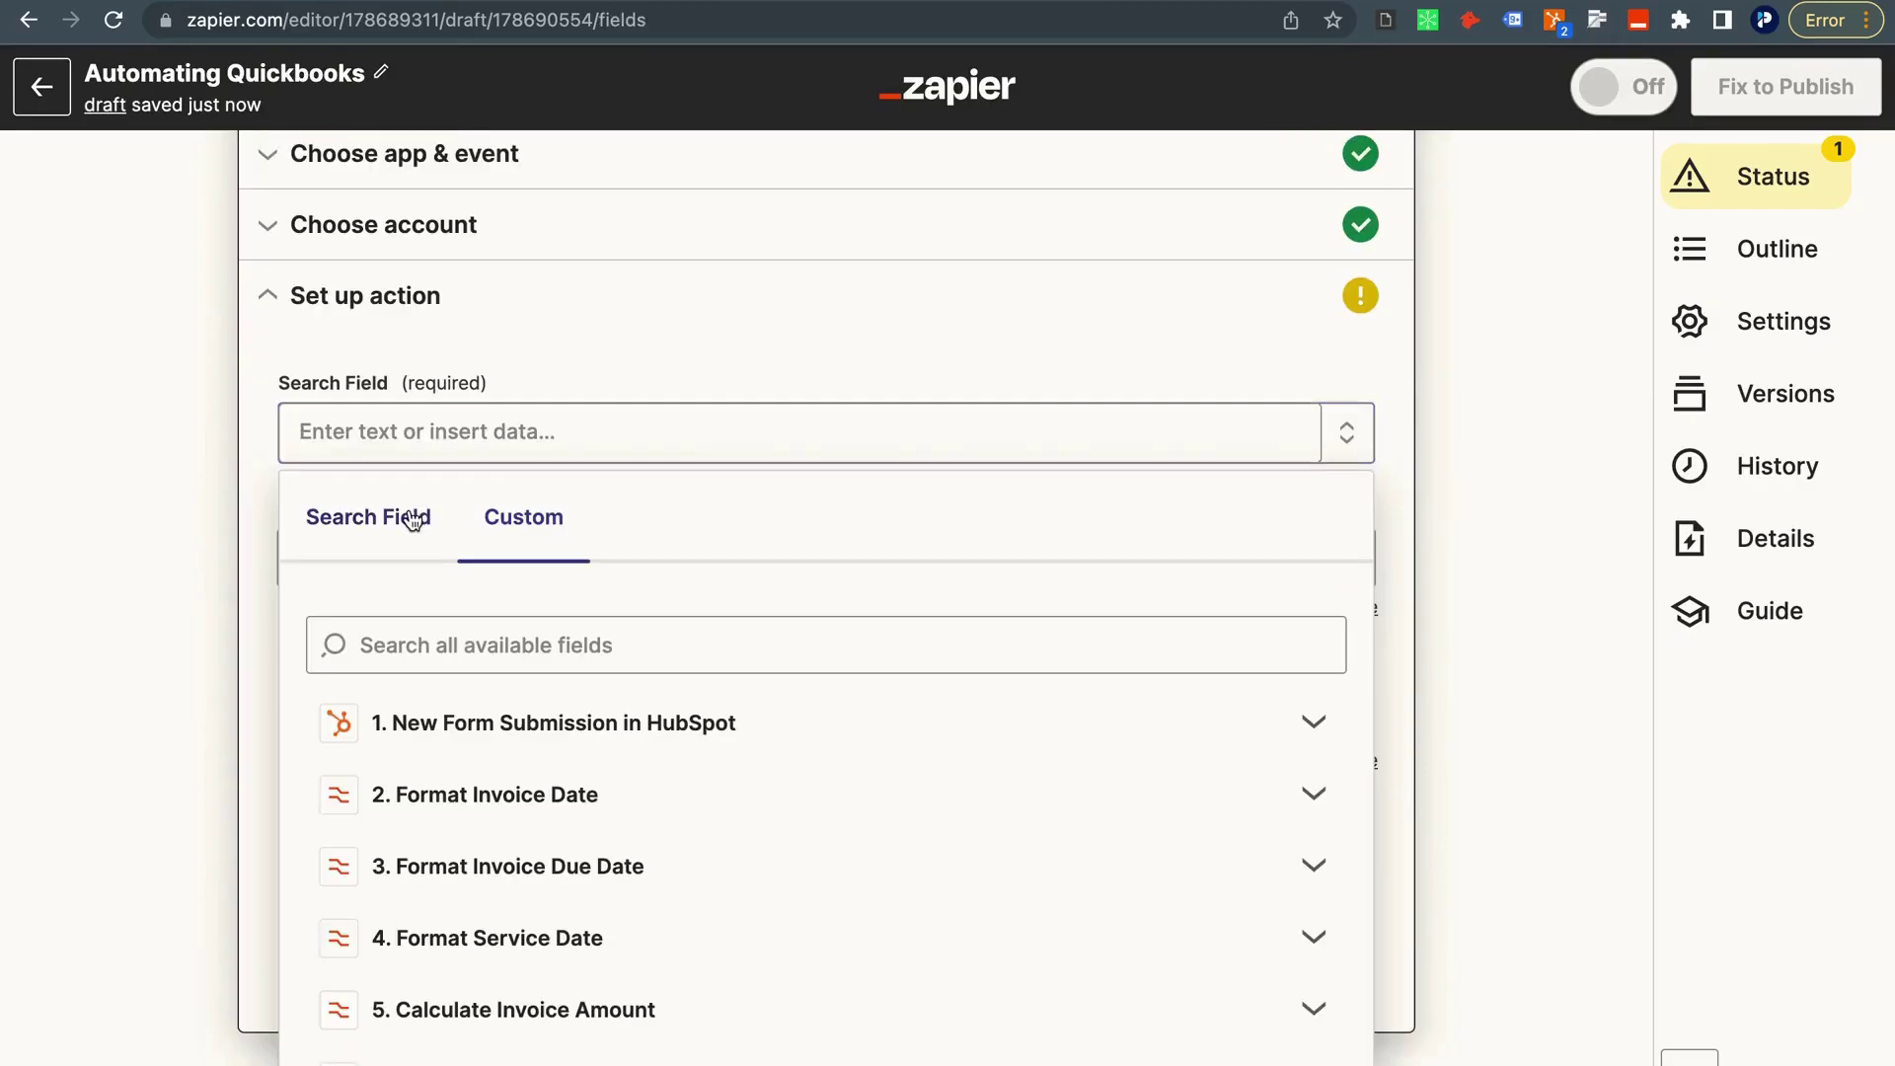
Search QuickBooks customers by display name using the HubSpot 1. Customer Name field.
{"action": "left_click", "coordinate": [413, 521]}
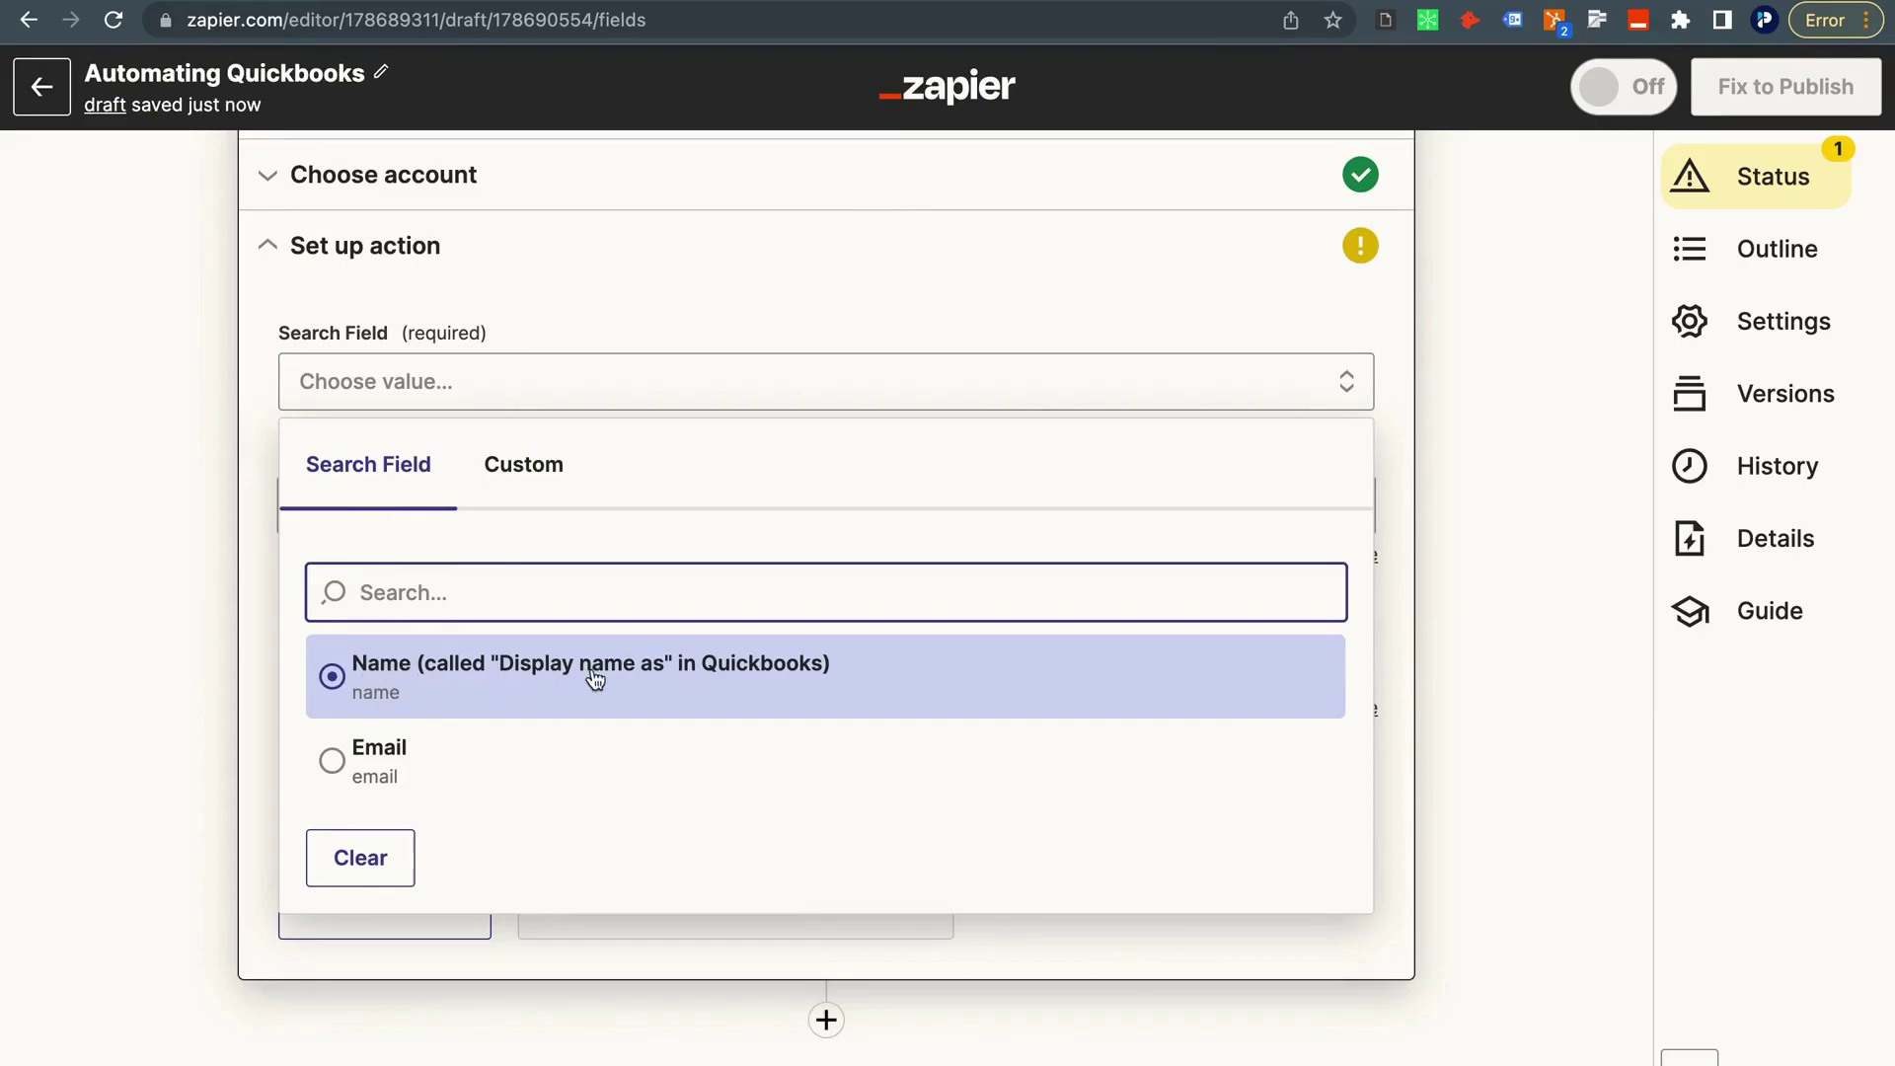
{"action": "left_click", "coordinate": [782, 675]}
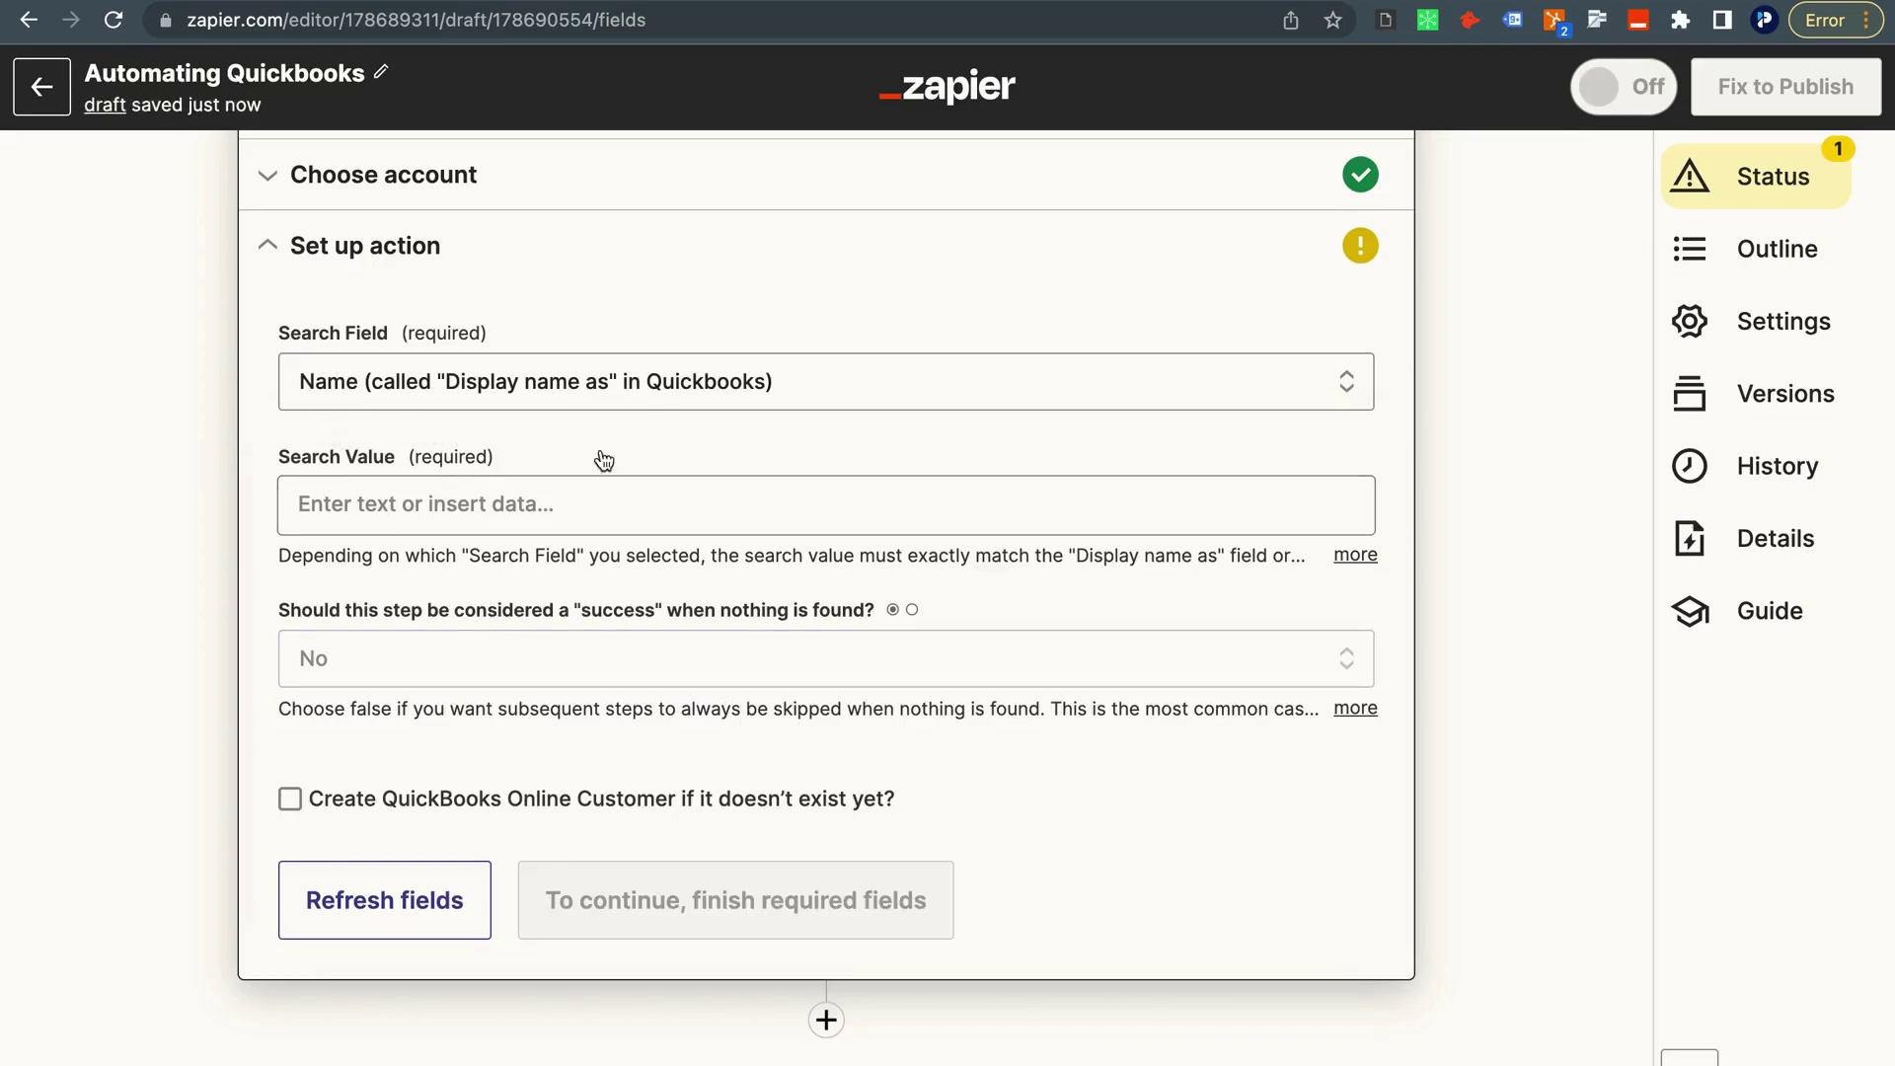
{"action": "left_click", "coordinate": [305, 494]}
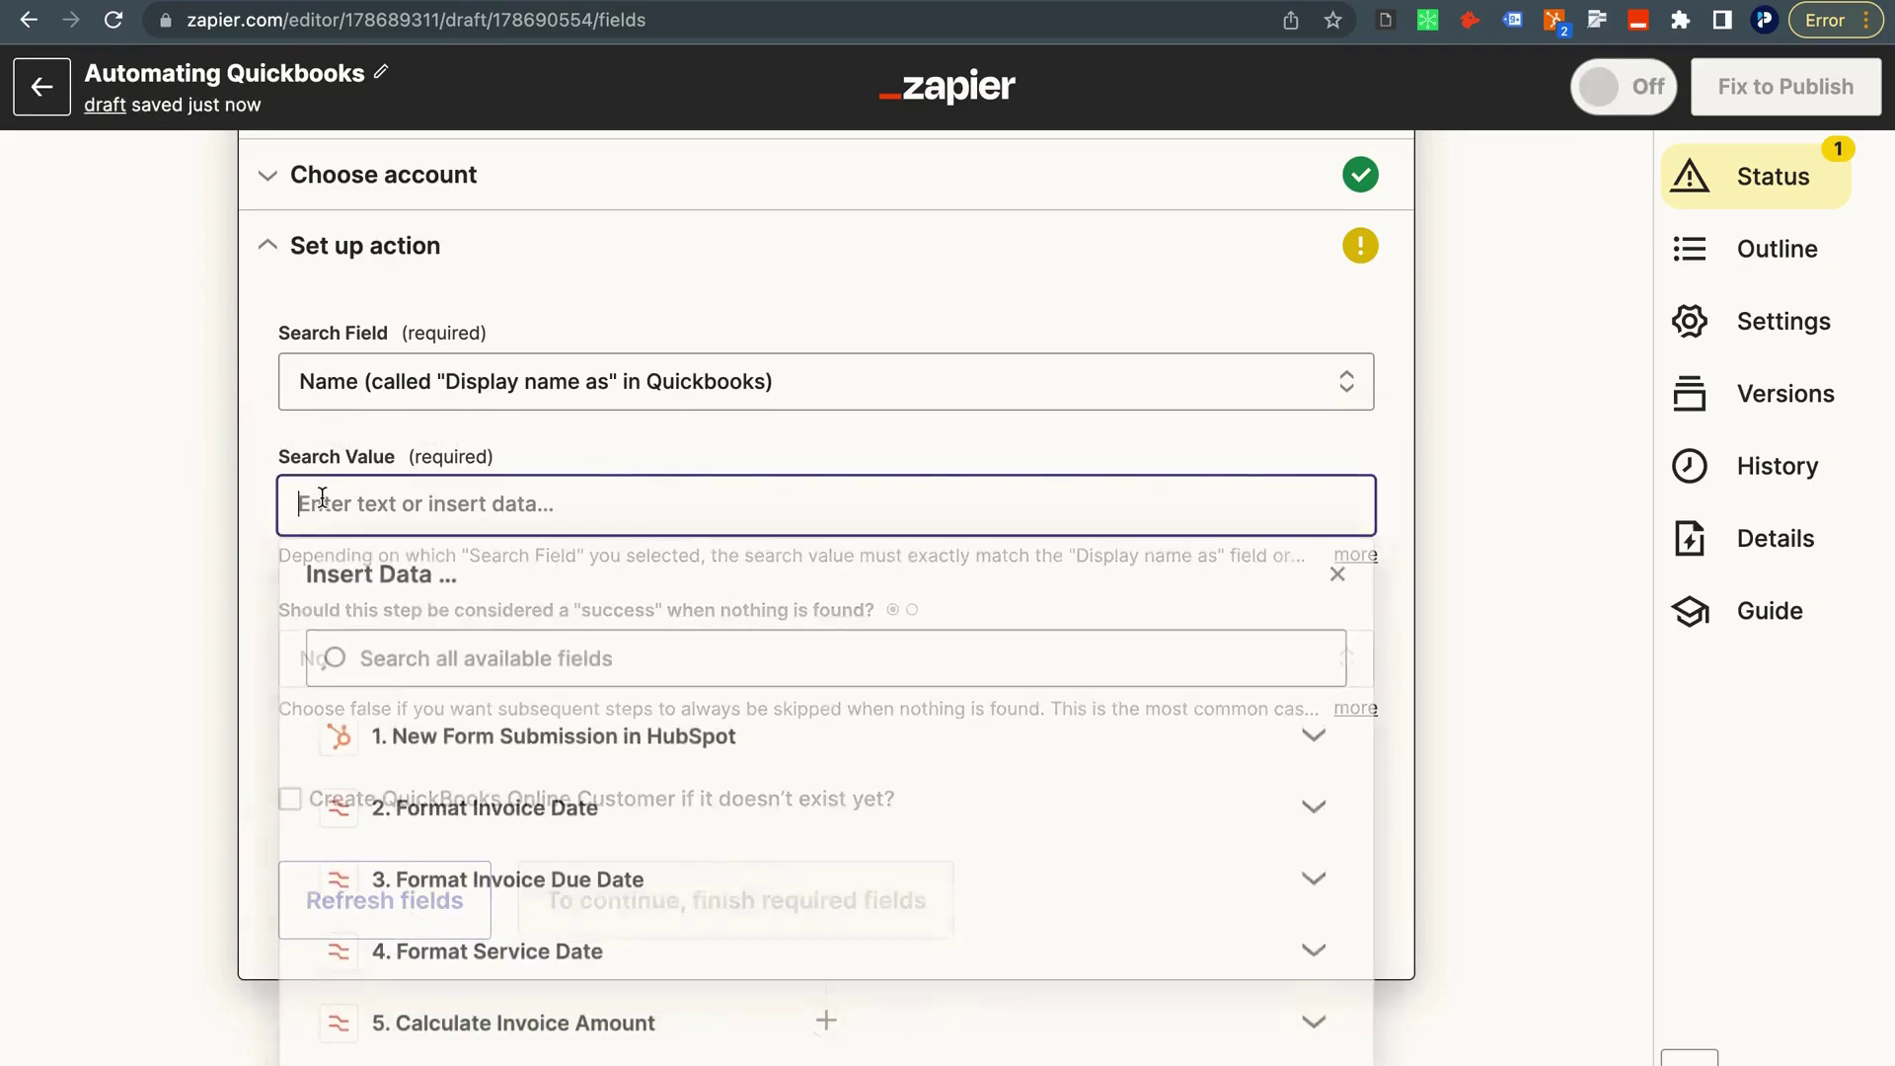
{"action": "left_click", "coordinate": [447, 711]}
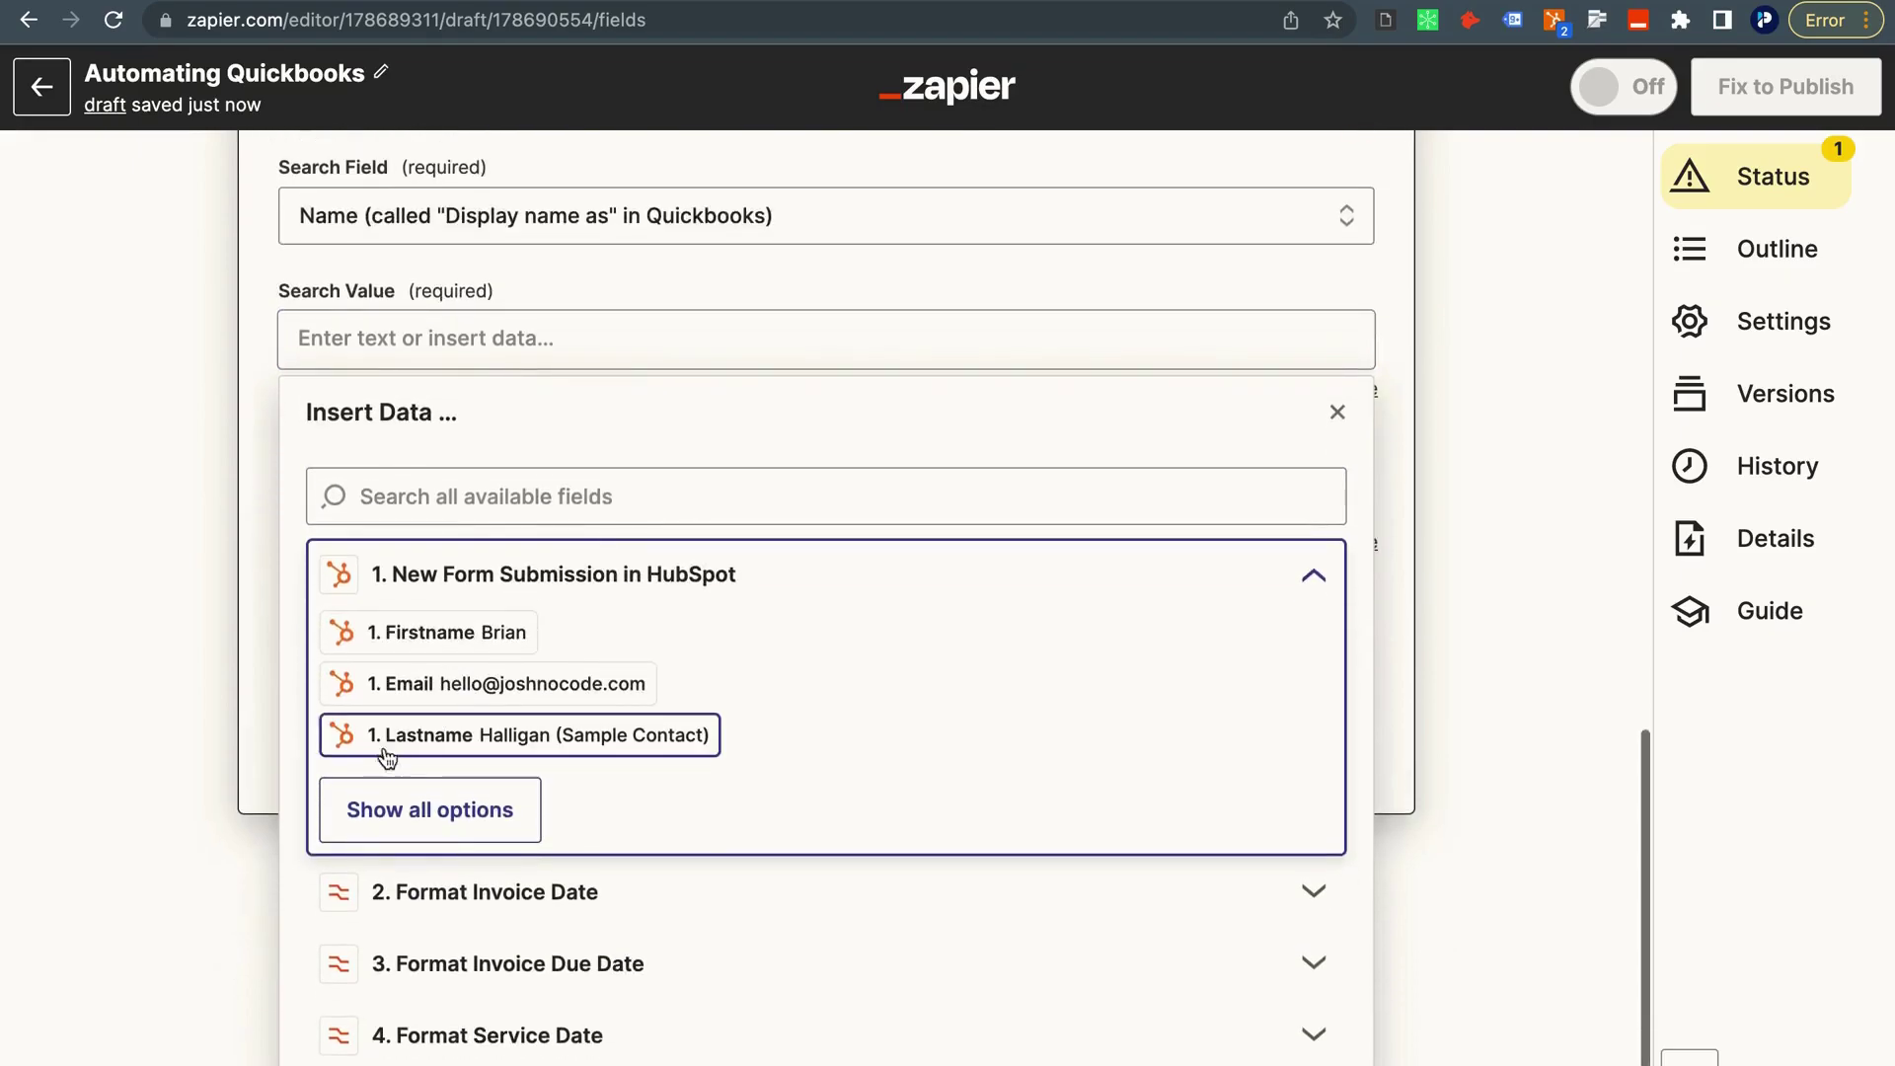
{"action": "left_click", "coordinate": [414, 803]}
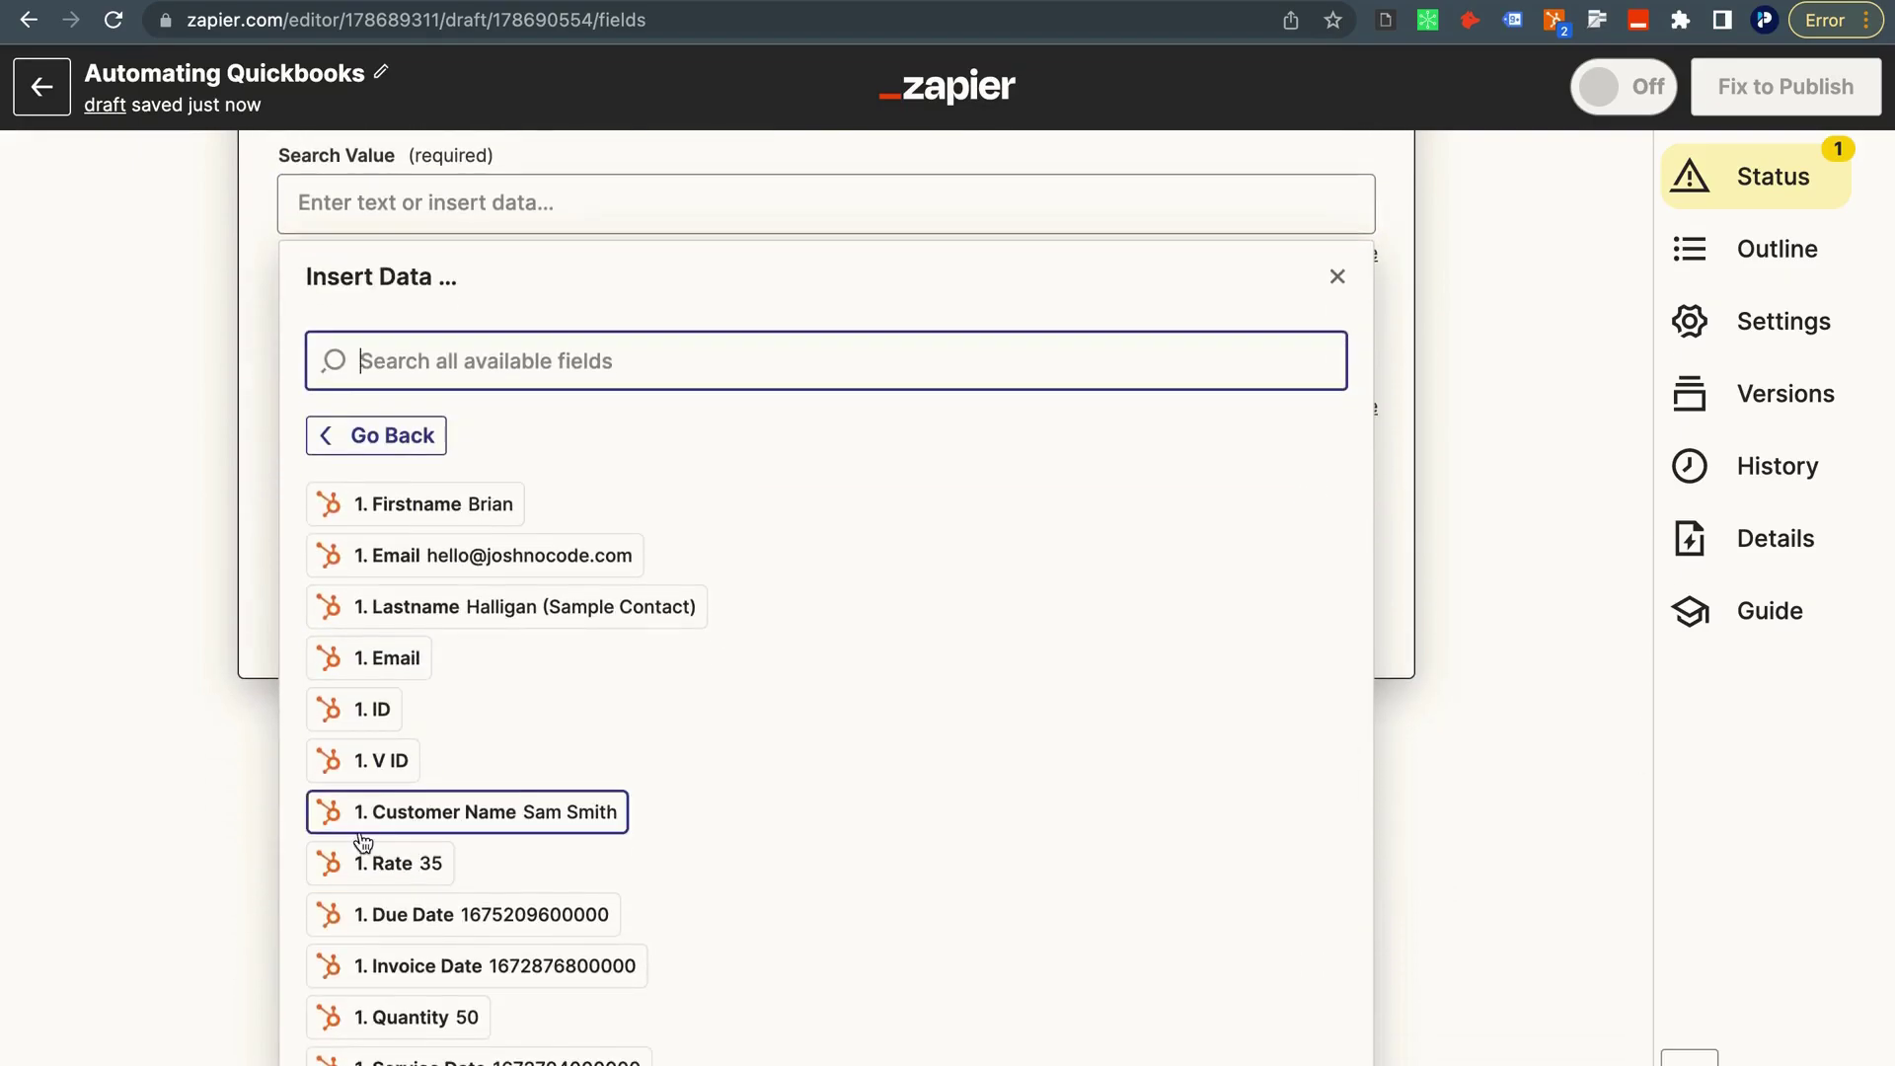
{"action": "left_click", "coordinate": [528, 817]}
{"action": "left_click", "coordinate": [189, 461]}
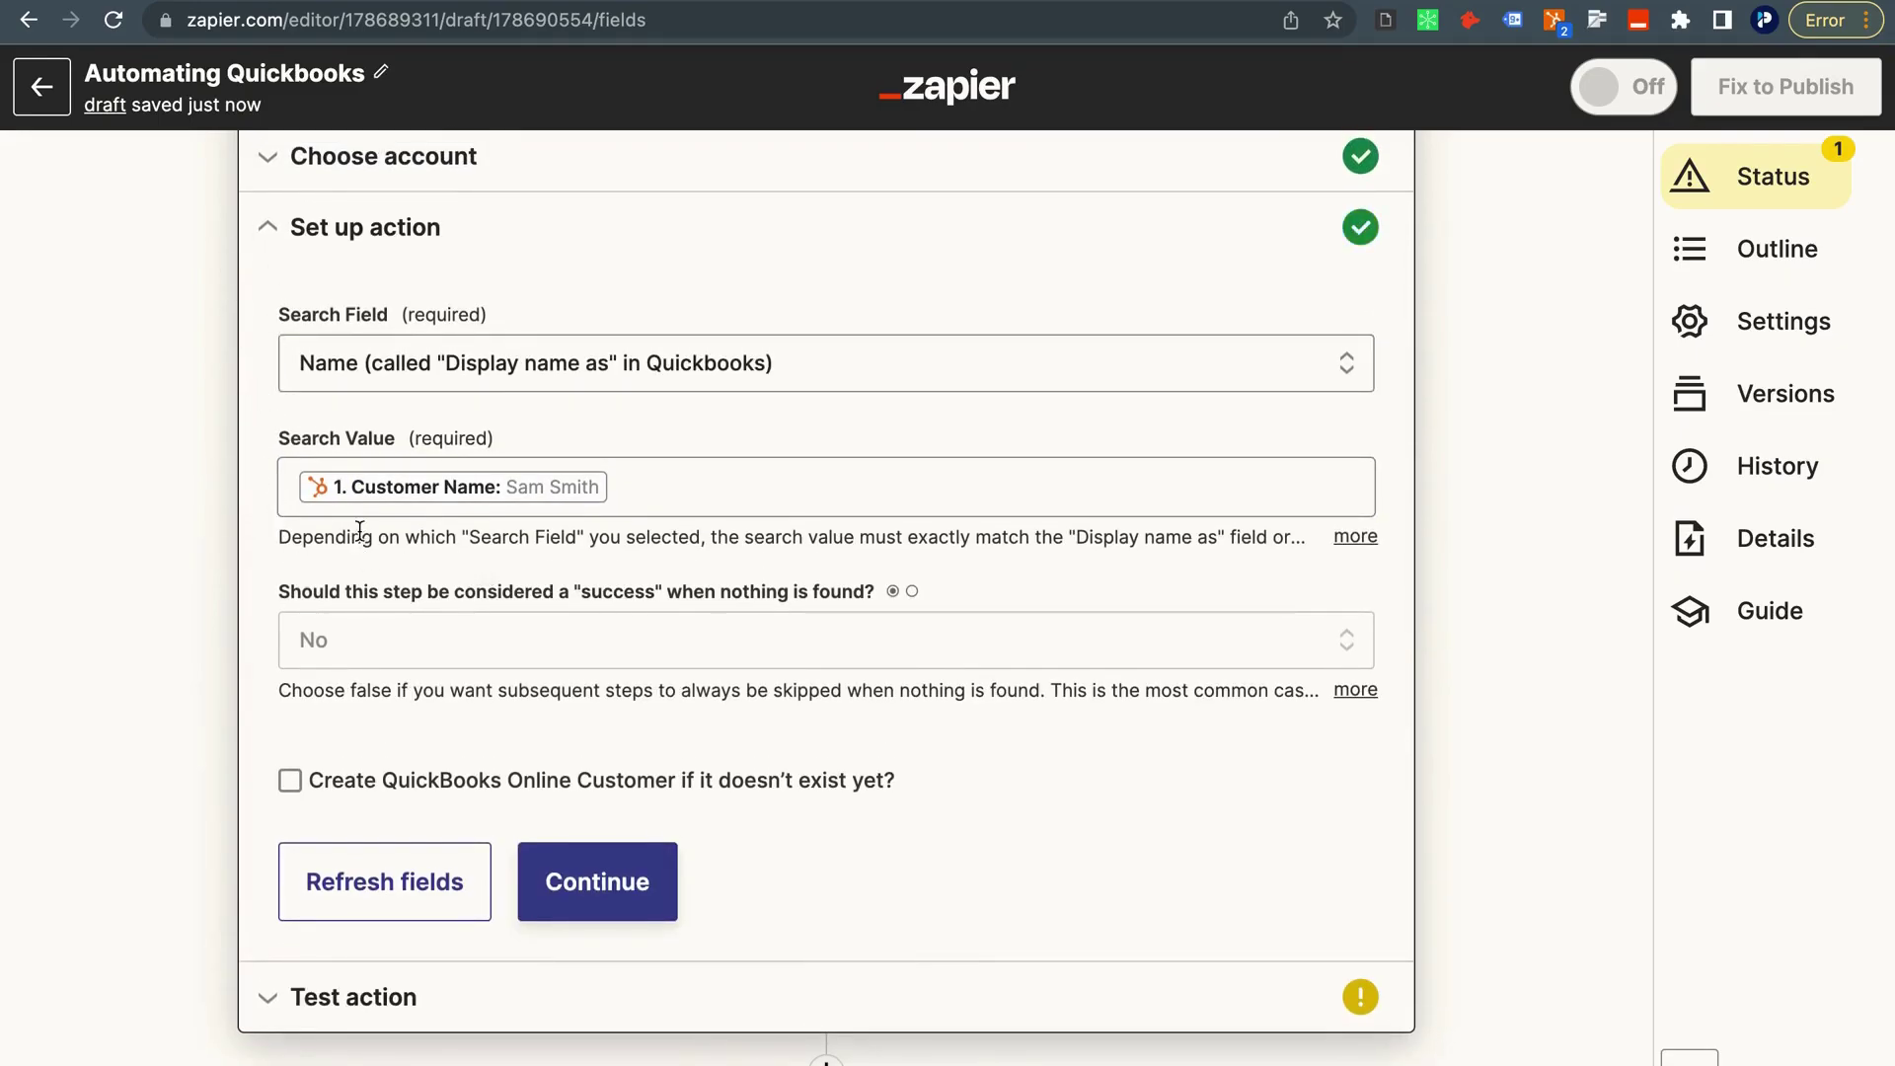
{"action": "scroll", "coordinate": [360, 531], "scroll_direction": "down", "scroll_amount": 1}
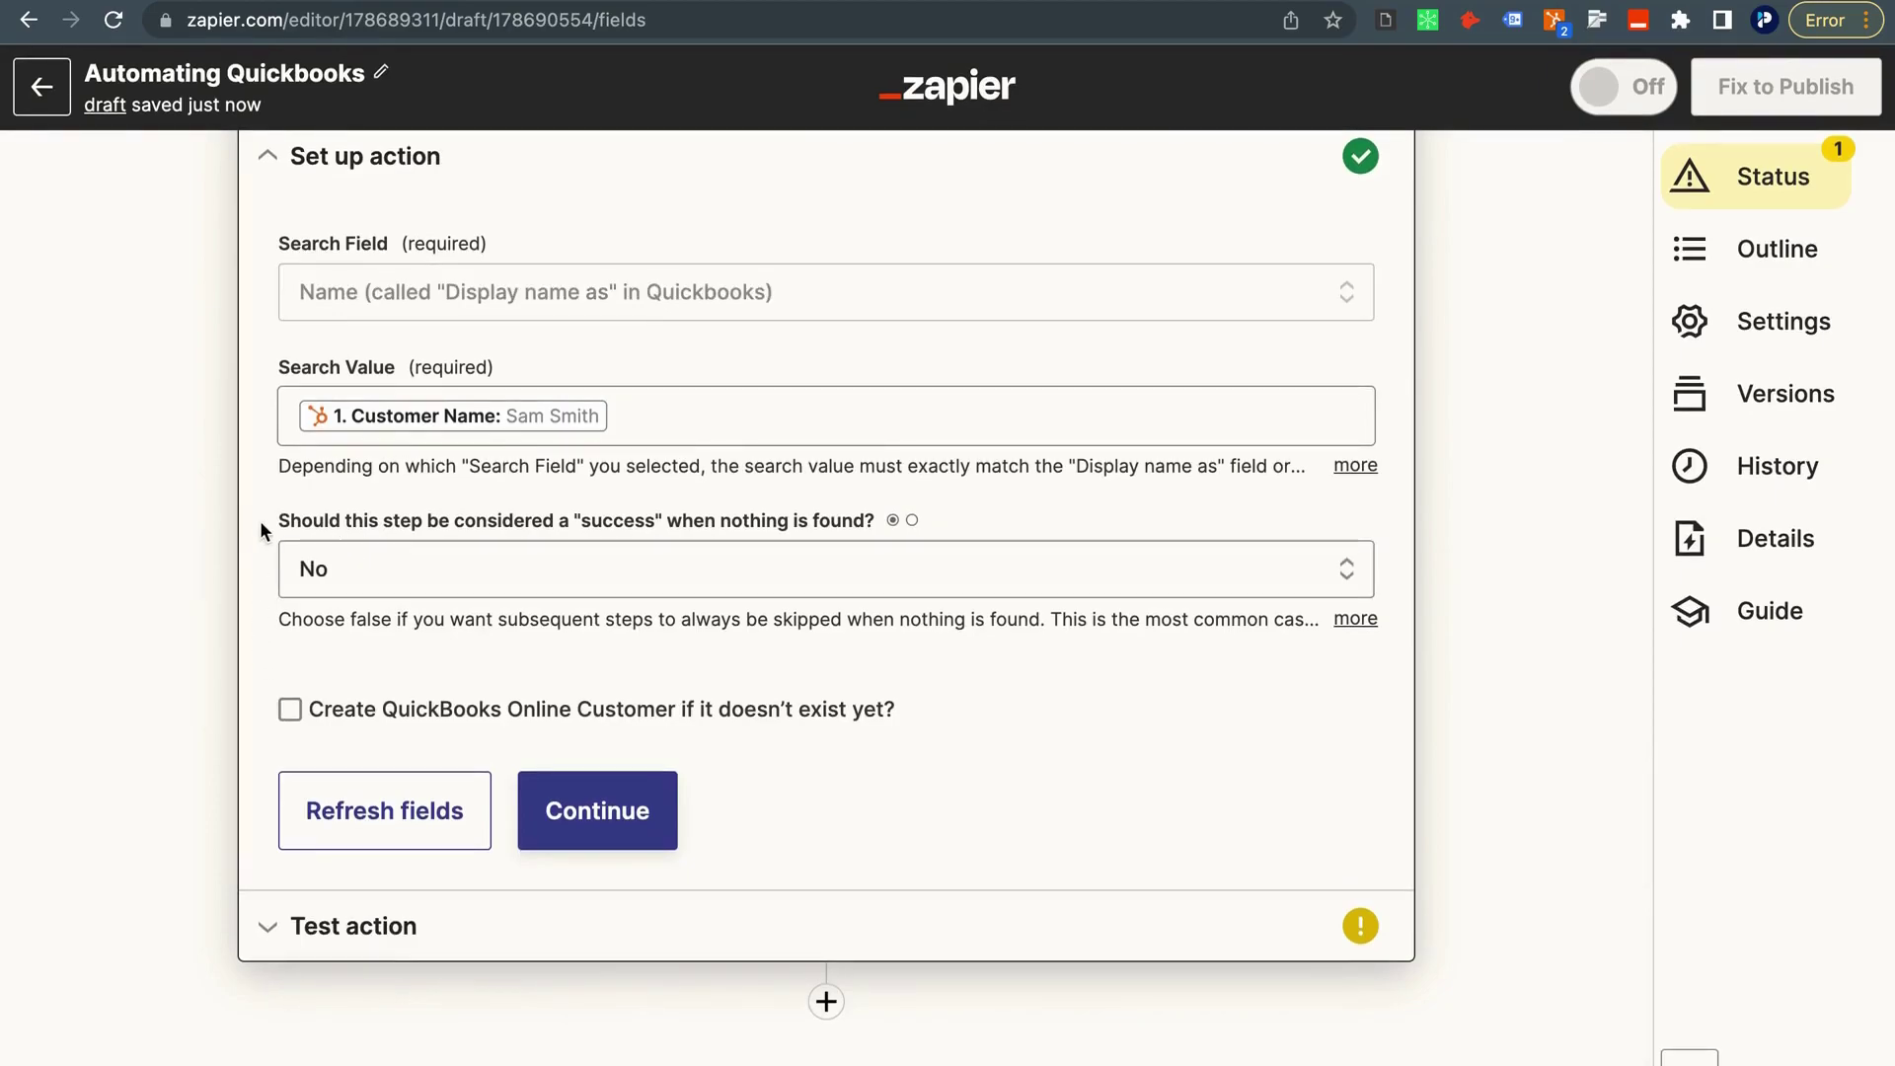
Enable creating the QuickBooks customer if missing and map Full Name to HubSpot Customer Name.
{"action": "left_click", "coordinate": [289, 709]}
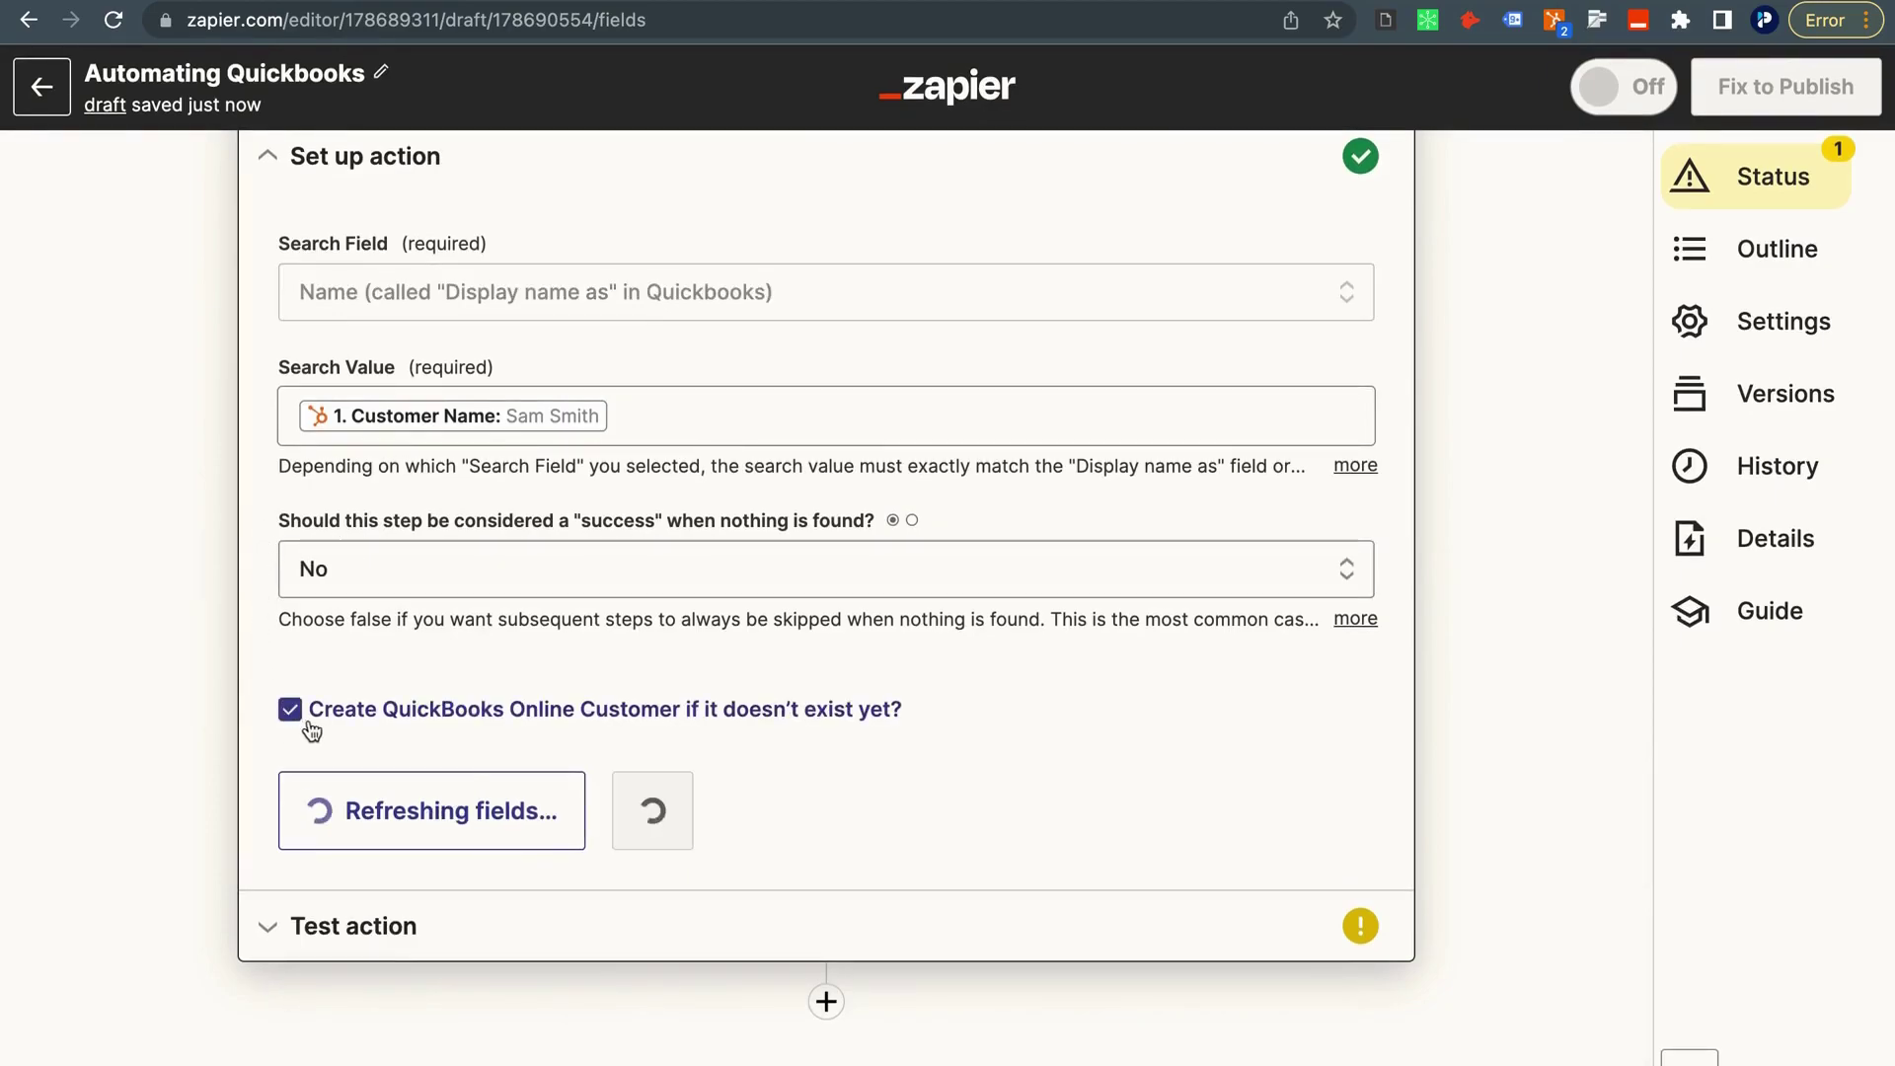
{"action": "scroll", "coordinate": [690, 582], "scroll_direction": "down", "scroll_amount": 1}
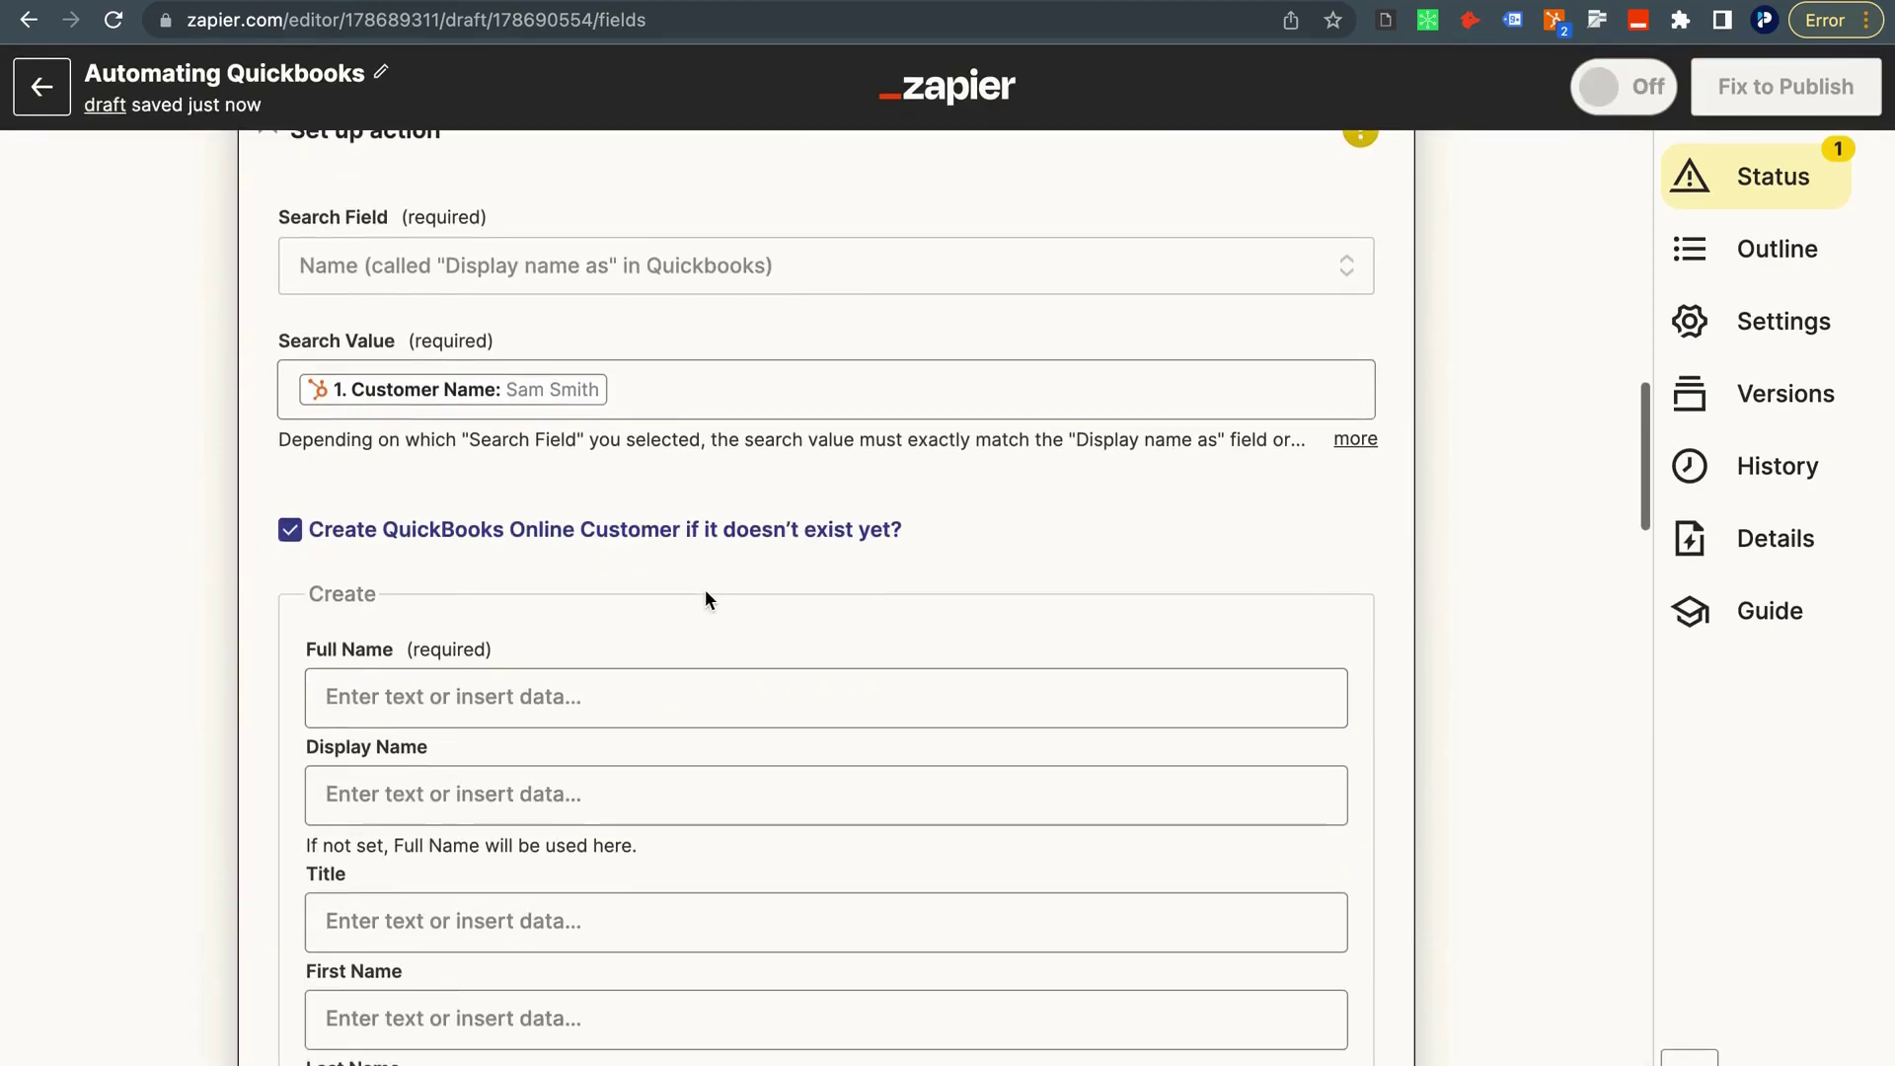
{"action": "scroll", "coordinate": [813, 579], "scroll_direction": "down", "scroll_amount": 3}
{"action": "left_click", "coordinate": [363, 630]}
{"action": "scroll", "coordinate": [363, 592], "scroll_direction": "down", "scroll_amount": 1}
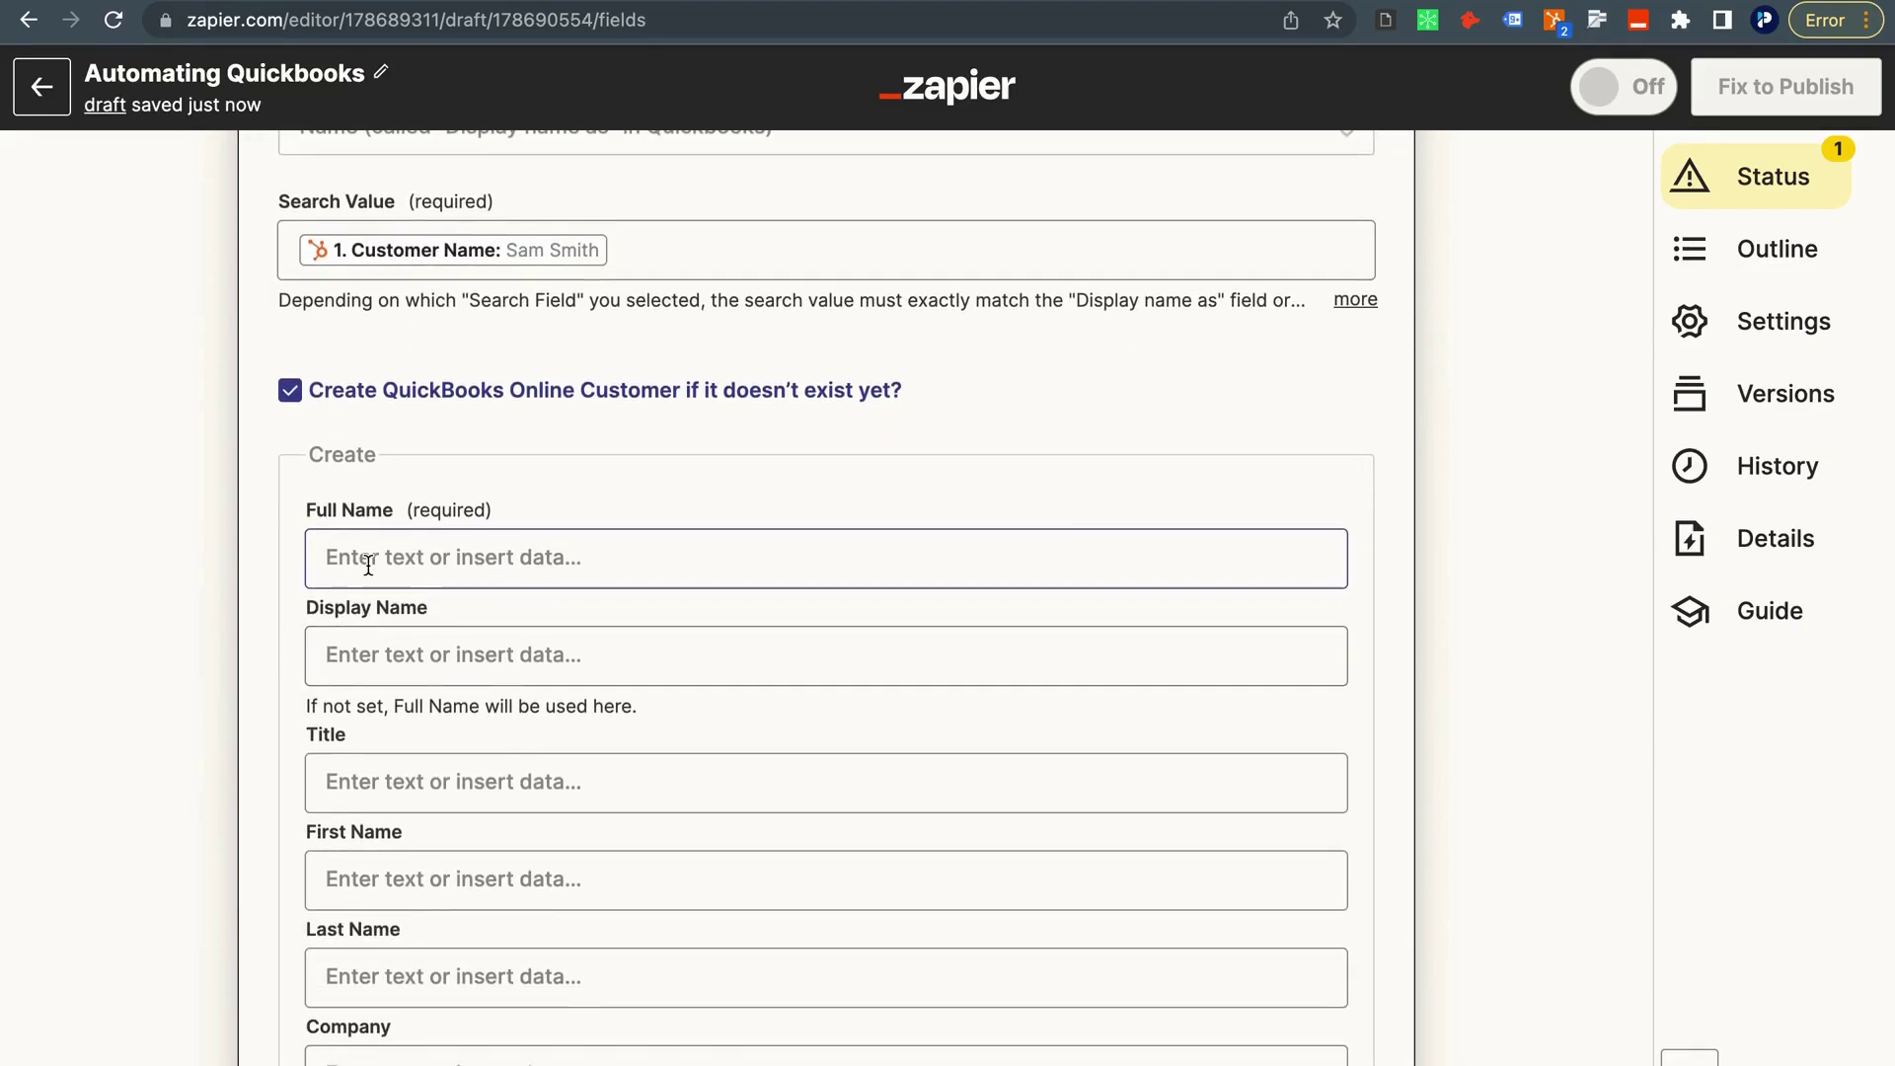
{"action": "left_click", "coordinate": [368, 564]}
{"action": "scroll", "coordinate": [372, 580], "scroll_direction": "down", "scroll_amount": 2}
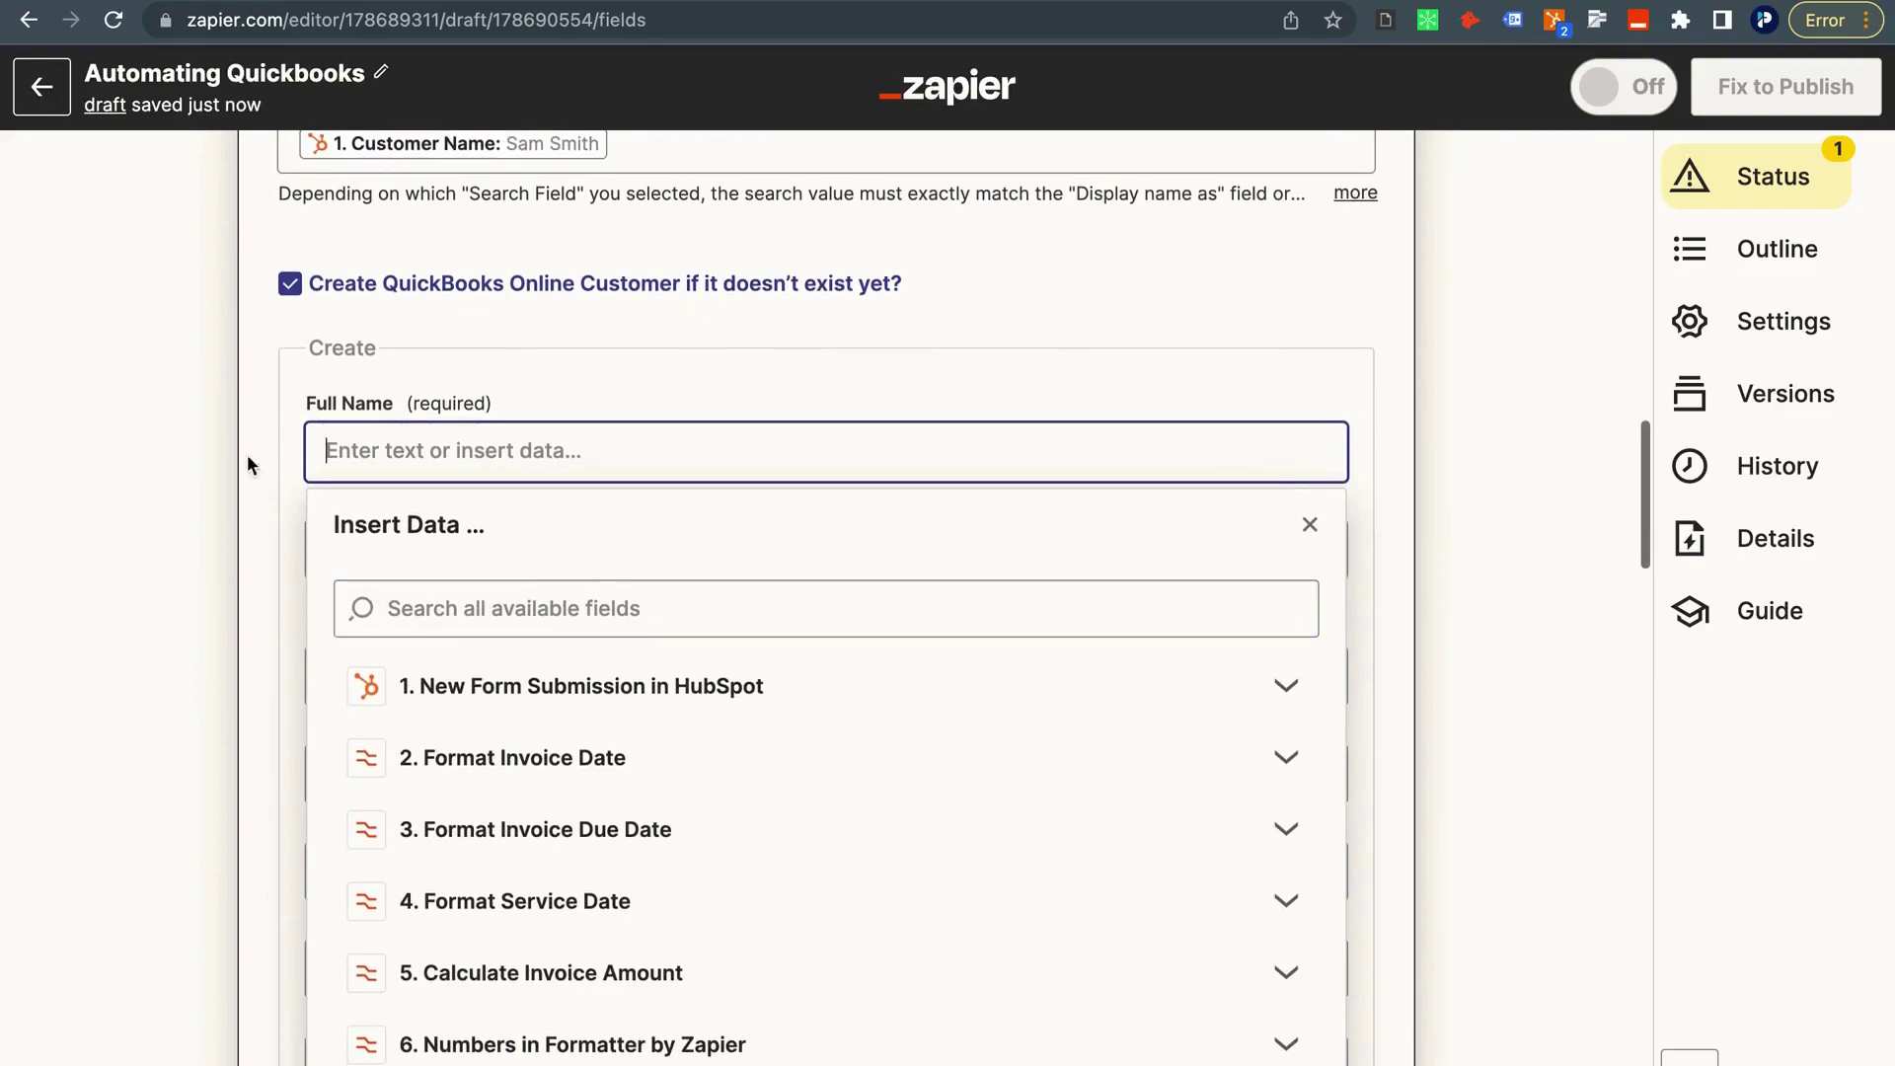
{"action": "scroll", "coordinate": [241, 410], "scroll_direction": "up", "scroll_amount": 1}
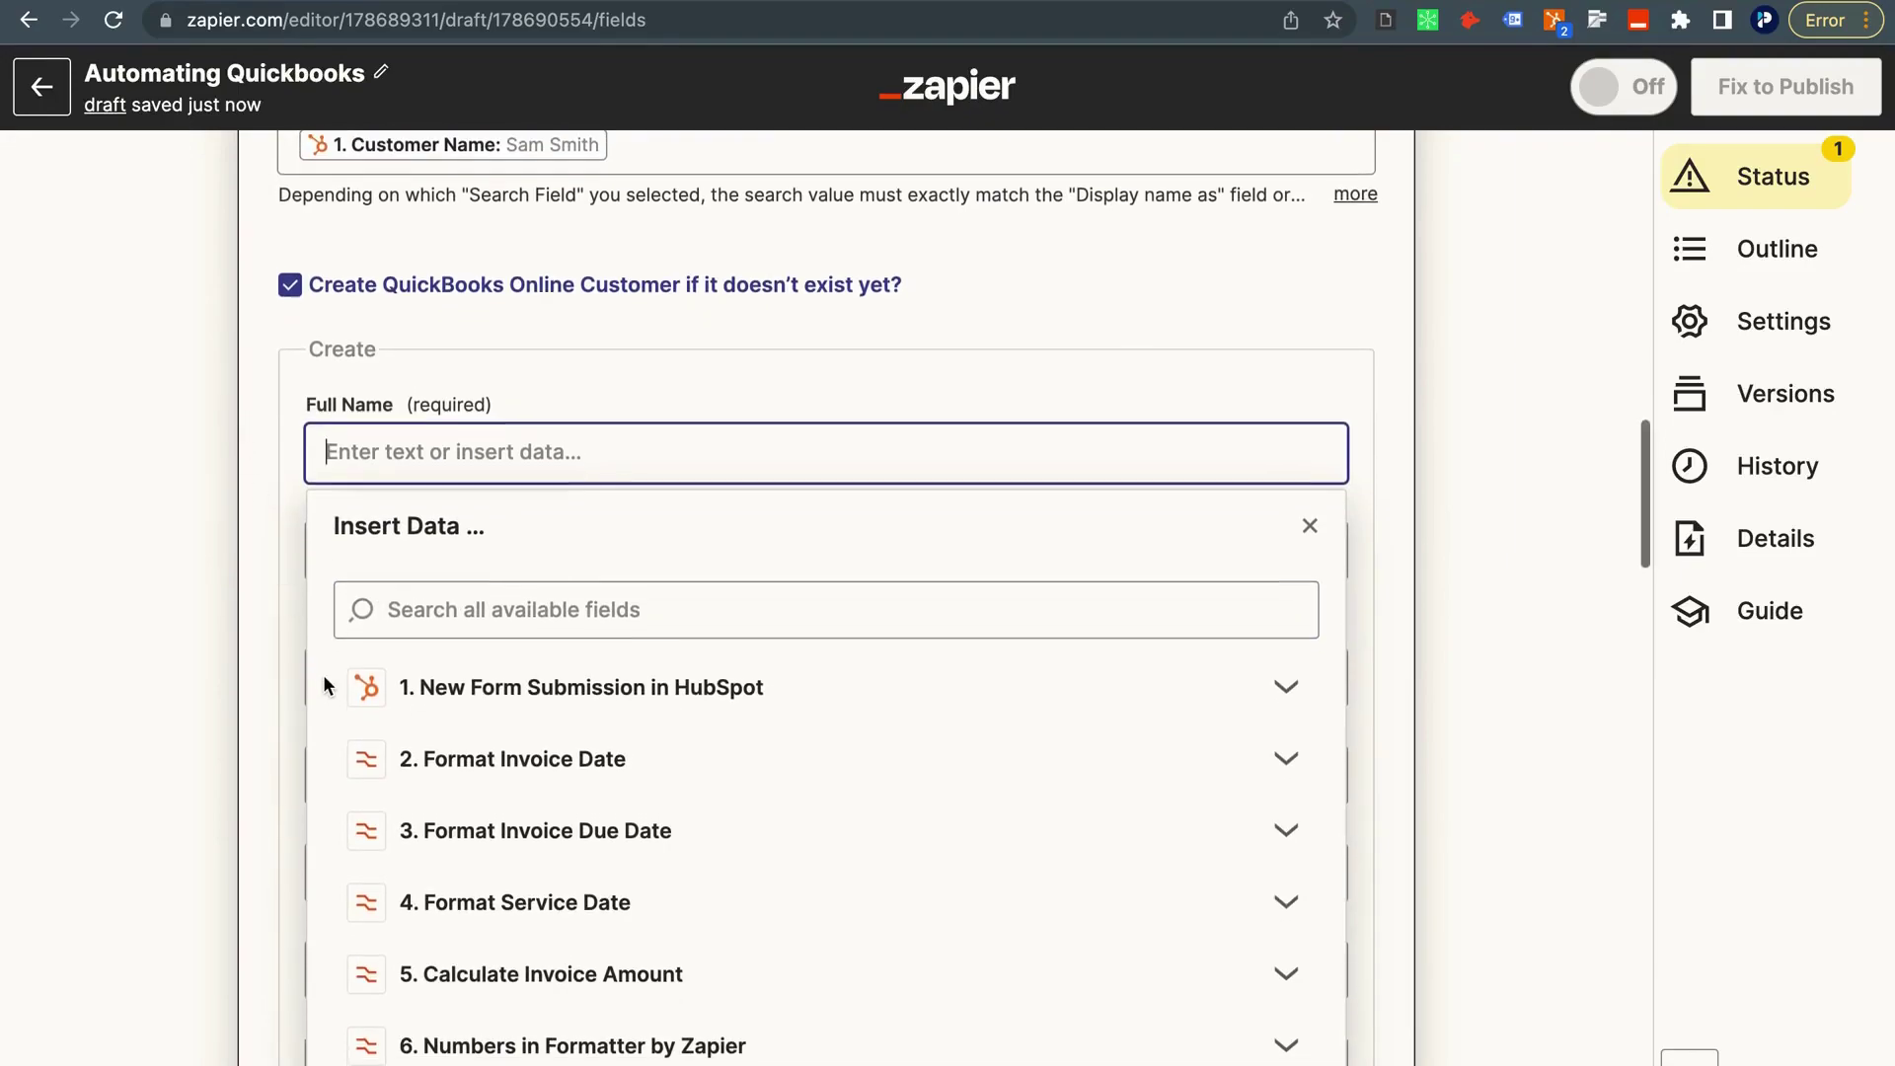
{"action": "scroll", "coordinate": [326, 679], "scroll_direction": "down", "scroll_amount": 1}
{"action": "left_click", "coordinate": [502, 656]}
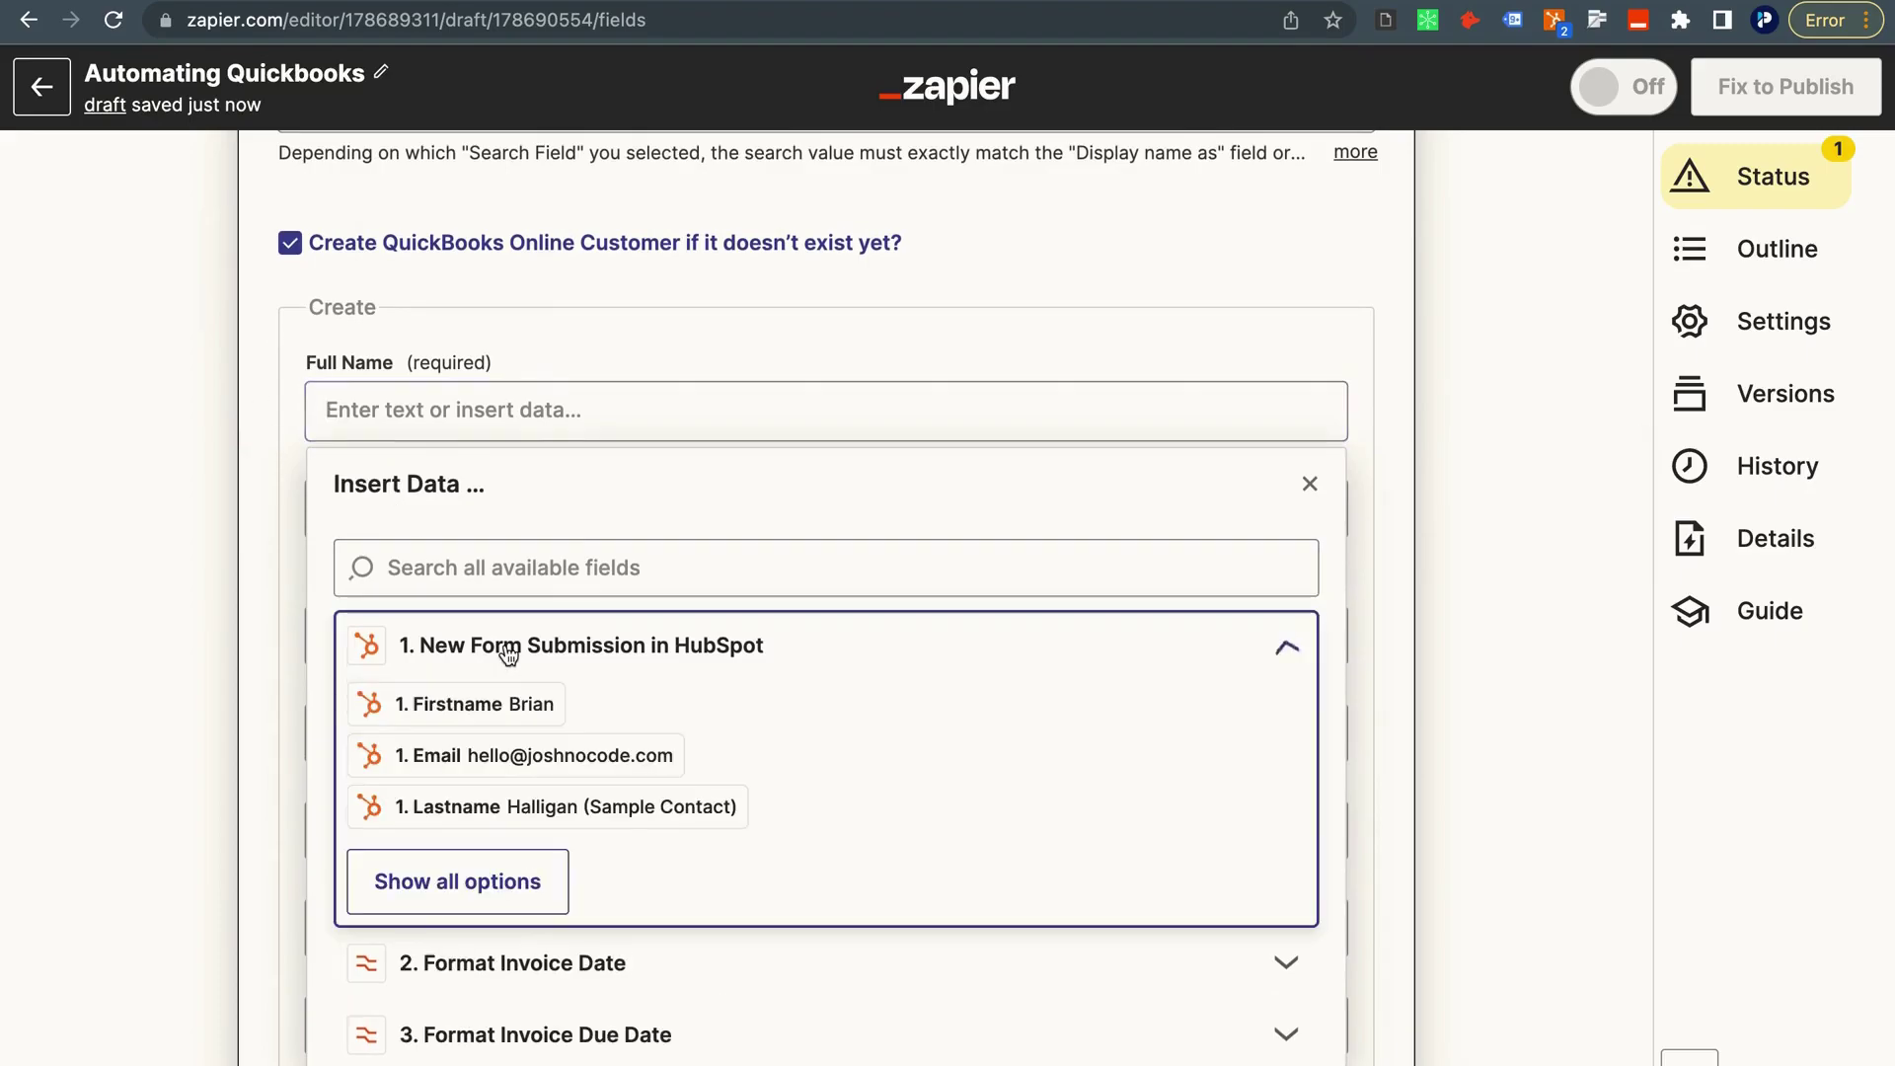
{"action": "scroll", "coordinate": [502, 656], "scroll_direction": "down", "scroll_amount": 3}
{"action": "left_click", "coordinate": [472, 728]}
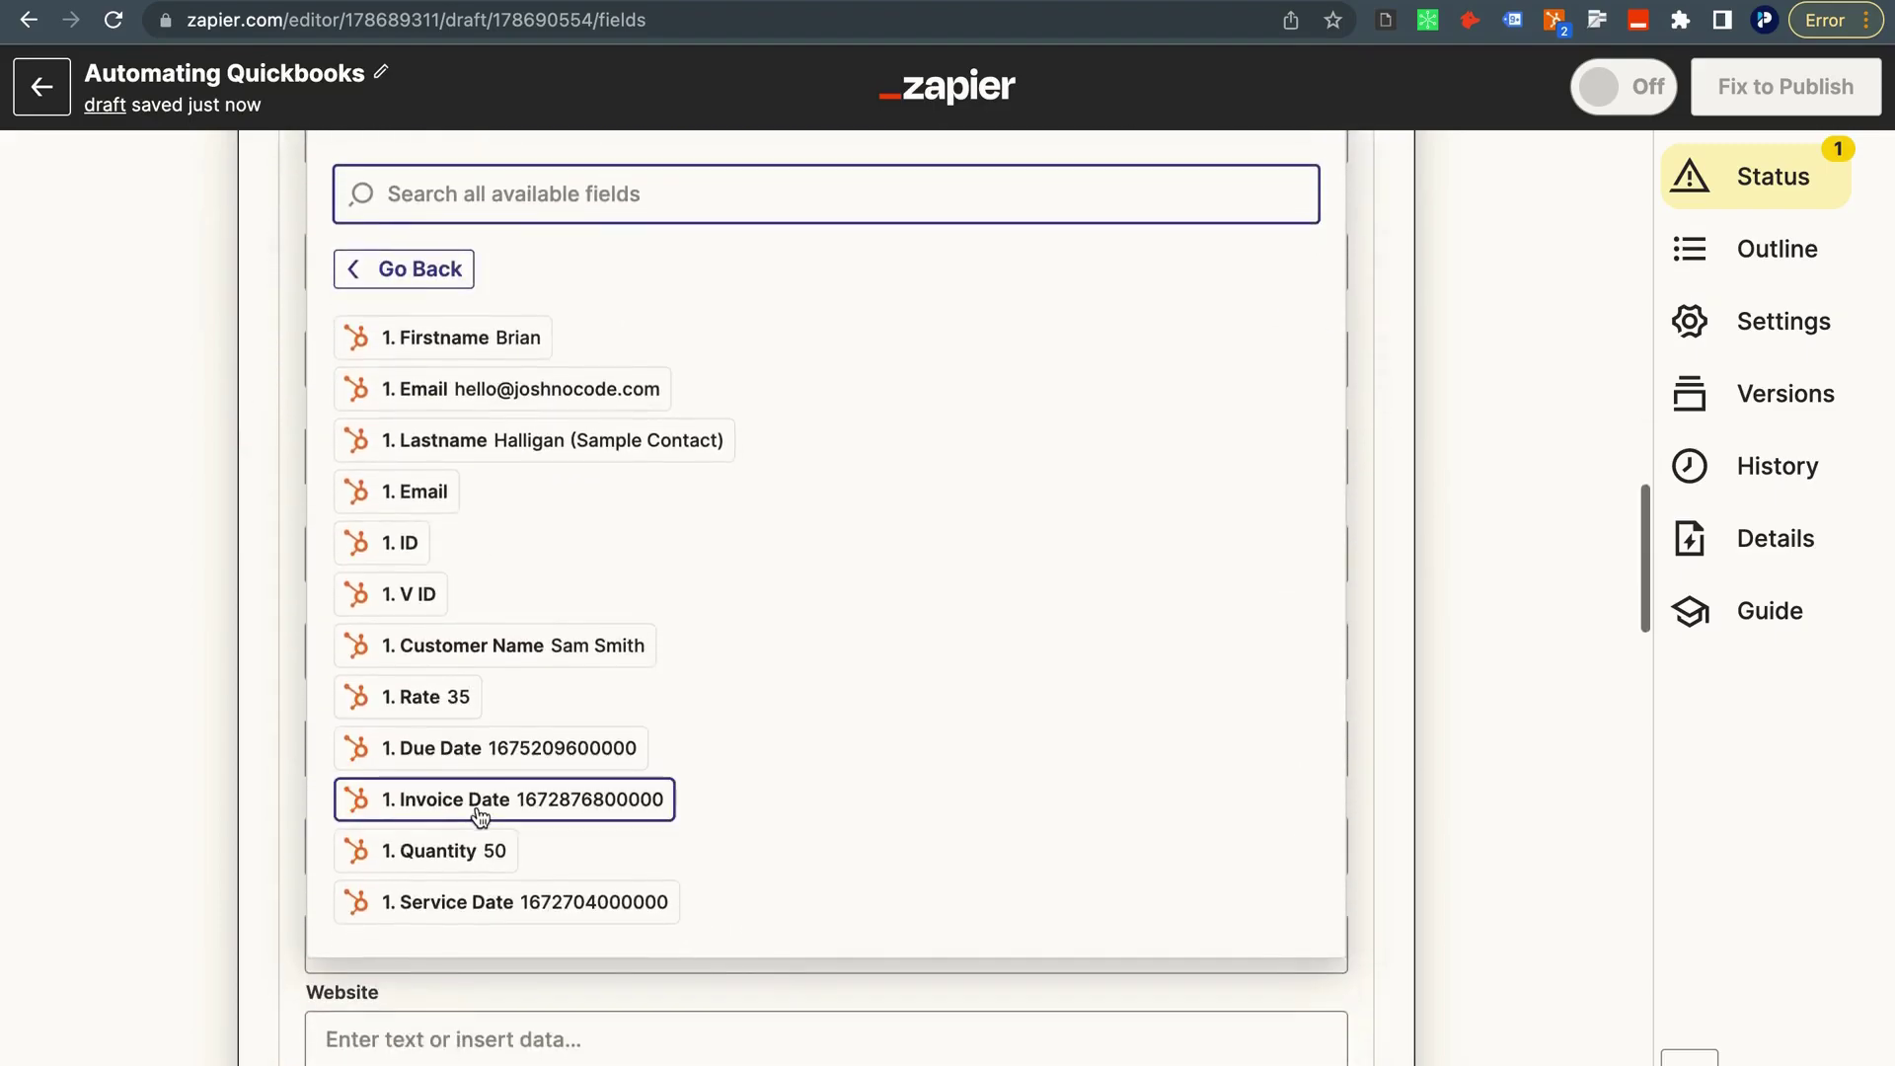
{"action": "left_click", "coordinate": [475, 666]}
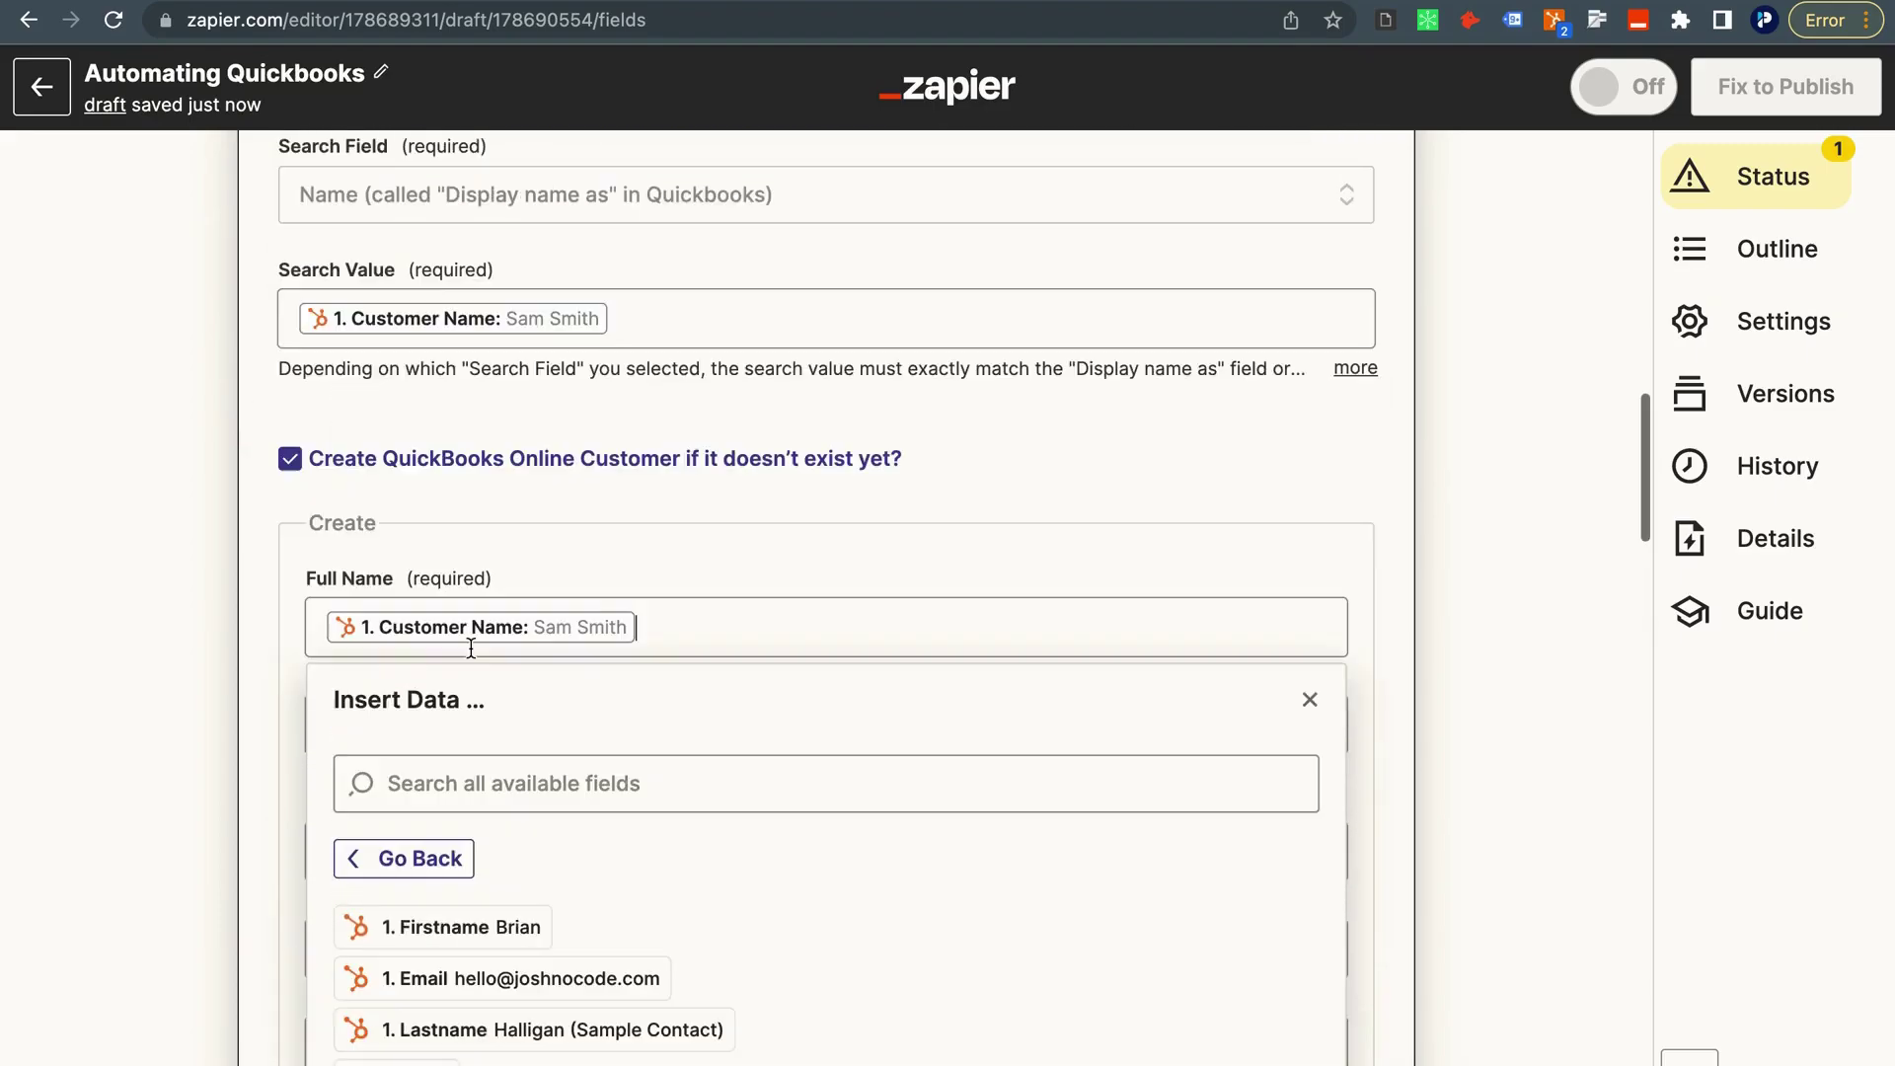
{"action": "left_click", "coordinate": [157, 388]}
Map the customer's Display Name to the HubSpot Customer Name.
{"action": "scroll", "coordinate": [271, 679], "scroll_direction": "down", "scroll_amount": 2}
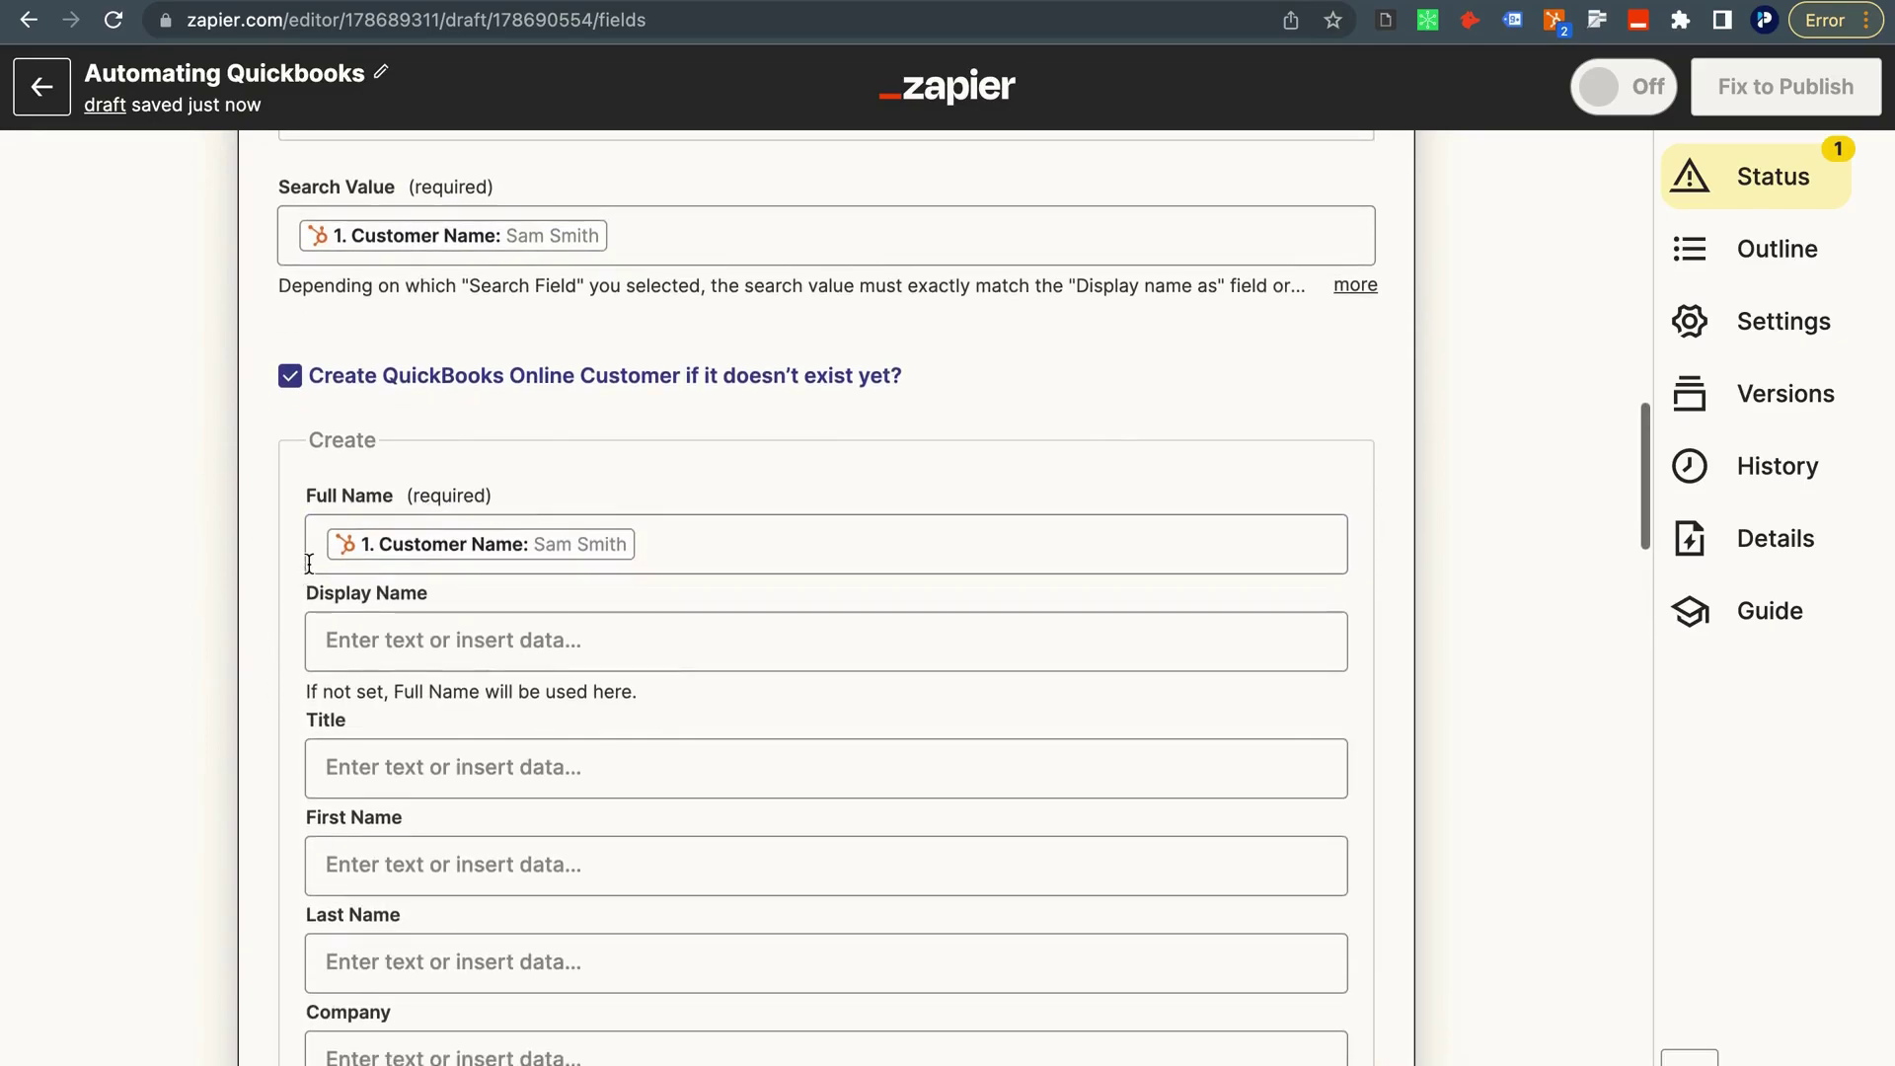
{"action": "left_click", "coordinate": [440, 598]}
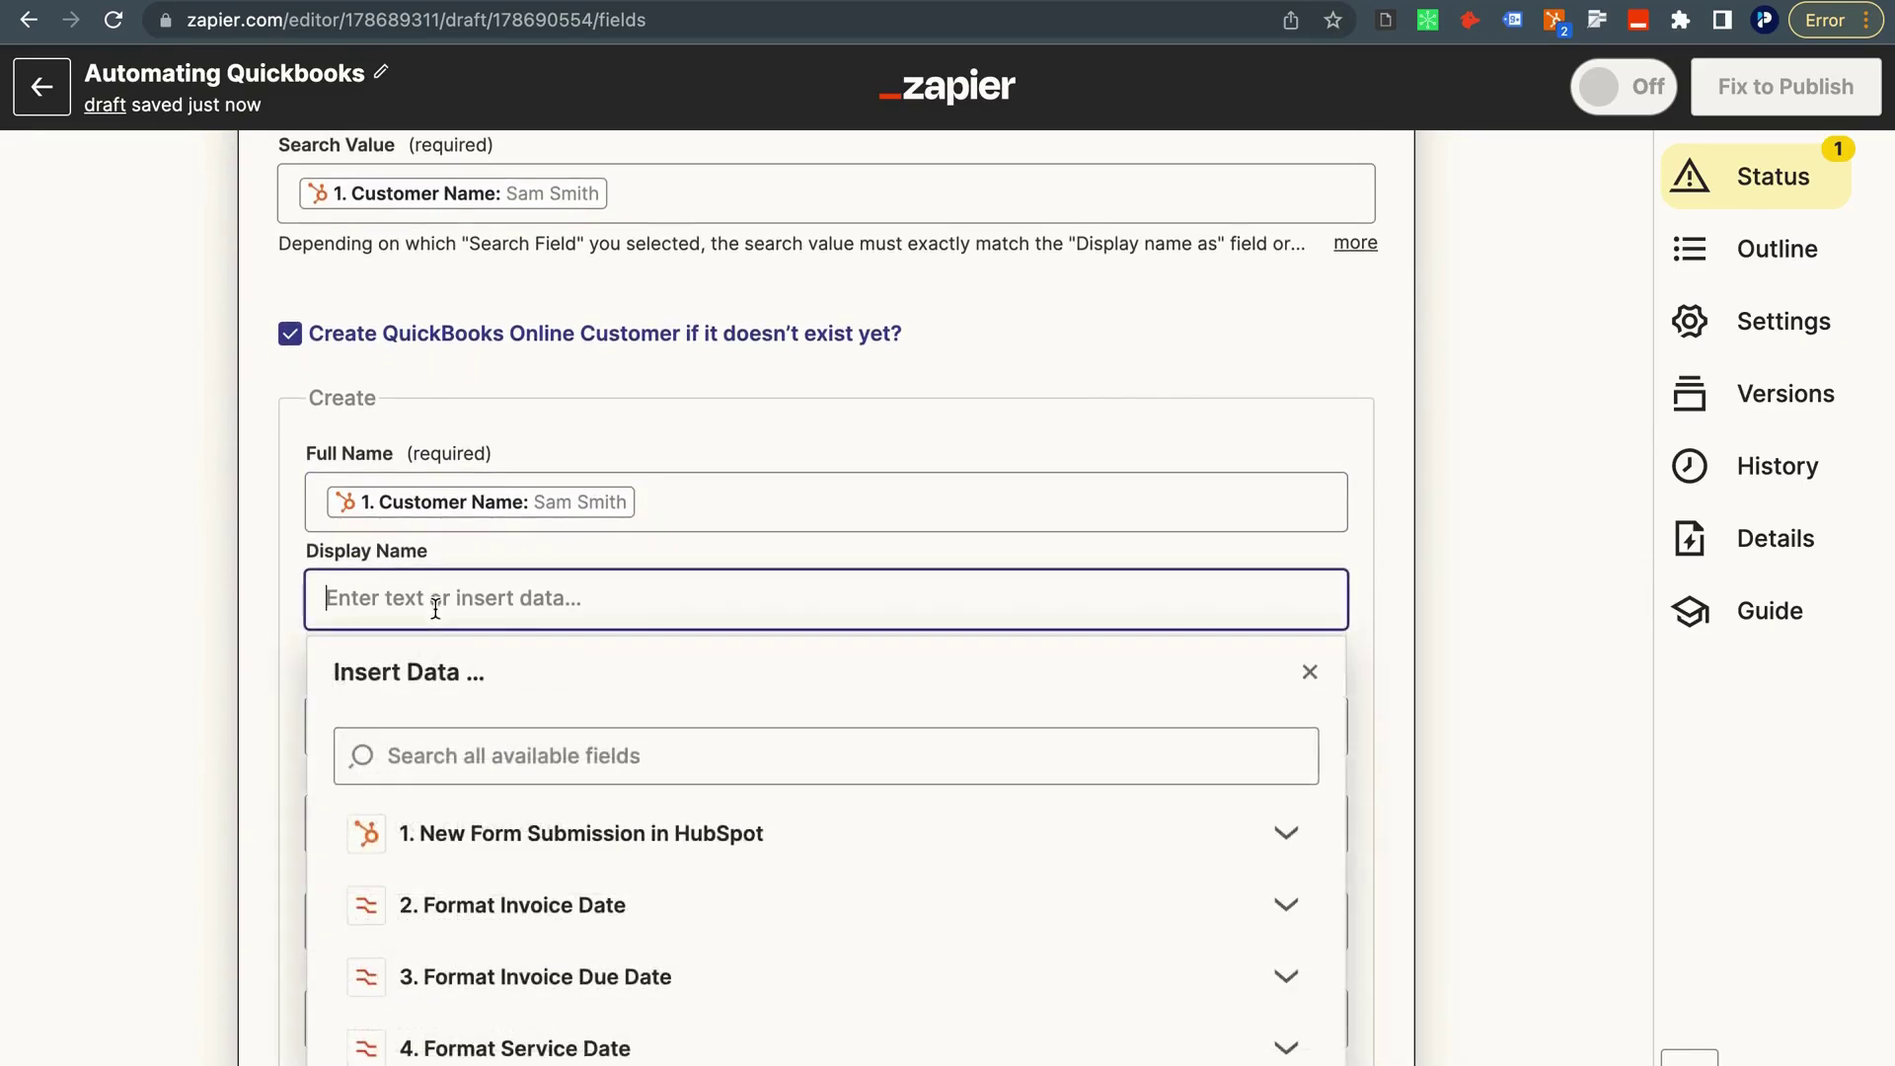
{"action": "left_click", "coordinate": [434, 601]}
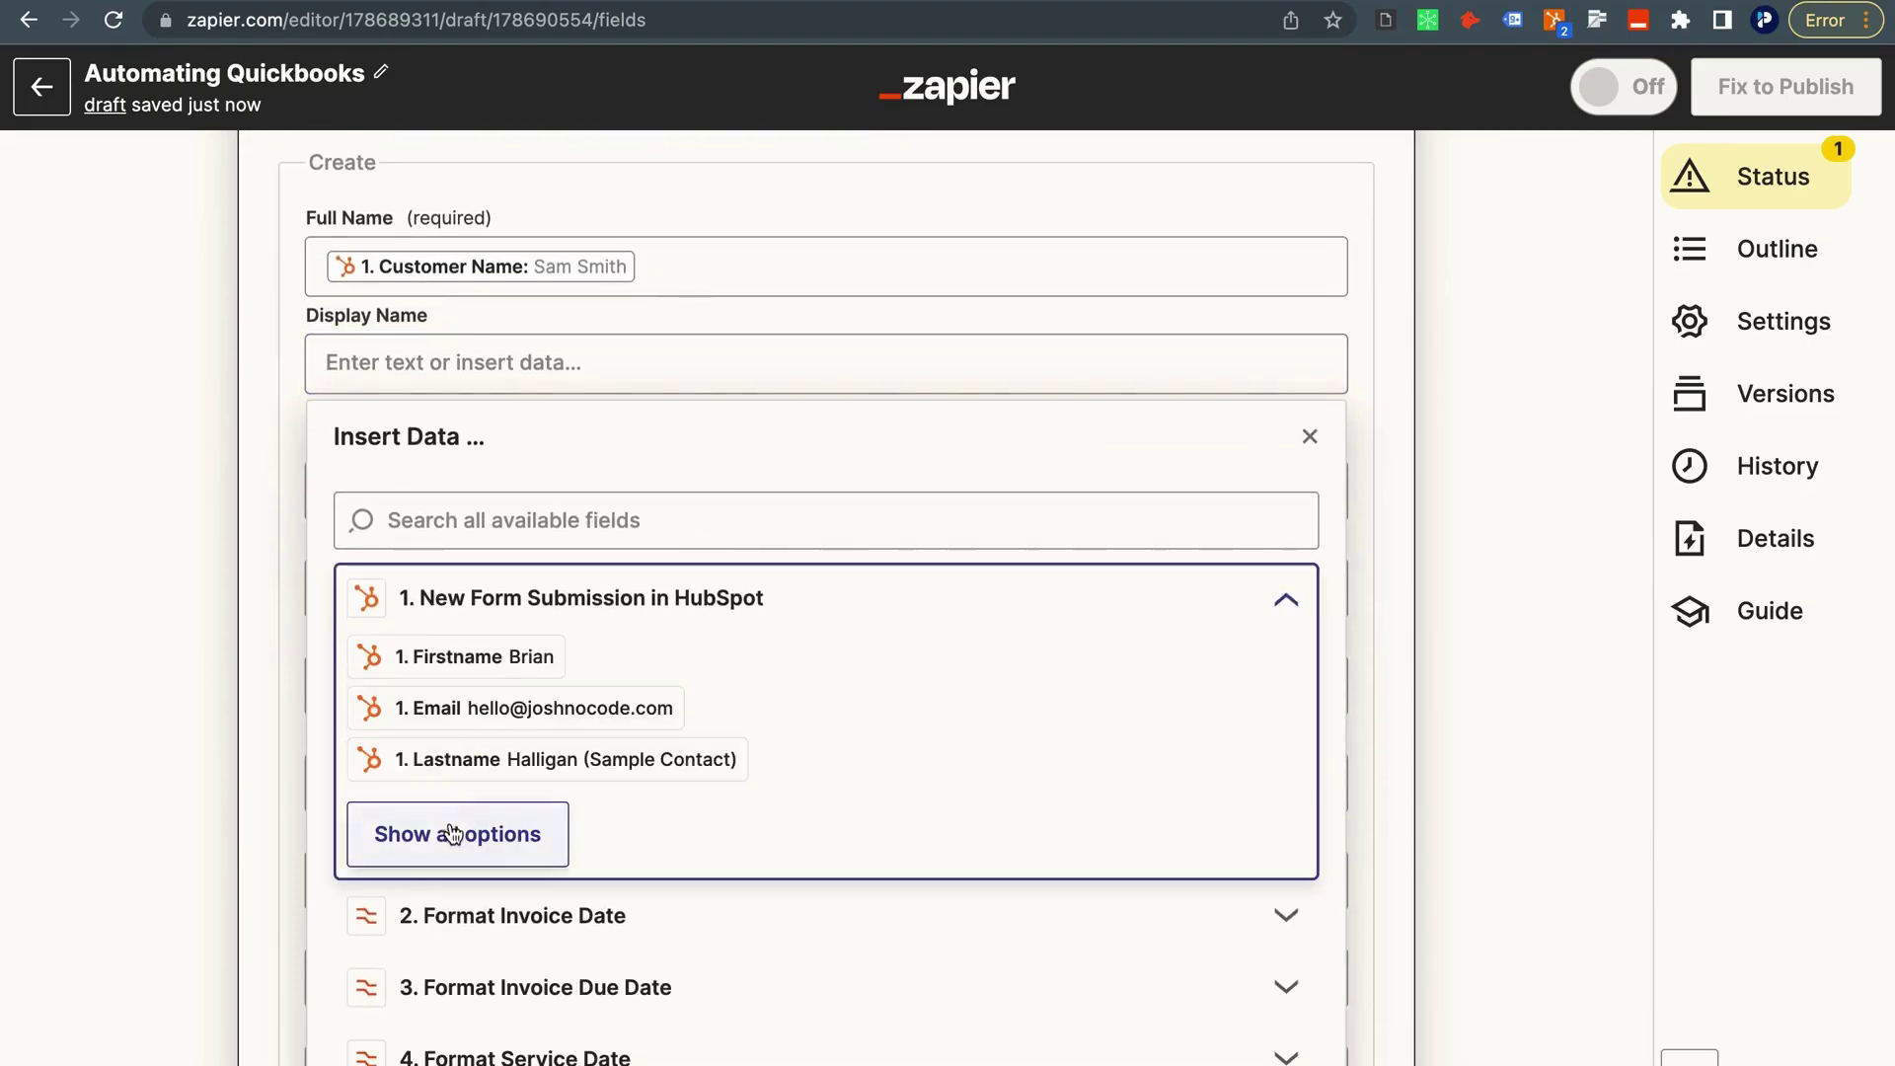
{"action": "left_click", "coordinate": [453, 833]}
{"action": "left_click", "coordinate": [490, 817]}
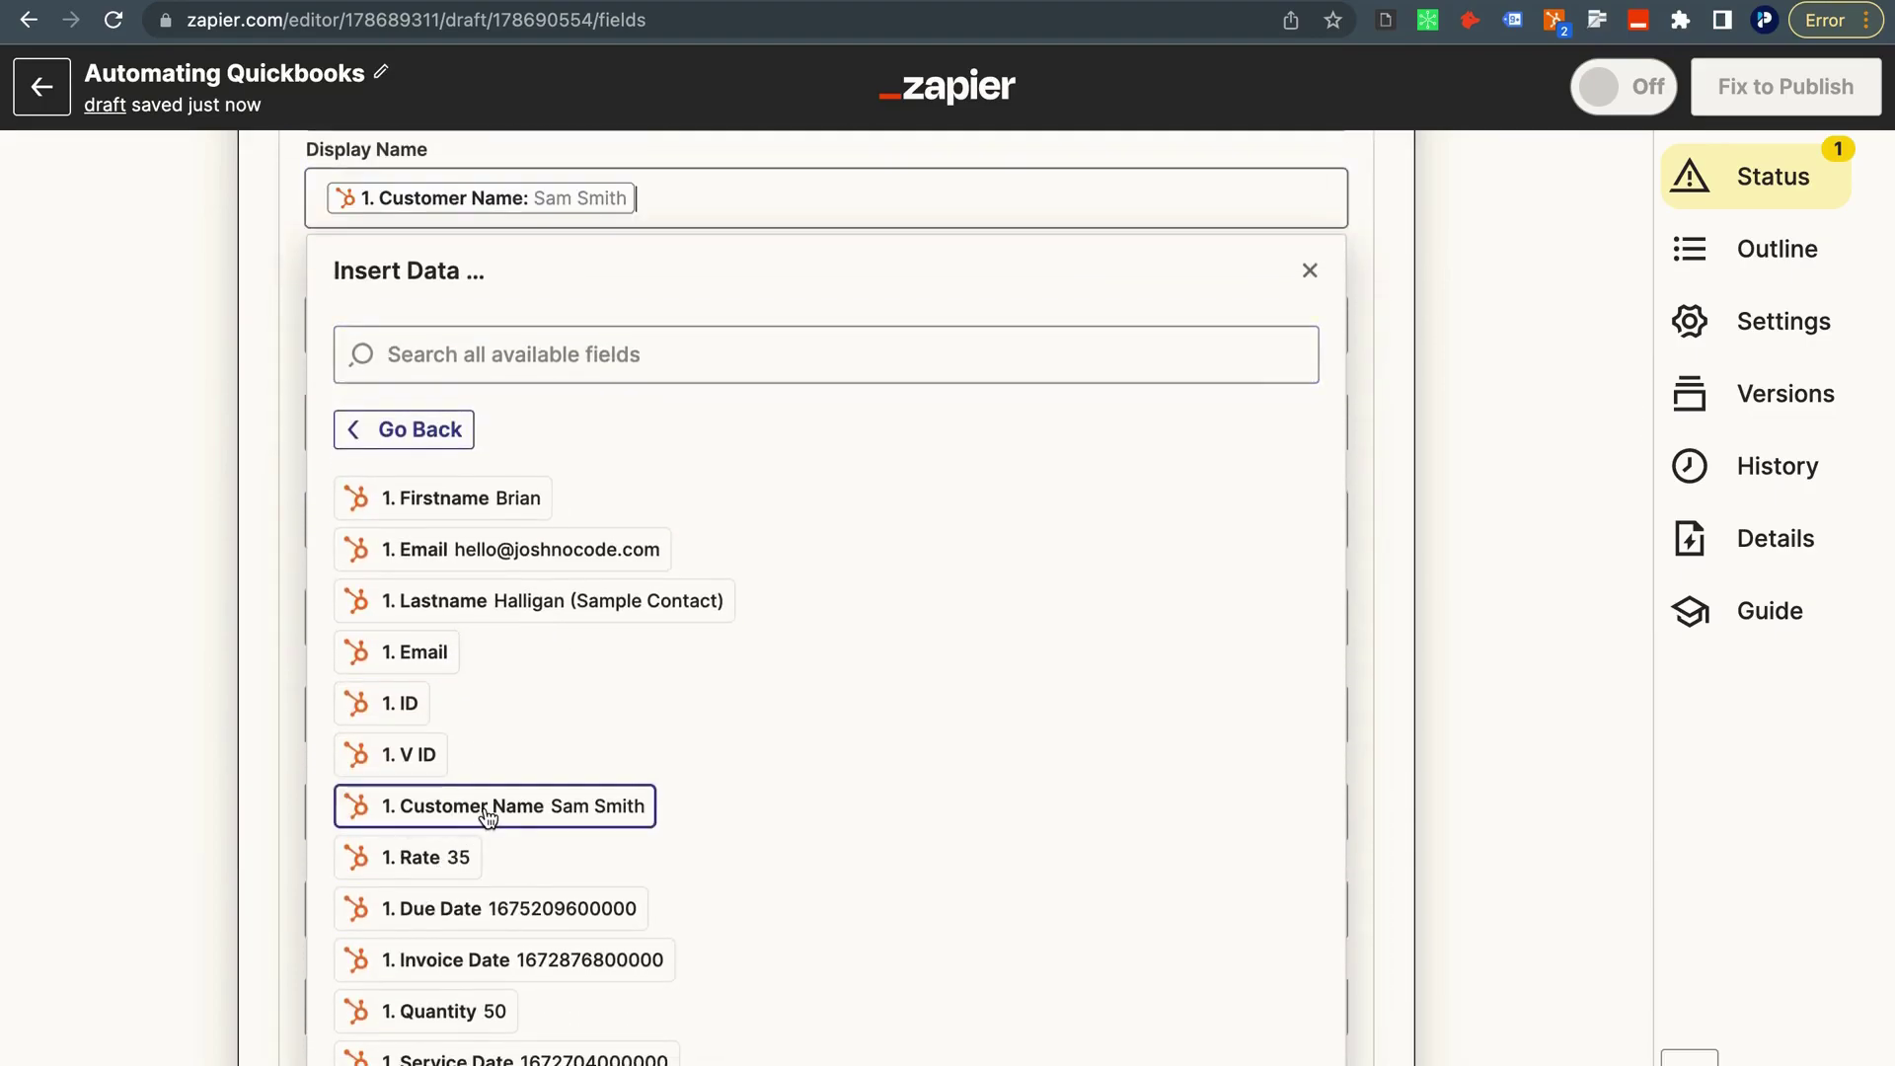
{"action": "left_click", "coordinate": [242, 373]}
Map the customer Email to the HubSpot submission's Email and continue to testing.
{"action": "scroll", "coordinate": [289, 314], "scroll_direction": "up", "scroll_amount": 1}
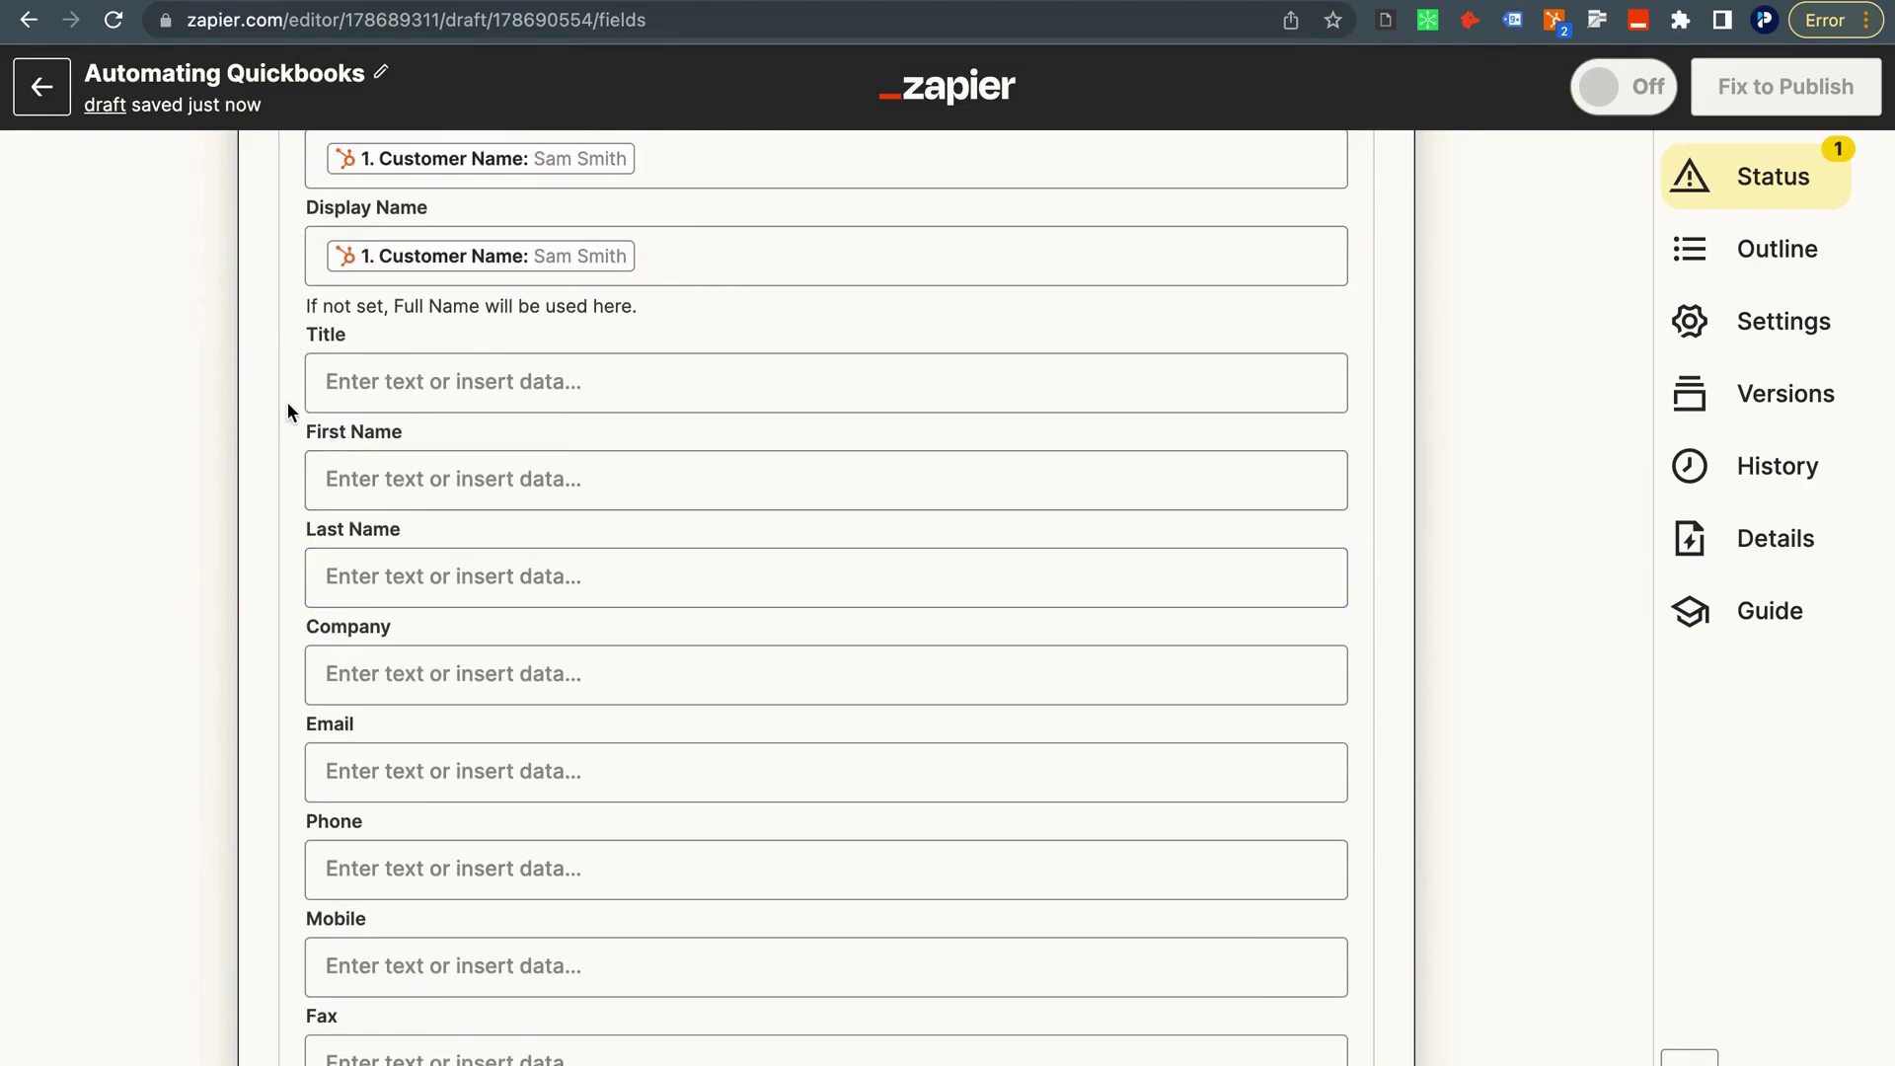
{"action": "scroll", "coordinate": [279, 446], "scroll_direction": "down", "scroll_amount": 1}
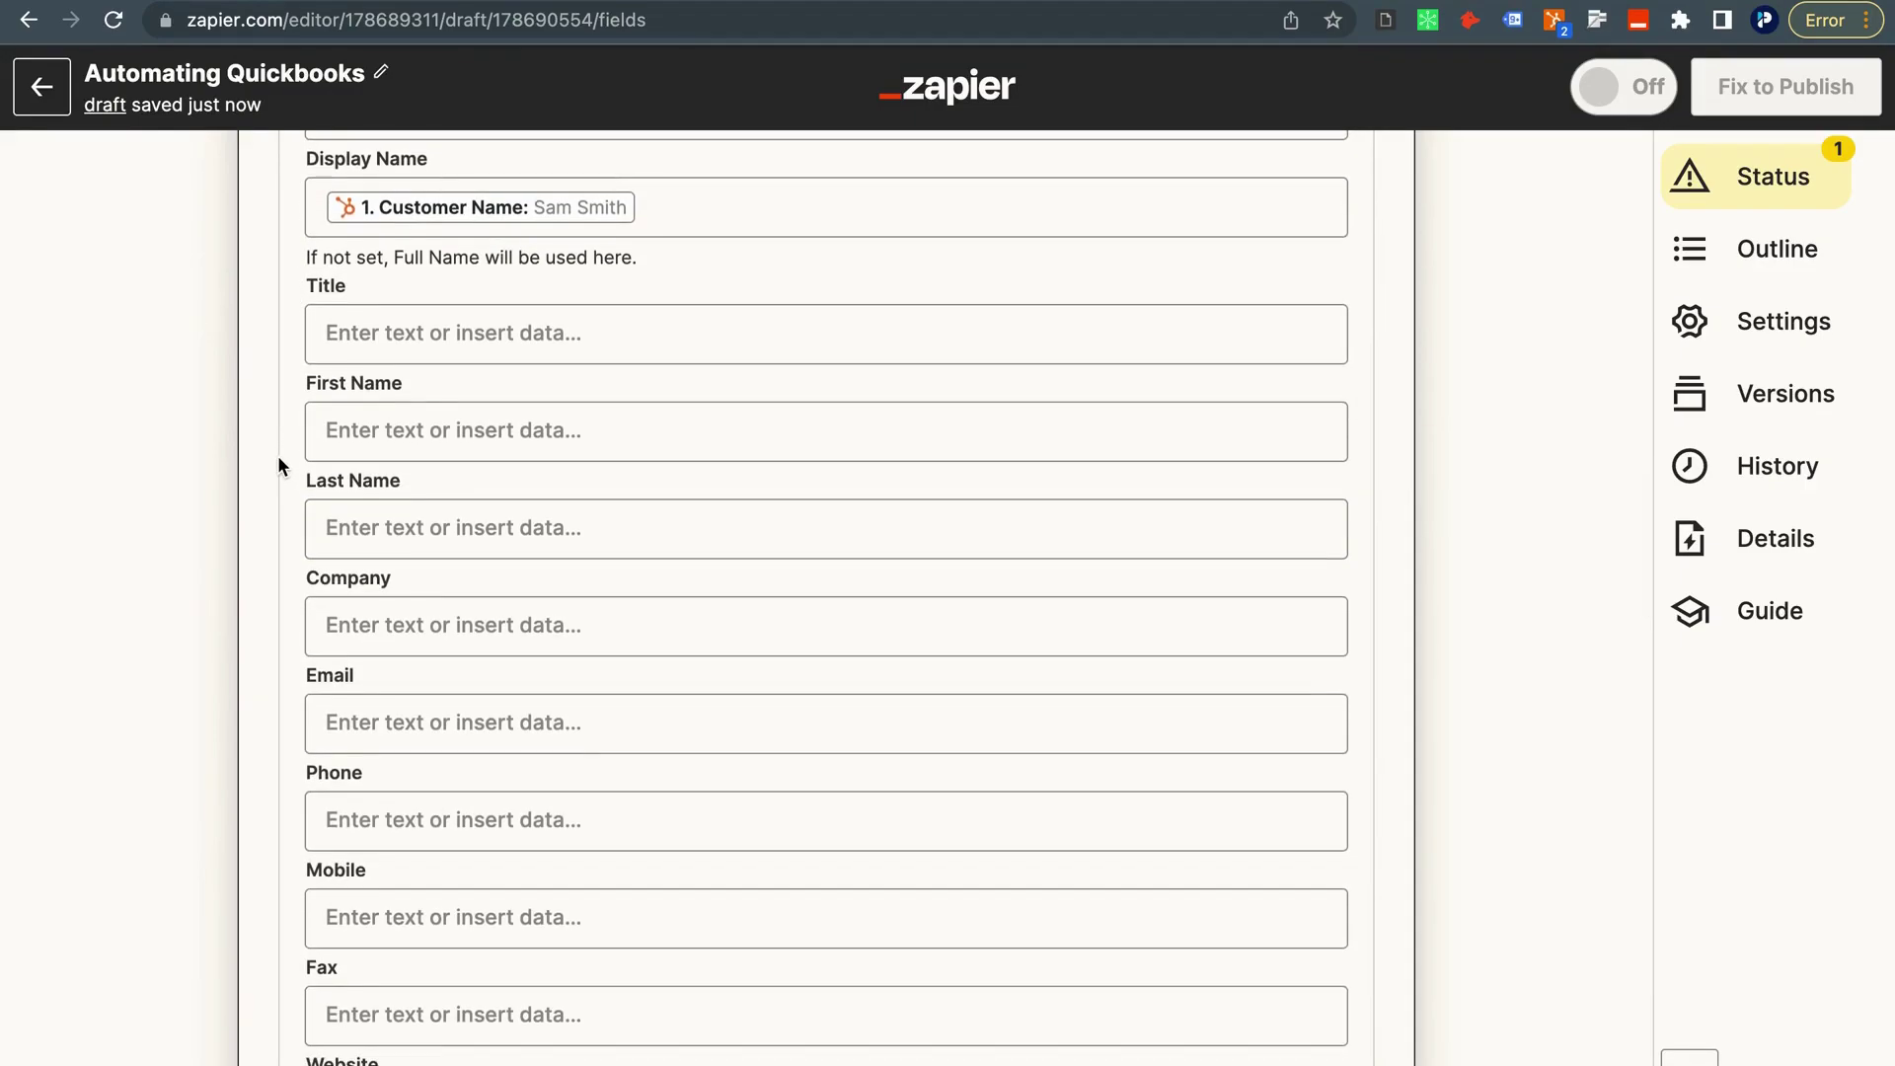
{"action": "scroll", "coordinate": [282, 425], "scroll_direction": "up", "scroll_amount": 3}
{"action": "scroll", "coordinate": [339, 341], "scroll_direction": "down", "scroll_amount": 2}
{"action": "left_click", "coordinate": [383, 766]}
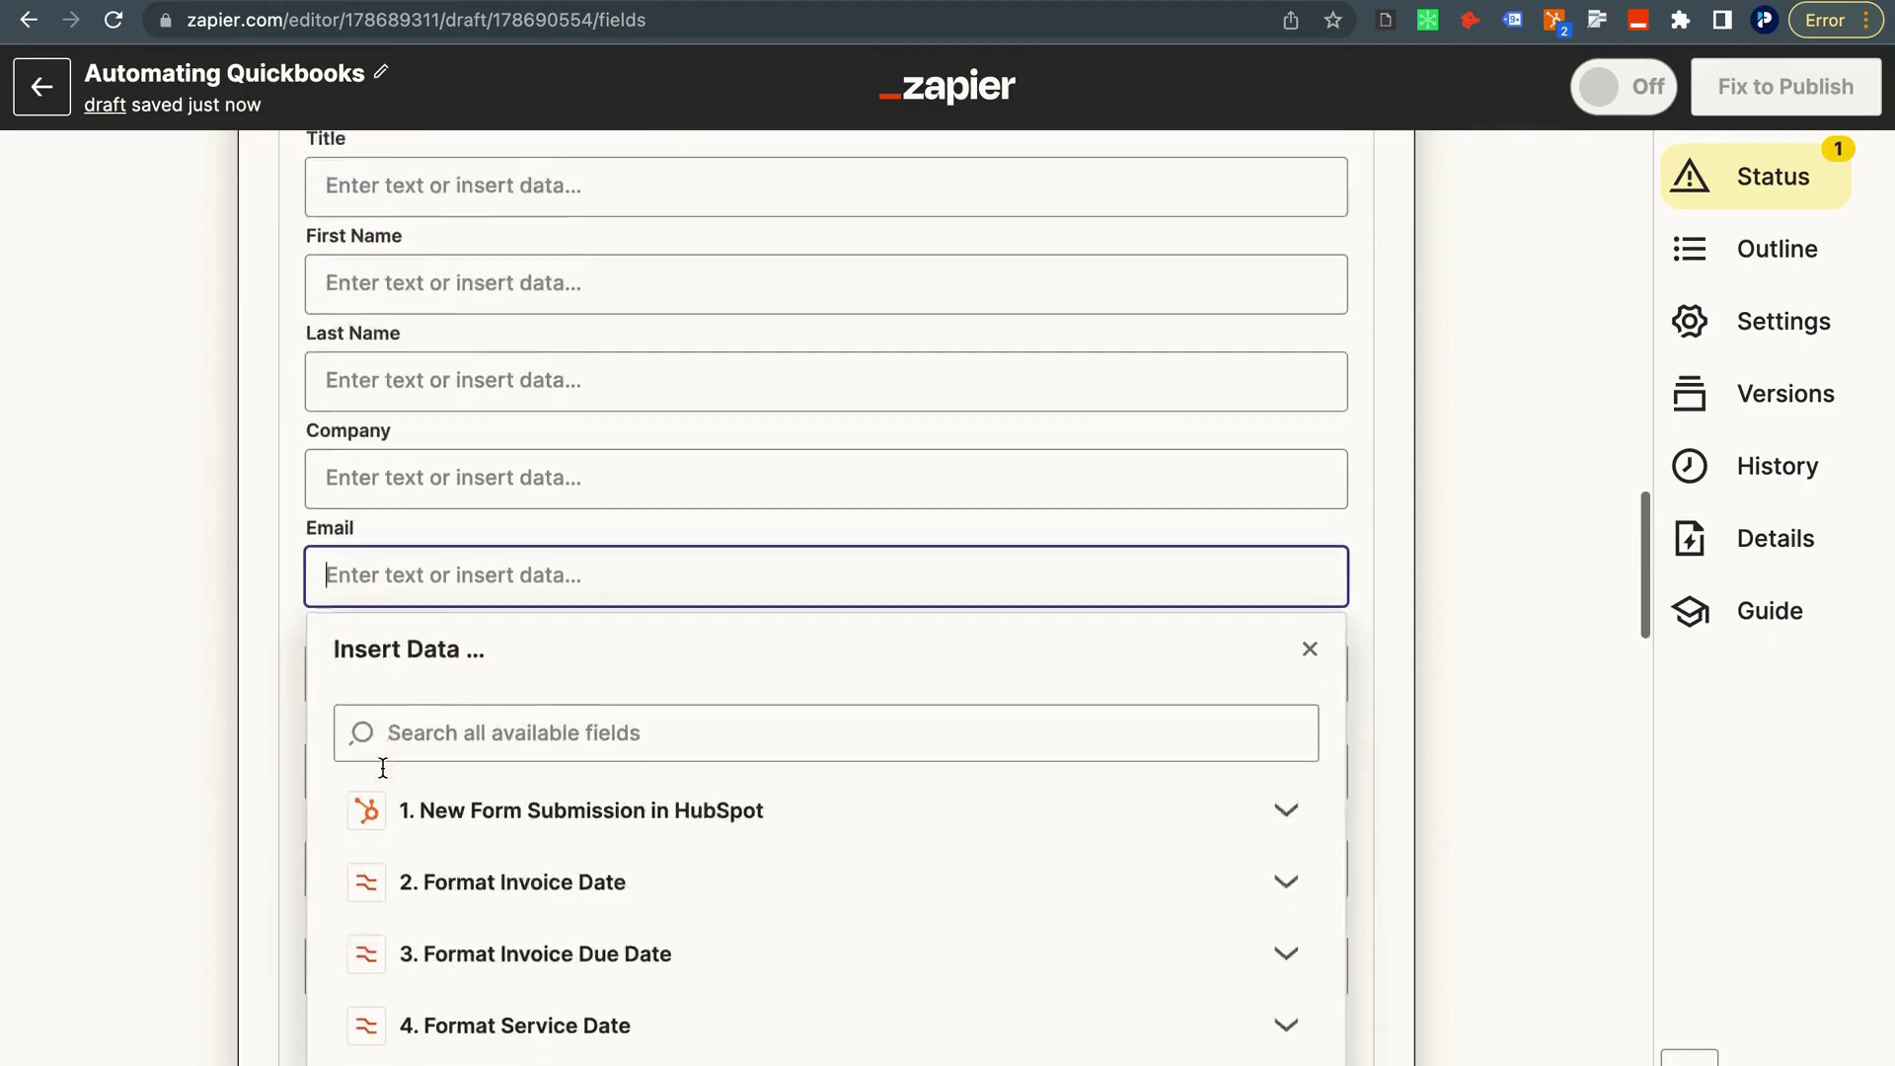
{"action": "left_click", "coordinate": [419, 735]}
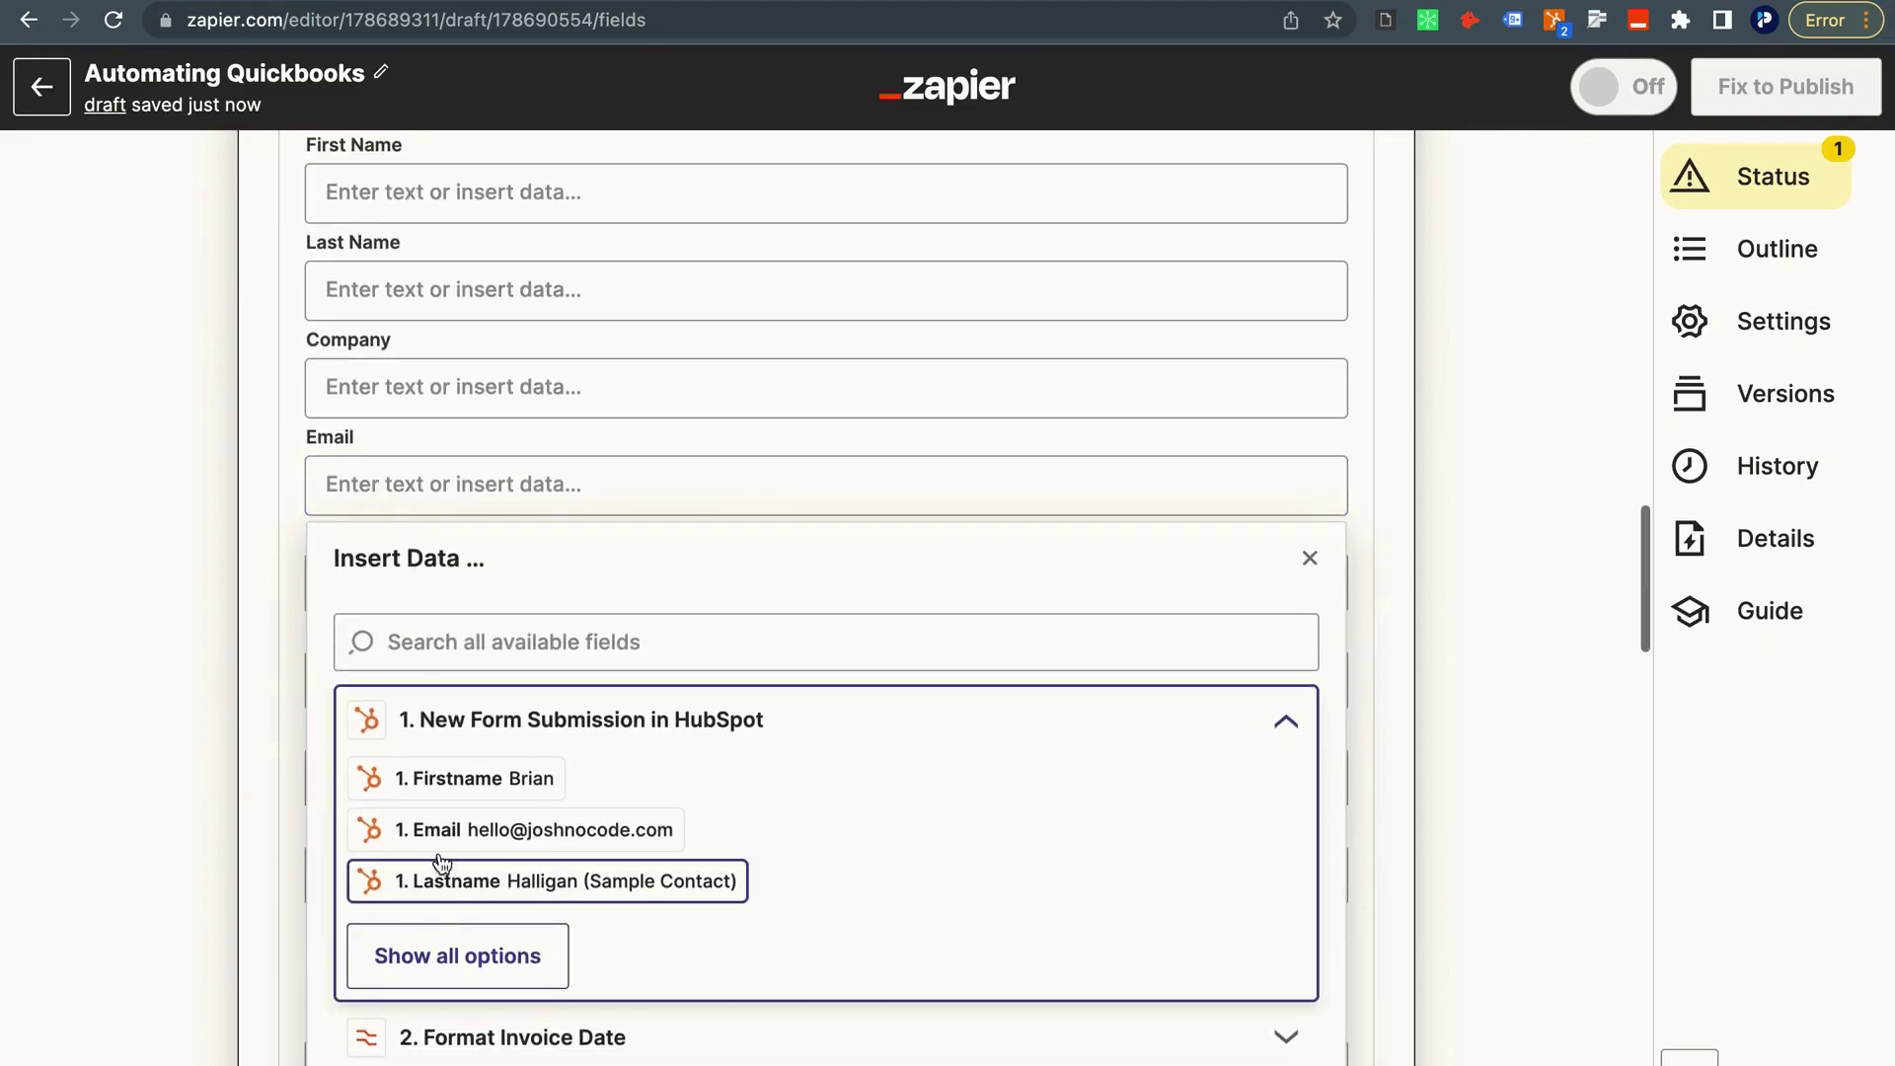
{"action": "left_click", "coordinate": [415, 834]}
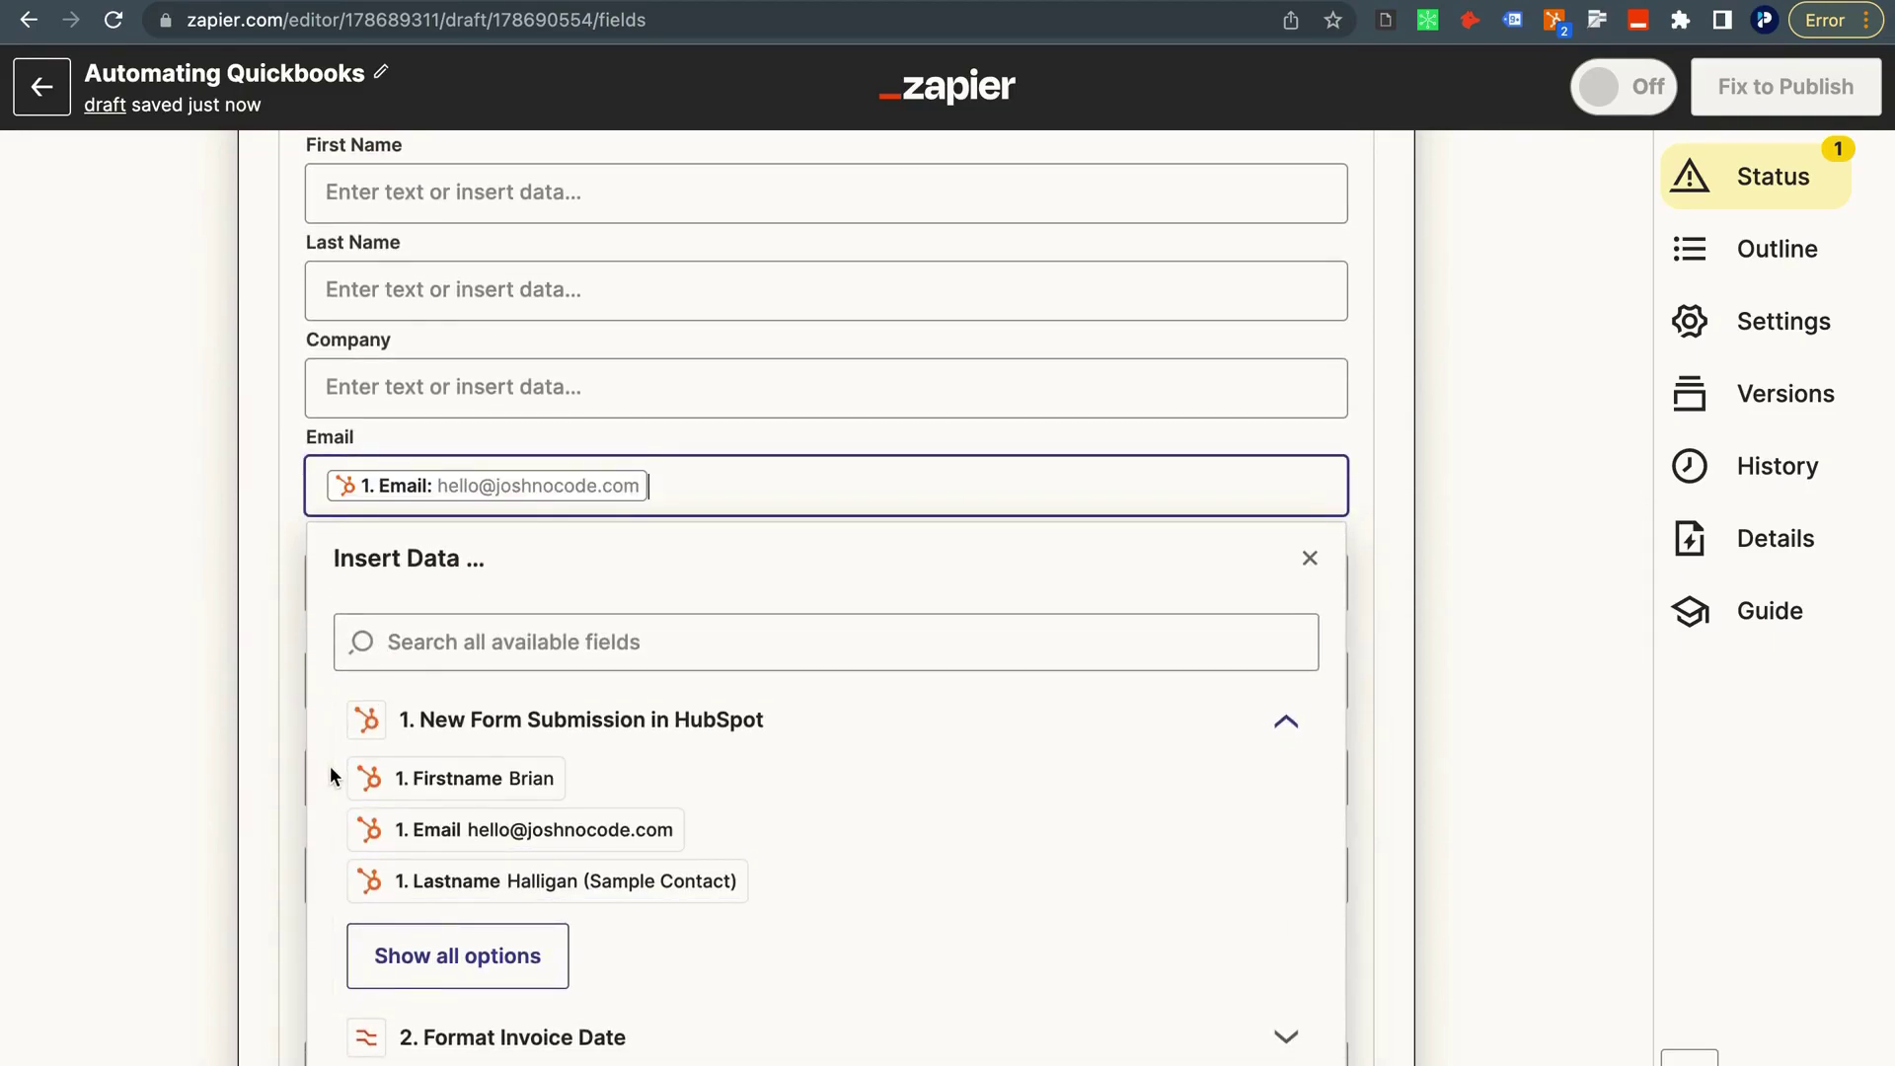
{"action": "left_click", "coordinate": [198, 477]}
{"action": "scroll", "coordinate": [223, 586], "scroll_direction": "down", "scroll_amount": 2}
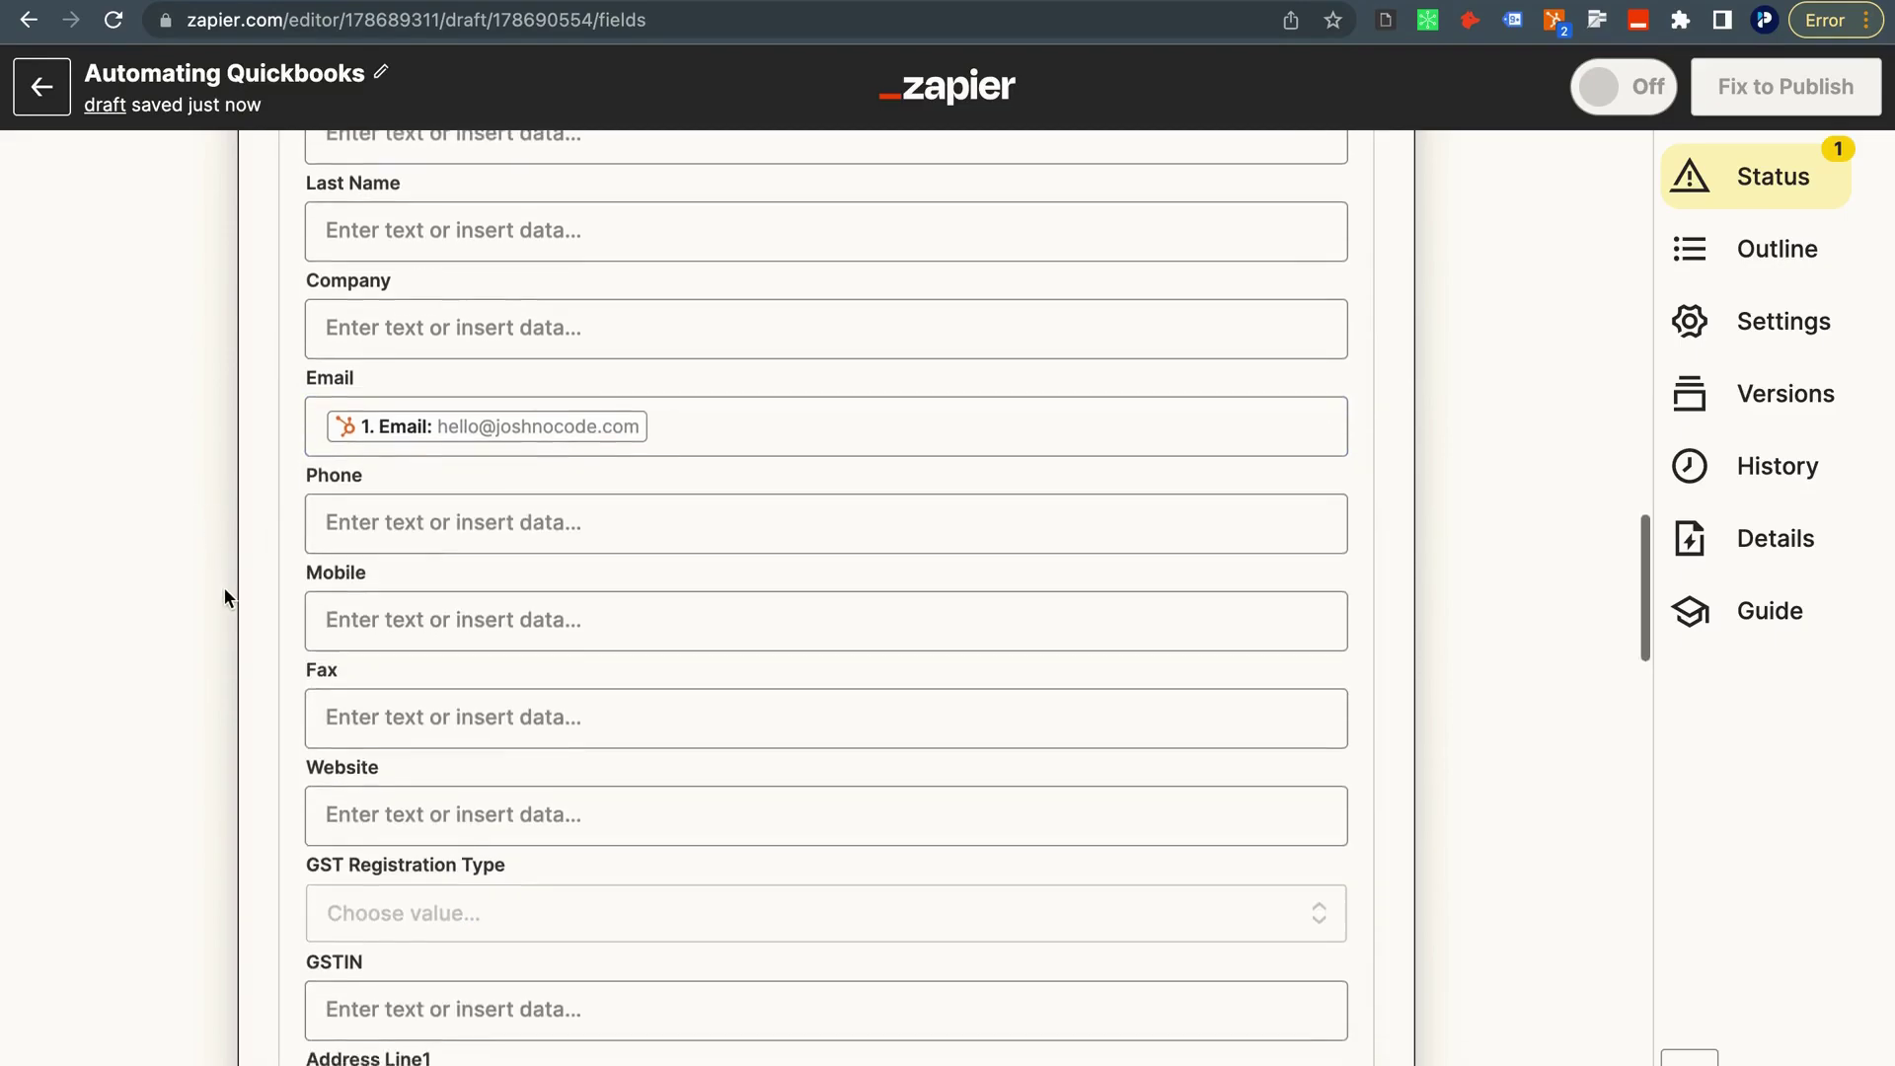
{"action": "scroll", "coordinate": [275, 663], "scroll_direction": "down", "scroll_amount": 10}
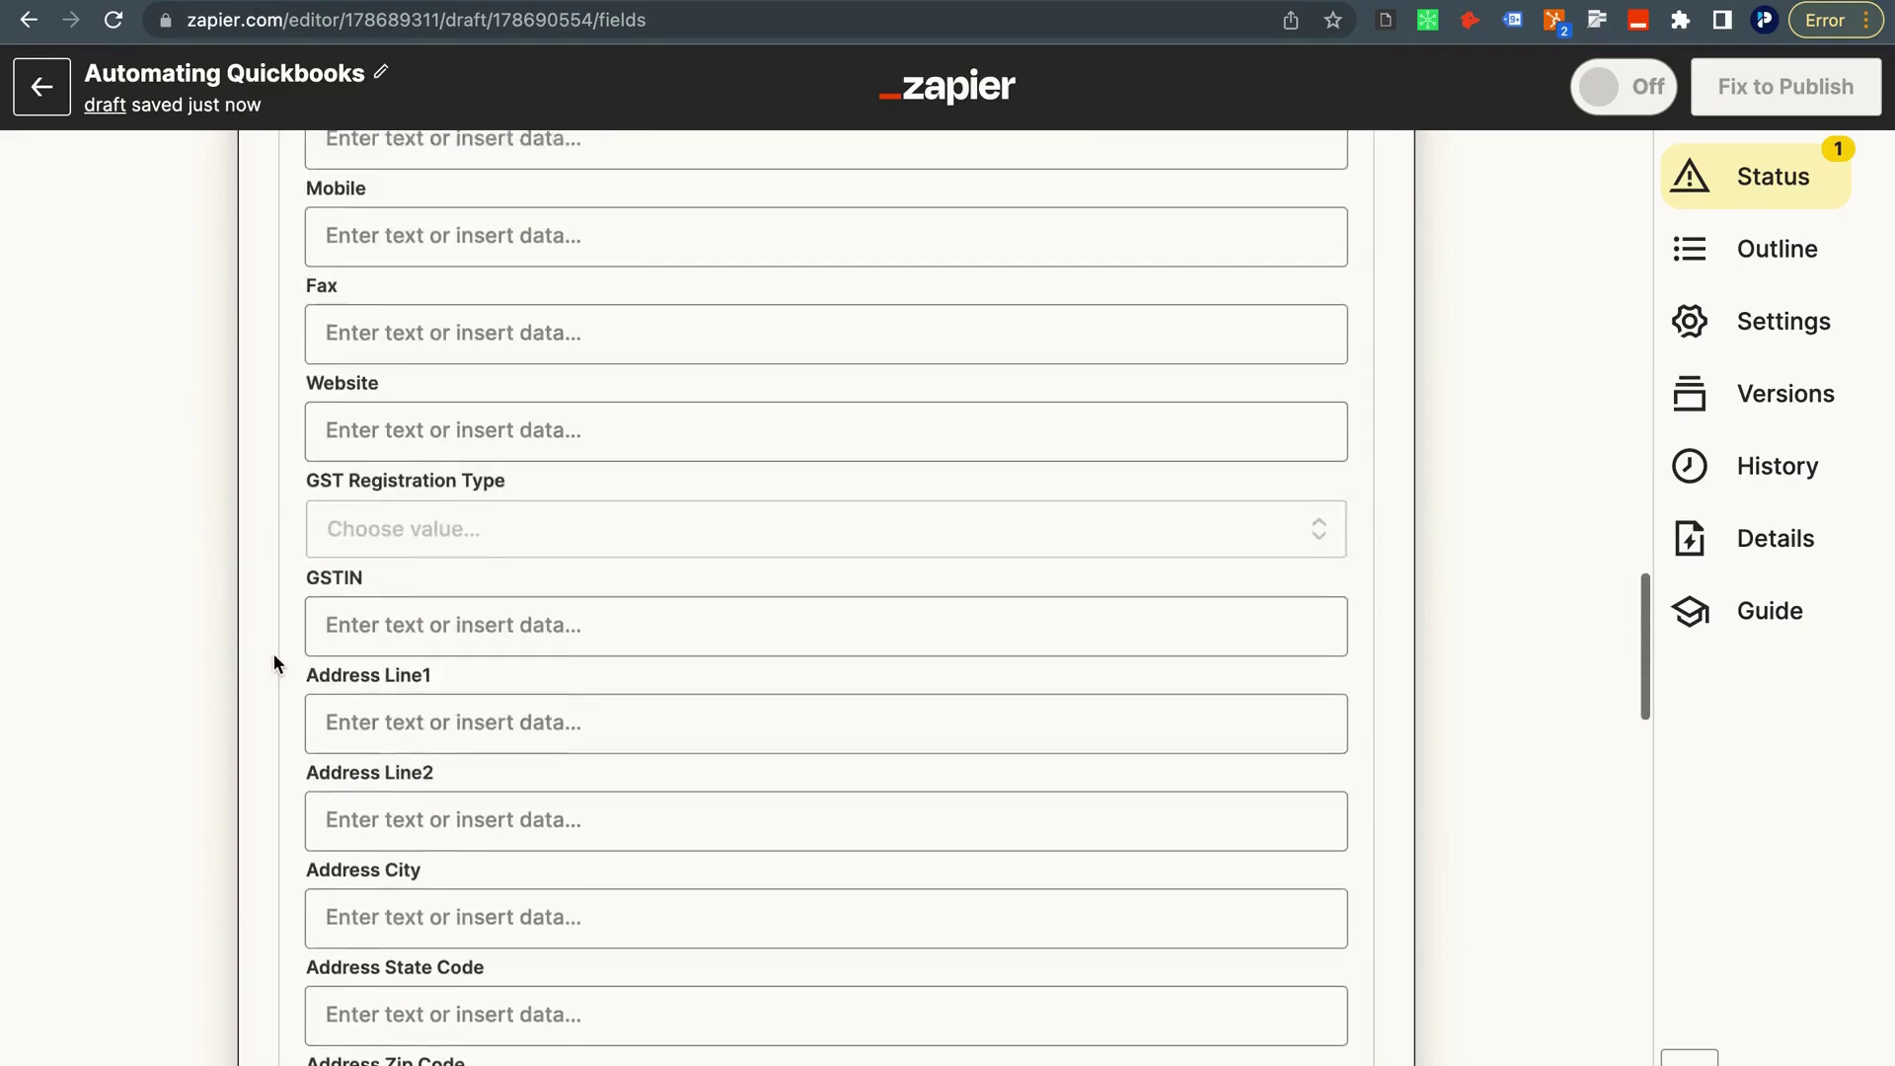
{"action": "scroll", "coordinate": [278, 663], "scroll_direction": "down", "scroll_amount": 8}
{"action": "scroll", "coordinate": [275, 663], "scroll_direction": "down", "scroll_amount": 5}
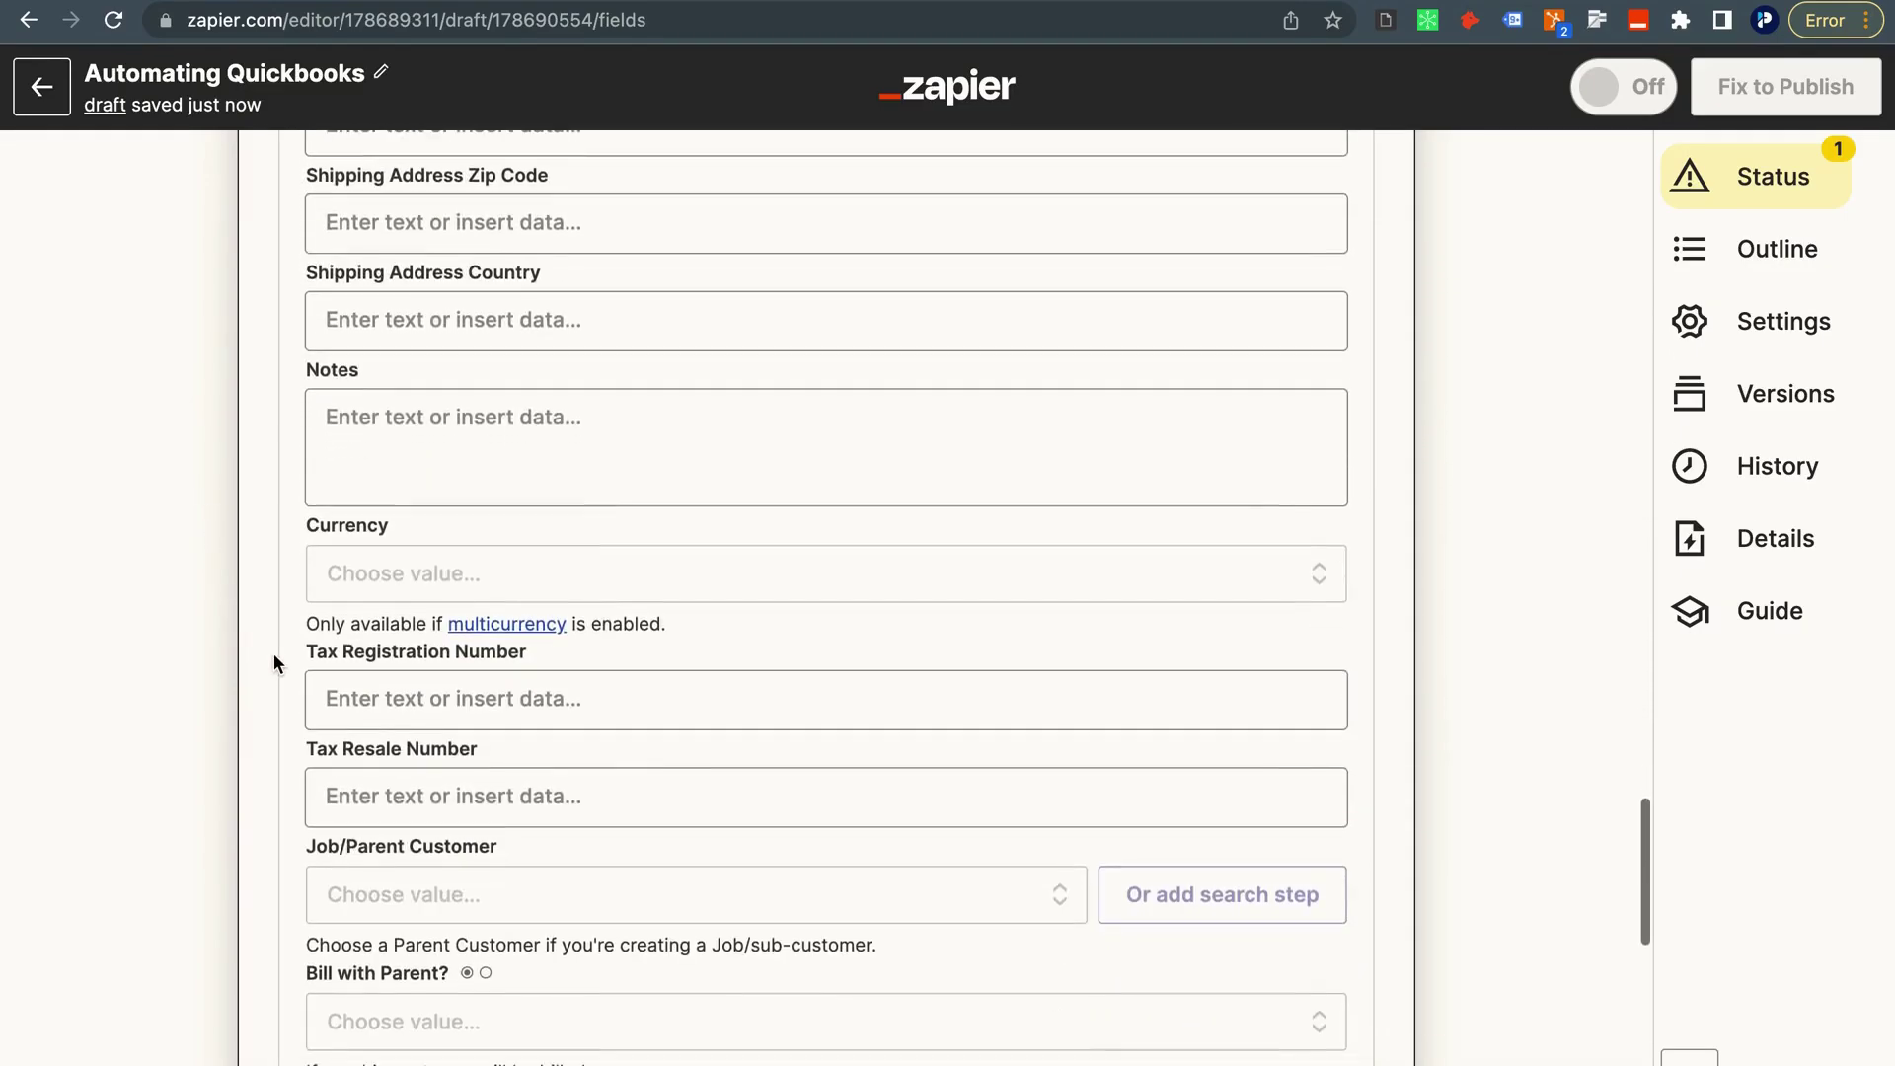
{"action": "scroll", "coordinate": [275, 599], "scroll_direction": "down", "scroll_amount": 10}
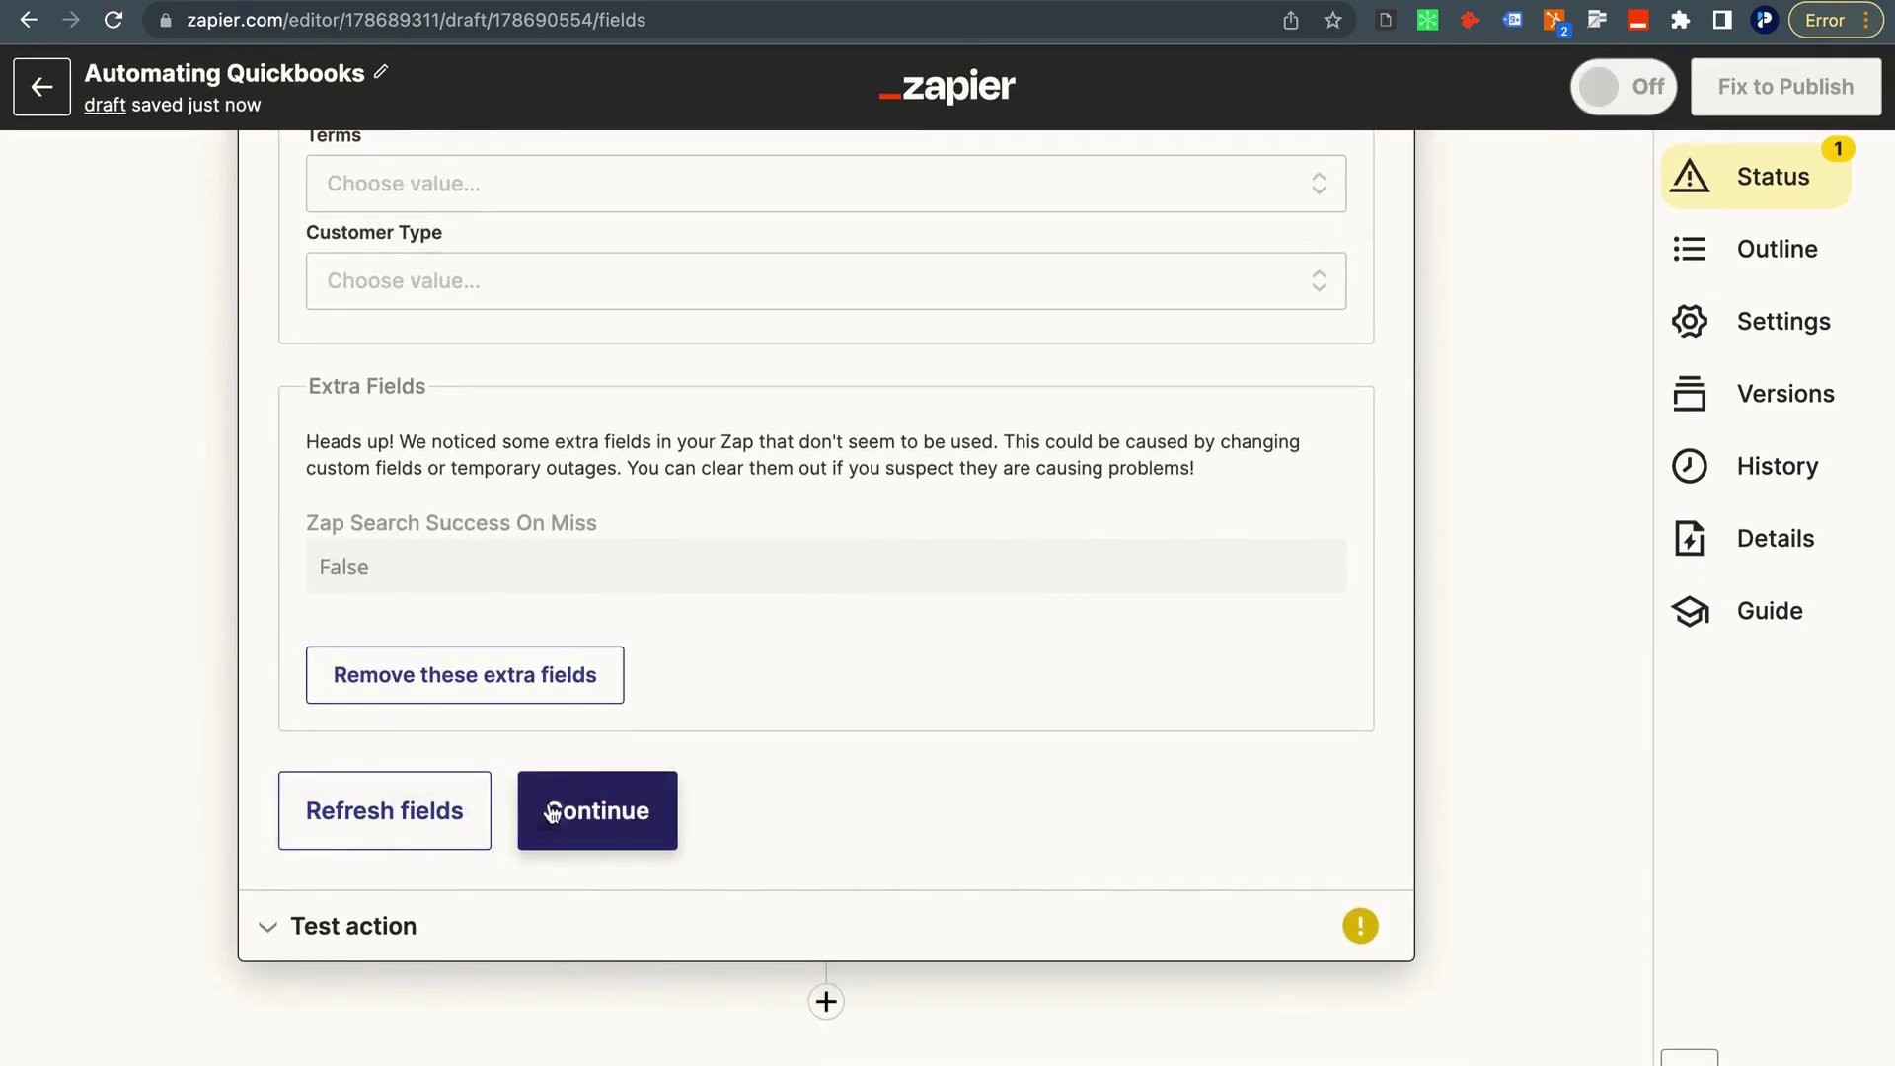
{"action": "left_click", "coordinate": [559, 803]}
Test the Find or Create Customer step and review the existing QuickBooks customer record it returns.
{"action": "left_click", "coordinate": [524, 903]}
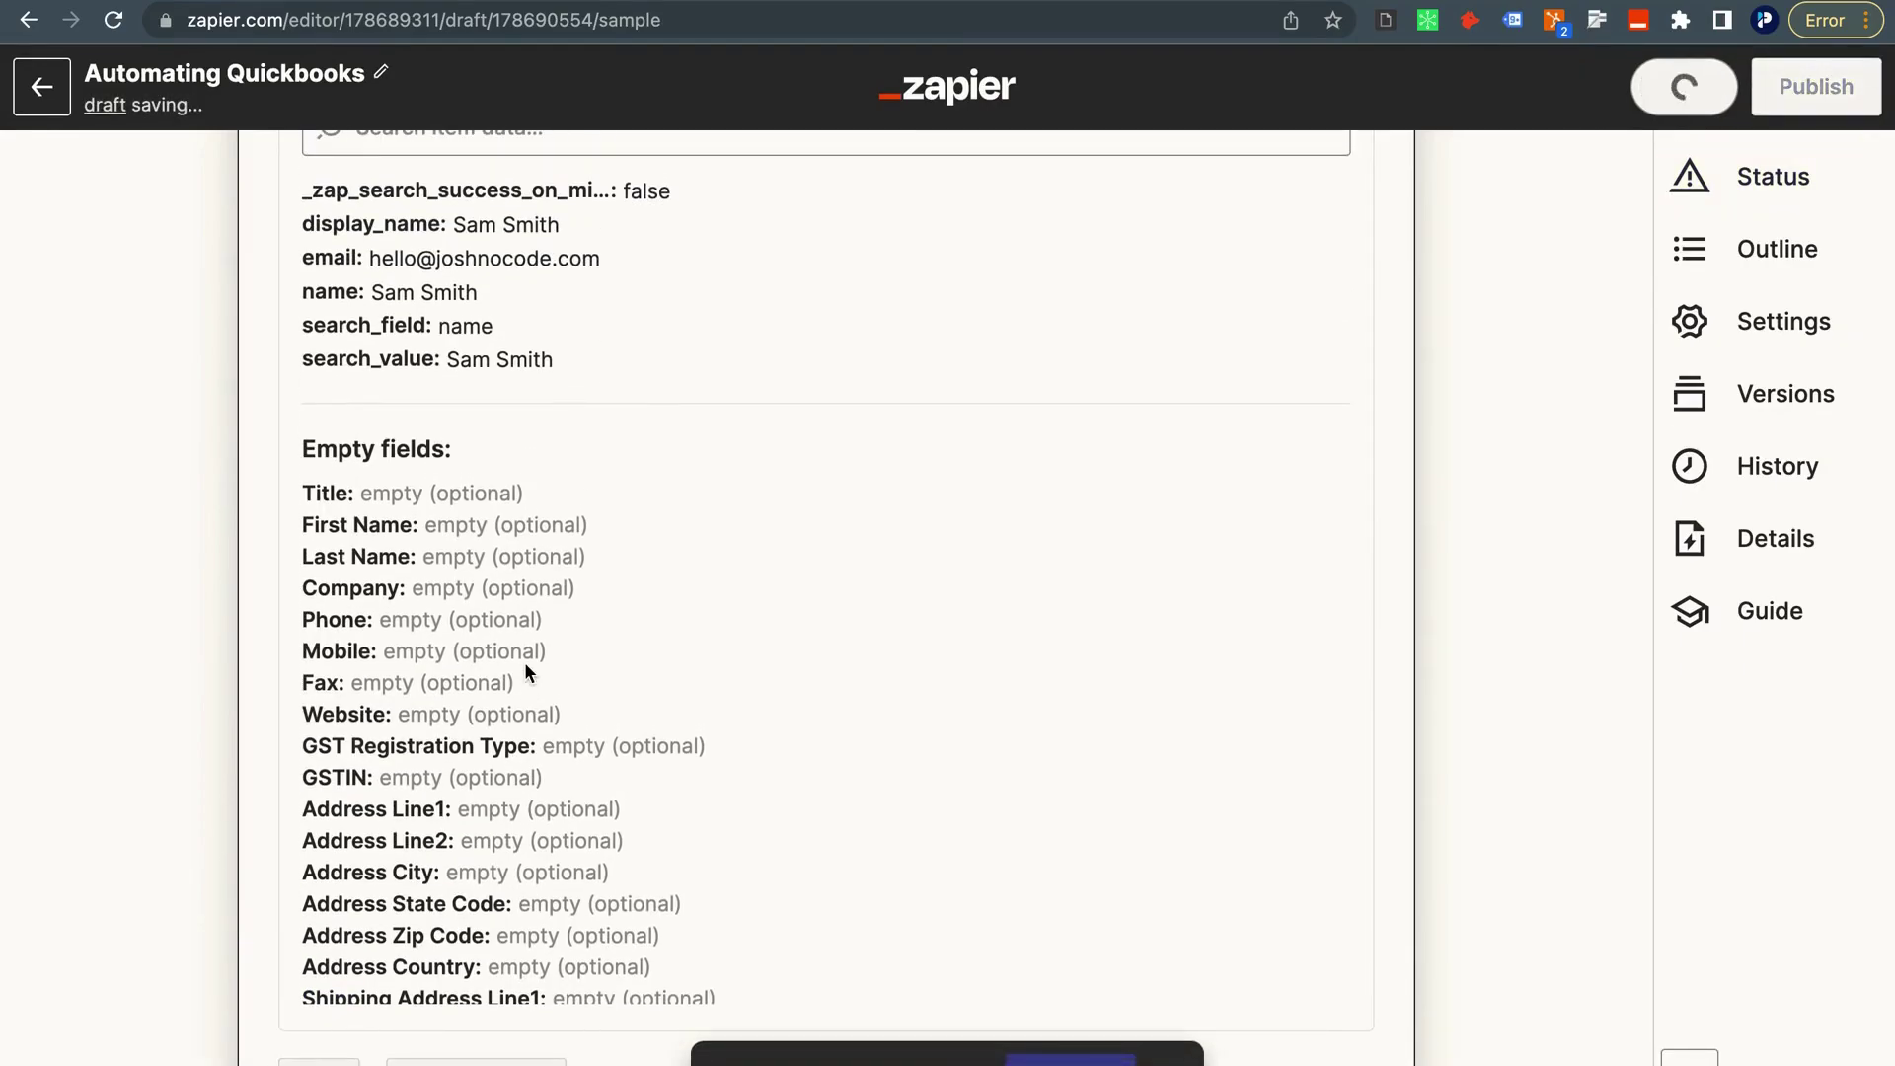
{"action": "scroll", "coordinate": [593, 486], "scroll_direction": "up", "scroll_amount": 3}
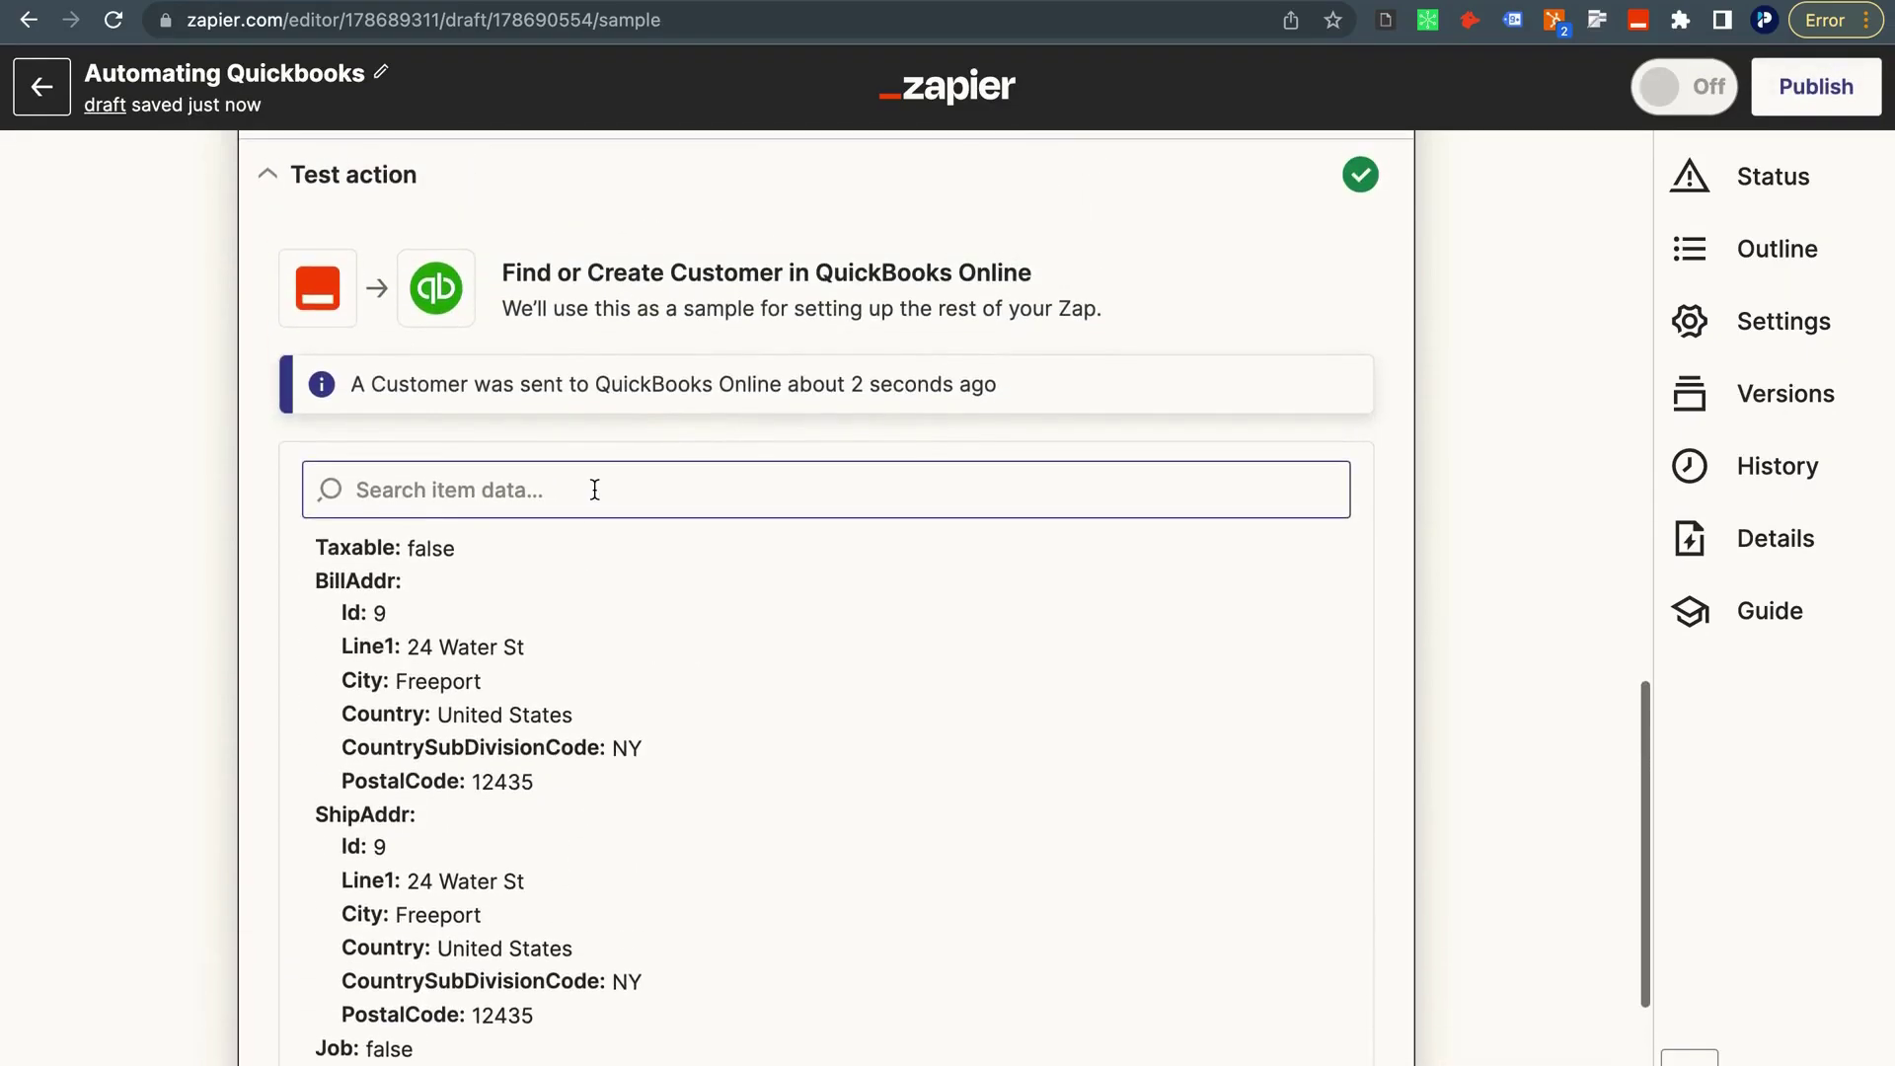
{"action": "scroll", "coordinate": [519, 397], "scroll_direction": "down", "scroll_amount": 5}
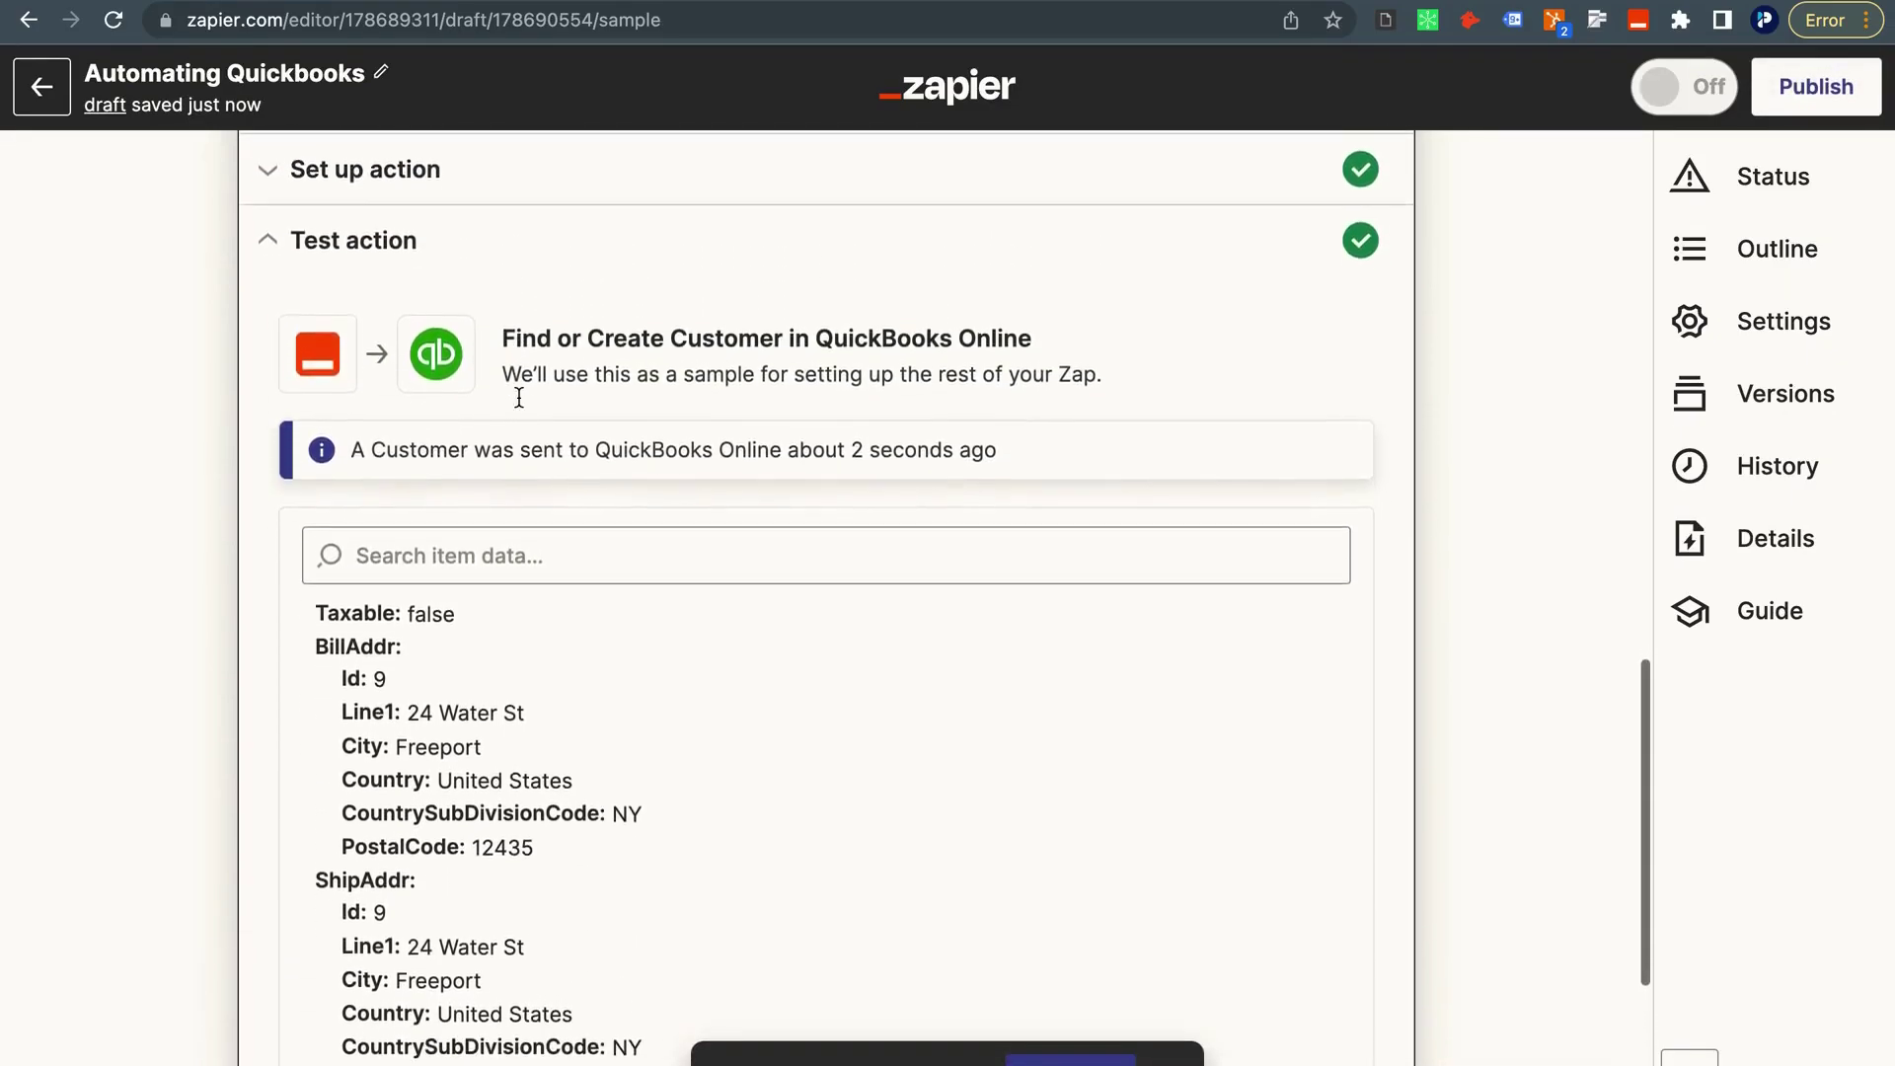
{"action": "scroll", "coordinate": [559, 694], "scroll_direction": "up", "scroll_amount": 4}
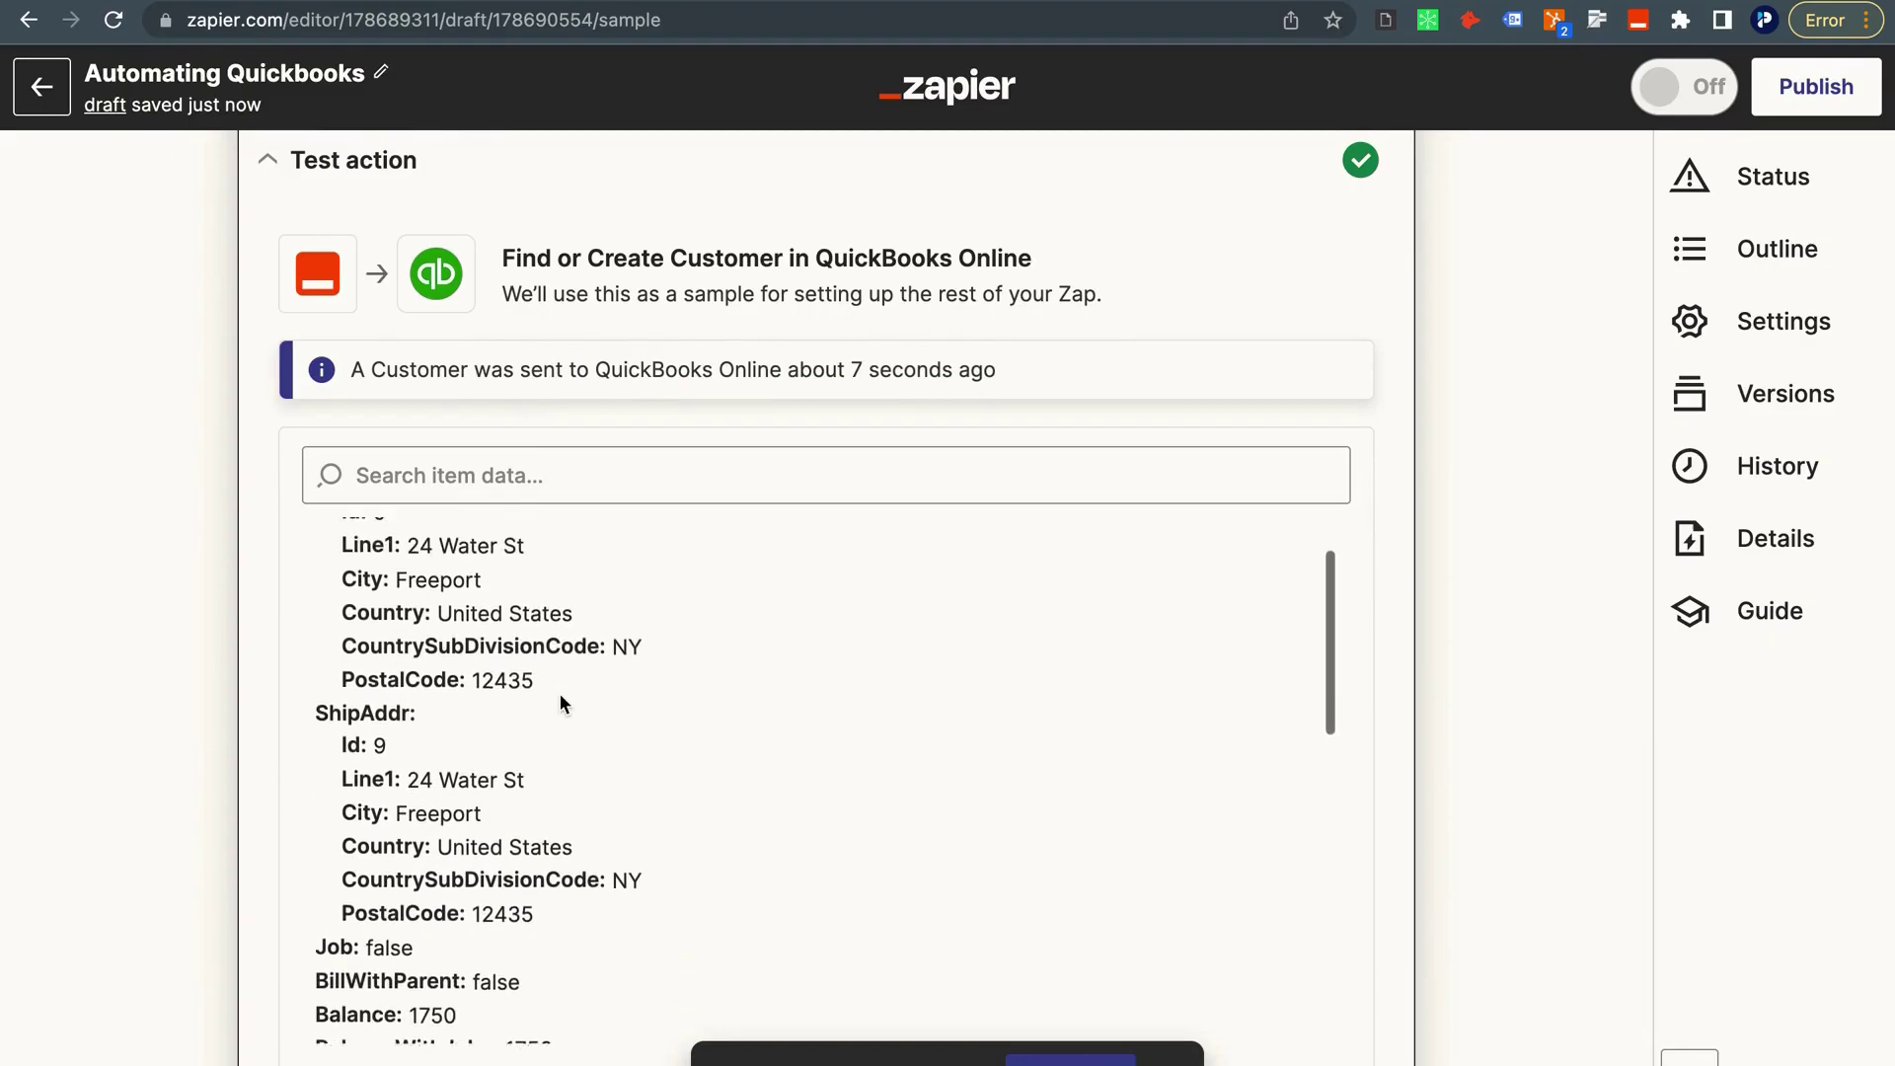
{"action": "scroll", "coordinate": [560, 695], "scroll_direction": "down", "scroll_amount": 5}
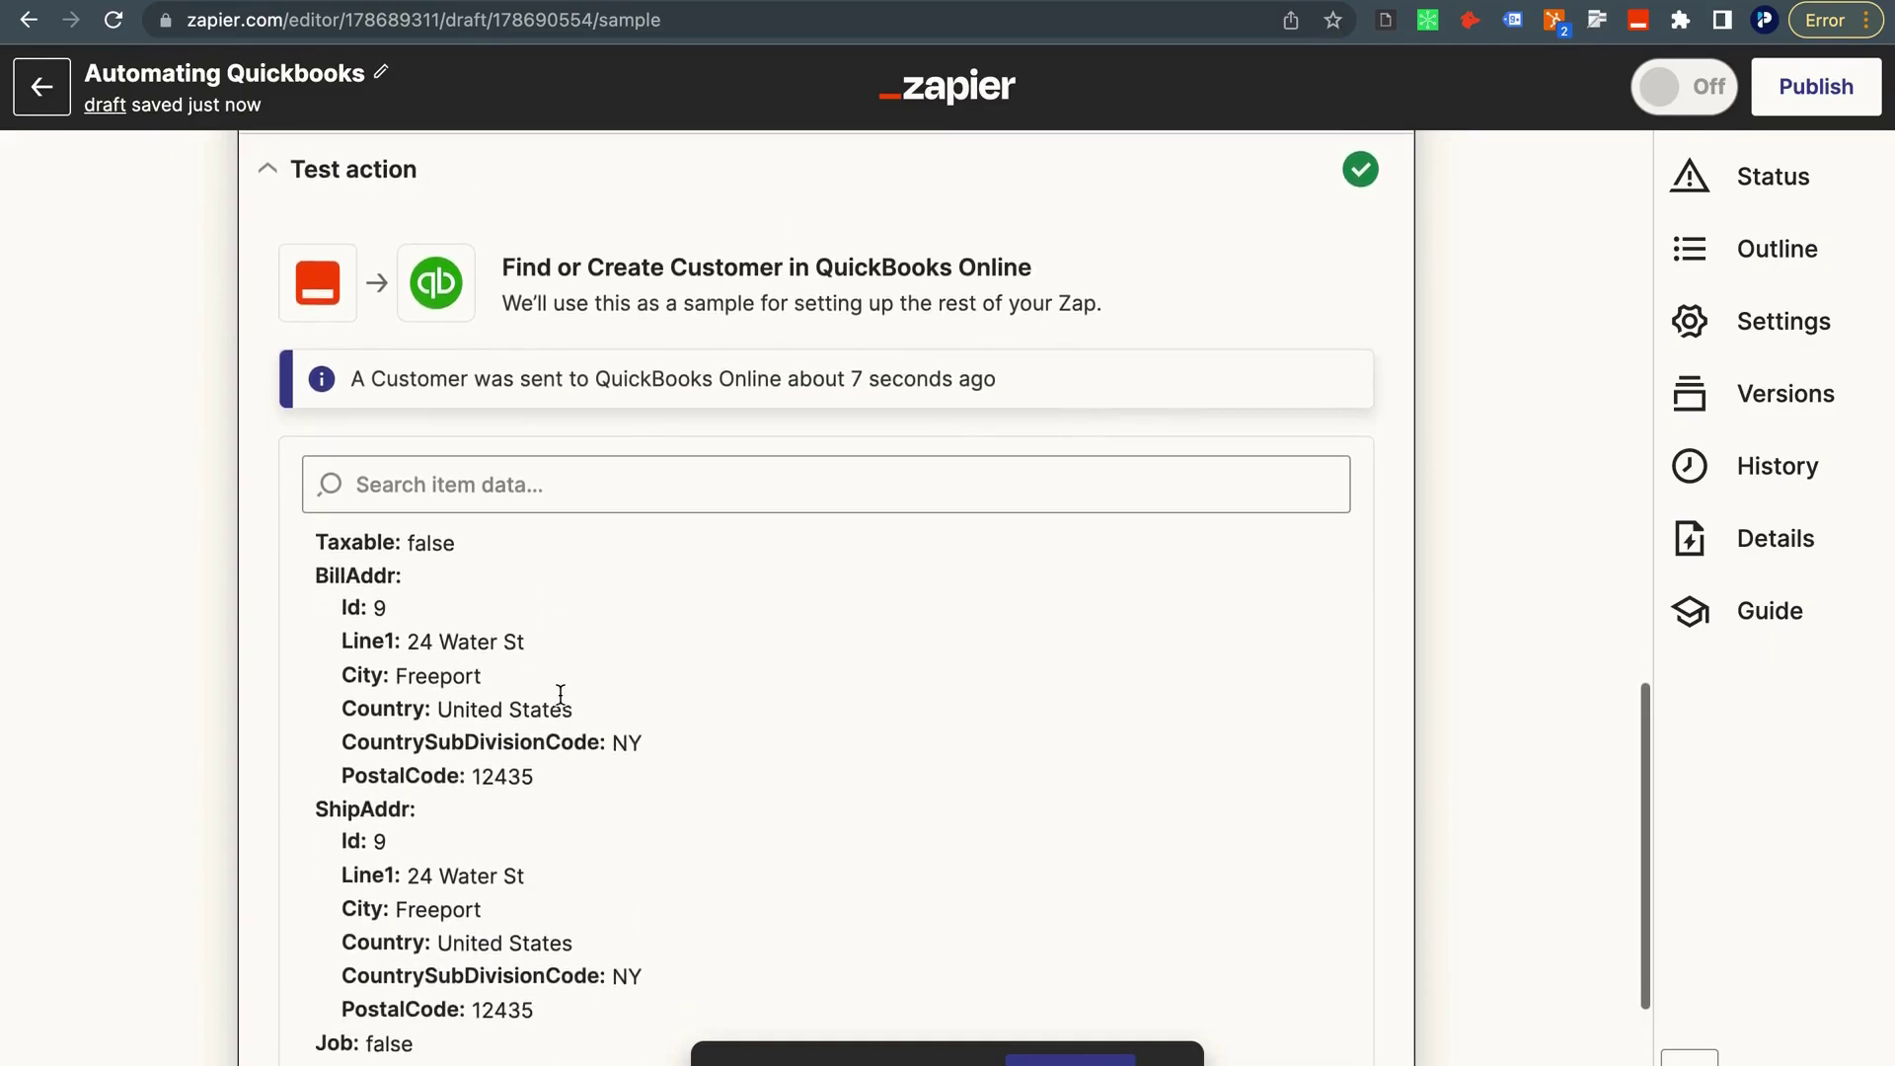
{"action": "scroll", "coordinate": [559, 694], "scroll_direction": "down", "scroll_amount": 6}
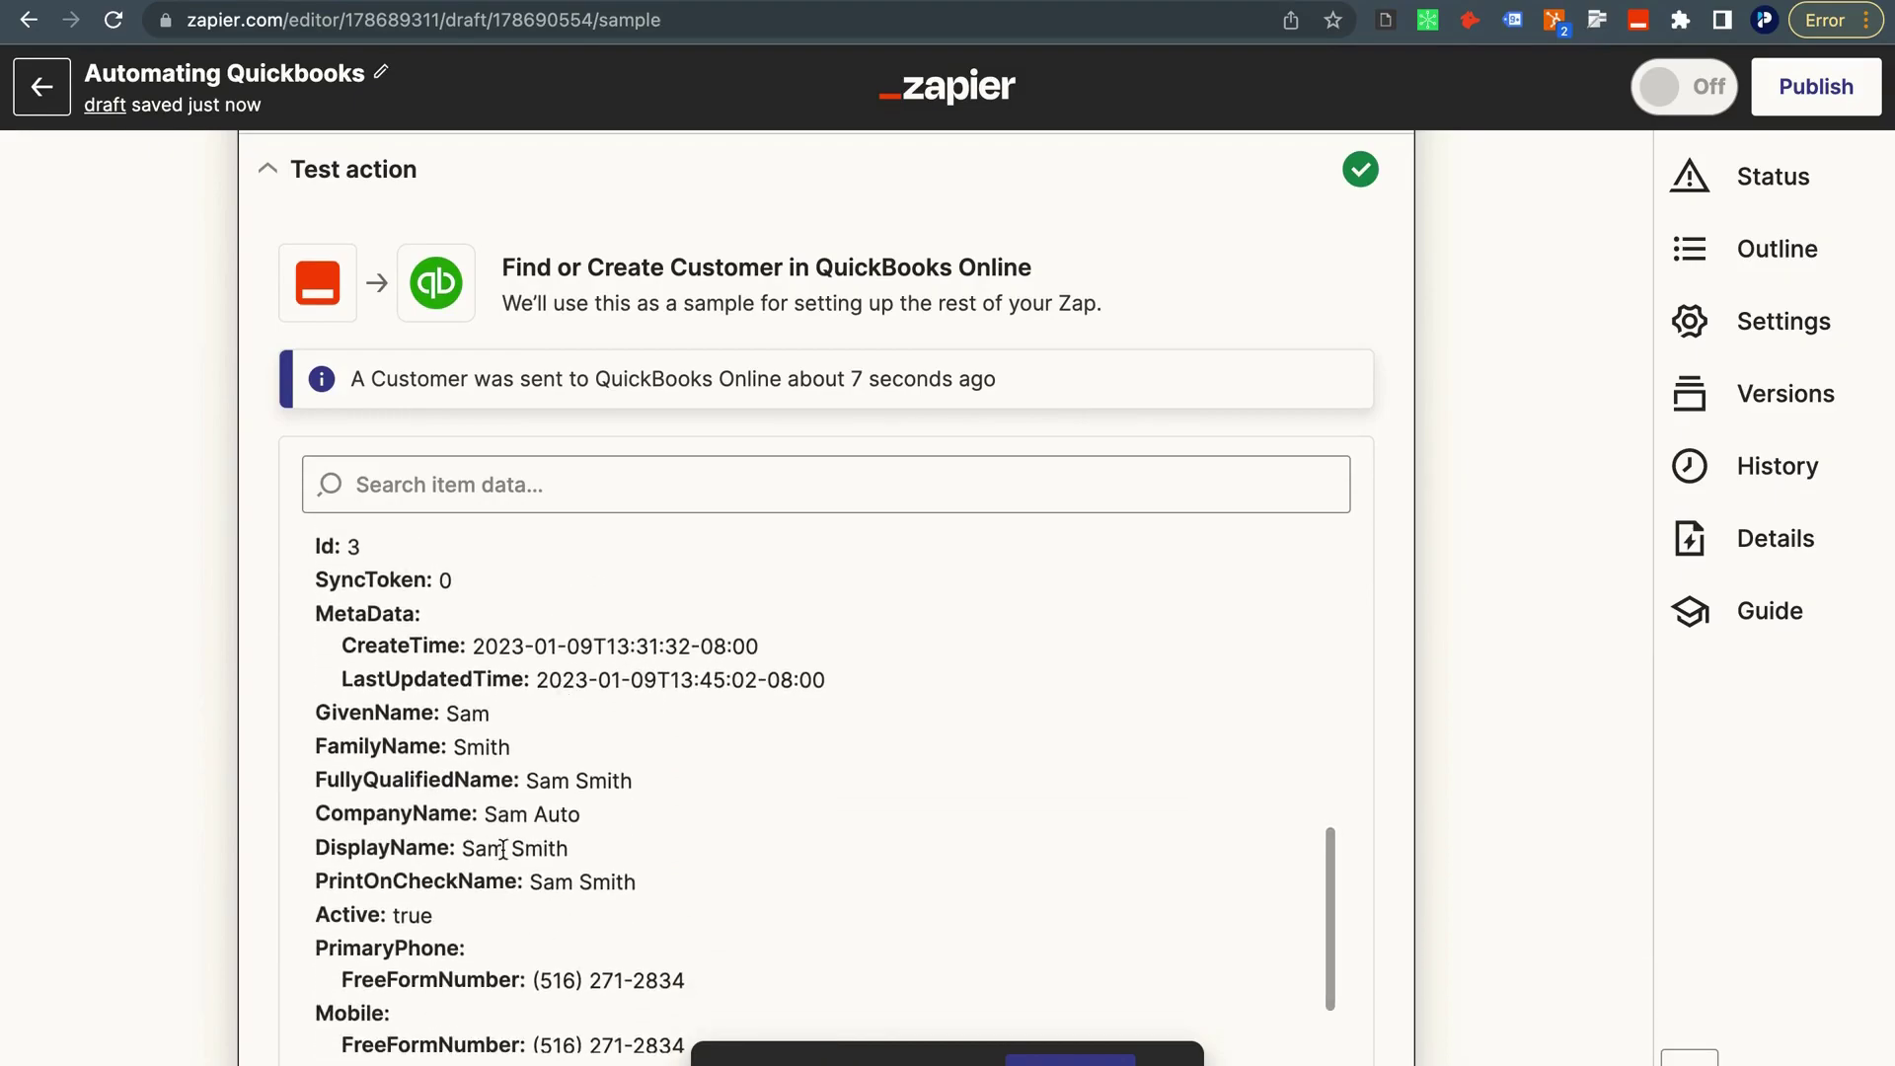
{"action": "scroll", "coordinate": [573, 824], "scroll_direction": "down", "scroll_amount": 2}
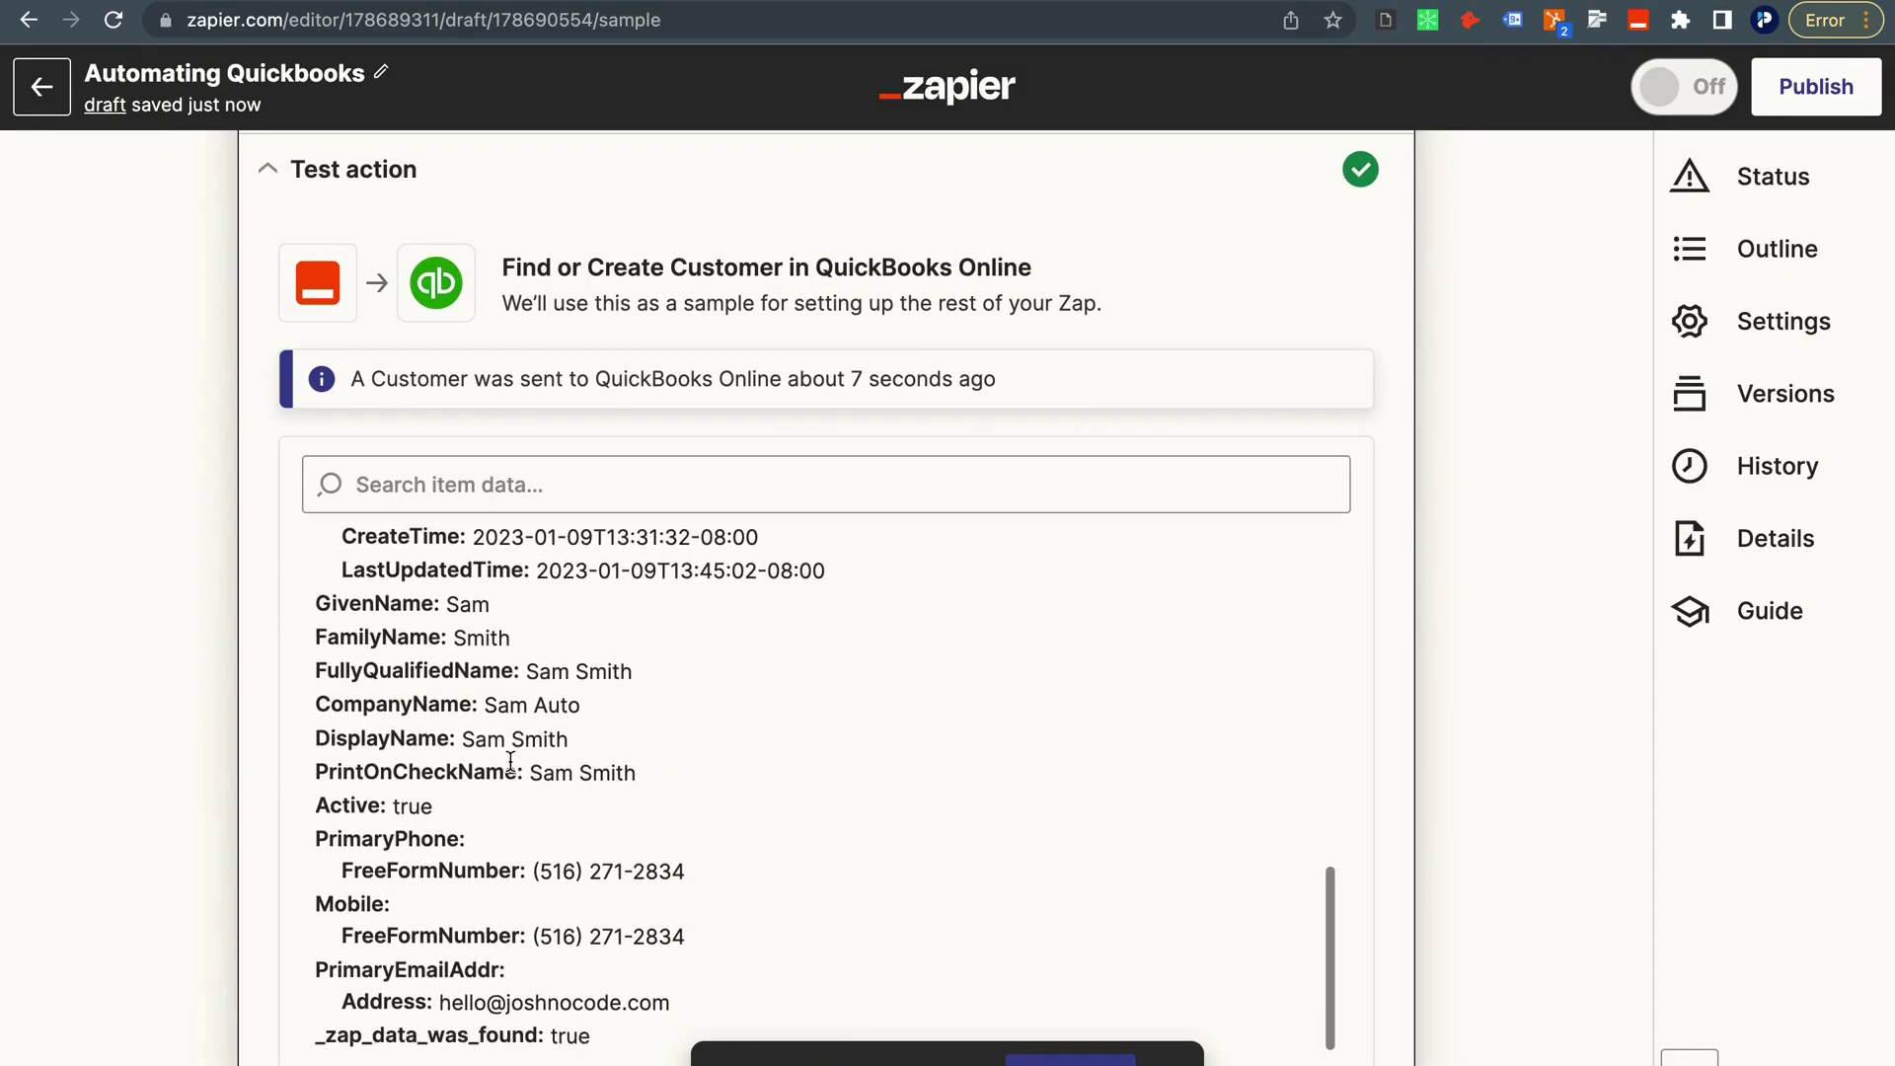
{"action": "scroll", "coordinate": [595, 768], "scroll_direction": "down", "scroll_amount": 3}
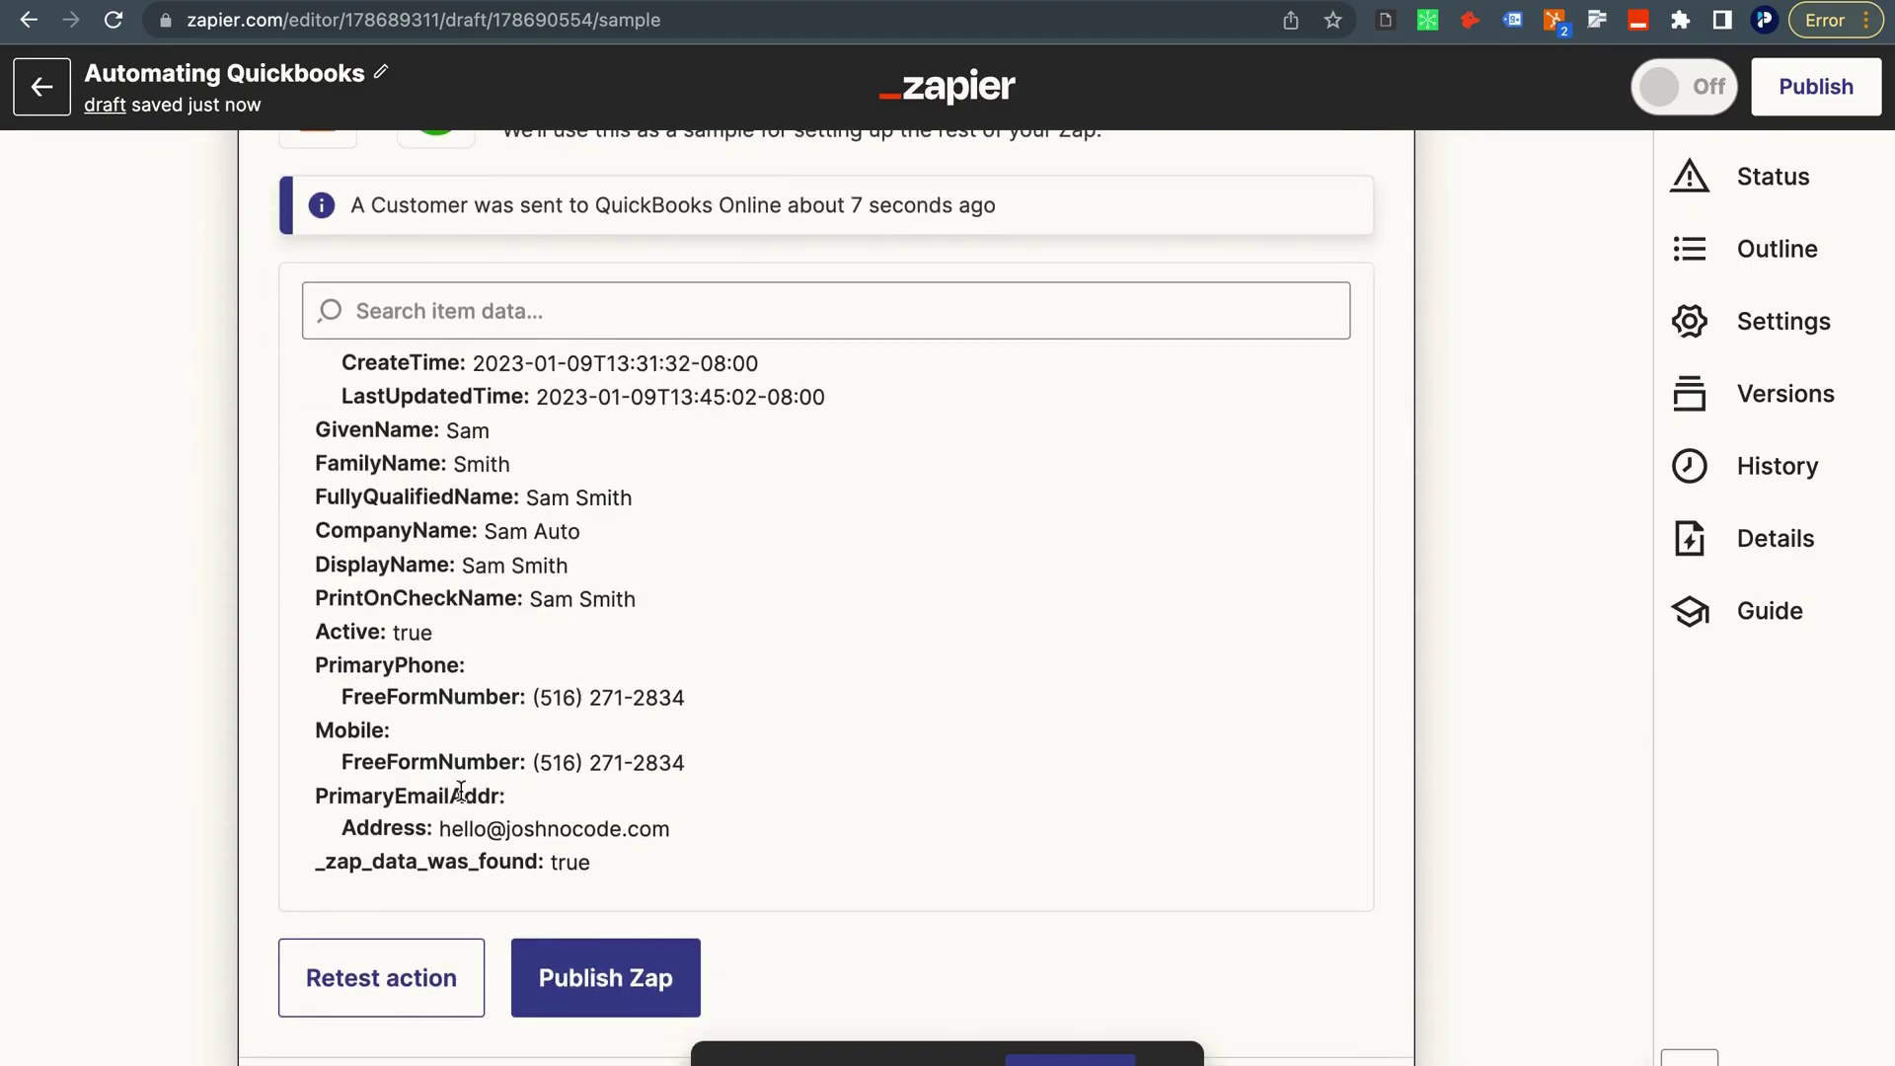
{"action": "scroll", "coordinate": [464, 791], "scroll_direction": "down", "scroll_amount": 3}
{"action": "scroll", "coordinate": [469, 787], "scroll_direction": "up", "scroll_amount": 2}
{"action": "scroll", "coordinate": [545, 798], "scroll_direction": "down", "scroll_amount": 2}
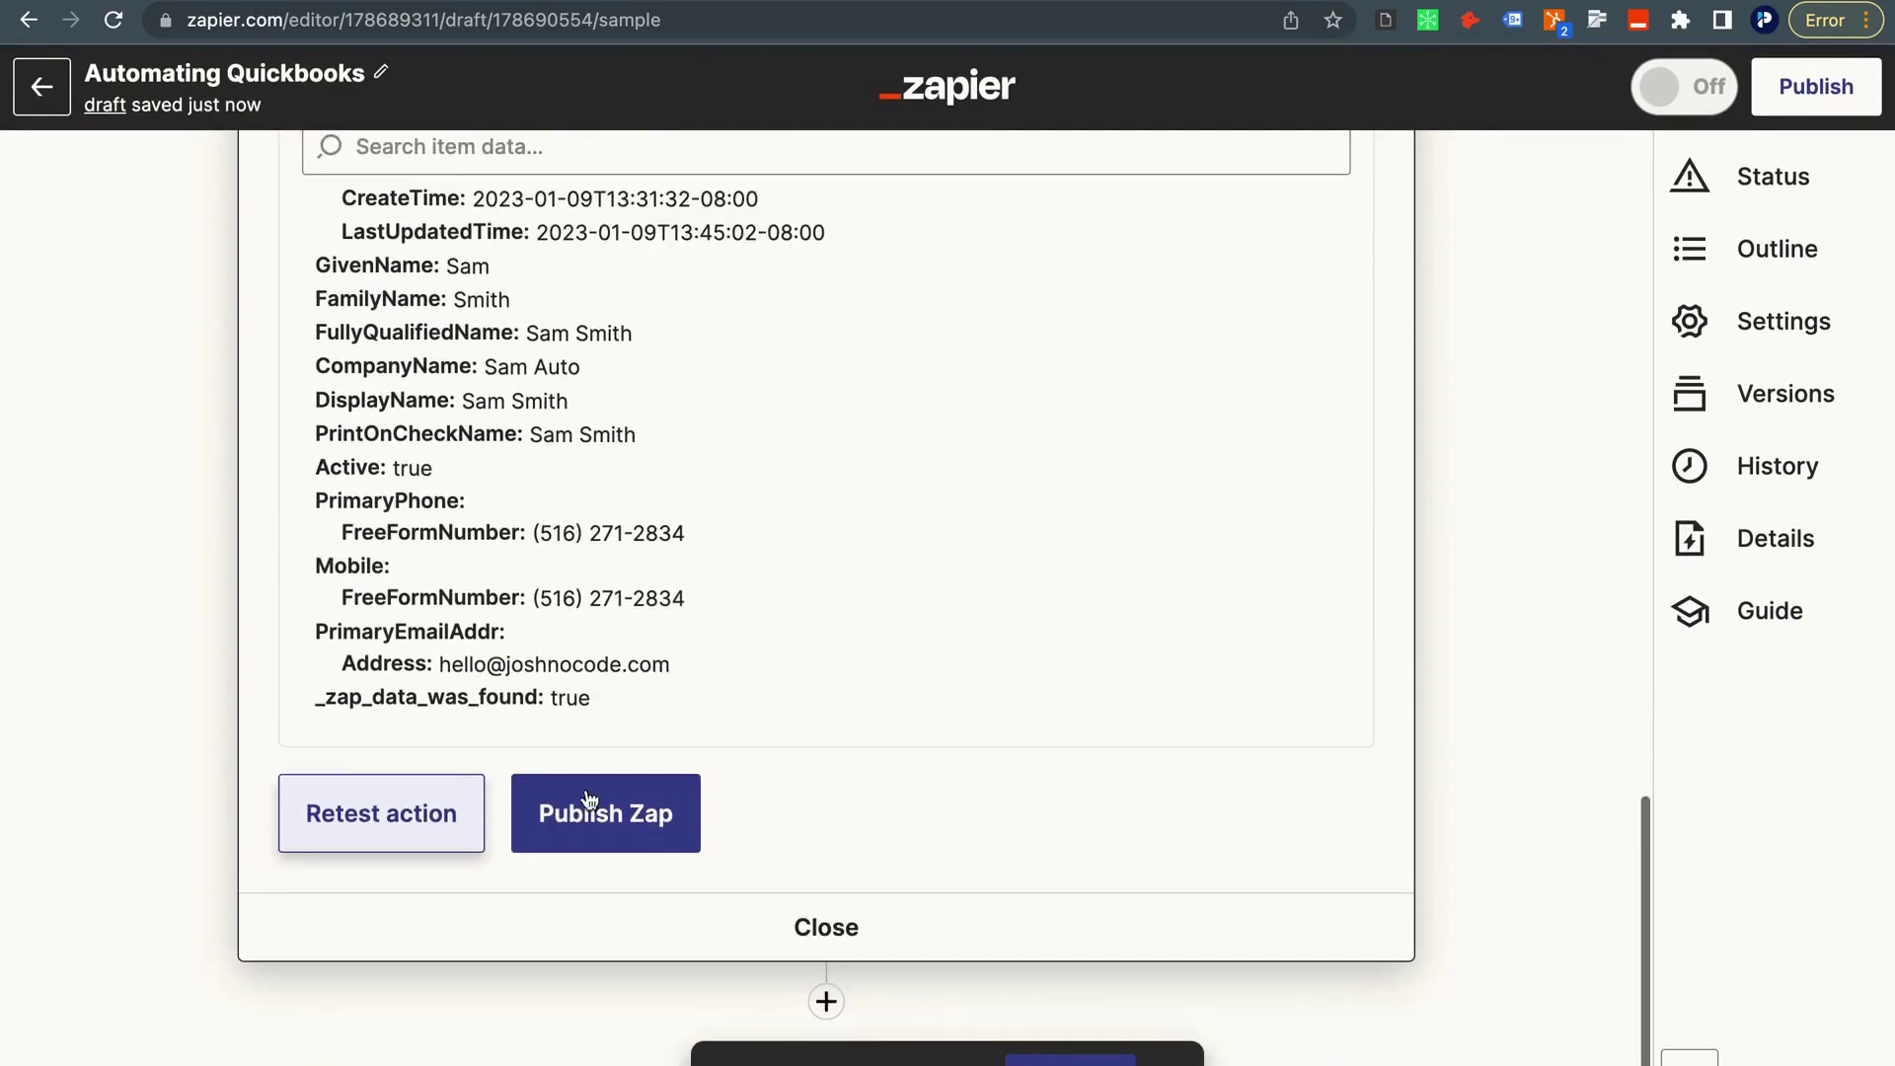
{"action": "left_click", "coordinate": [827, 1007]}
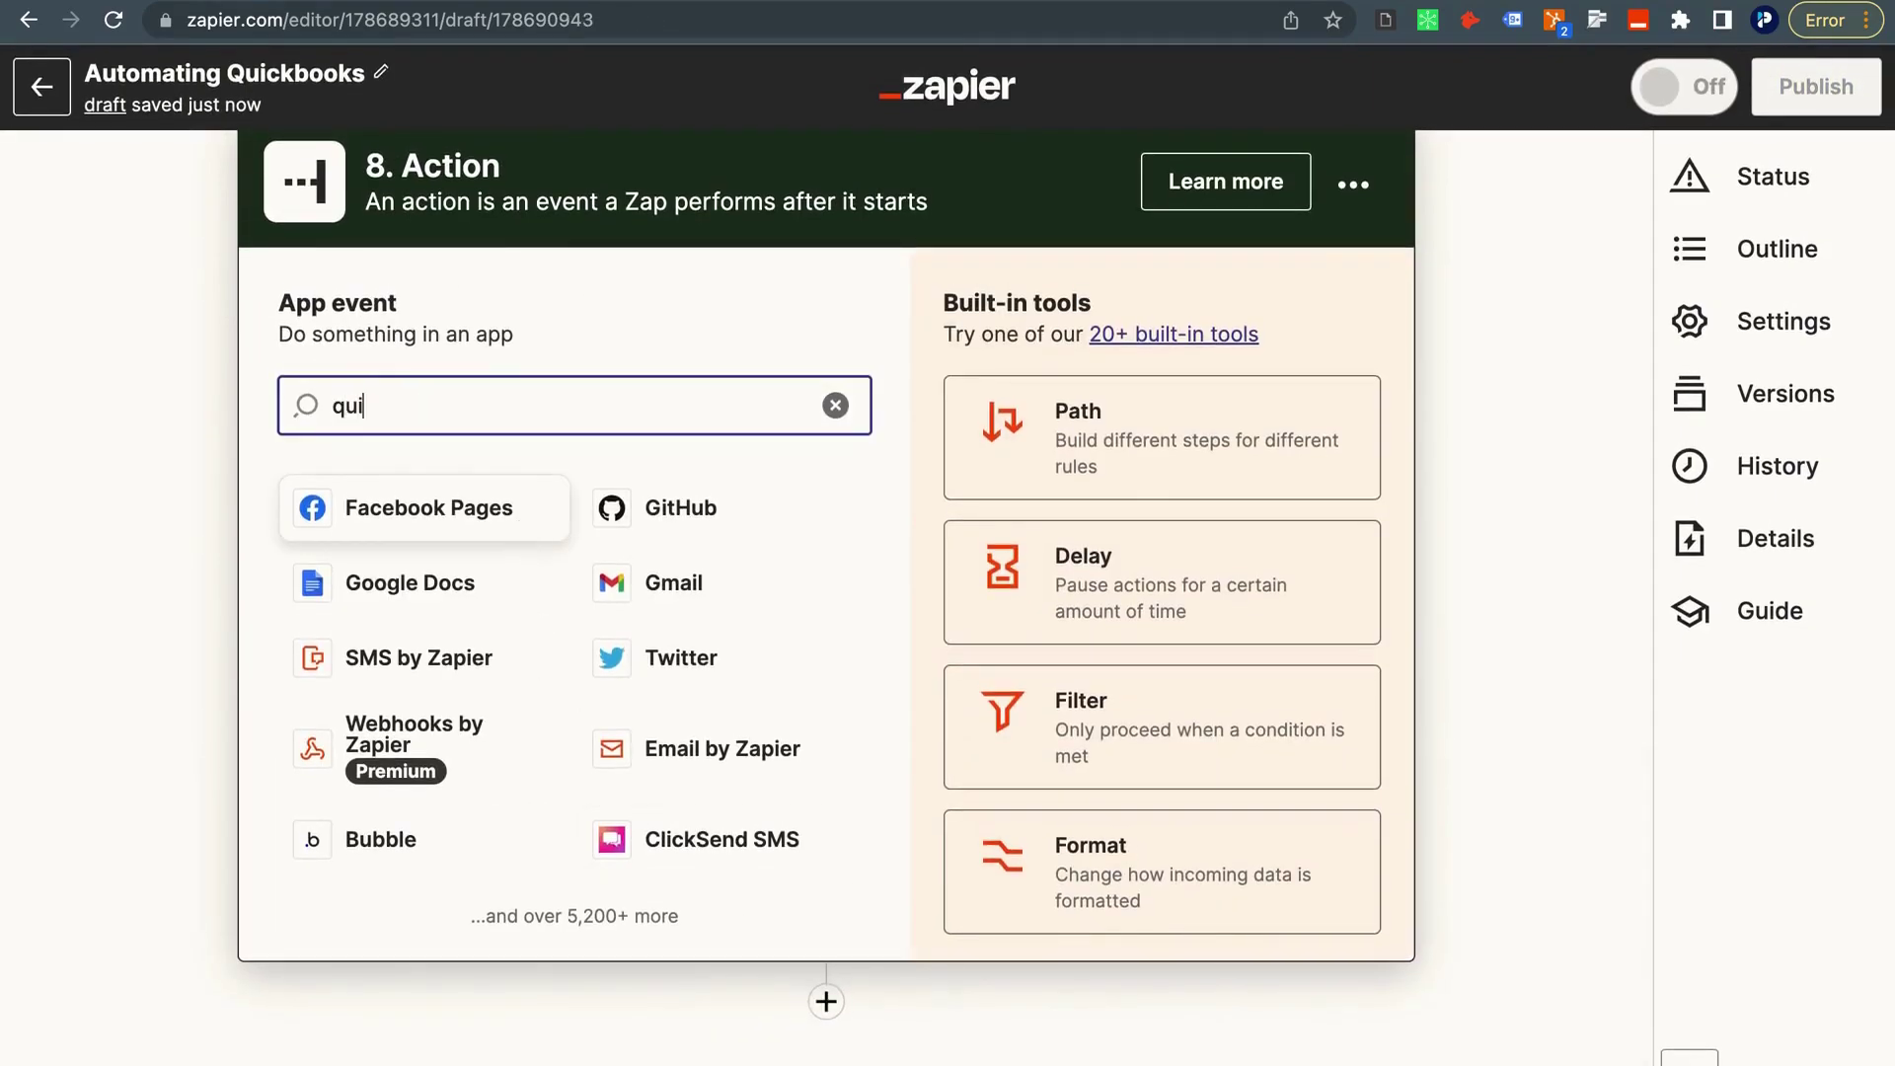
Make step 8 a QuickBooks Online Create Invoice action using the already-connected QuickBooks account.
{"action": "left_click", "coordinate": [409, 509]}
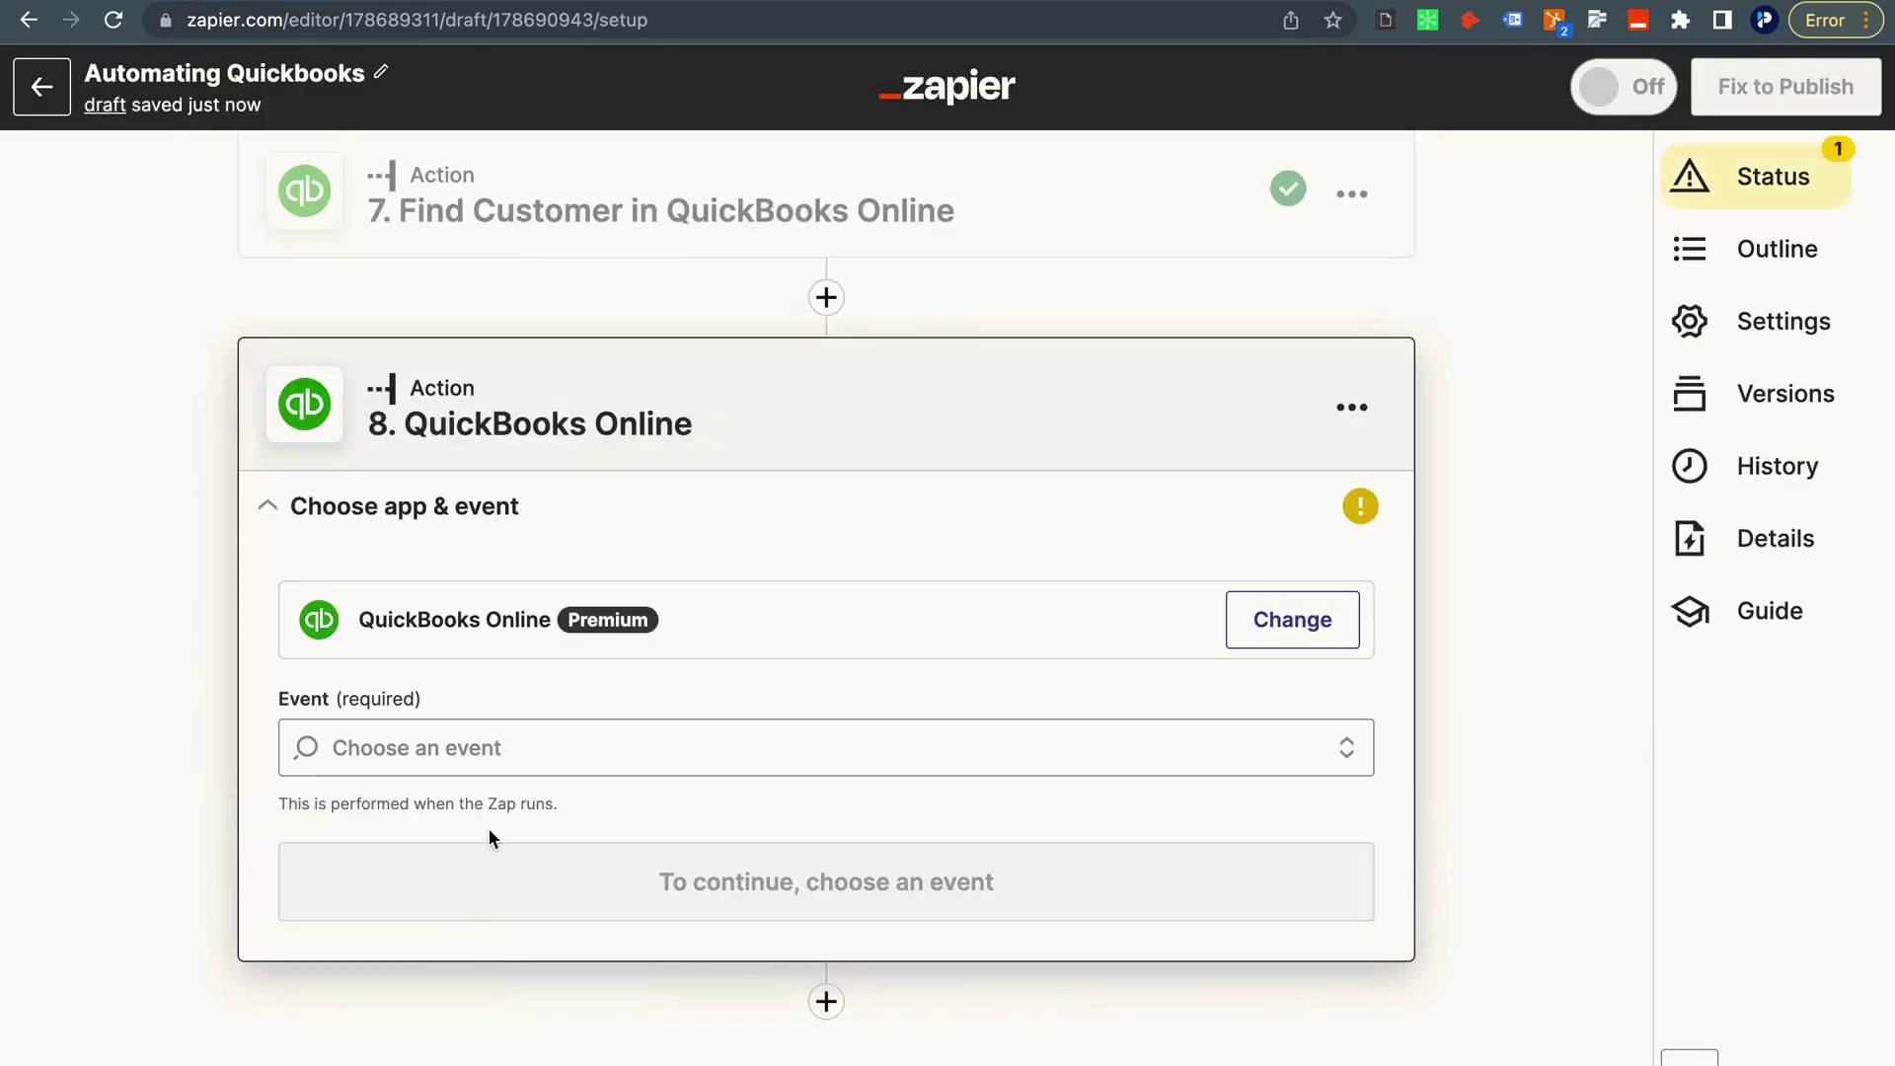
{"action": "left_click", "coordinate": [482, 742]}
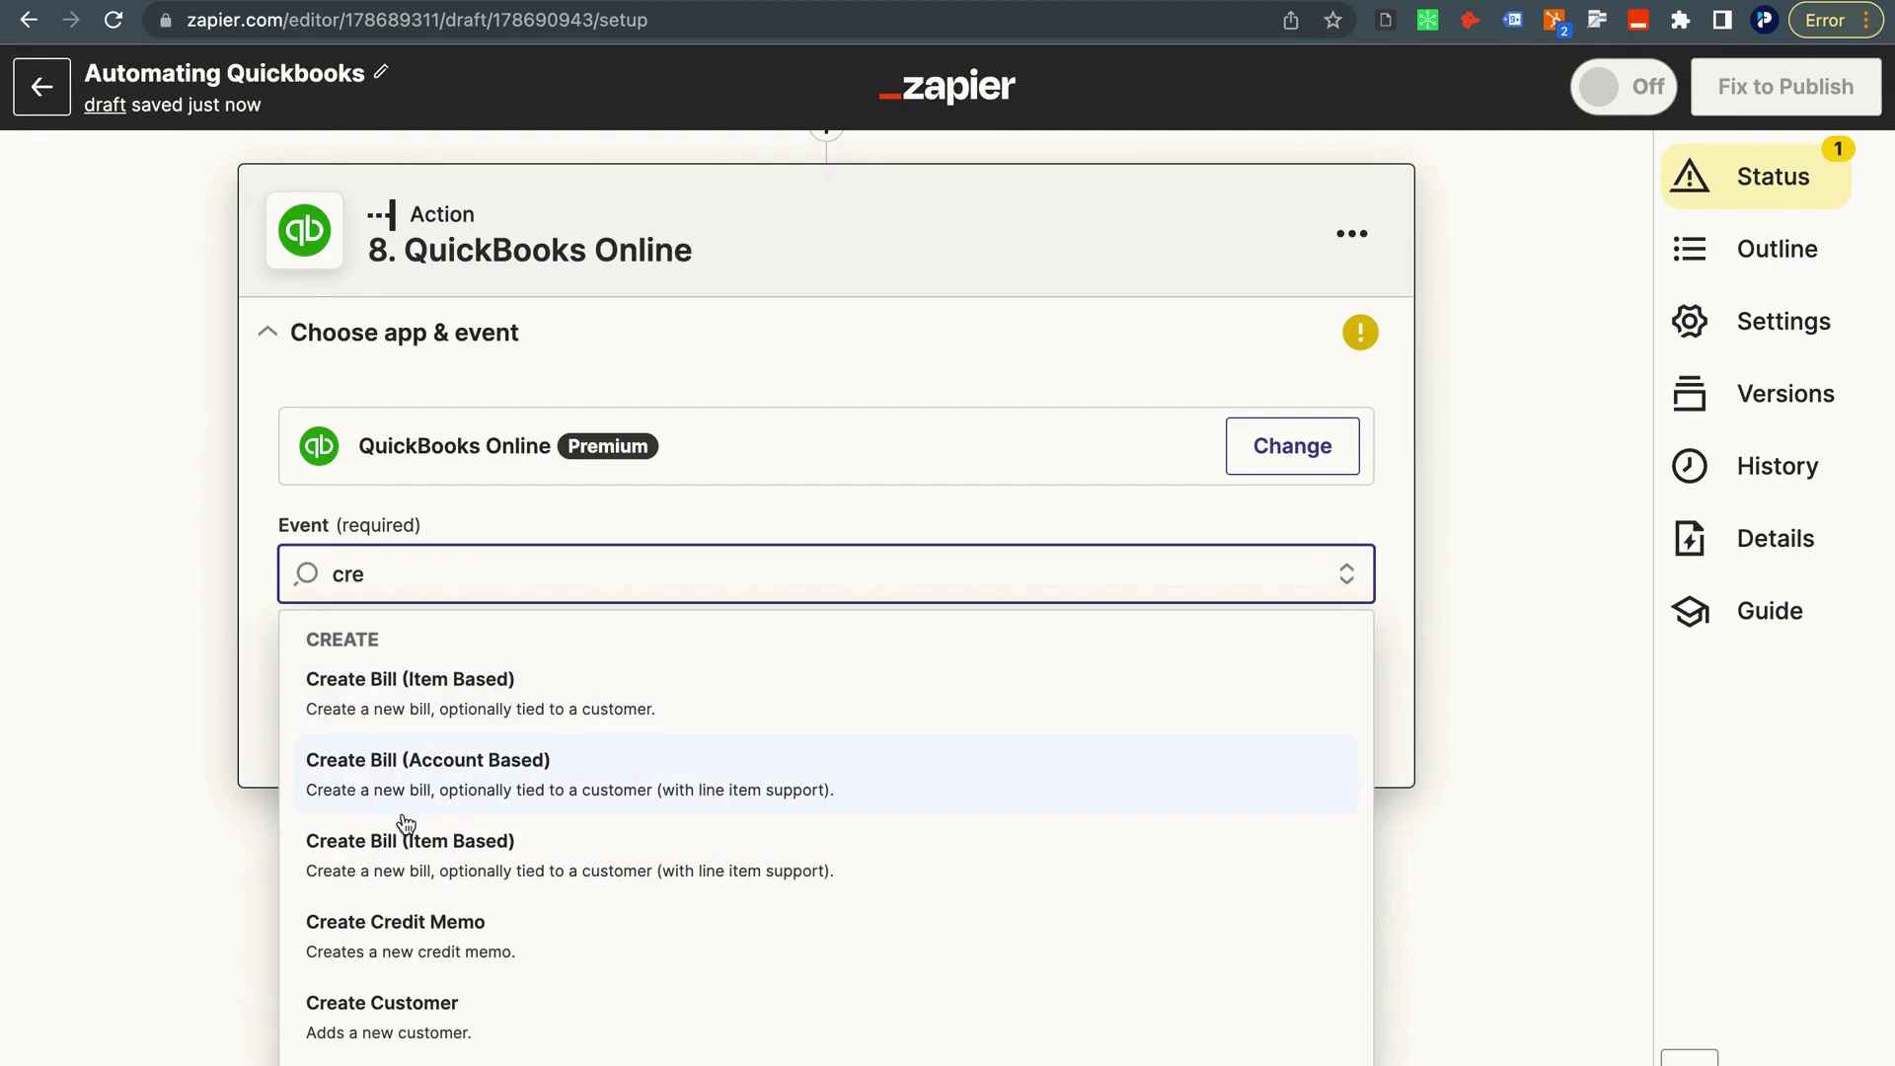
{"action": "scroll", "coordinate": [379, 1056], "scroll_direction": "down", "scroll_amount": 5}
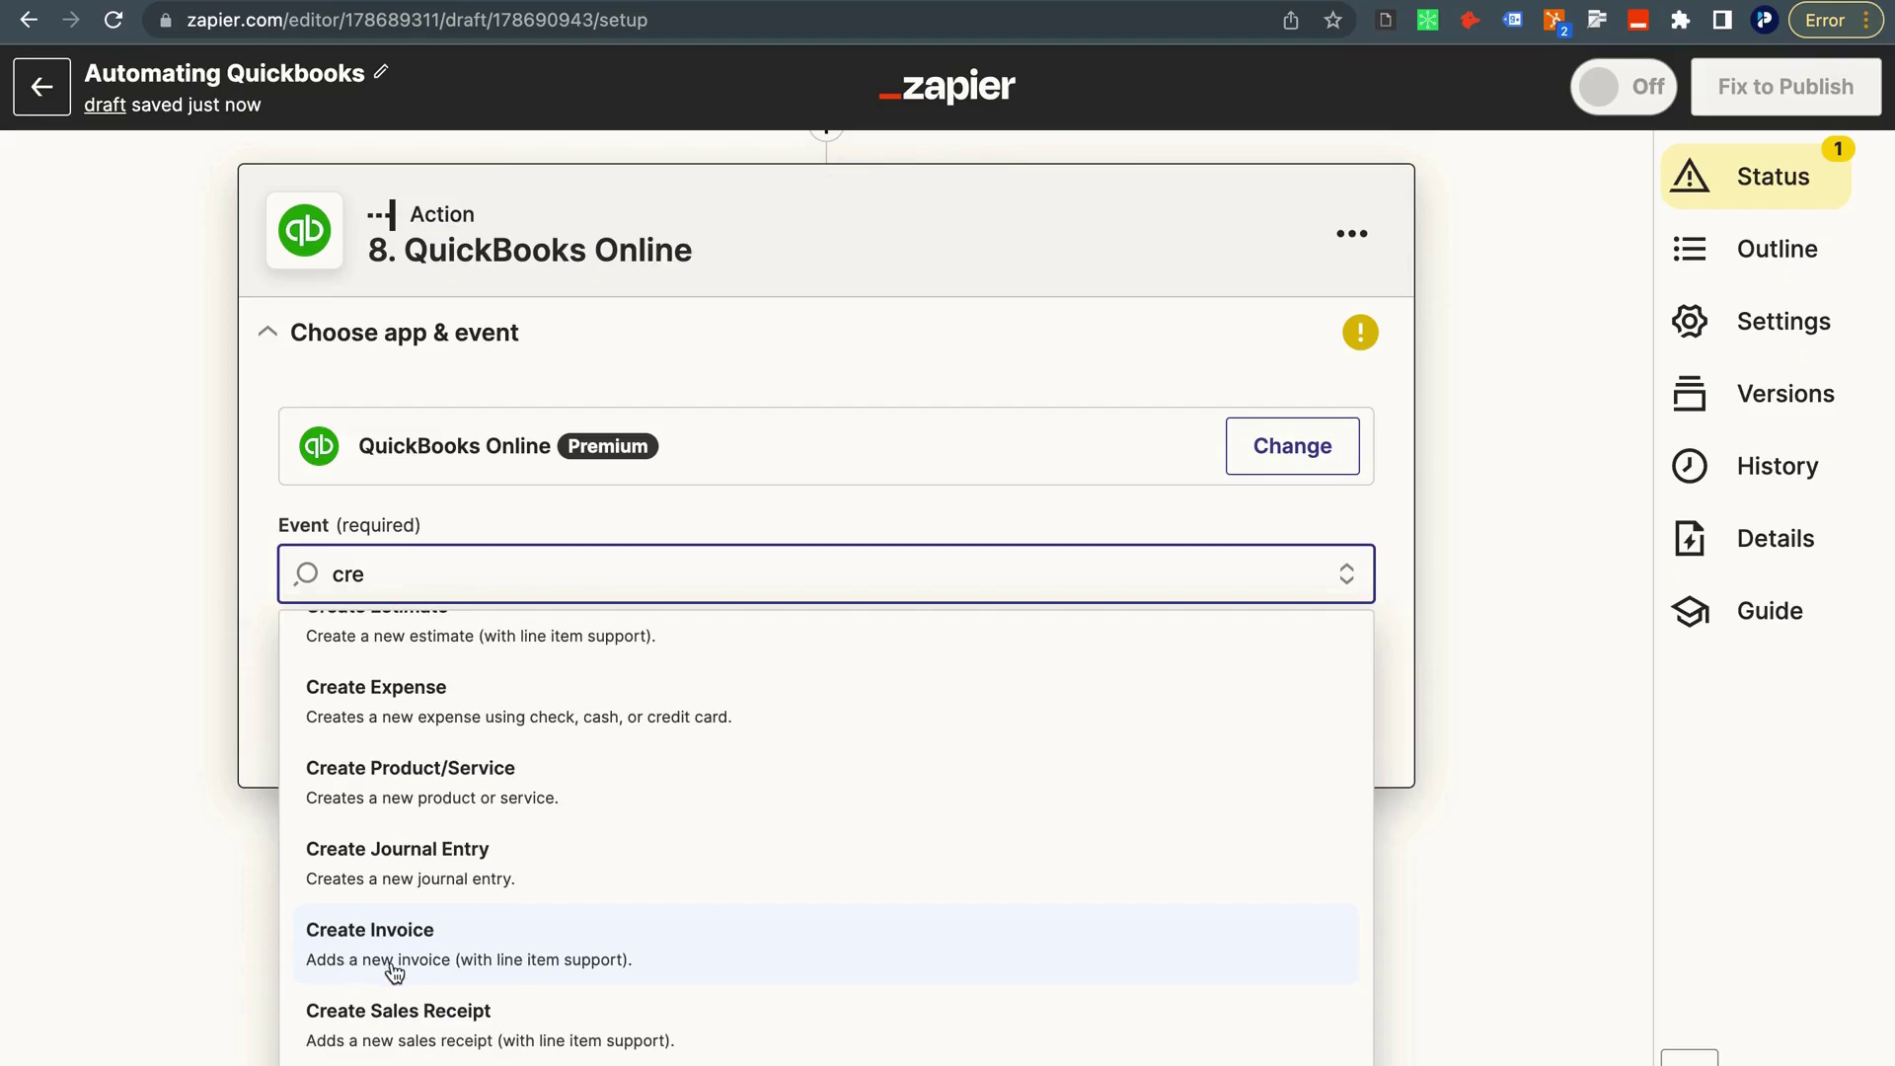
{"action": "left_click", "coordinate": [545, 948]}
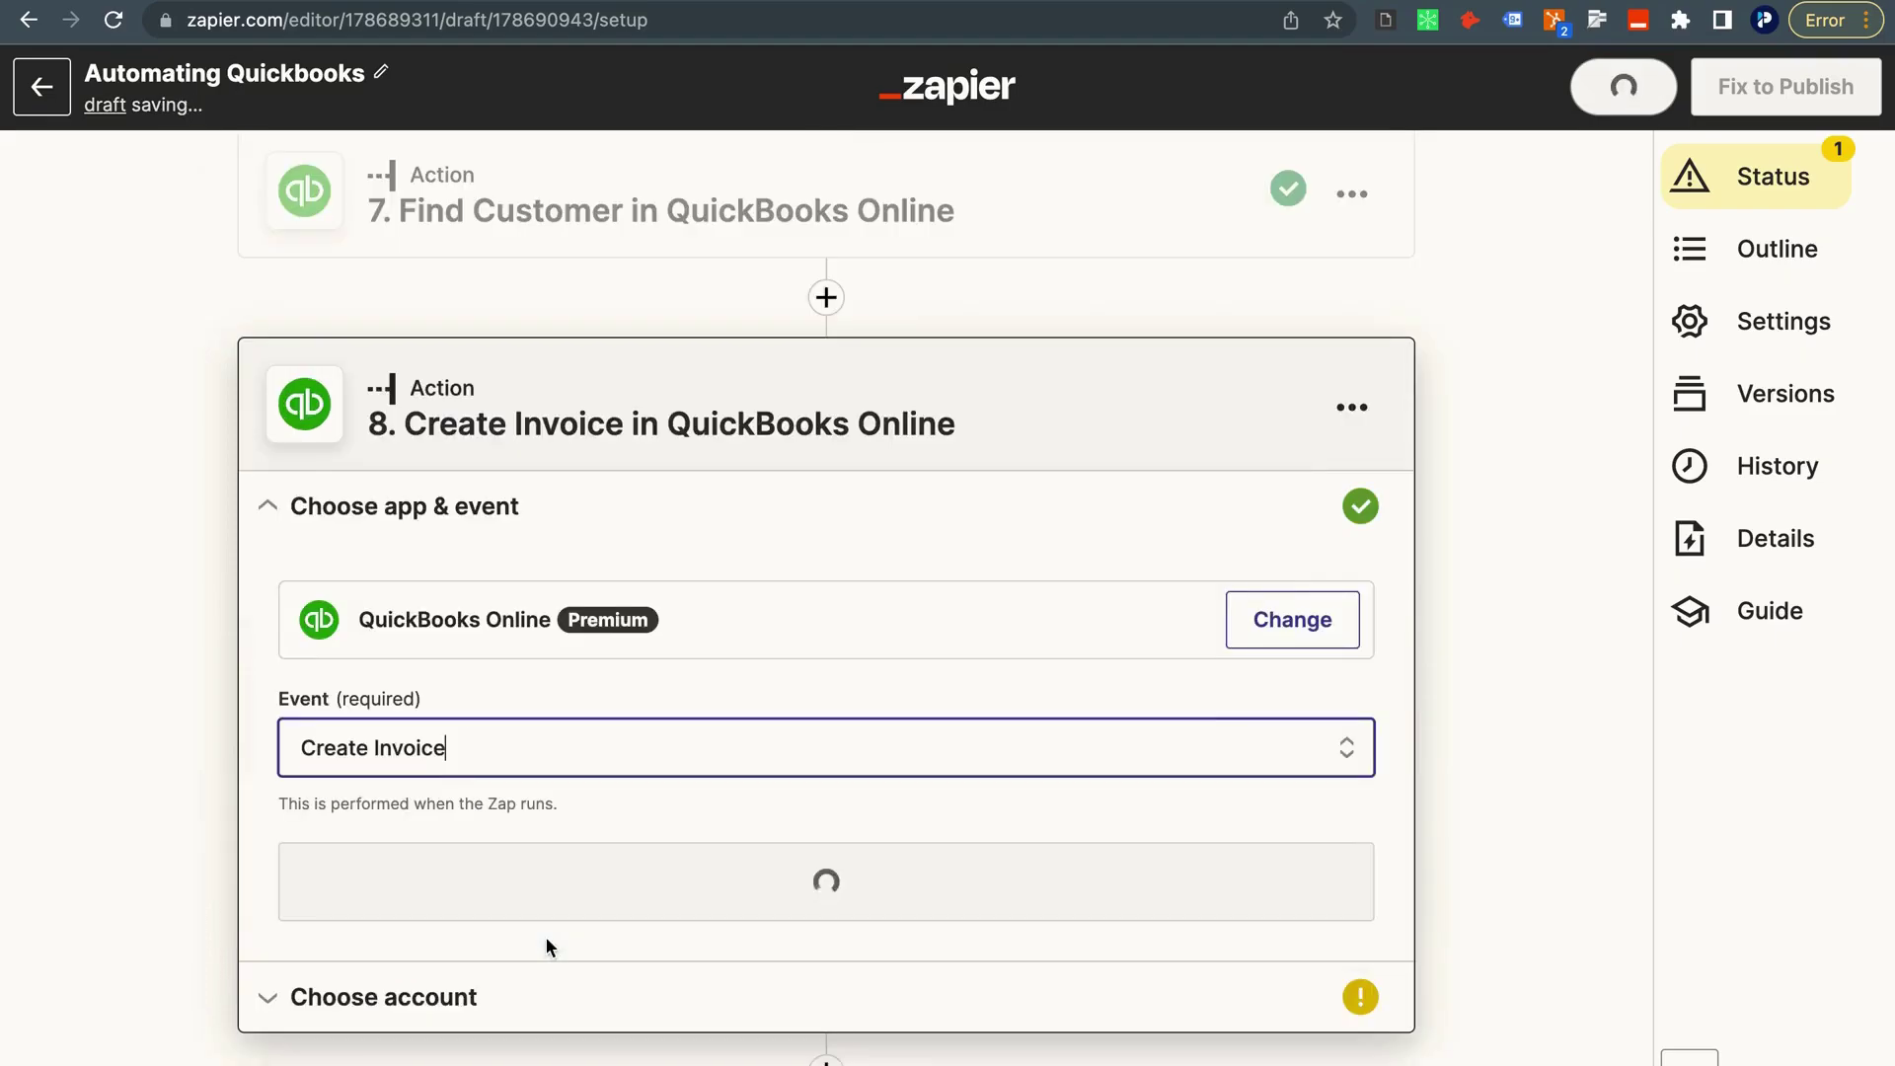
{"action": "left_click", "coordinate": [427, 872]}
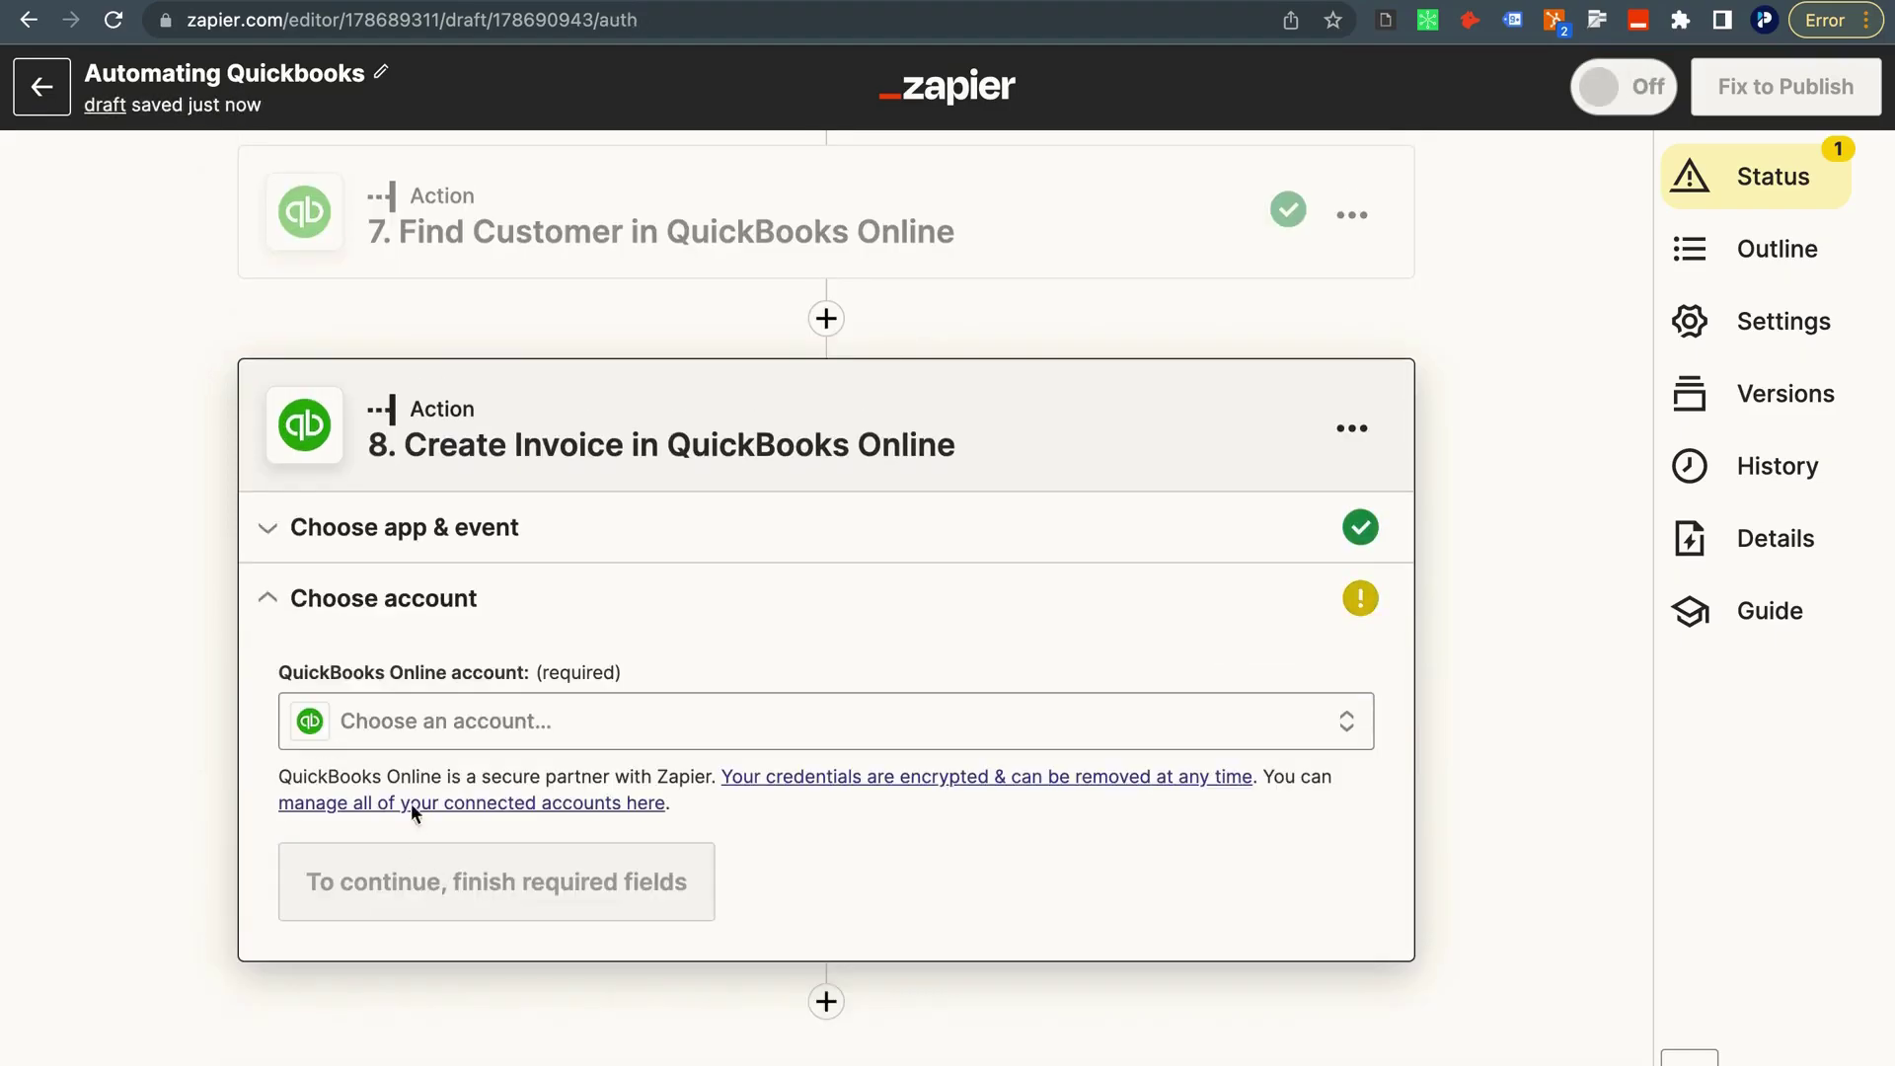
{"action": "left_click", "coordinate": [415, 718]}
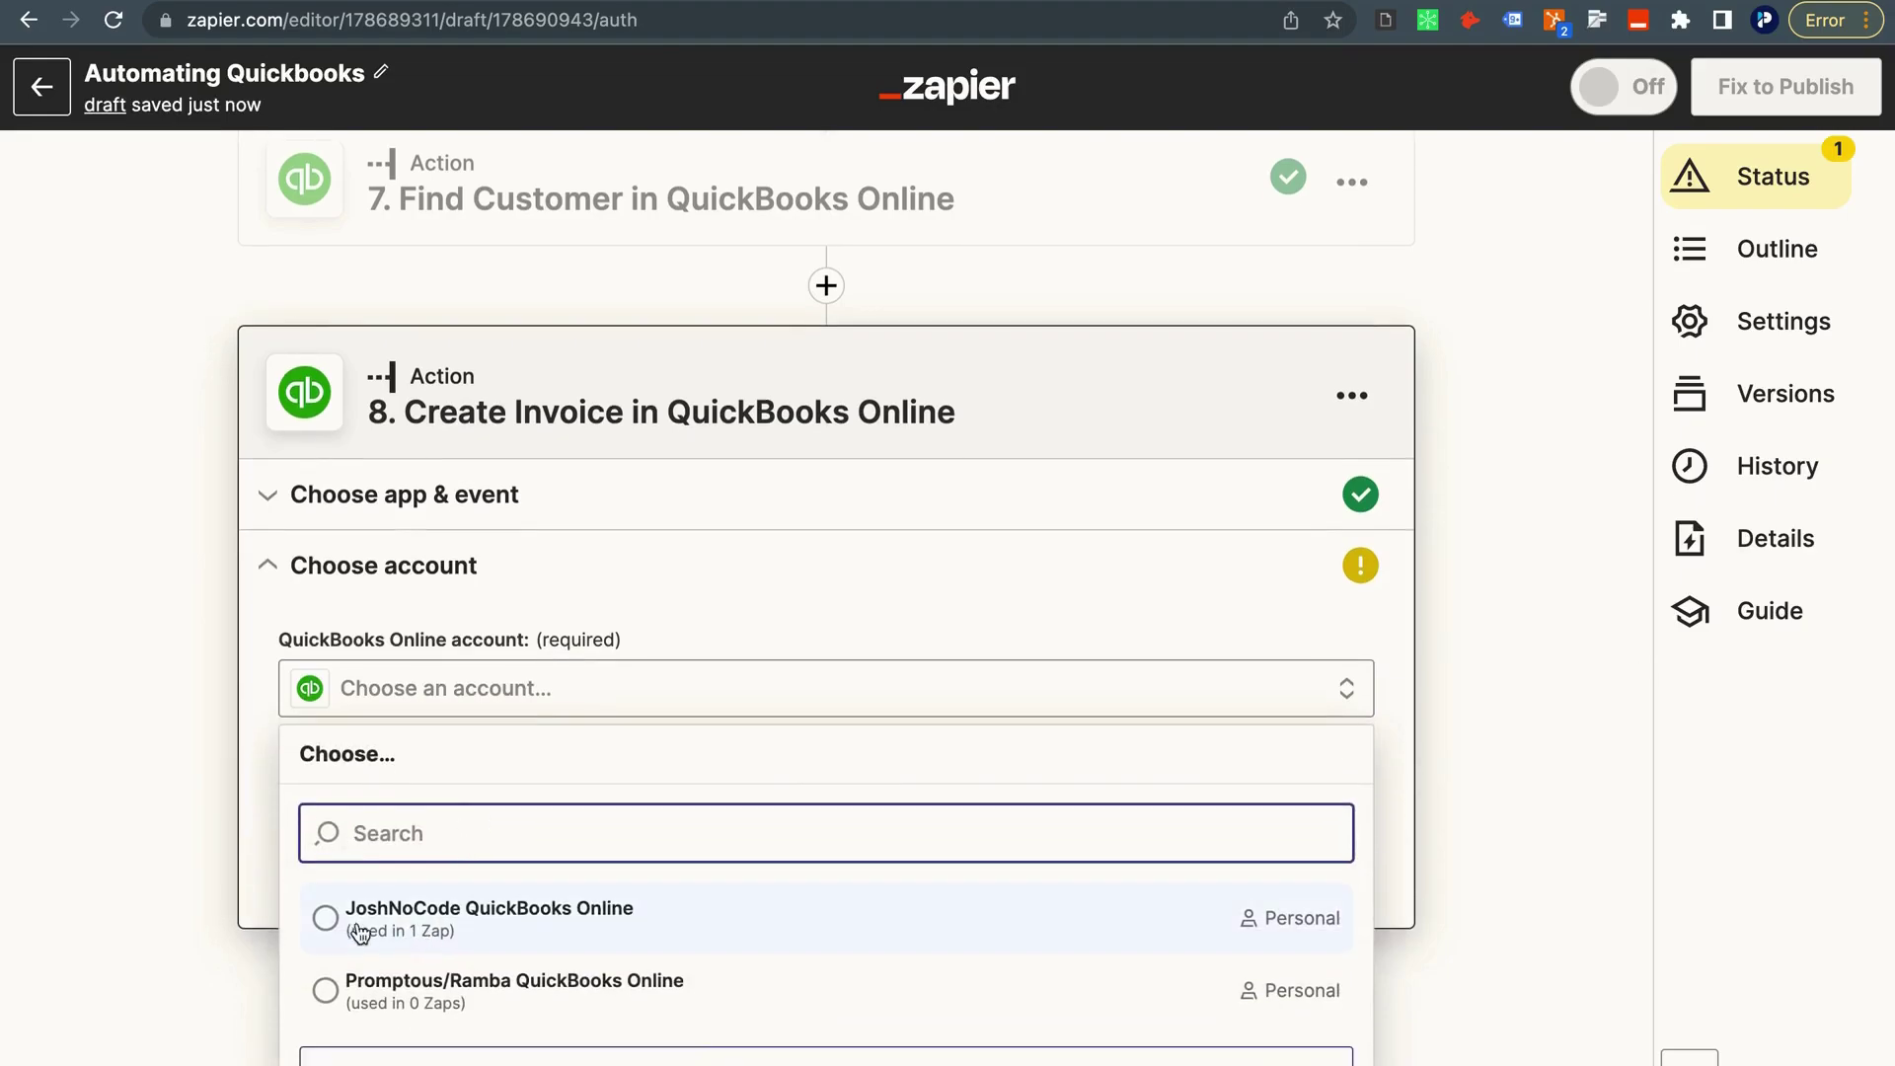
{"action": "left_click", "coordinate": [452, 922]}
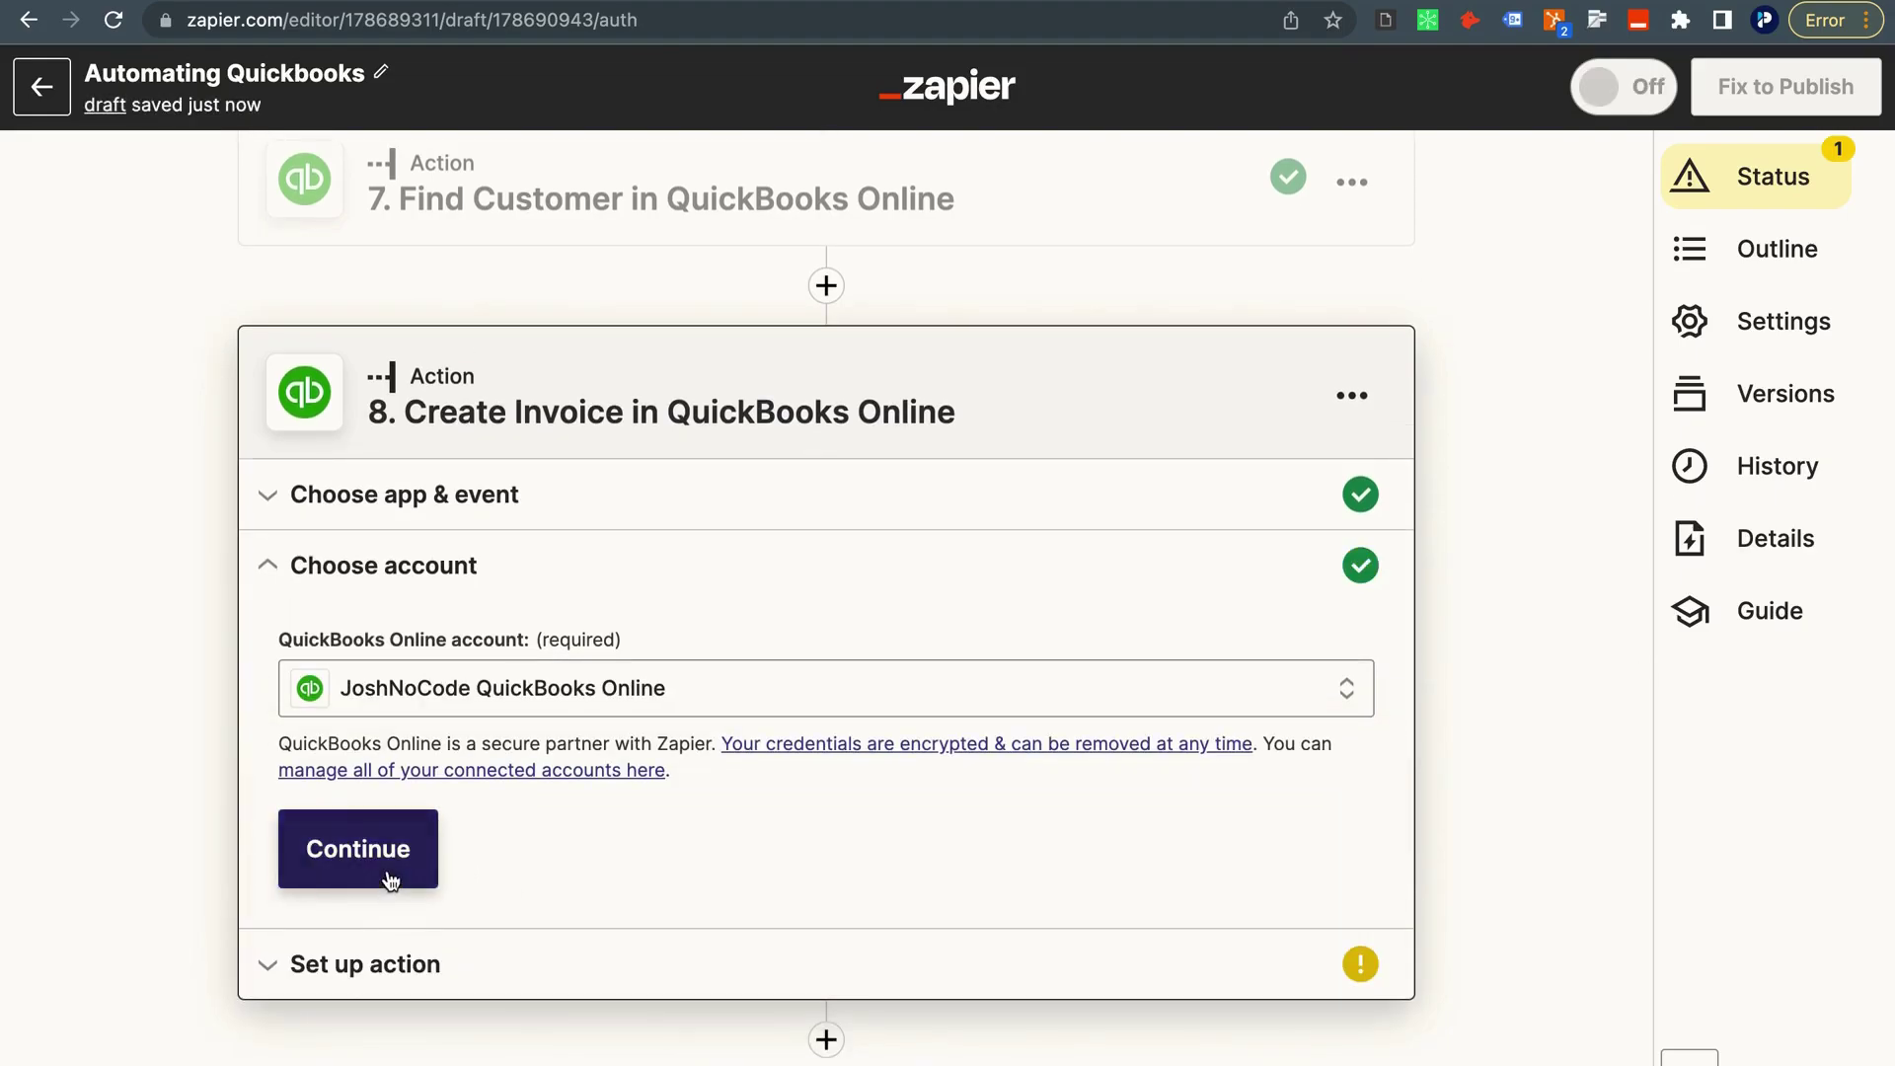
{"action": "left_click", "coordinate": [389, 875]}
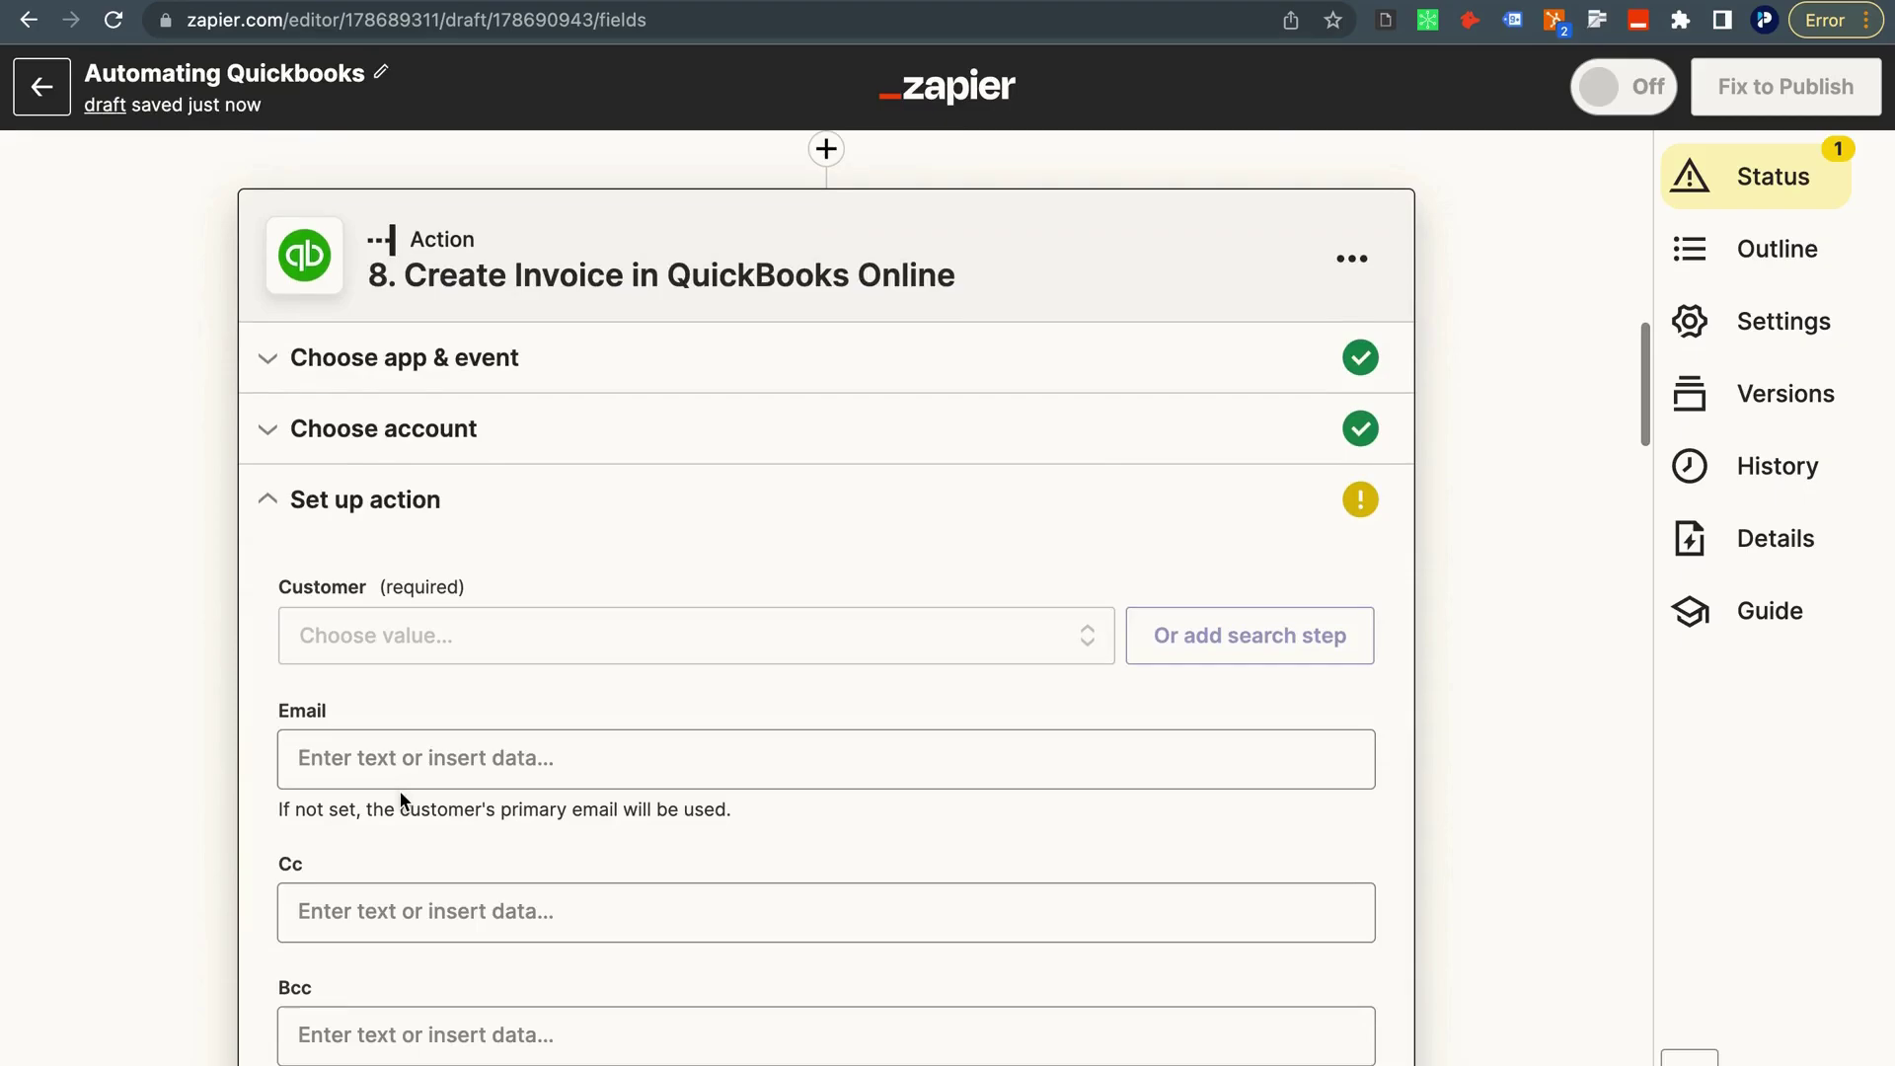
Set the invoice Customer to '7. ID' from the Find Customer in QuickBooks Online step.
{"action": "left_click", "coordinate": [402, 643]}
{"action": "left_click", "coordinate": [498, 721]}
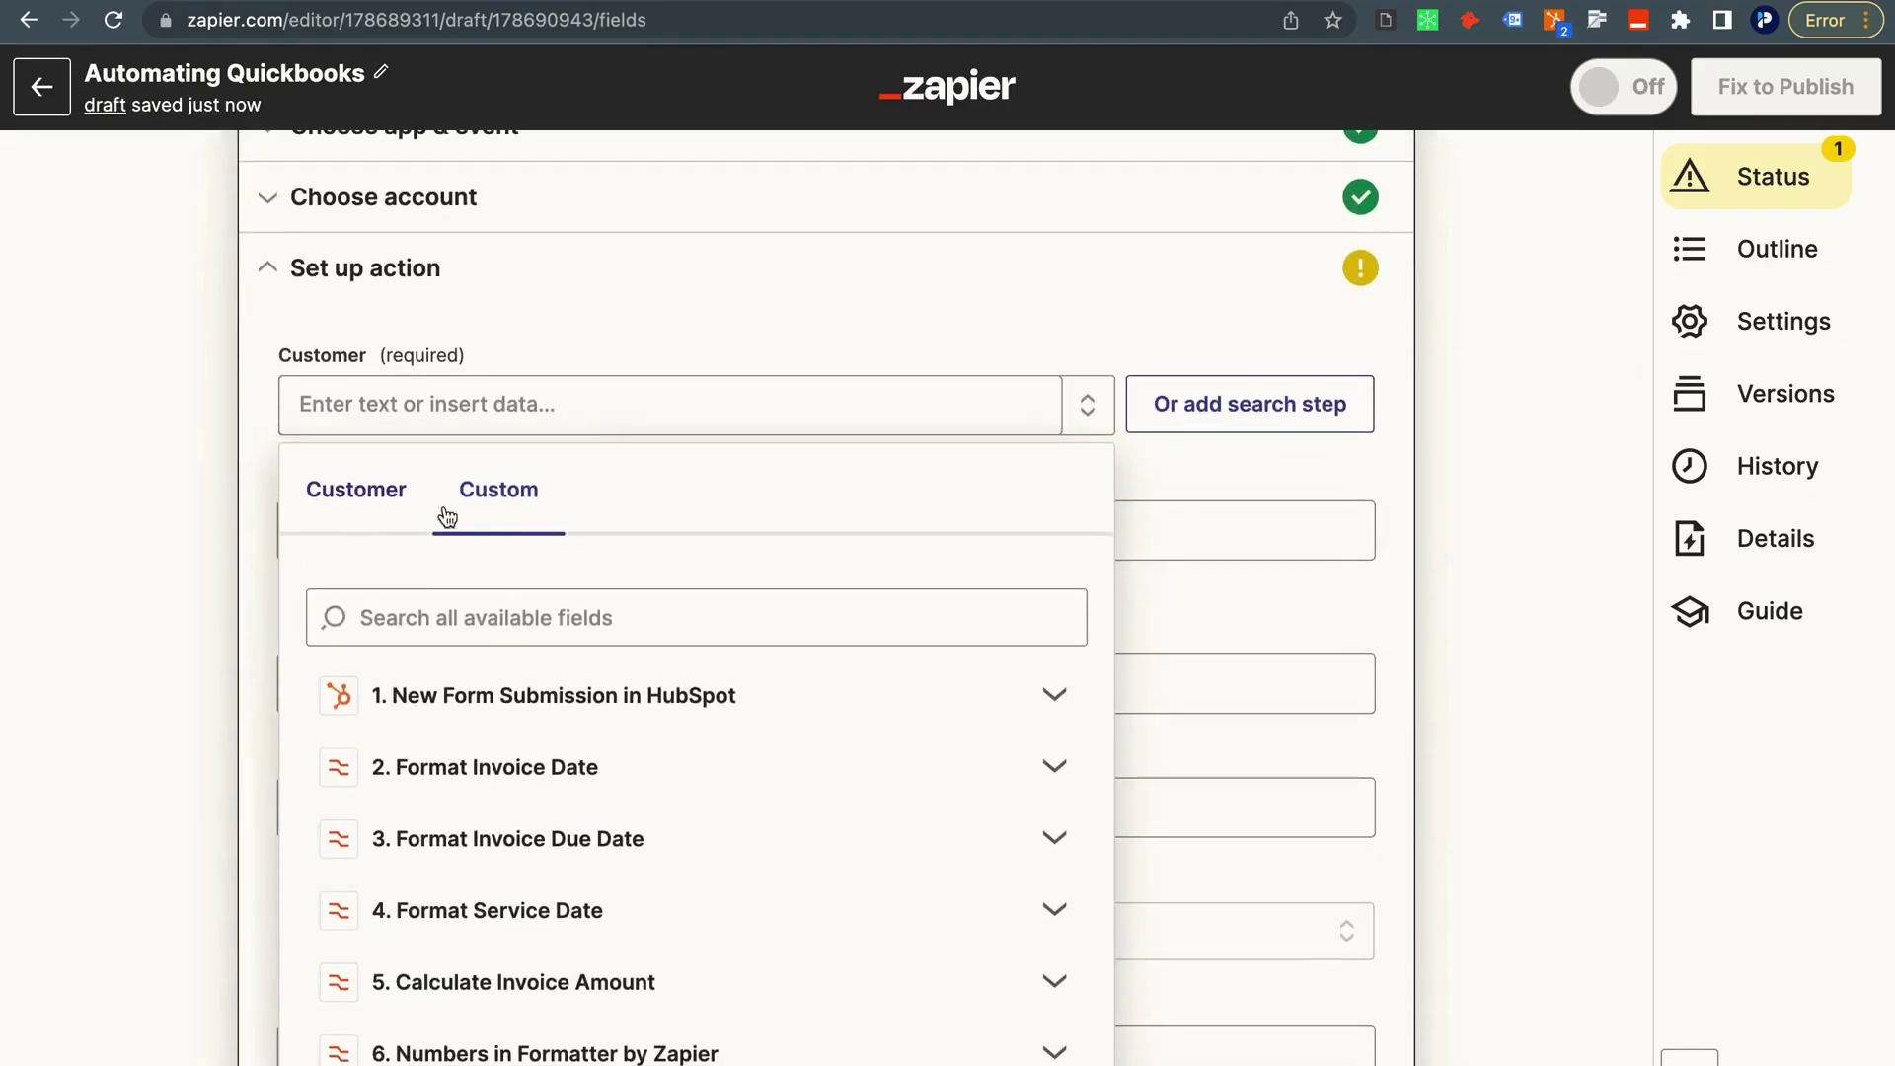
{"action": "scroll", "coordinate": [503, 701], "scroll_direction": "down", "scroll_amount": 3}
{"action": "scroll", "coordinate": [410, 770], "scroll_direction": "up", "scroll_amount": 1}
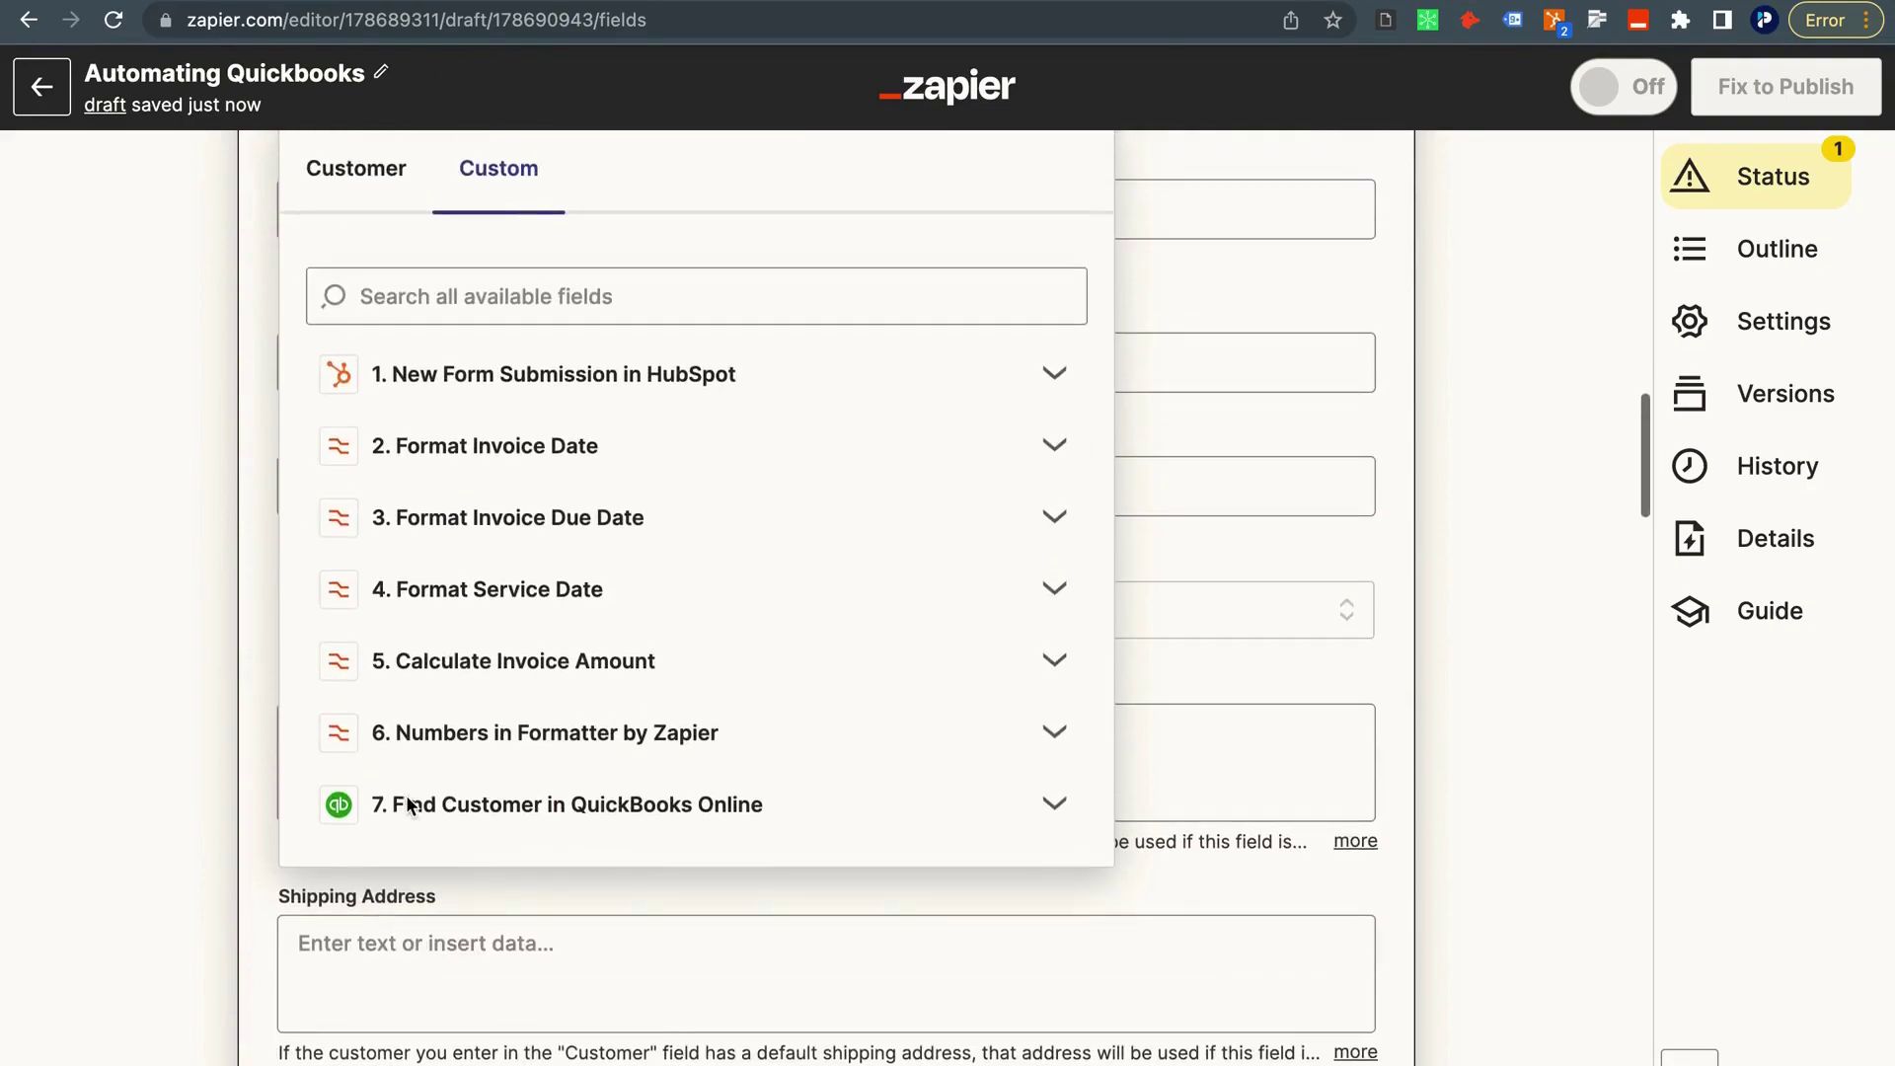
{"action": "left_click", "coordinate": [425, 807]}
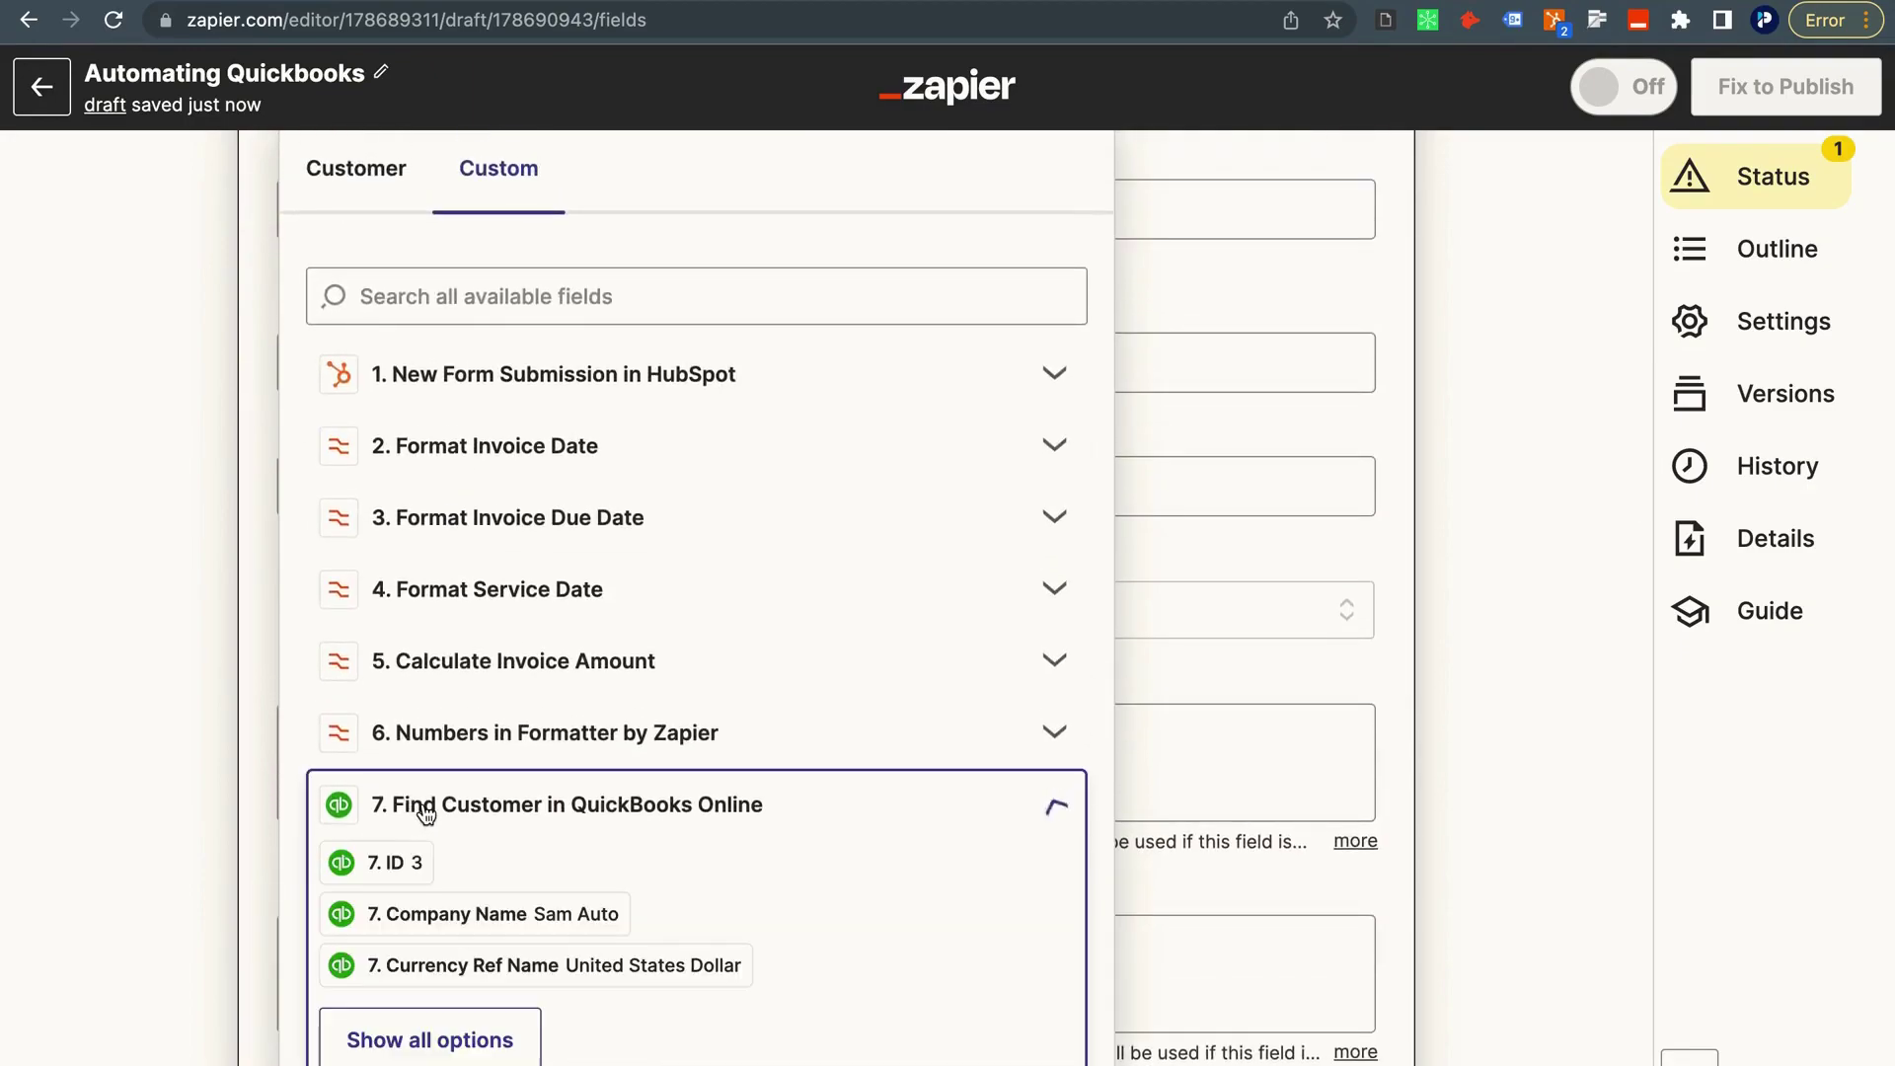
{"action": "scroll", "coordinate": [414, 829], "scroll_direction": "down", "scroll_amount": 1}
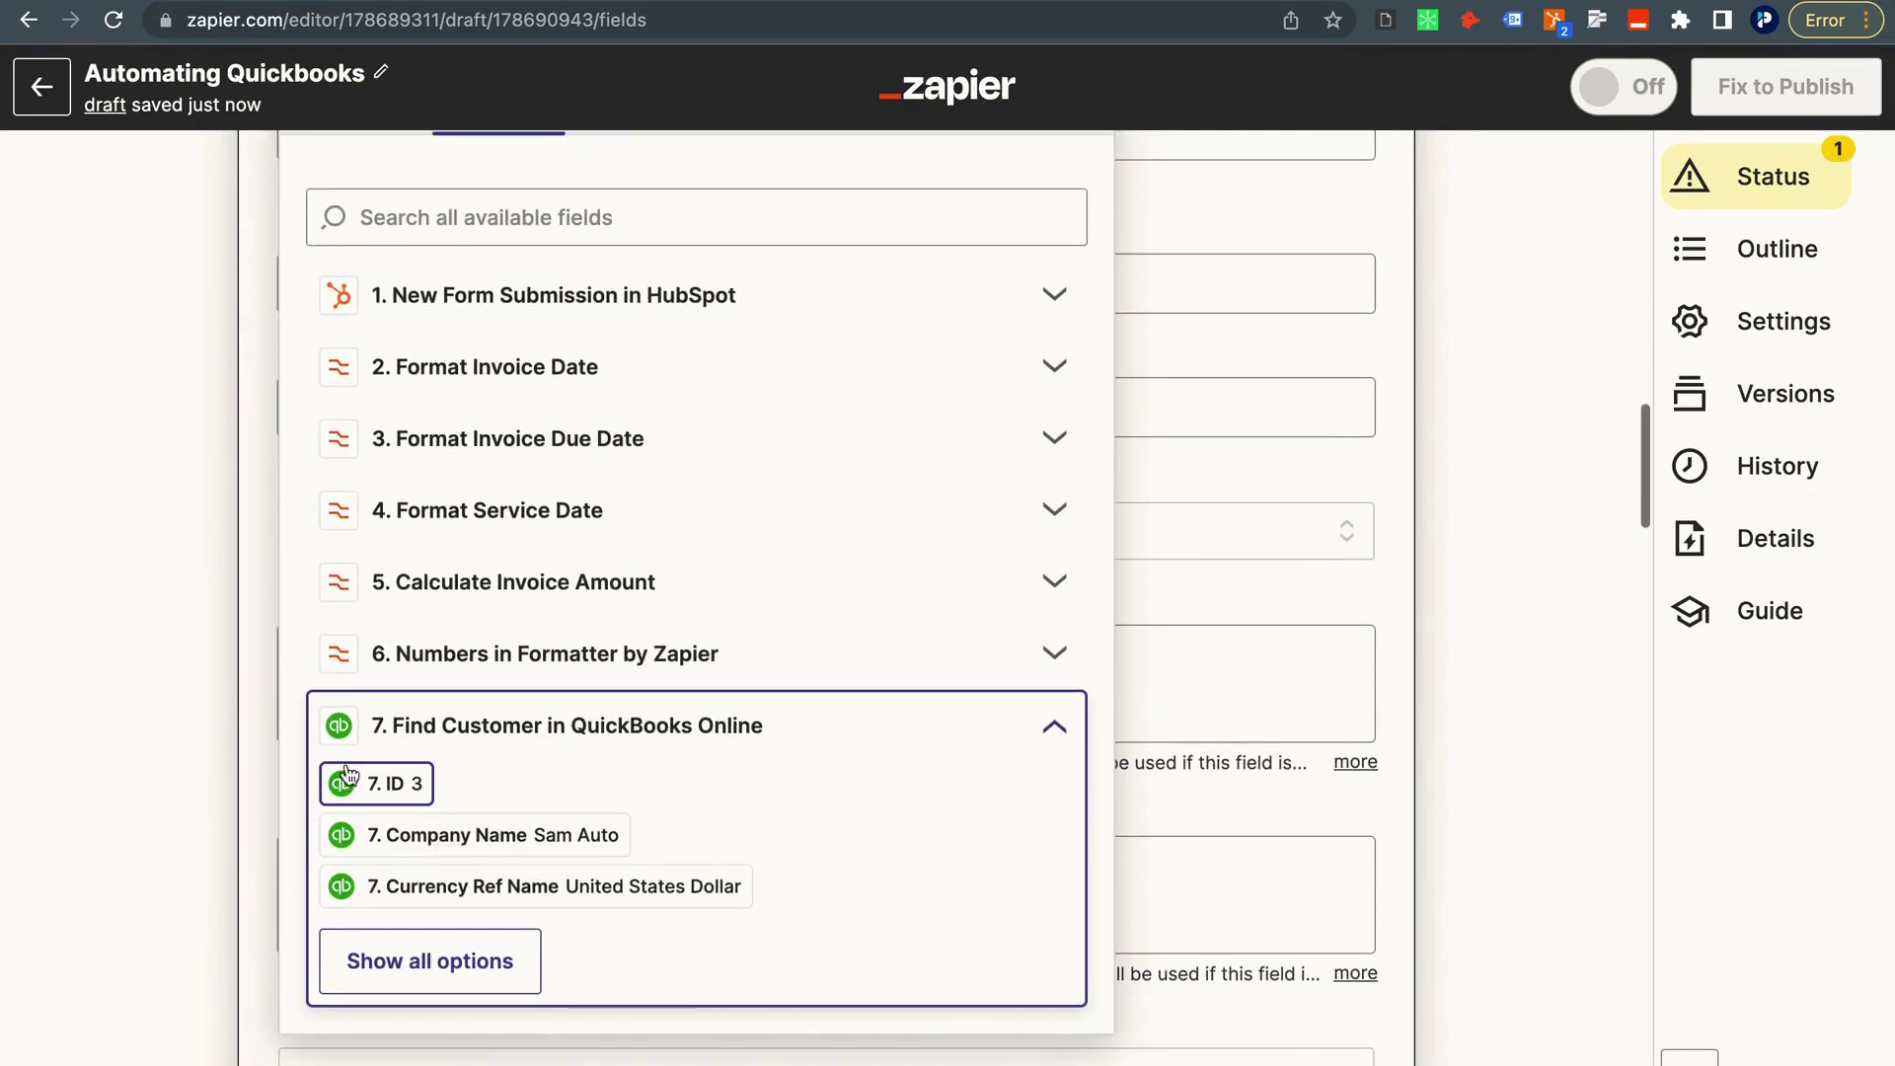
{"action": "left_click", "coordinate": [420, 790]}
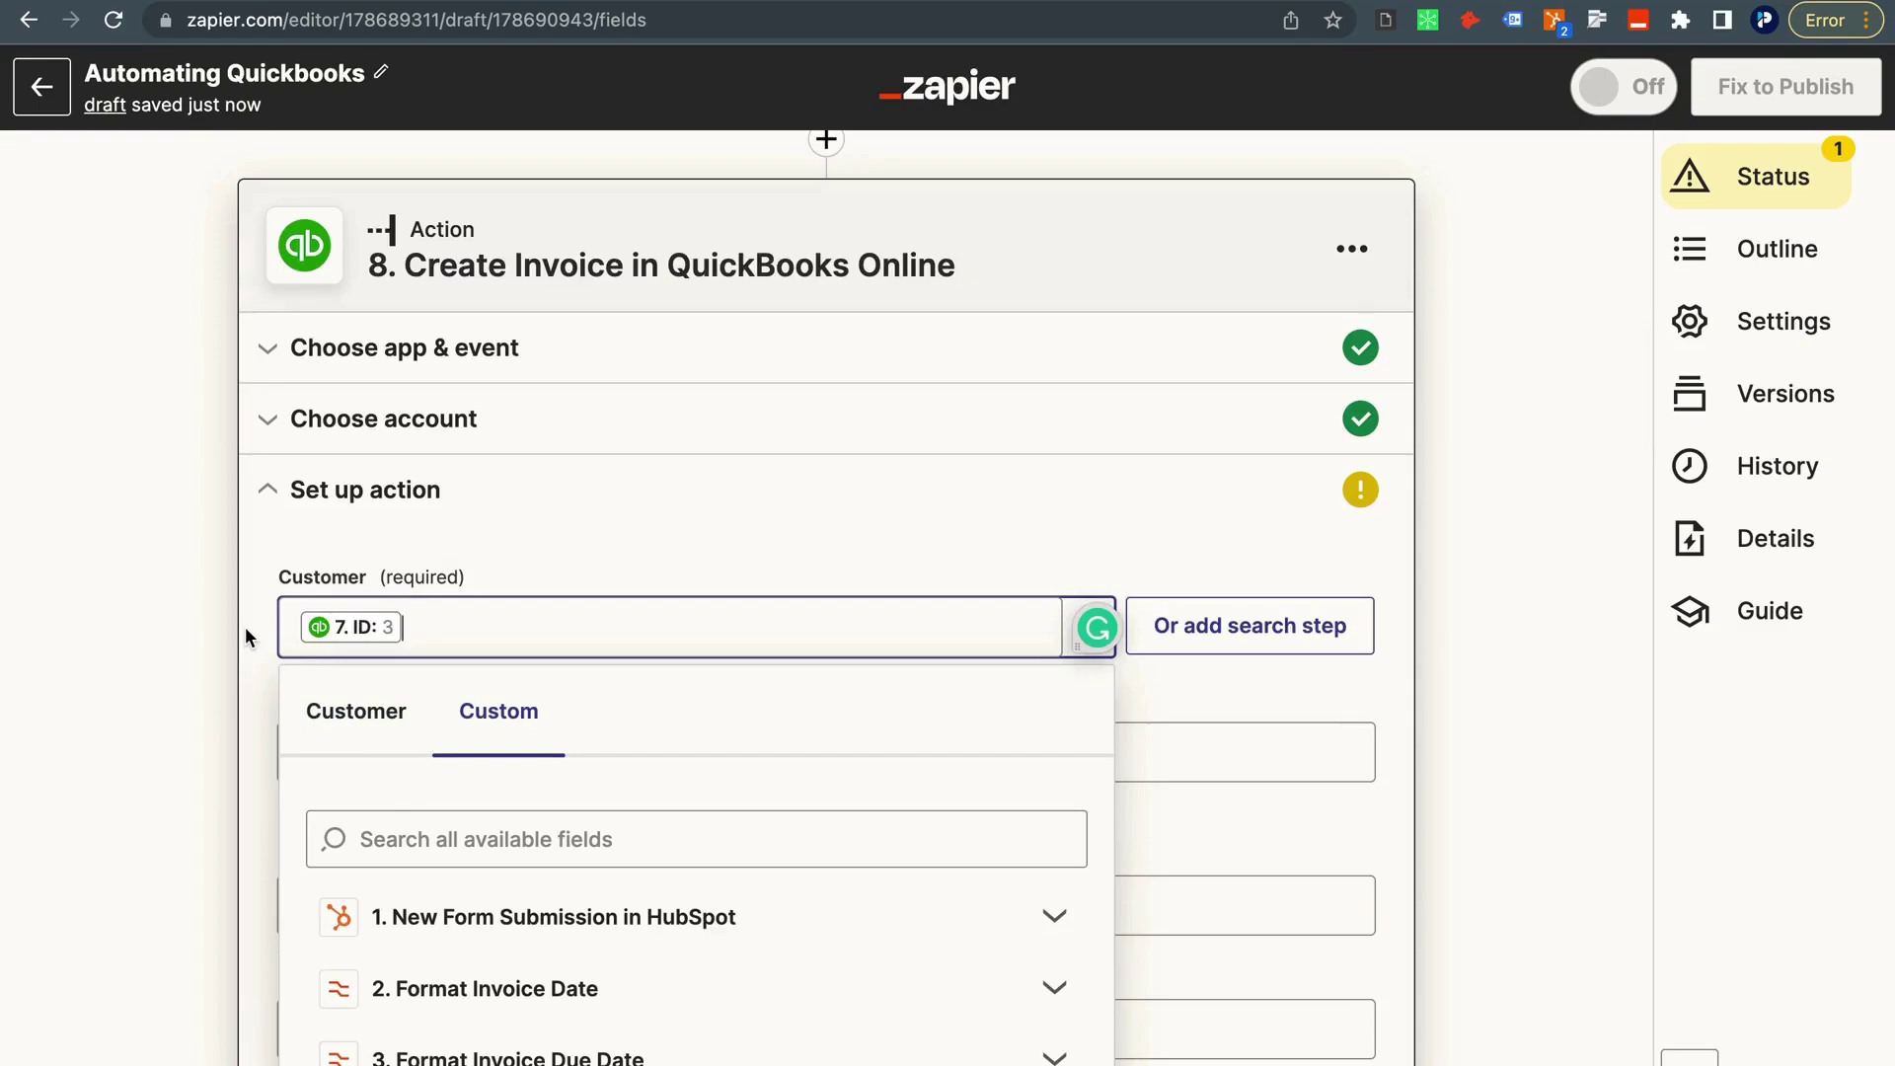
{"action": "left_click", "coordinate": [217, 585]}
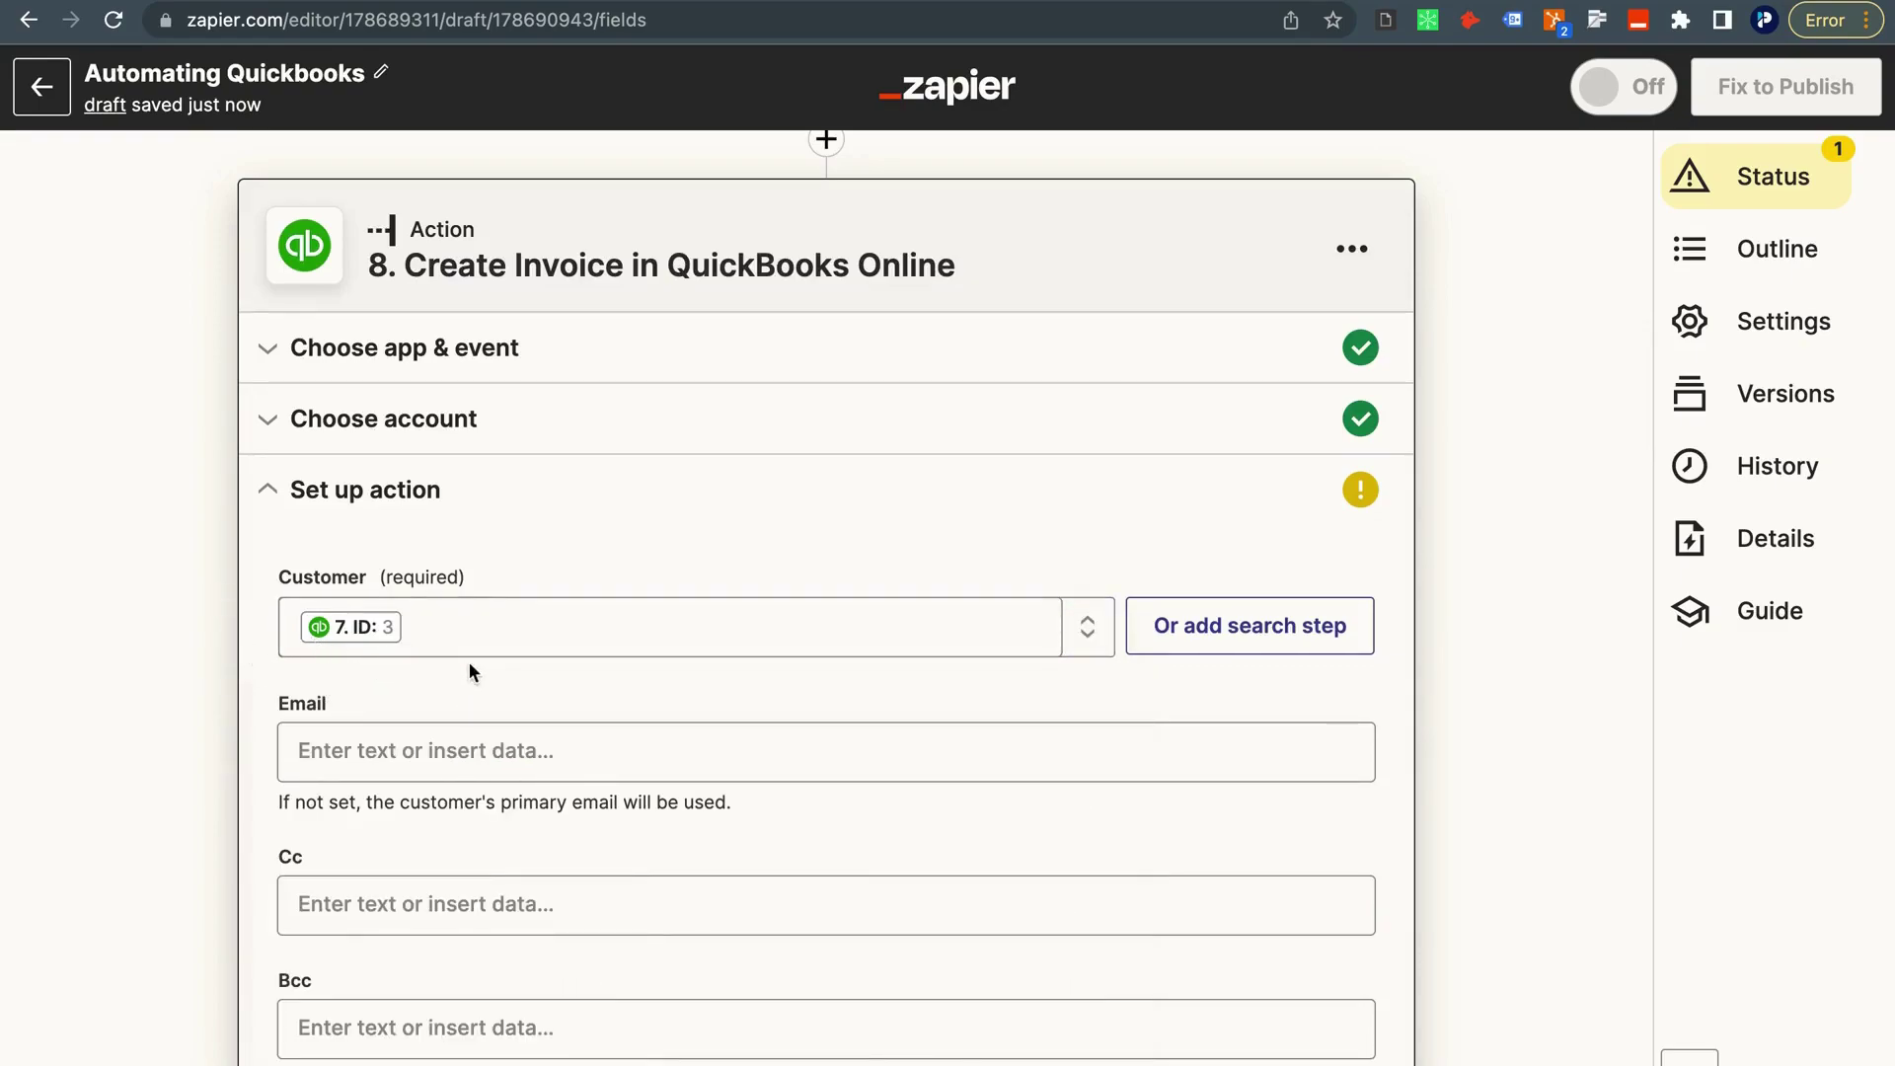
{"action": "scroll", "coordinate": [471, 642], "scroll_direction": "up", "scroll_amount": 1}
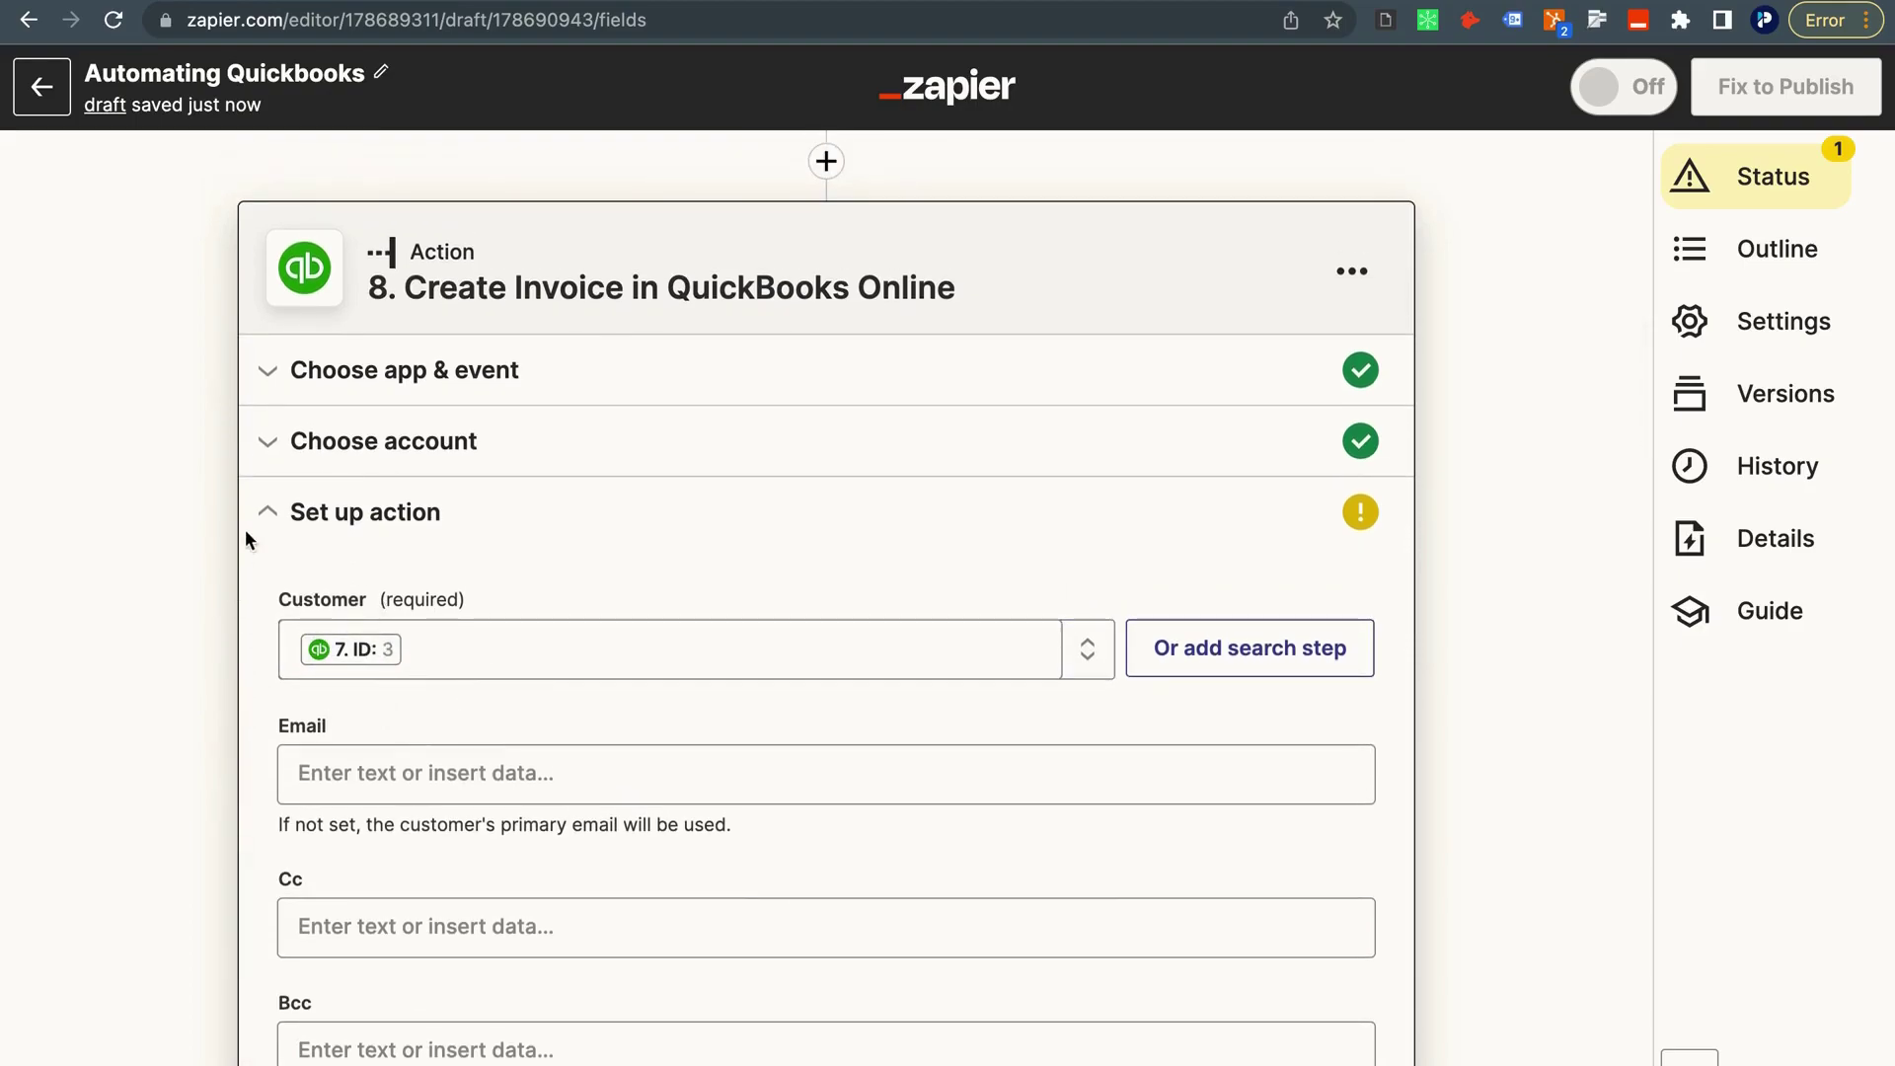
{"action": "scroll", "coordinate": [249, 523], "scroll_direction": "up", "scroll_amount": 3}
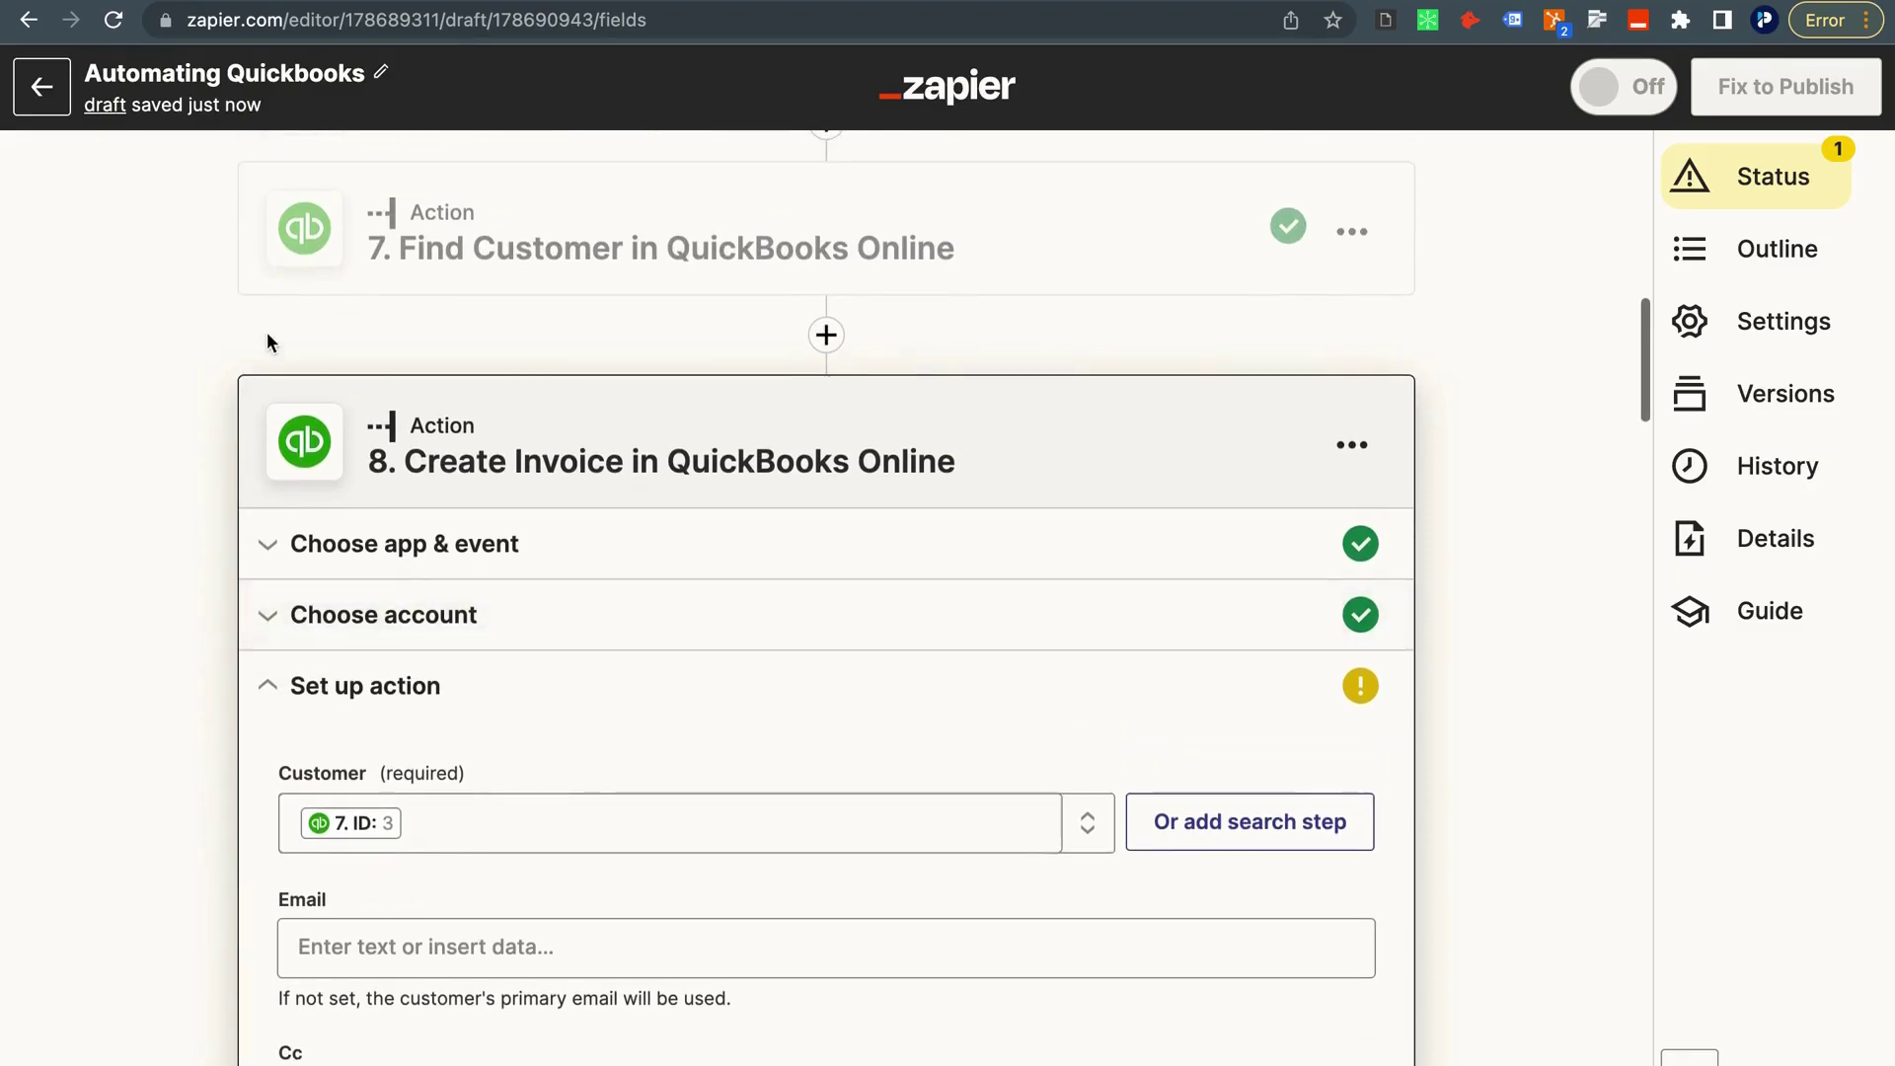
{"action": "scroll", "coordinate": [257, 365], "scroll_direction": "up", "scroll_amount": 4}
{"action": "scroll", "coordinate": [274, 553], "scroll_direction": "down", "scroll_amount": 5}
{"action": "scroll", "coordinate": [275, 545], "scroll_direction": "down", "scroll_amount": 2}
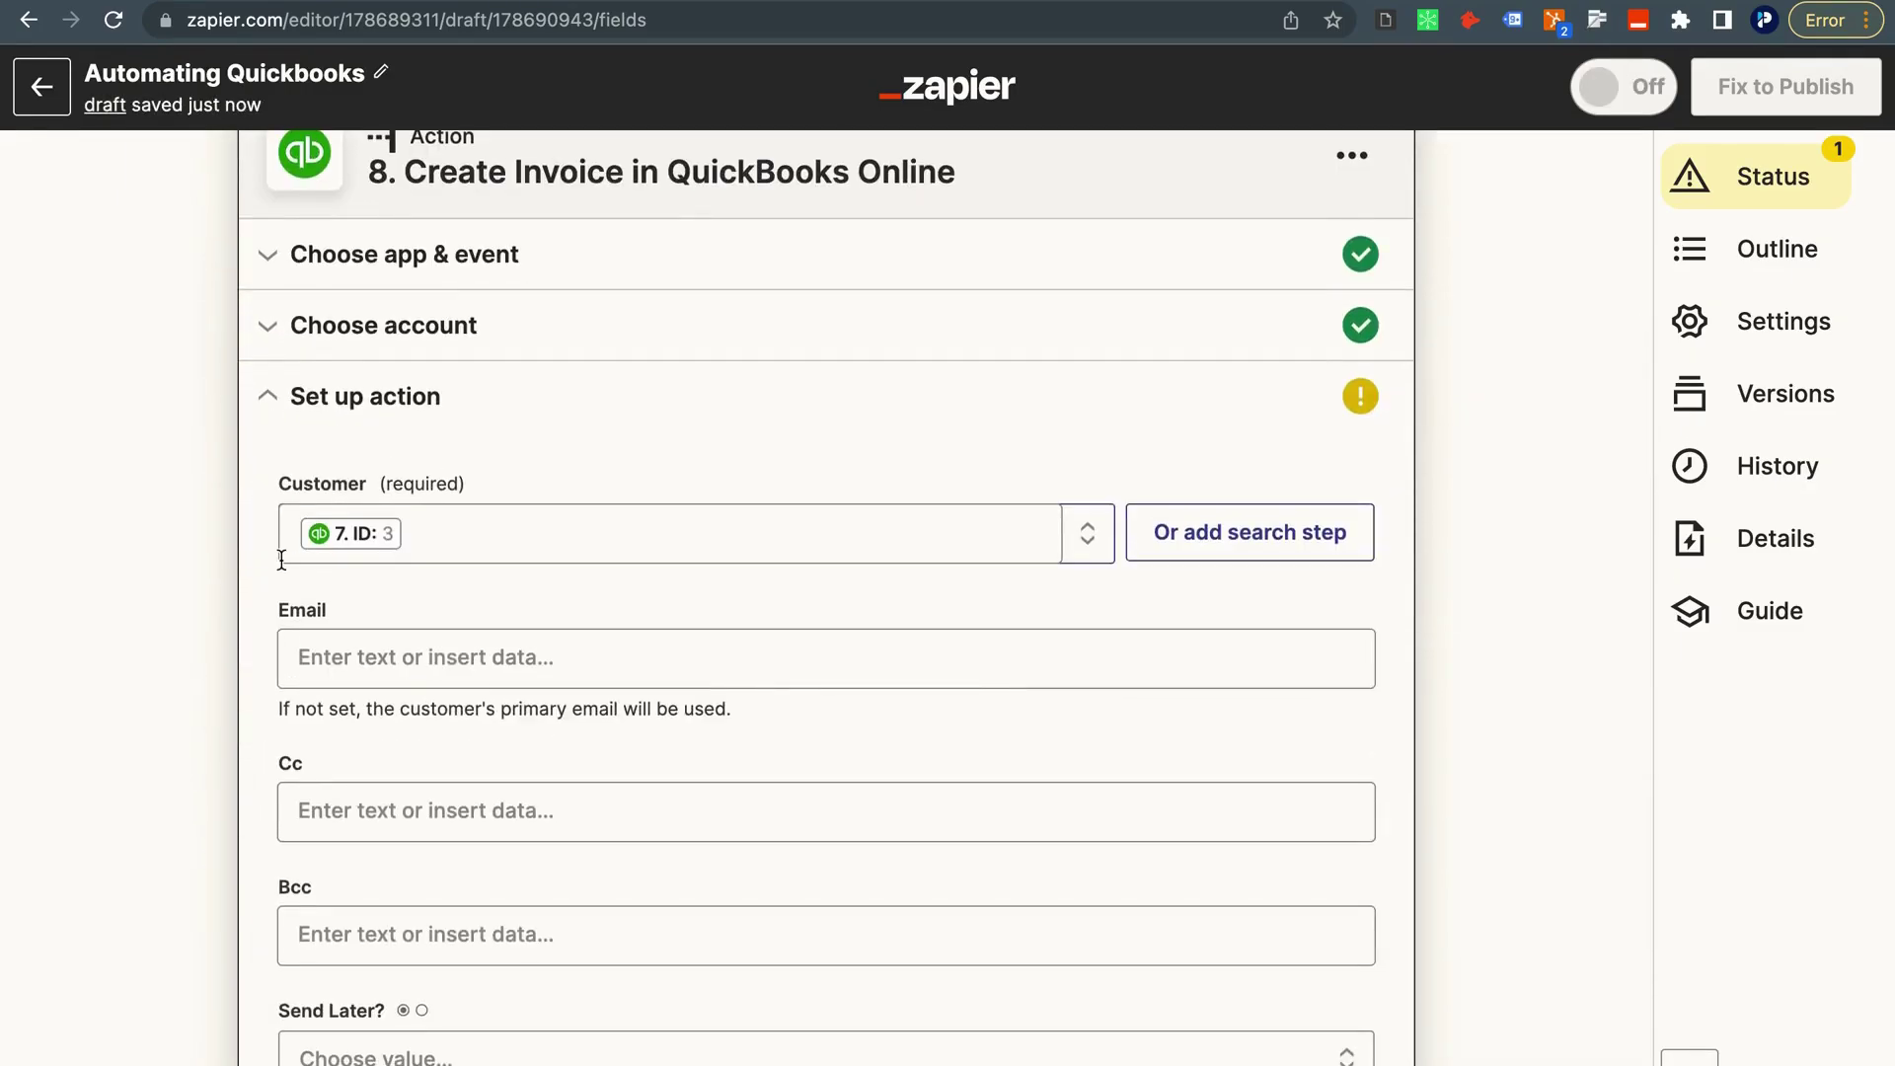
Fill the invoice Email with step 7's Primary Email Addr Address.
{"action": "left_click", "coordinate": [316, 619]}
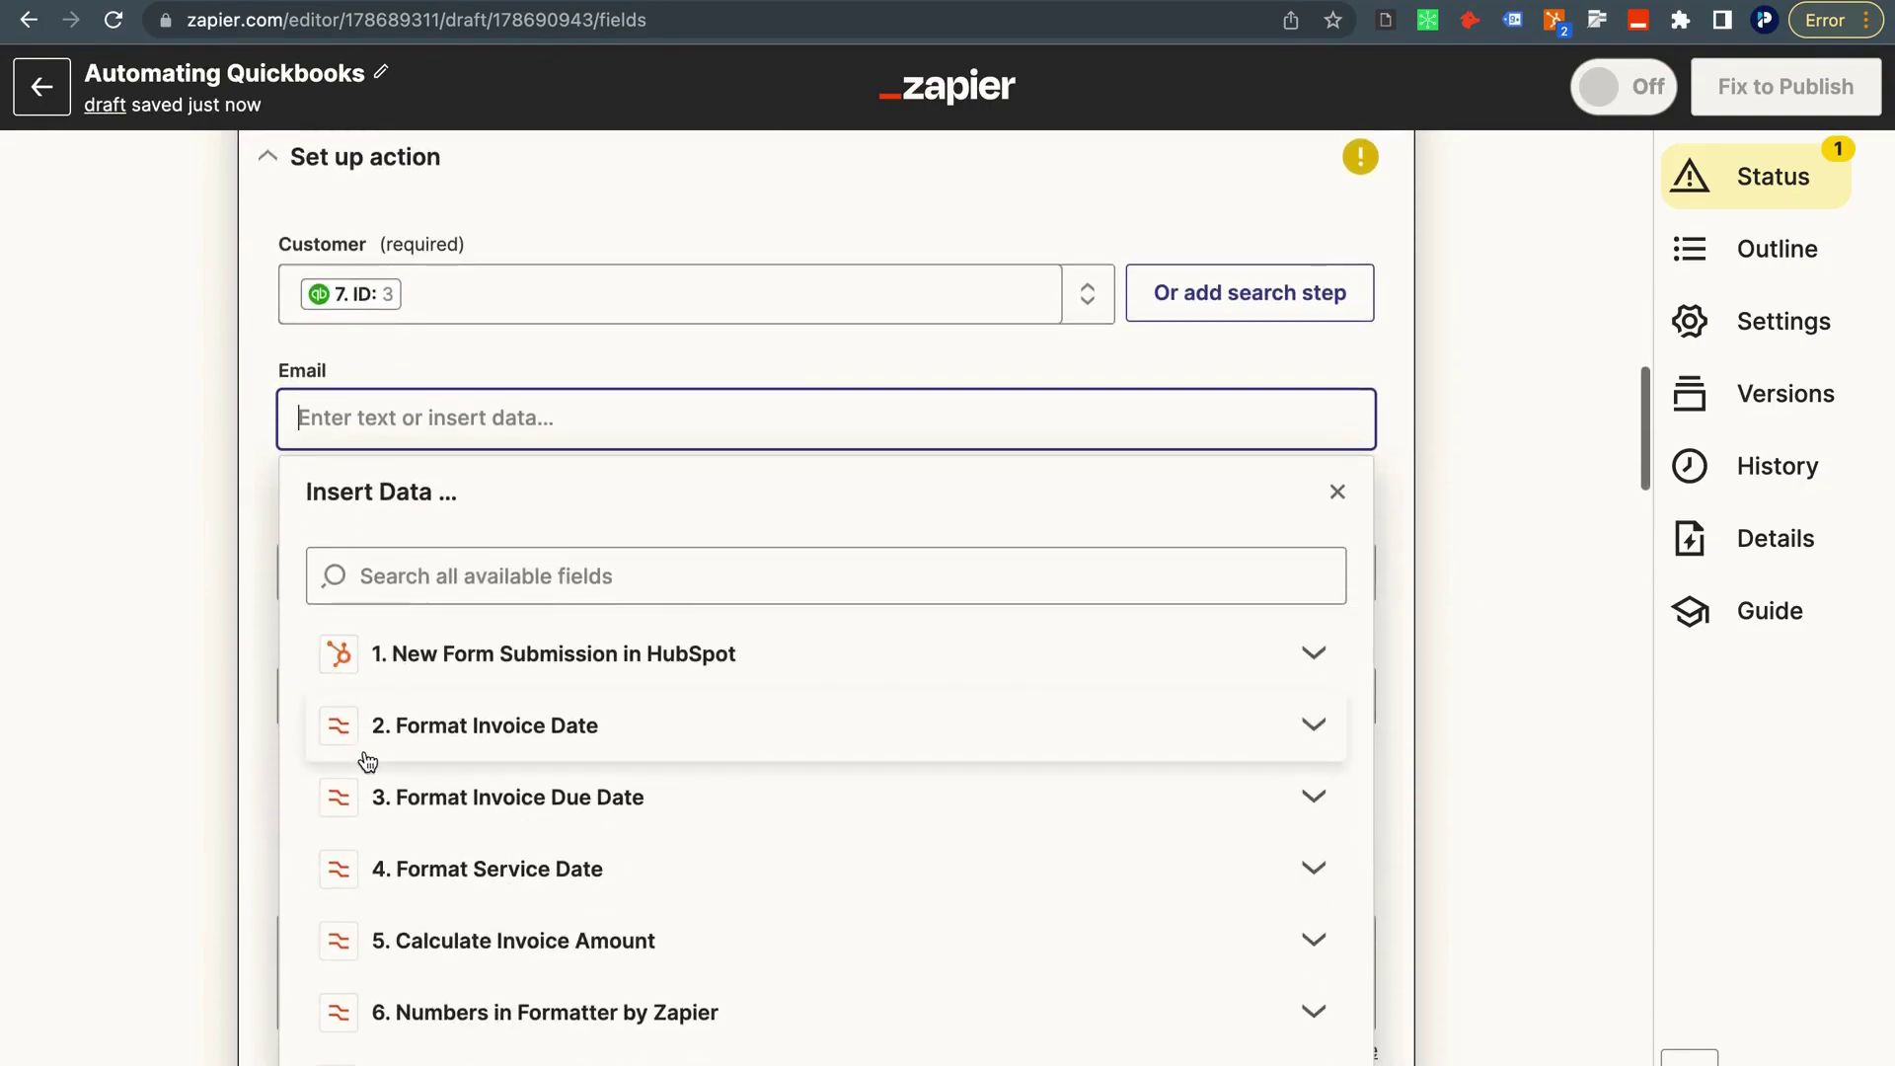
{"action": "left_click", "coordinate": [419, 928]}
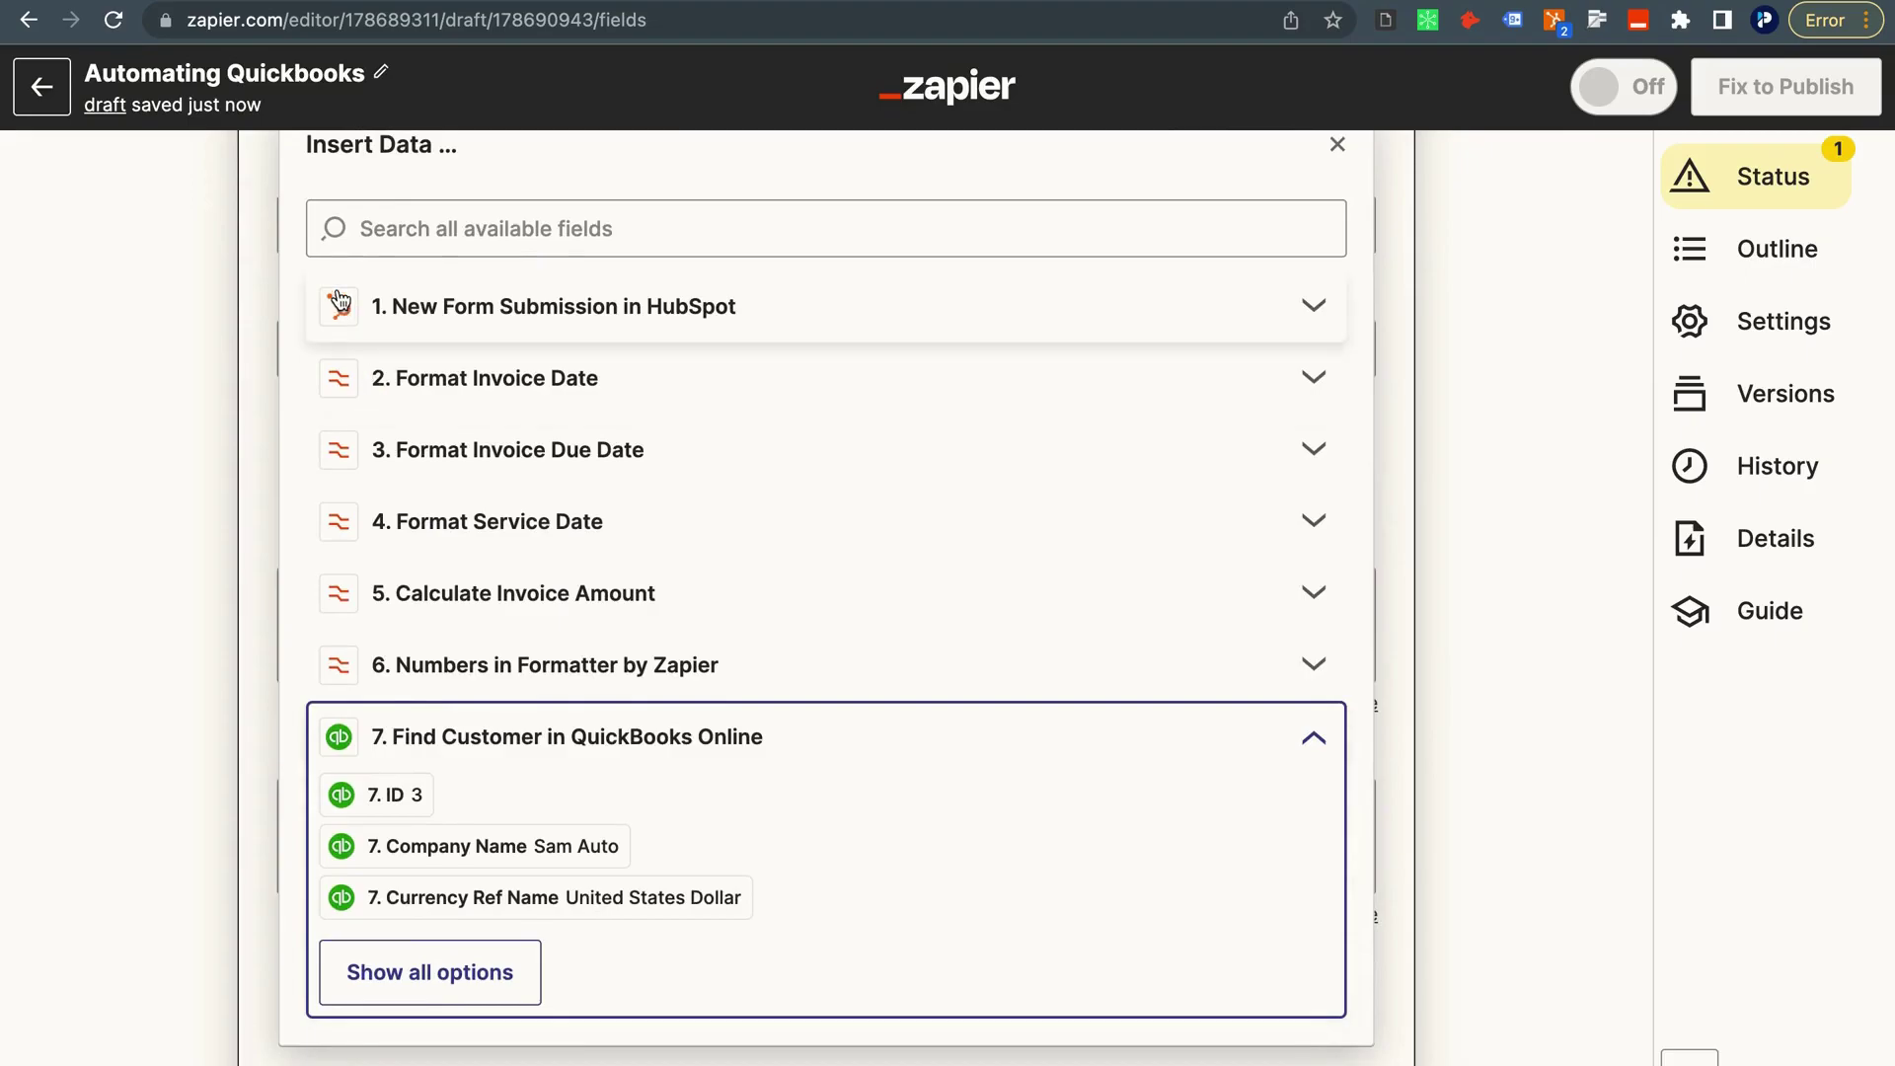
{"action": "scroll", "coordinate": [376, 668], "scroll_direction": "down", "scroll_amount": 3}
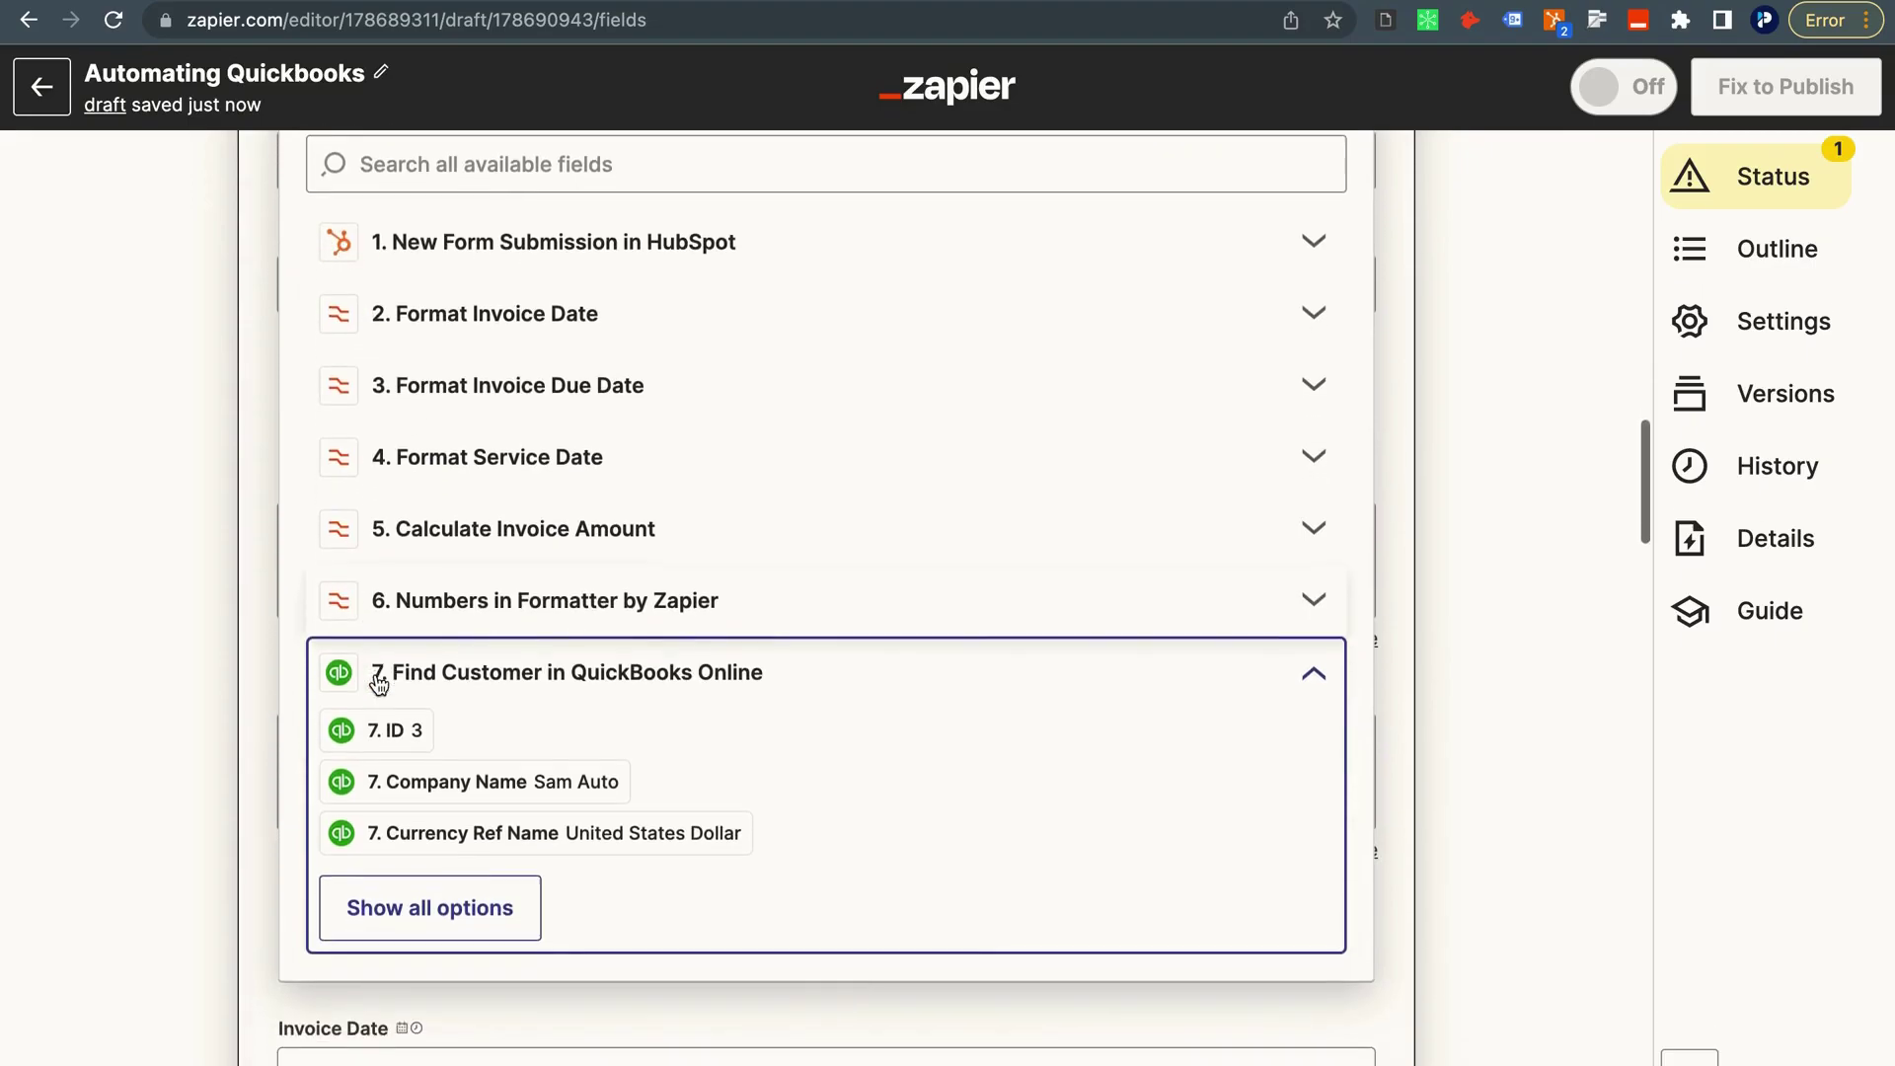
{"action": "left_click", "coordinate": [430, 840]}
{"action": "scroll", "coordinate": [430, 837], "scroll_direction": "down", "scroll_amount": 4}
{"action": "scroll", "coordinate": [431, 840], "scroll_direction": "down", "scroll_amount": 6}
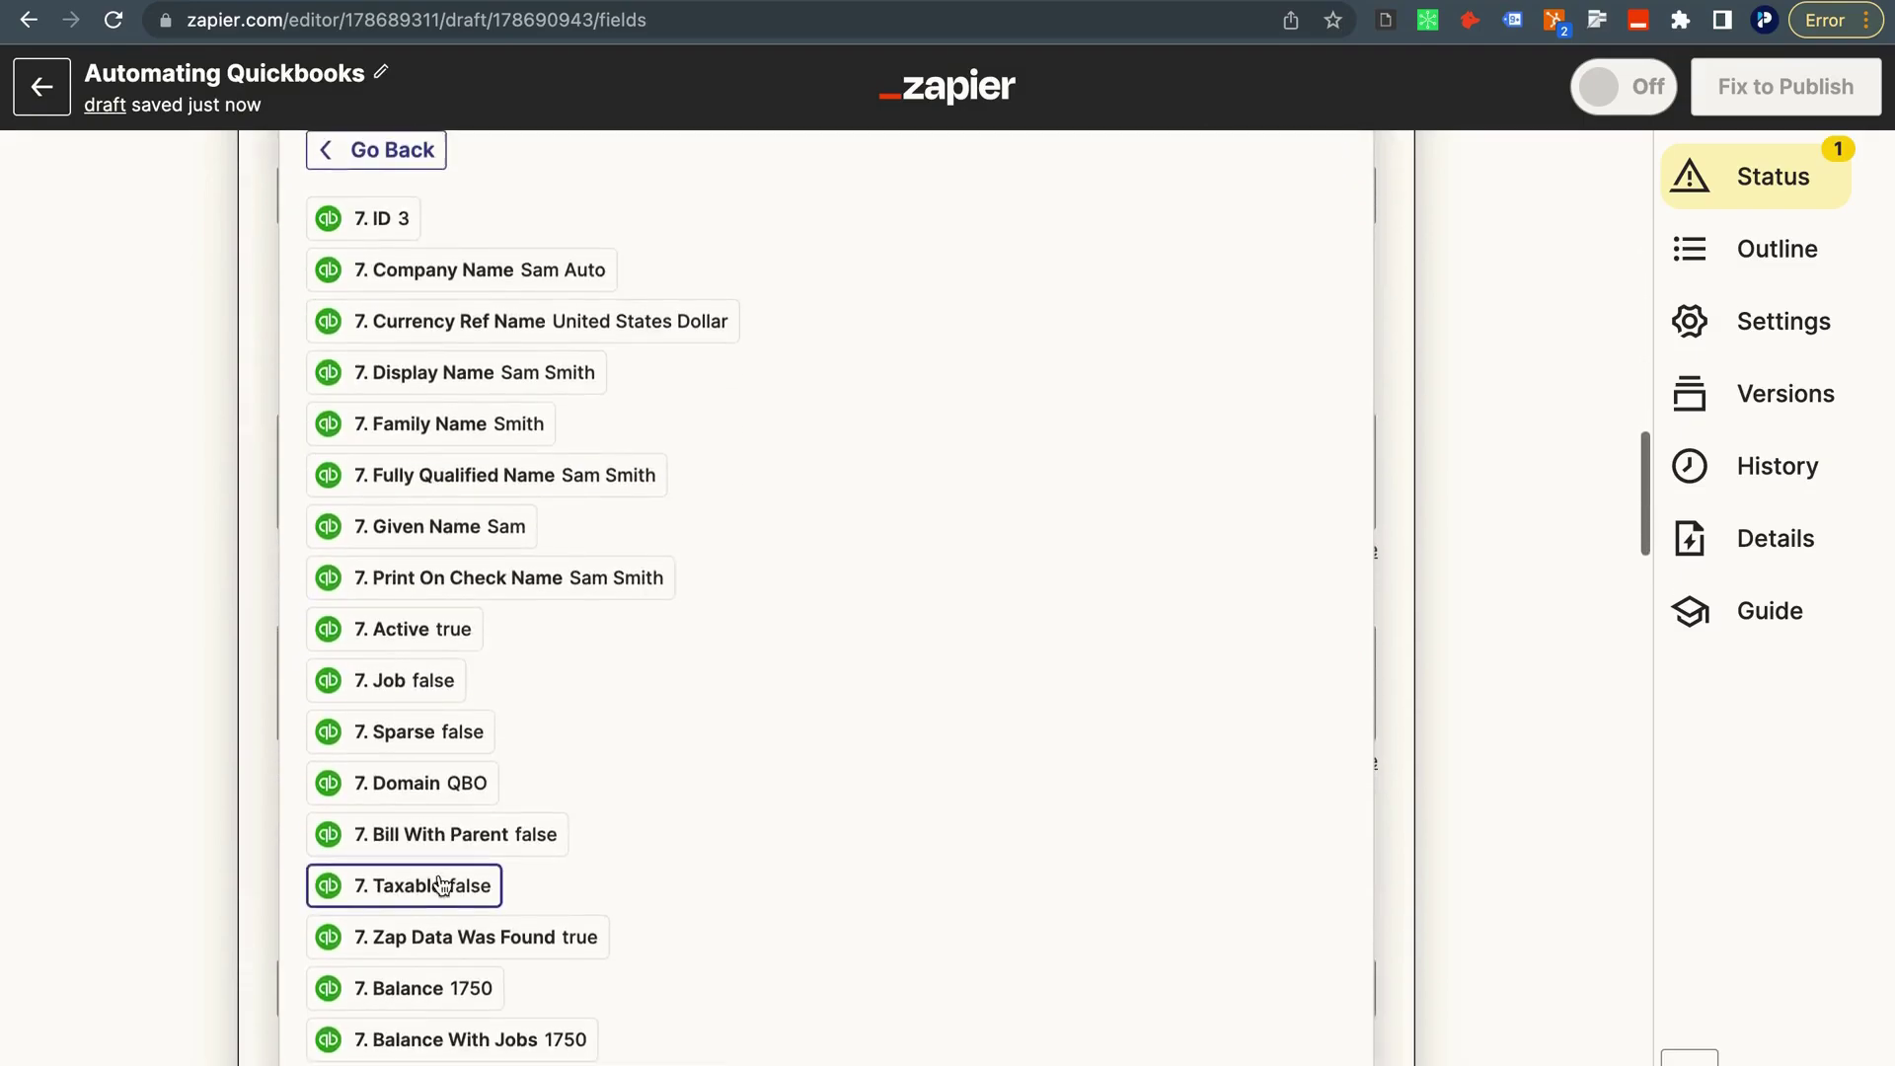
{"action": "scroll", "coordinate": [441, 883], "scroll_direction": "down", "scroll_amount": 3}
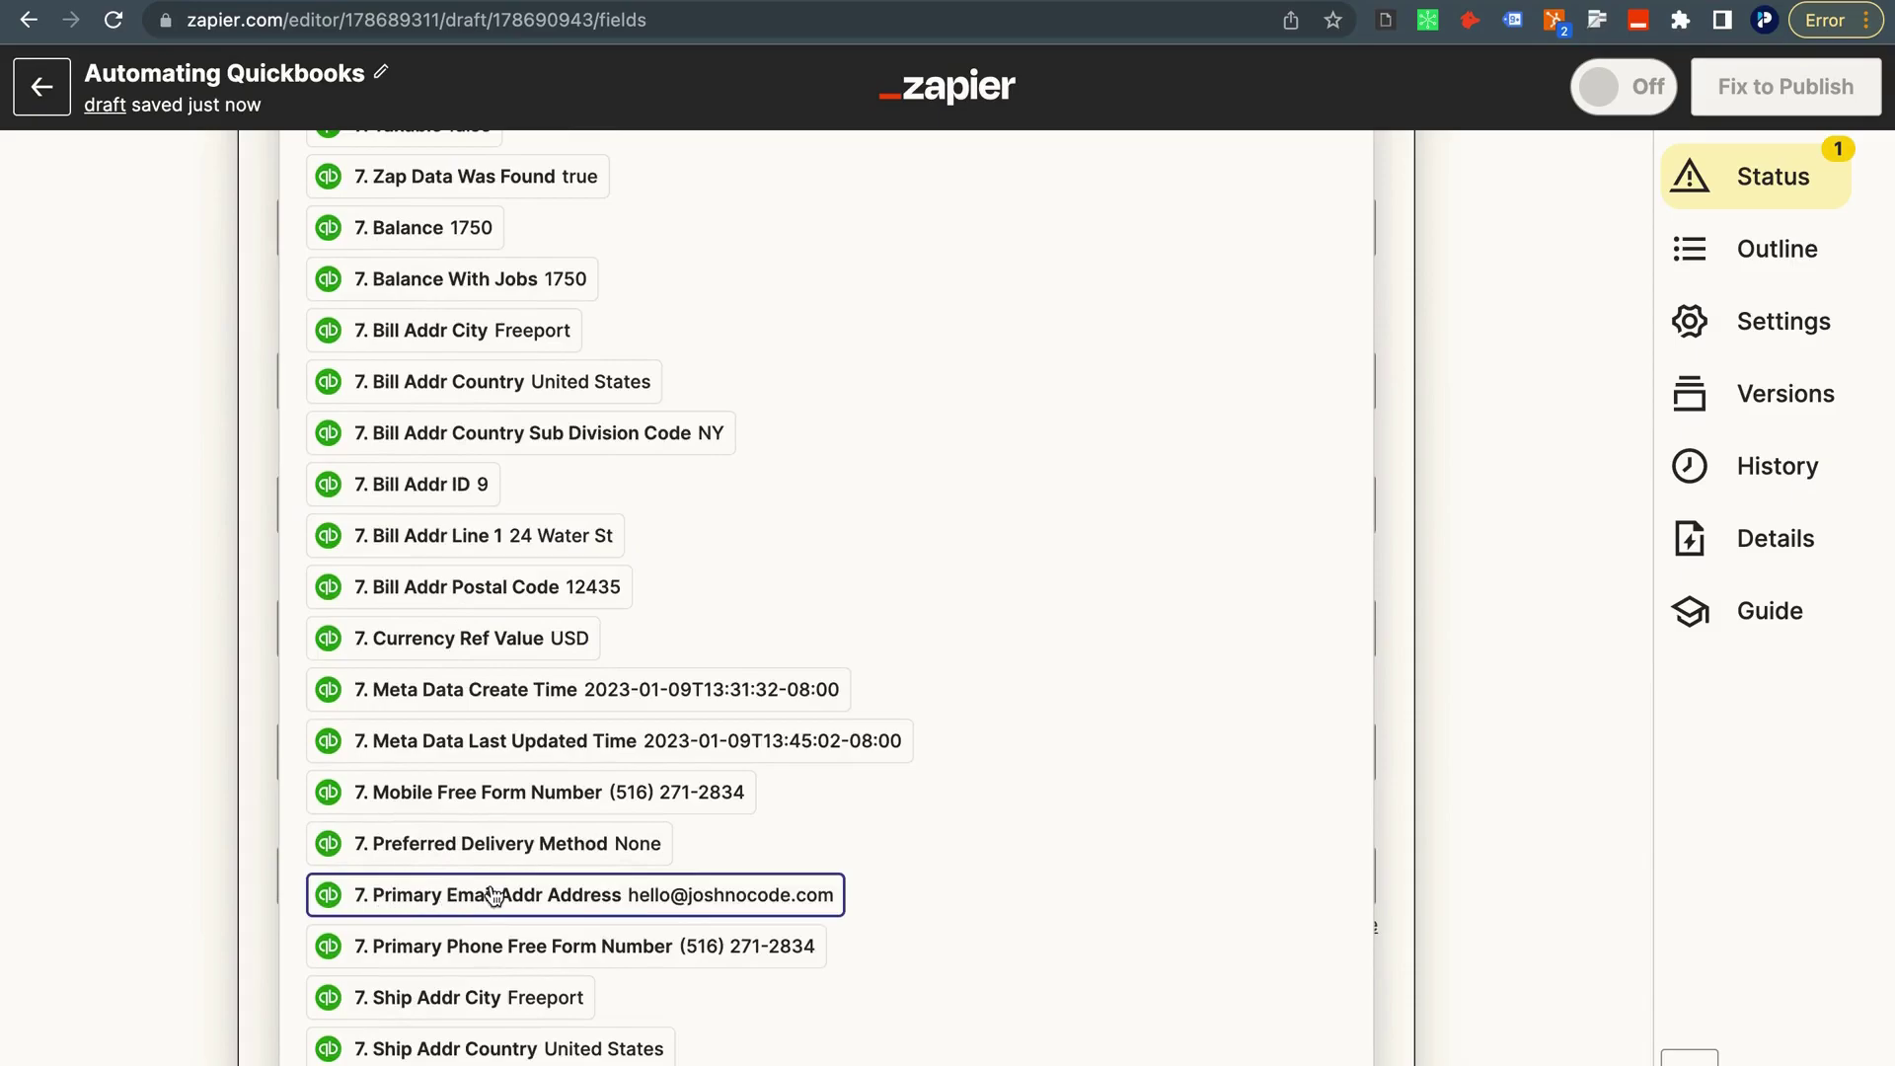
{"action": "left_click", "coordinate": [533, 896]}
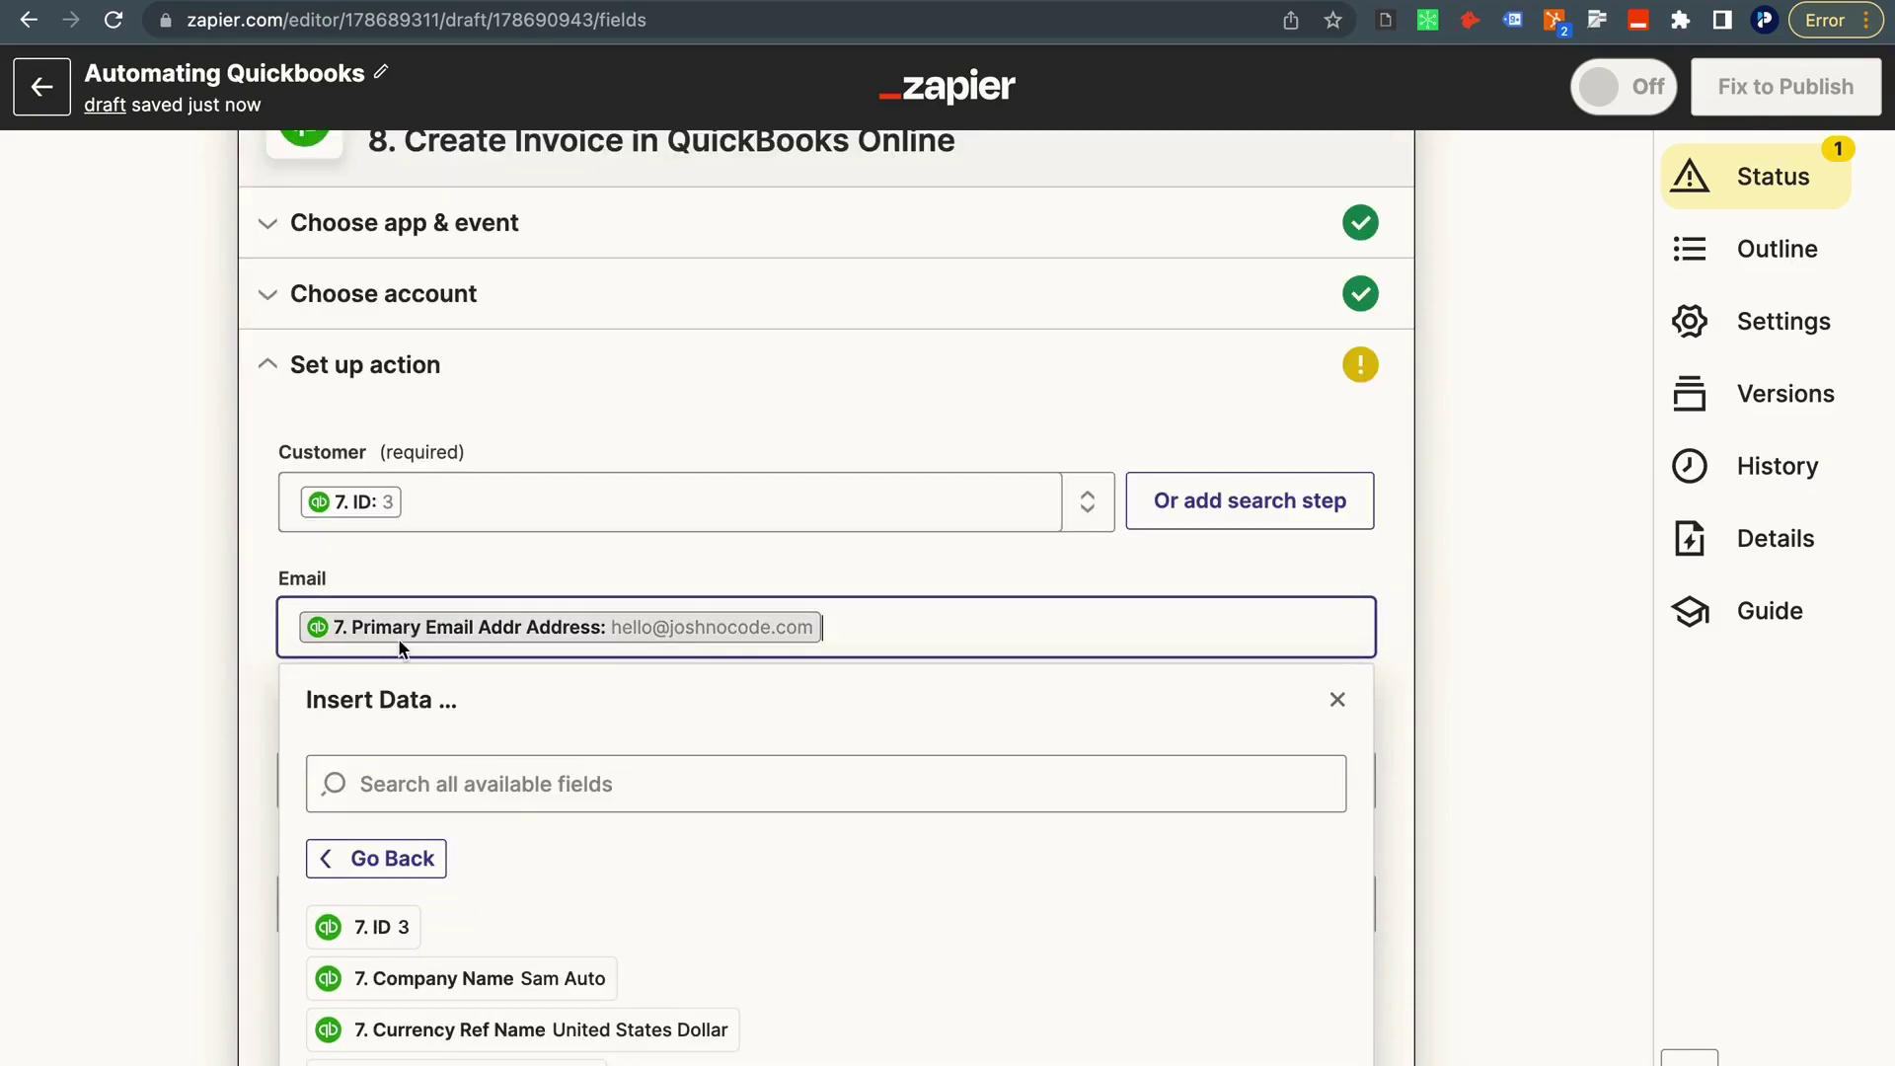
{"action": "left_click", "coordinate": [146, 591]}
{"action": "scroll", "coordinate": [239, 683], "scroll_direction": "down", "scroll_amount": 2}
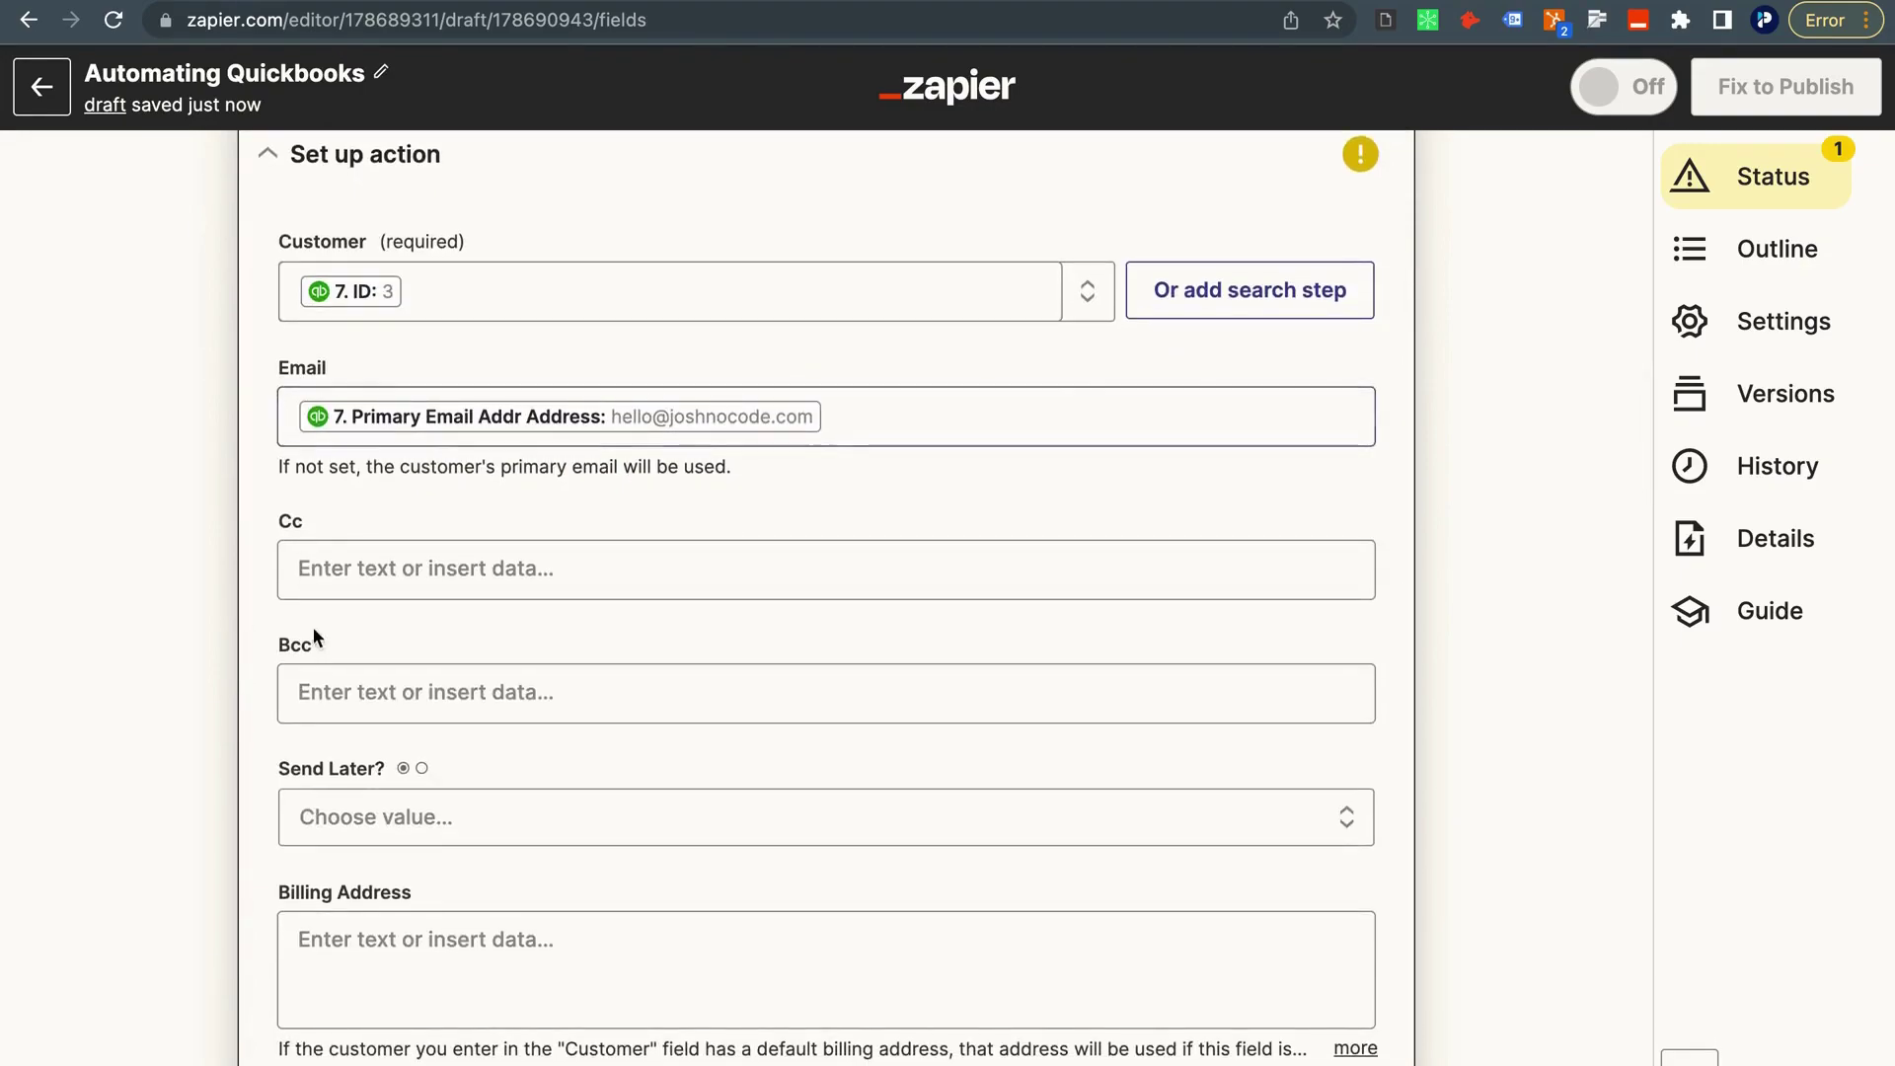
{"action": "scroll", "coordinate": [312, 623], "scroll_direction": "down", "scroll_amount": 1}
{"action": "scroll", "coordinate": [317, 651], "scroll_direction": "down", "scroll_amount": 1}
Set the invoice's Send Later? option to False.
{"action": "left_click", "coordinate": [356, 773]}
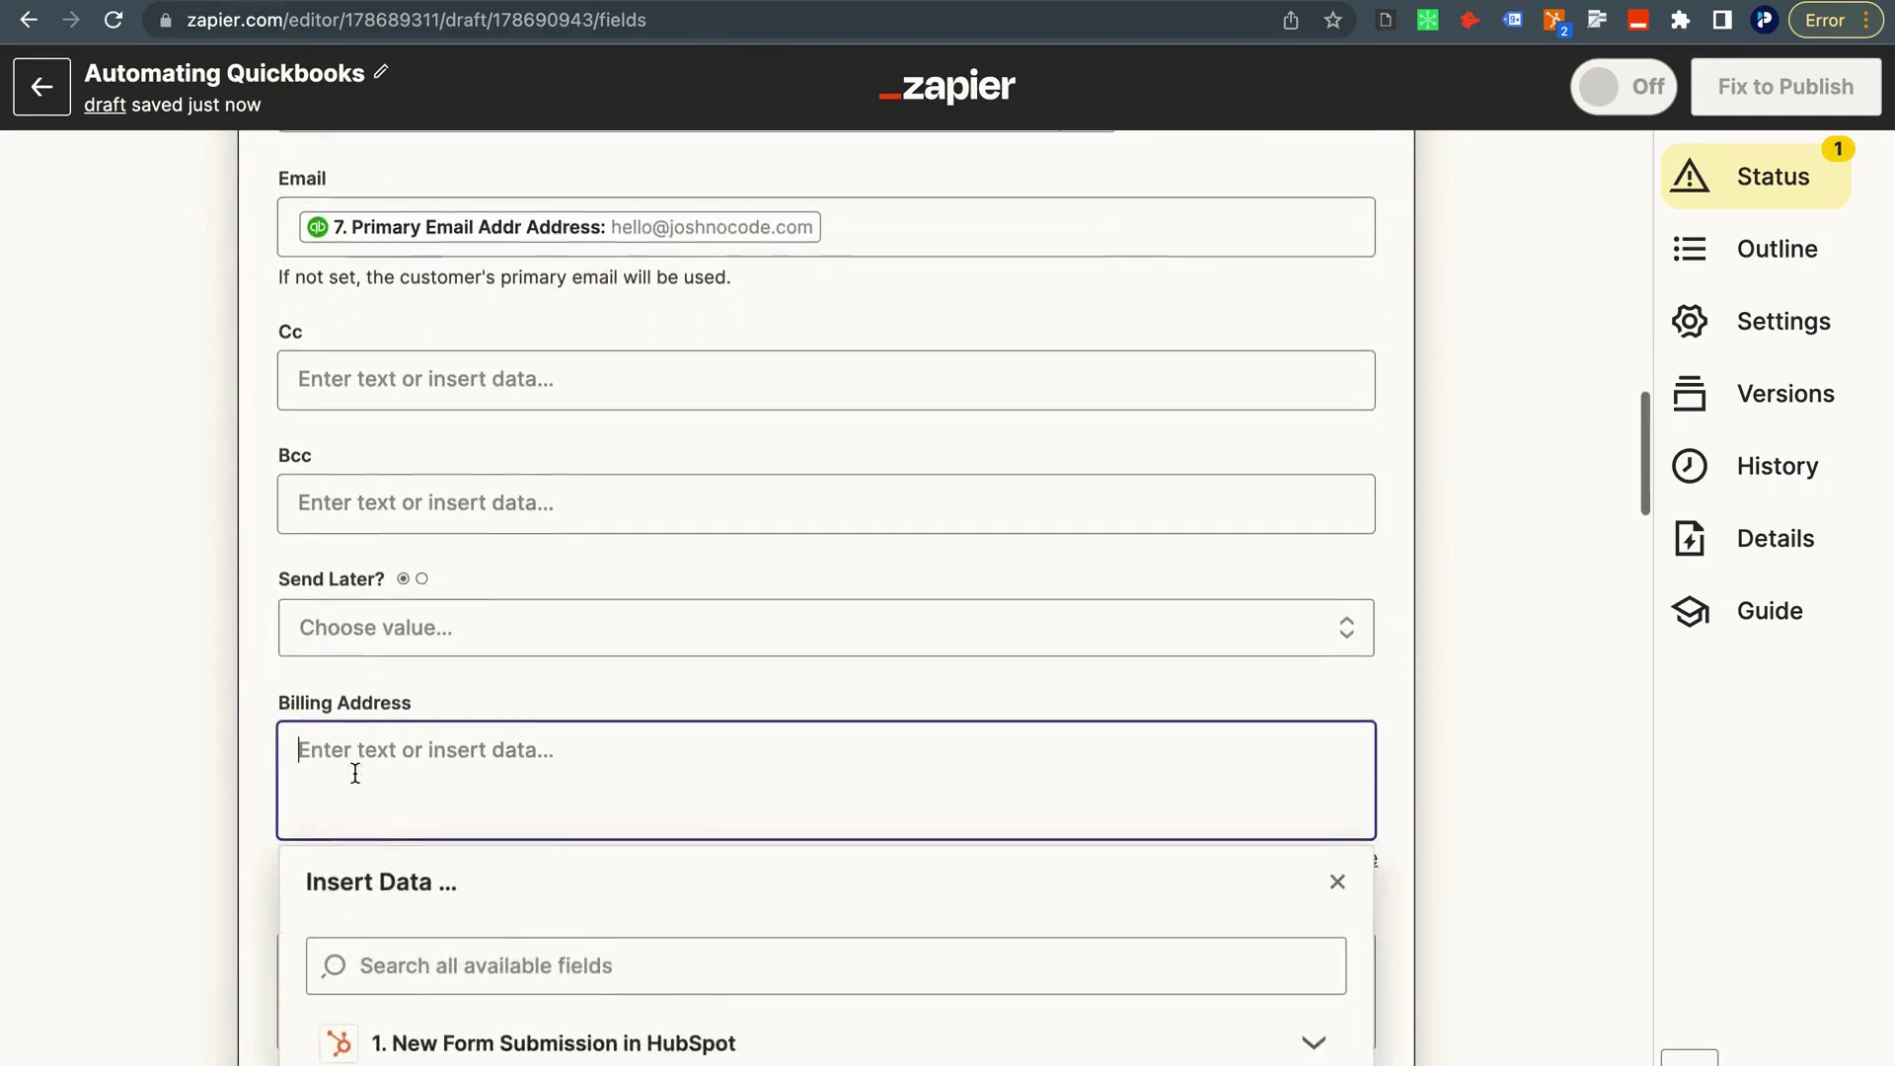
{"action": "left_click", "coordinate": [308, 474]}
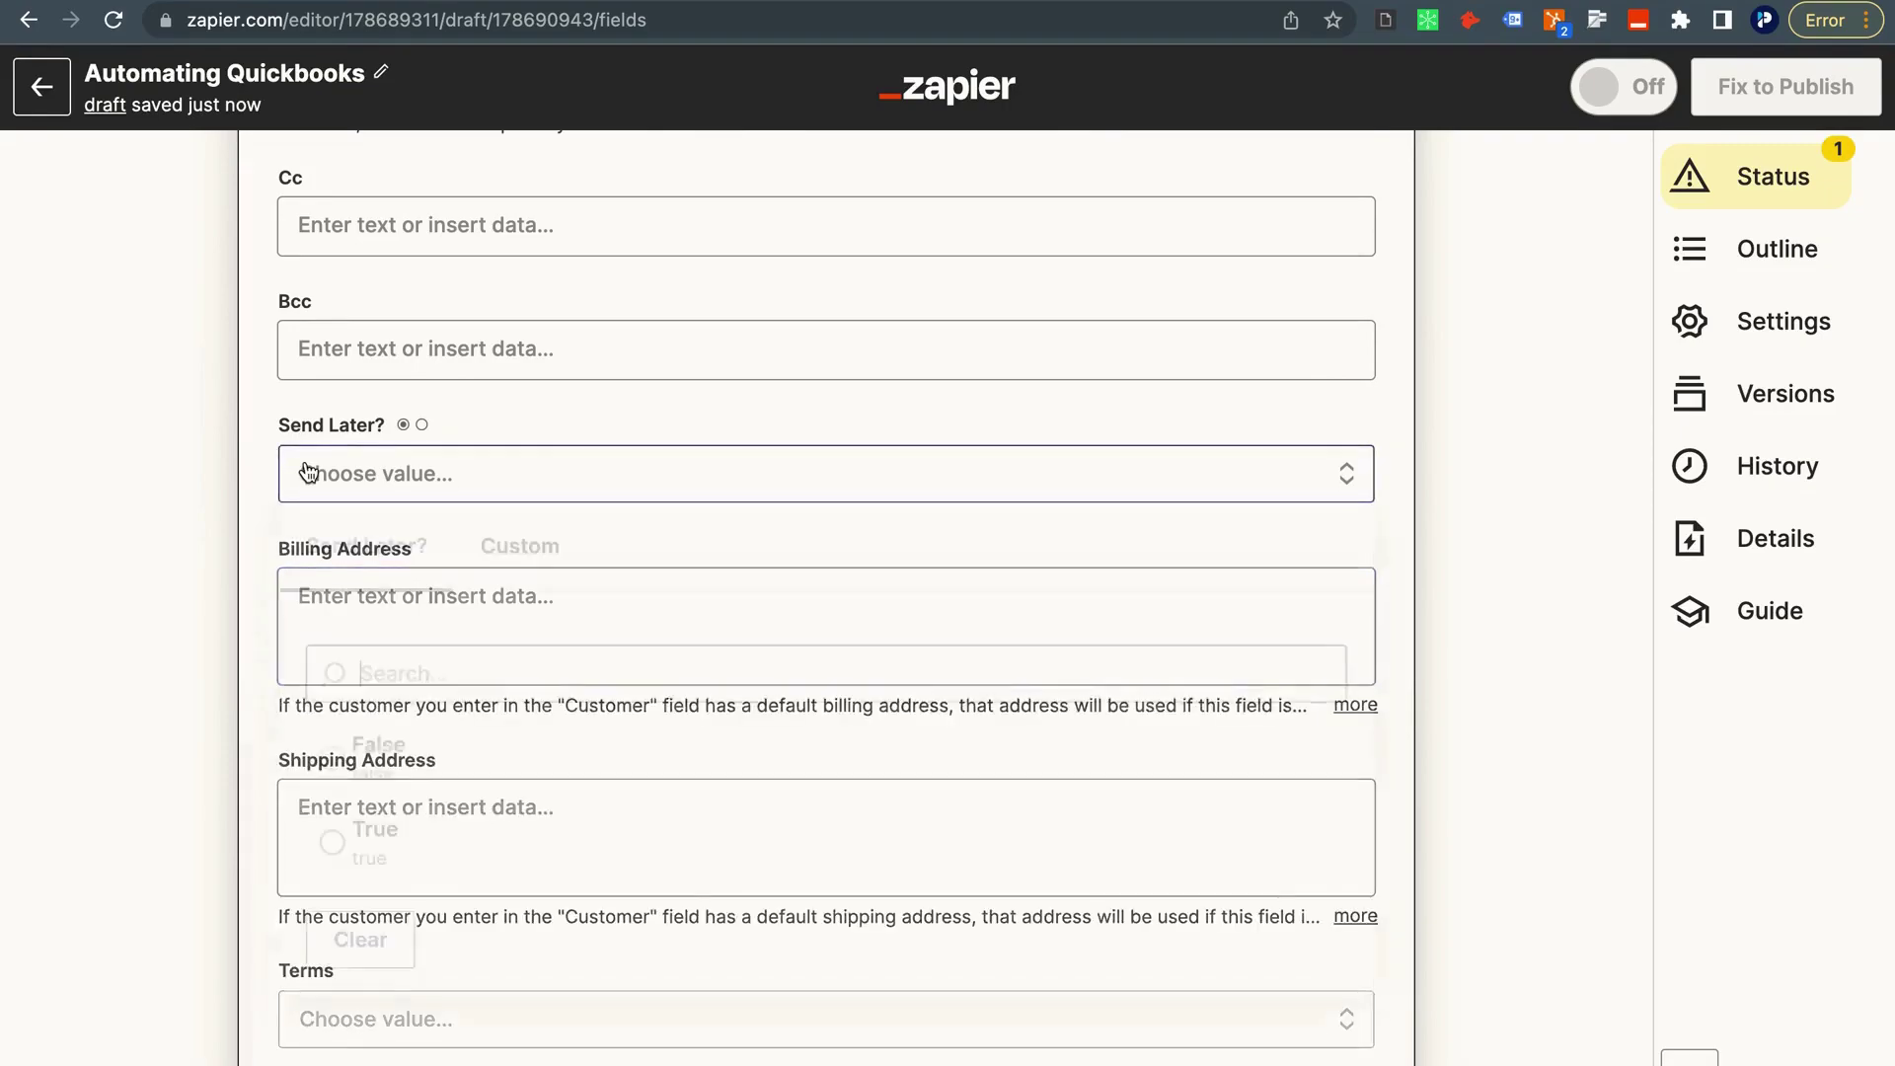
{"action": "left_click", "coordinate": [407, 780]}
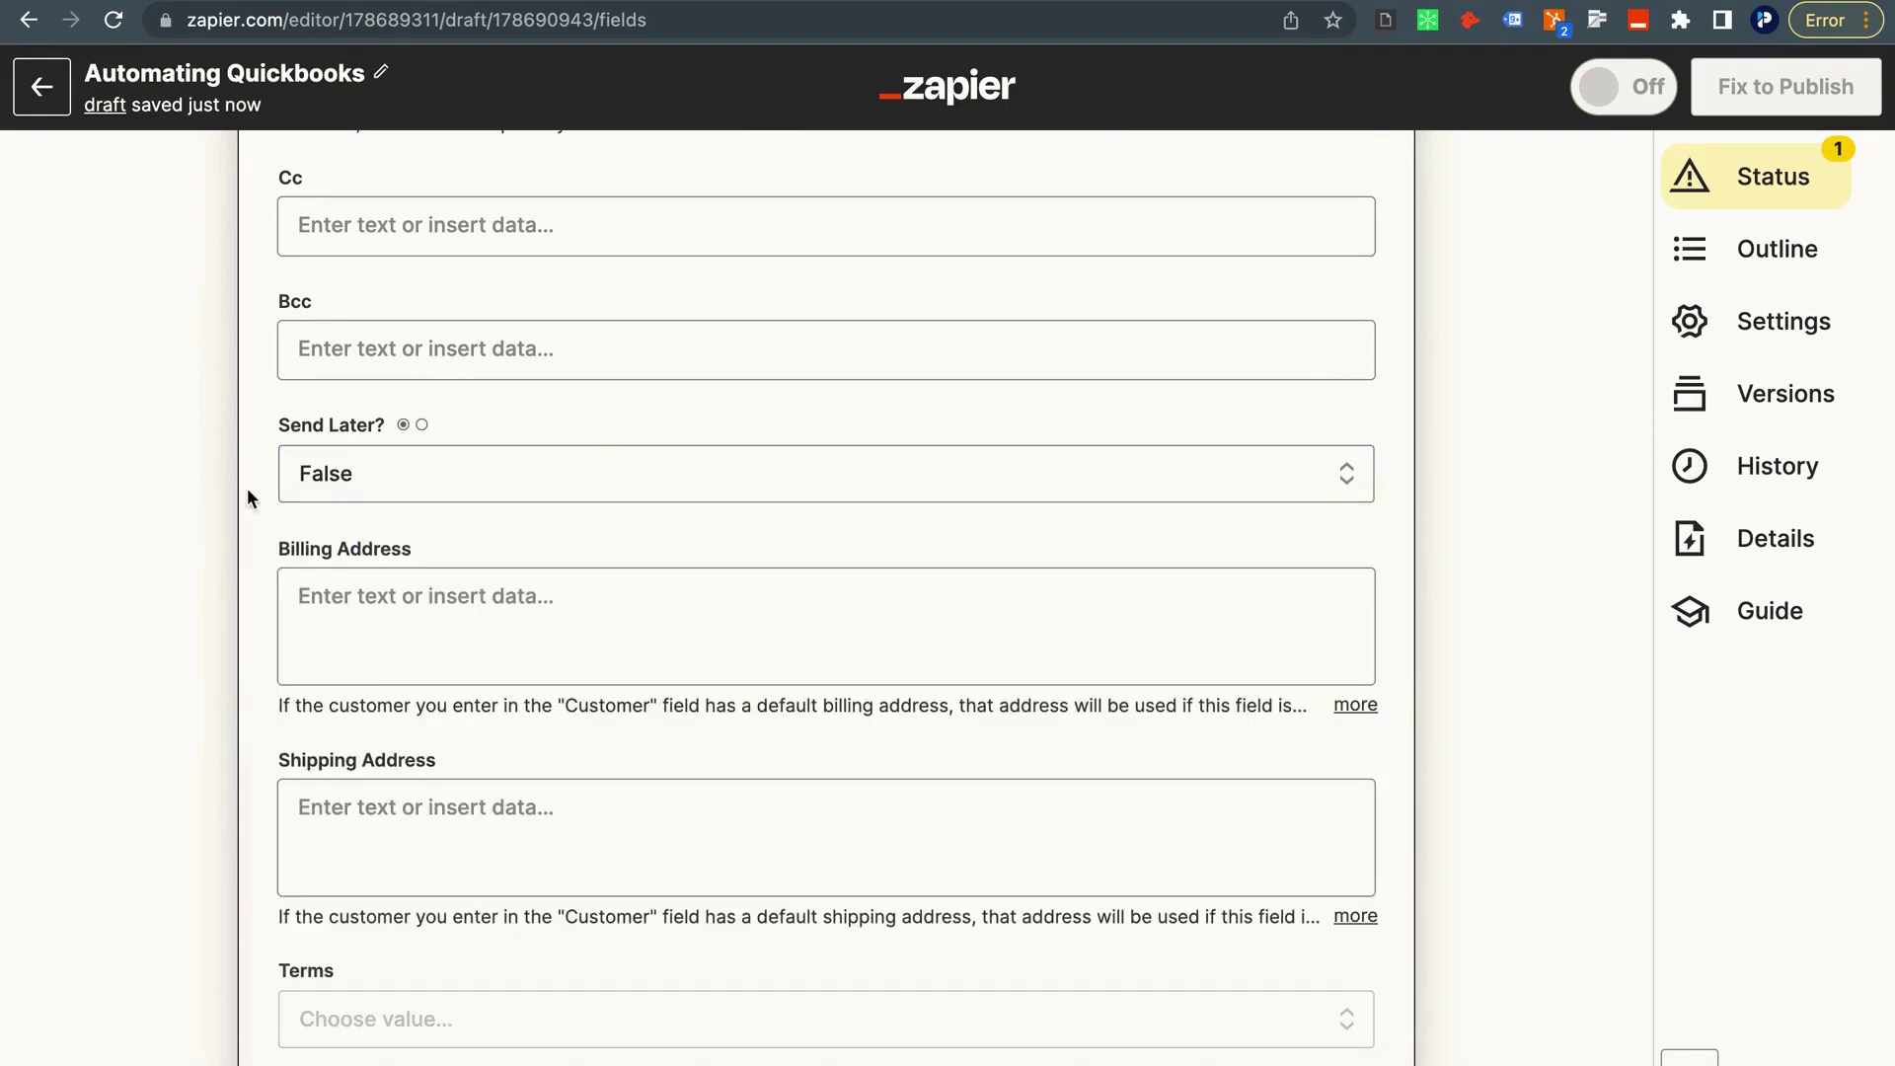
{"action": "left_click", "coordinate": [356, 644]}
Start the Billing Address with step 7's Bill Addr Line 1 and City fields.
{"action": "scroll", "coordinate": [347, 598], "scroll_direction": "down", "scroll_amount": 4}
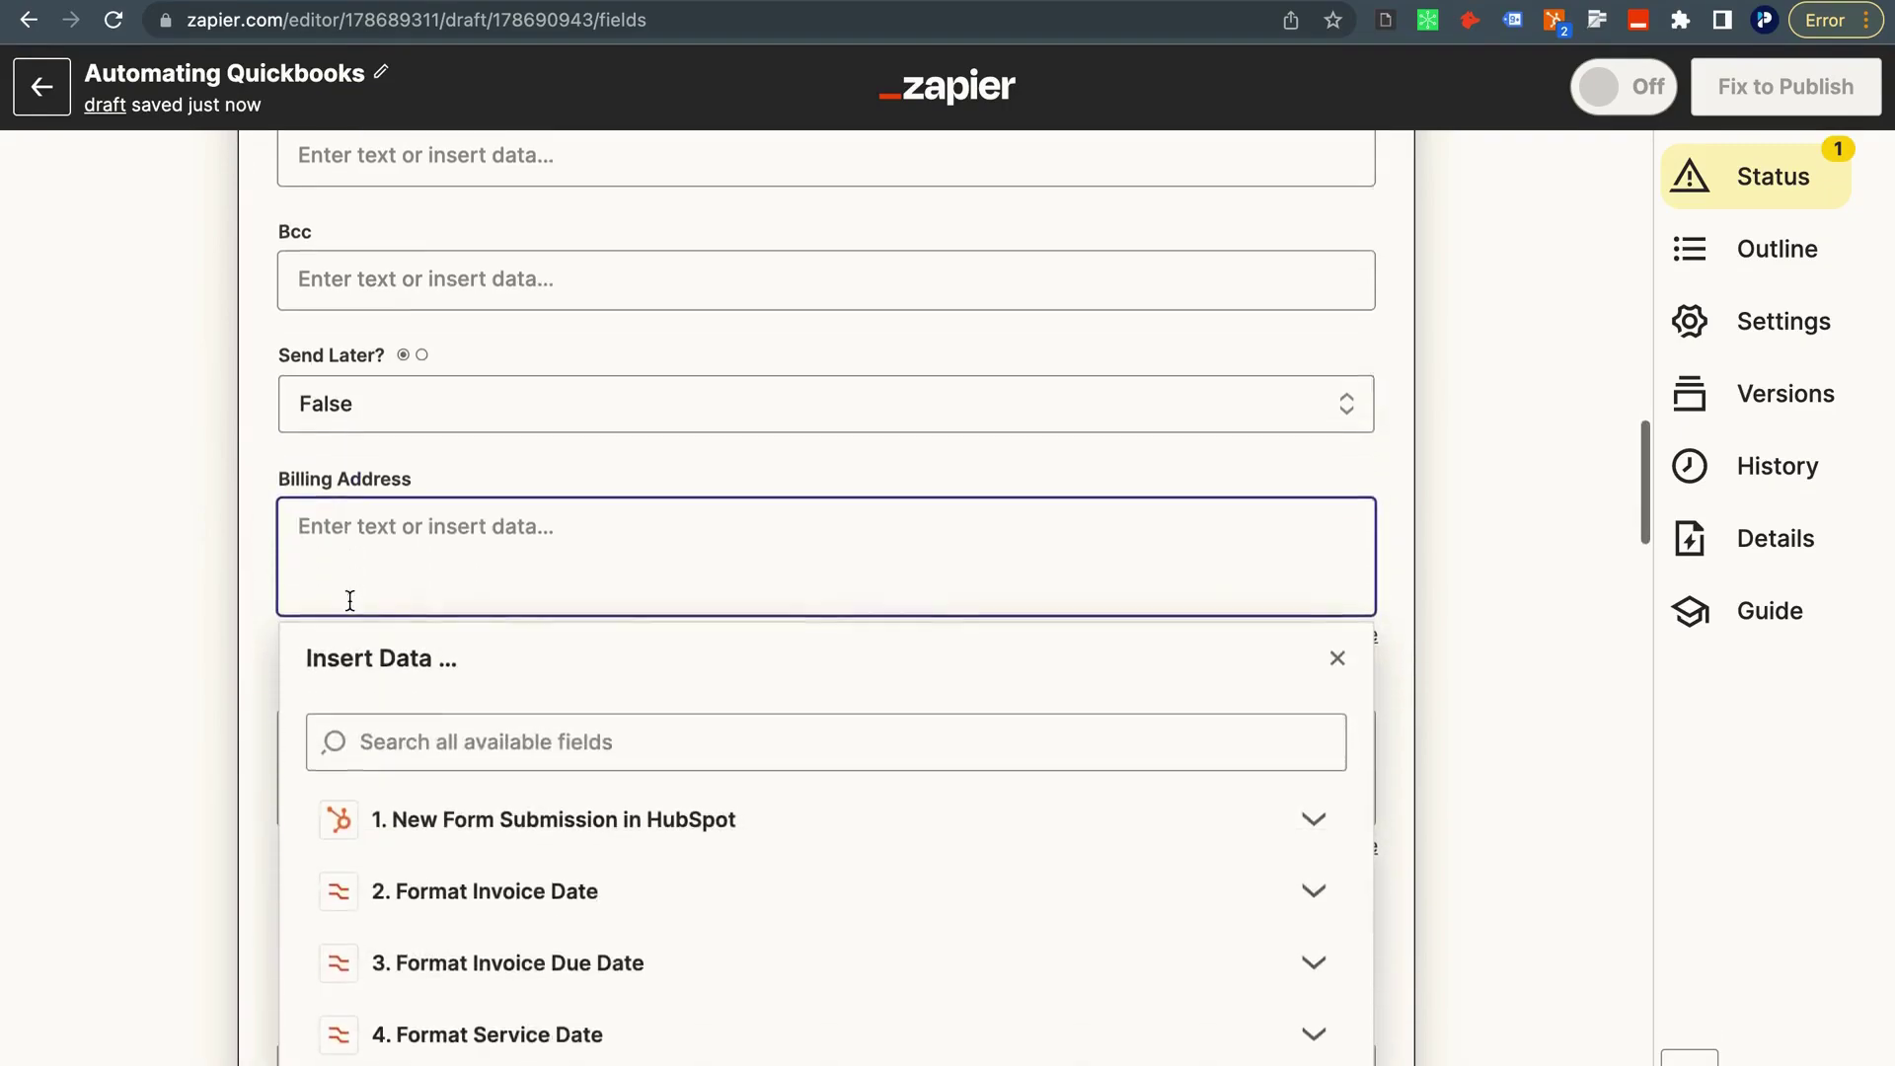
{"action": "left_click", "coordinate": [455, 919]}
{"action": "scroll", "coordinate": [449, 909], "scroll_direction": "down", "scroll_amount": 3}
{"action": "left_click", "coordinate": [440, 901]}
{"action": "scroll", "coordinate": [454, 908], "scroll_direction": "down", "scroll_amount": 3}
{"action": "scroll", "coordinate": [457, 906], "scroll_direction": "down", "scroll_amount": 3}
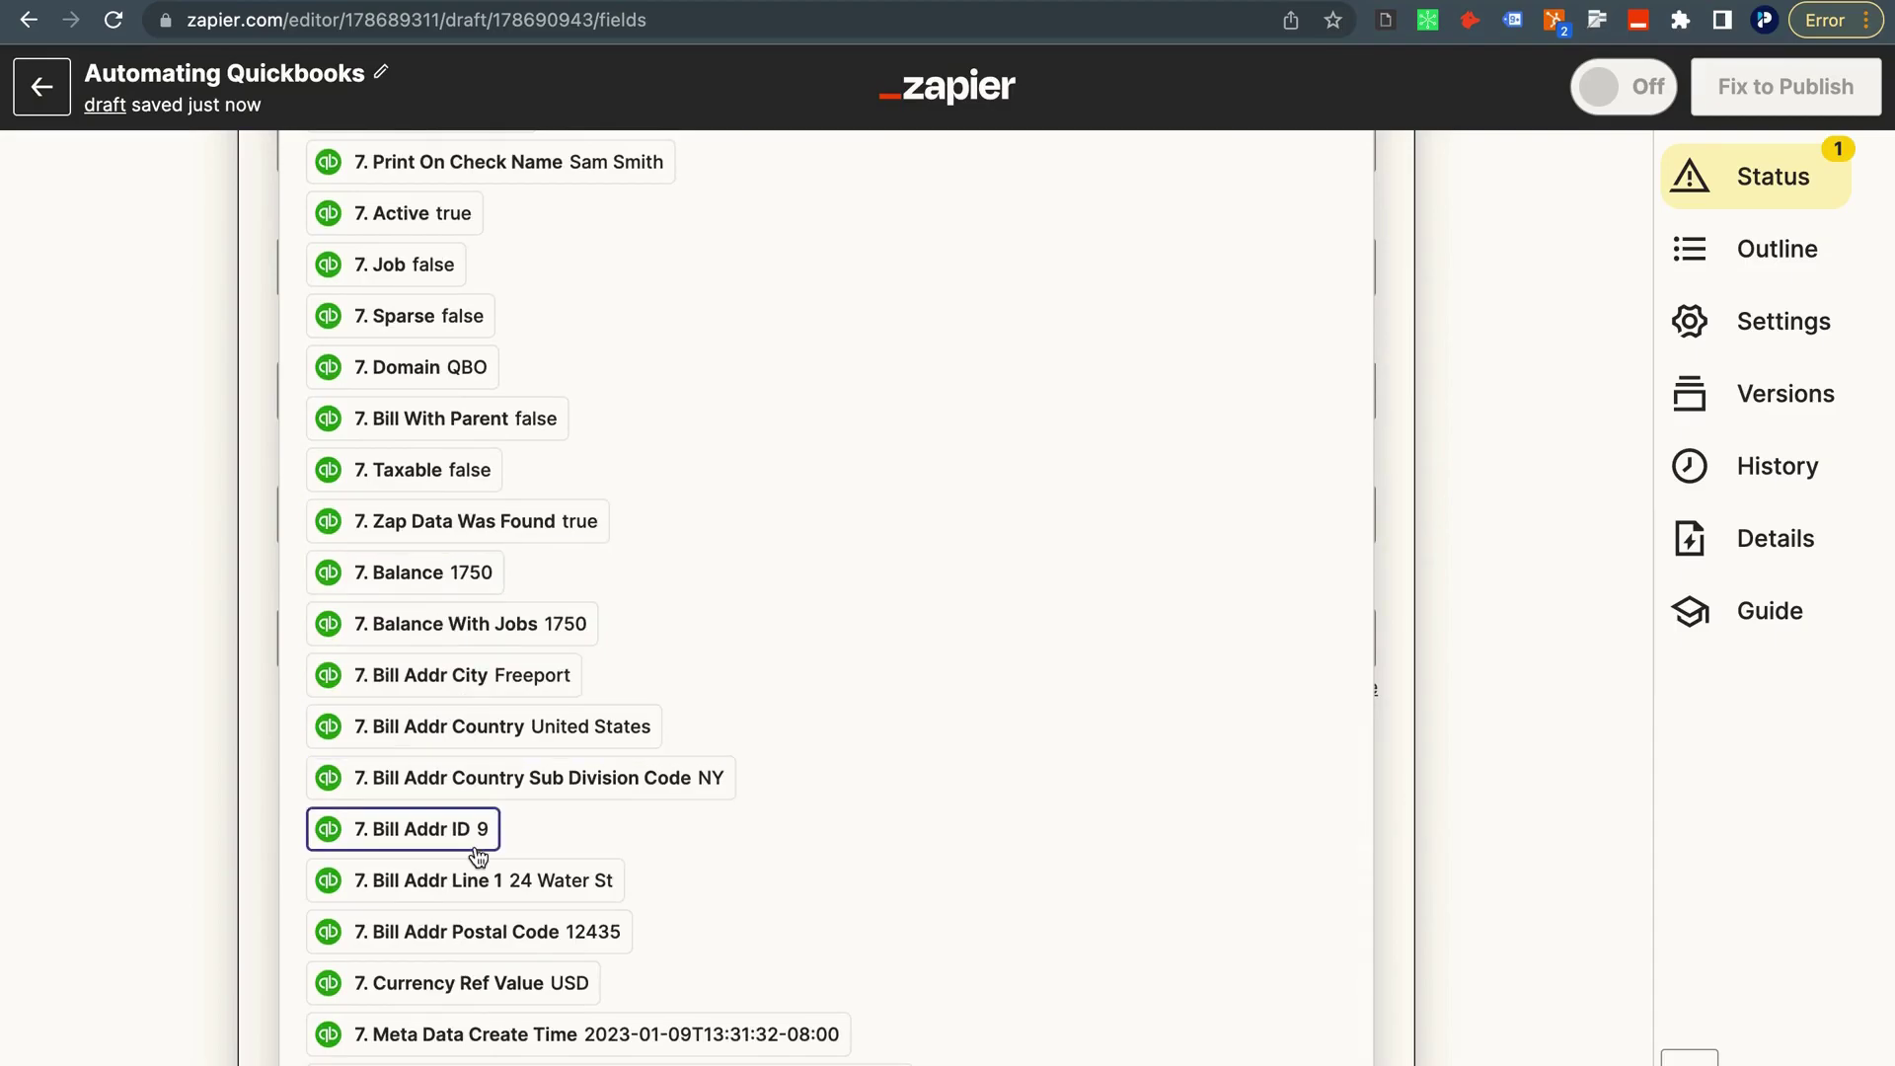
{"action": "scroll", "coordinate": [464, 849], "scroll_direction": "down", "scroll_amount": 1}
{"action": "left_click", "coordinate": [449, 829]}
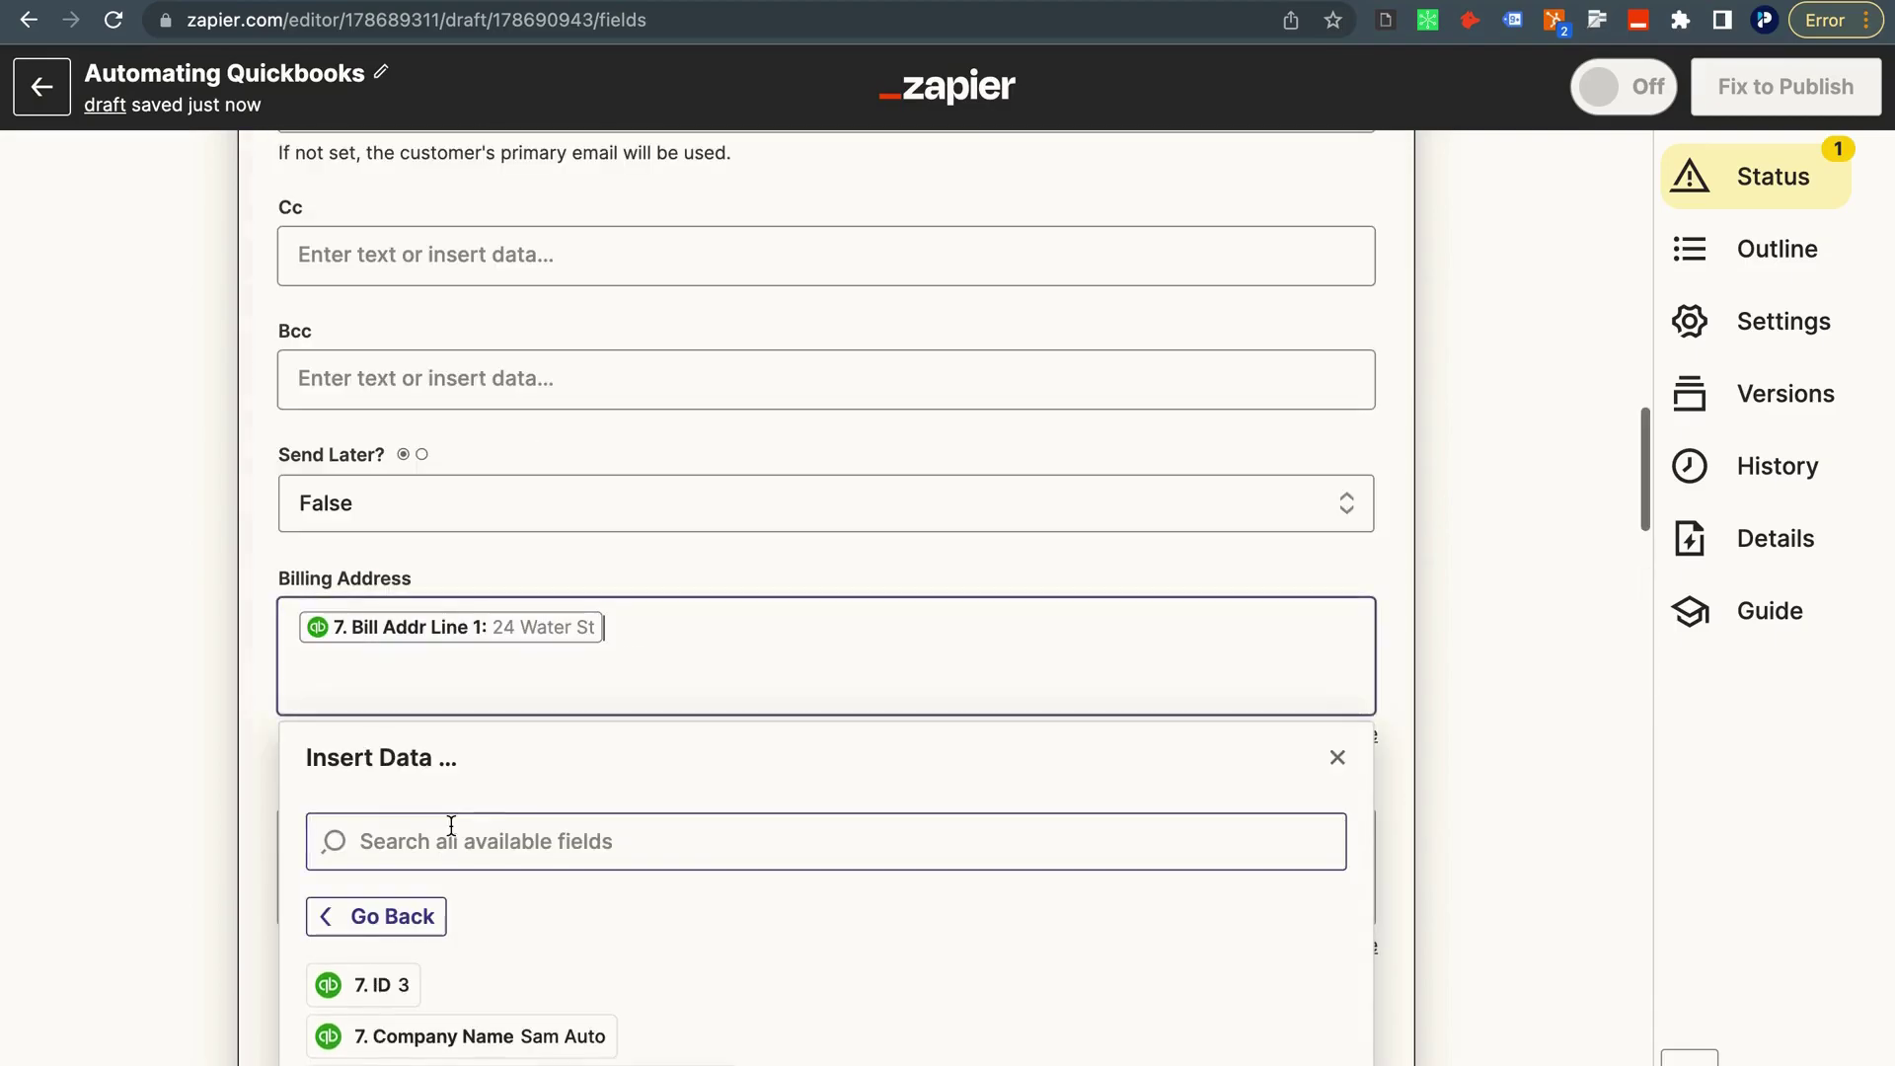
{"action": "scroll", "coordinate": [449, 885], "scroll_direction": "down", "scroll_amount": 12}
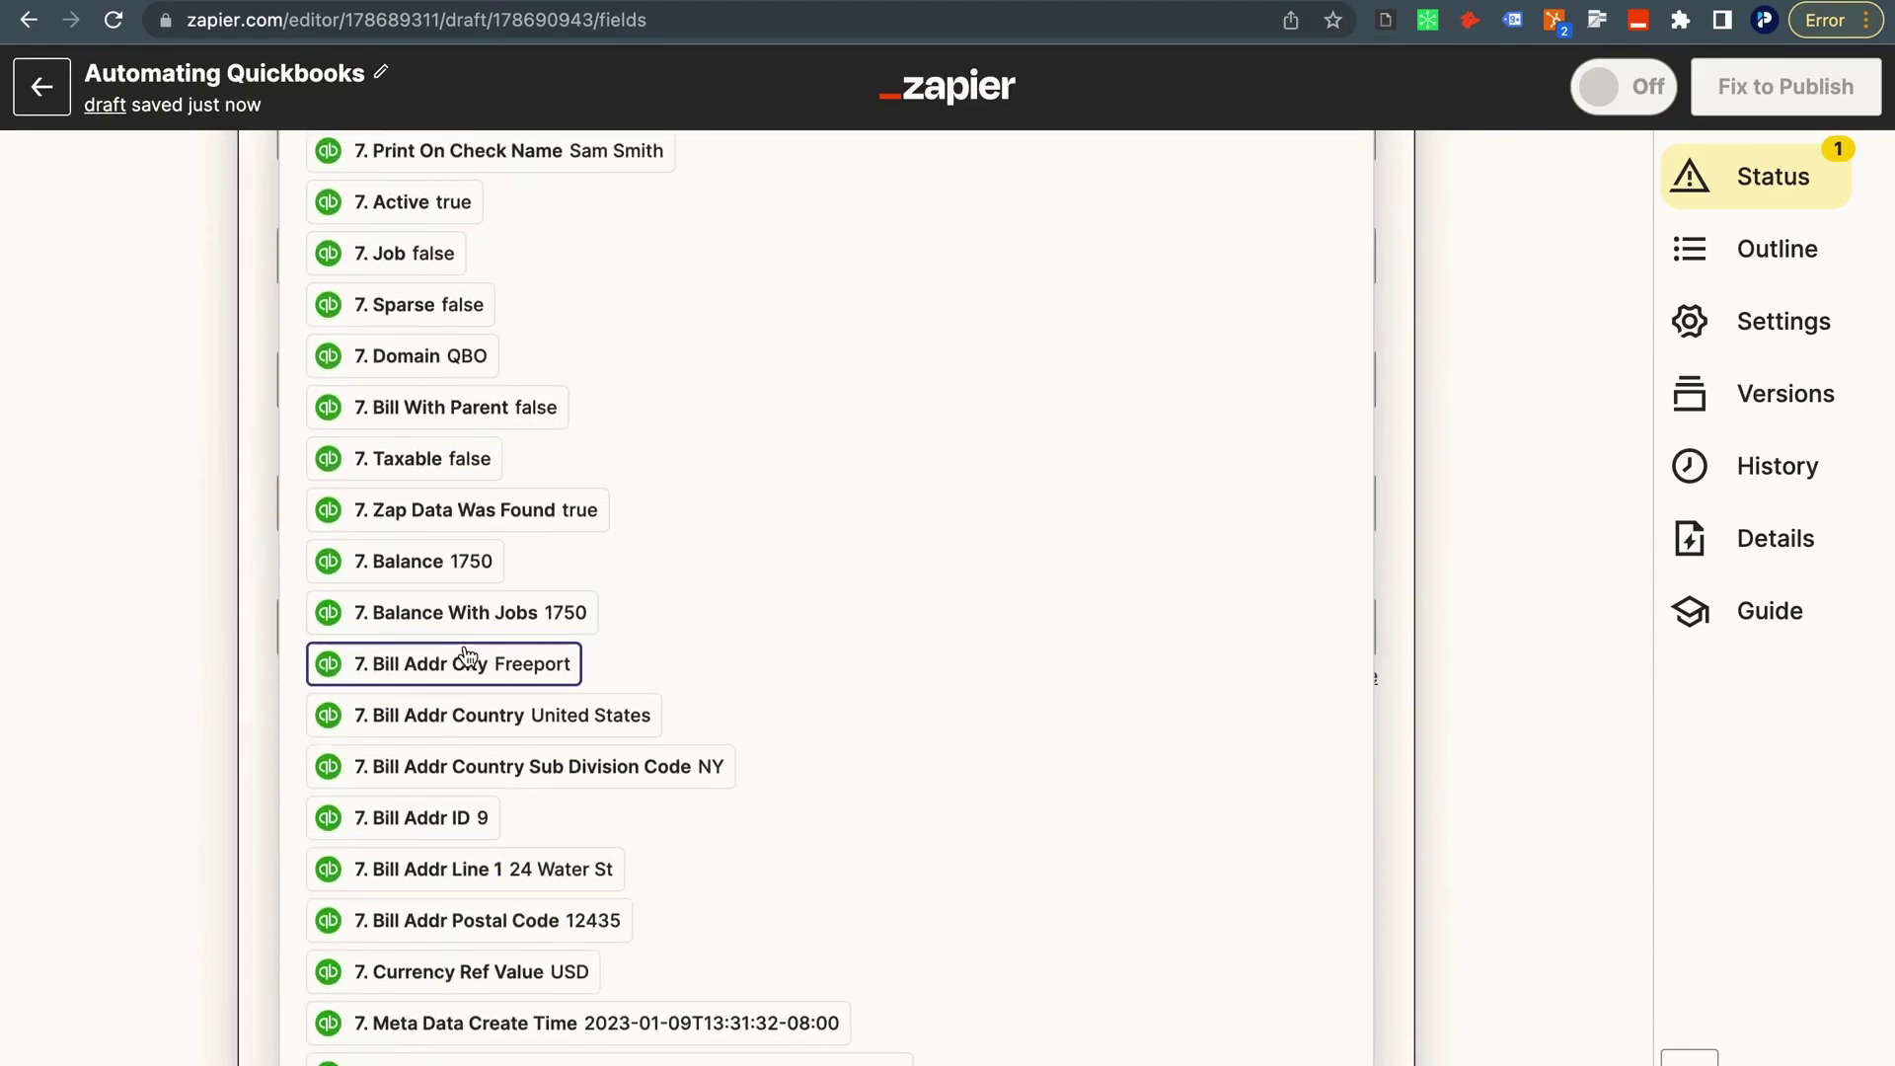
{"action": "left_click", "coordinate": [469, 667]}
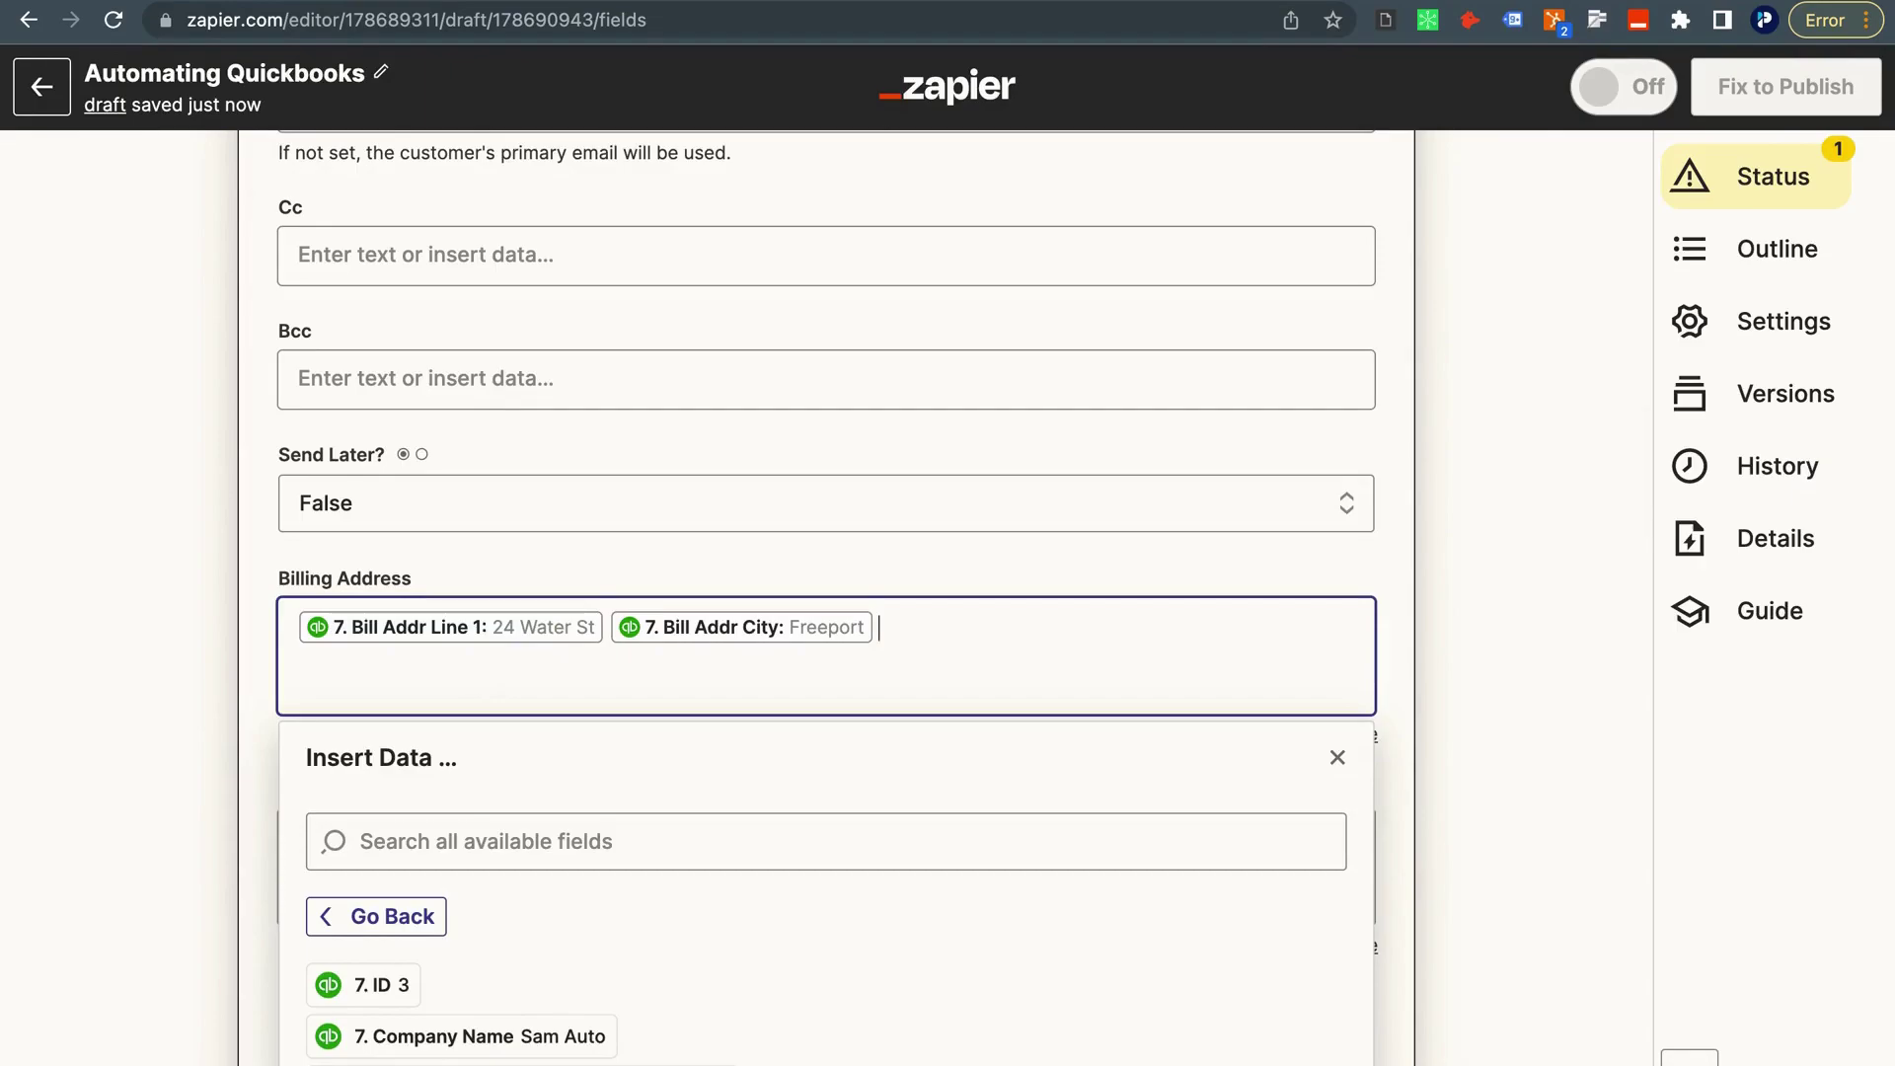
Add step 7's Postal Code, Country Sub Division Code and Country to the Billing Address.
{"action": "scroll", "coordinate": [484, 887], "scroll_direction": "down", "scroll_amount": 6}
{"action": "scroll", "coordinate": [487, 897], "scroll_direction": "down", "scroll_amount": 6}
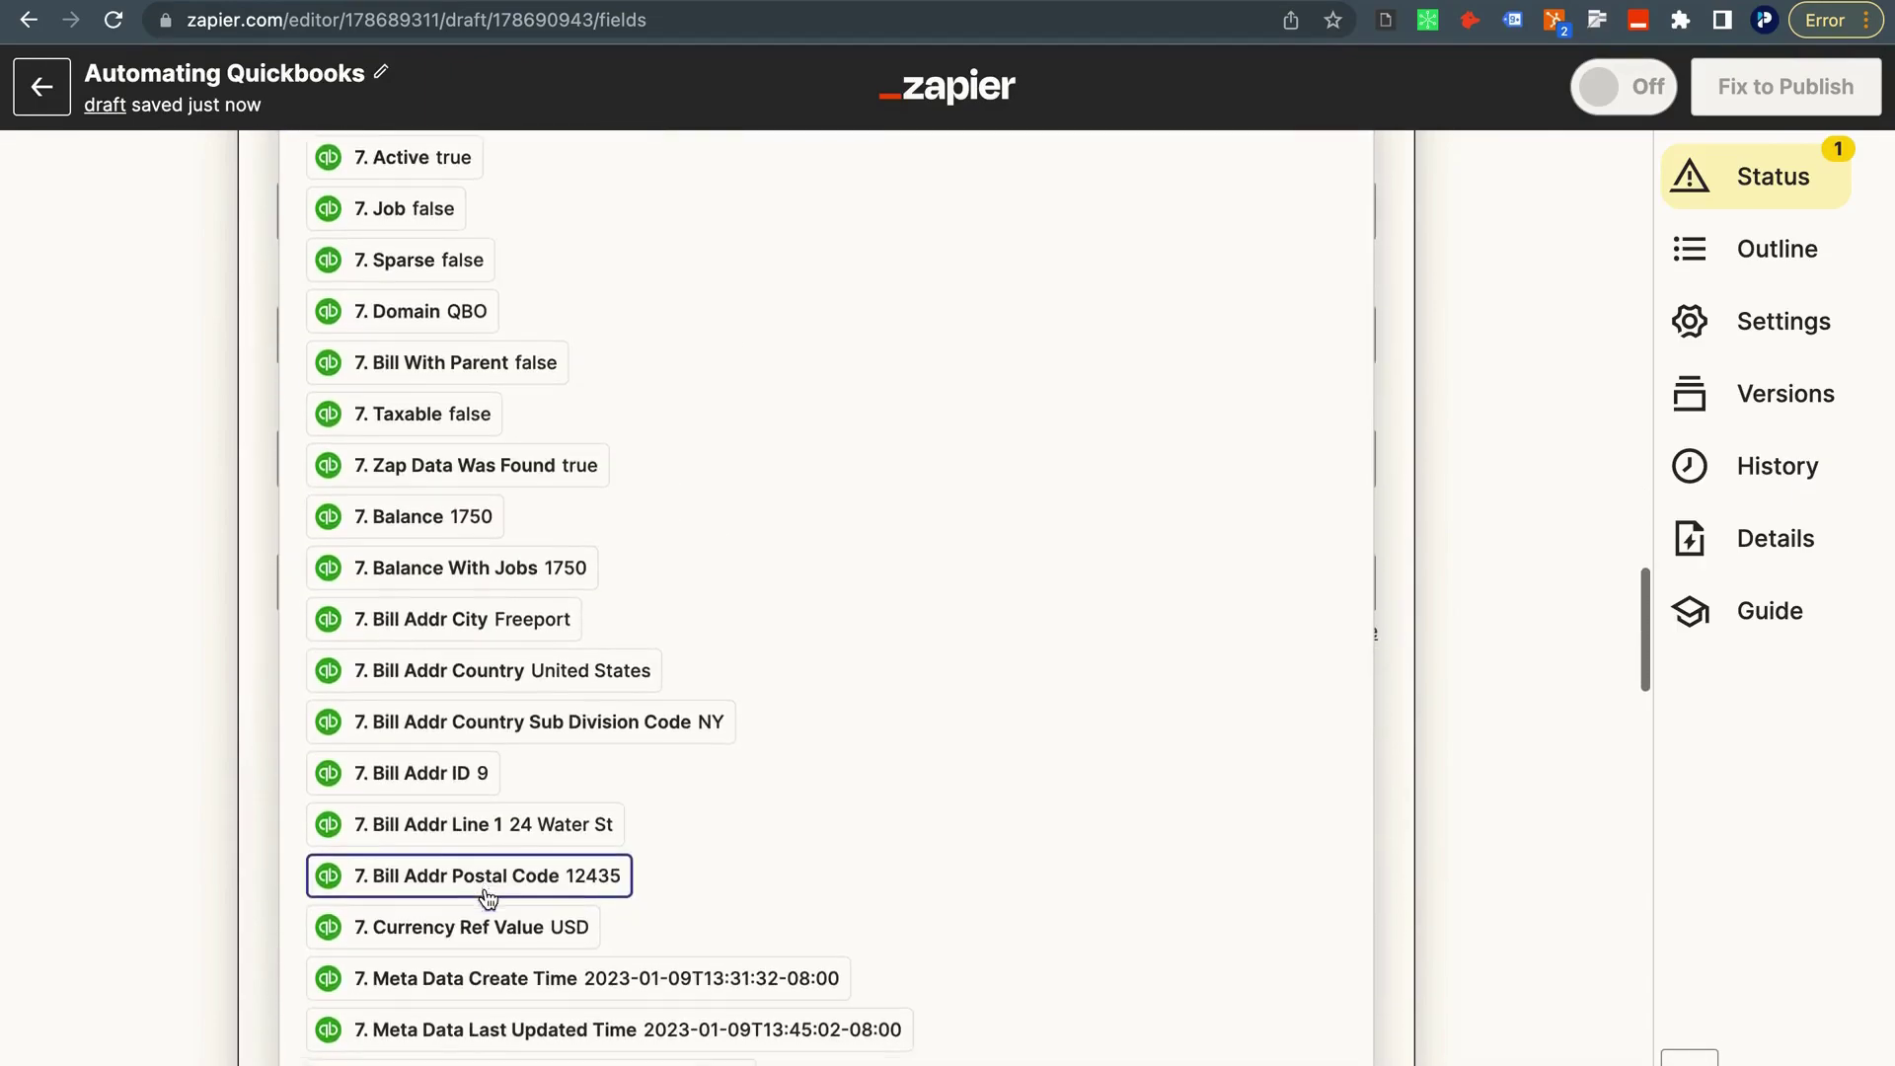
{"action": "left_click", "coordinate": [484, 851]}
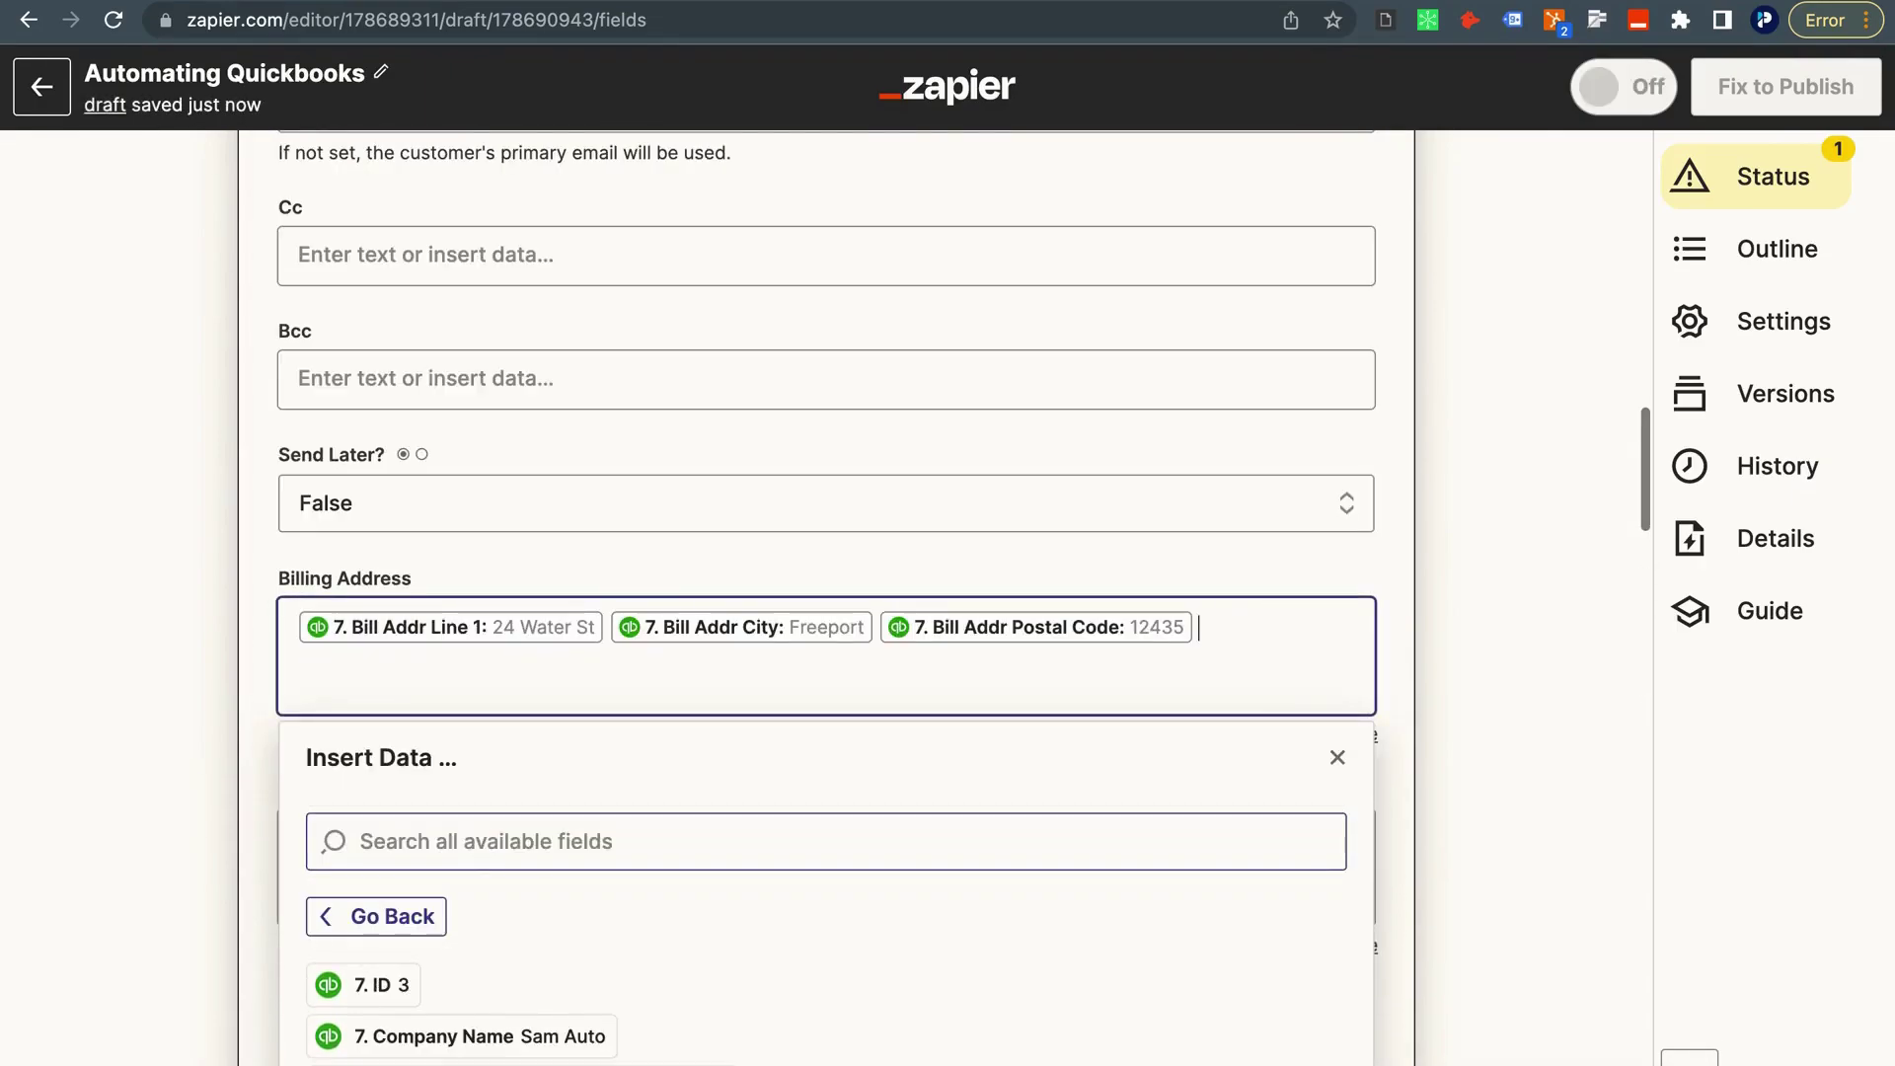
{"action": "scroll", "coordinate": [474, 1031], "scroll_direction": "down", "scroll_amount": 12}
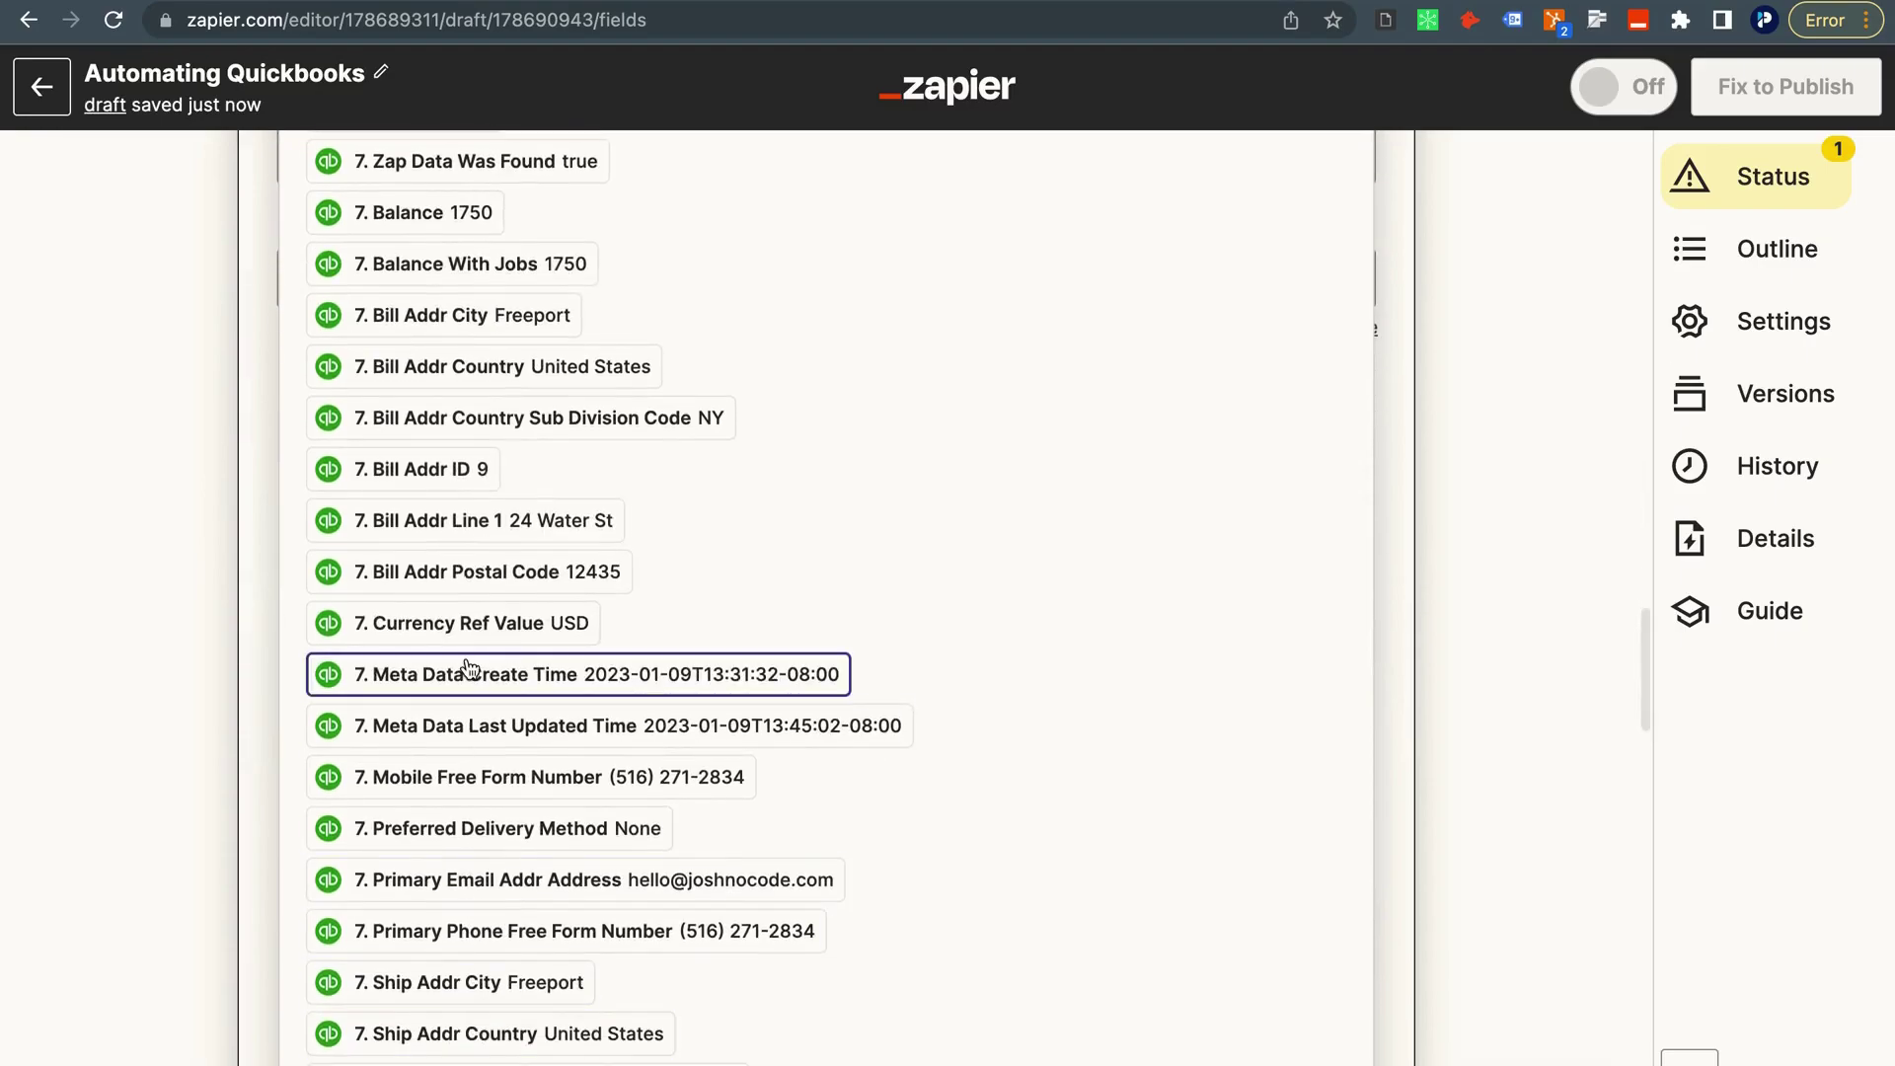
{"action": "left_click", "coordinate": [476, 435]}
{"action": "scroll", "coordinate": [493, 965], "scroll_direction": "down", "scroll_amount": 8}
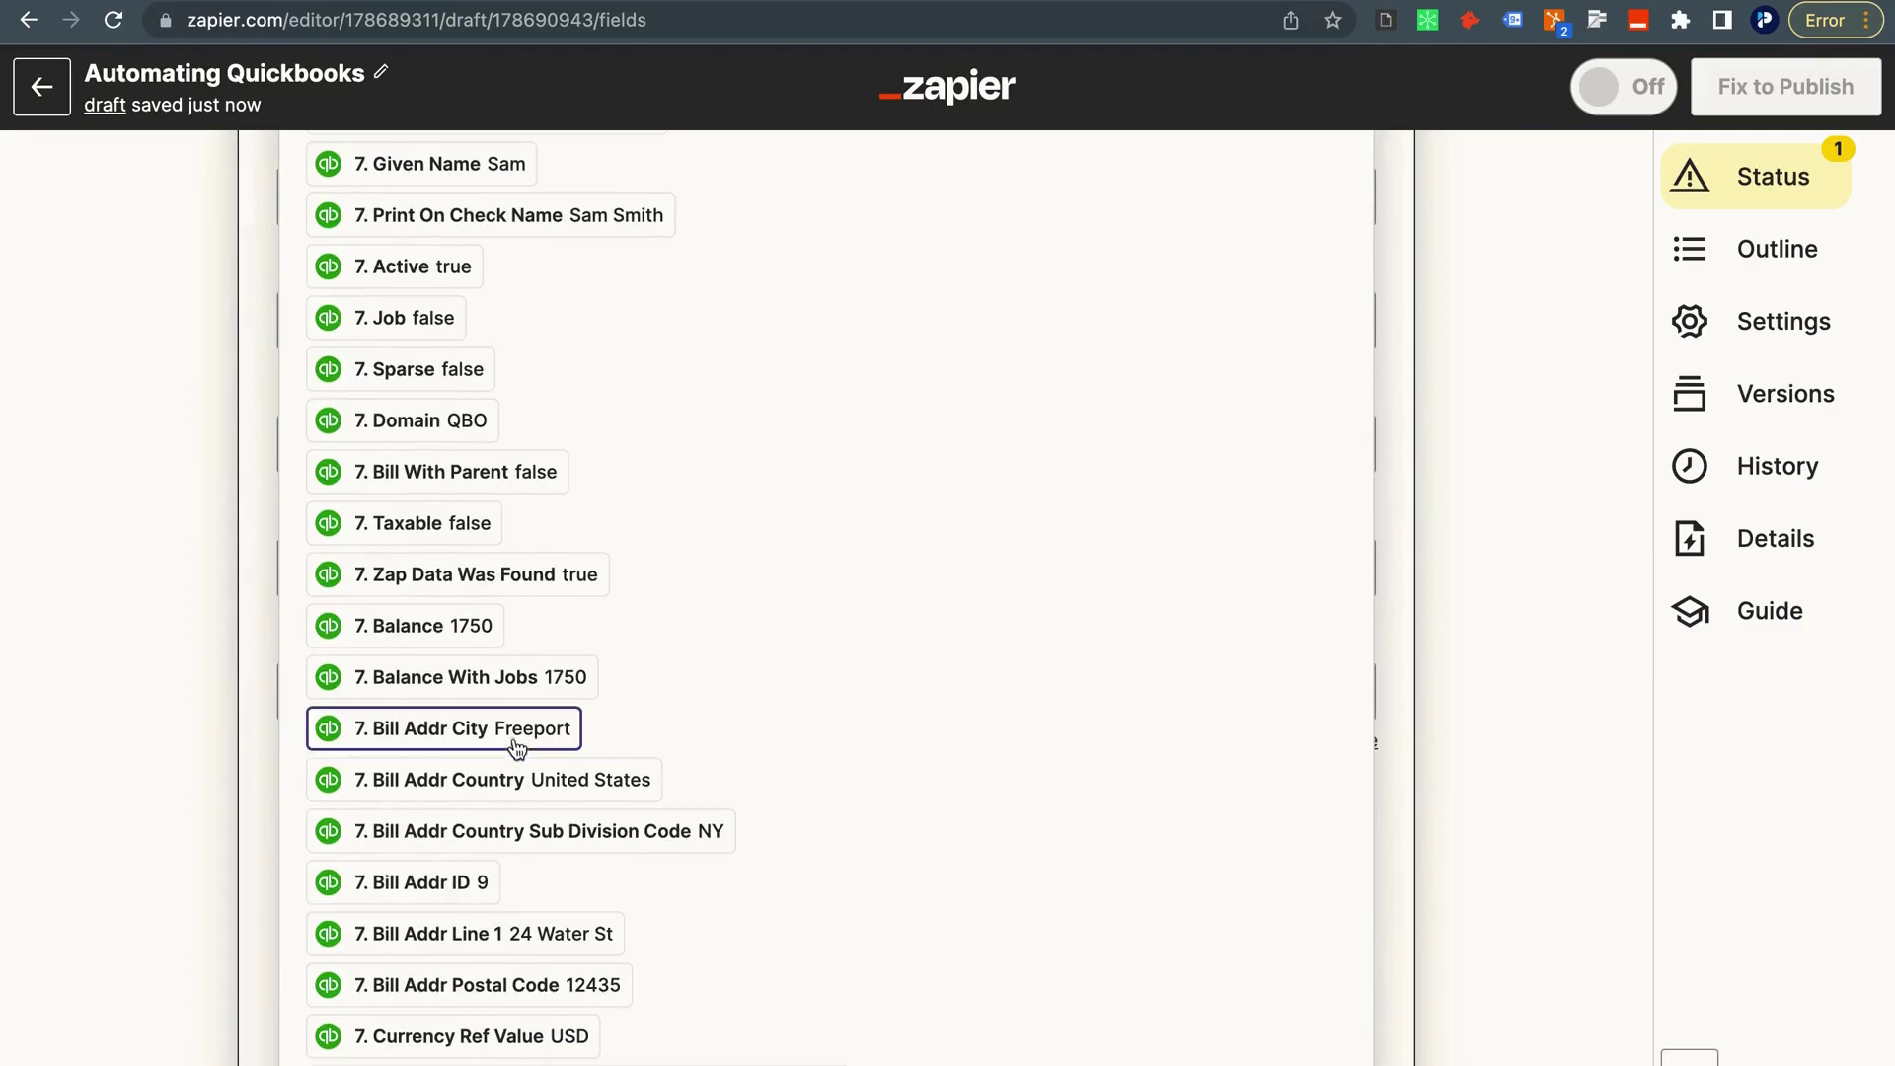
{"action": "left_click", "coordinate": [494, 780]}
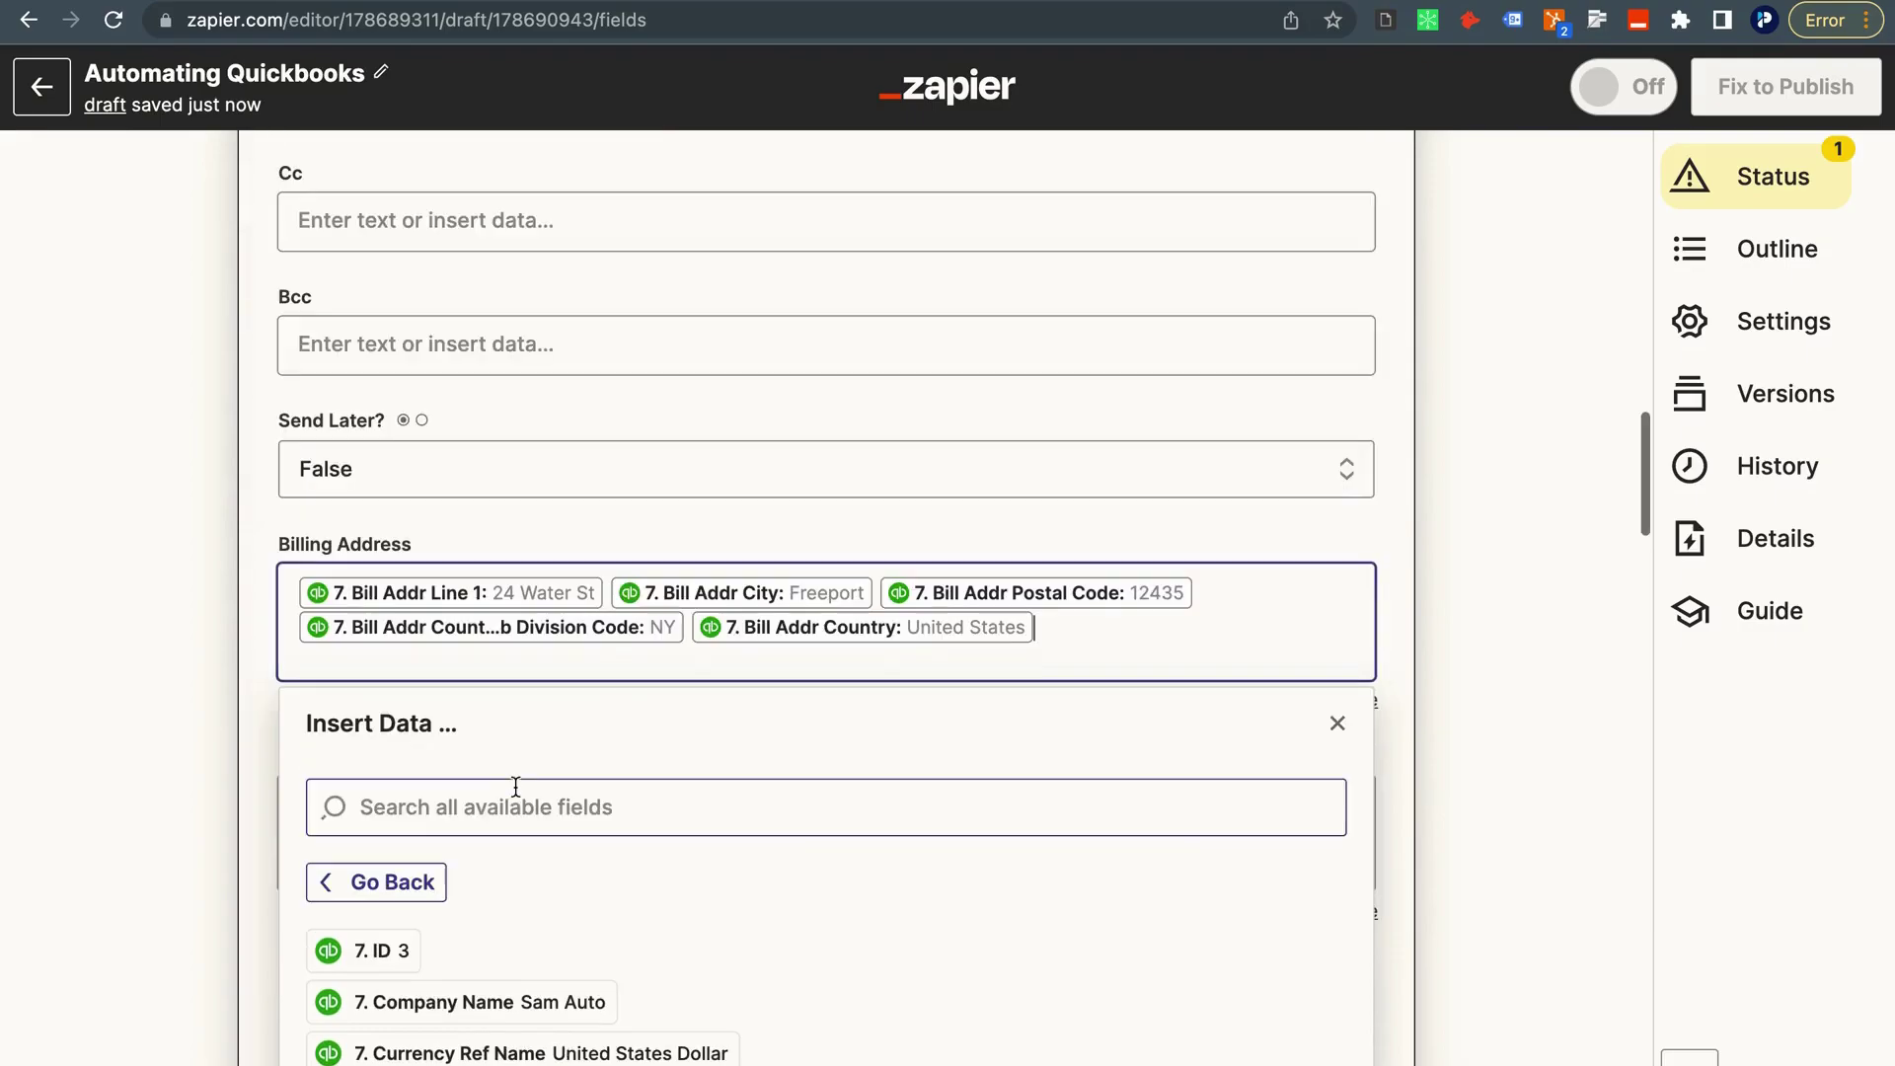
{"action": "left_click", "coordinate": [207, 553]}
{"action": "scroll", "coordinate": [287, 643], "scroll_direction": "down", "scroll_amount": 2}
{"action": "scroll", "coordinate": [302, 689], "scroll_direction": "down", "scroll_amount": 2}
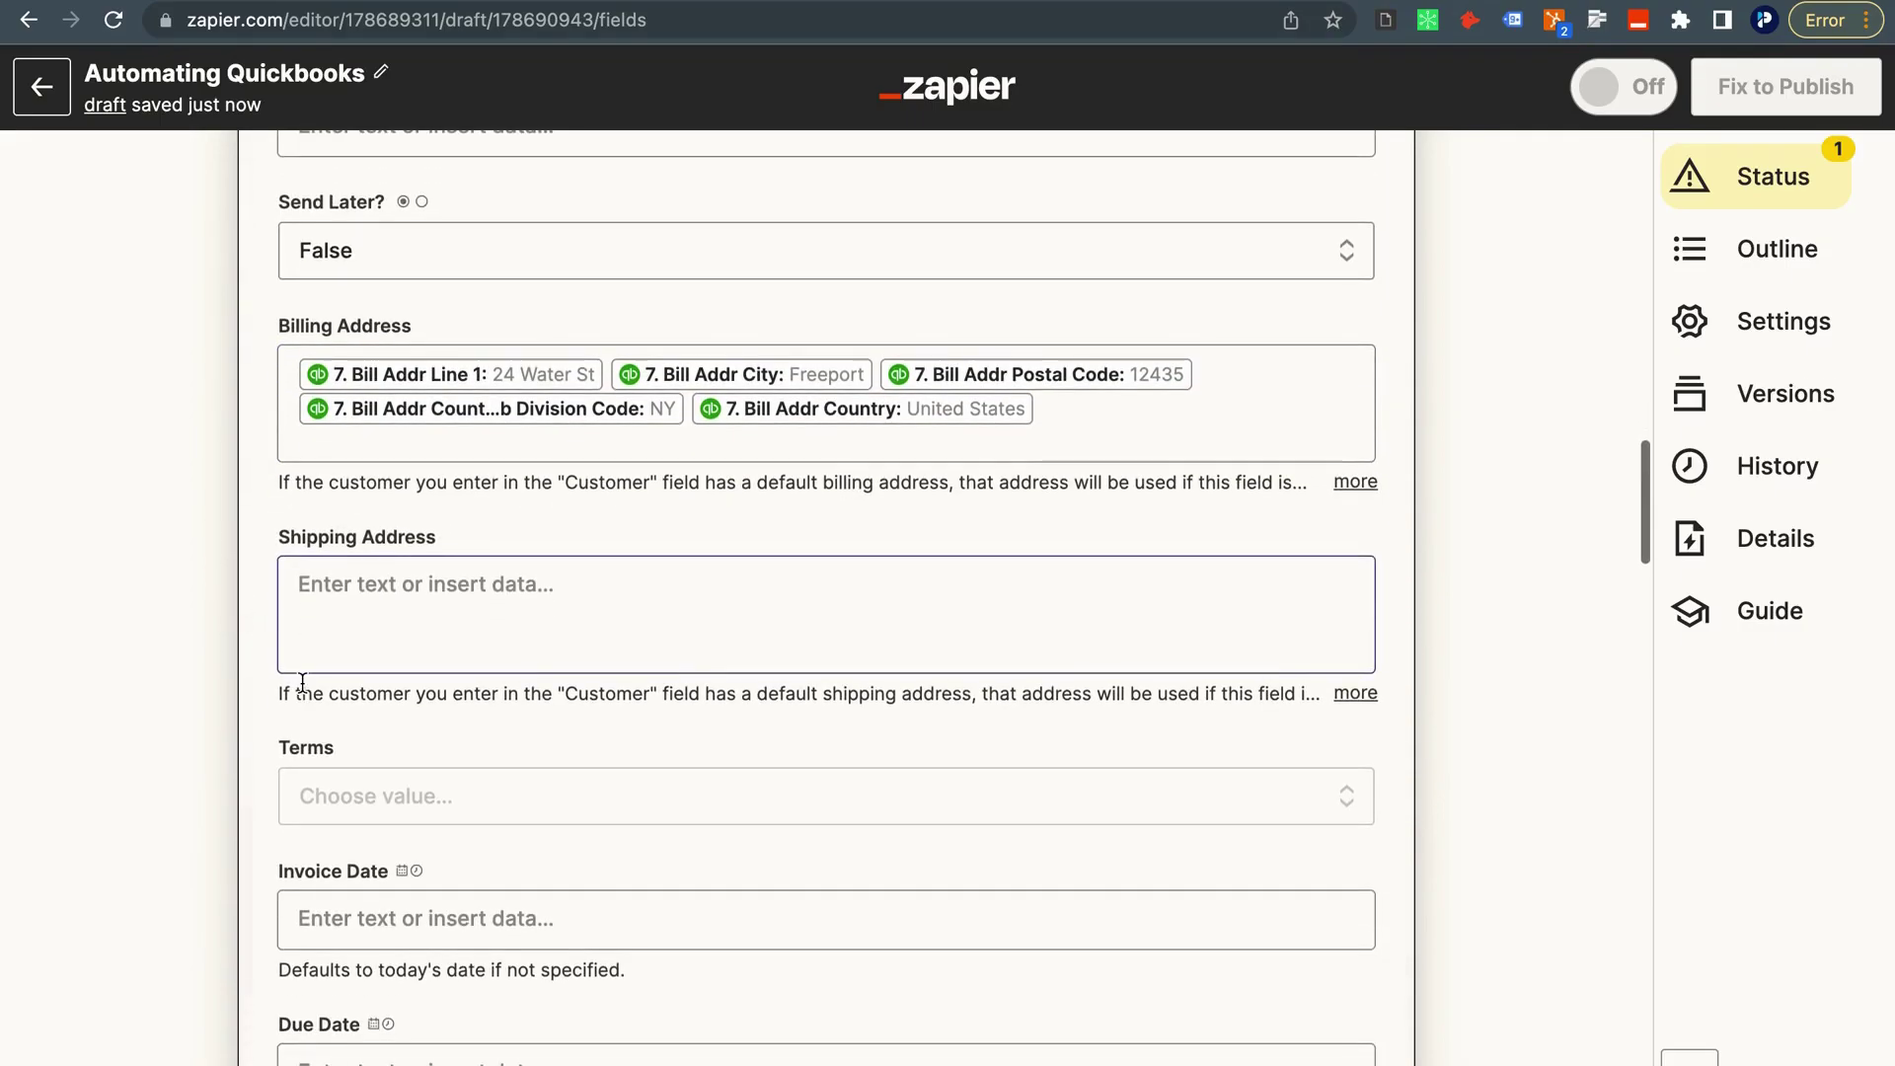
{"action": "scroll", "coordinate": [312, 758], "scroll_direction": "down", "scroll_amount": 2}
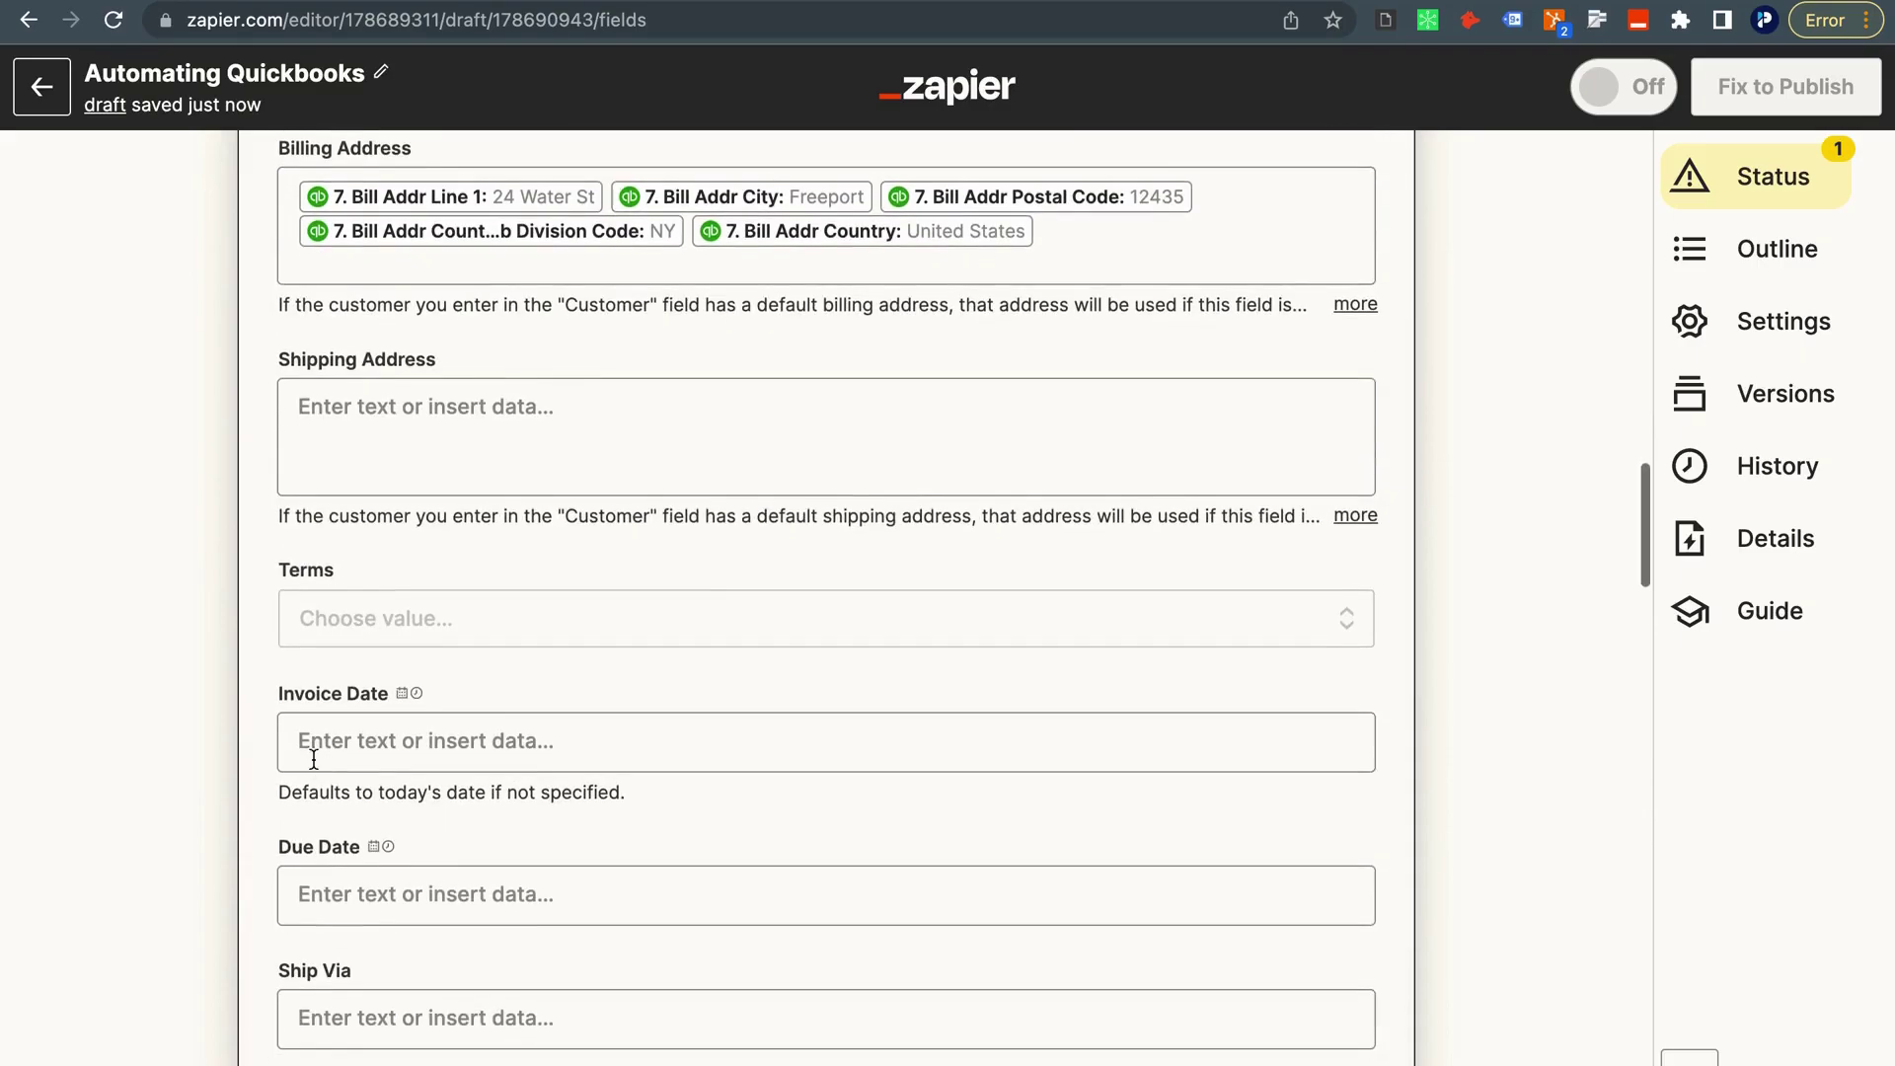
{"action": "left_click", "coordinate": [306, 622]}
{"action": "scroll", "coordinate": [363, 758], "scroll_direction": "down", "scroll_amount": 2}
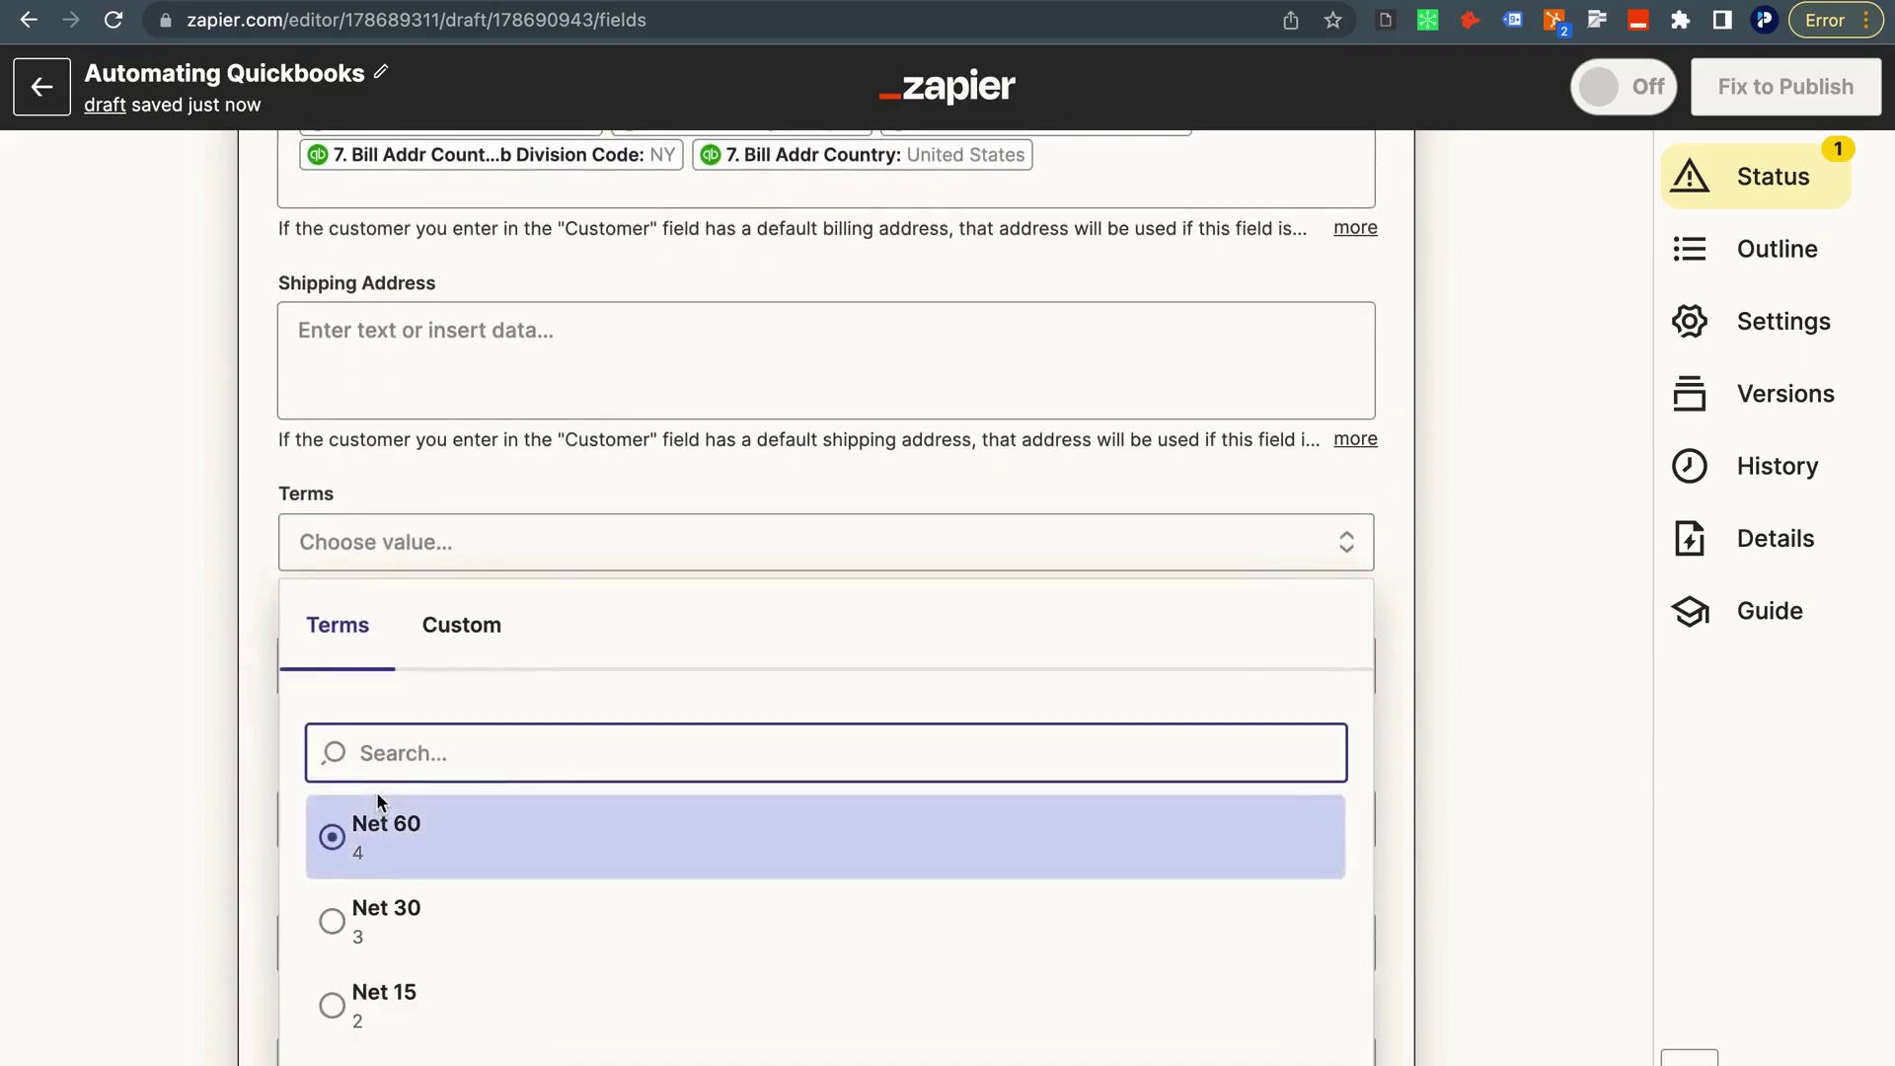
Set Terms to Net 30 and Invoice Date to the Format Invoice Date step's '2. Output'.
{"action": "scroll", "coordinate": [390, 869], "scroll_direction": "down", "scroll_amount": 1}
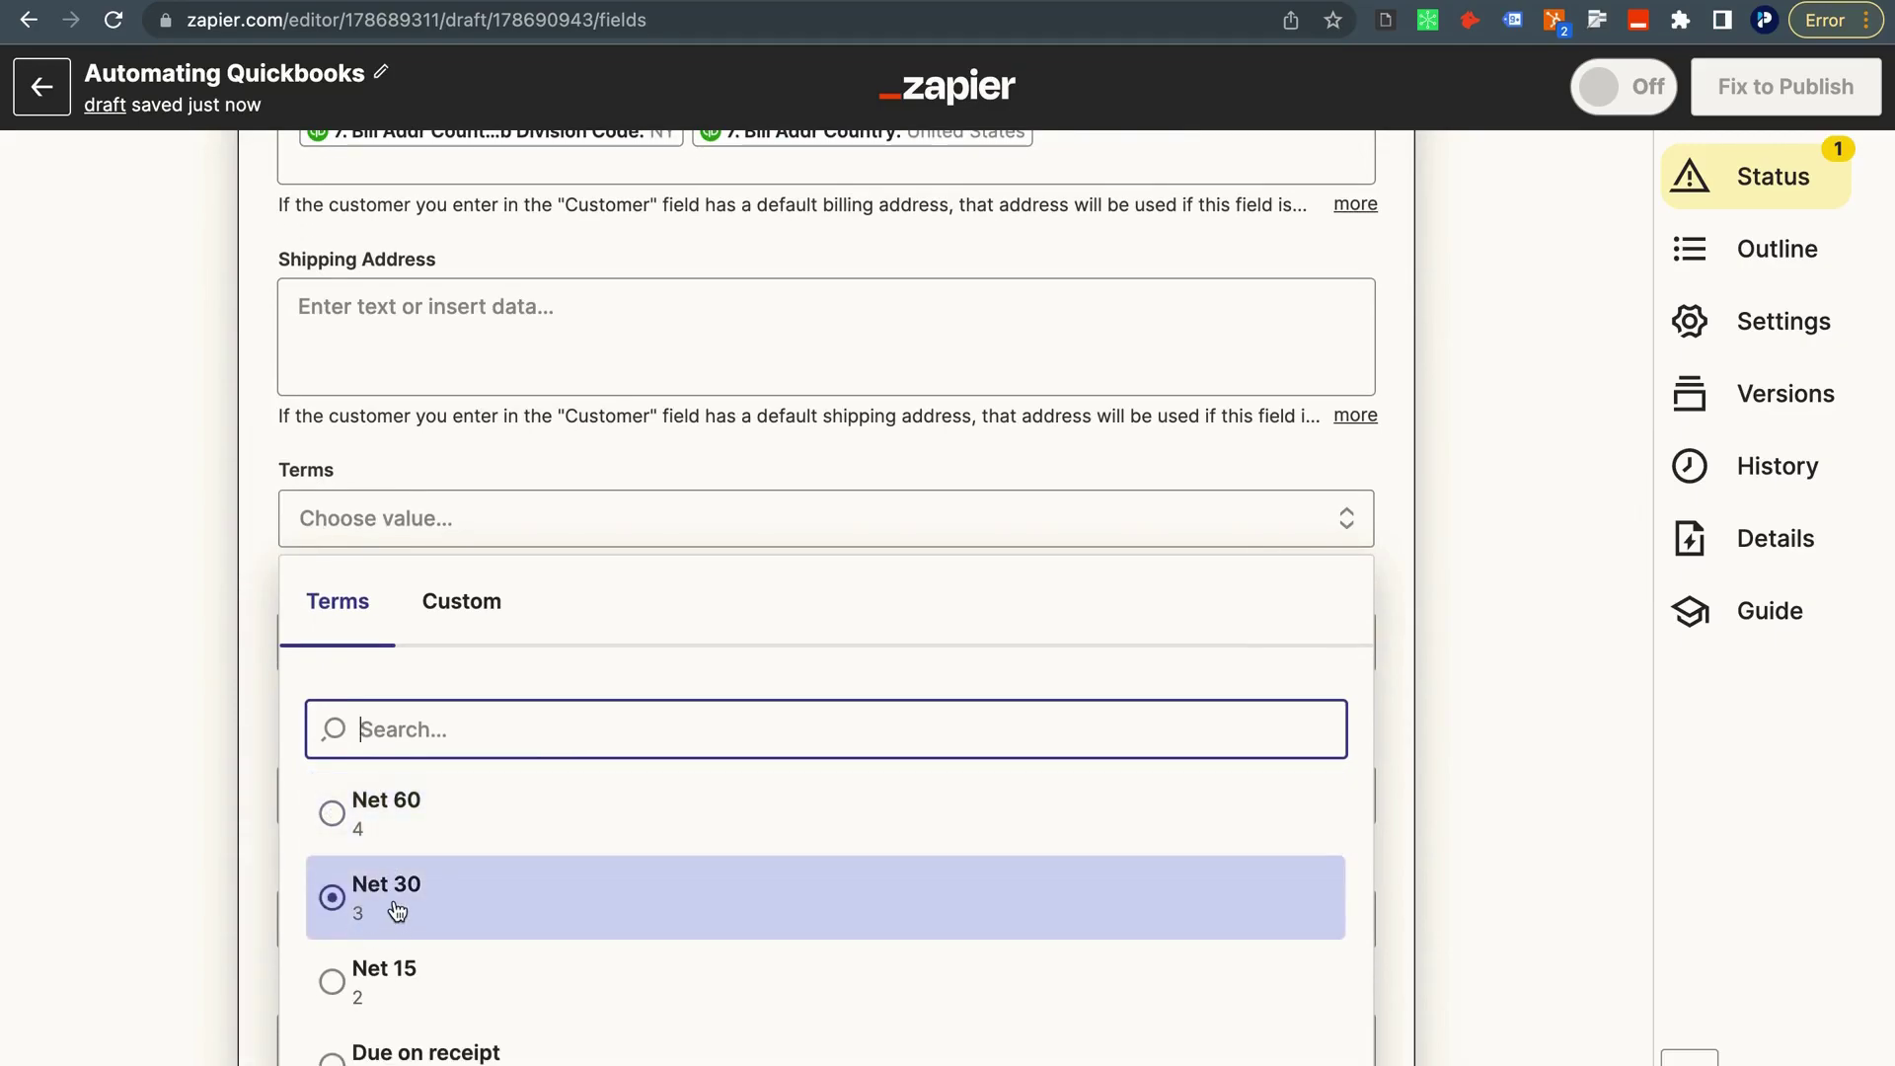
{"action": "left_click", "coordinate": [397, 910]}
{"action": "left_click", "coordinate": [312, 629]}
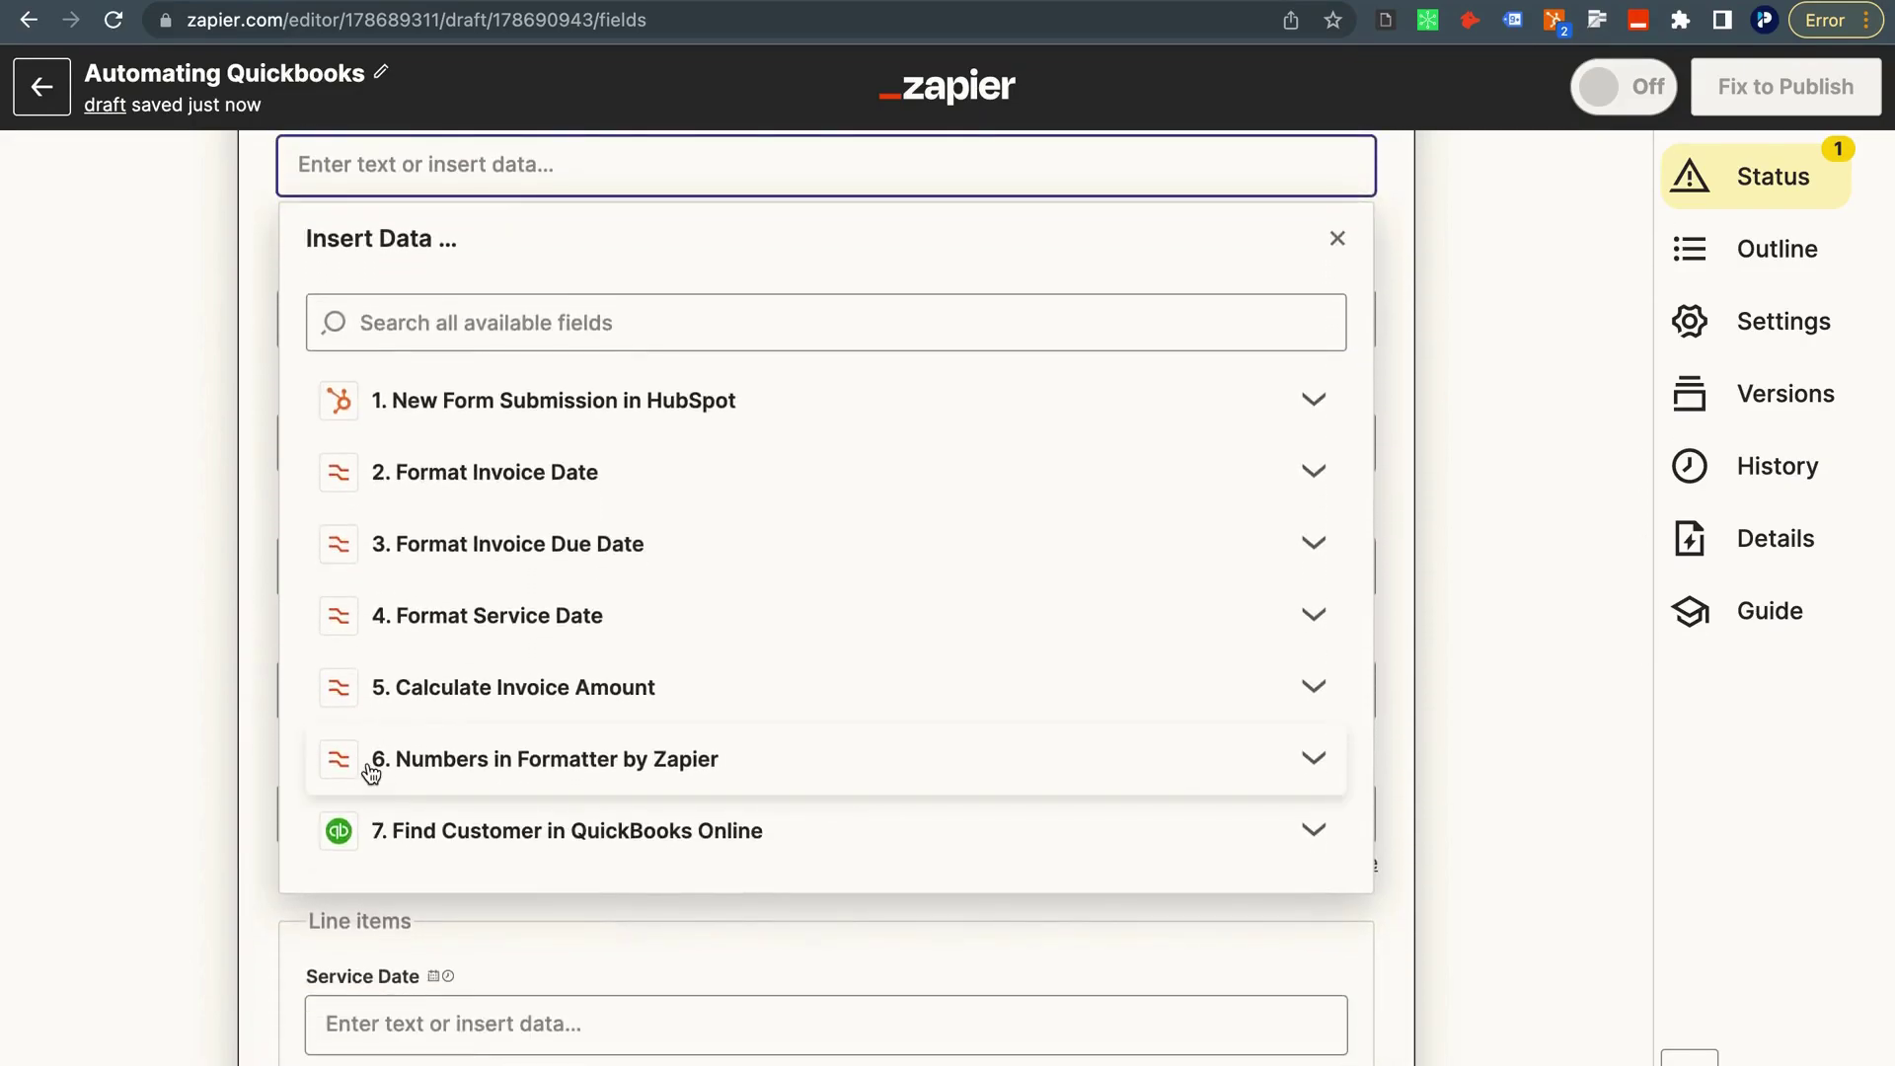
{"action": "scroll", "coordinate": [372, 765], "scroll_direction": "up", "scroll_amount": 1}
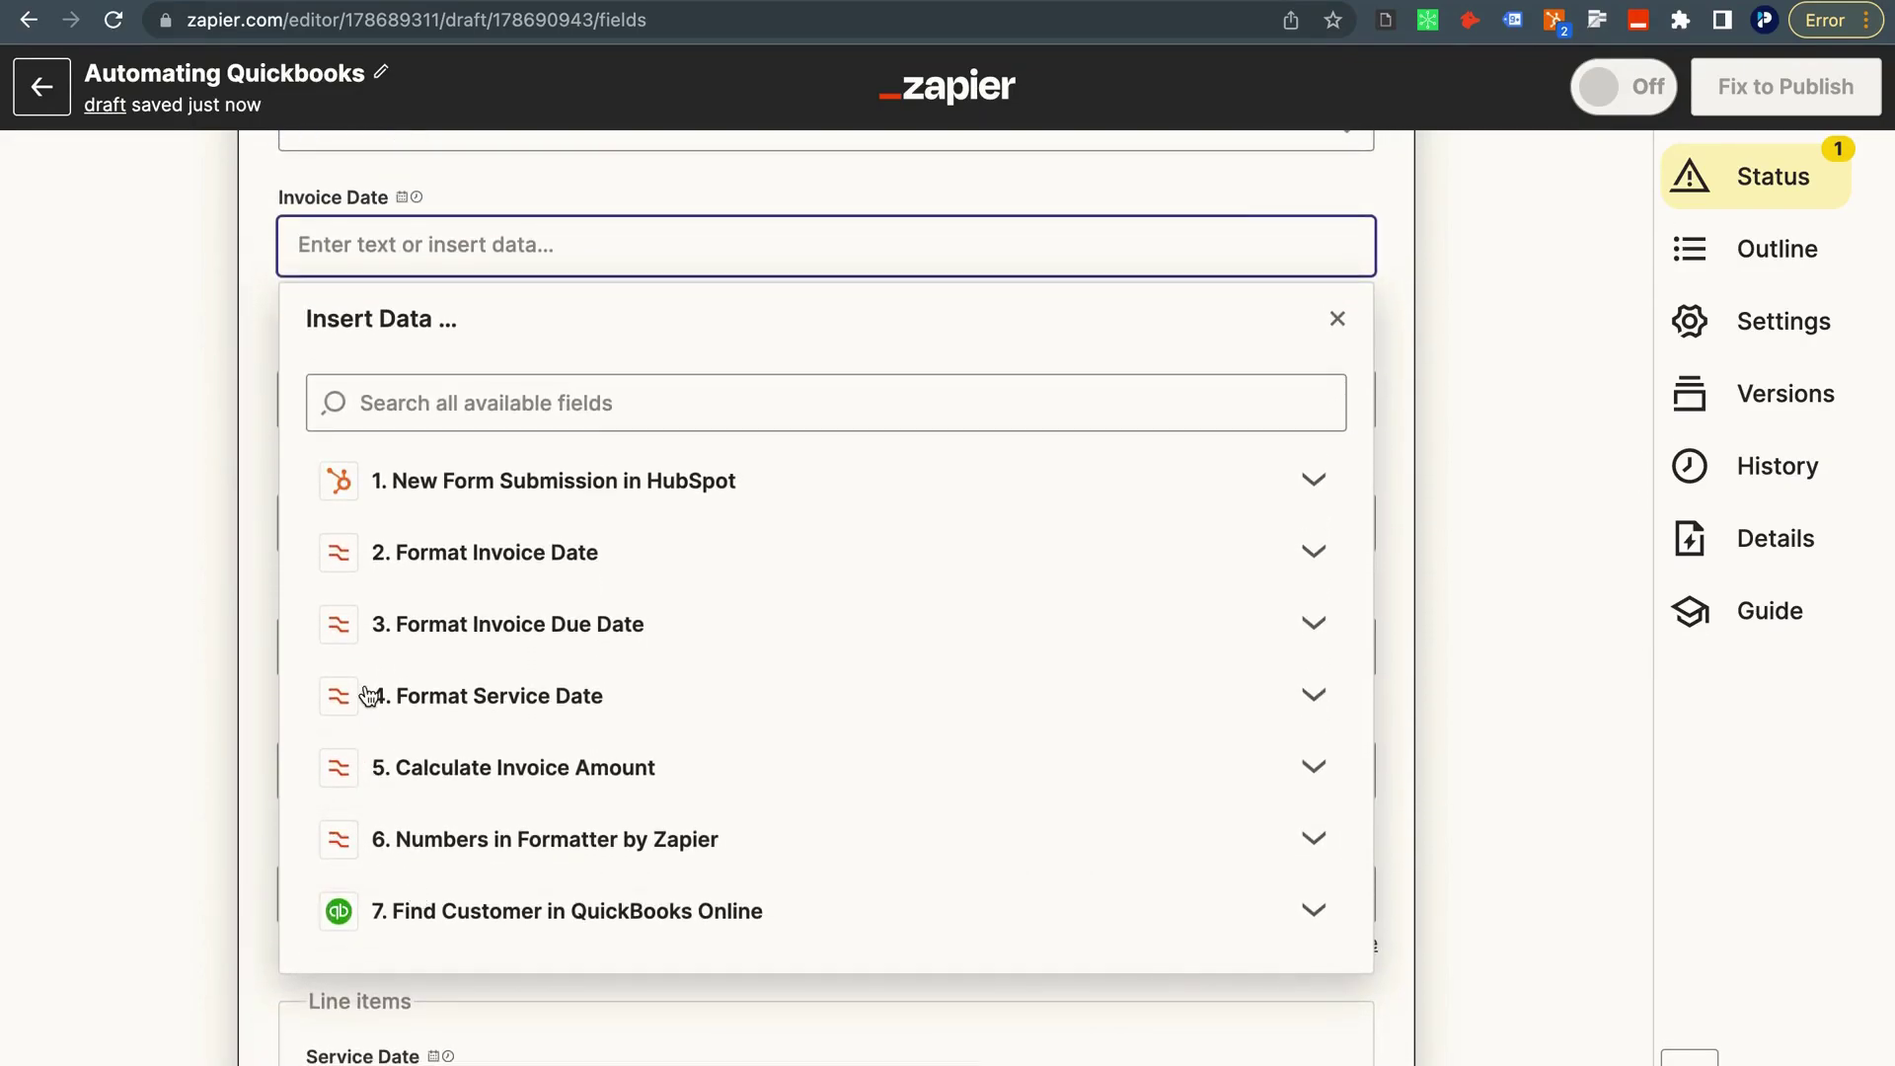
{"action": "left_click", "coordinate": [443, 560]}
{"action": "left_click", "coordinate": [454, 663]}
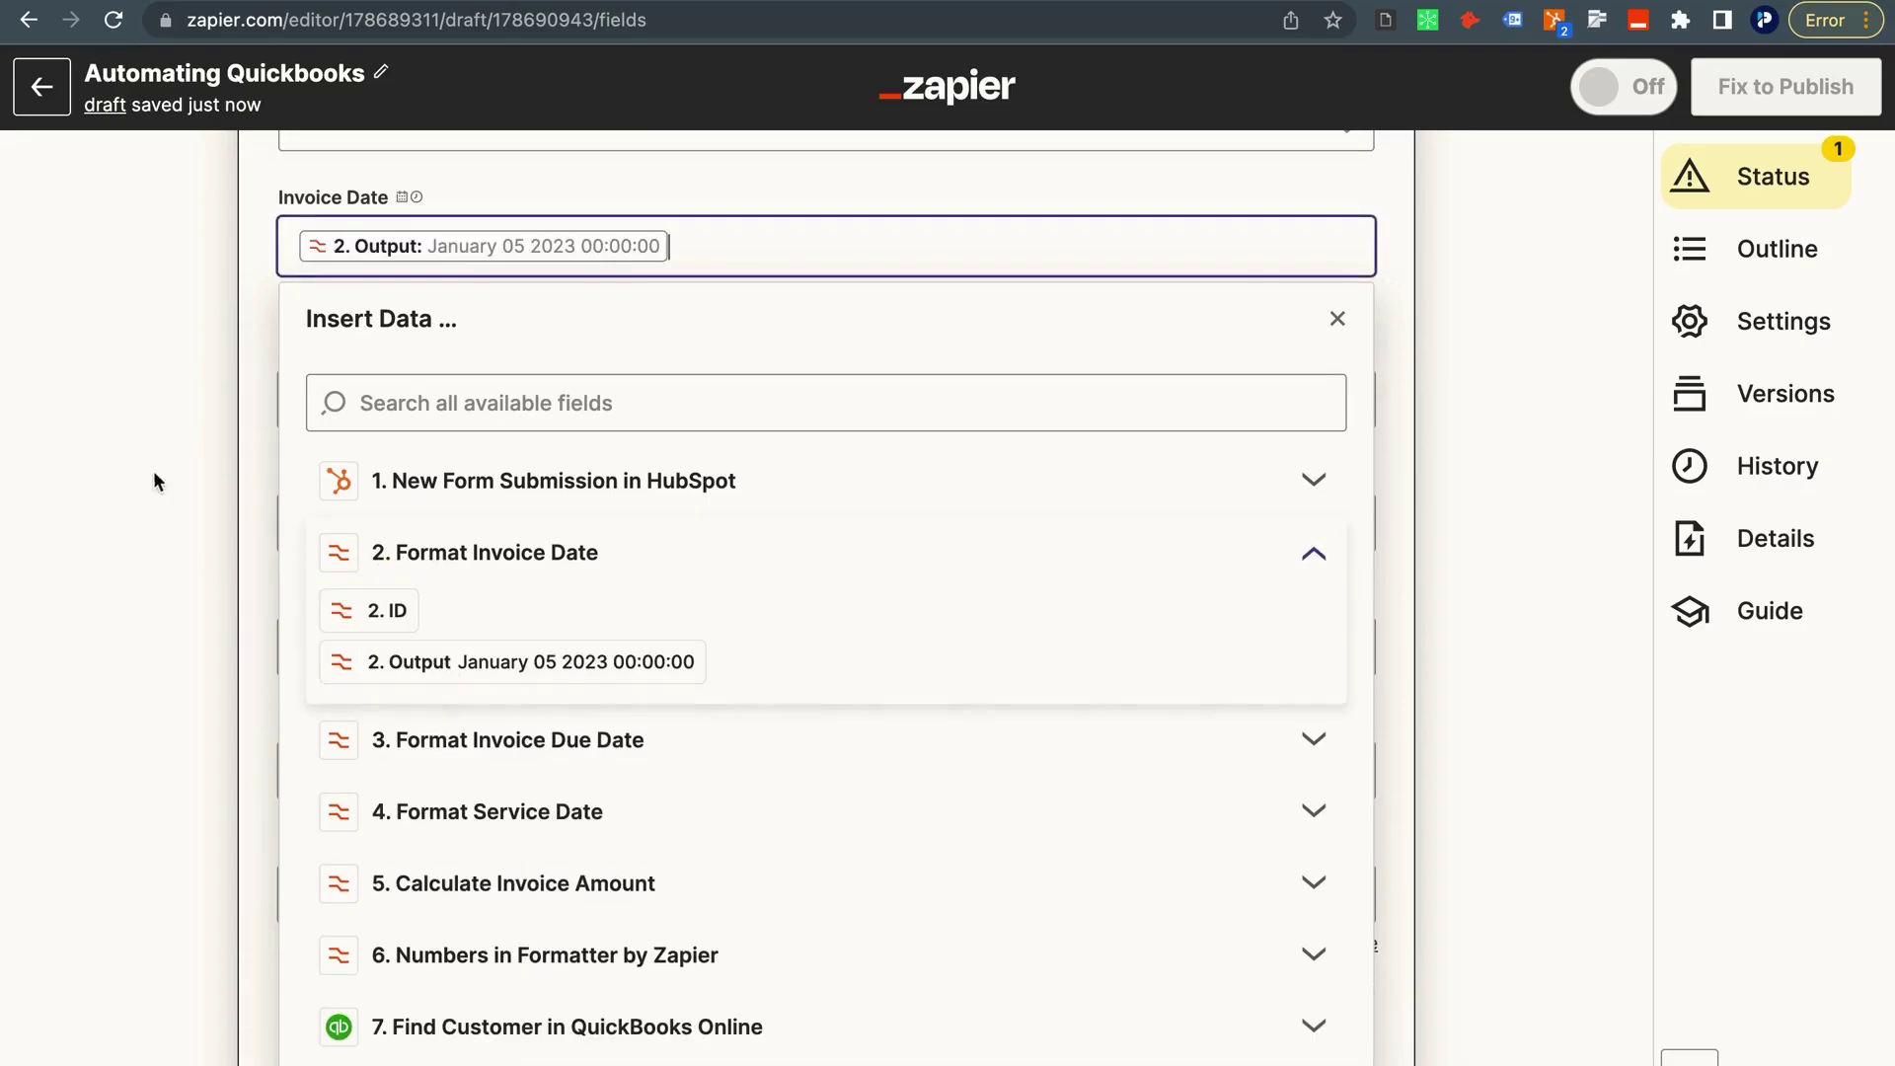
Fill Due Date with the Format Invoice Due Date step's '3. Output'.
{"action": "left_click", "coordinate": [145, 427]}
{"action": "left_click", "coordinate": [361, 379]}
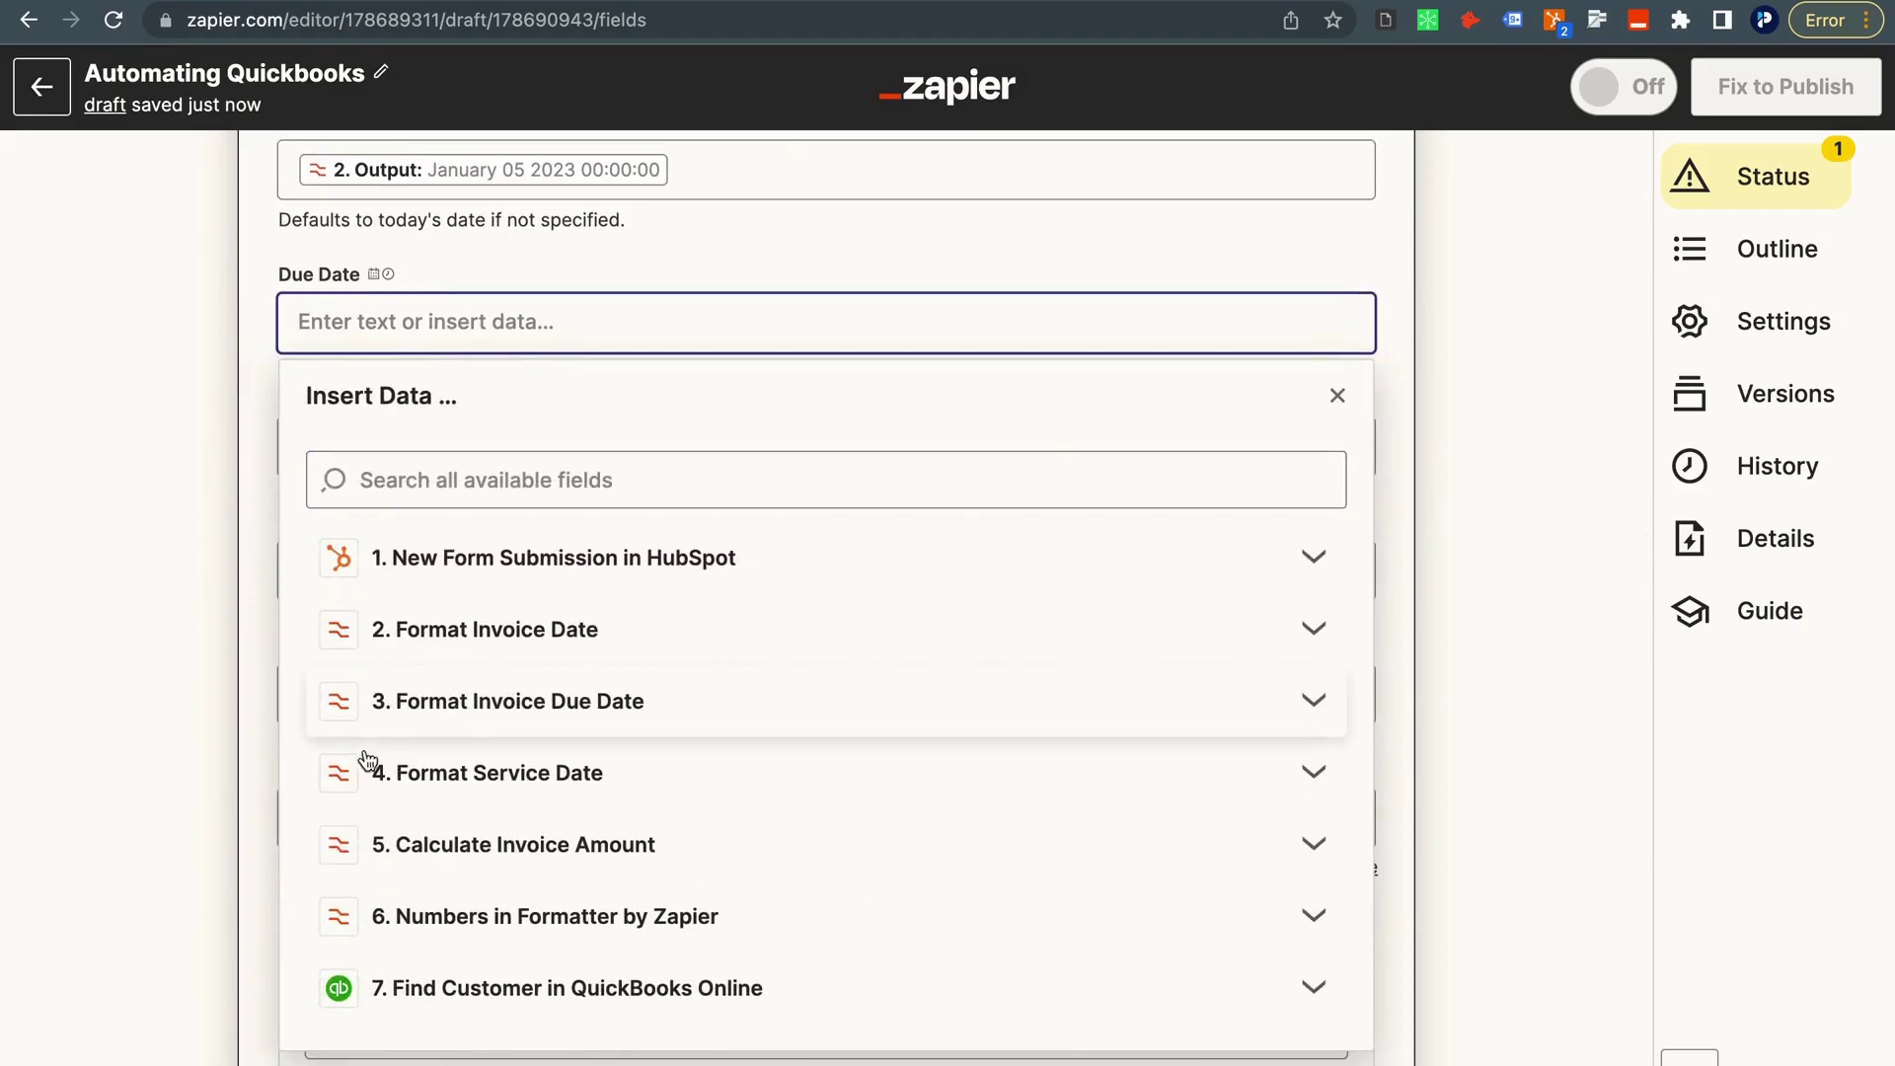
{"action": "left_click", "coordinate": [538, 704]}
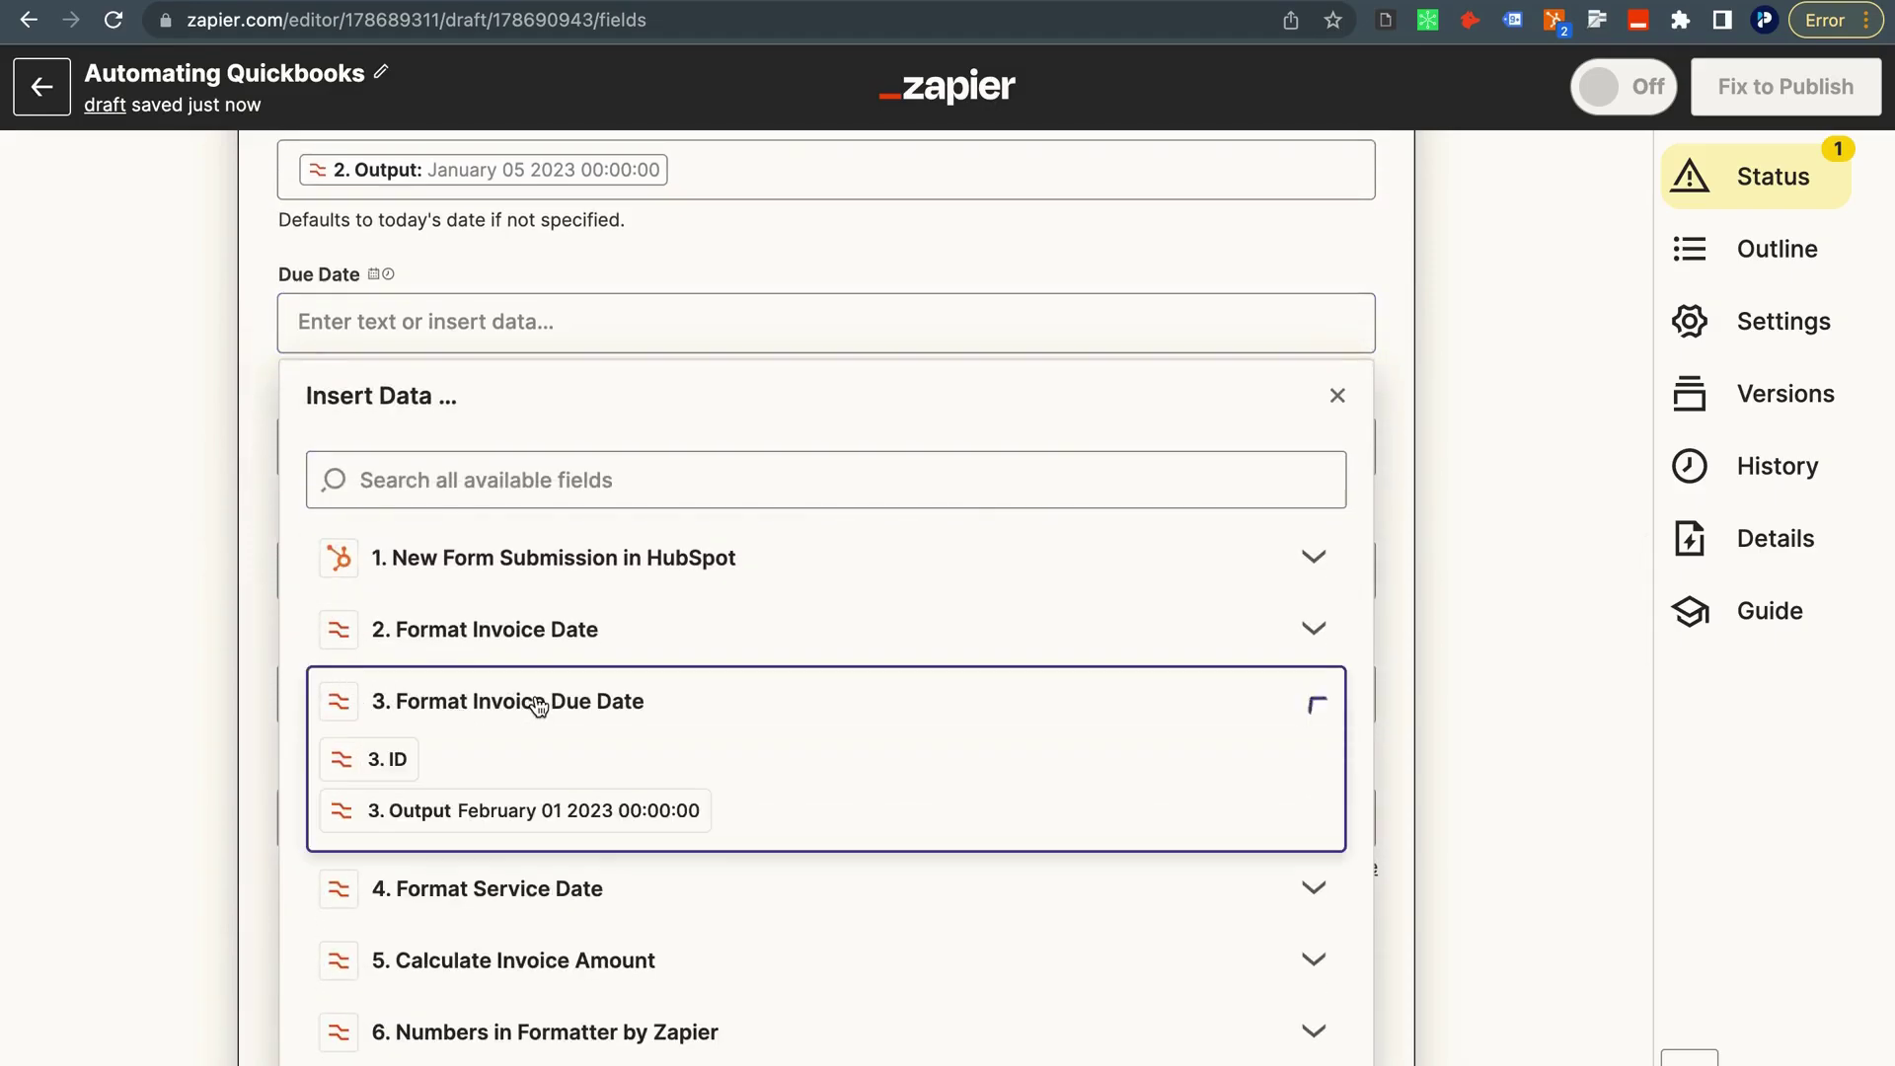
{"action": "left_click", "coordinate": [493, 811]}
{"action": "left_click", "coordinate": [213, 590]}
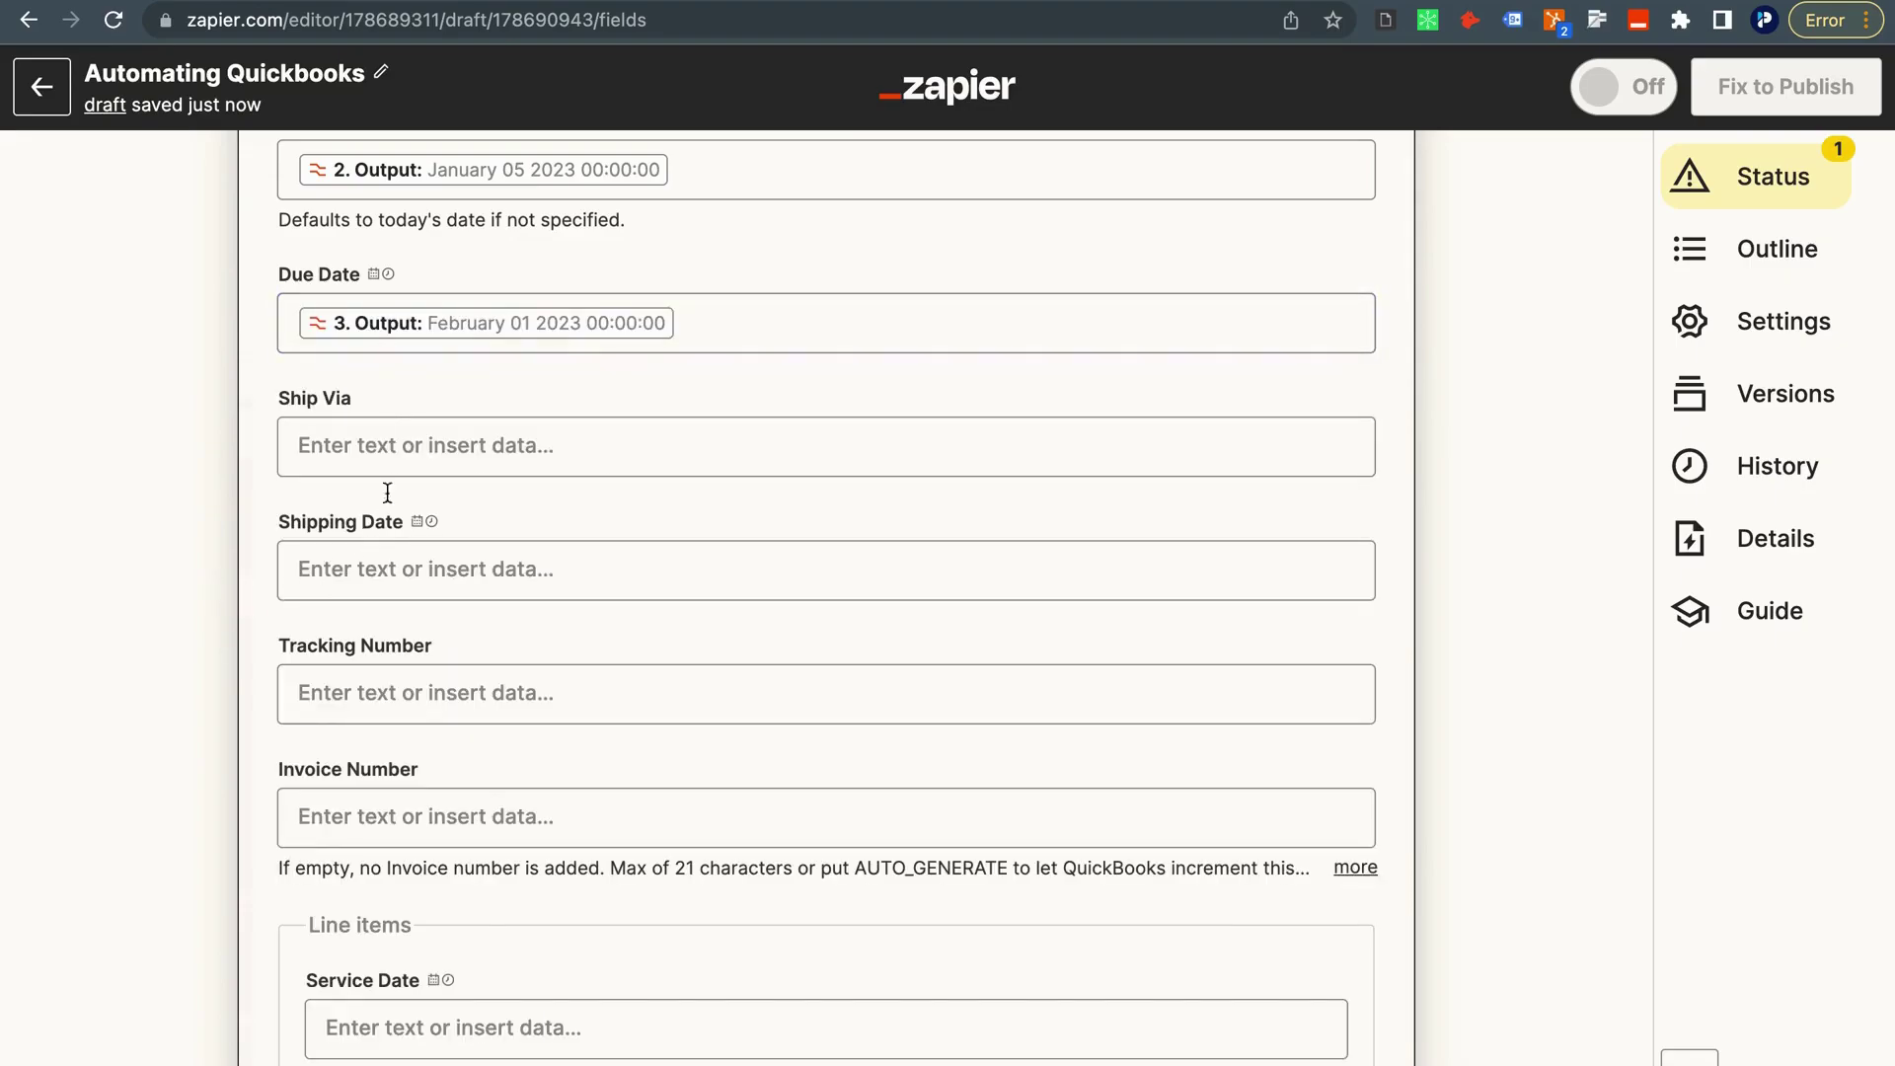
Fill Invoice Number with step 6's formatted number output (43524).
{"action": "scroll", "coordinate": [383, 434], "scroll_direction": "down", "scroll_amount": 3}
{"action": "scroll", "coordinate": [382, 476], "scroll_direction": "down", "scroll_amount": 2}
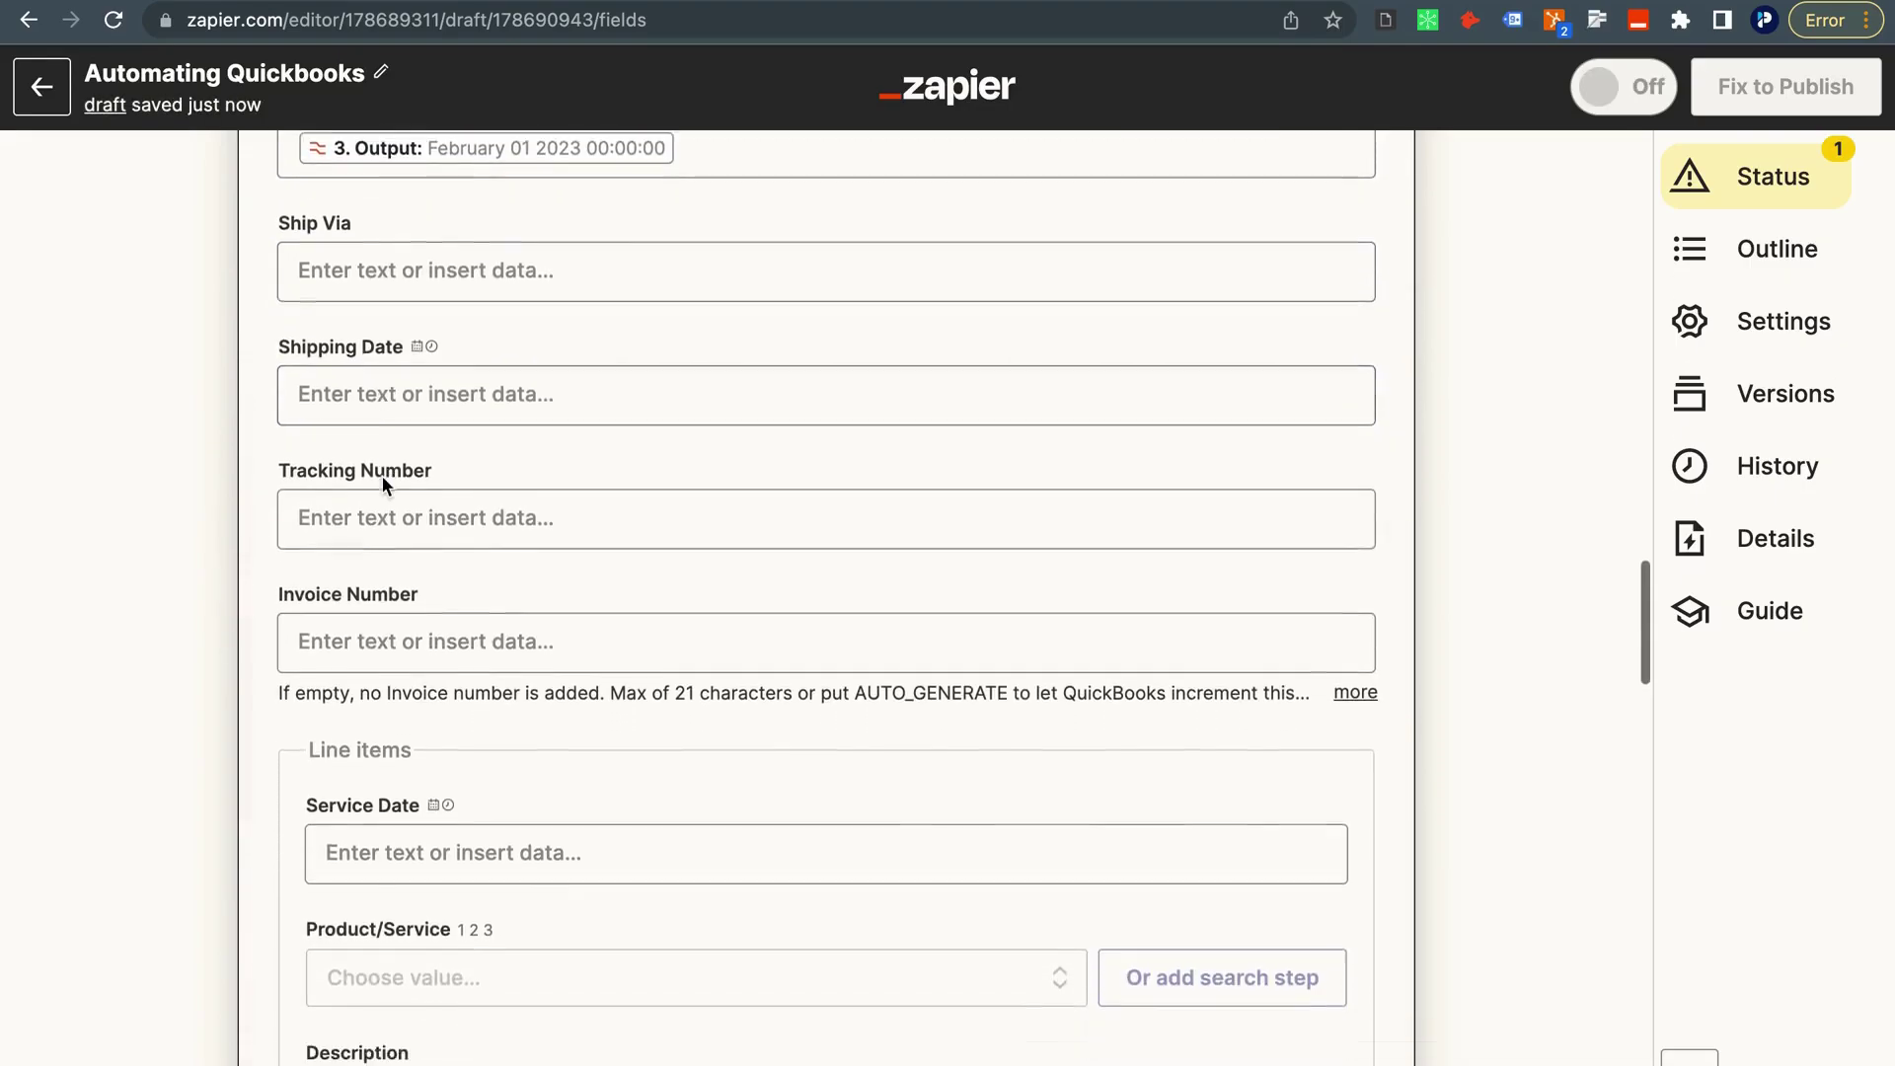
{"action": "left_click", "coordinate": [391, 607]}
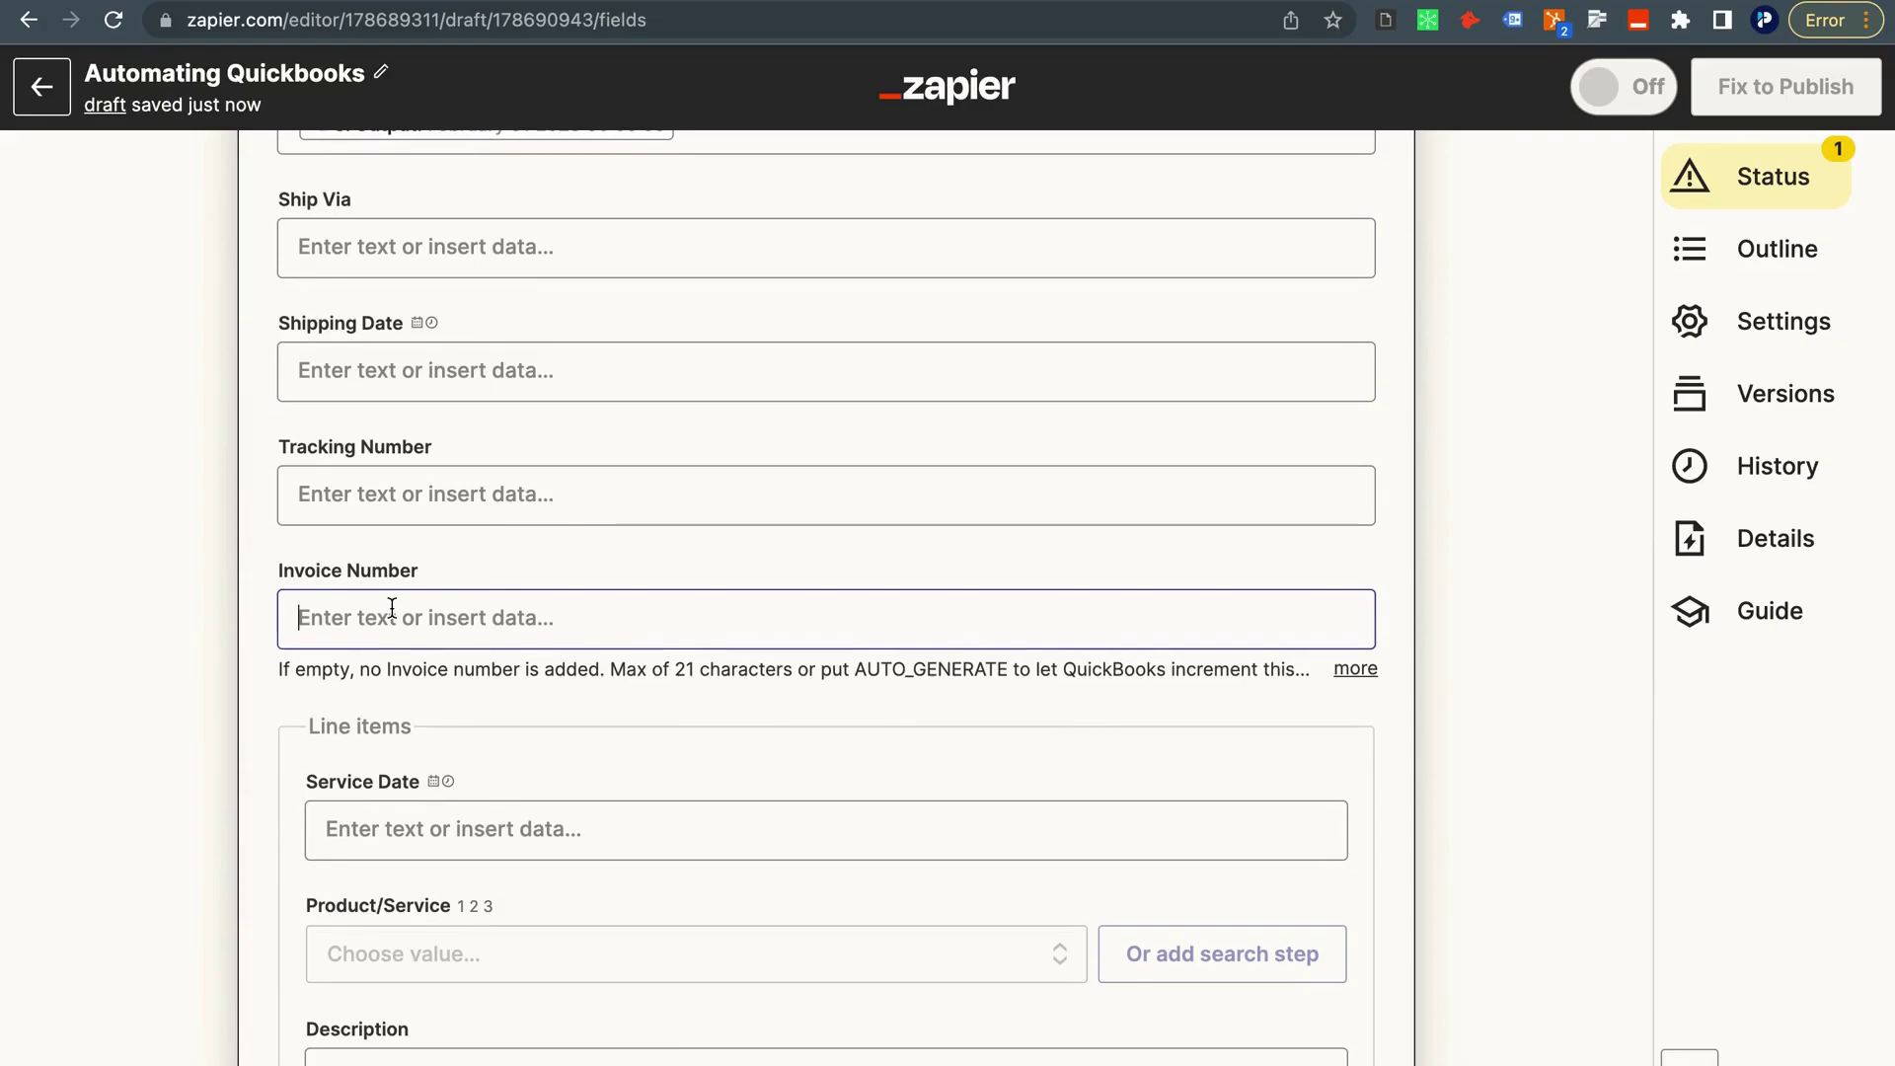
{"action": "scroll", "coordinate": [404, 750], "scroll_direction": "down", "scroll_amount": 5}
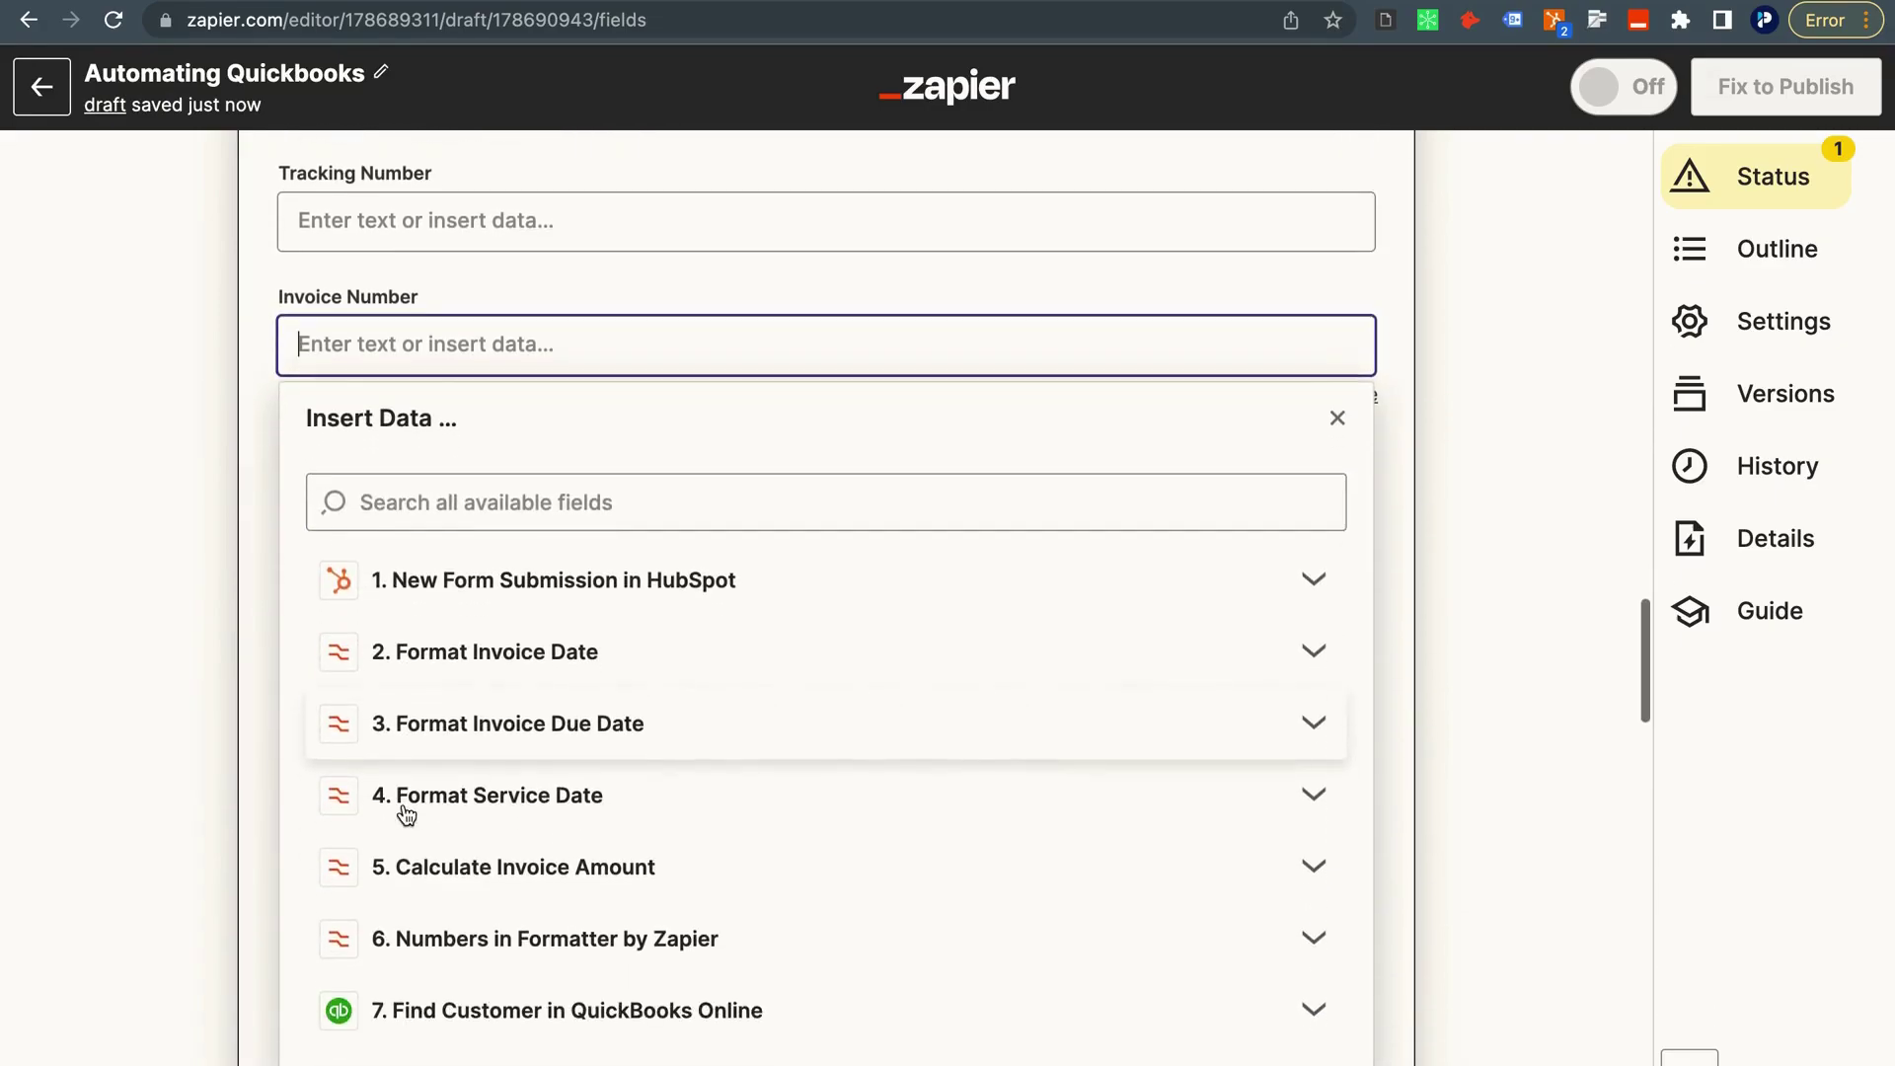
{"action": "left_click", "coordinate": [453, 946]}
{"action": "scroll", "coordinate": [453, 973], "scroll_direction": "down", "scroll_amount": 1}
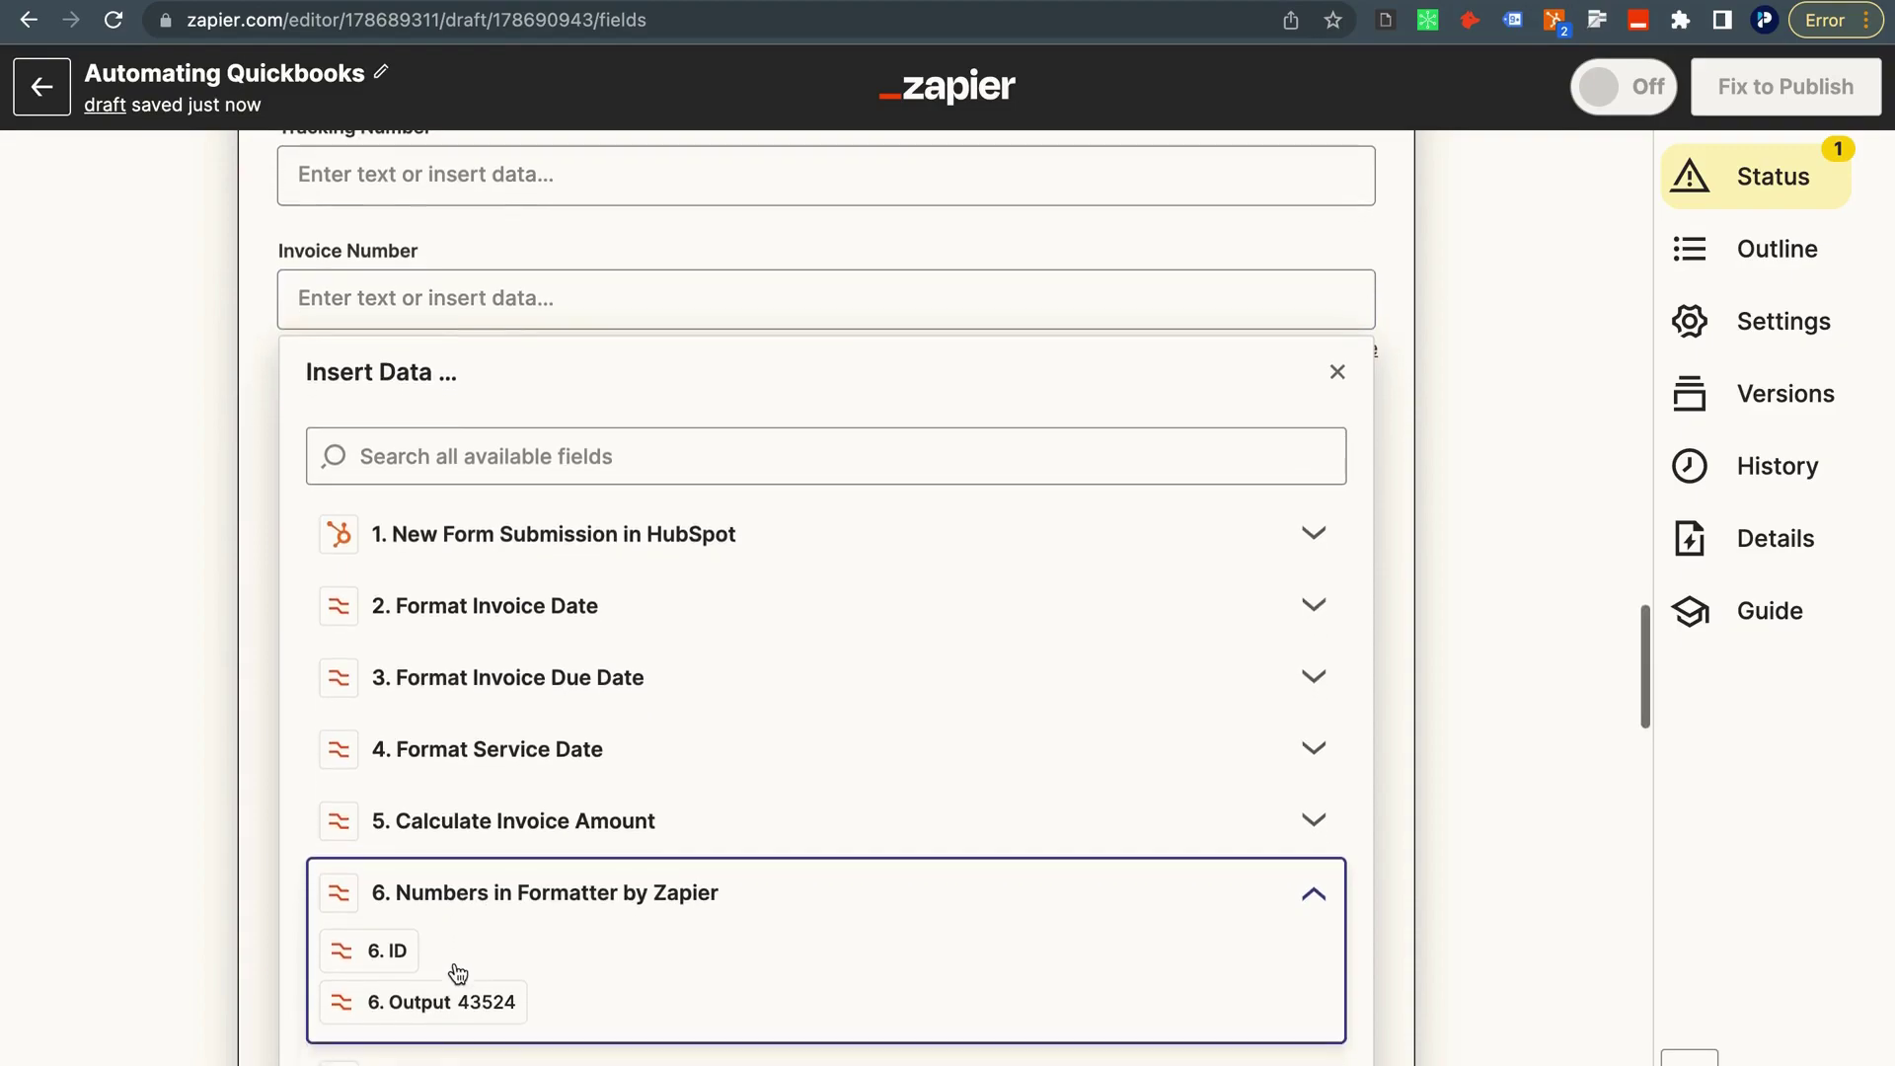
{"action": "left_click", "coordinate": [491, 1006]}
{"action": "left_click", "coordinate": [165, 725]}
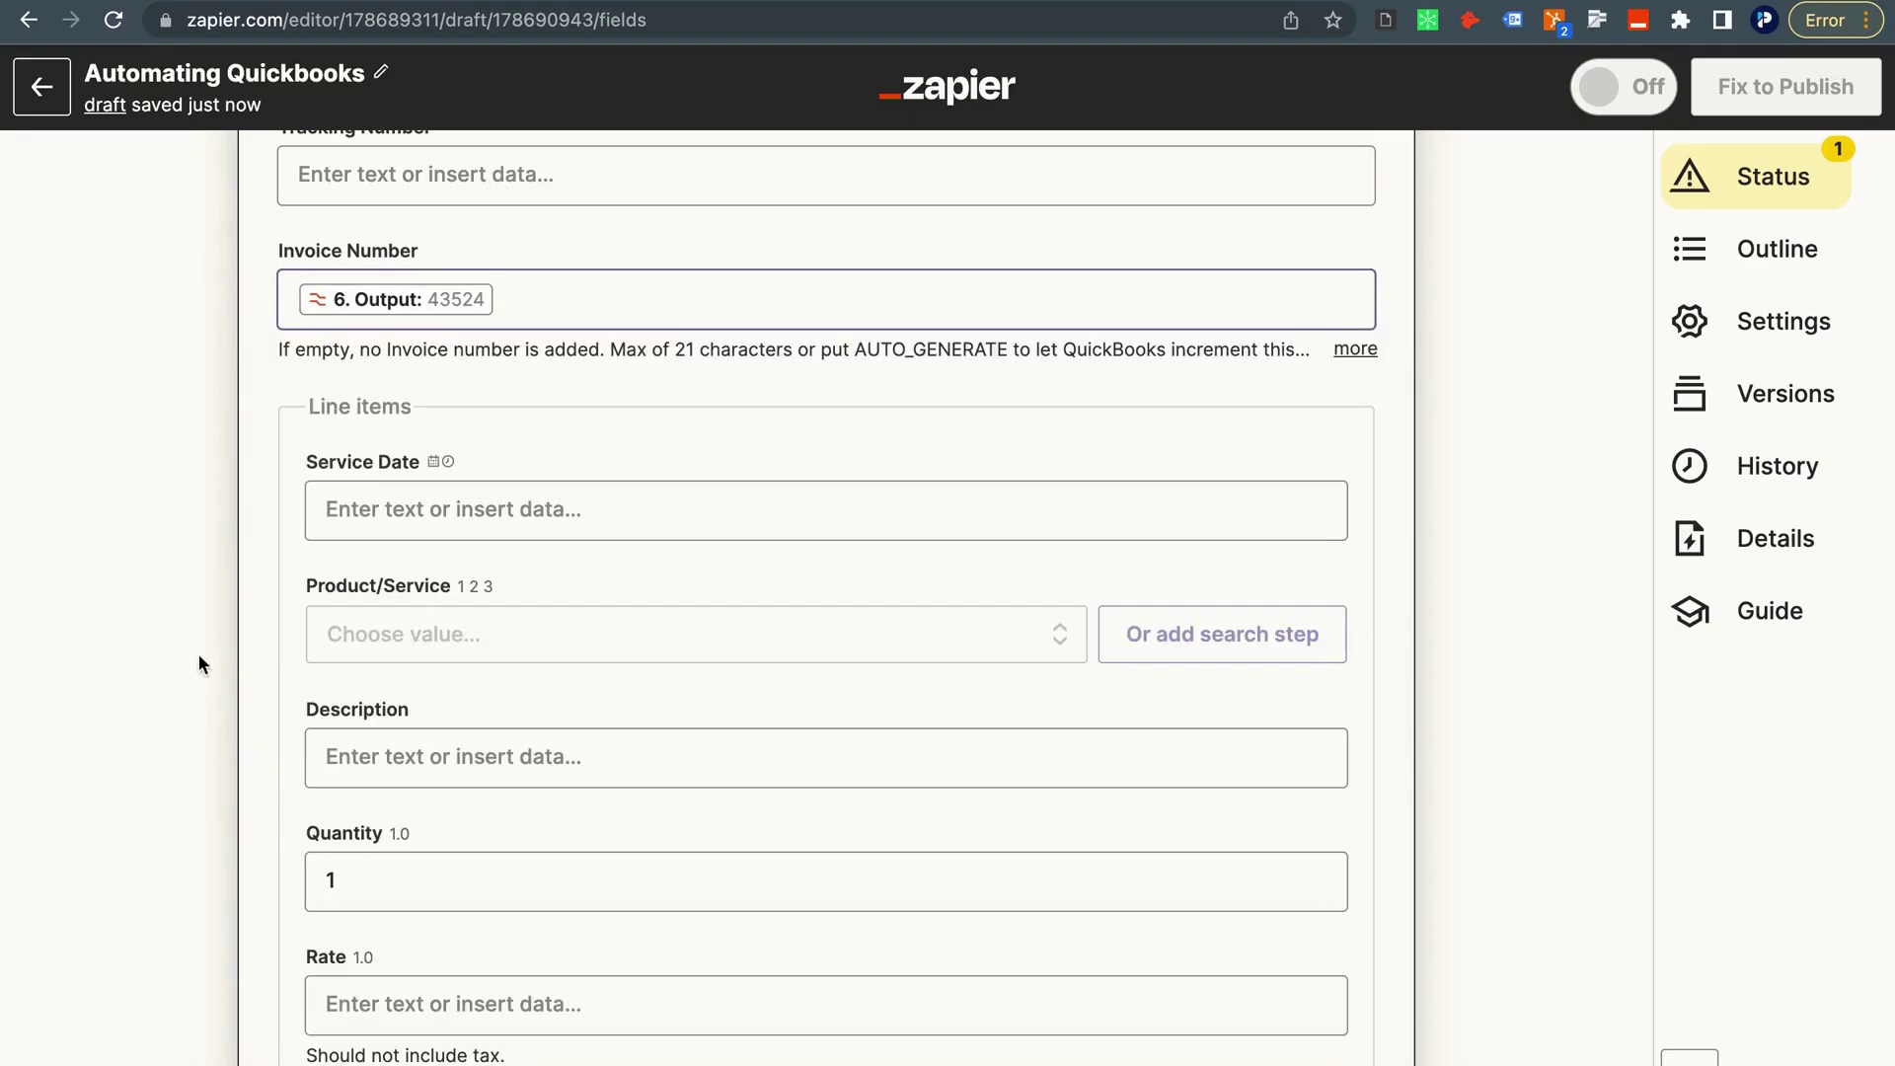
Fill Service Date with the formatted service date and set the product to Consulting Services.
{"action": "left_click", "coordinate": [321, 488]}
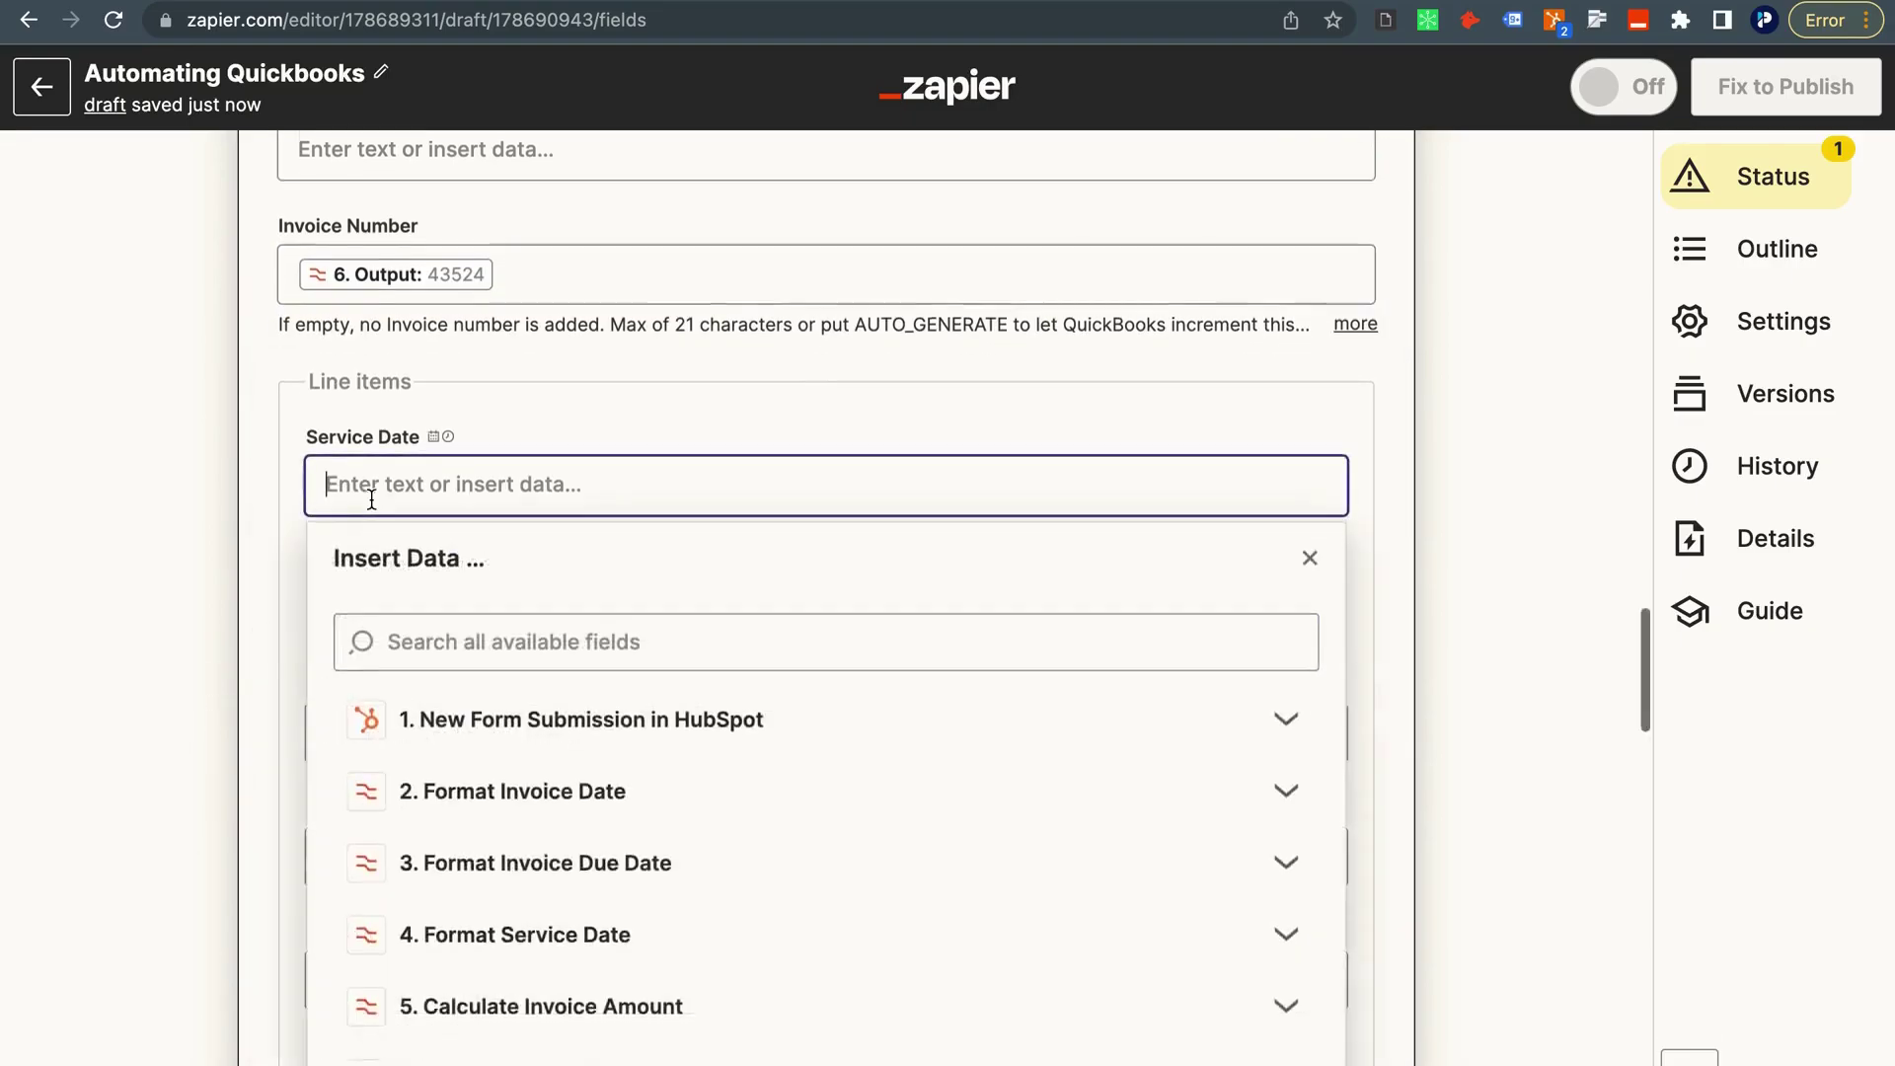
{"action": "left_click", "coordinate": [405, 709]}
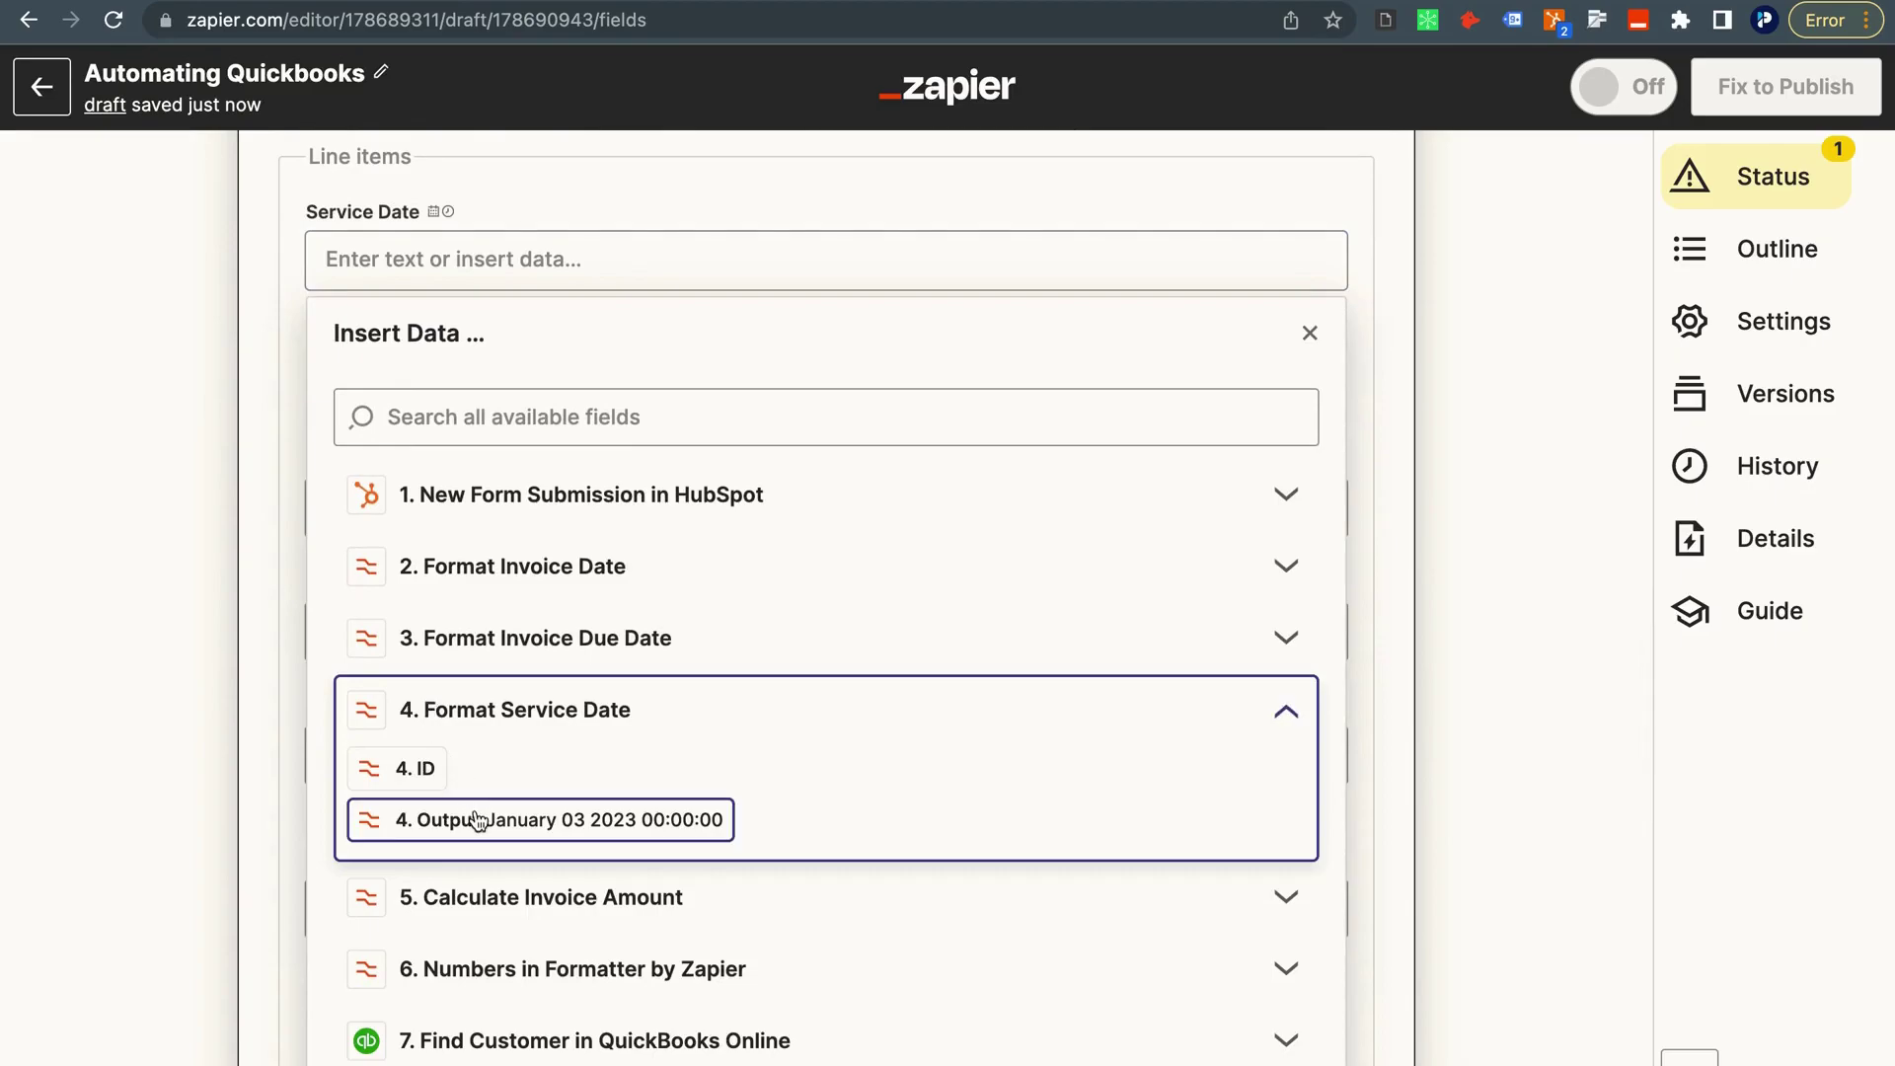
{"action": "left_click", "coordinate": [534, 820]}
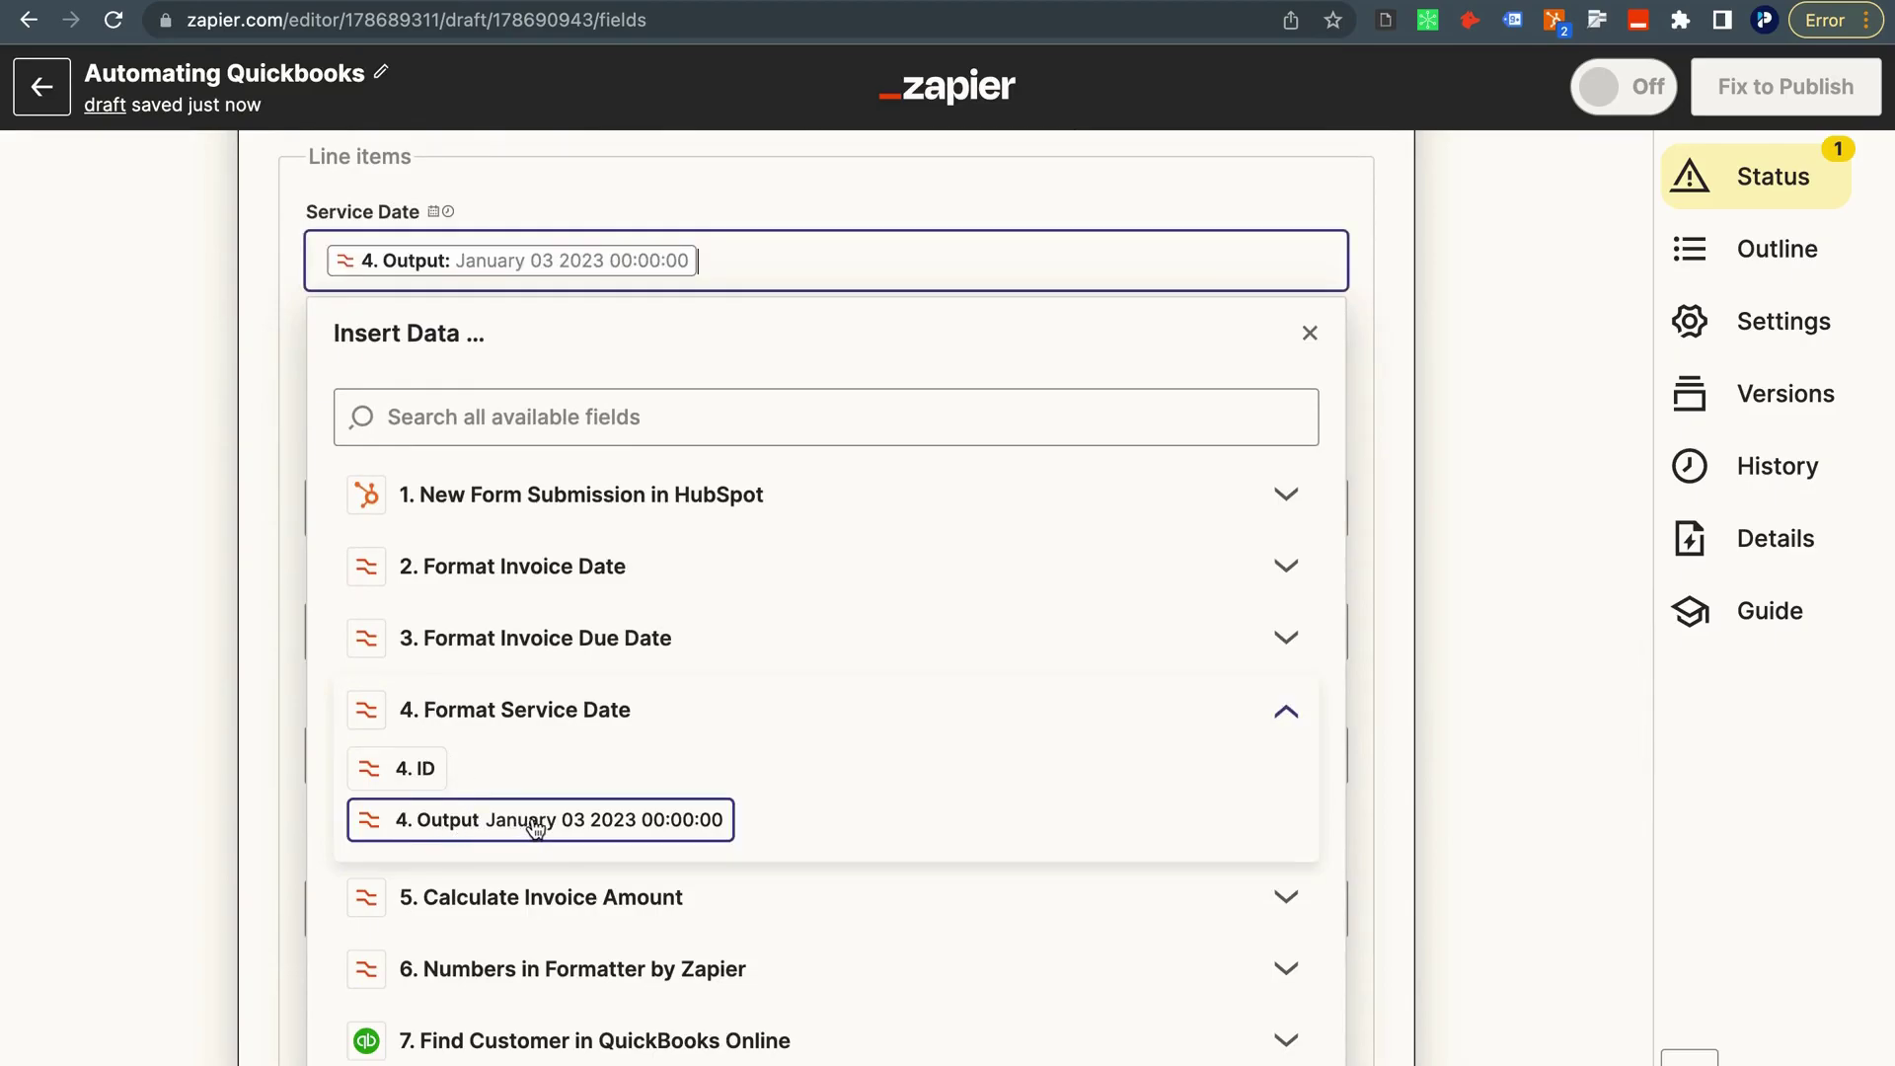
{"action": "left_click", "coordinate": [162, 471]}
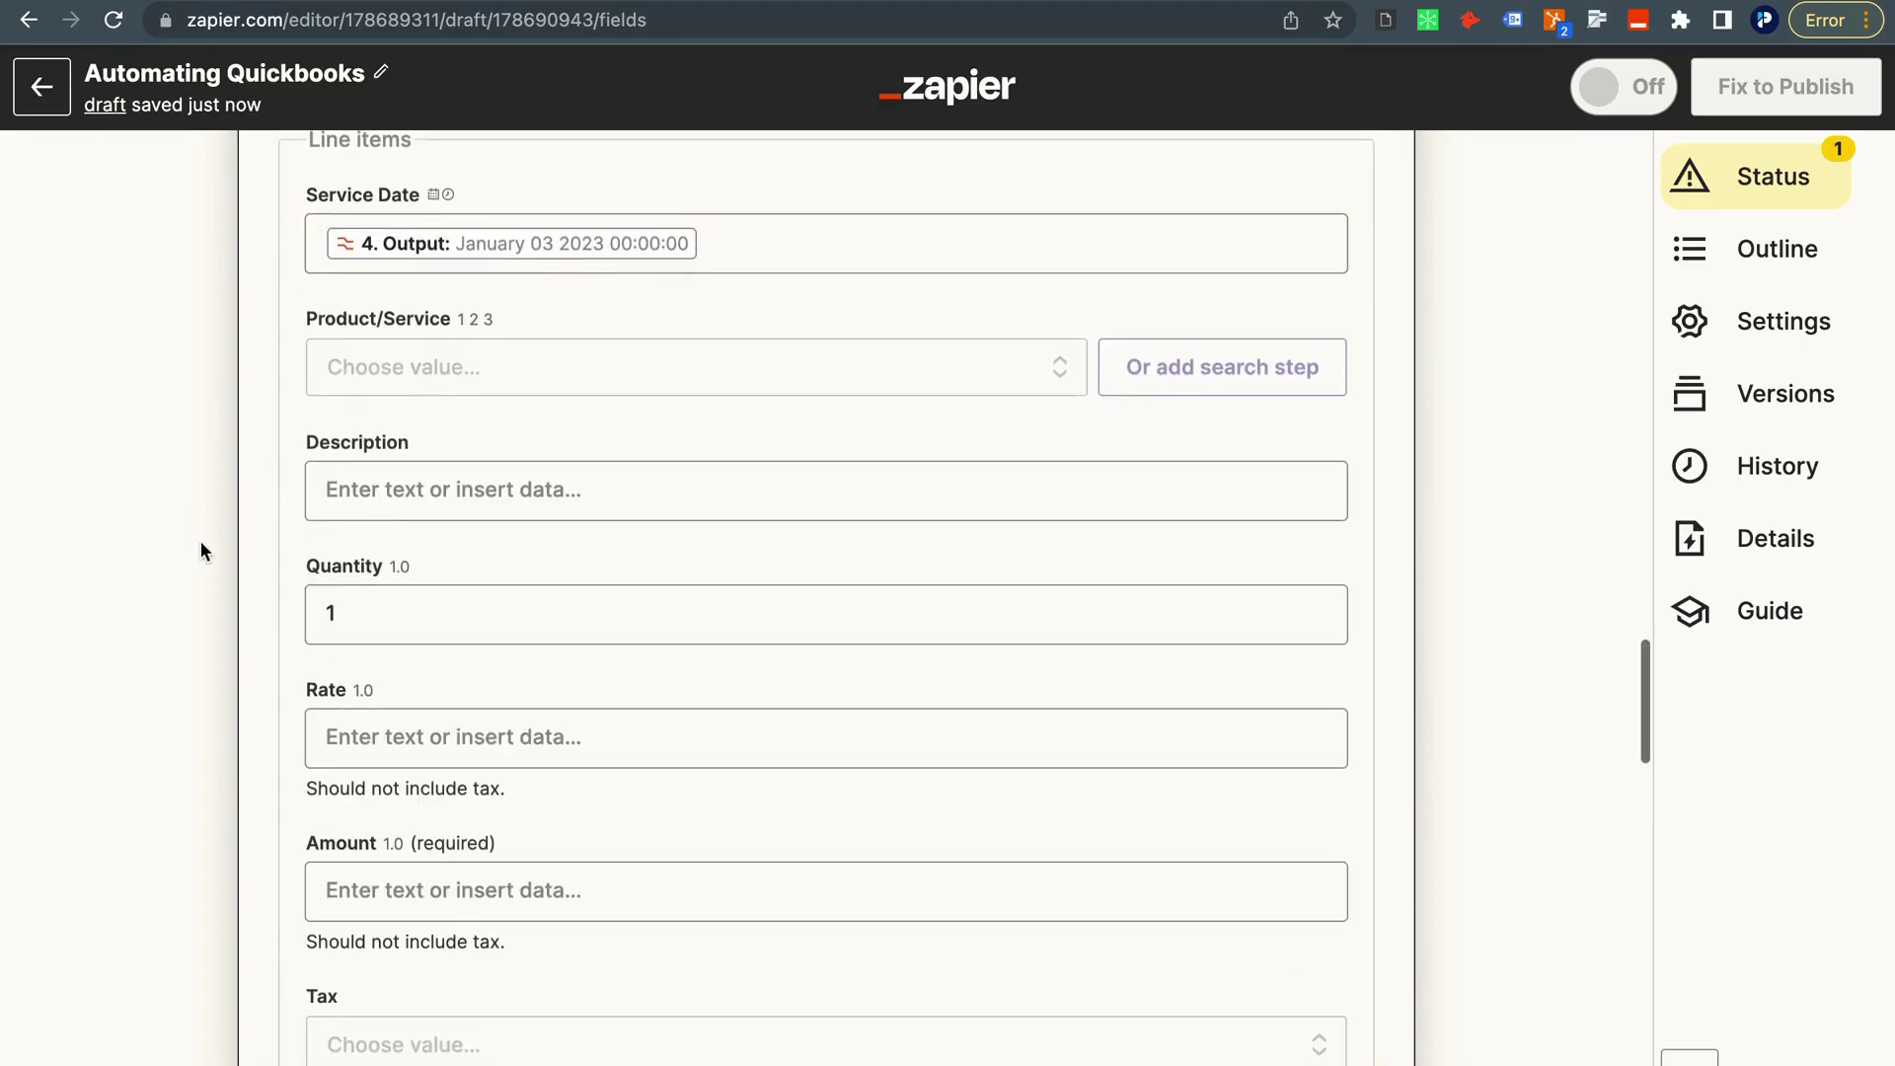
{"action": "left_click", "coordinate": [382, 378]}
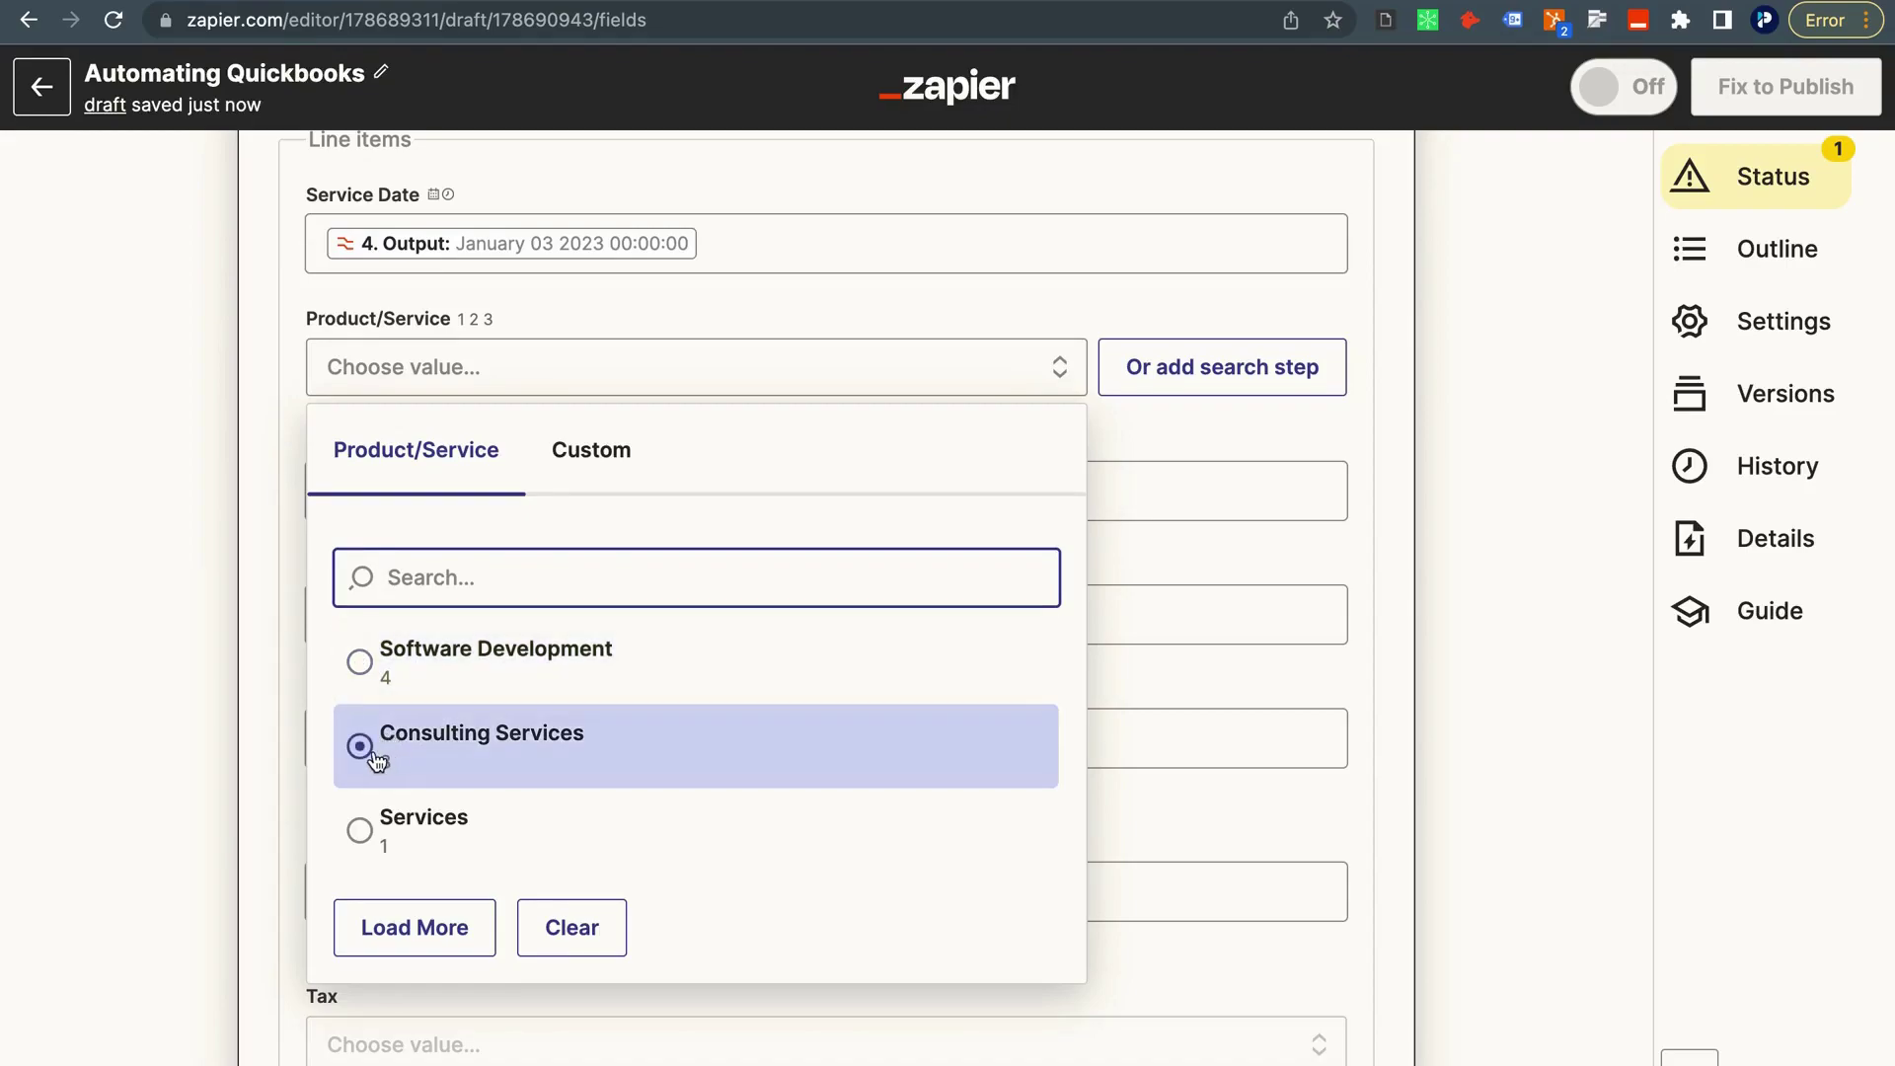
{"action": "left_click", "coordinate": [465, 760]}
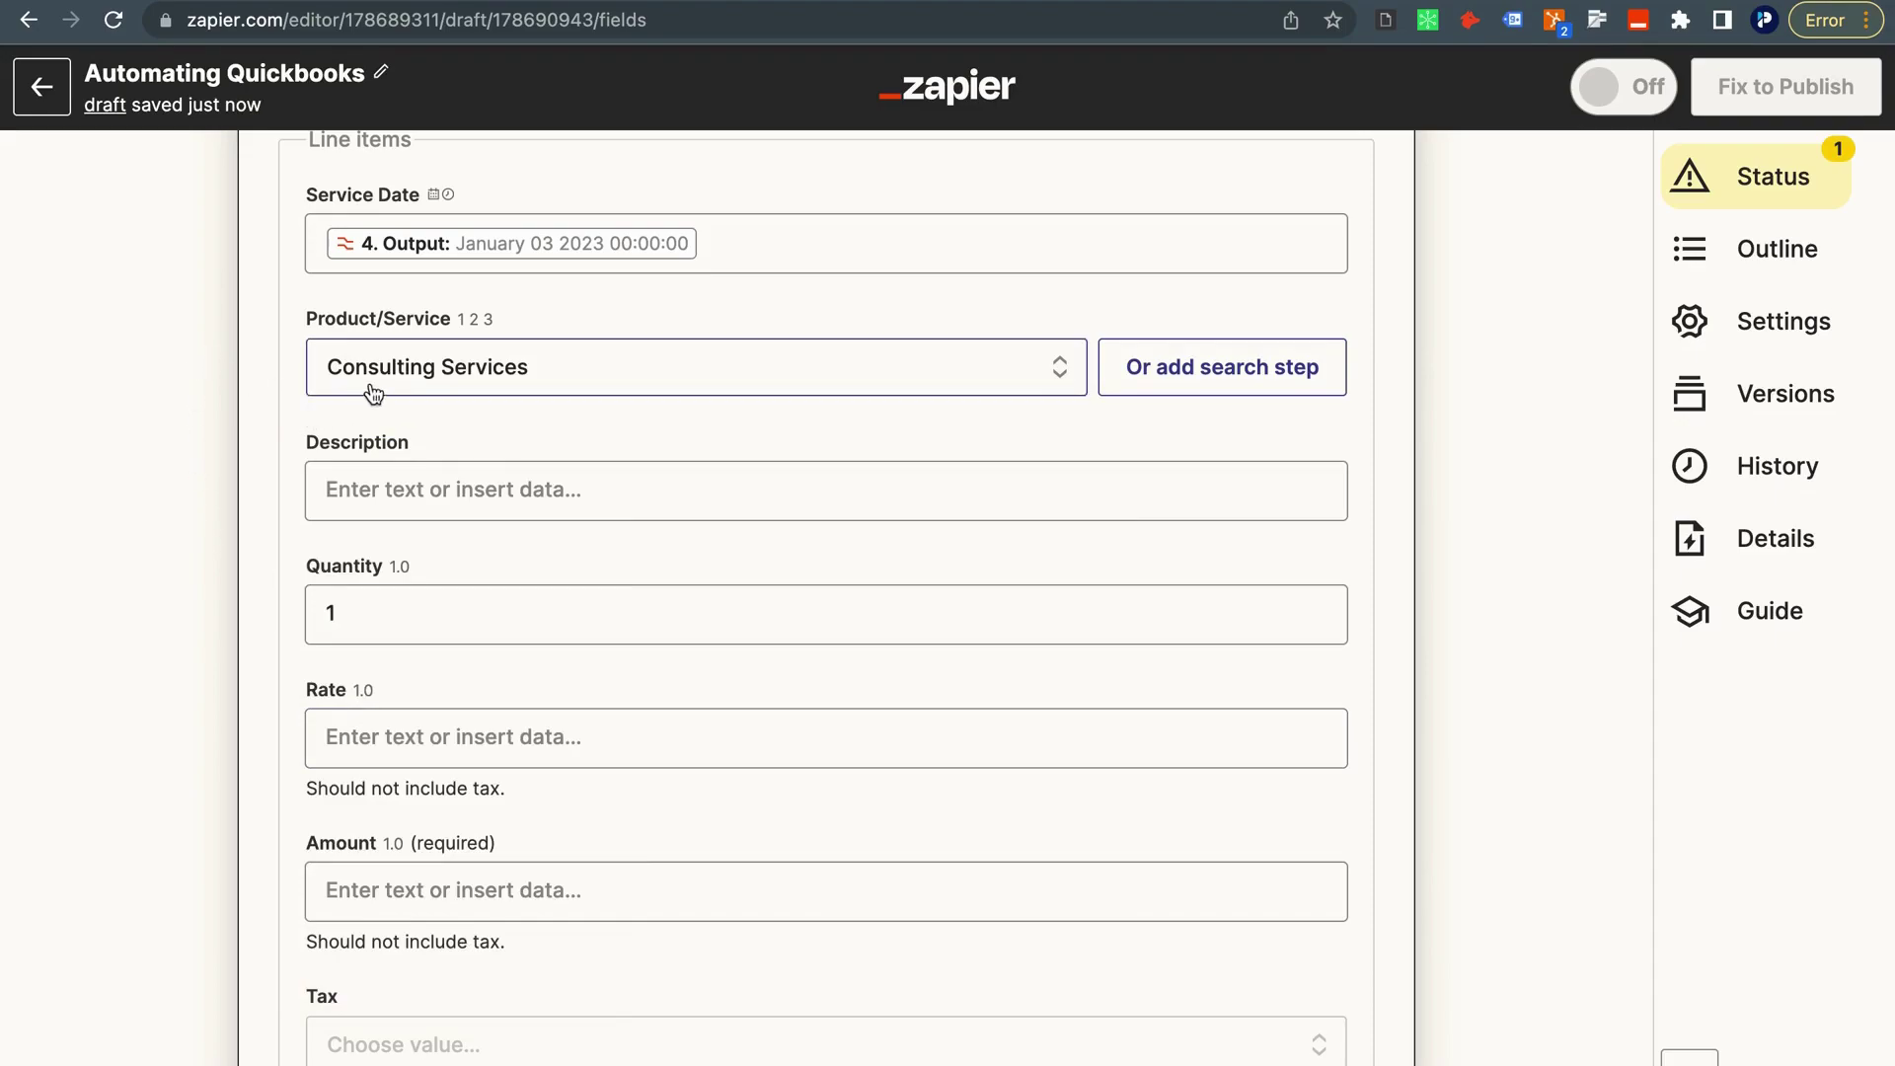
Map the HubSpot submission's Quantity field (50) into the line item Quantity.
{"action": "scroll", "coordinate": [409, 421], "scroll_direction": "up", "scroll_amount": 2}
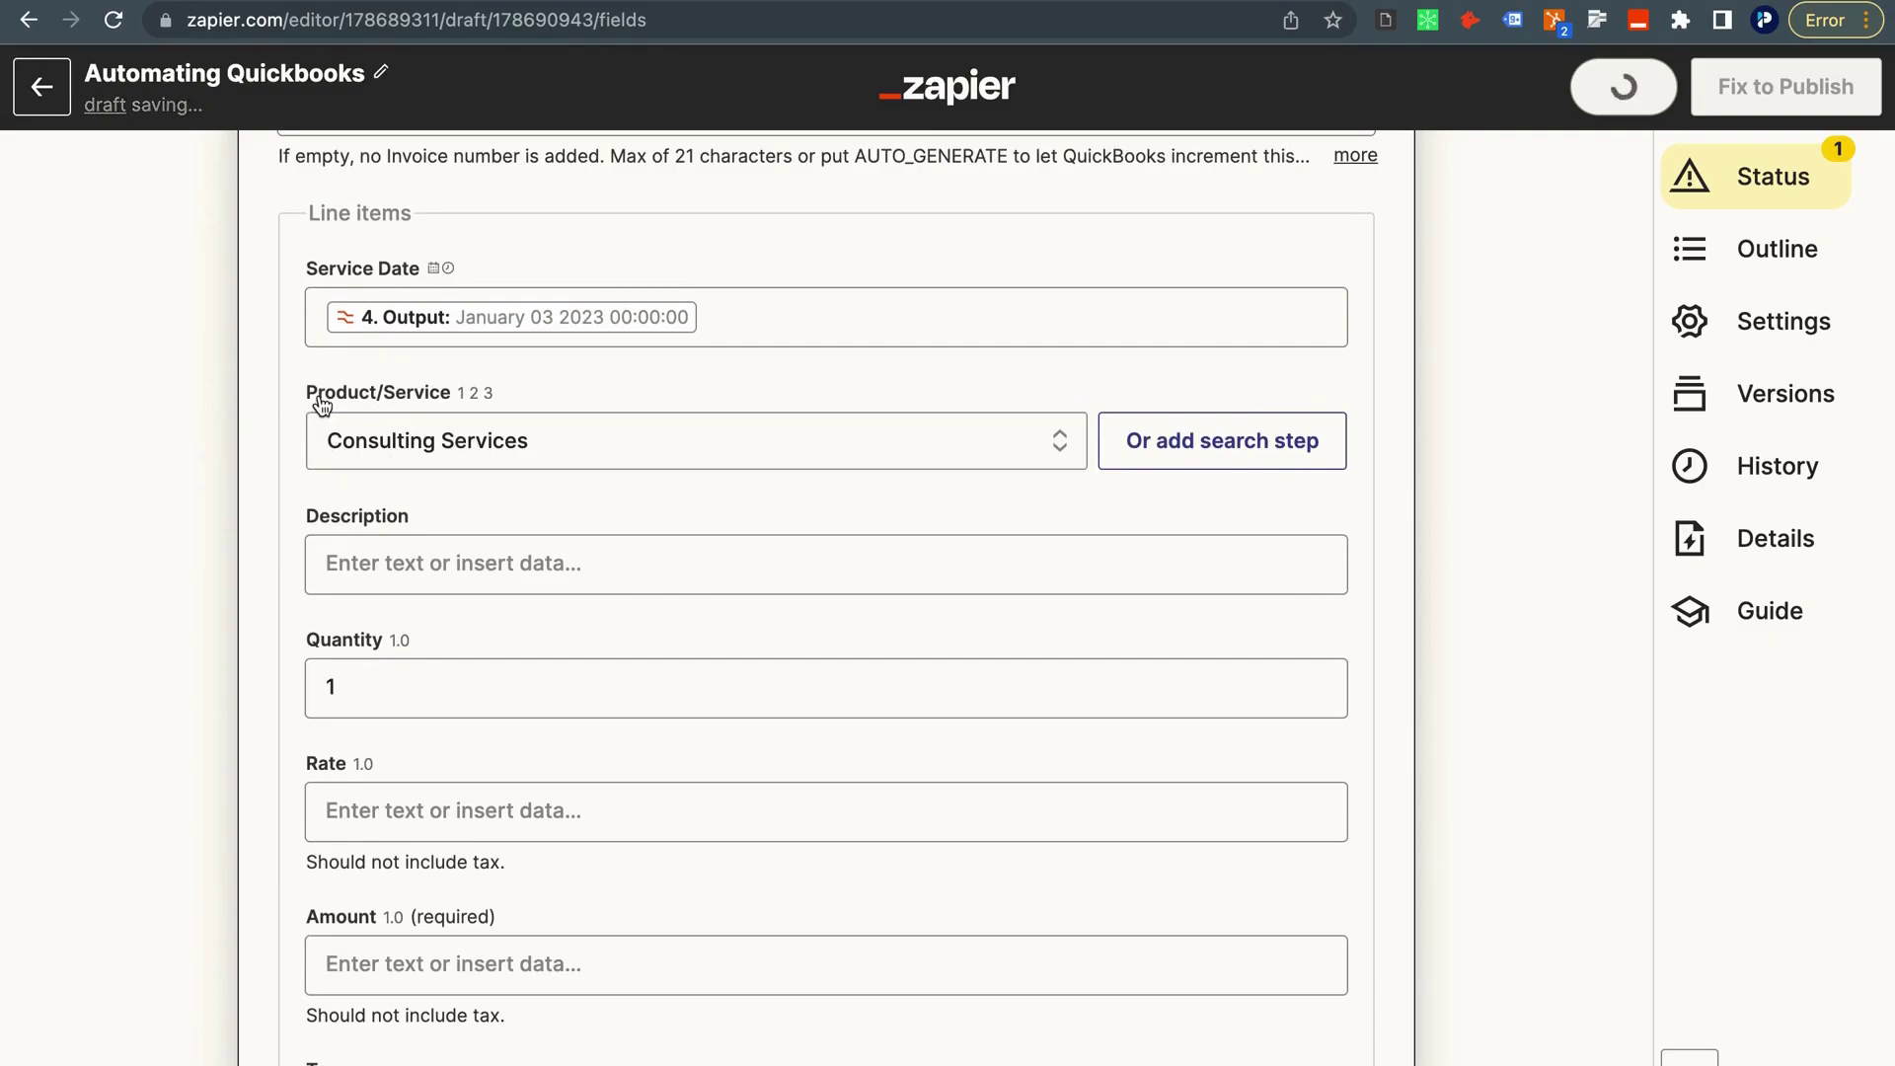
{"action": "scroll", "coordinate": [320, 404], "scroll_direction": "down", "scroll_amount": 1}
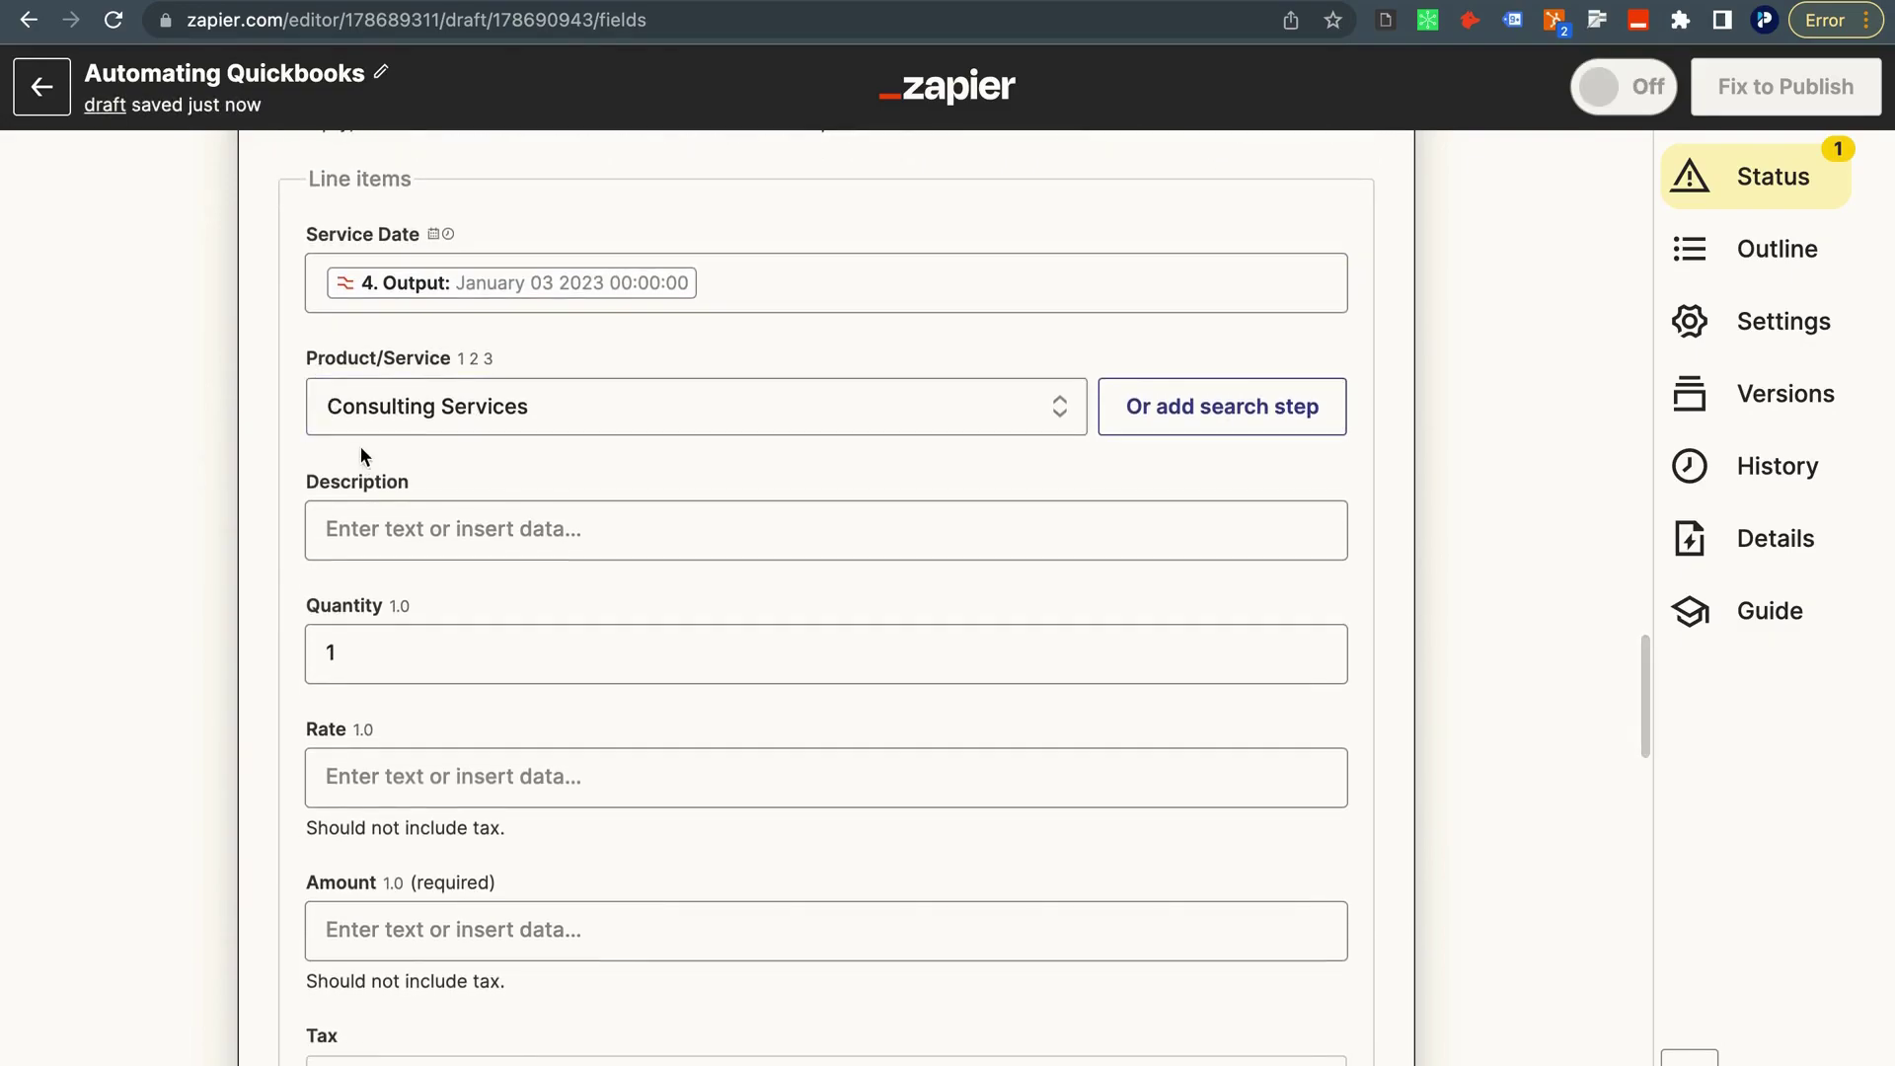
{"action": "scroll", "coordinate": [359, 446], "scroll_direction": "down", "scroll_amount": 2}
{"action": "left_click", "coordinate": [394, 580]}
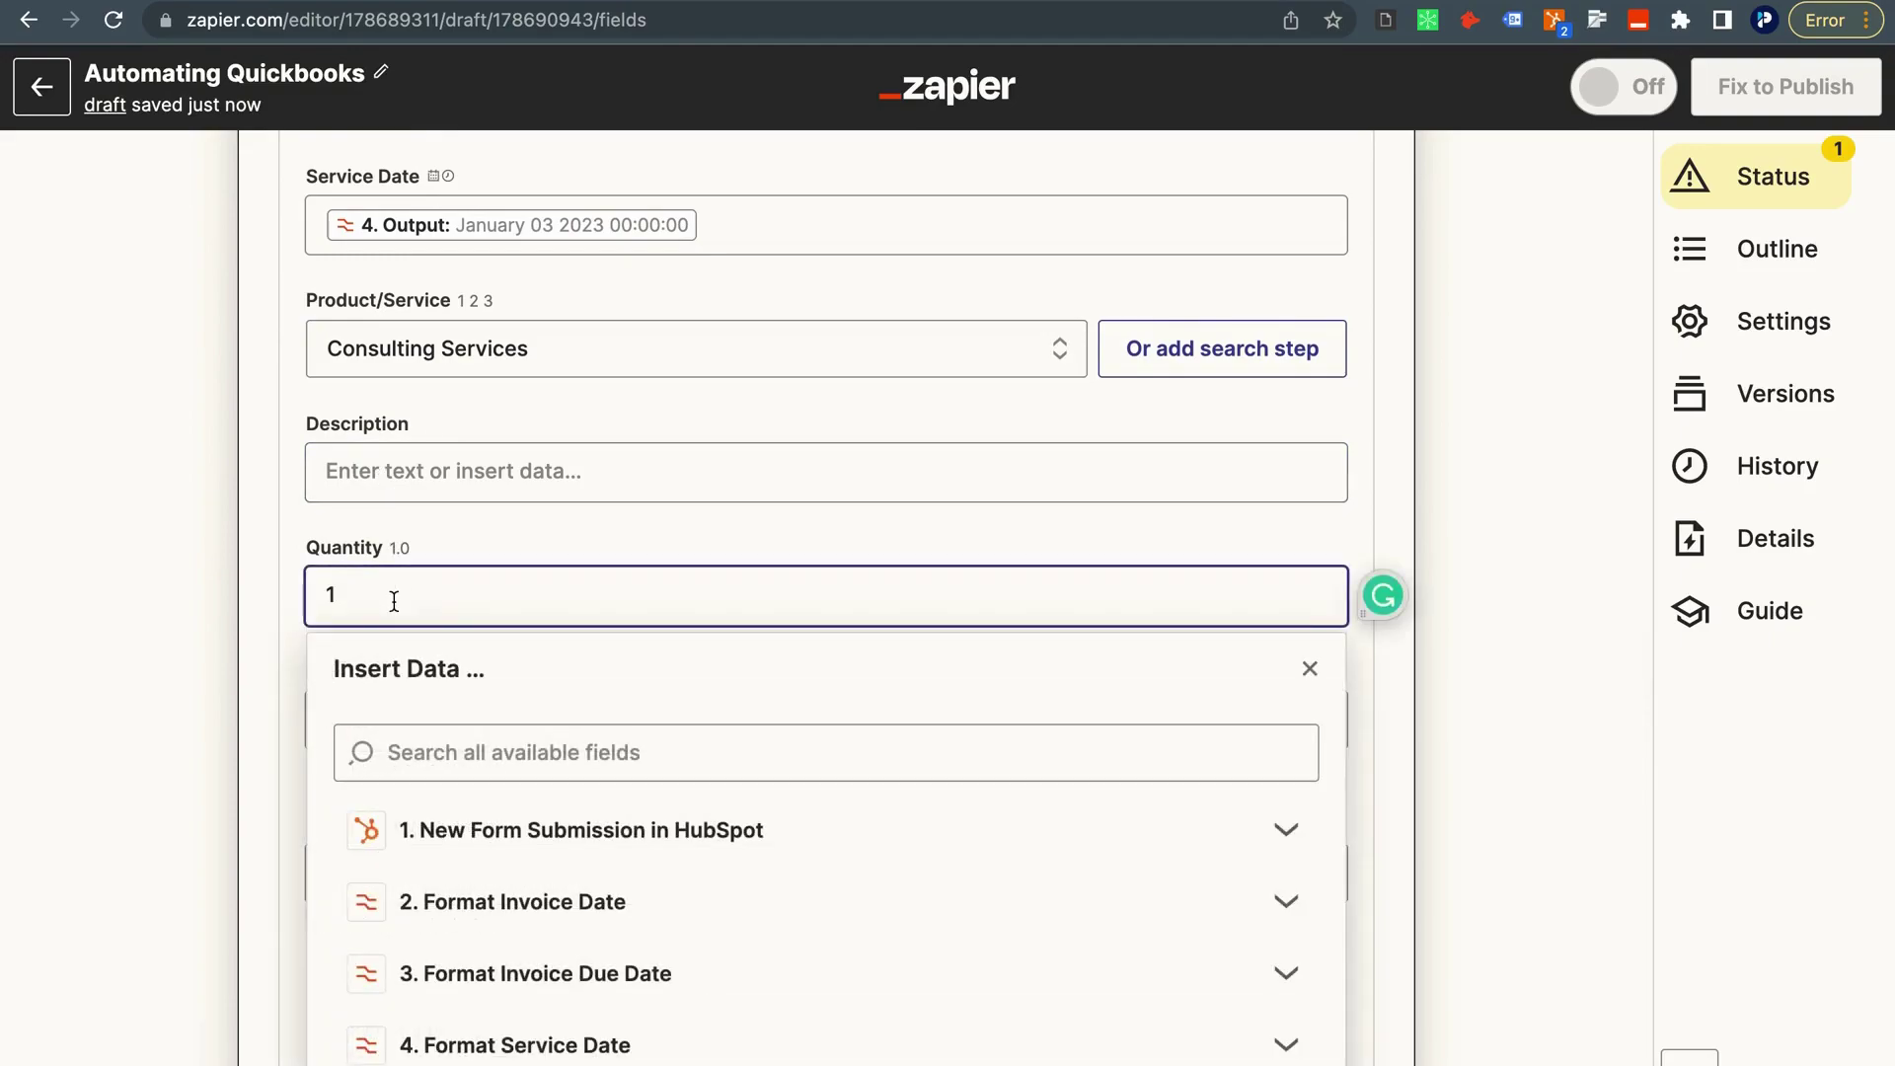
{"action": "scroll", "coordinate": [453, 708], "scroll_direction": "down", "scroll_amount": 5}
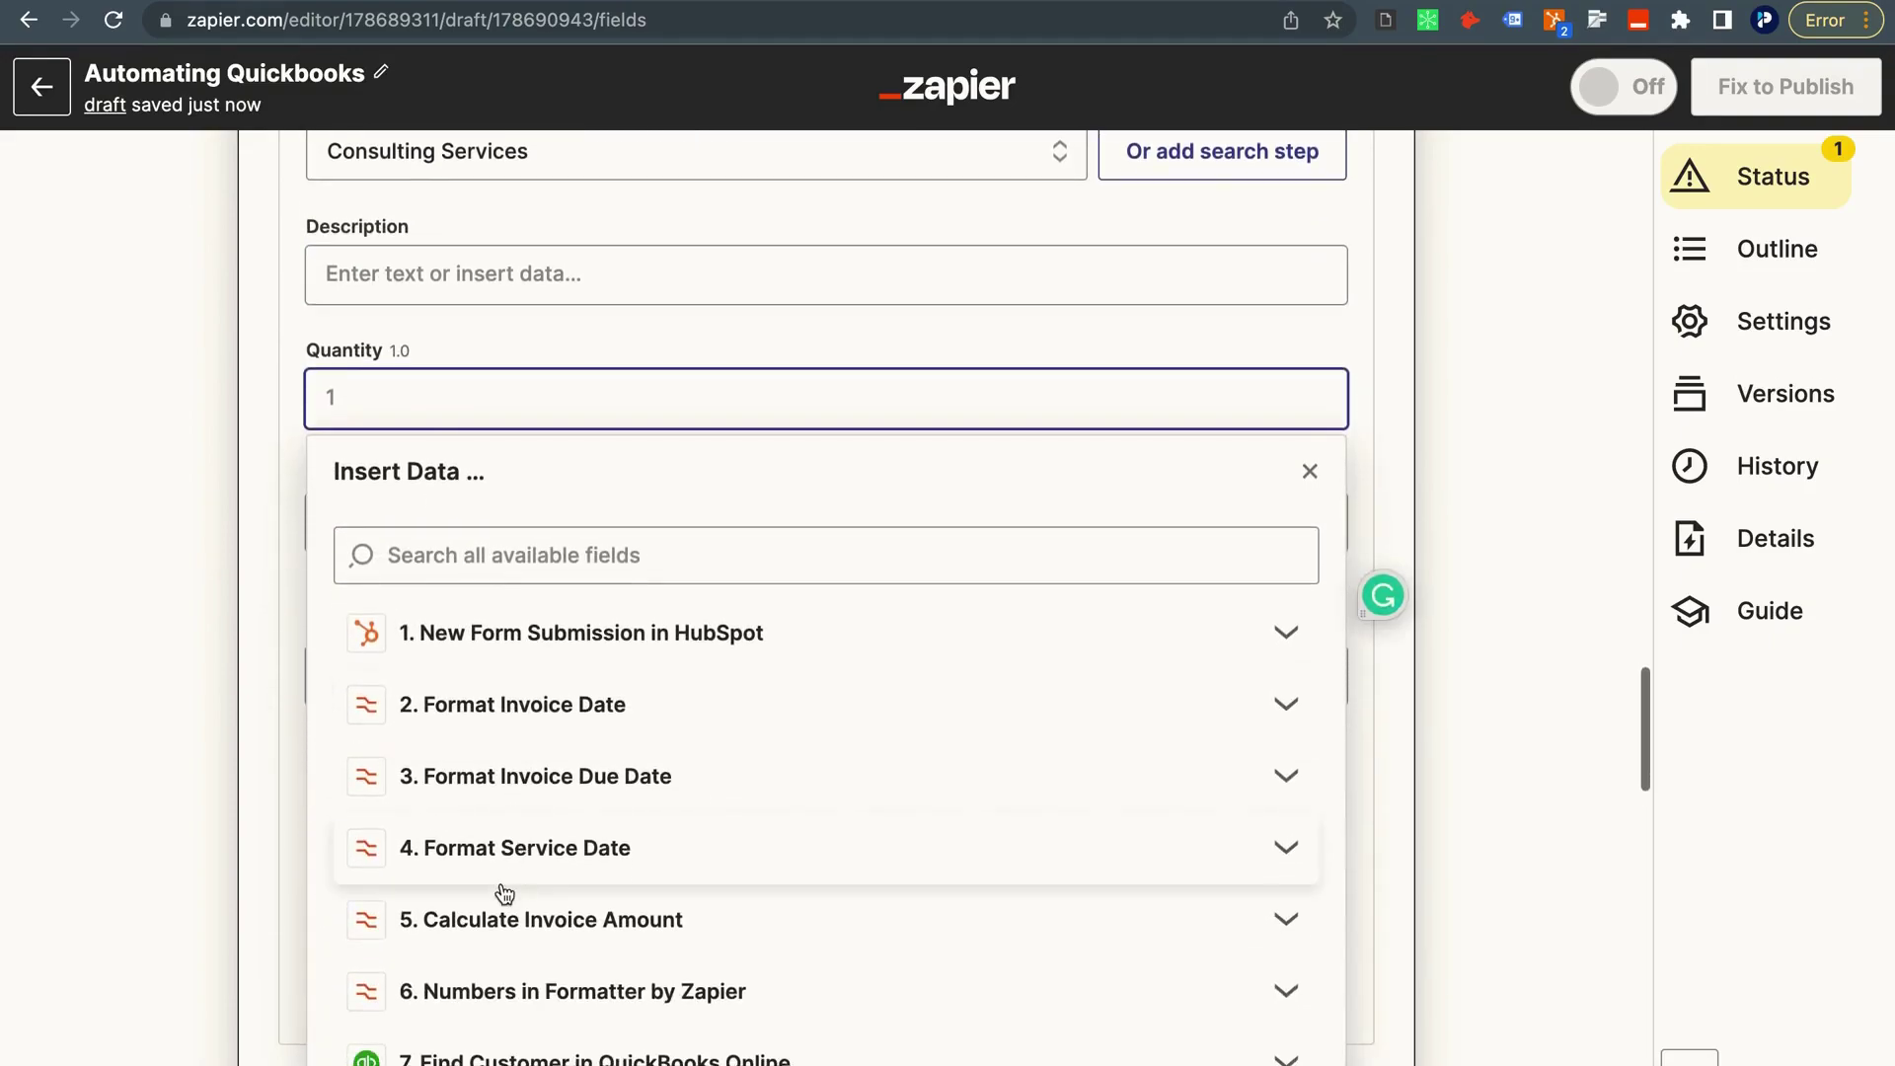
{"action": "left_click", "coordinate": [635, 605]}
{"action": "left_click", "coordinate": [489, 842]}
{"action": "left_click", "coordinate": [445, 909]}
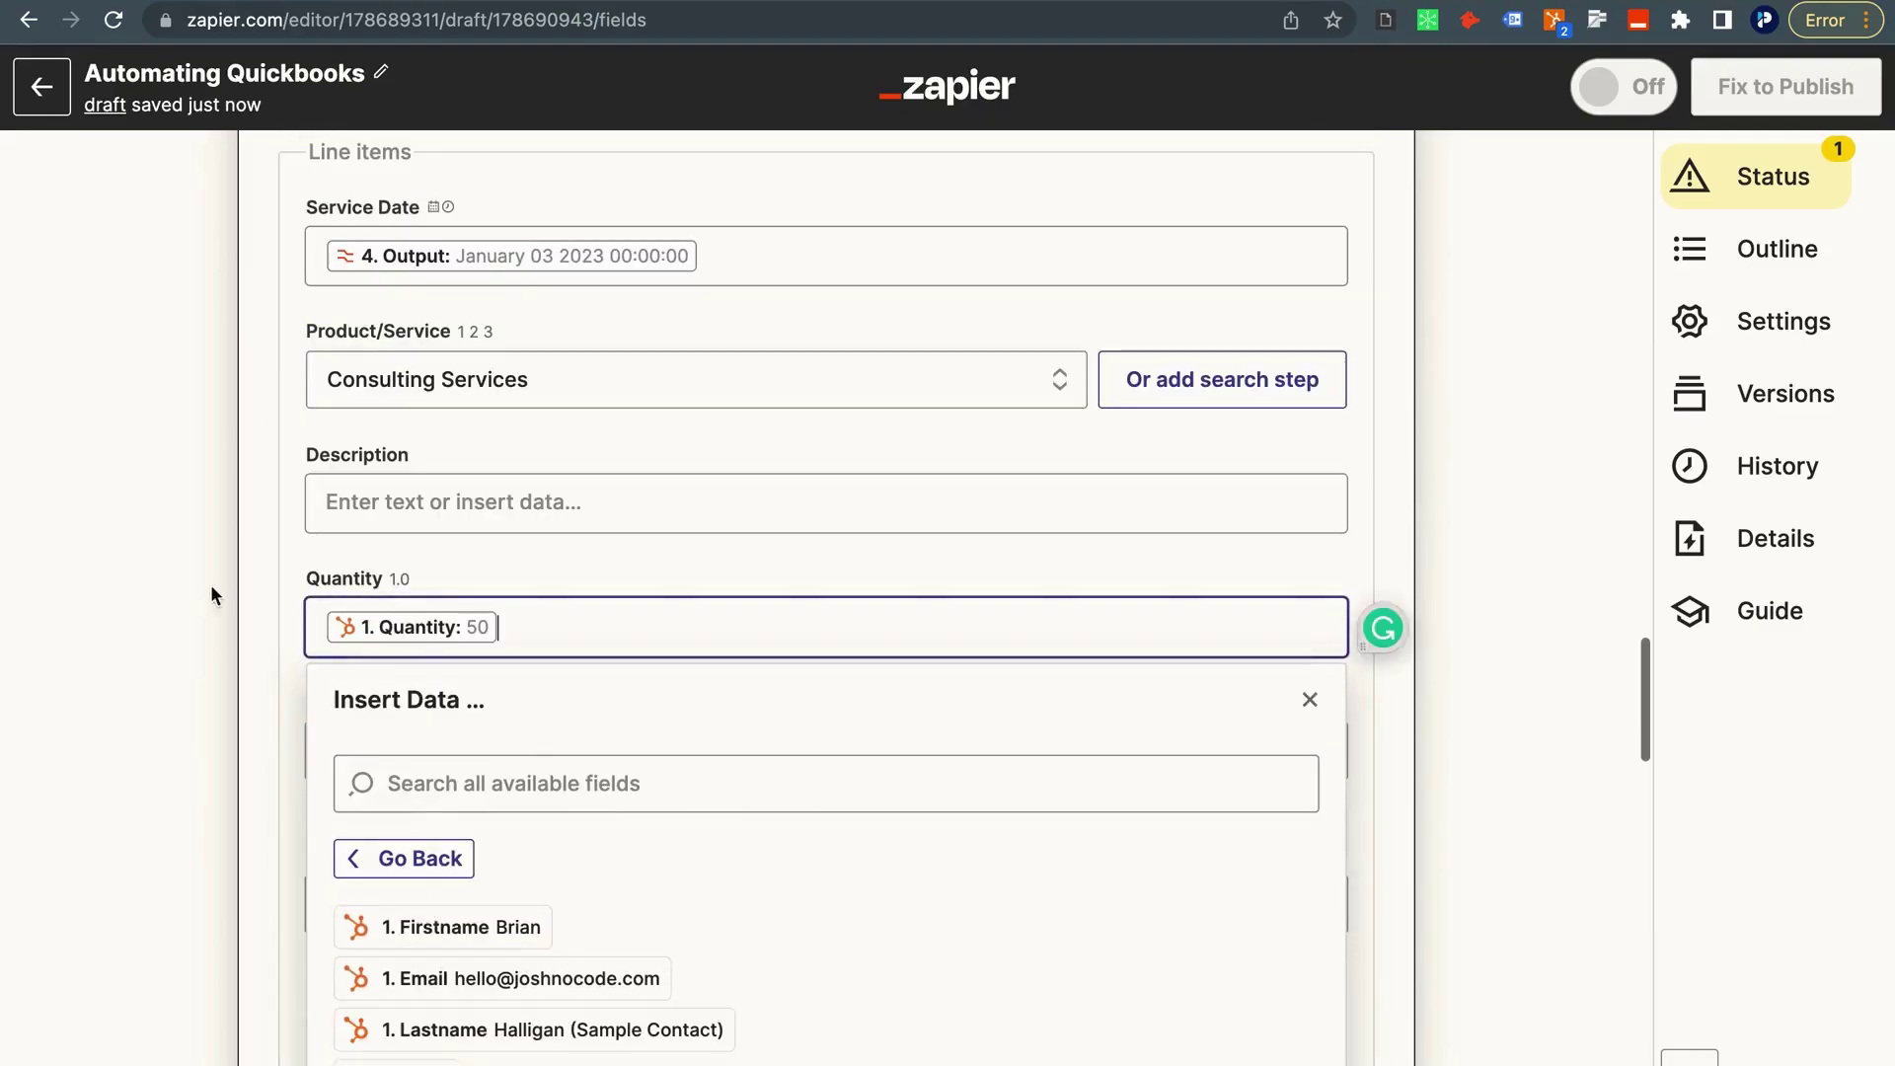
{"action": "left_click", "coordinate": [197, 553]}
{"action": "scroll", "coordinate": [380, 602], "scroll_direction": "down", "scroll_amount": 2}
Map the HubSpot submission's Rate field (35) into the line item Rate.
{"action": "left_click", "coordinate": [393, 632]}
{"action": "scroll", "coordinate": [387, 624], "scroll_direction": "down", "scroll_amount": 2}
{"action": "left_click", "coordinate": [470, 762]}
{"action": "scroll", "coordinate": [470, 790], "scroll_direction": "down", "scroll_amount": 3}
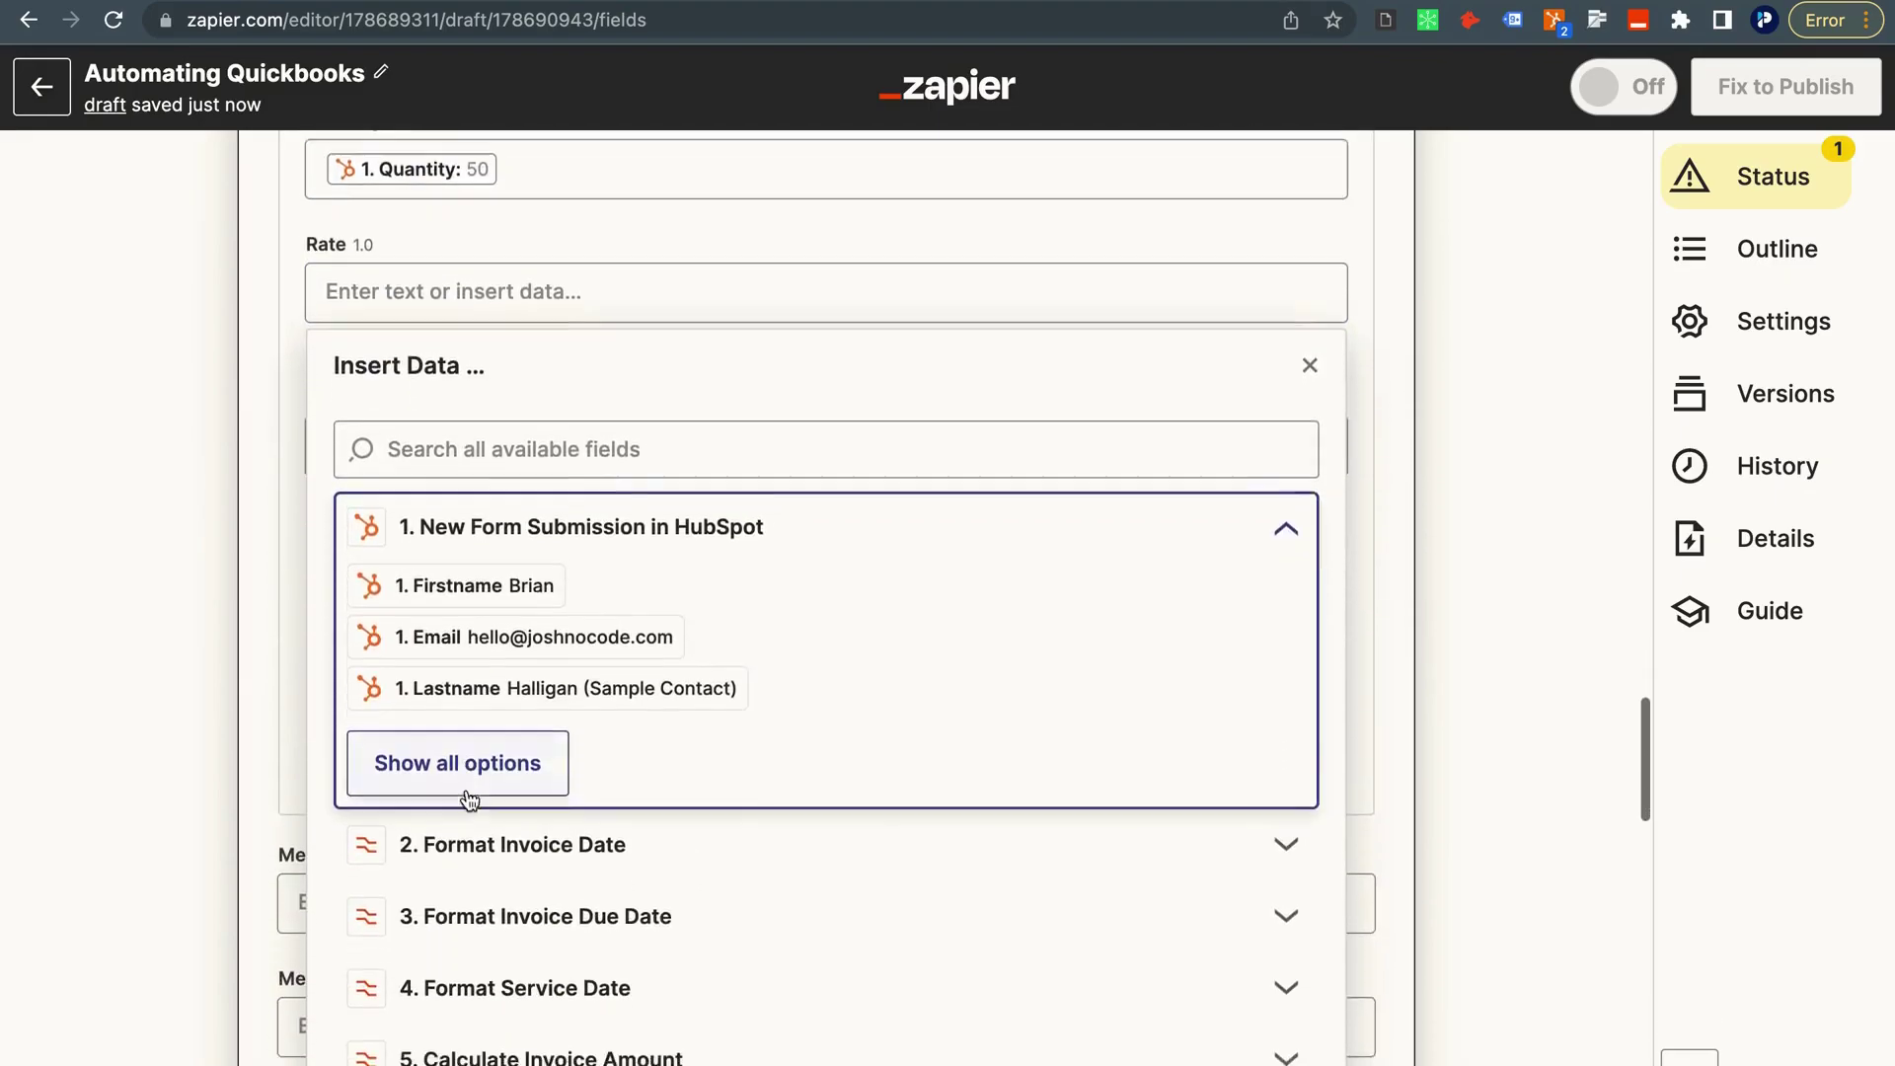
{"action": "left_click", "coordinate": [463, 772]}
{"action": "scroll", "coordinate": [444, 795], "scroll_direction": "down", "scroll_amount": 2}
{"action": "left_click", "coordinate": [445, 794]}
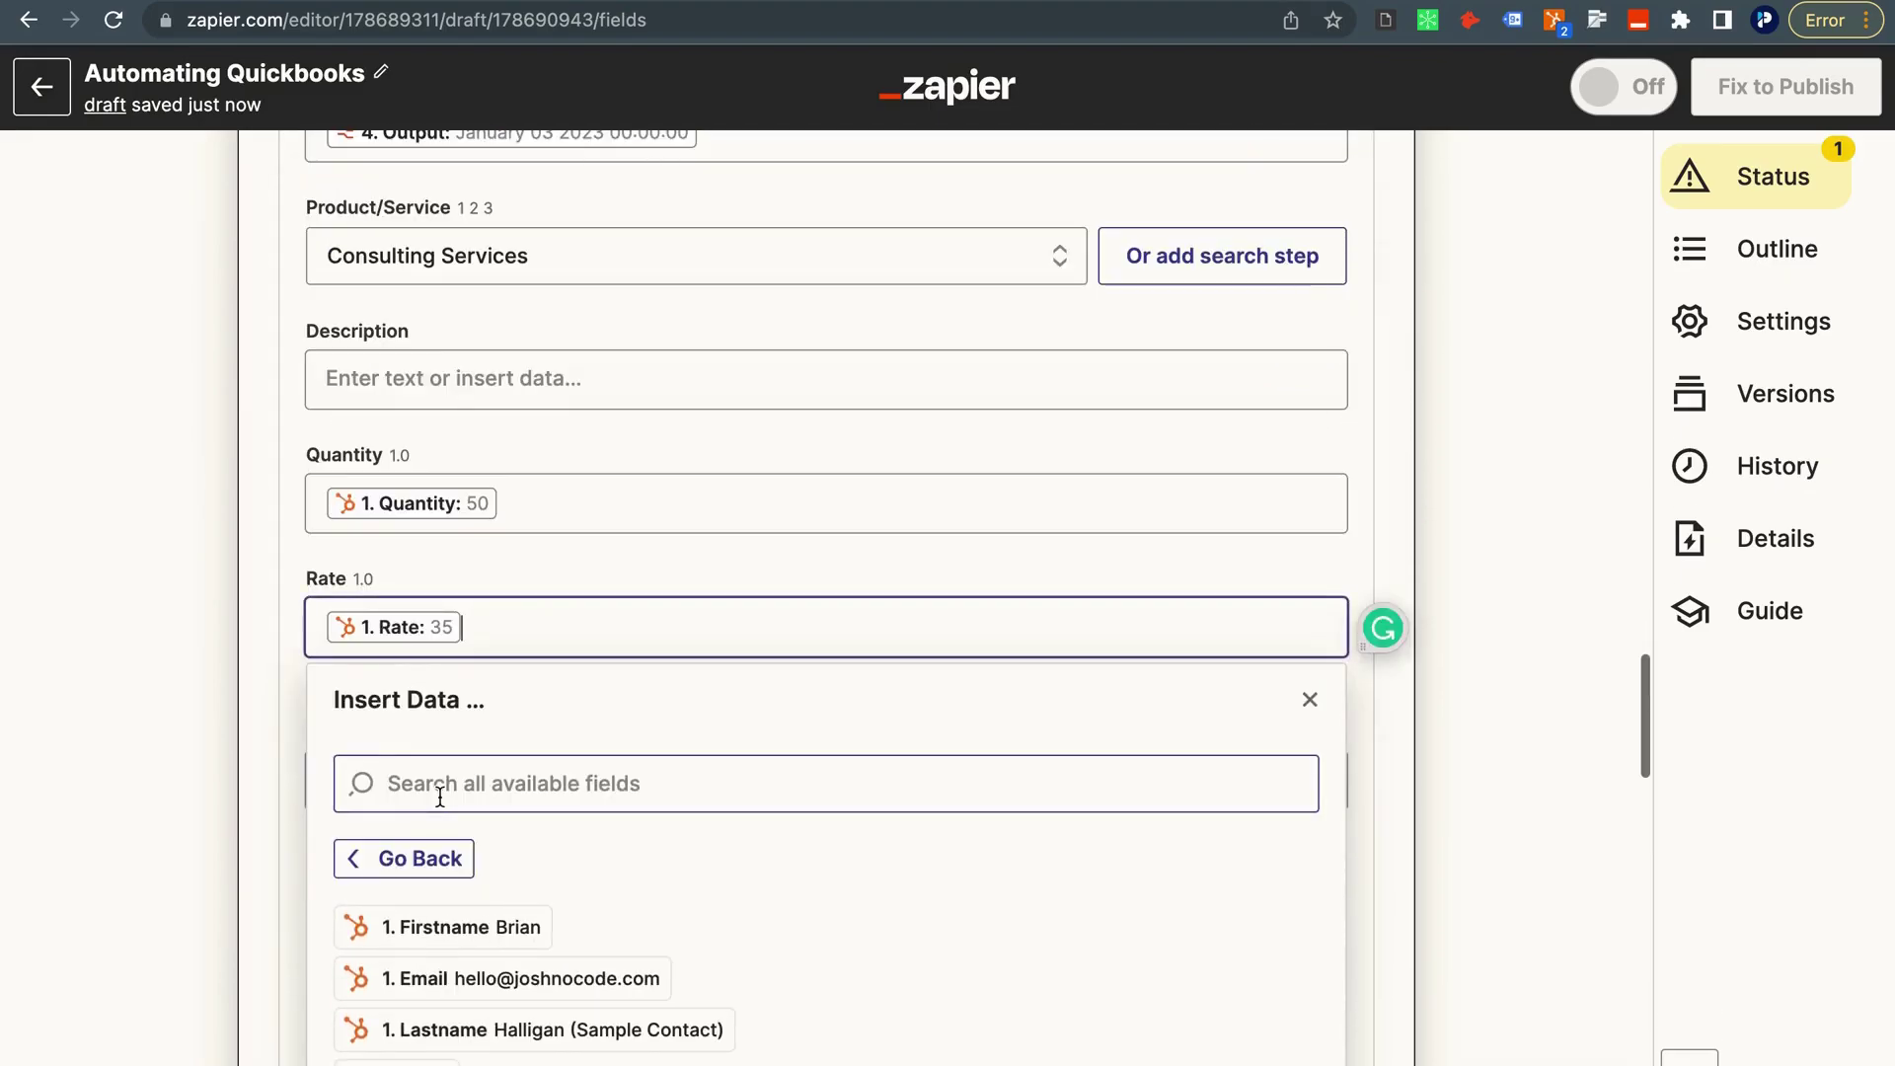
{"action": "left_click", "coordinate": [141, 494]}
{"action": "scroll", "coordinate": [296, 631], "scroll_direction": "down", "scroll_amount": 1}
Fill Amount with Calculate Invoice Amount's 1750 output.
{"action": "left_click", "coordinate": [390, 663]}
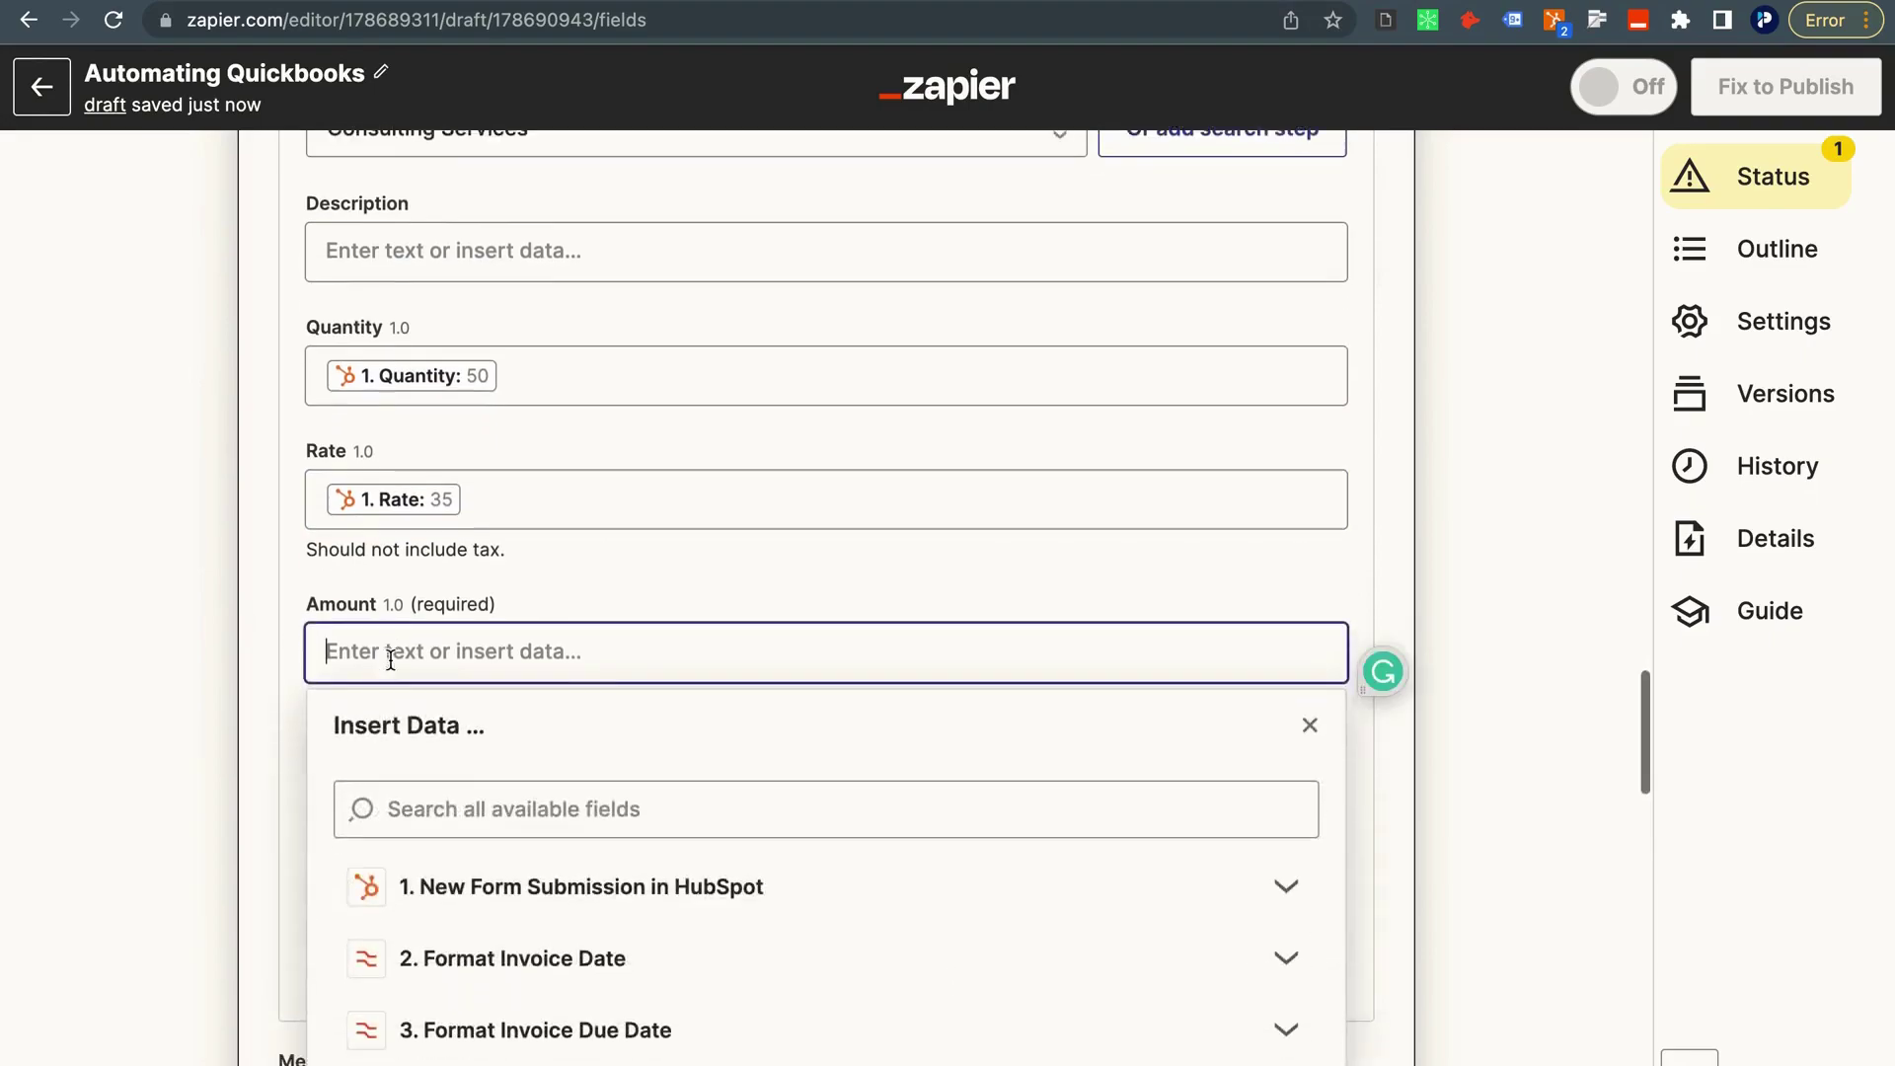
{"action": "scroll", "coordinate": [404, 730], "scroll_direction": "down", "scroll_amount": 3}
{"action": "left_click", "coordinate": [456, 854]}
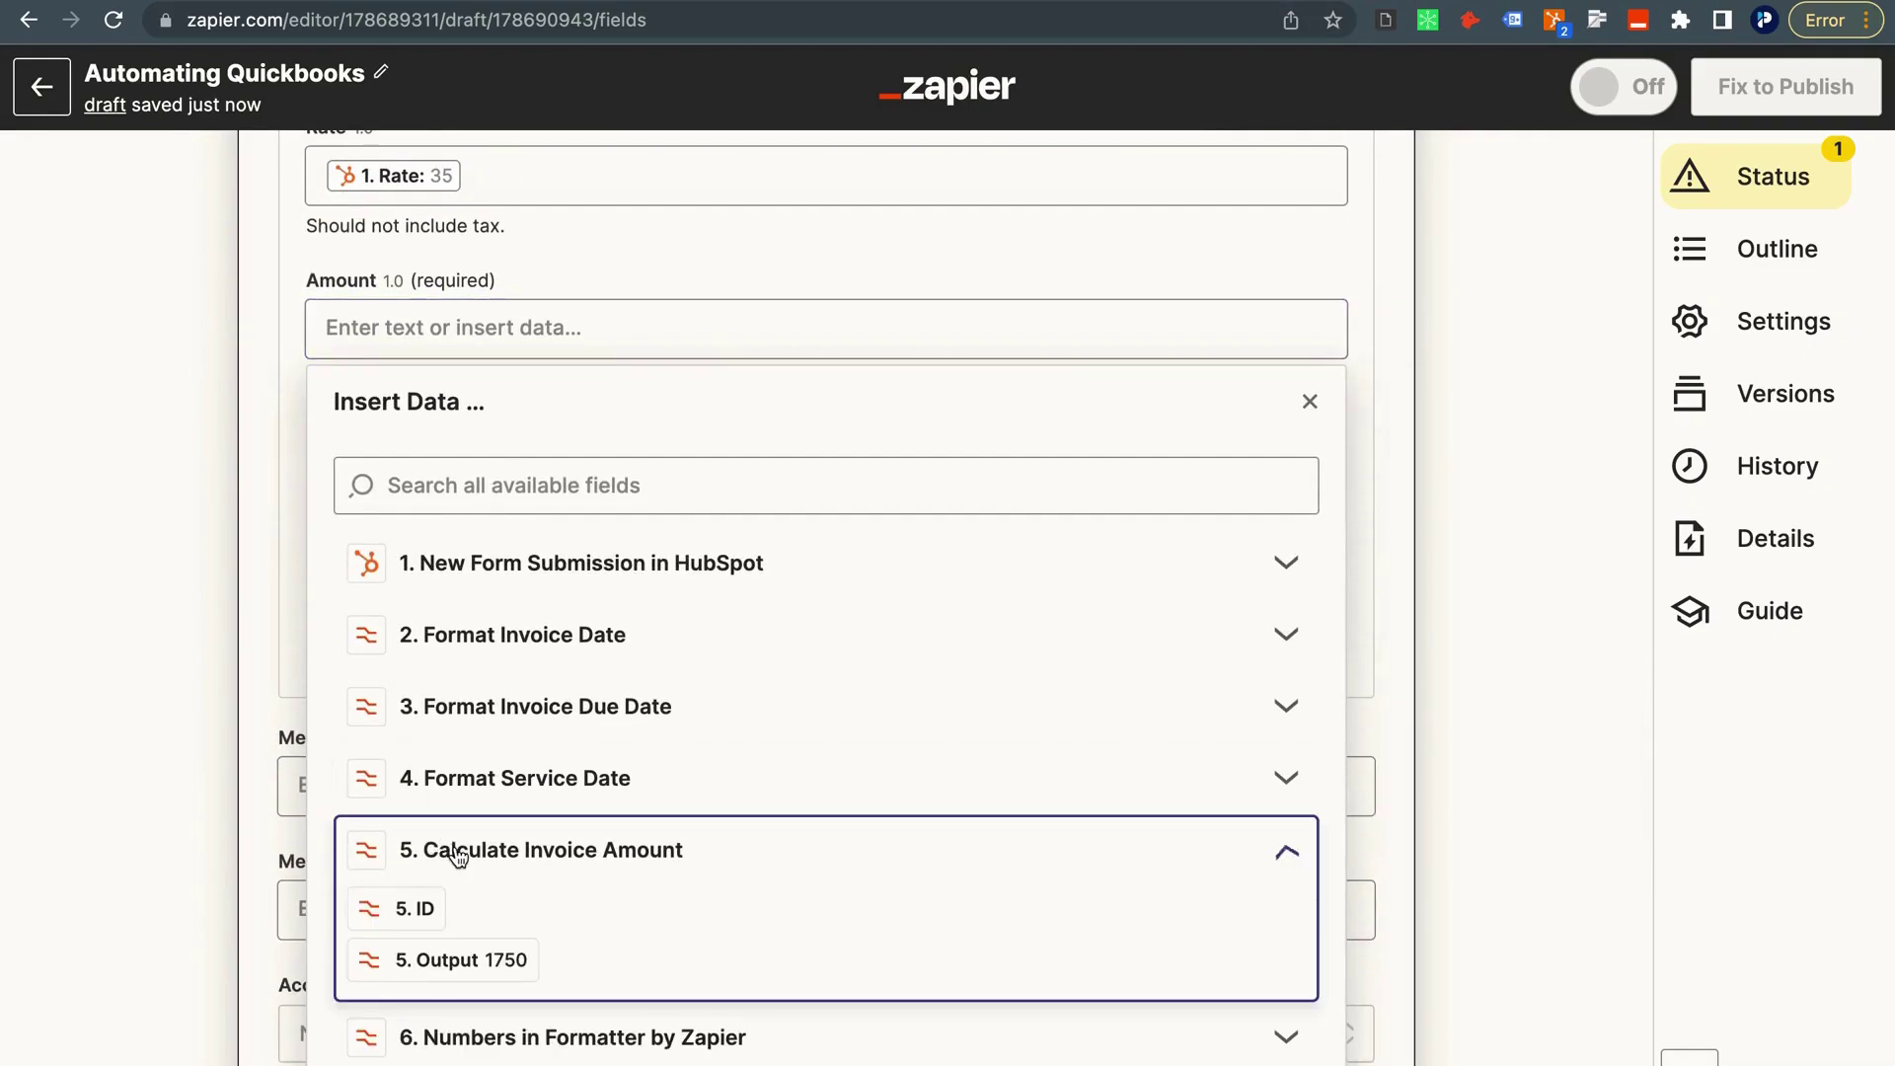
{"action": "left_click", "coordinate": [424, 959]}
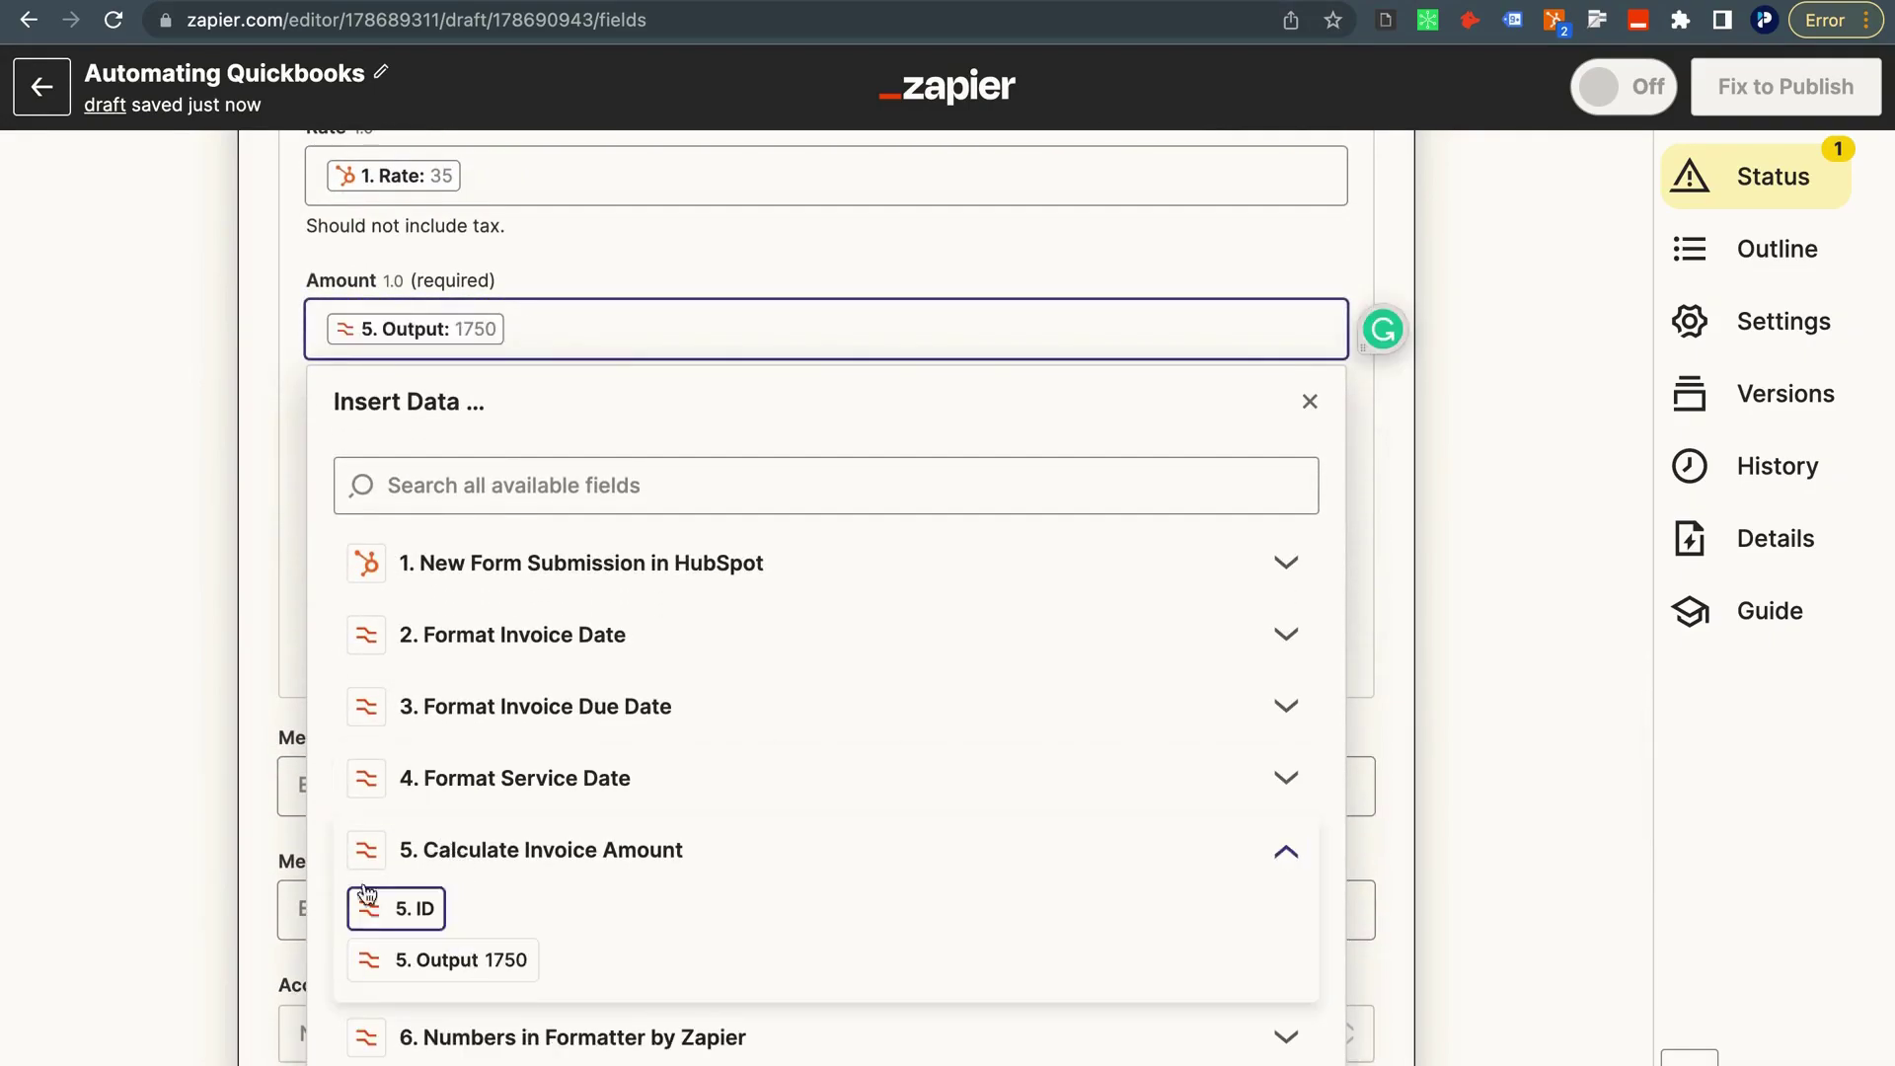
{"action": "left_click", "coordinate": [139, 547]}
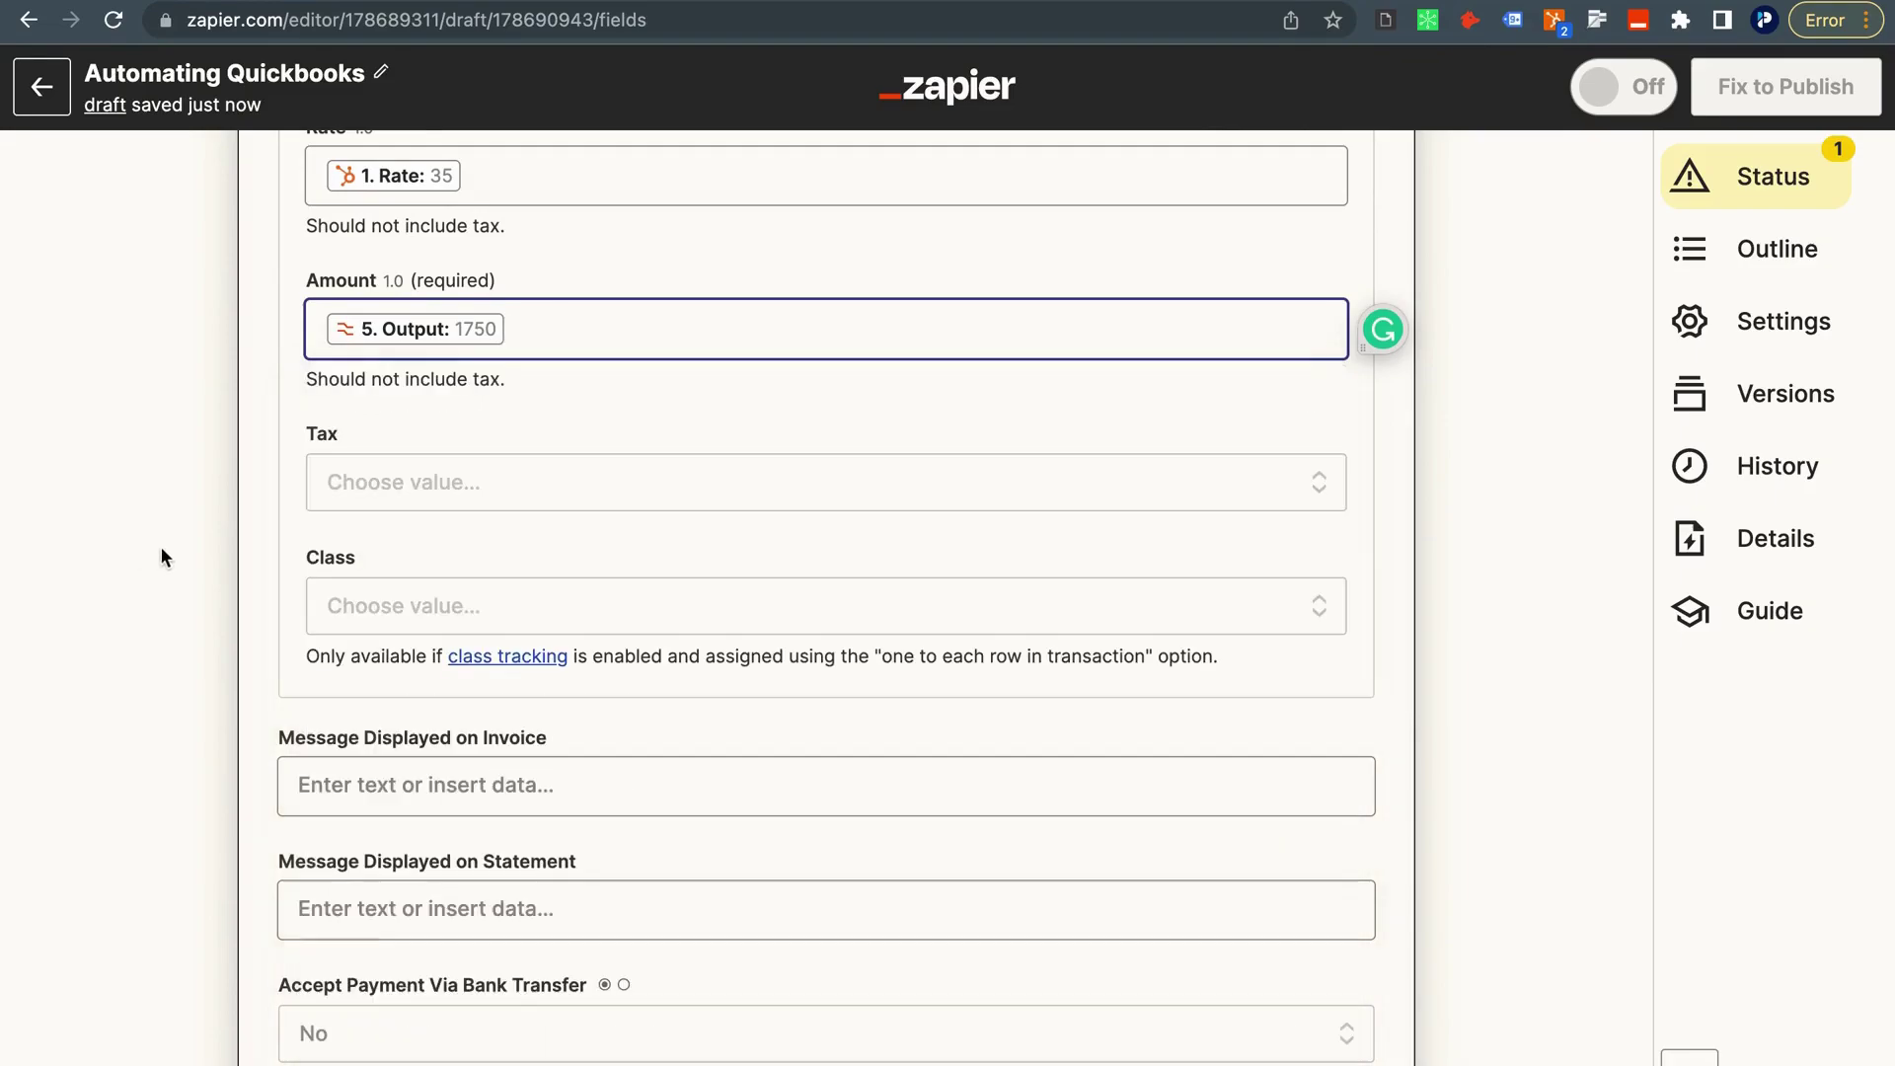
Set Accept Payment Via Bank Transfer and Accept Payment Via Credit Card both to Yes.
{"action": "scroll", "coordinate": [360, 466], "scroll_direction": "down", "scroll_amount": 1}
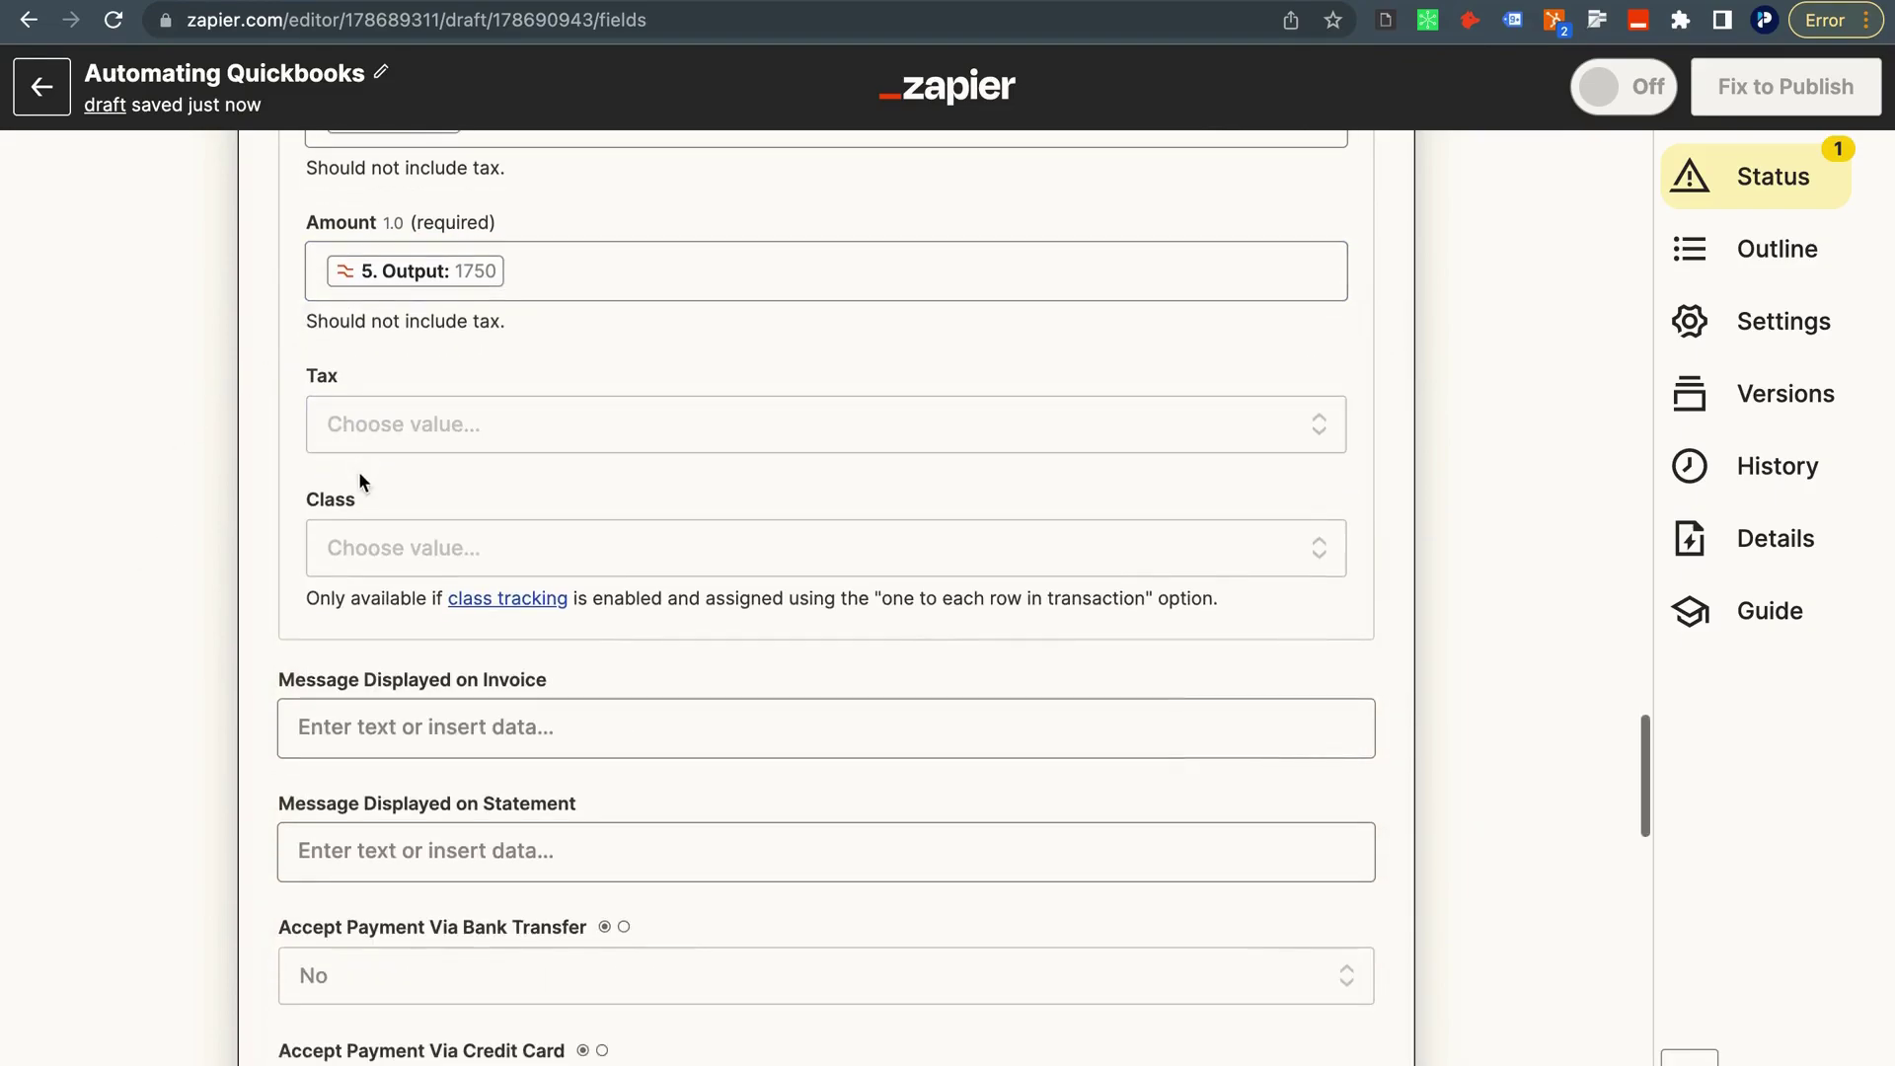
{"action": "scroll", "coordinate": [366, 532], "scroll_direction": "up", "scroll_amount": 1}
{"action": "scroll", "coordinate": [365, 533], "scroll_direction": "down", "scroll_amount": 2}
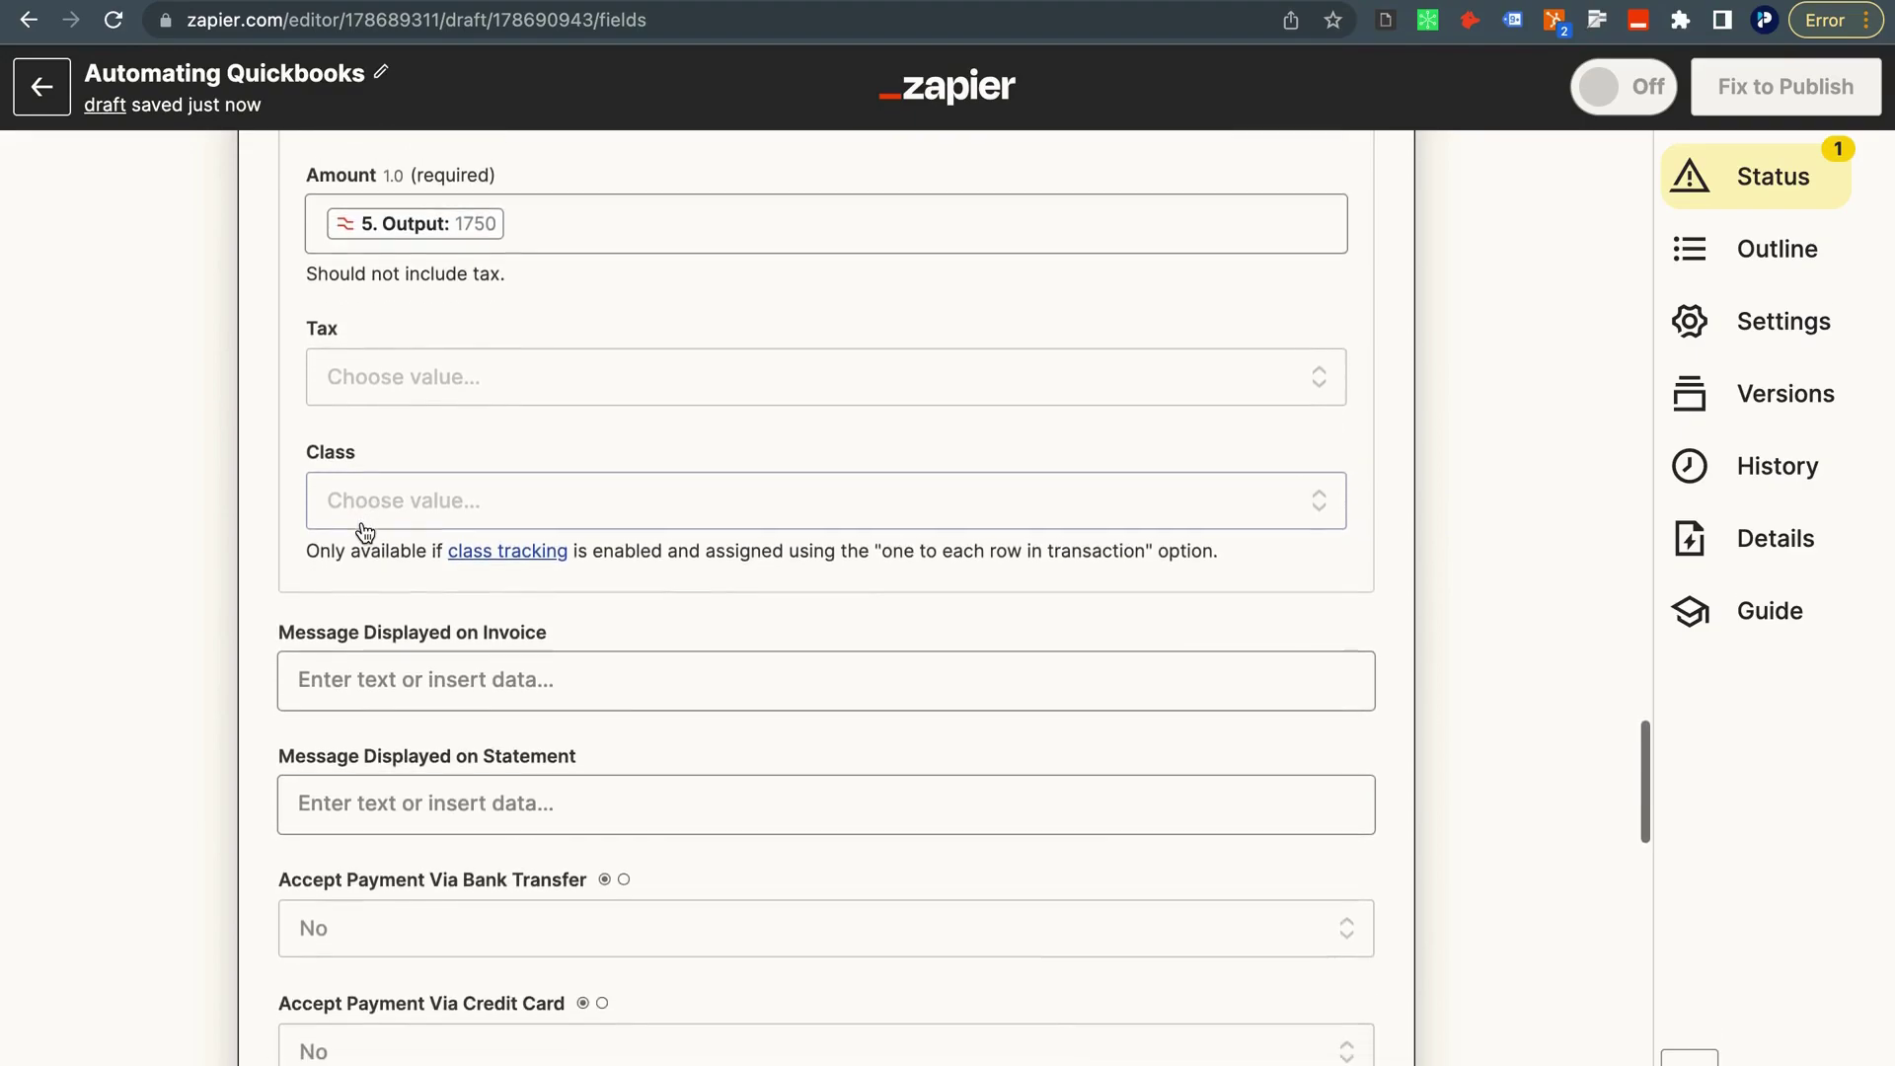
{"action": "scroll", "coordinate": [336, 520], "scroll_direction": "down", "scroll_amount": 2}
{"action": "left_click", "coordinate": [309, 529]}
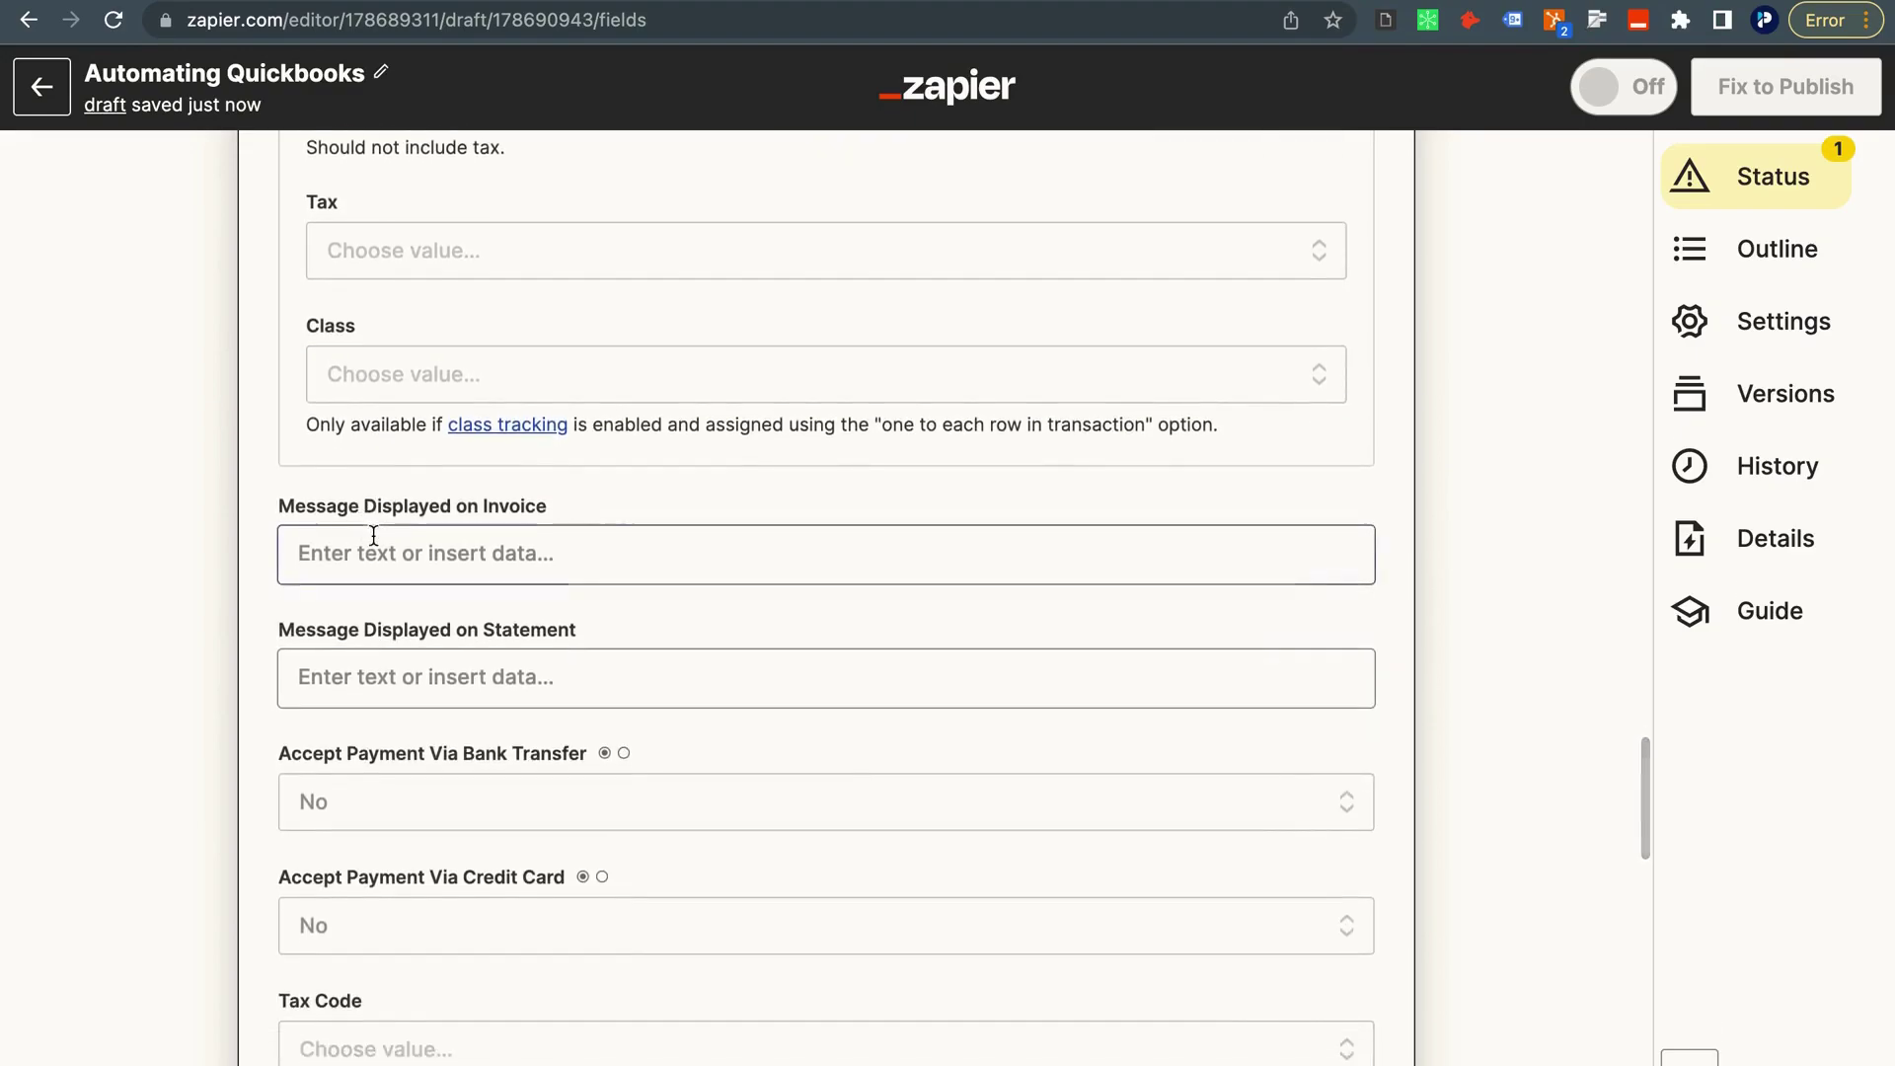
{"action": "scroll", "coordinate": [370, 532], "scroll_direction": "down", "scroll_amount": 2}
{"action": "scroll", "coordinate": [373, 534], "scroll_direction": "down", "scroll_amount": 1}
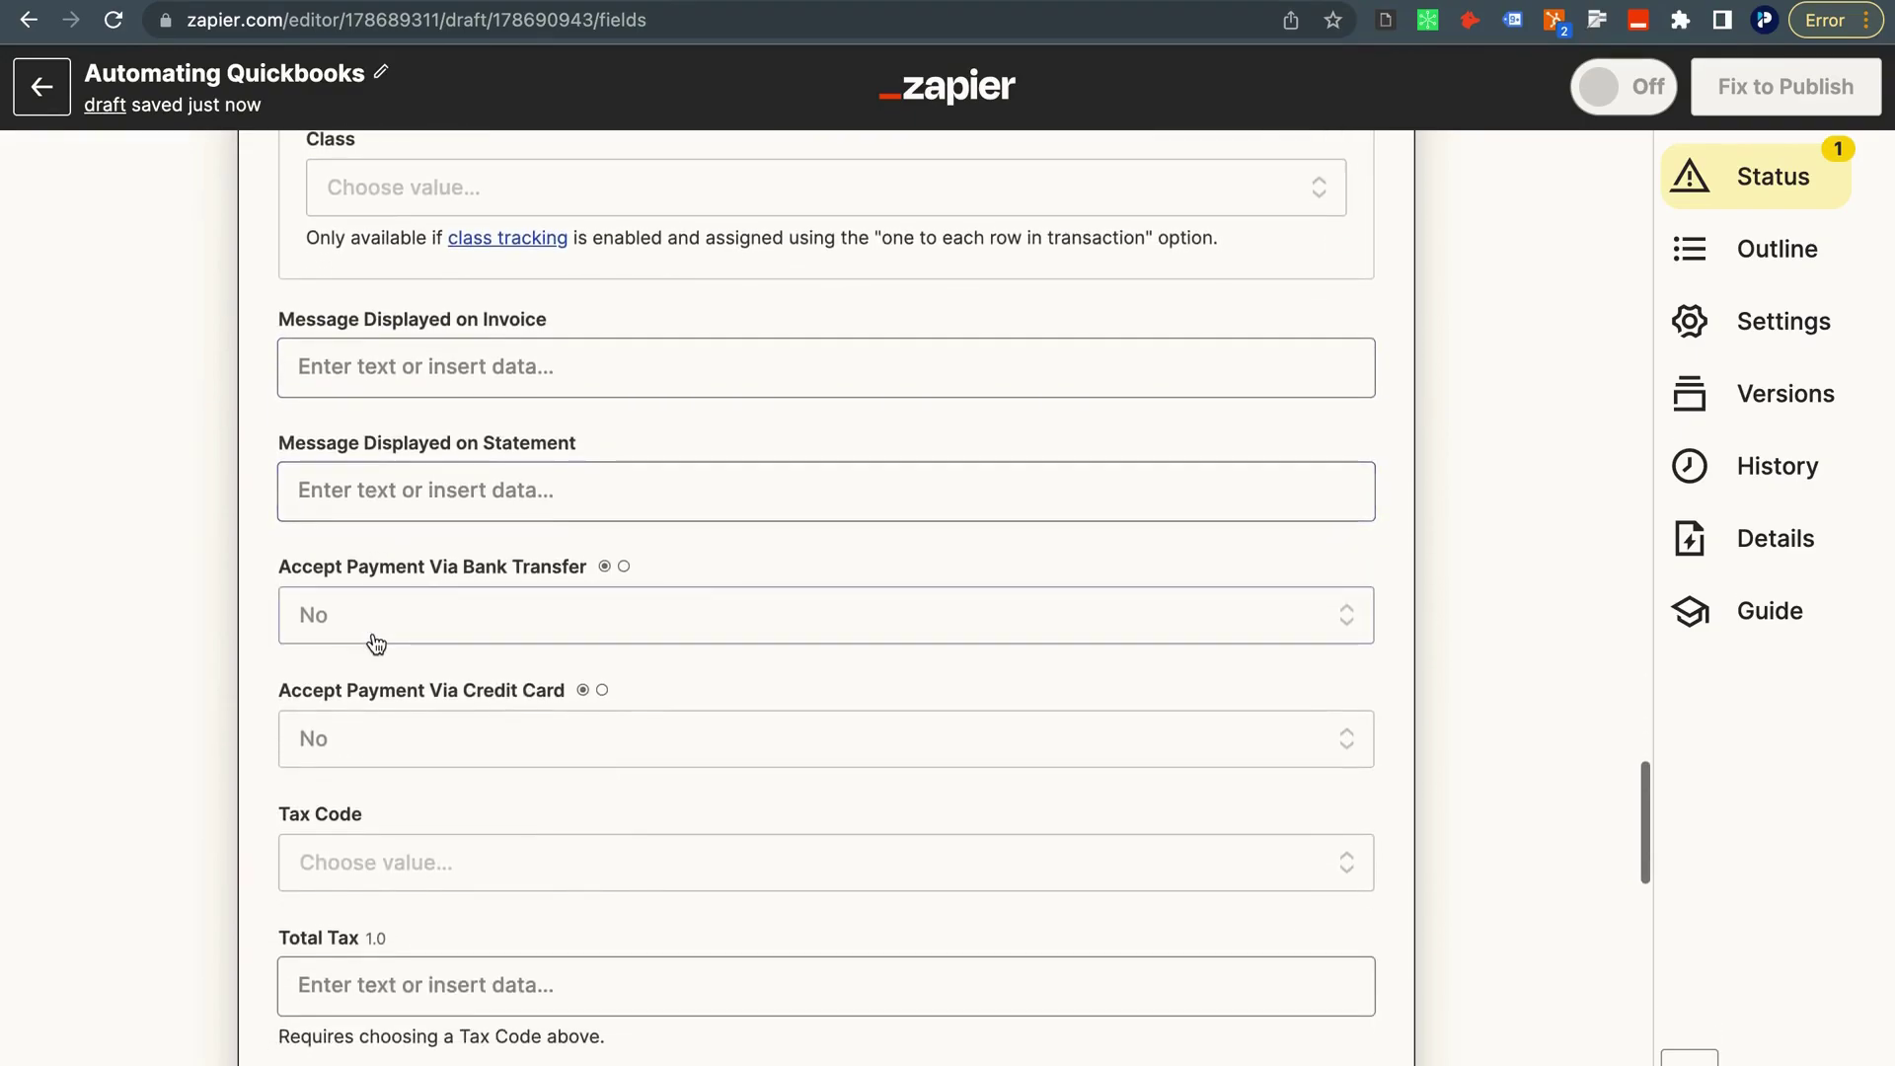
{"action": "scroll", "coordinate": [373, 644], "scroll_direction": "down", "scroll_amount": 1}
{"action": "left_click", "coordinate": [332, 593]}
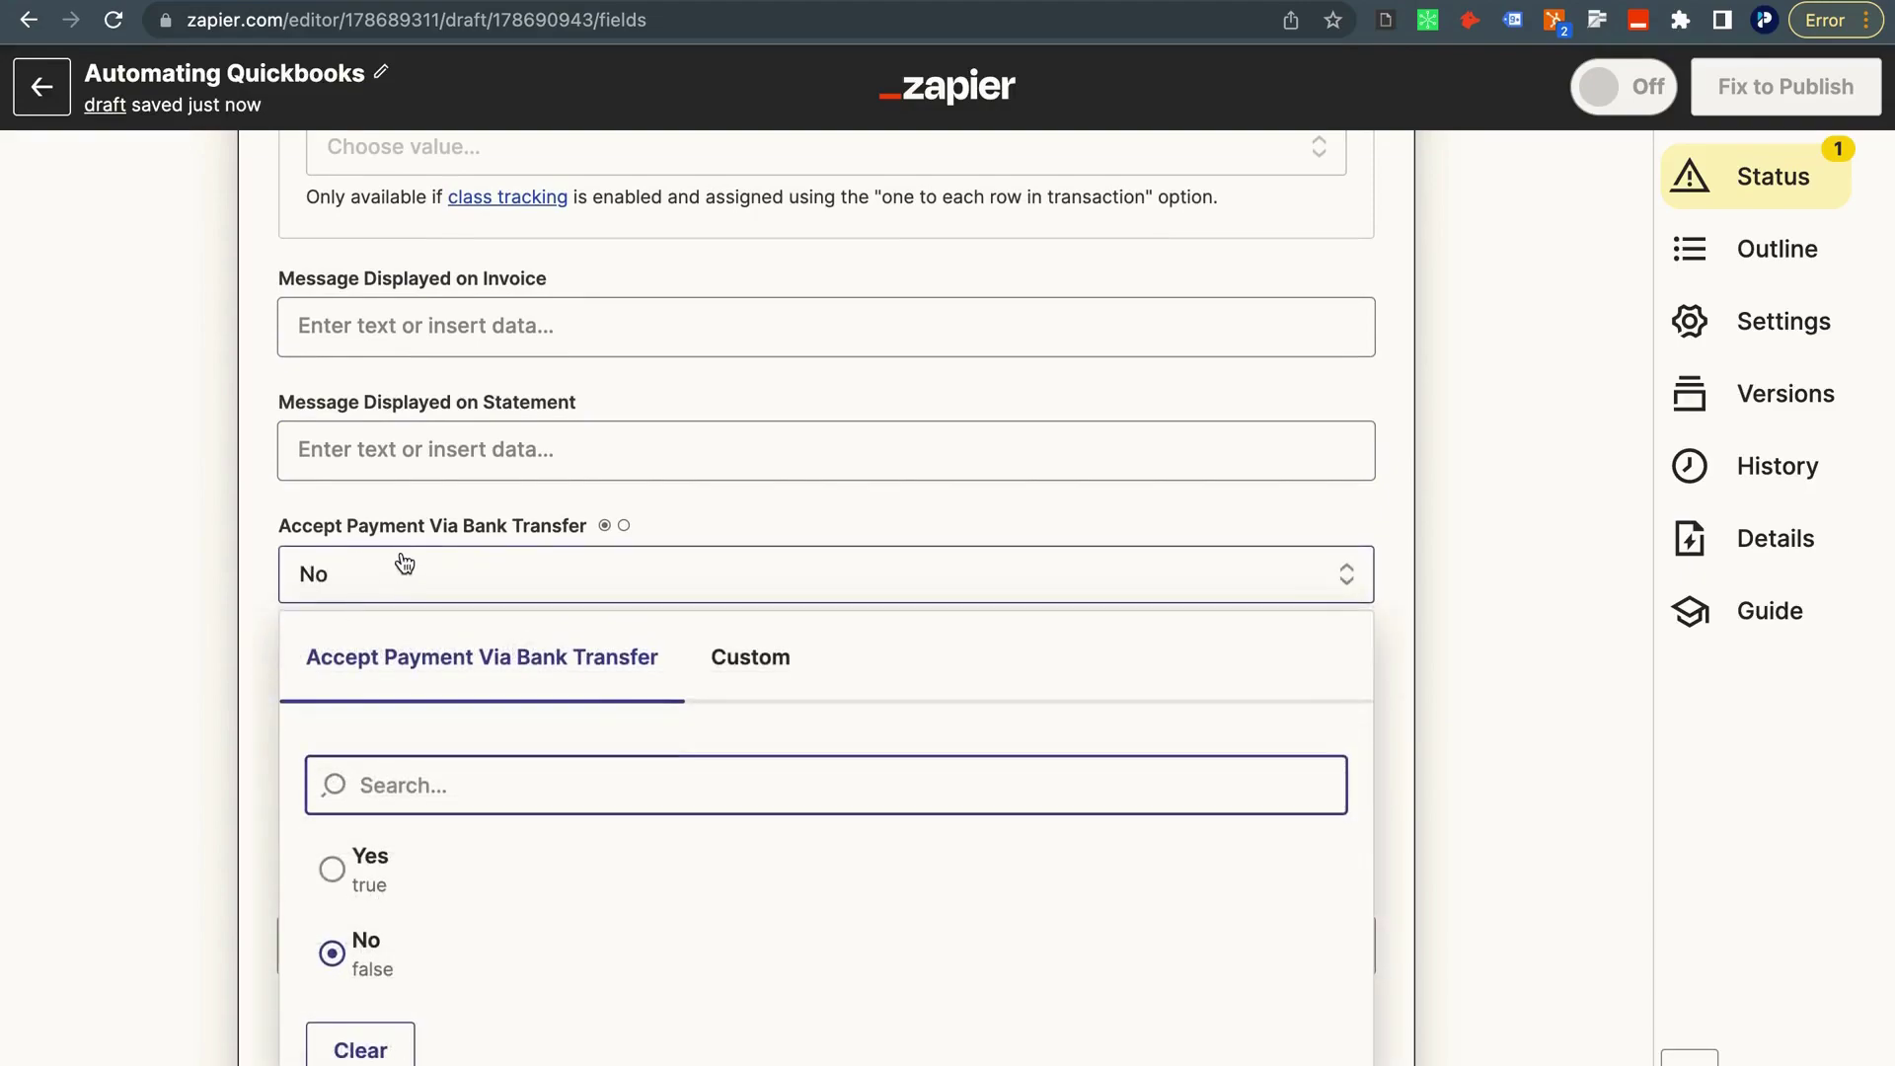
{"action": "left_click", "coordinate": [415, 878]}
{"action": "left_click", "coordinate": [301, 702]}
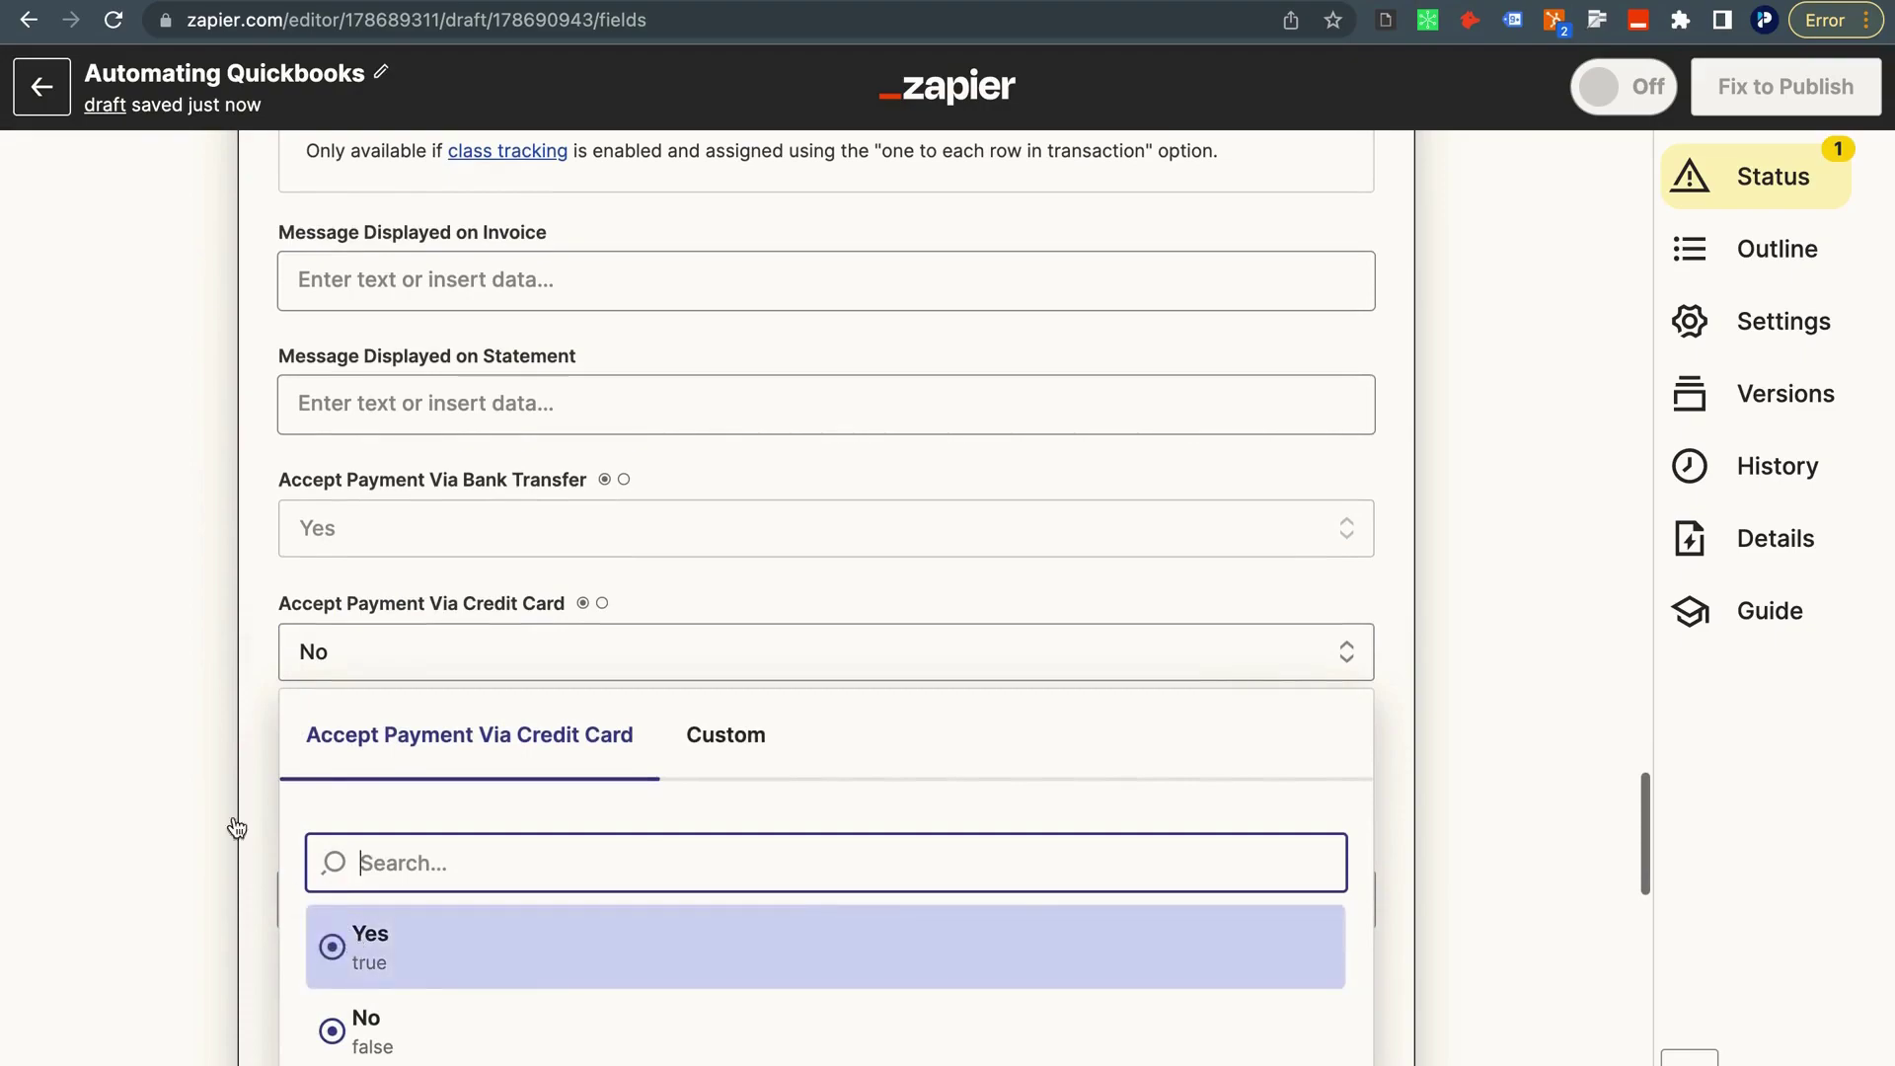
{"action": "left_click", "coordinate": [325, 938]}
Refresh the Create Invoice action's fields.
{"action": "scroll", "coordinate": [140, 670], "scroll_direction": "down", "scroll_amount": 3}
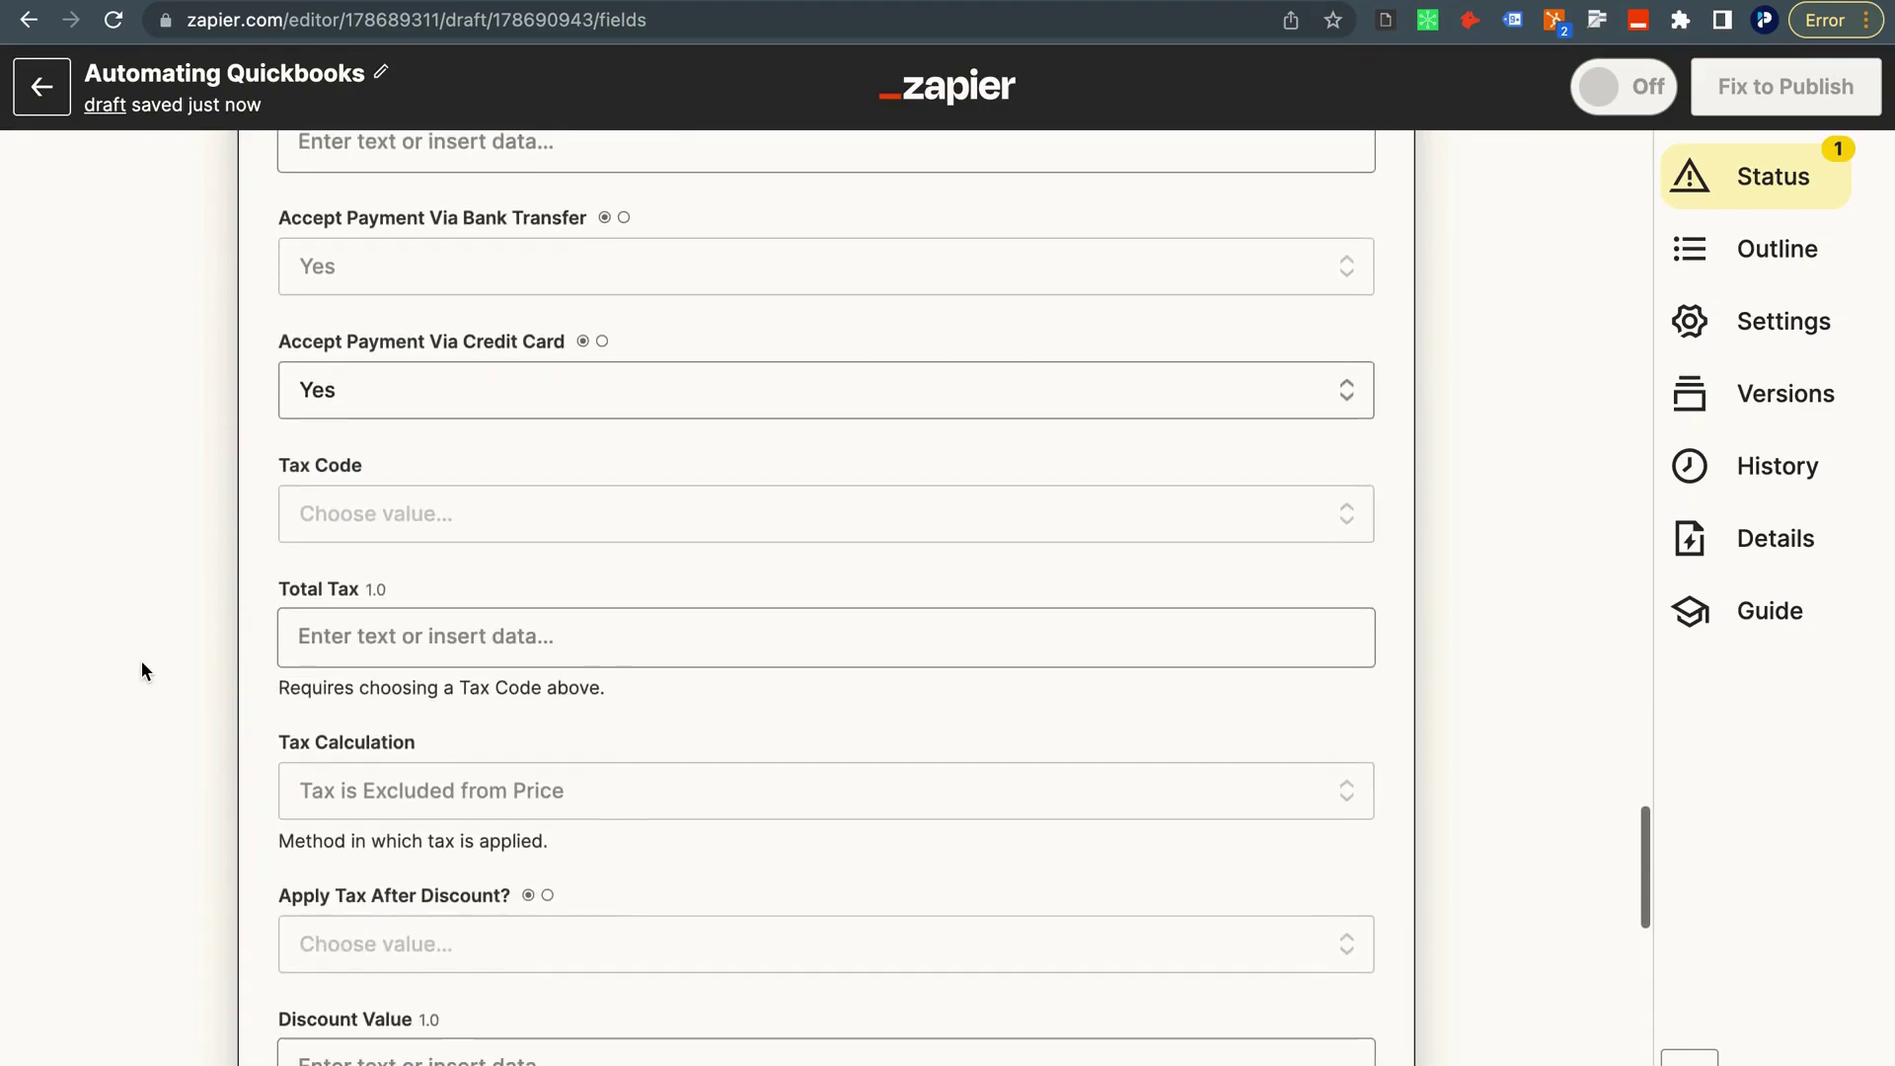
{"action": "scroll", "coordinate": [141, 670], "scroll_direction": "down", "scroll_amount": 7}
{"action": "scroll", "coordinate": [141, 670], "scroll_direction": "down", "scroll_amount": 6}
{"action": "scroll", "coordinate": [140, 670], "scroll_direction": "down", "scroll_amount": 2}
{"action": "left_click", "coordinate": [484, 897]}
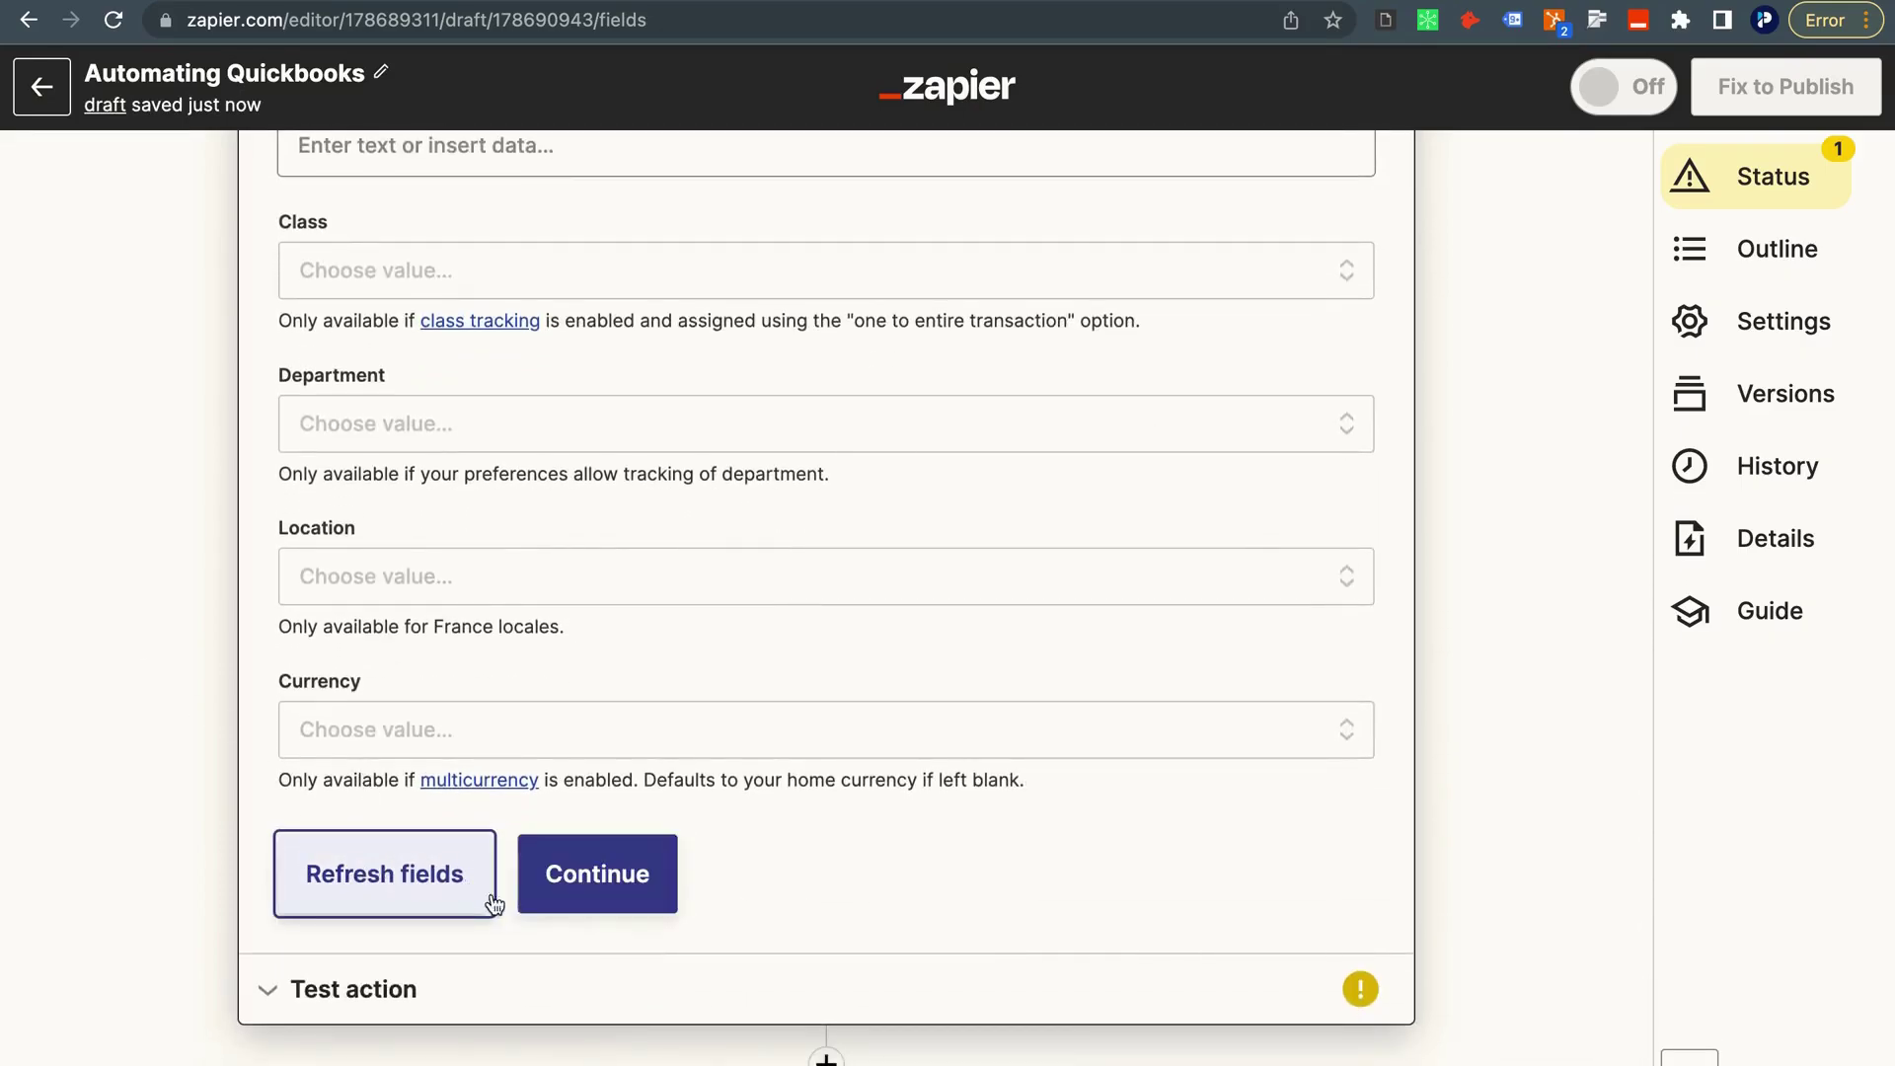
Test the Create Invoice action and review the 'Create Invoice was sent' confirmation.
{"action": "left_click", "coordinate": [529, 906]}
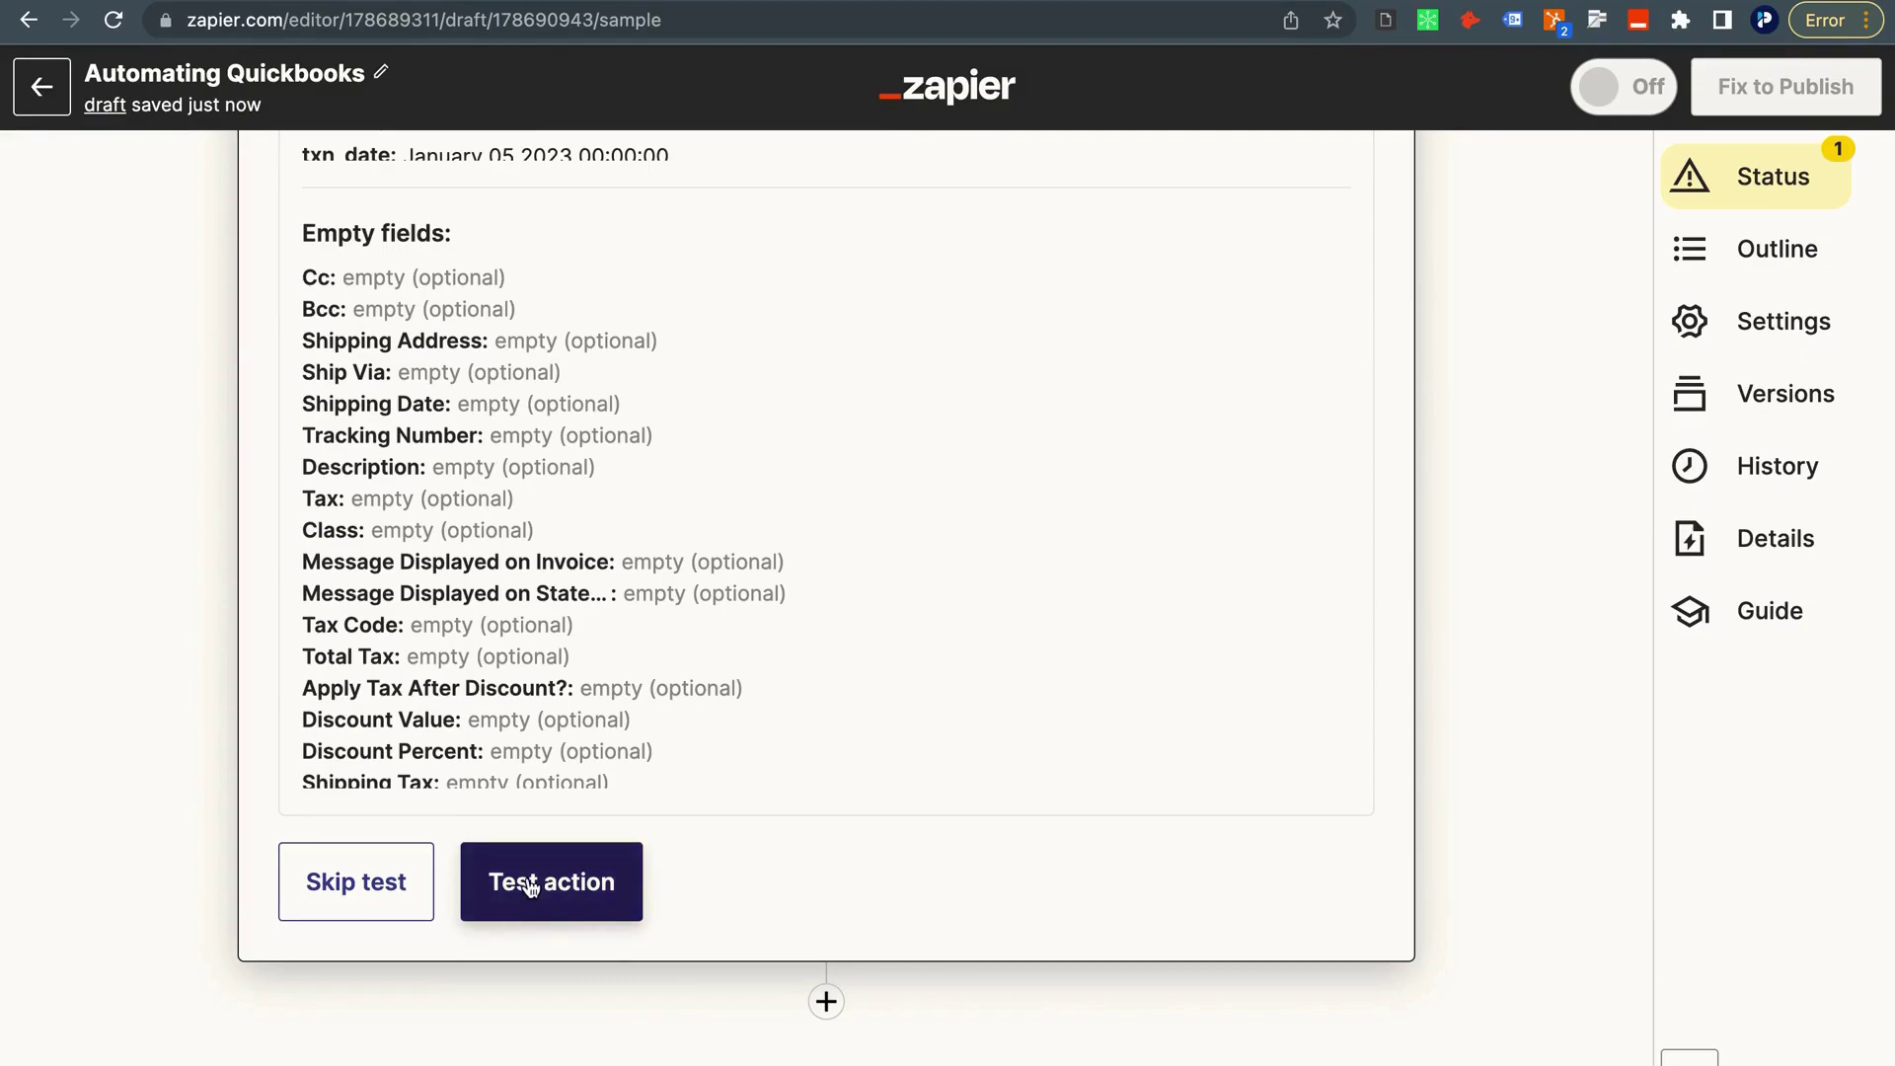
{"action": "left_click", "coordinate": [530, 888]}
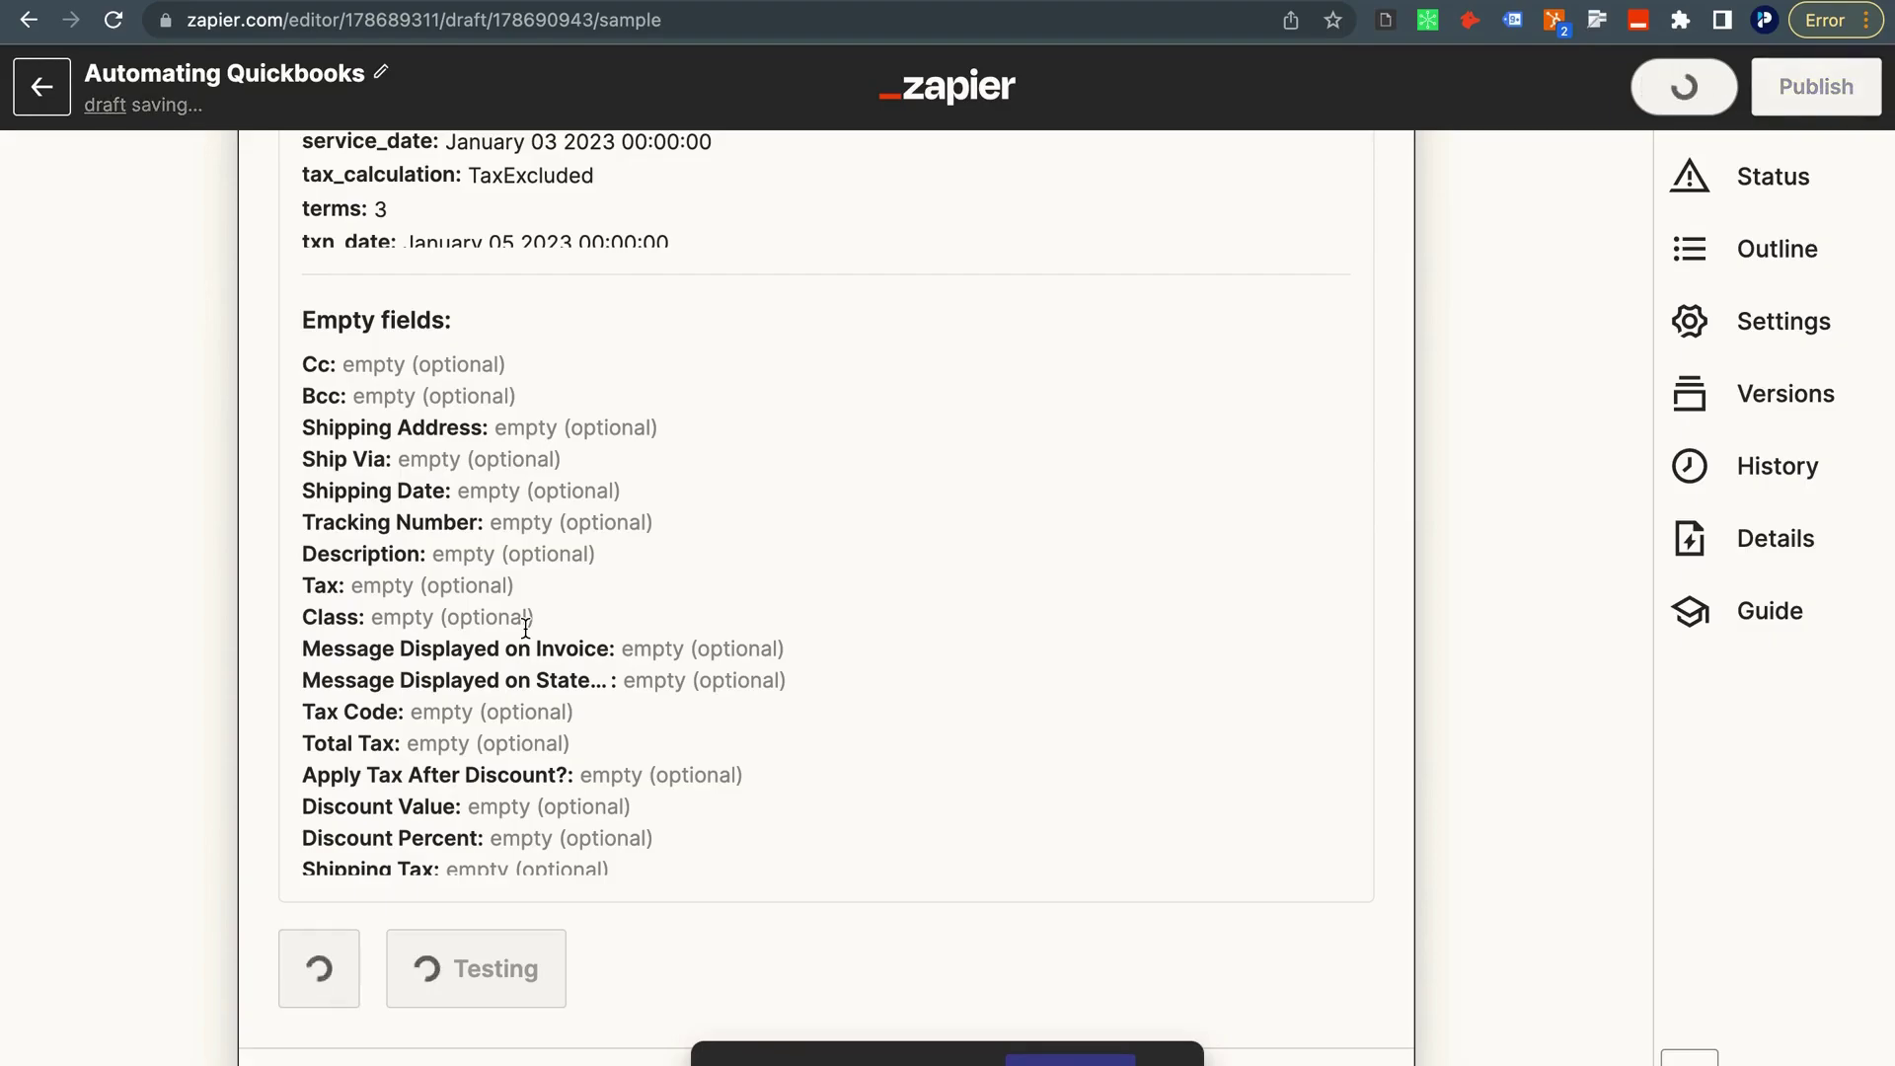
{"action": "scroll", "coordinate": [526, 627], "scroll_direction": "up", "scroll_amount": 5}
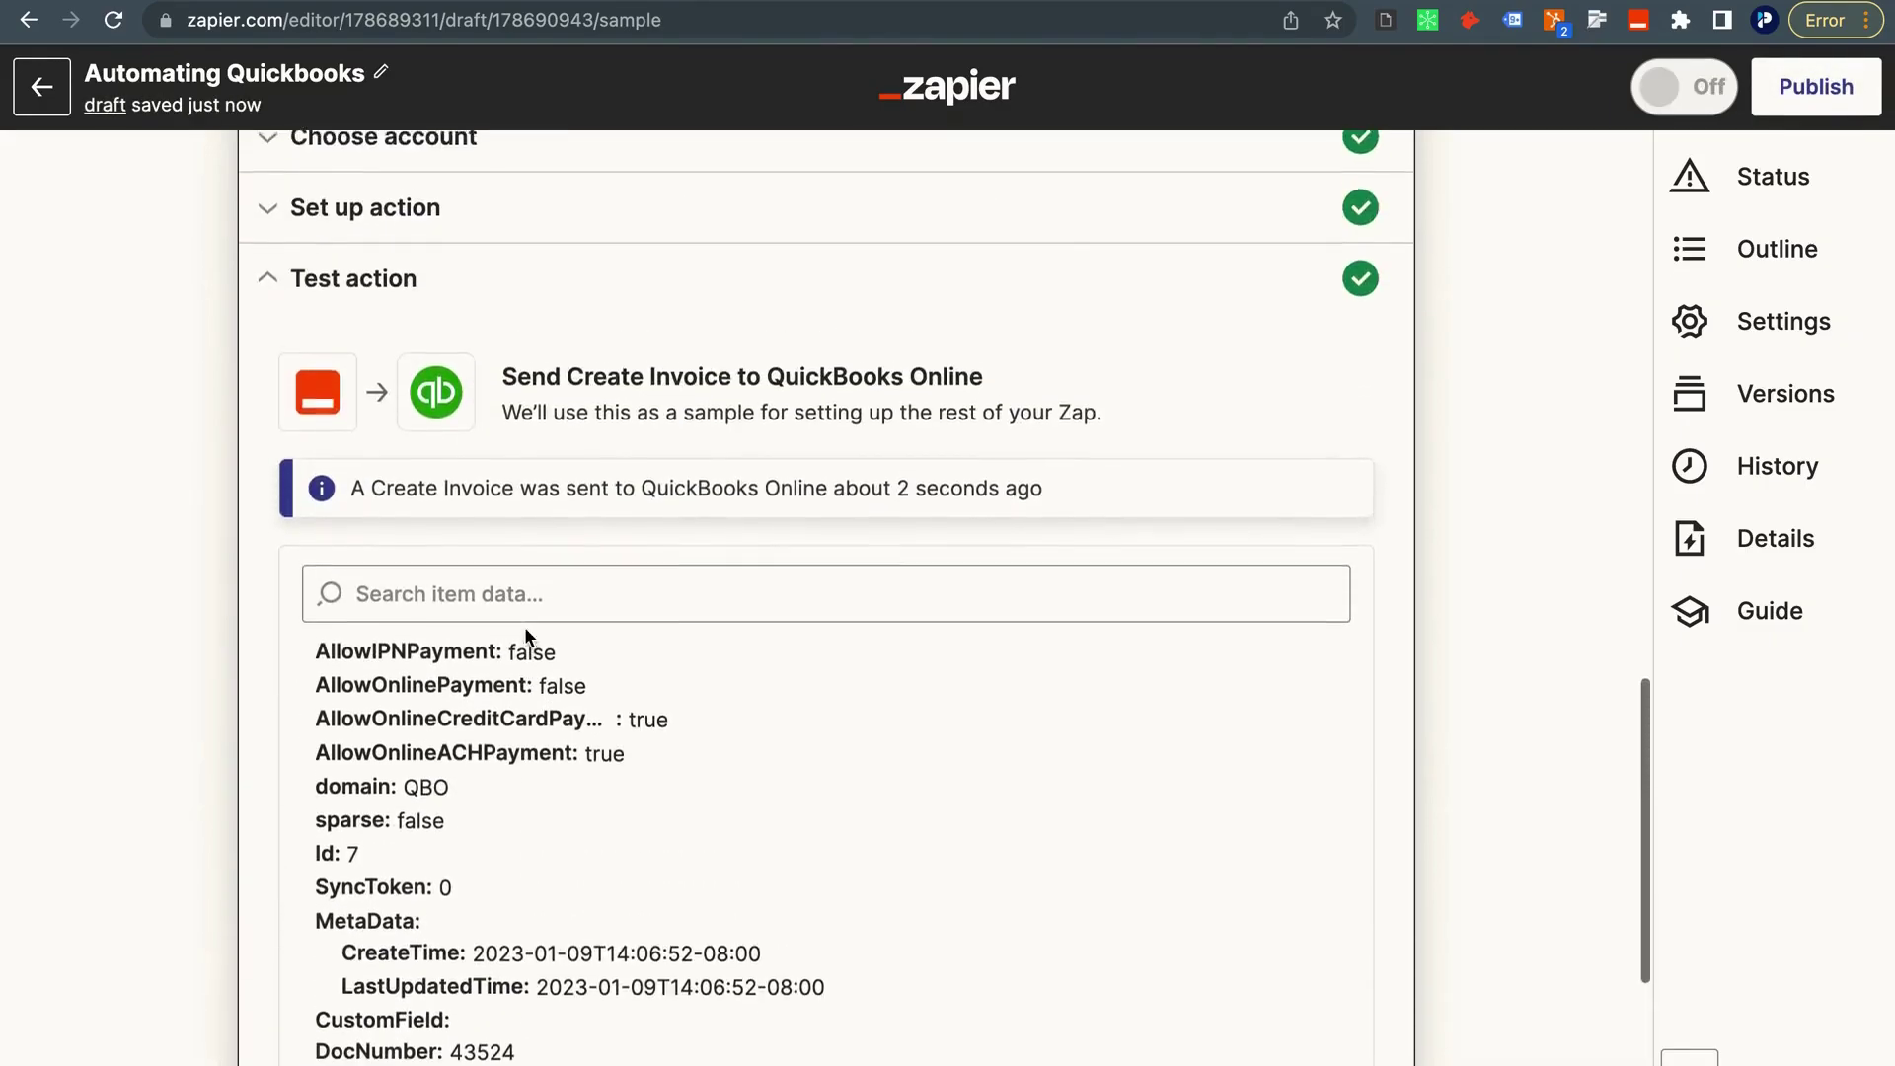
{"action": "scroll", "coordinate": [525, 631], "scroll_direction": "up", "scroll_amount": 3}
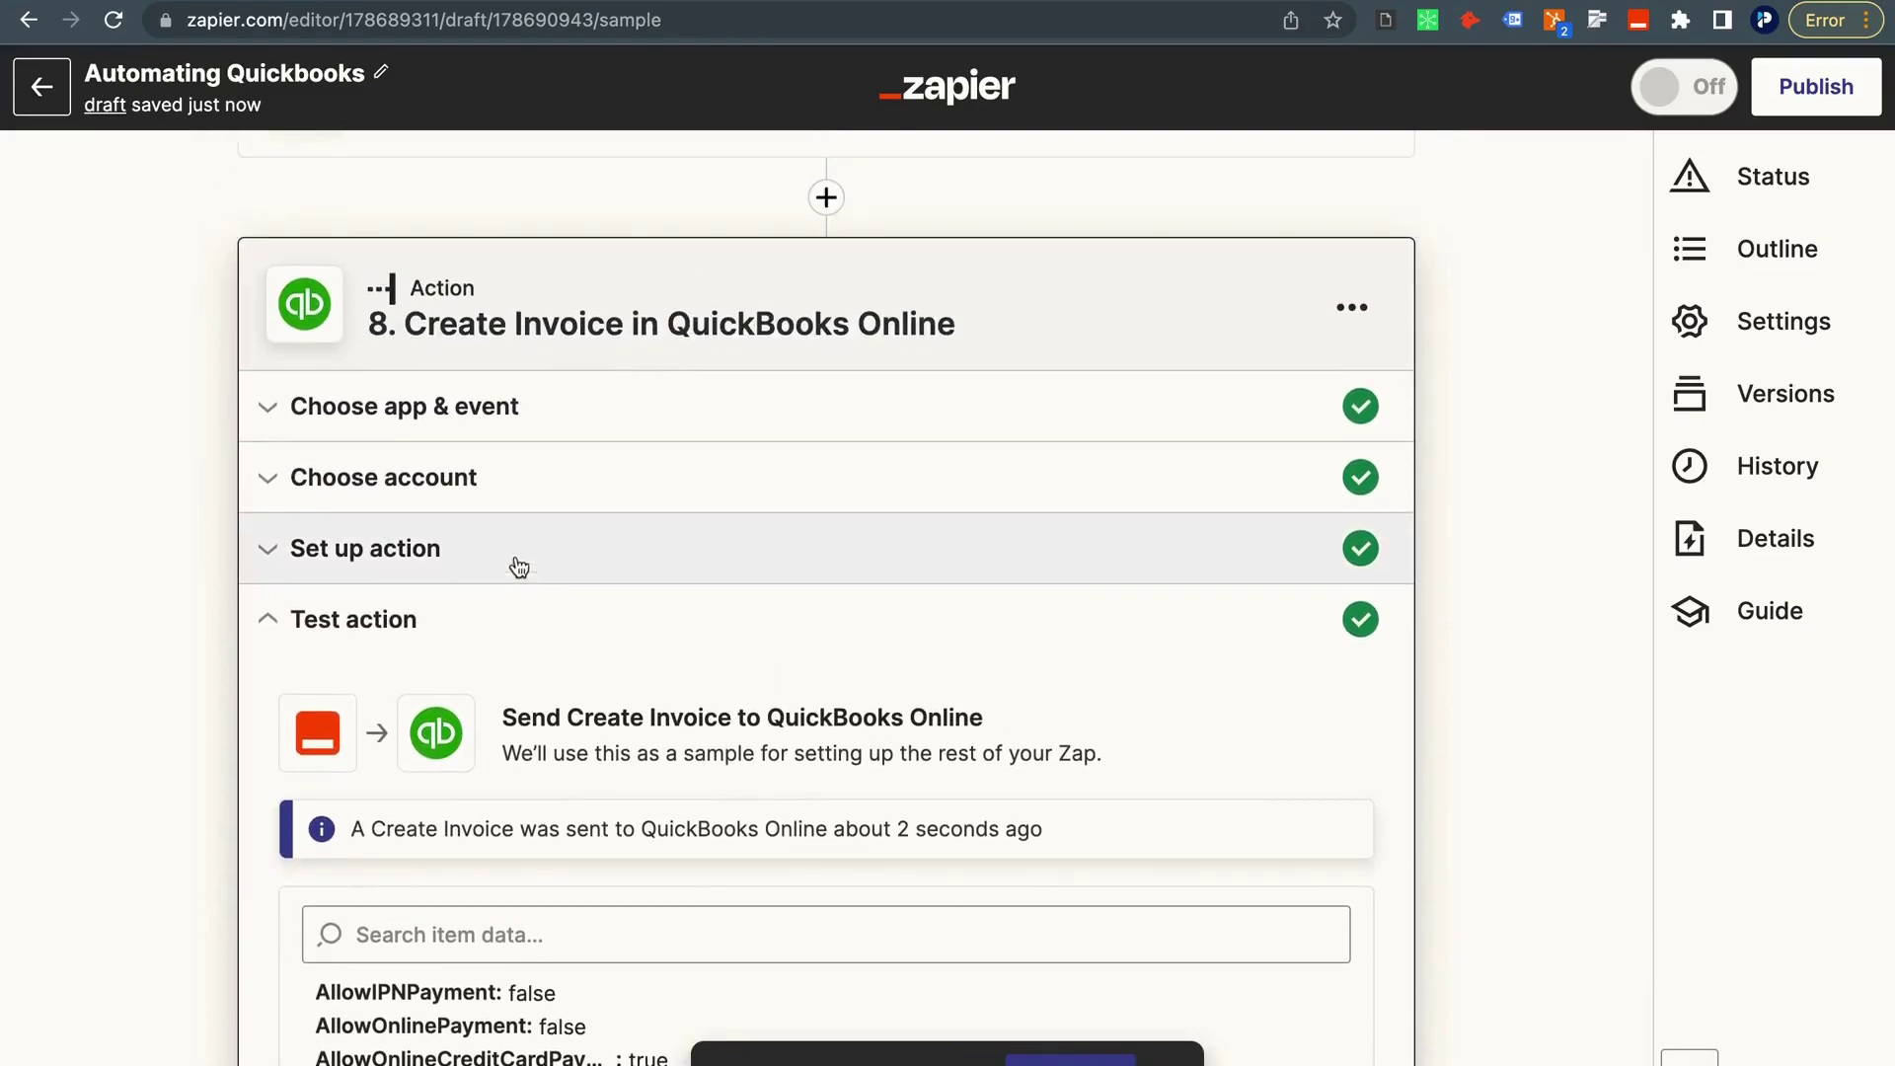
{"action": "scroll", "coordinate": [507, 503], "scroll_direction": "down", "scroll_amount": 1}
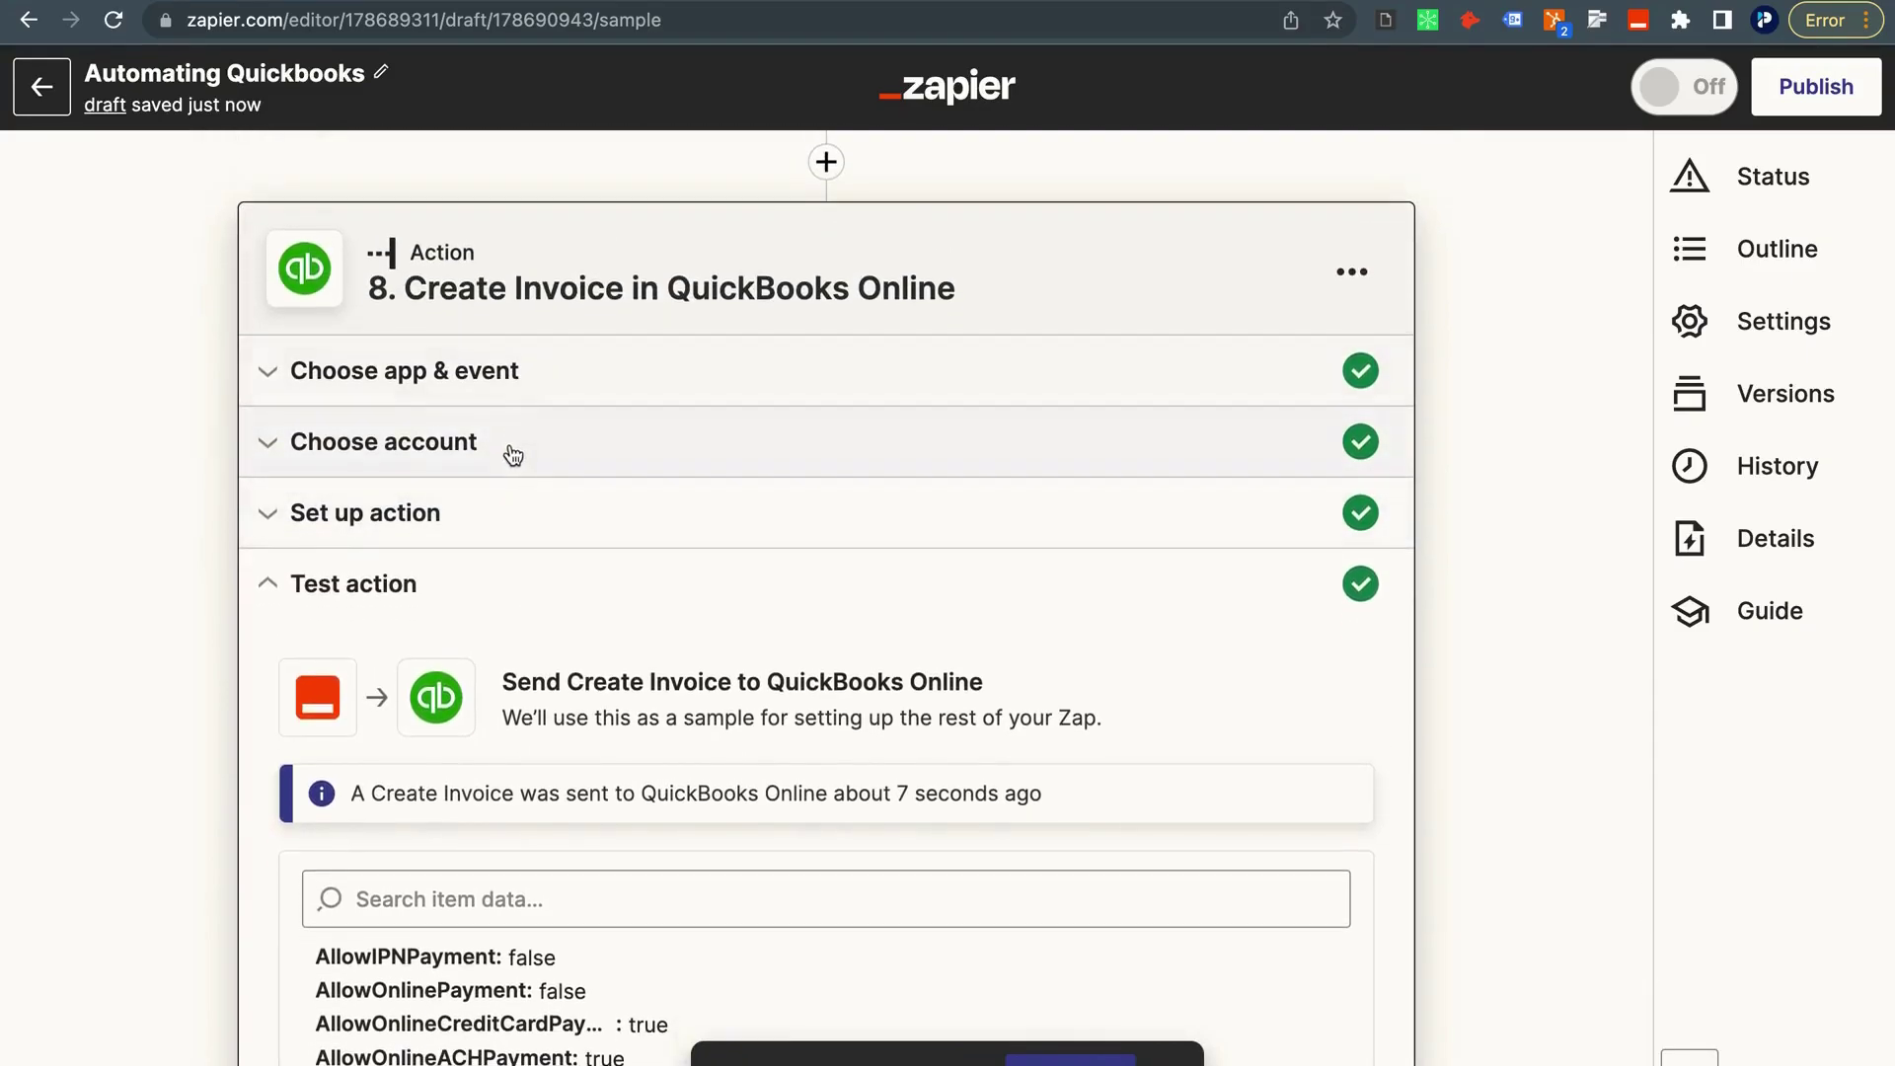
In QuickBooks Online's Invoices list, find the $1,750.00 test invoice dated 1/5/2023.
{"action": "key", "text": "ctrl+Left"}
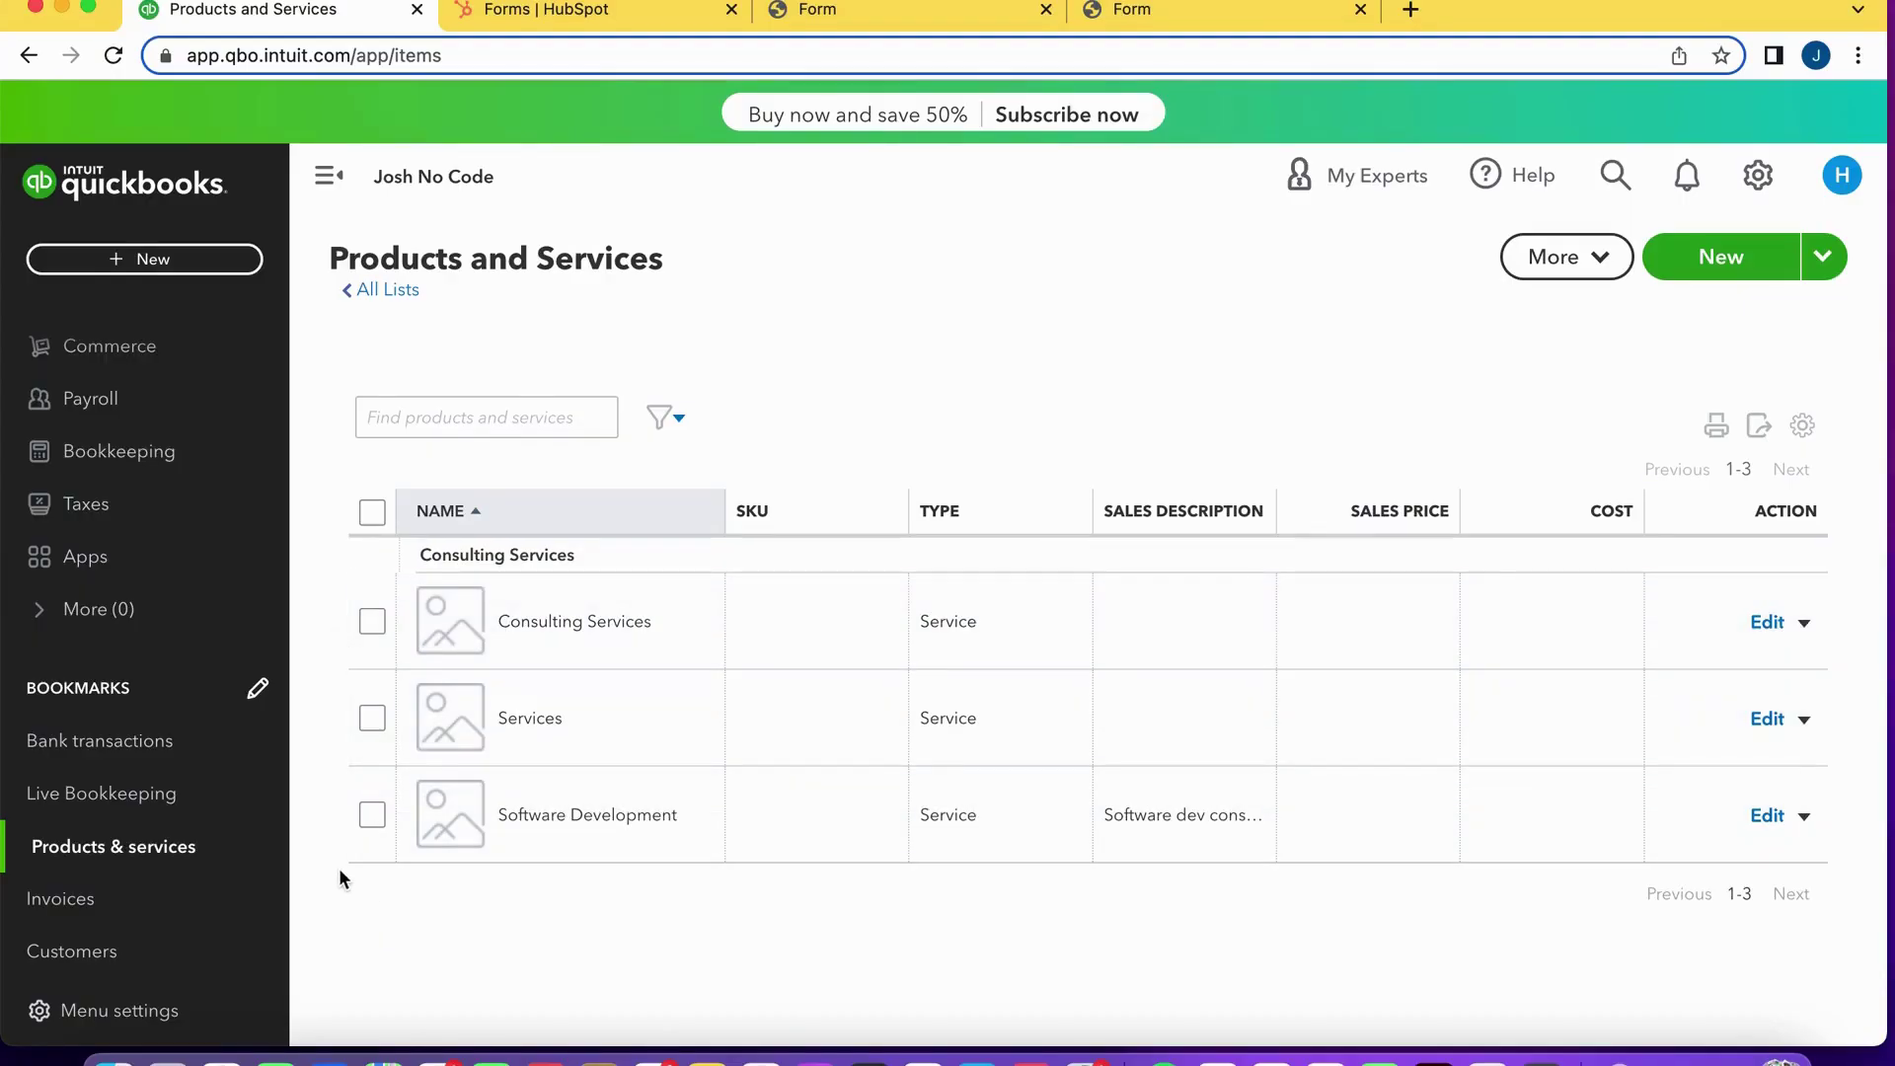
{"action": "left_click", "coordinate": [145, 915]}
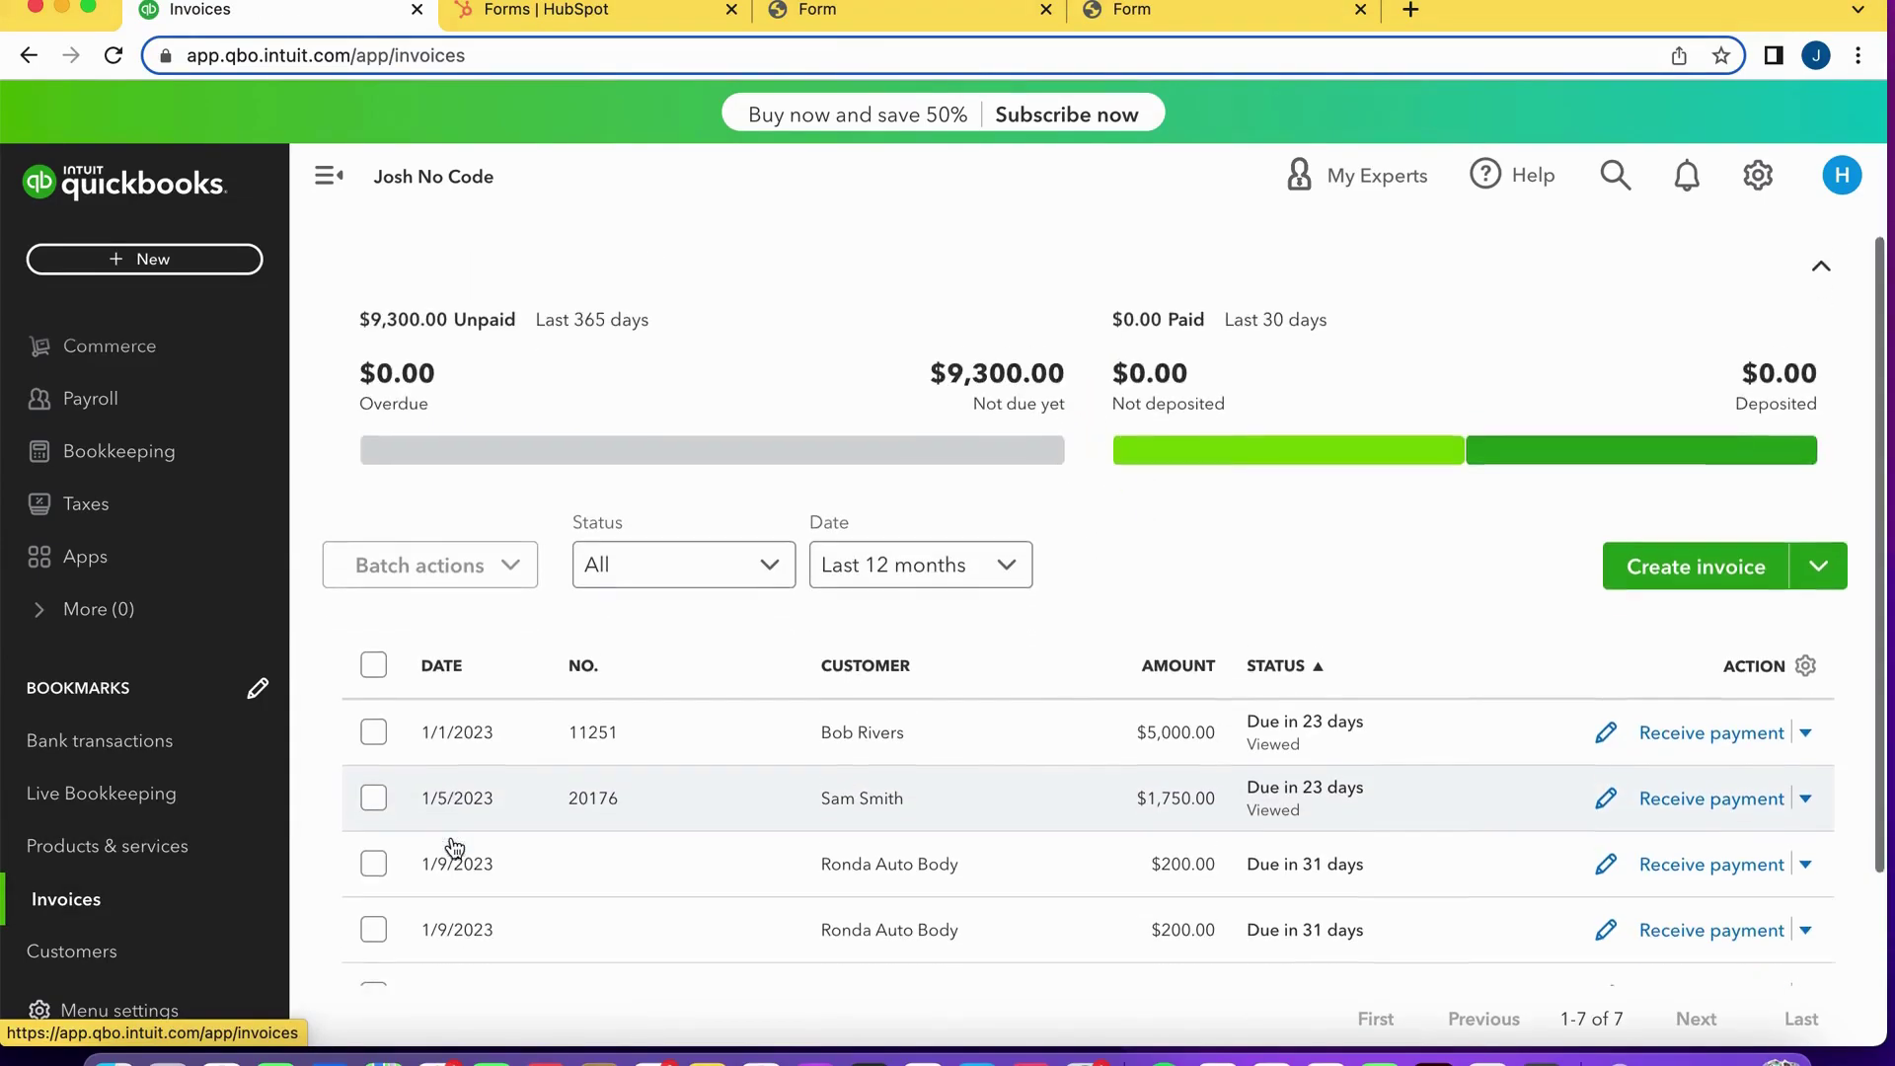
{"action": "scroll", "coordinate": [454, 849], "scroll_direction": "down", "scroll_amount": 3}
{"action": "scroll", "coordinate": [454, 849], "scroll_direction": "down", "scroll_amount": 2}
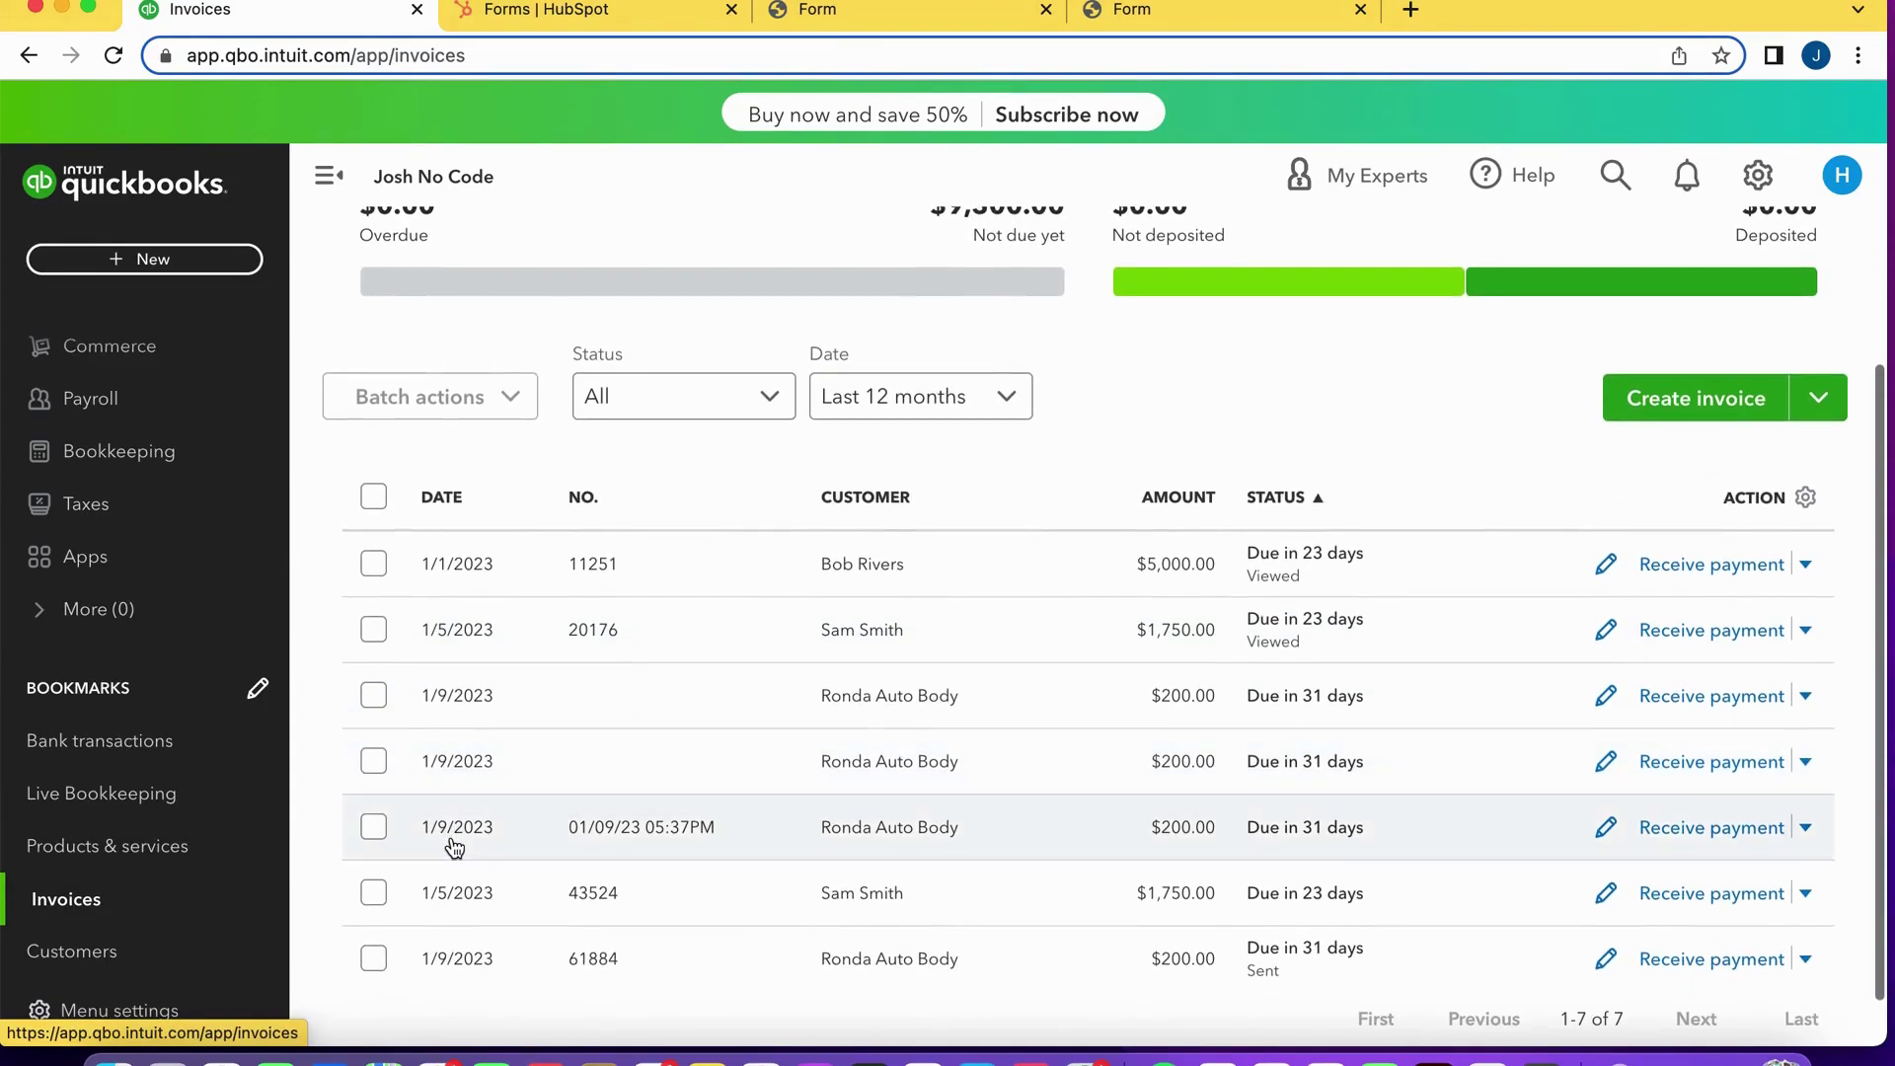
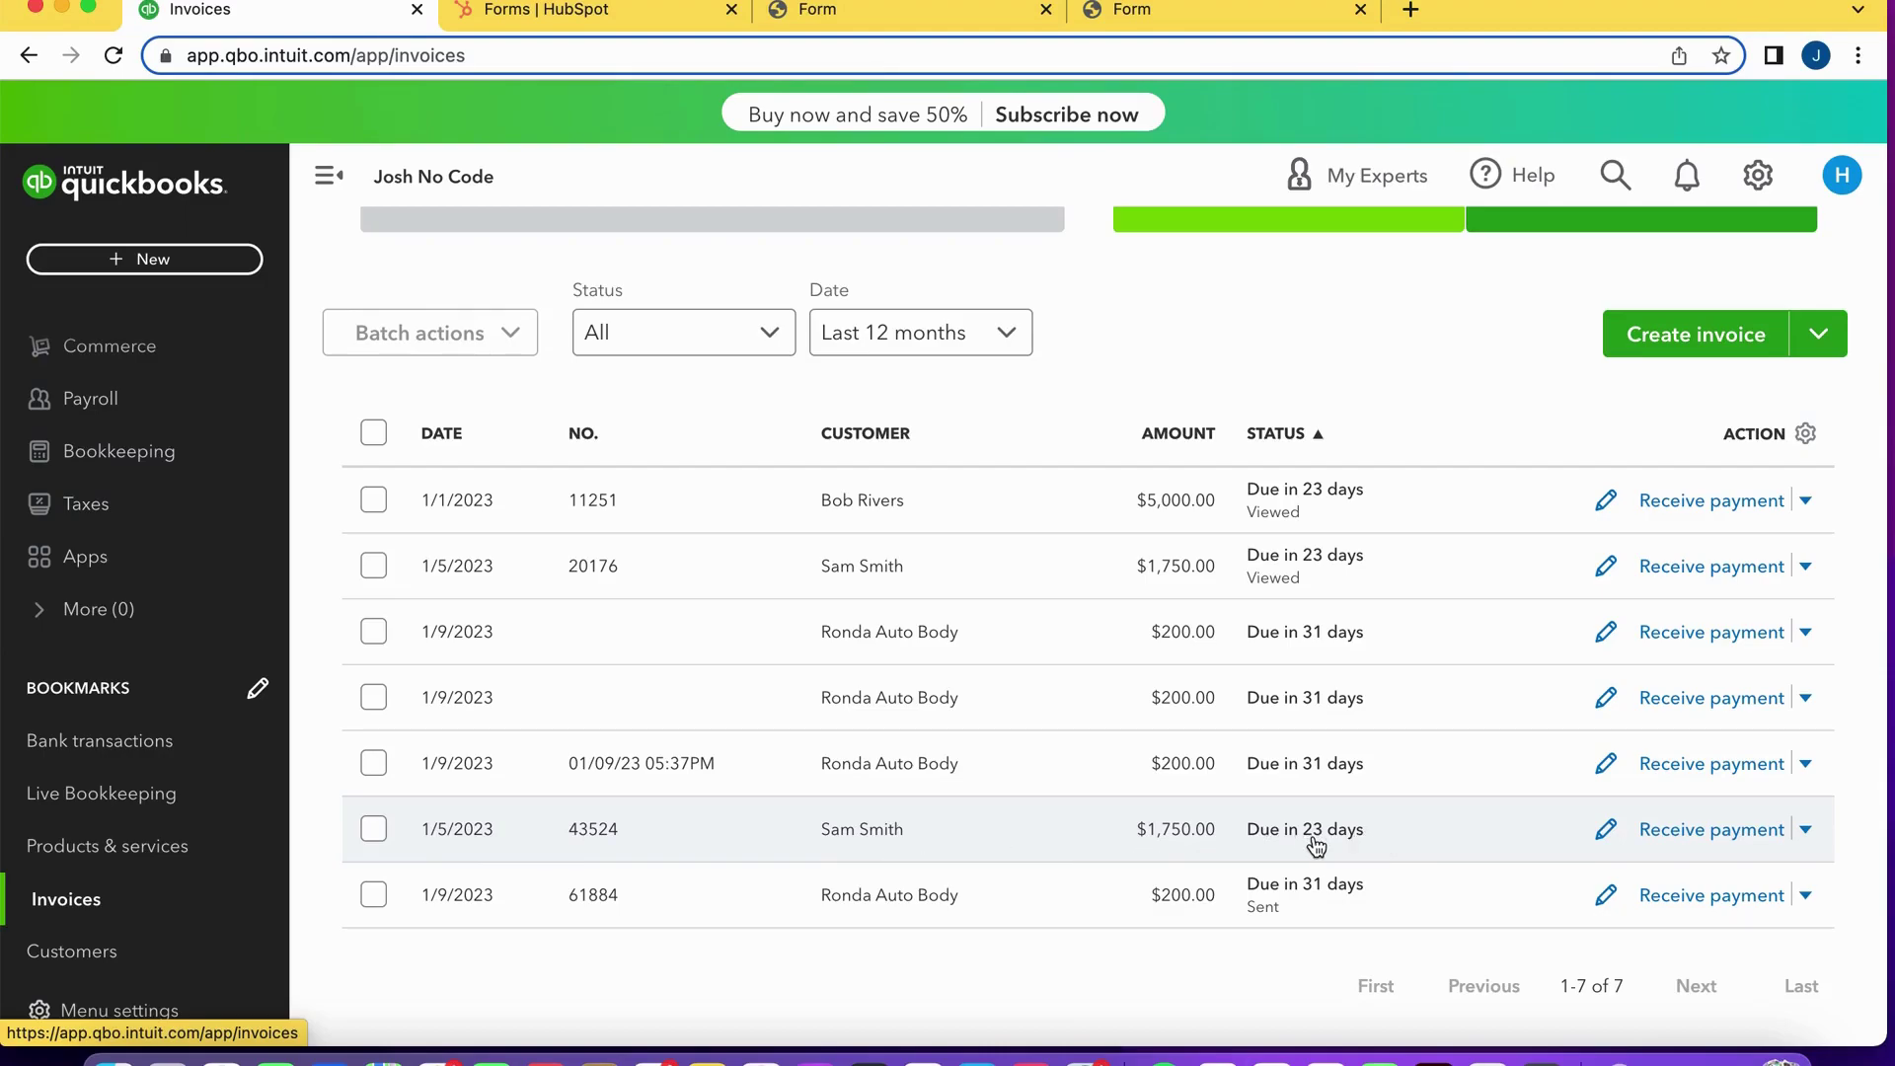
Review step 8's invoice test data (total 1750, Net 30, due 2023-02-01) and add a step below it.
{"action": "scroll", "coordinate": [1315, 845], "scroll_direction": "left", "scroll_amount": 5}
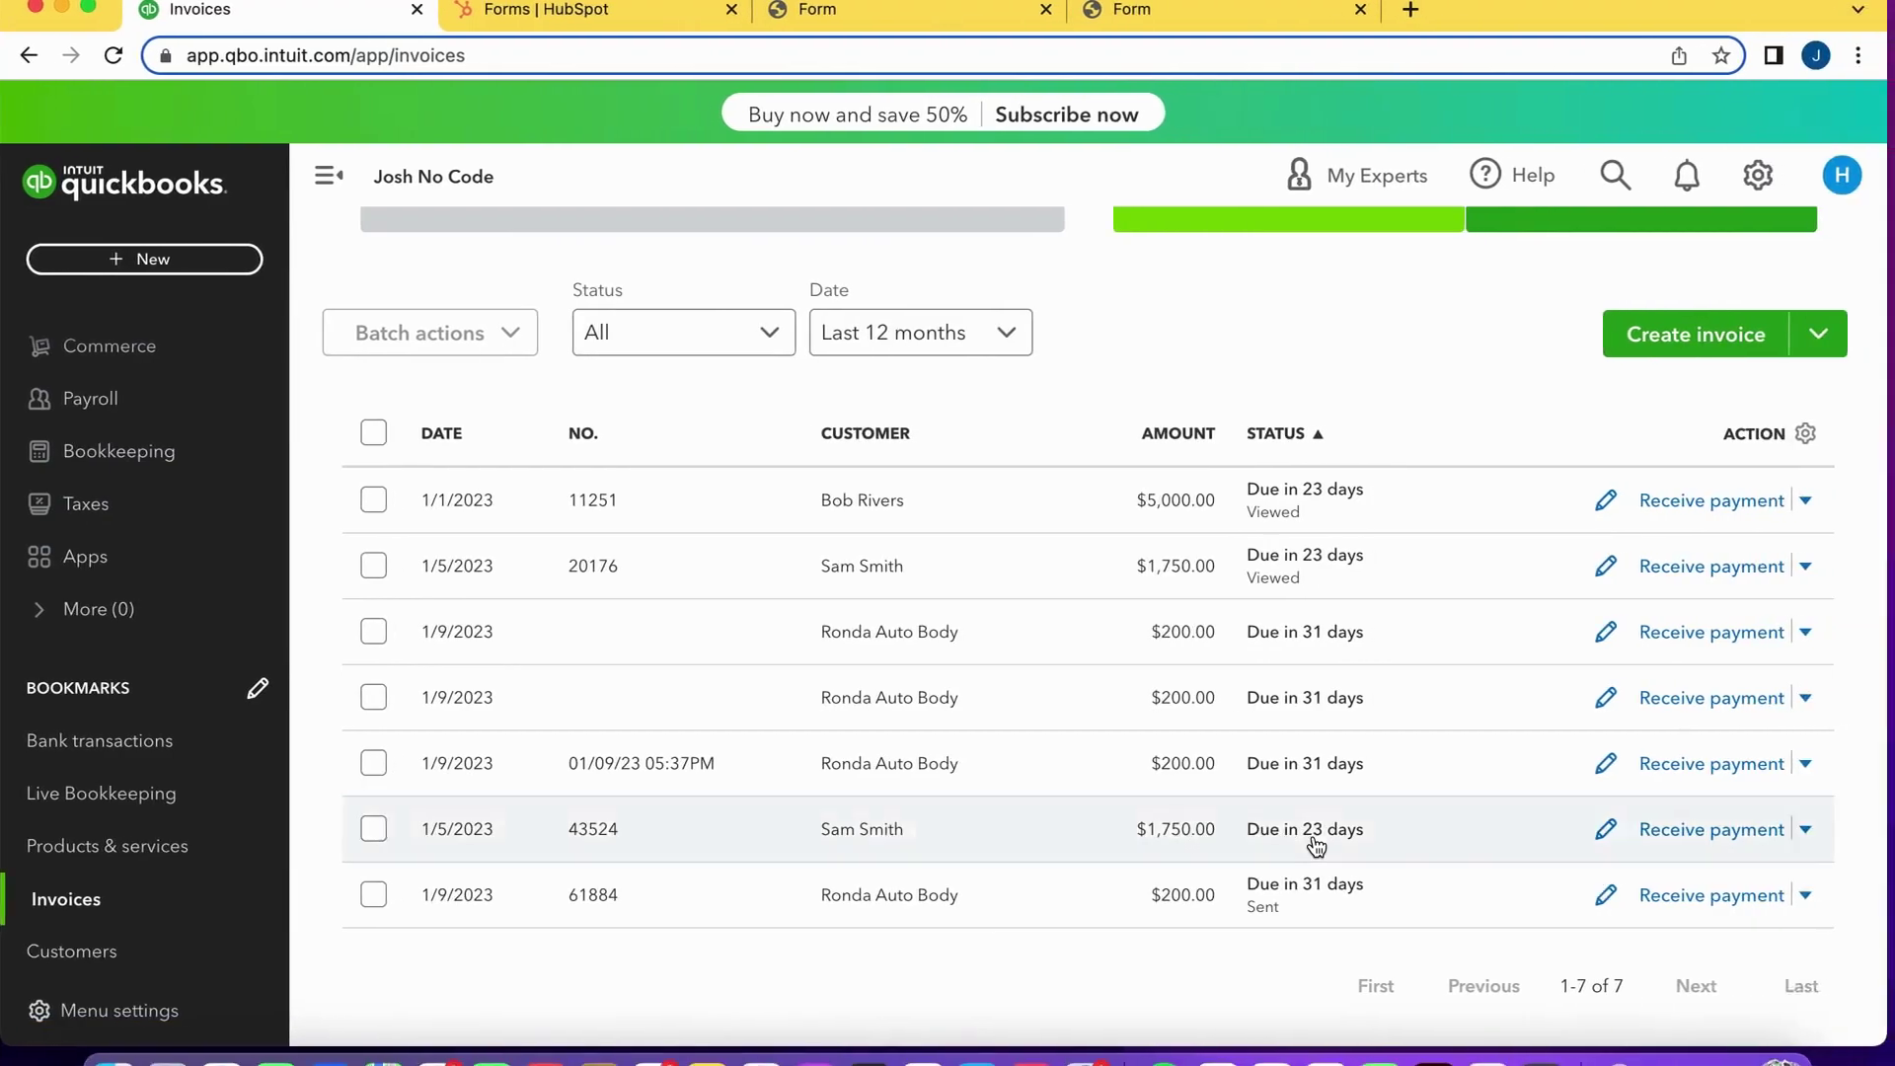
{"action": "scroll", "coordinate": [1315, 845], "scroll_direction": "left", "scroll_amount": 5}
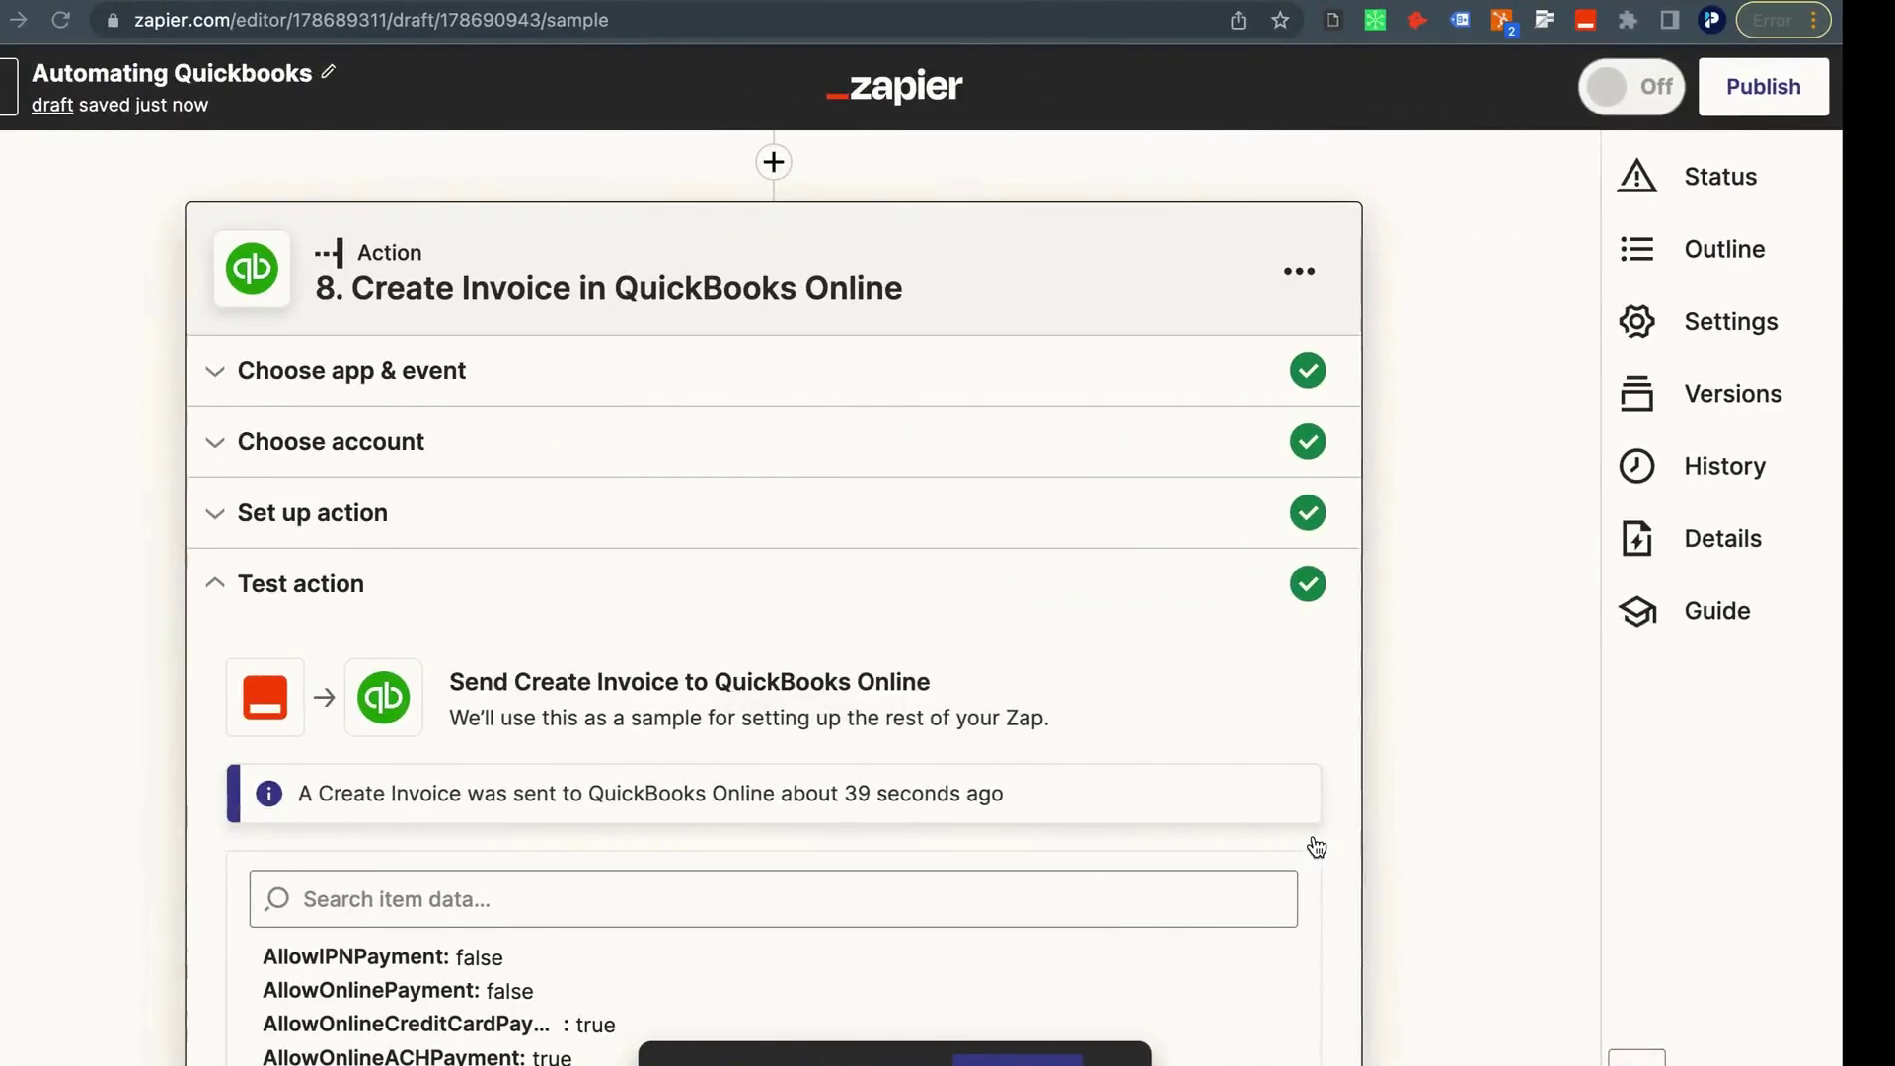
{"action": "scroll", "coordinate": [1011, 865], "scroll_direction": "down", "scroll_amount": 3}
{"action": "scroll", "coordinate": [1015, 875], "scroll_direction": "down", "scroll_amount": 10}
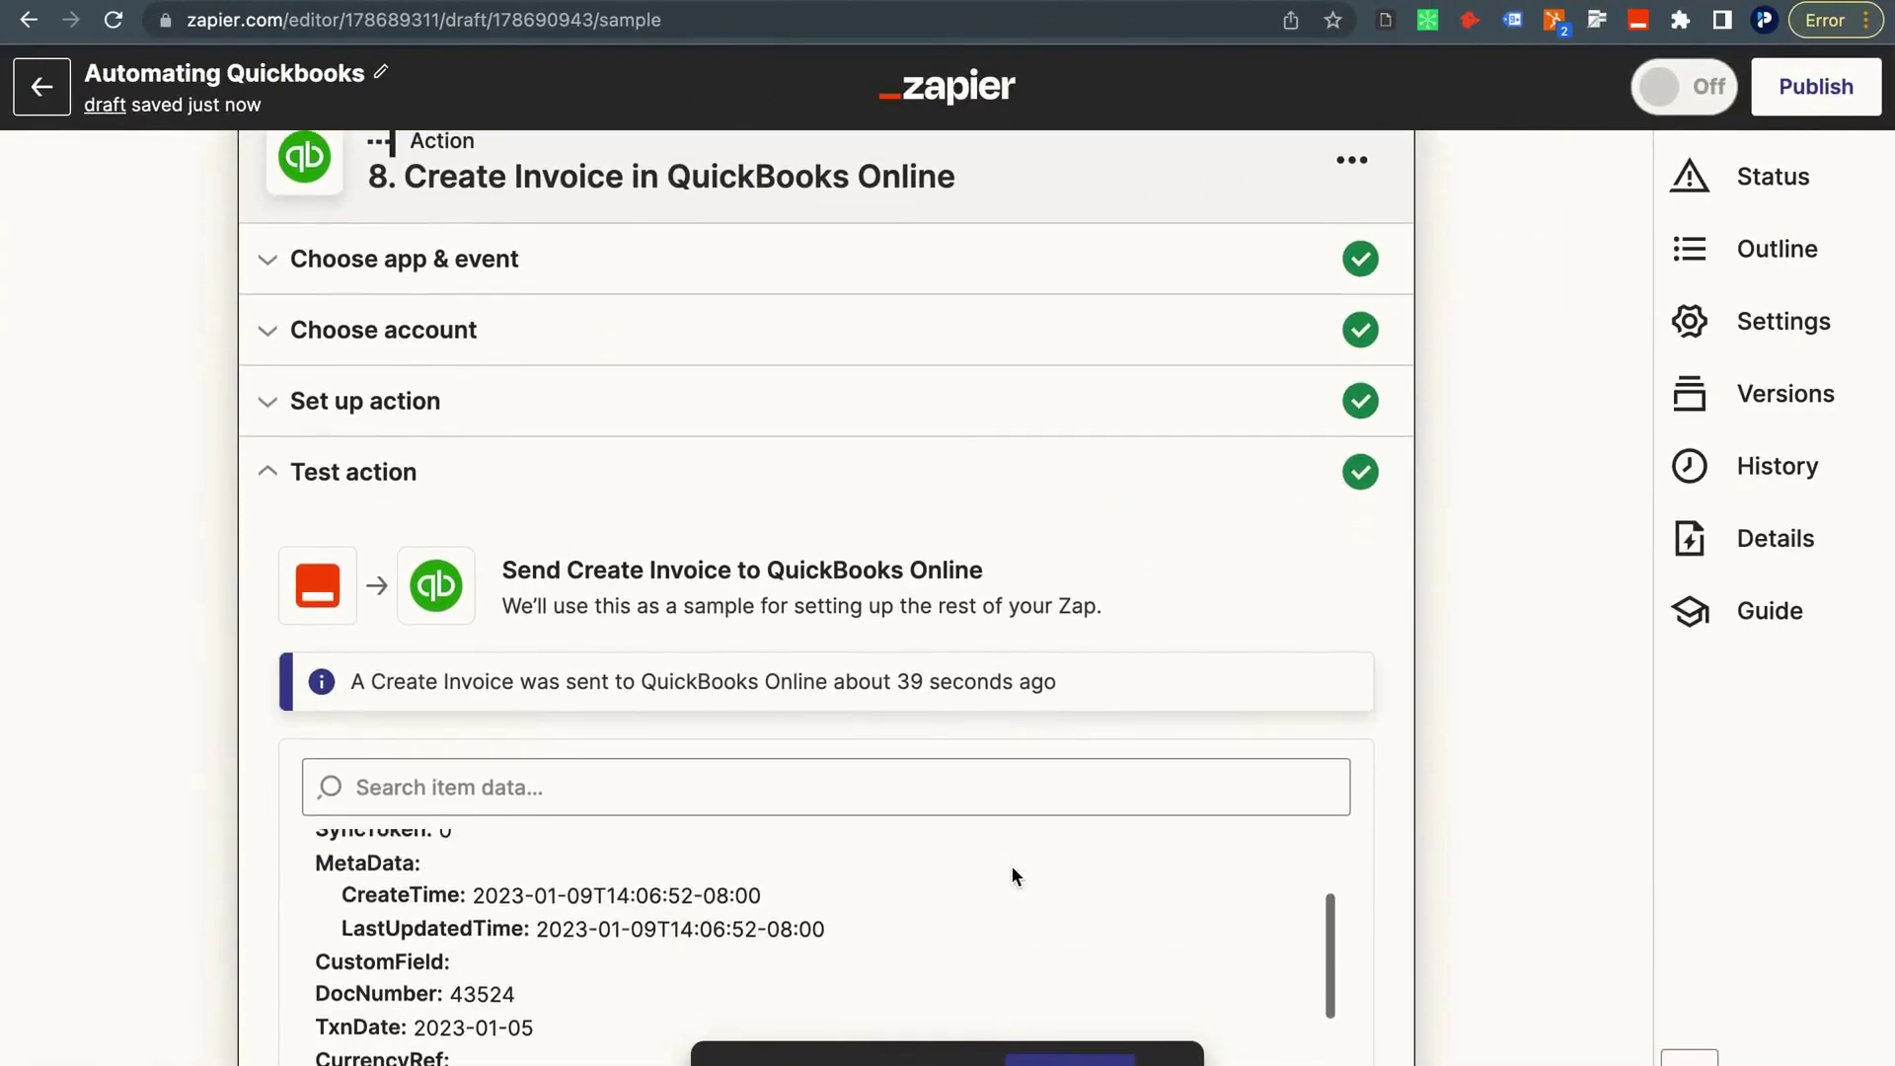
{"action": "scroll", "coordinate": [1014, 876], "scroll_direction": "down", "scroll_amount": 10}
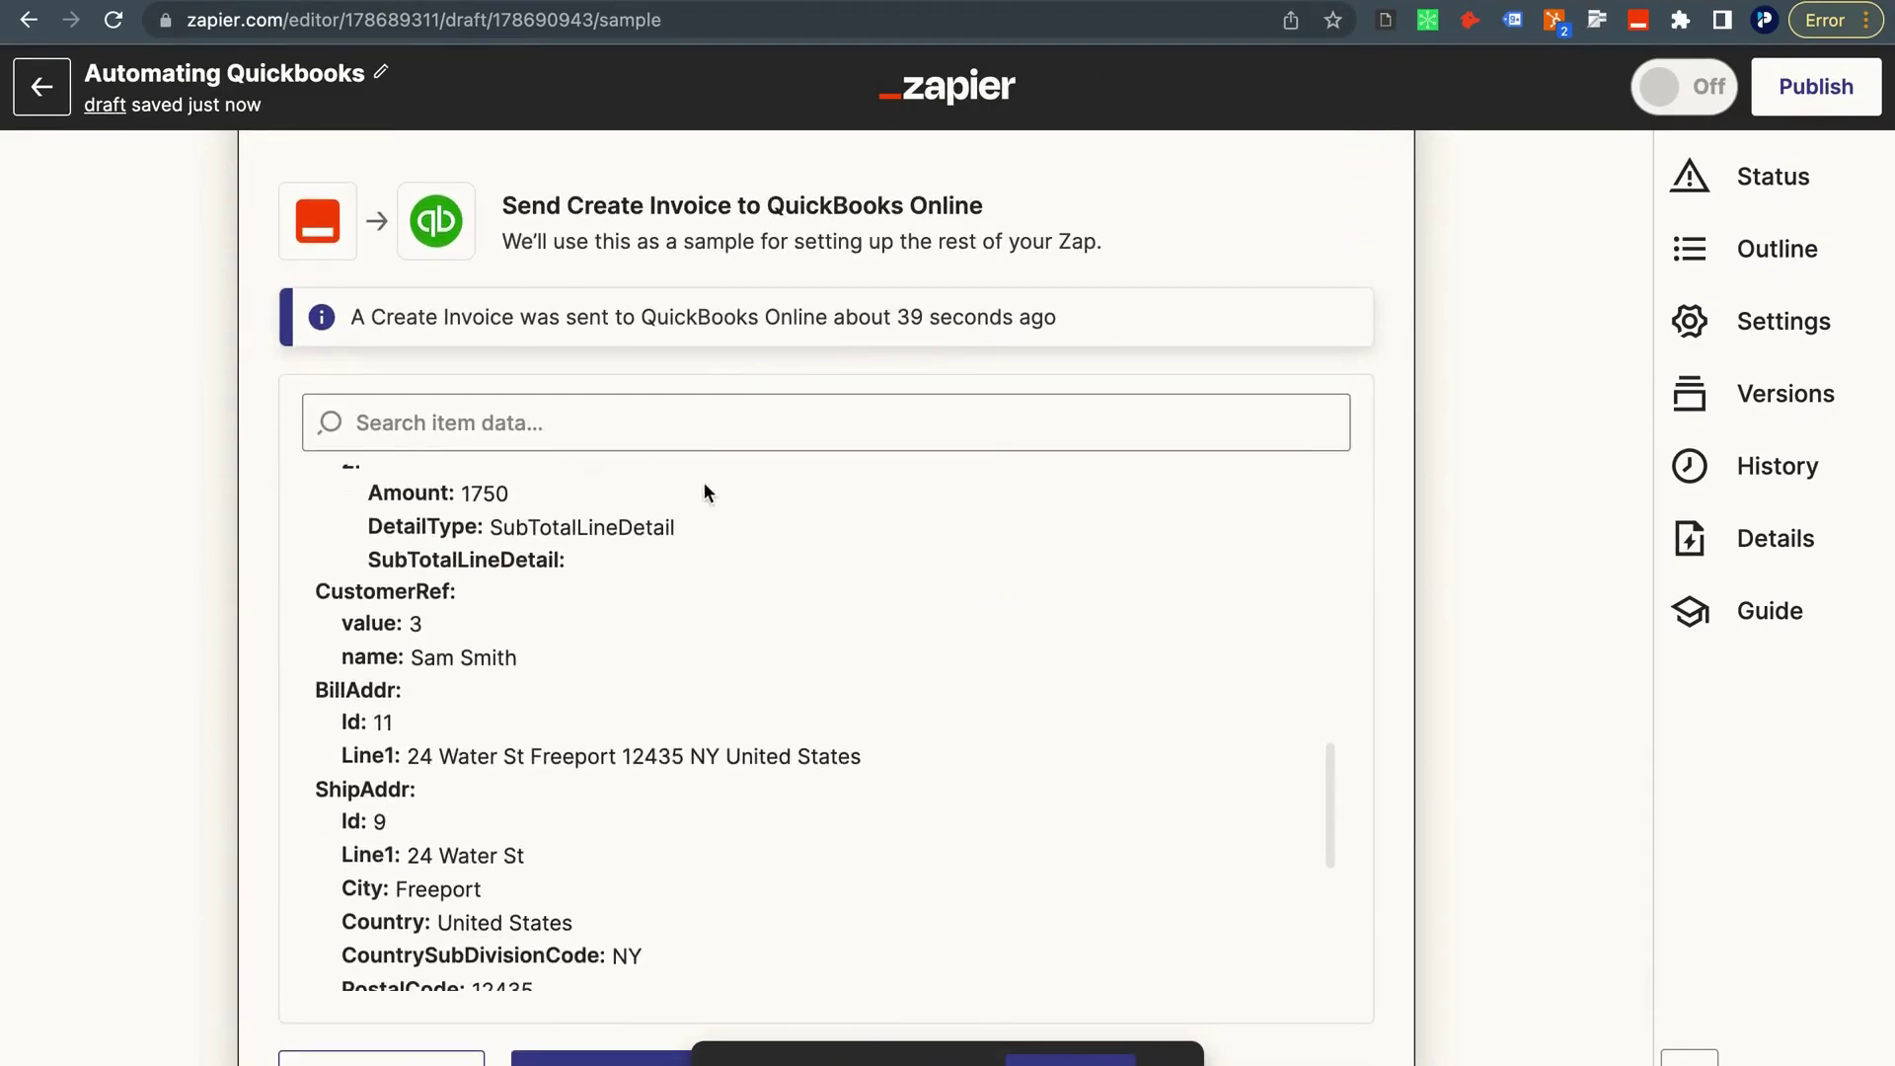
{"action": "scroll", "coordinate": [711, 484], "scroll_direction": "down", "scroll_amount": 5}
{"action": "scroll", "coordinate": [720, 487], "scroll_direction": "down", "scroll_amount": 1}
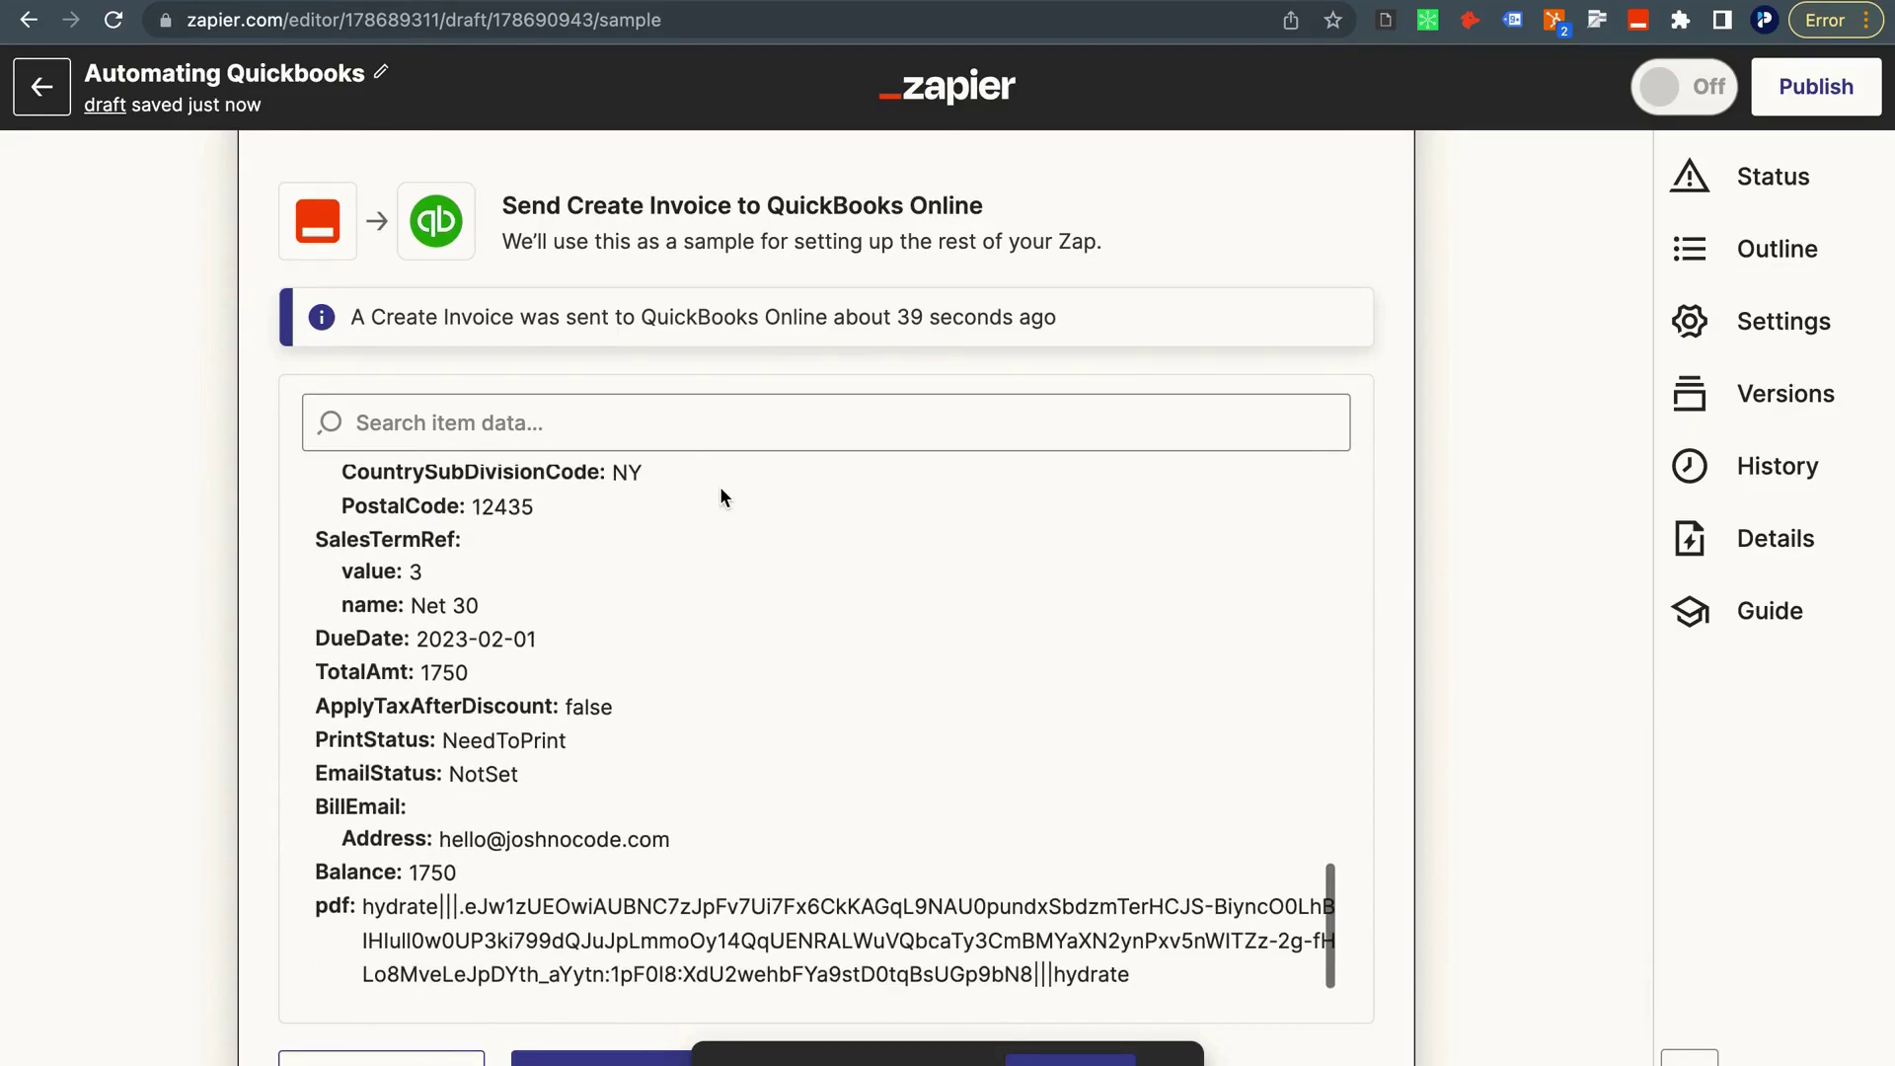
{"action": "scroll", "coordinate": [578, 768], "scroll_direction": "down", "scroll_amount": 4}
{"action": "scroll", "coordinate": [578, 768], "scroll_direction": "down", "scroll_amount": 2}
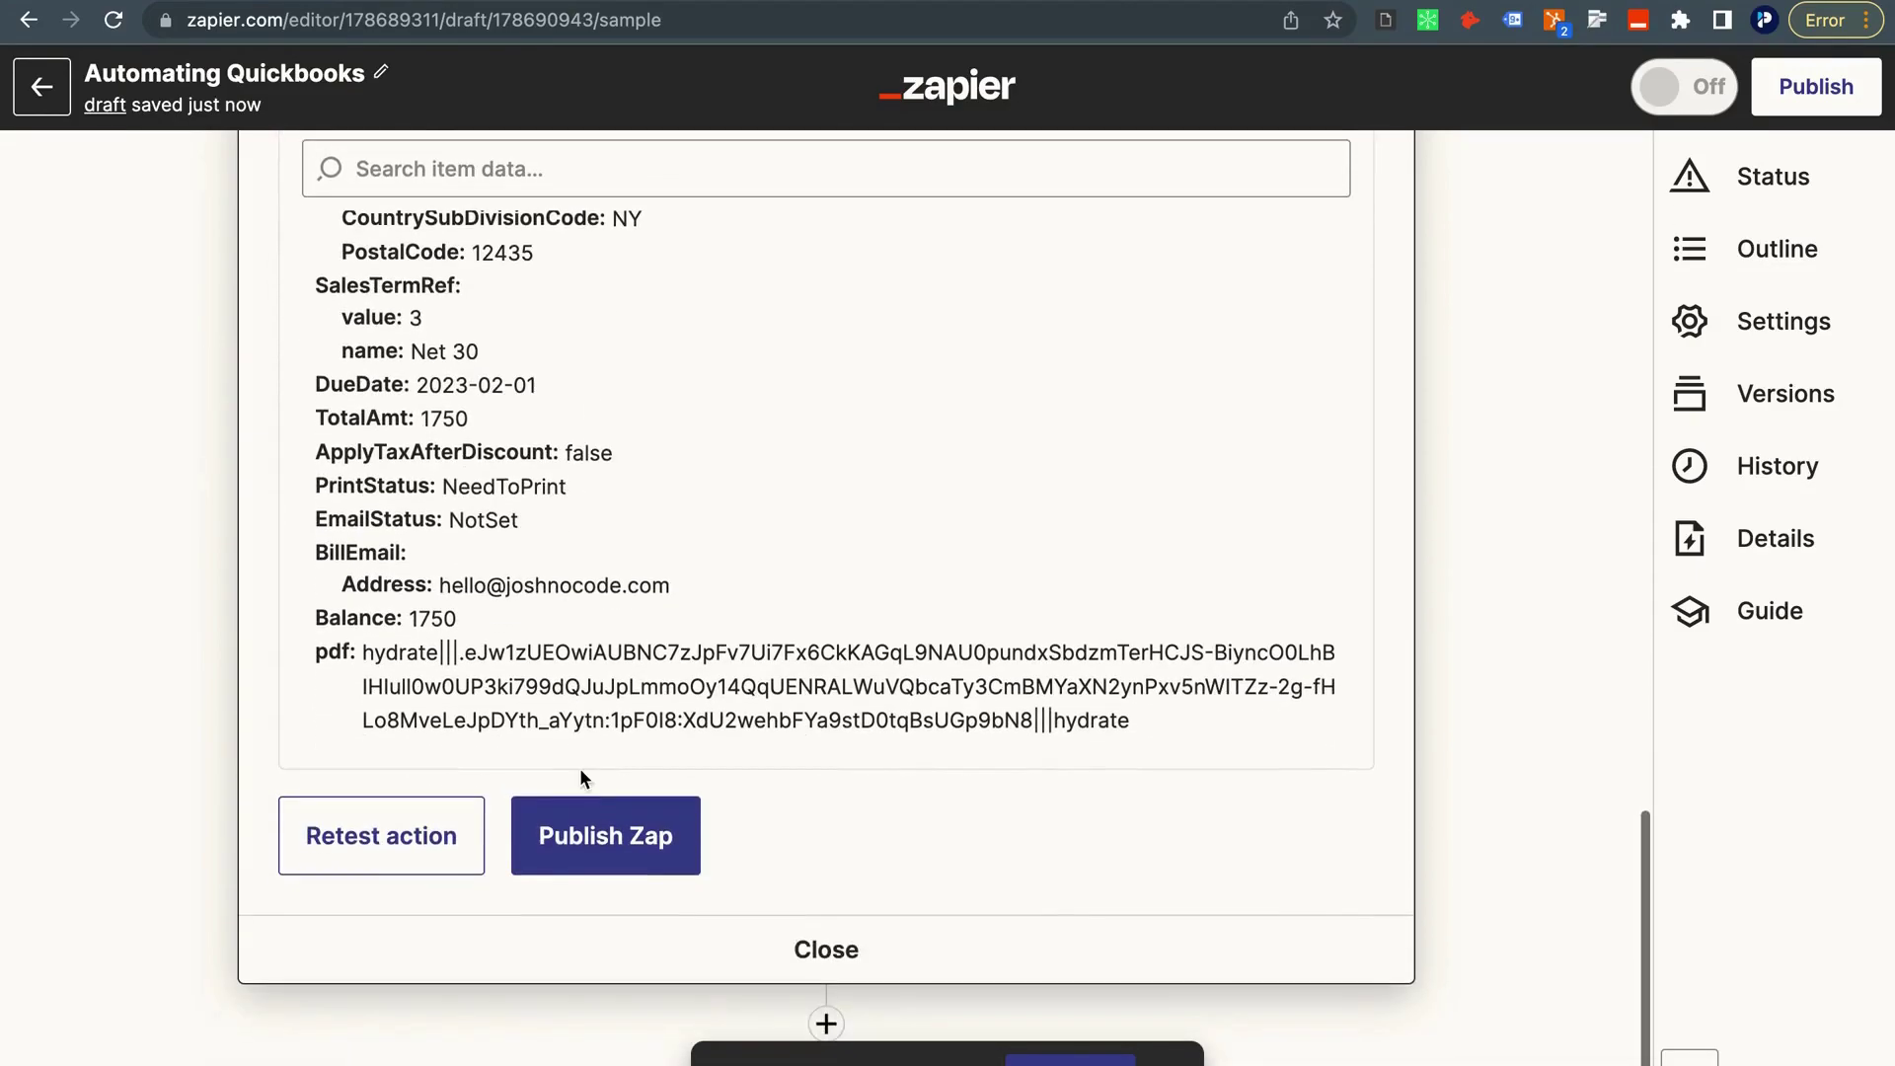
{"action": "left_click", "coordinate": [827, 1002]}
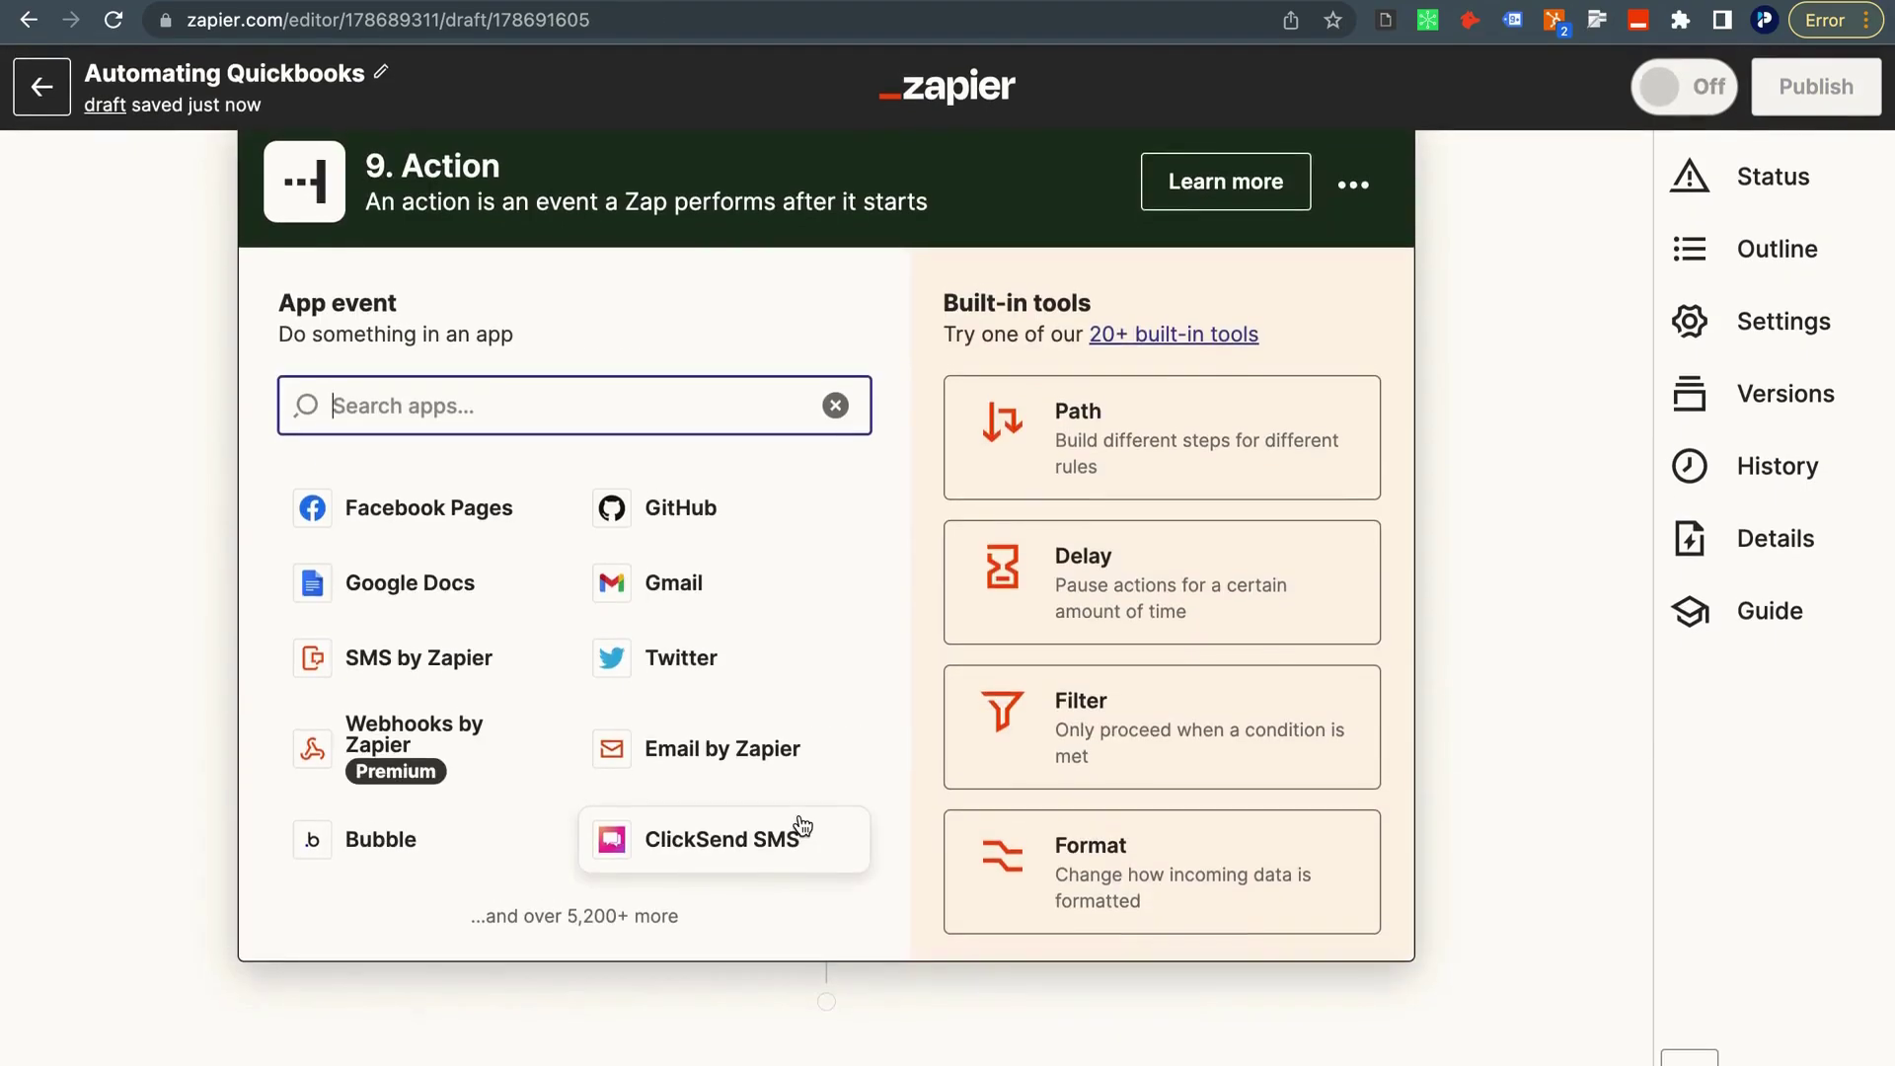
Set step 9 to QuickBooks Online's Send Invoice event, using the QuickBooks account already in 1 Zap.
{"action": "type", "text": "q"}
{"action": "key", "text": "BackSpace"}
{"action": "type", "text": "quci"}
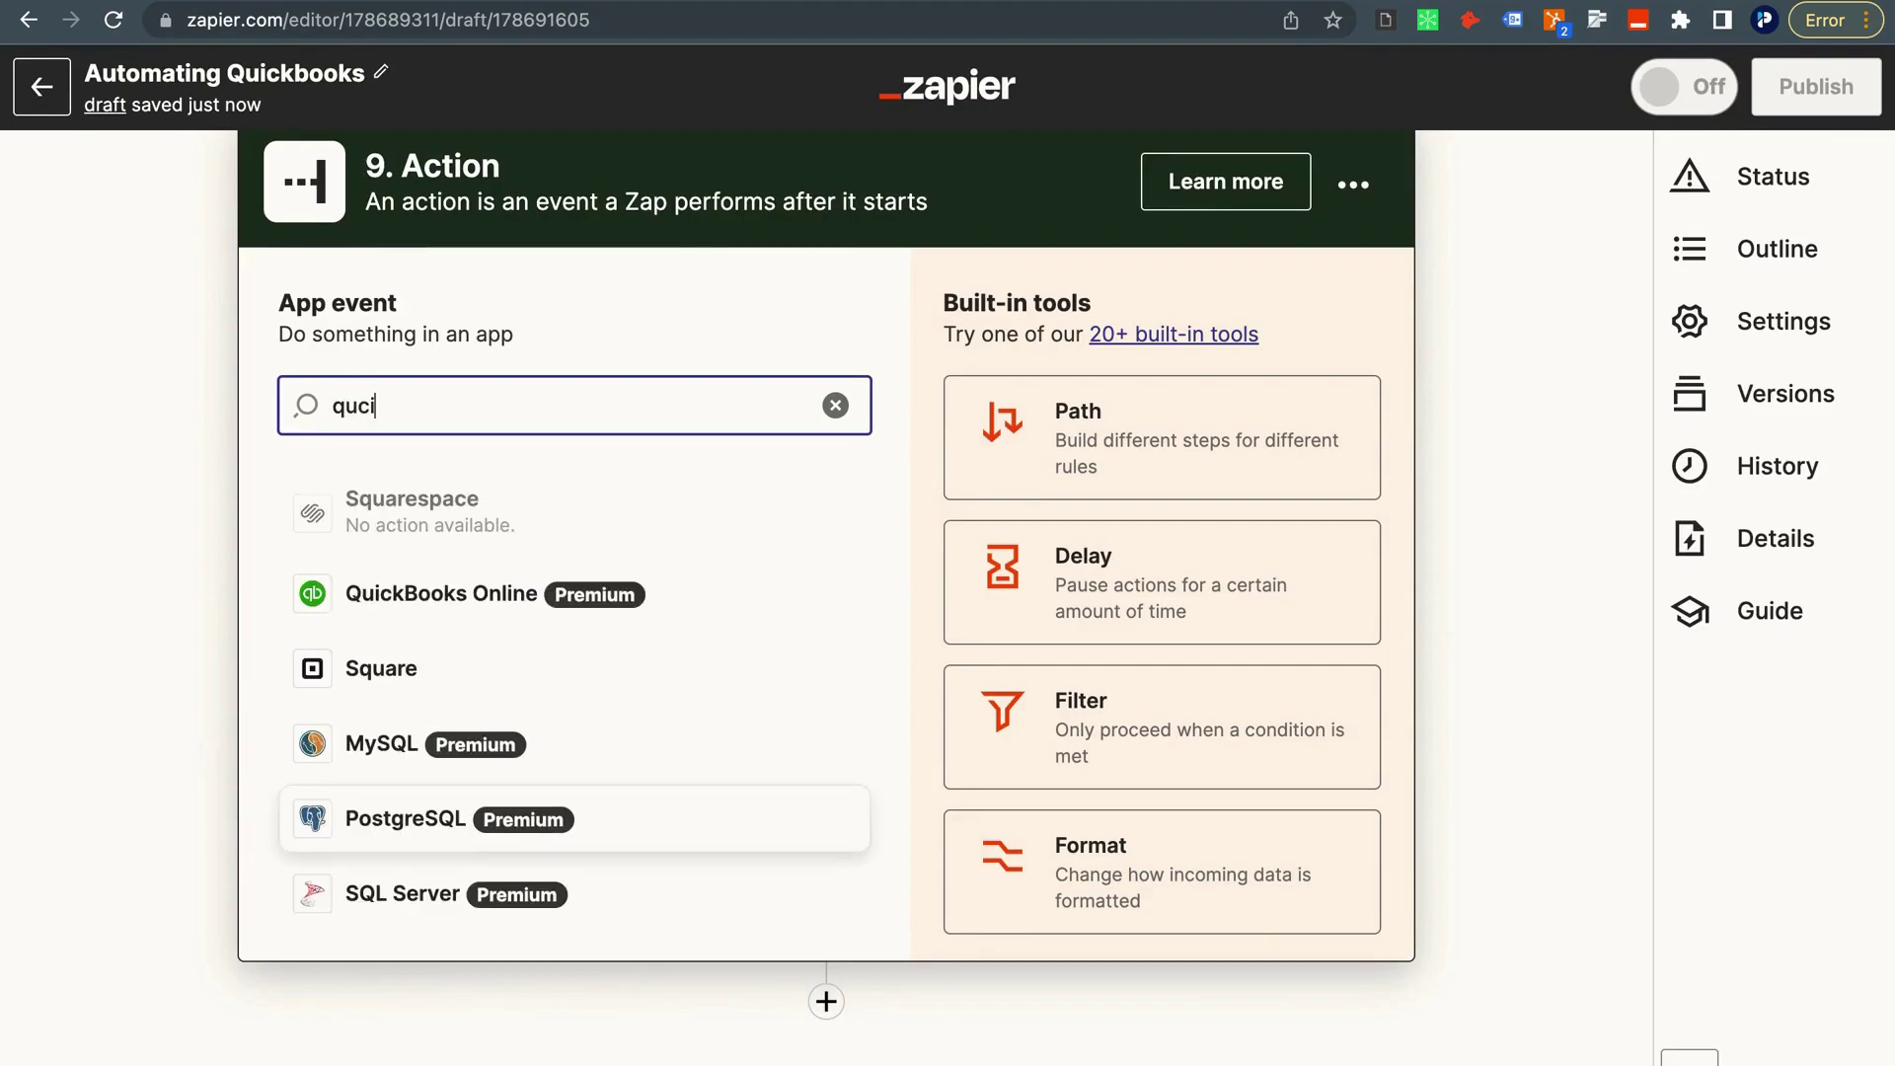
{"action": "left_click", "coordinate": [553, 533]}
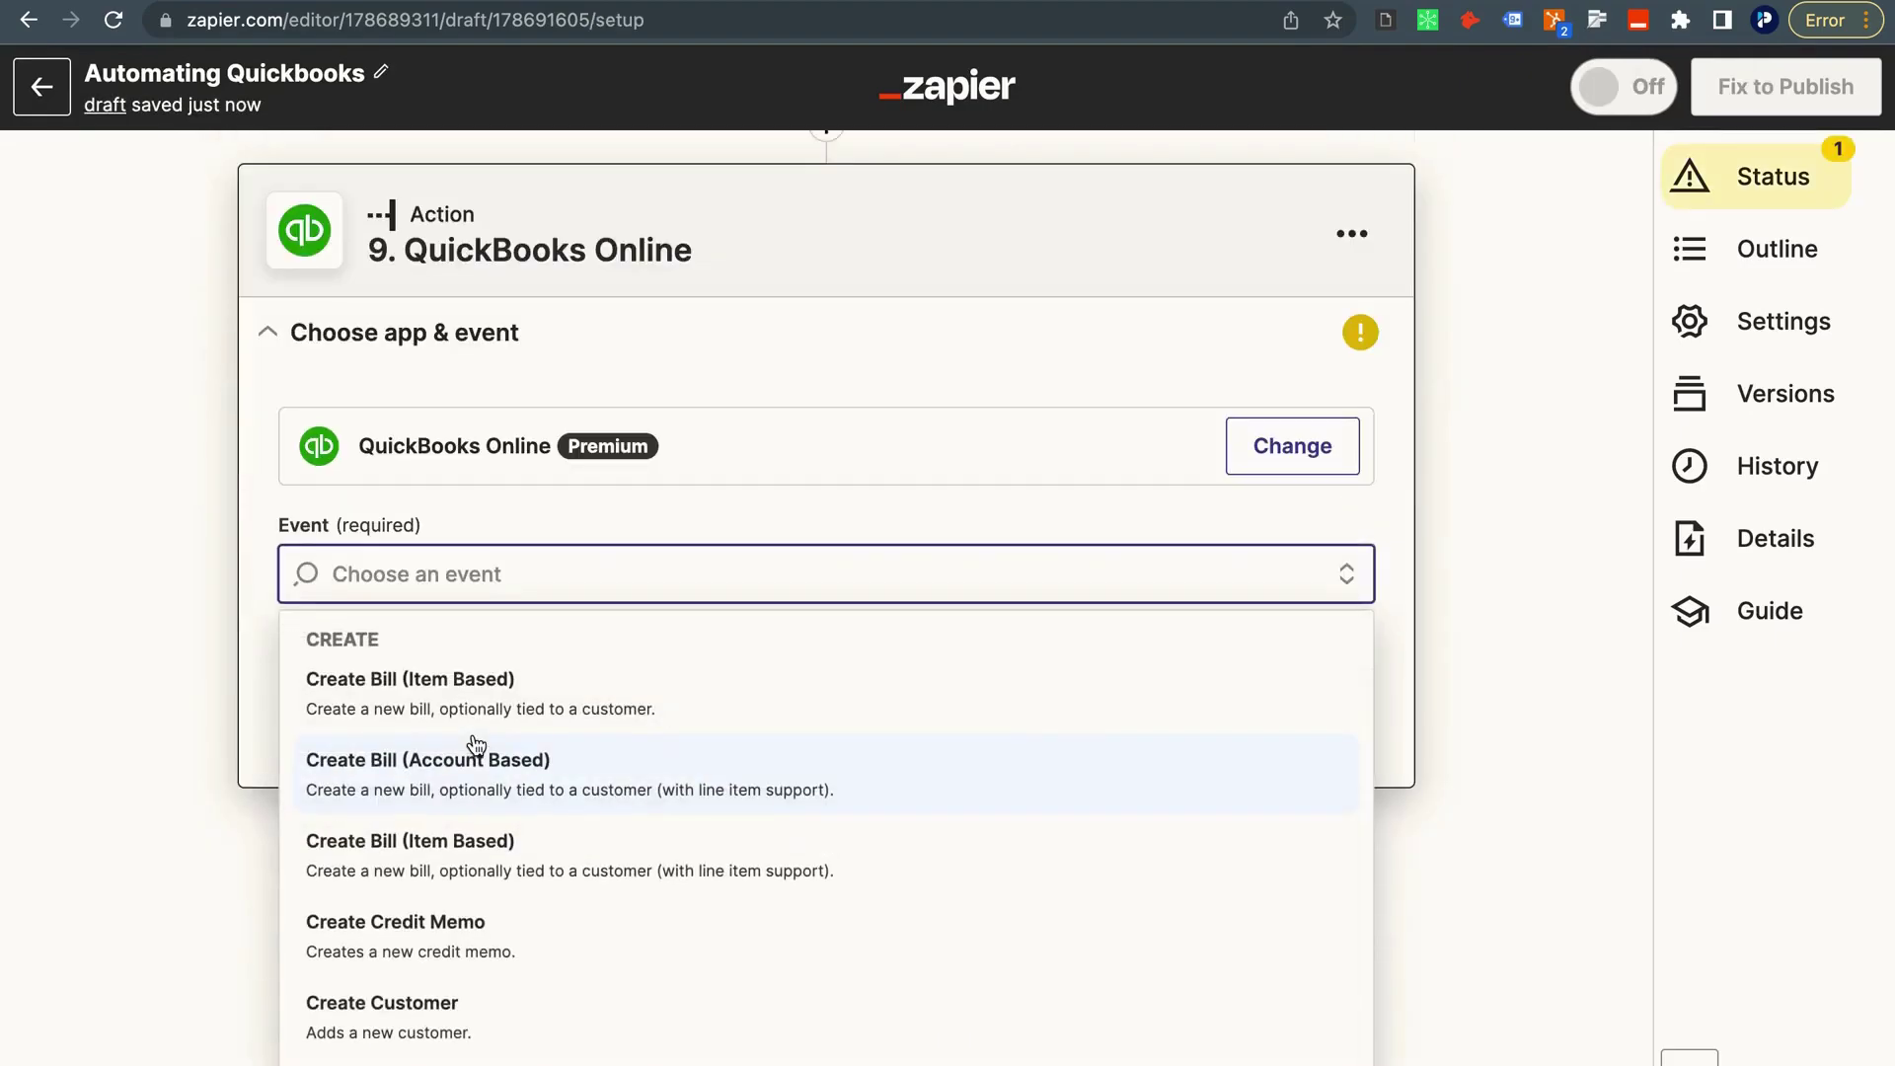
{"action": "type", "text": "send"}
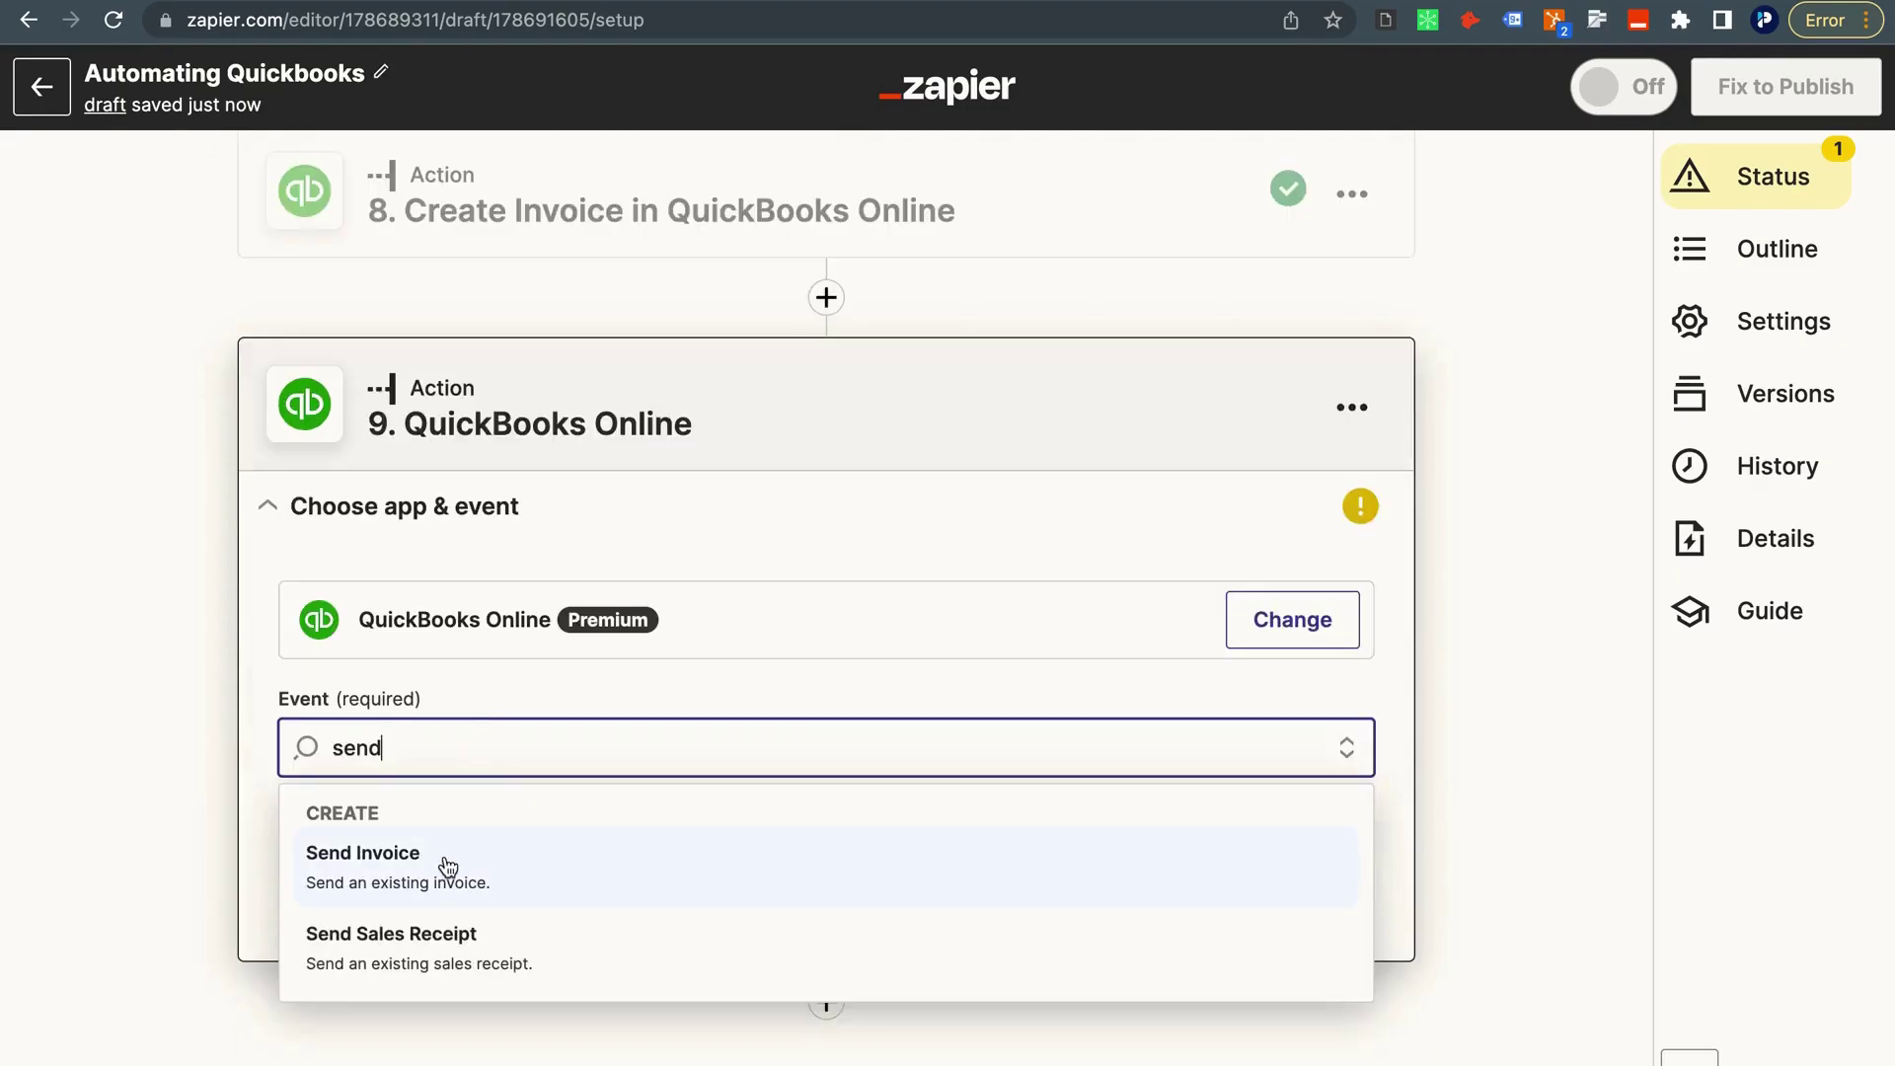
{"action": "left_click", "coordinate": [448, 866]}
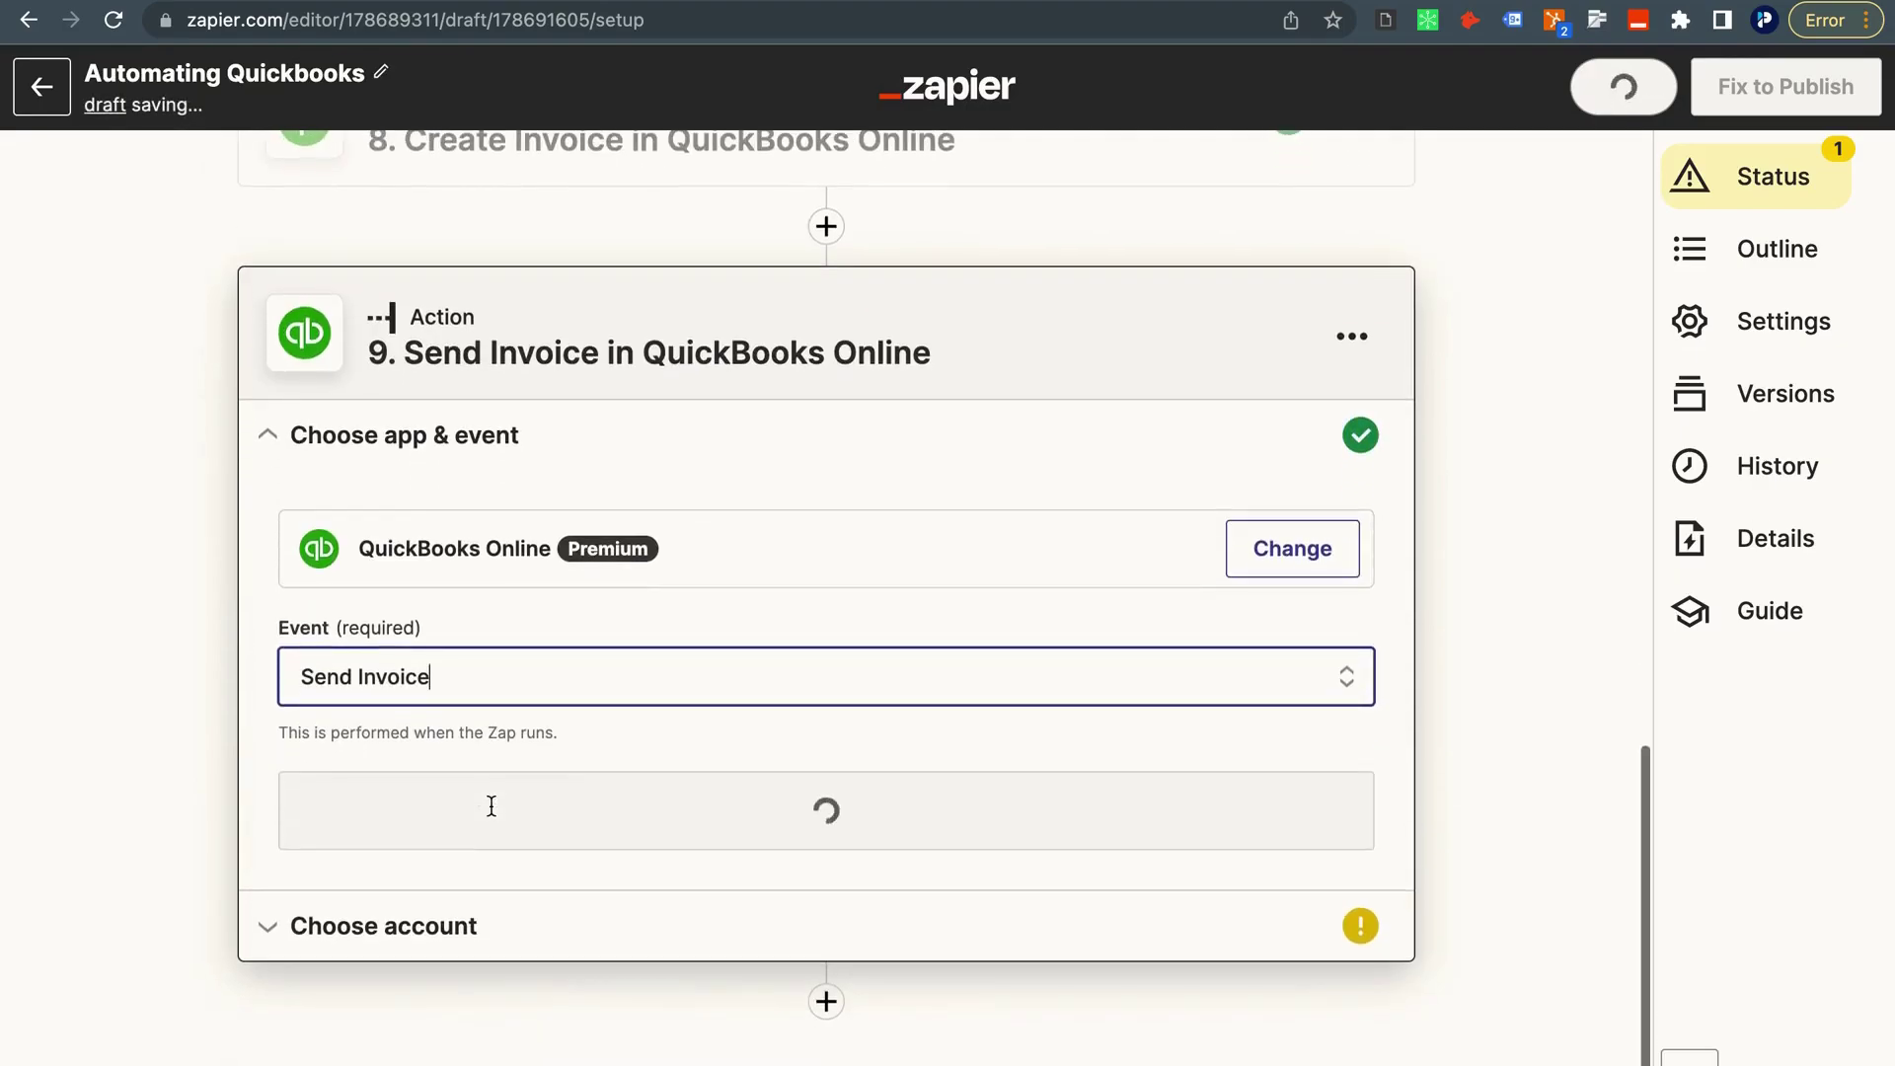
{"action": "left_click", "coordinate": [497, 798]}
{"action": "left_click", "coordinate": [474, 721]}
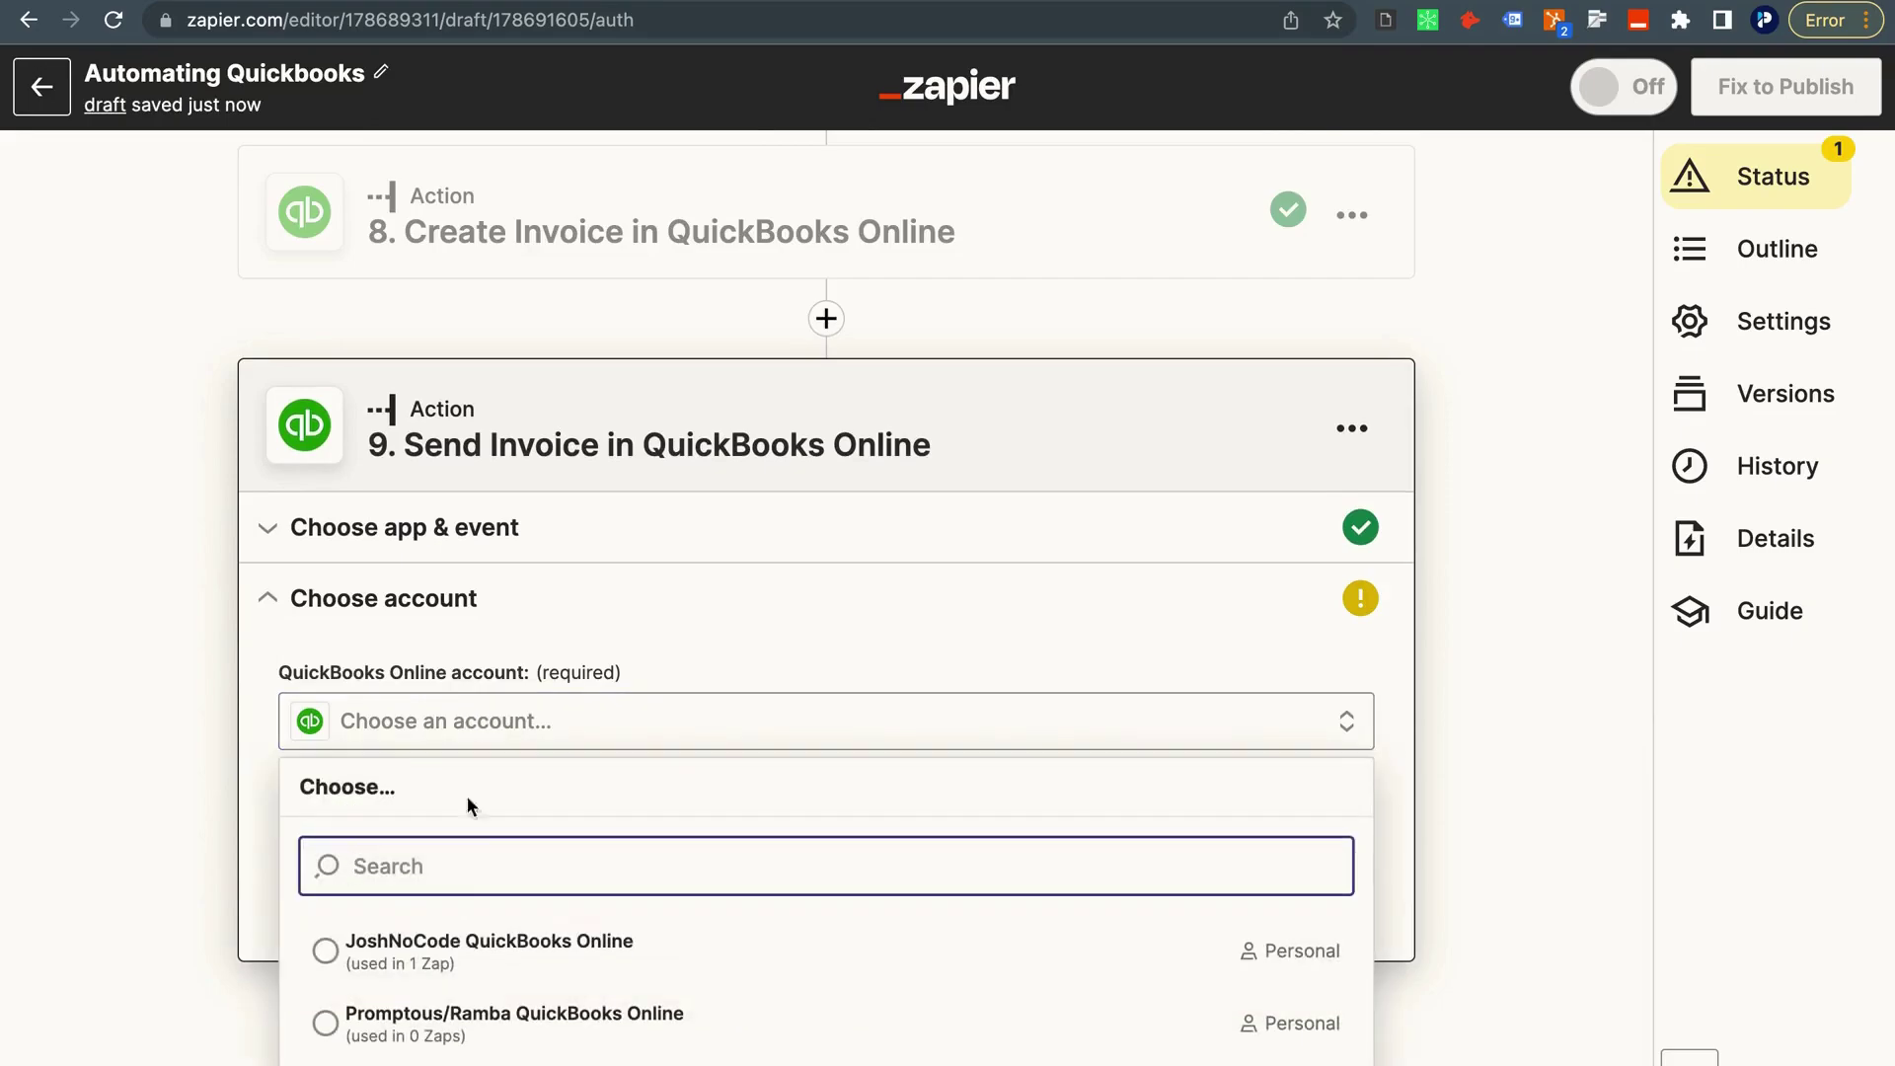
{"action": "left_click", "coordinate": [505, 950]}
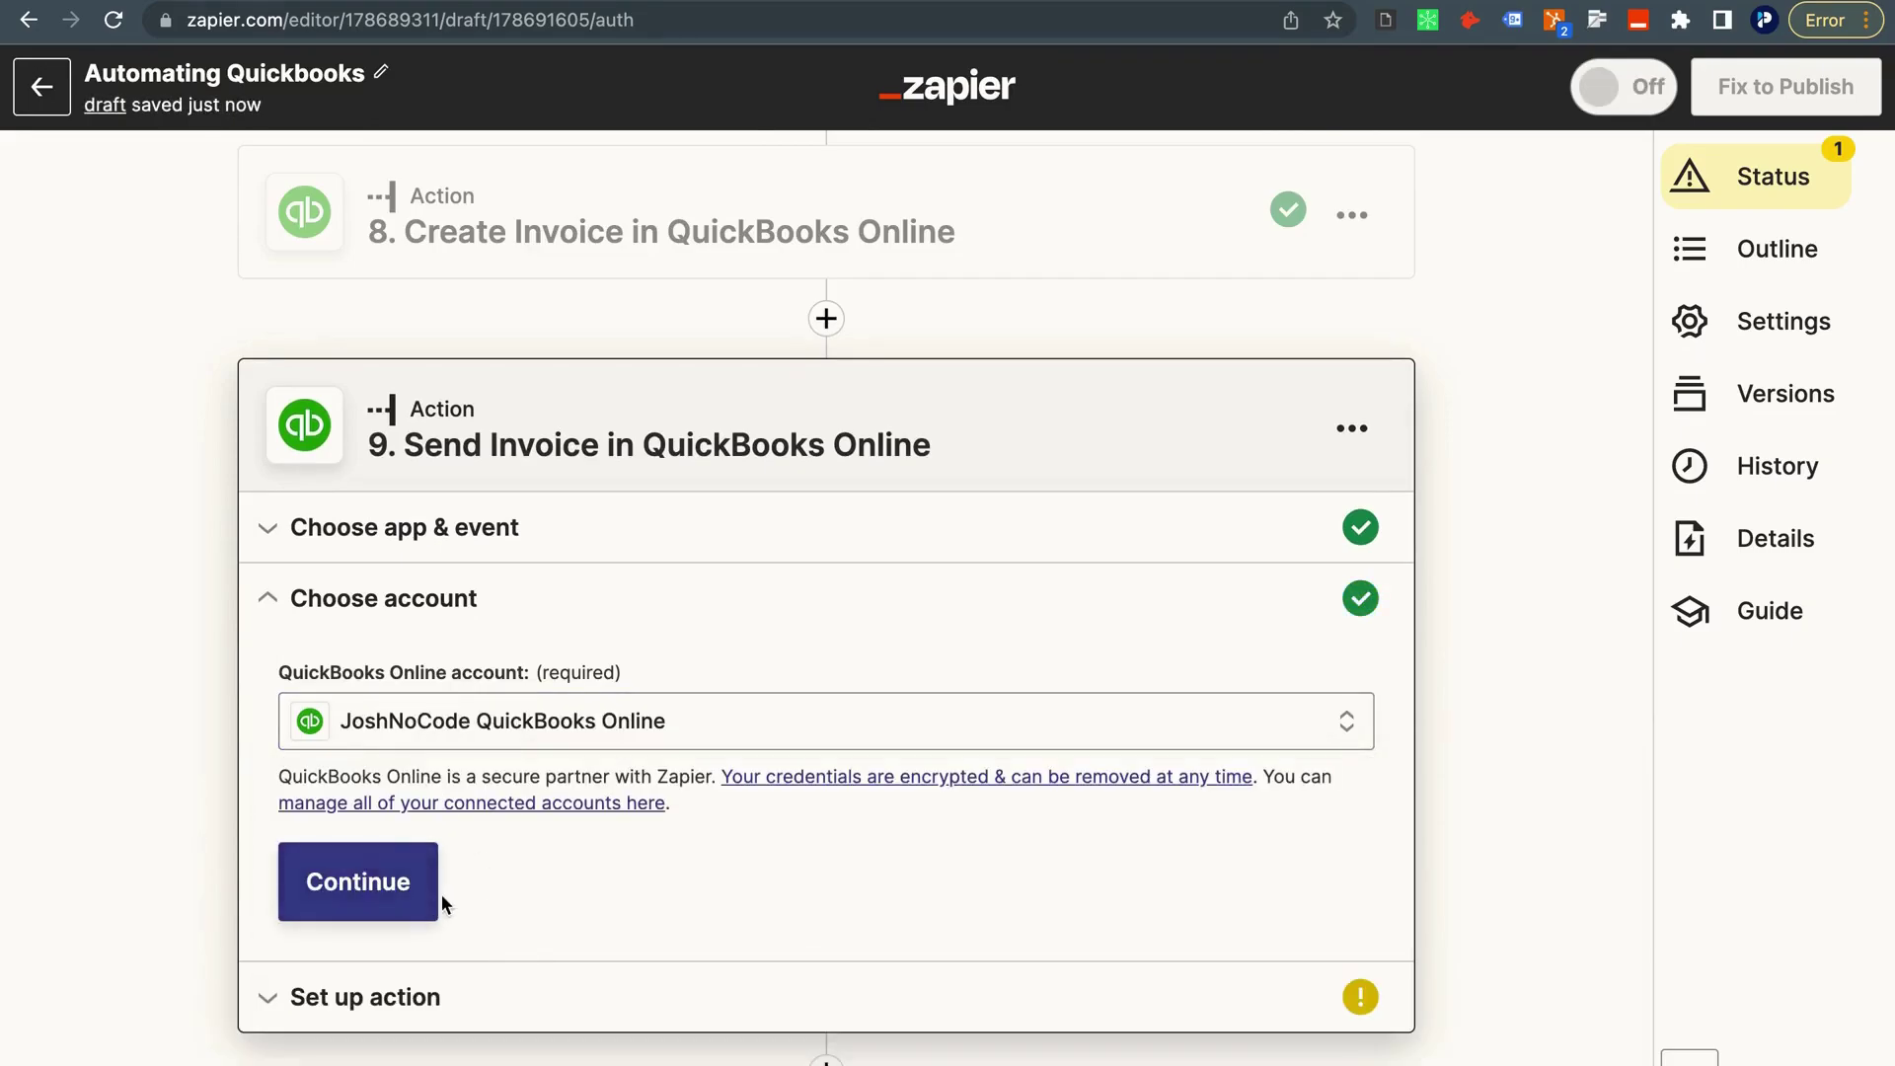
{"action": "left_click", "coordinate": [410, 883]}
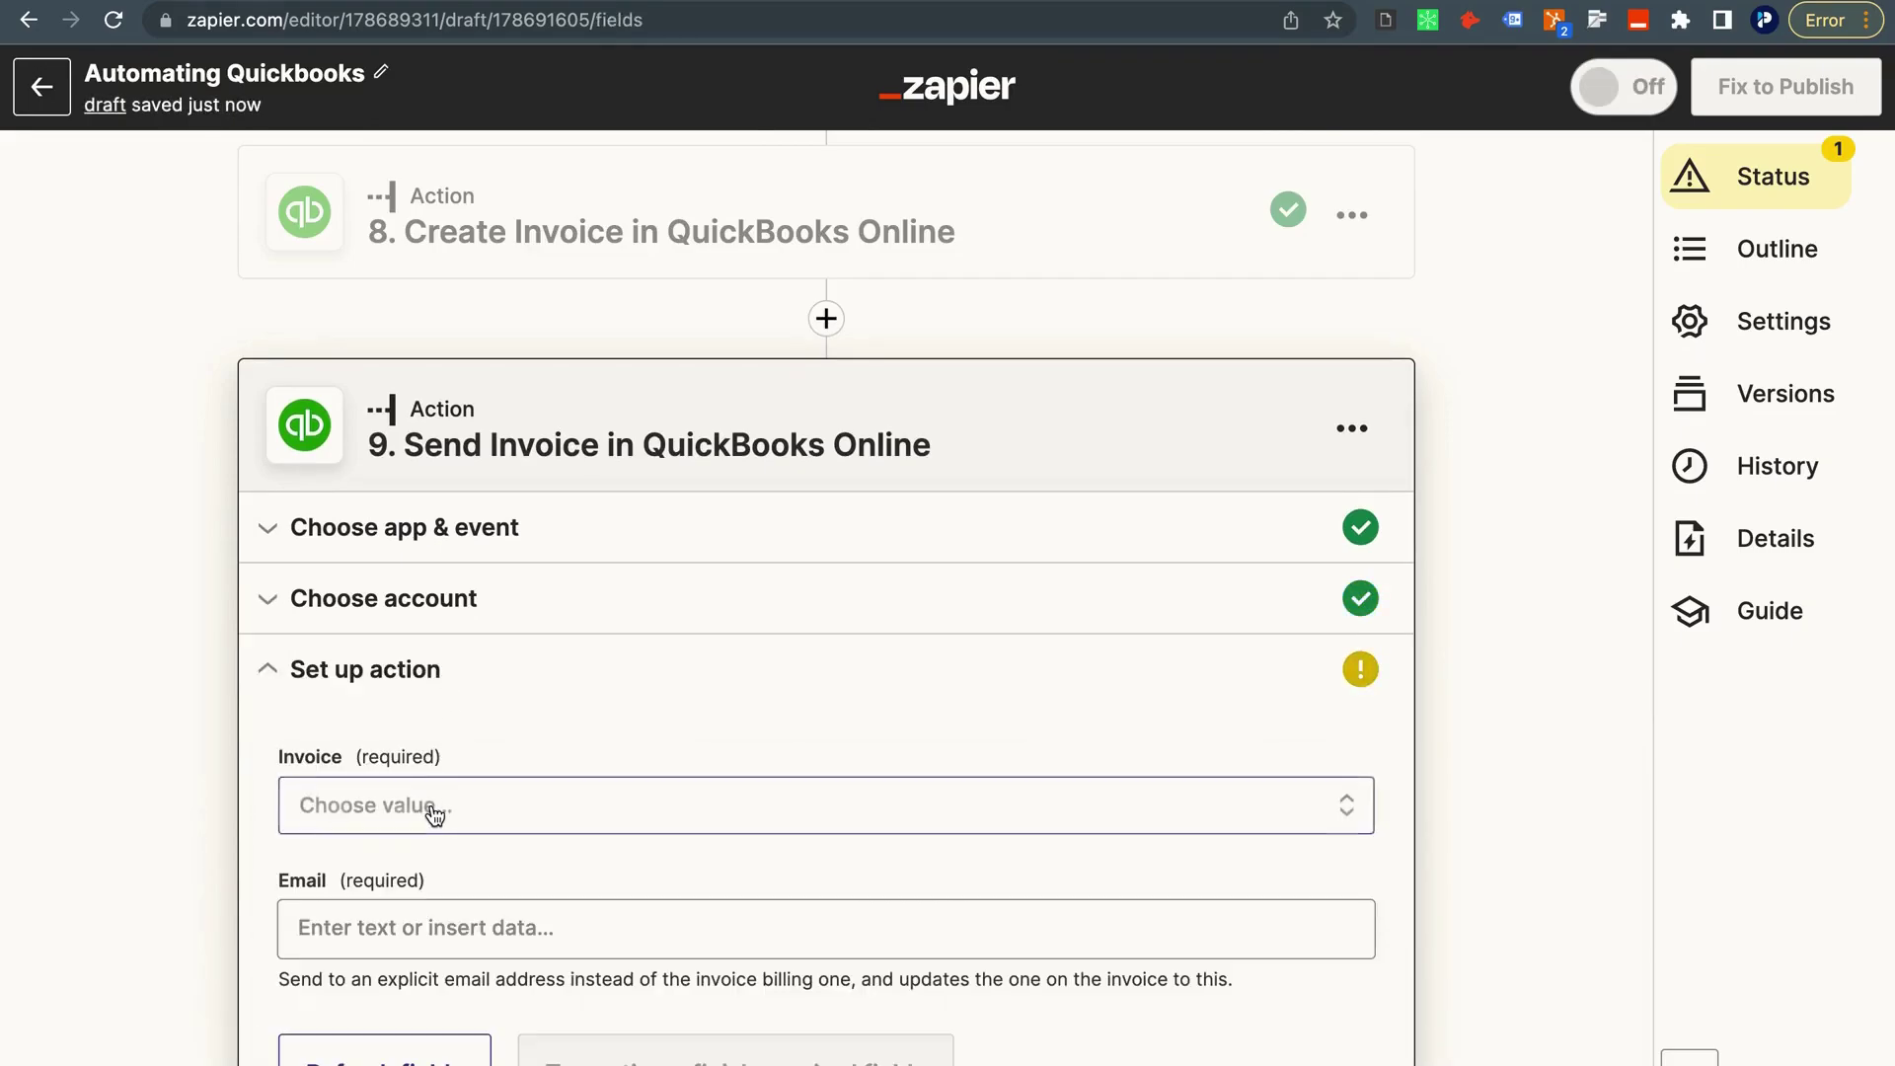
Map the Invoice field to 8. ID (invoice 7) from the Create Invoice step's full output.
{"action": "left_click", "coordinate": [427, 805]}
{"action": "left_click", "coordinate": [189, 676]}
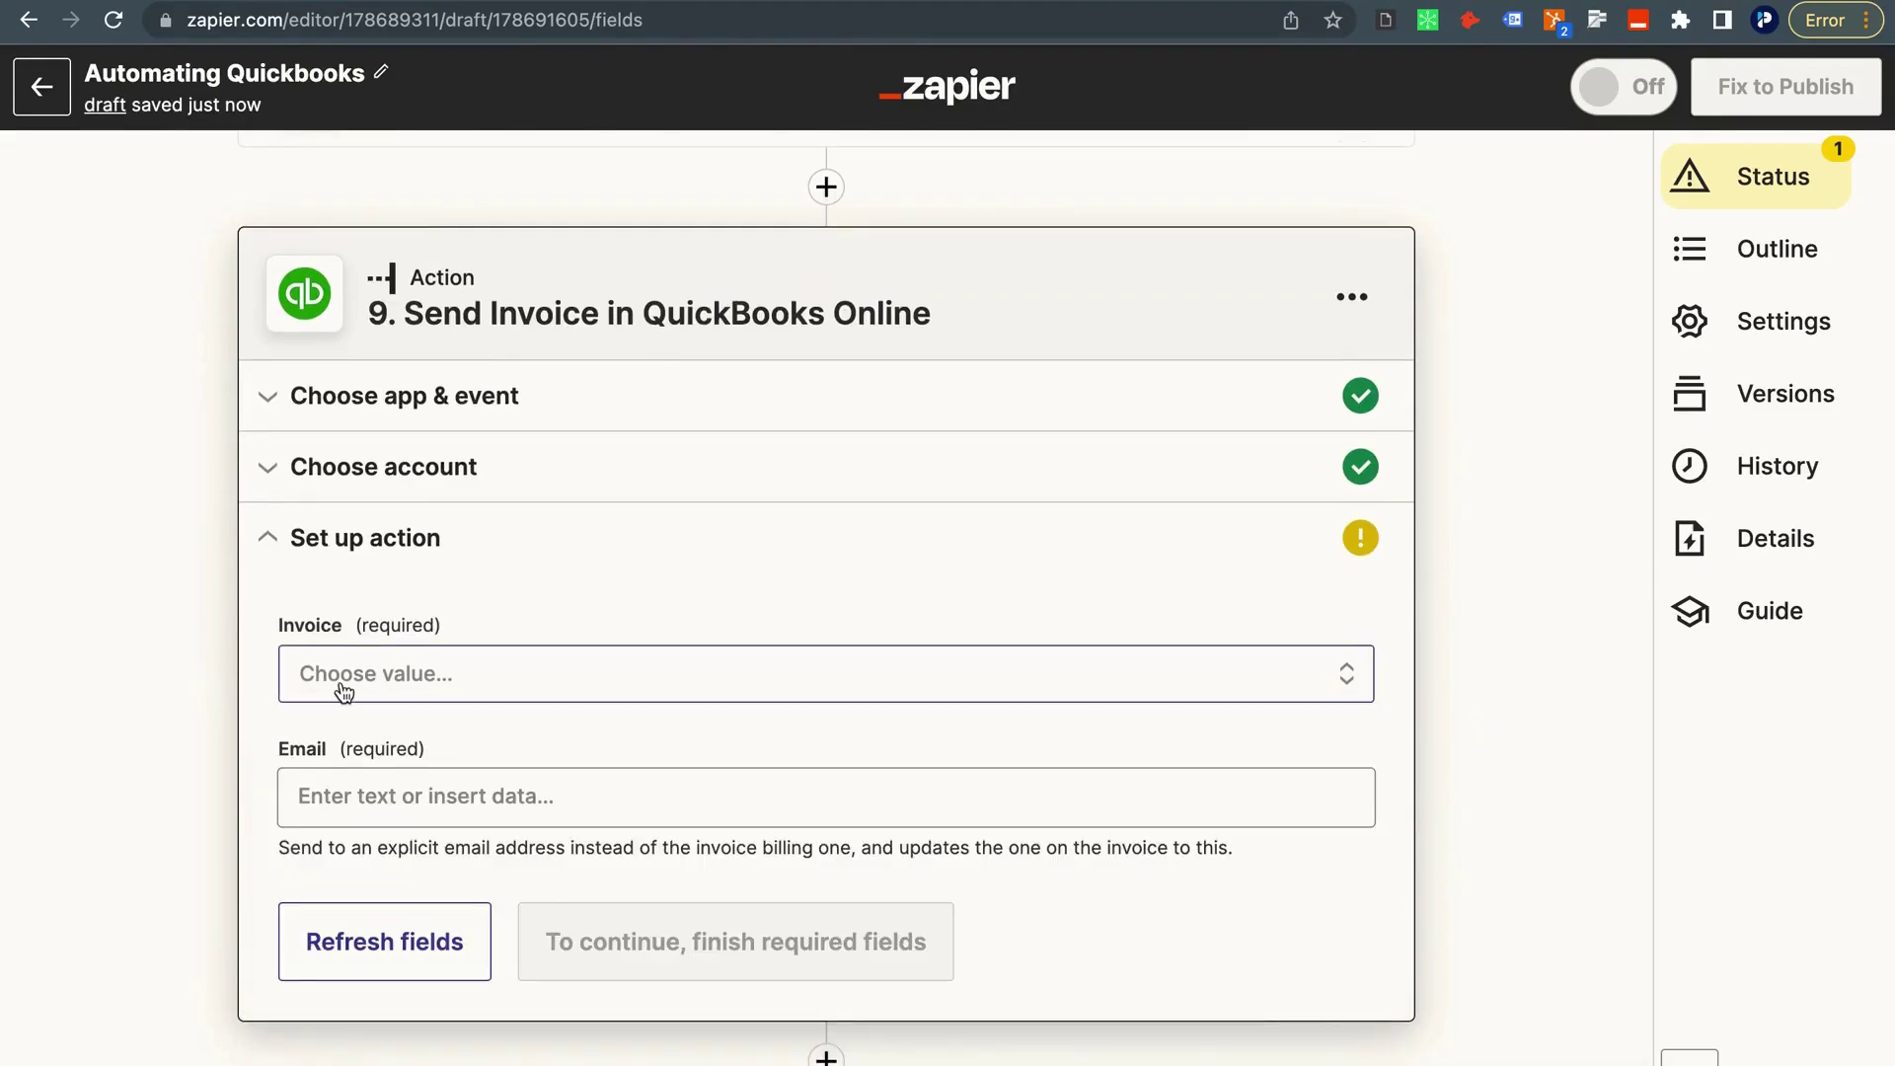
{"action": "left_click", "coordinate": [338, 677]}
{"action": "left_click", "coordinate": [482, 772]}
{"action": "scroll", "coordinate": [499, 816], "scroll_direction": "down", "scroll_amount": 4}
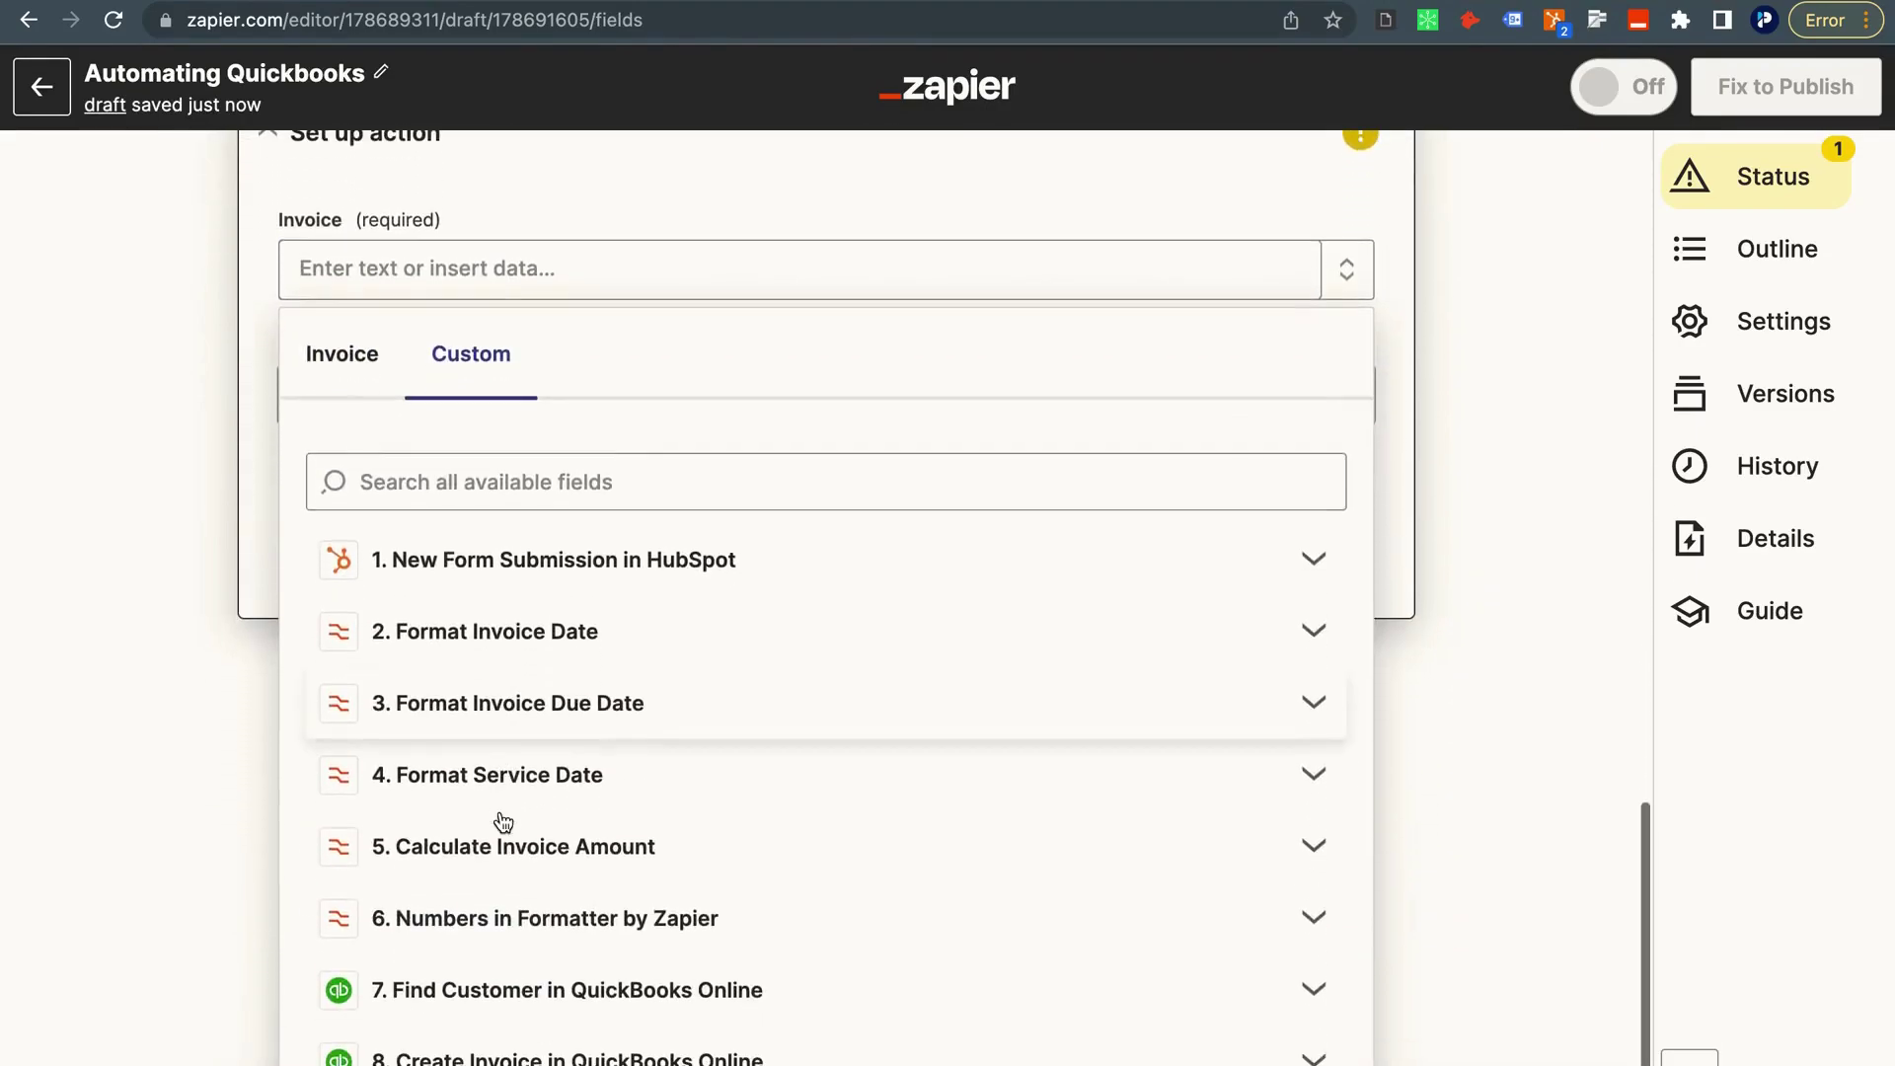
{"action": "left_click", "coordinate": [469, 1058]}
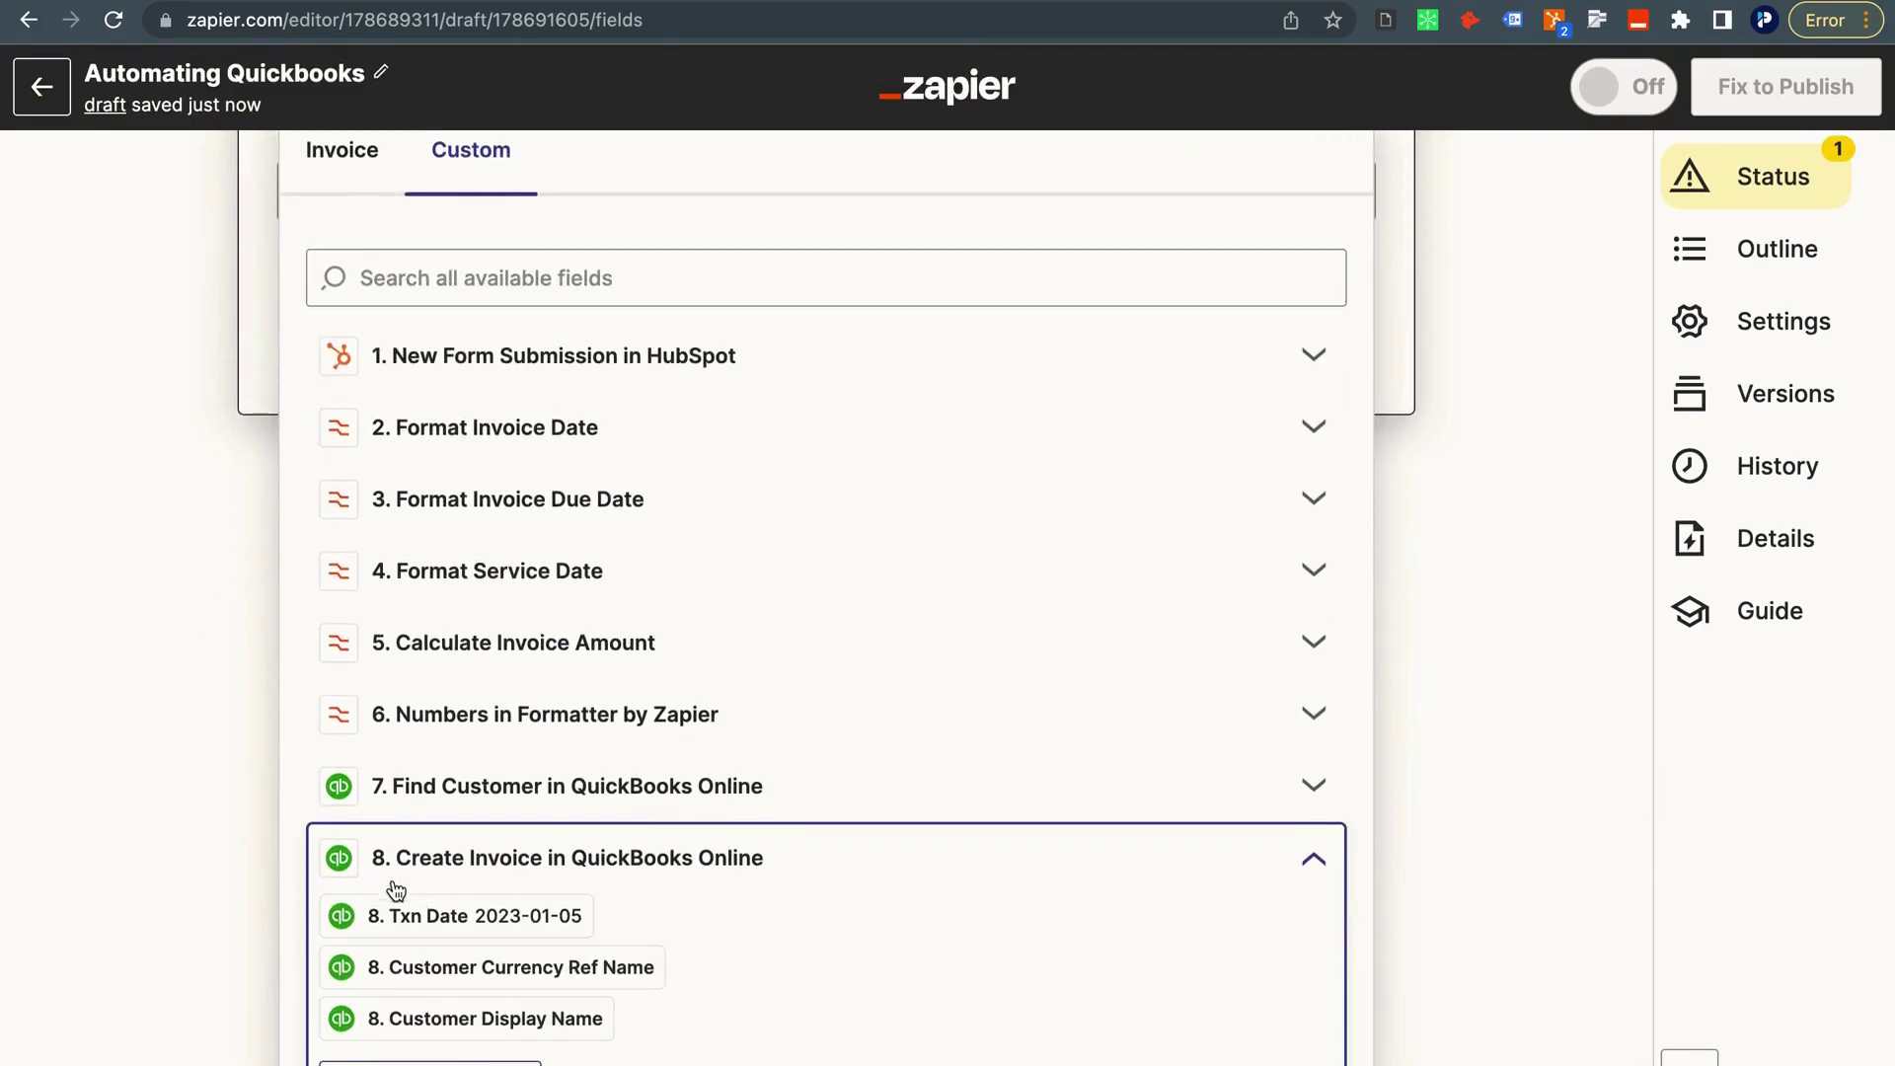
{"action": "scroll", "coordinate": [414, 937], "scroll_direction": "down", "scroll_amount": 1}
{"action": "left_click", "coordinate": [452, 1056]}
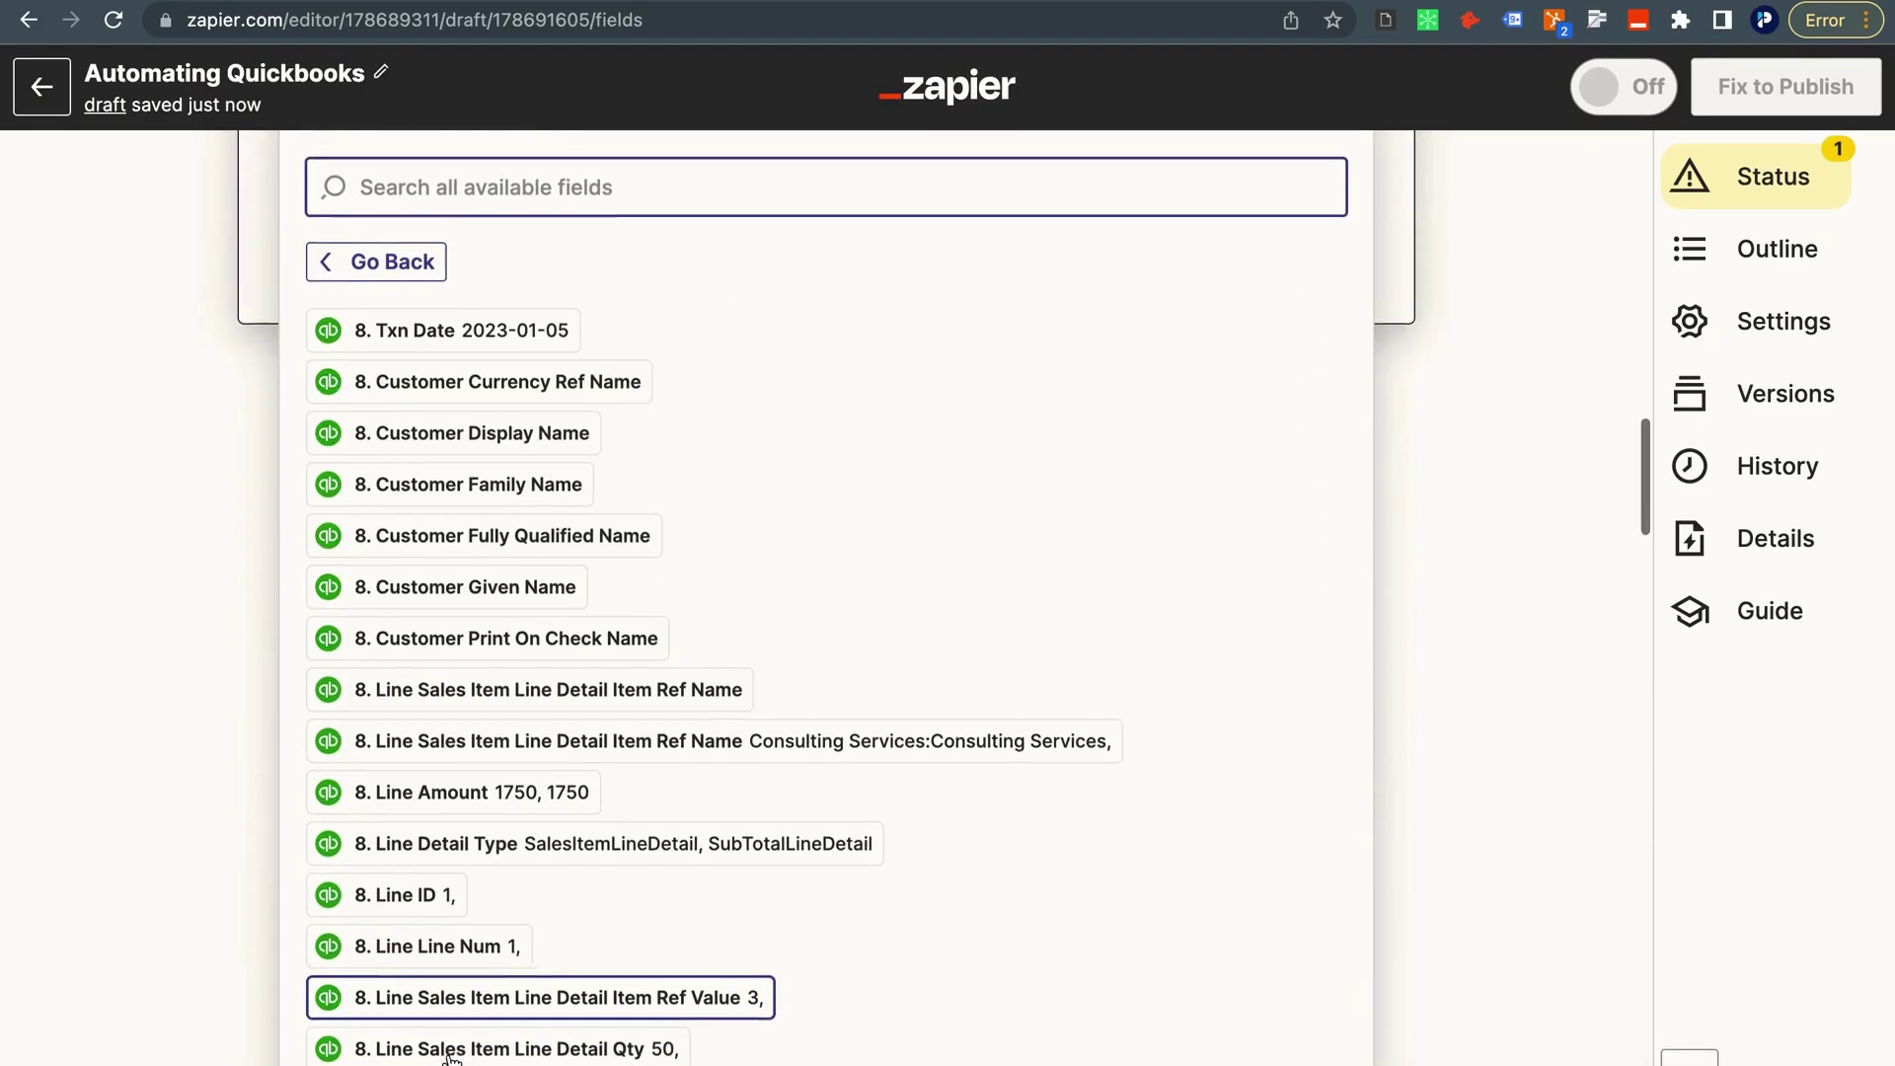
{"action": "scroll", "coordinate": [422, 834], "scroll_direction": "down", "scroll_amount": 3}
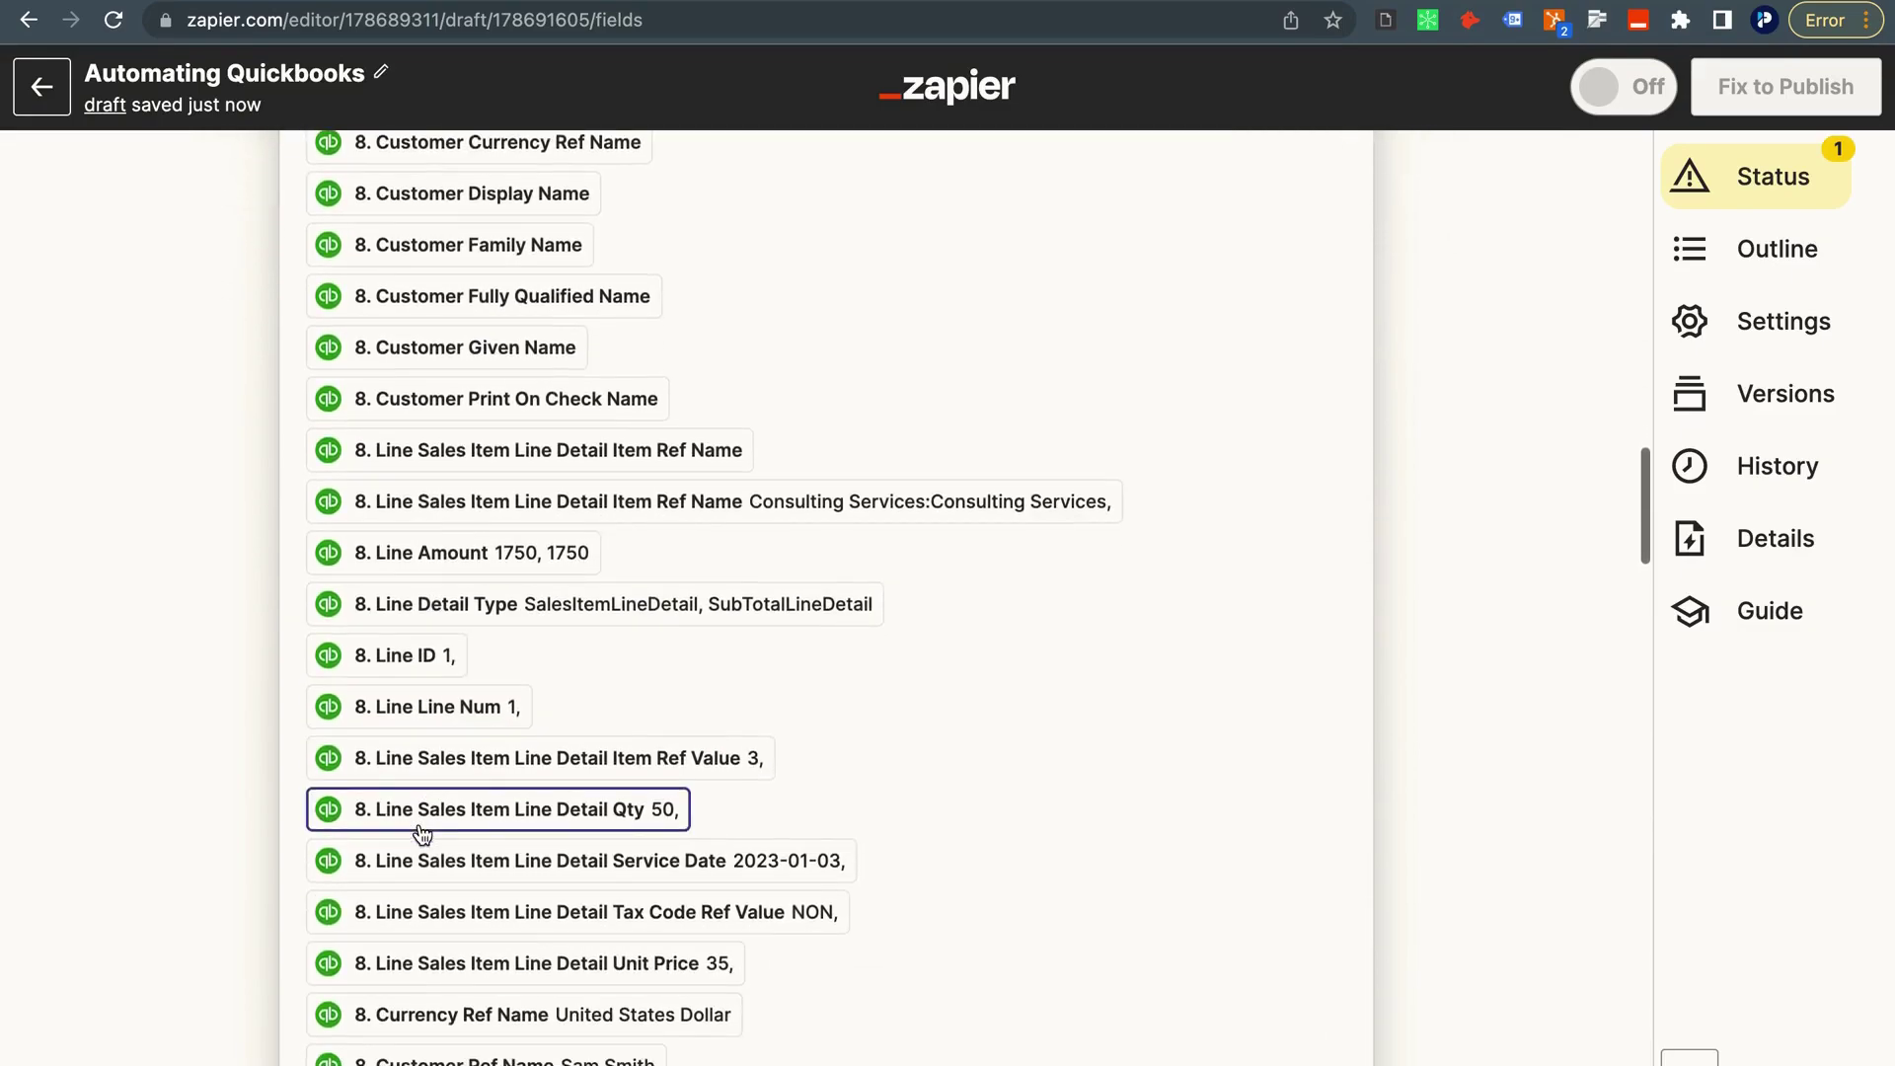
{"action": "scroll", "coordinate": [408, 720], "scroll_direction": "down", "scroll_amount": 3}
{"action": "scroll", "coordinate": [410, 723], "scroll_direction": "down", "scroll_amount": 1}
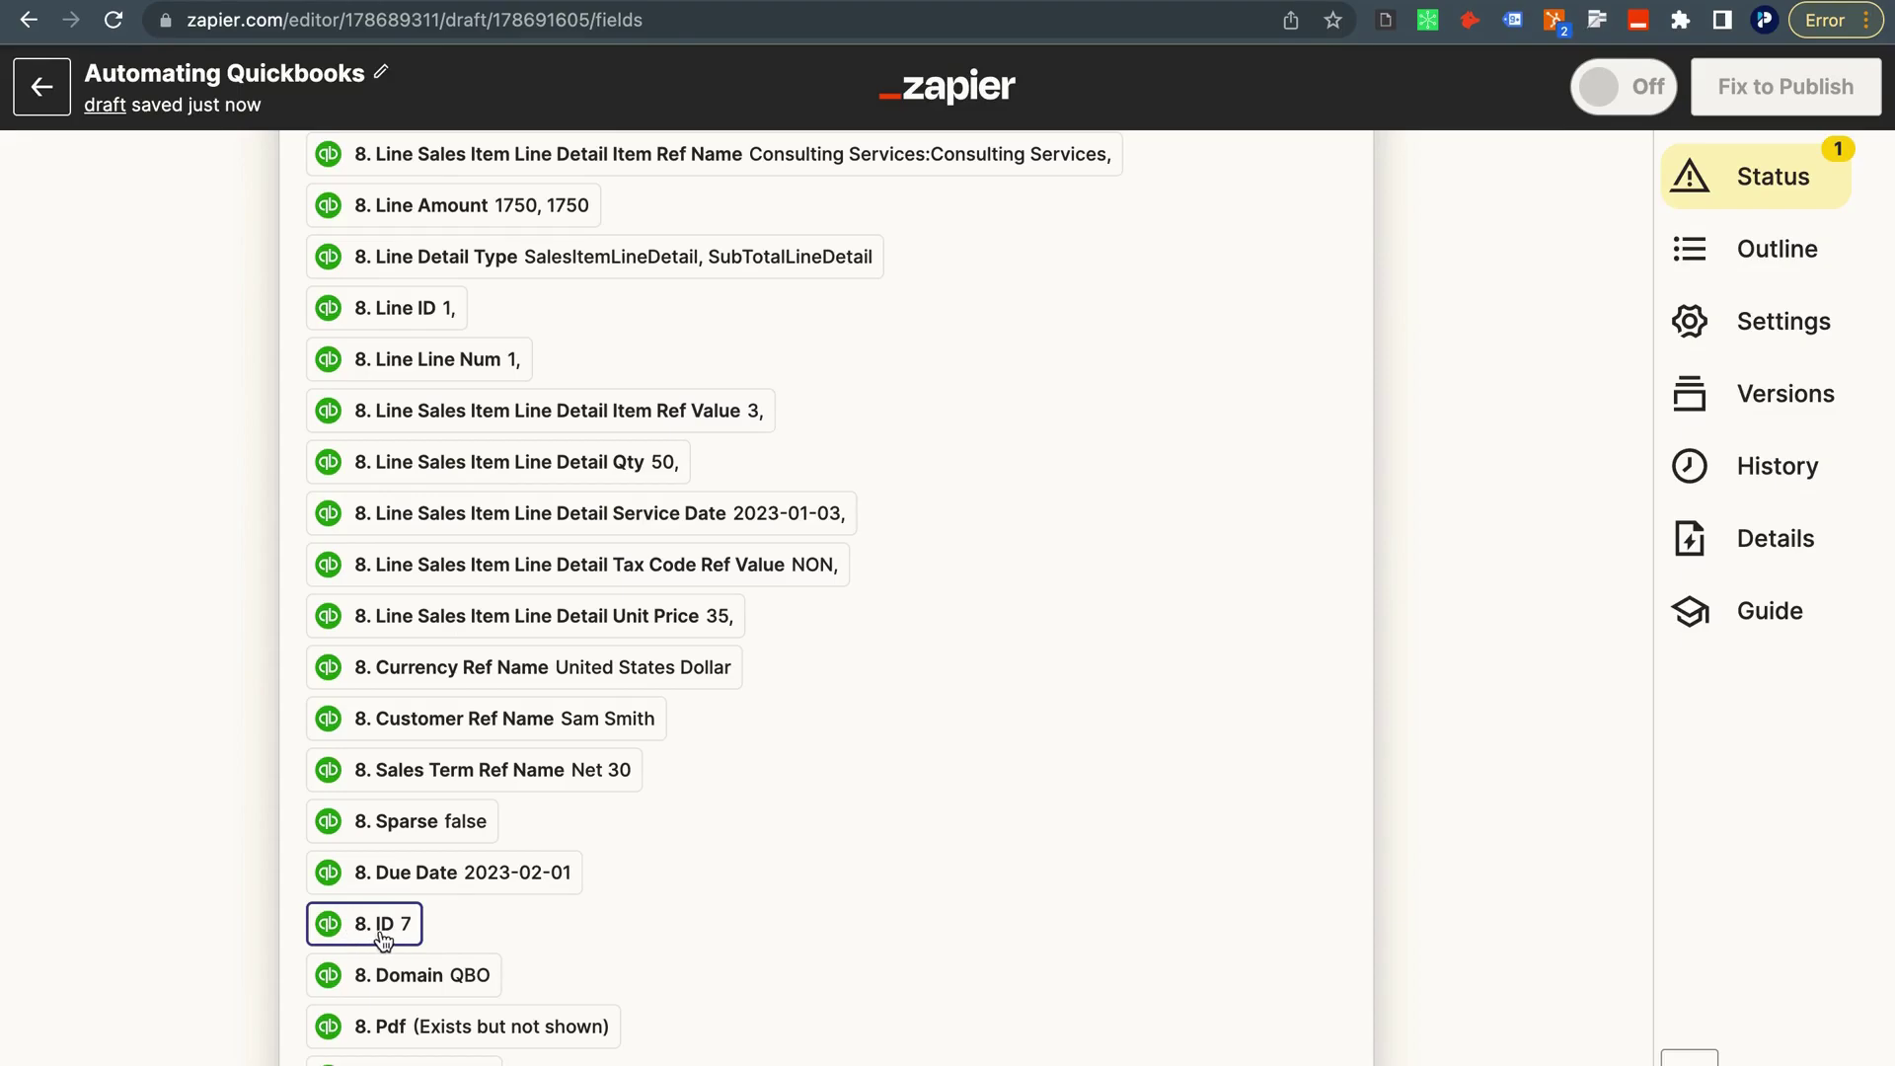
{"action": "left_click", "coordinate": [404, 926]}
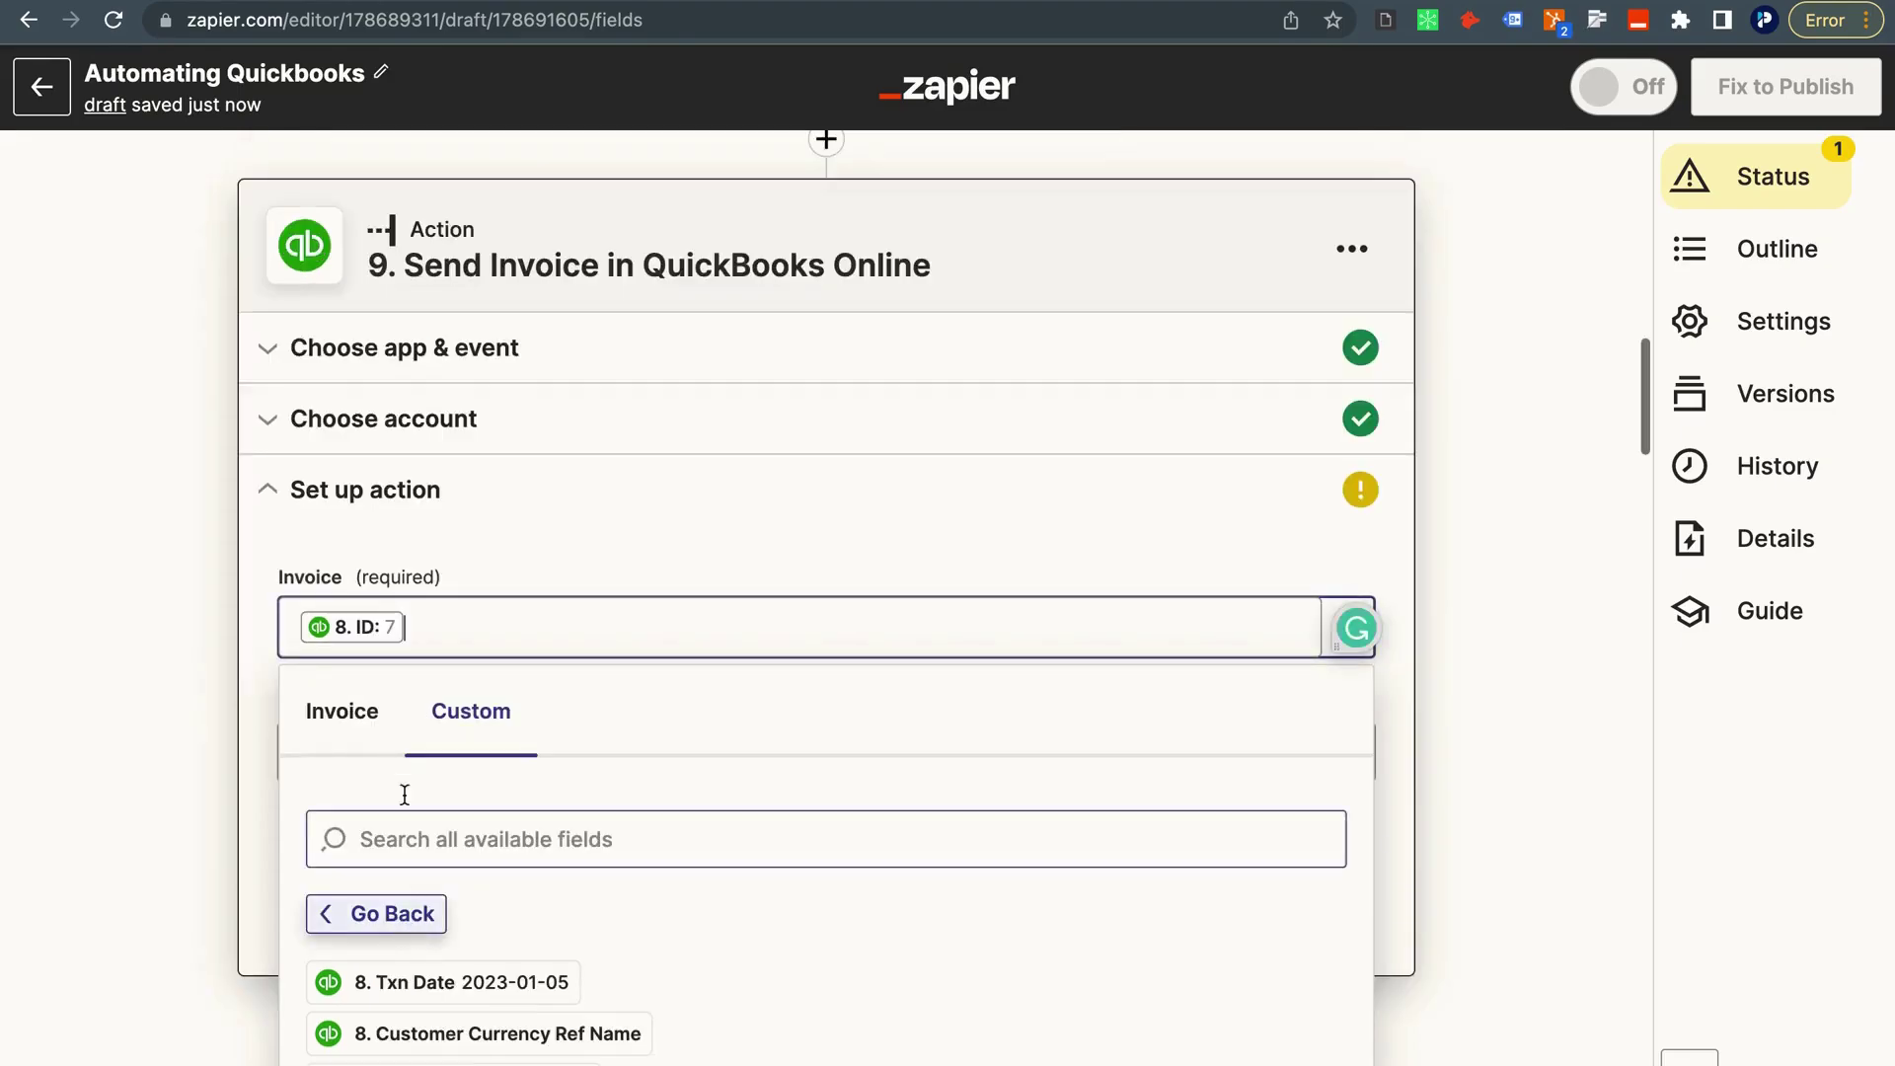
{"action": "left_click", "coordinate": [168, 665]}
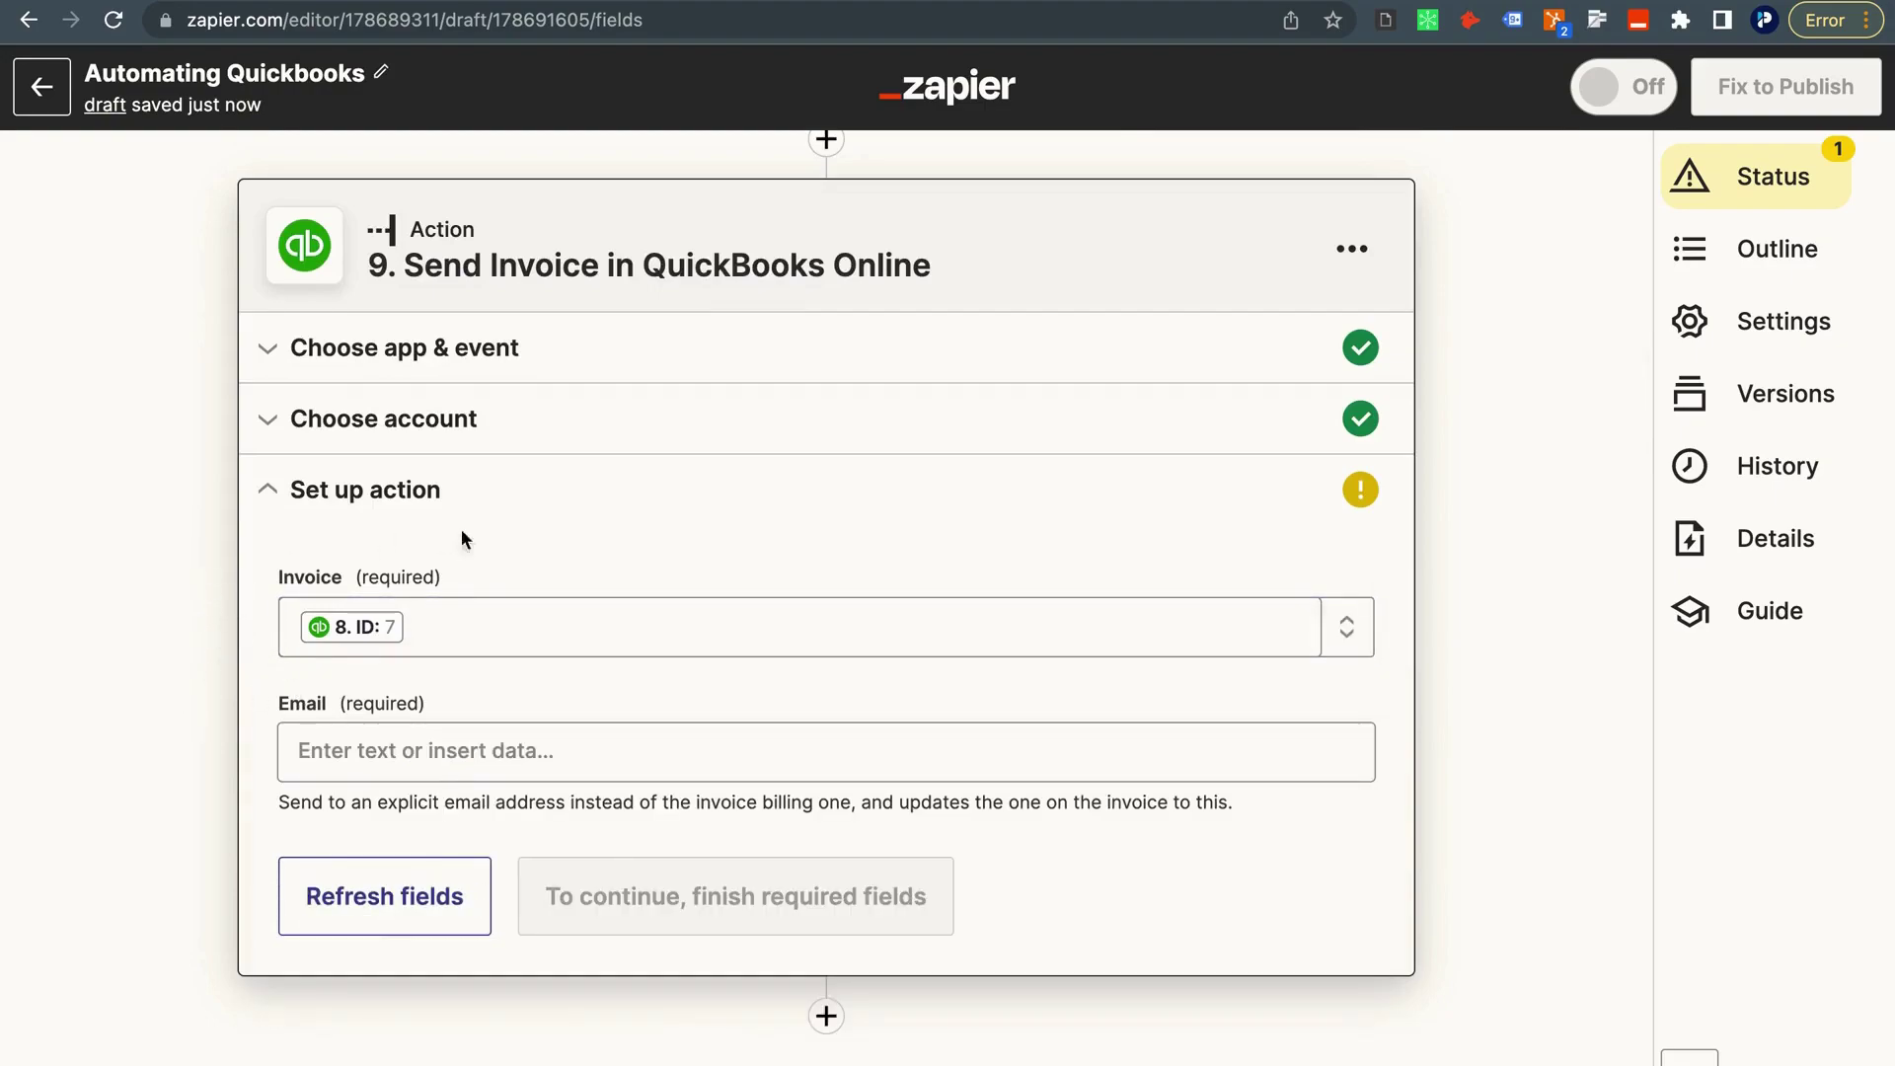
Map Email to Primary Email Addr Address from step 7's Find Customer in QuickBooks Online output.
{"action": "scroll", "coordinate": [351, 527], "scroll_direction": "up", "scroll_amount": 3}
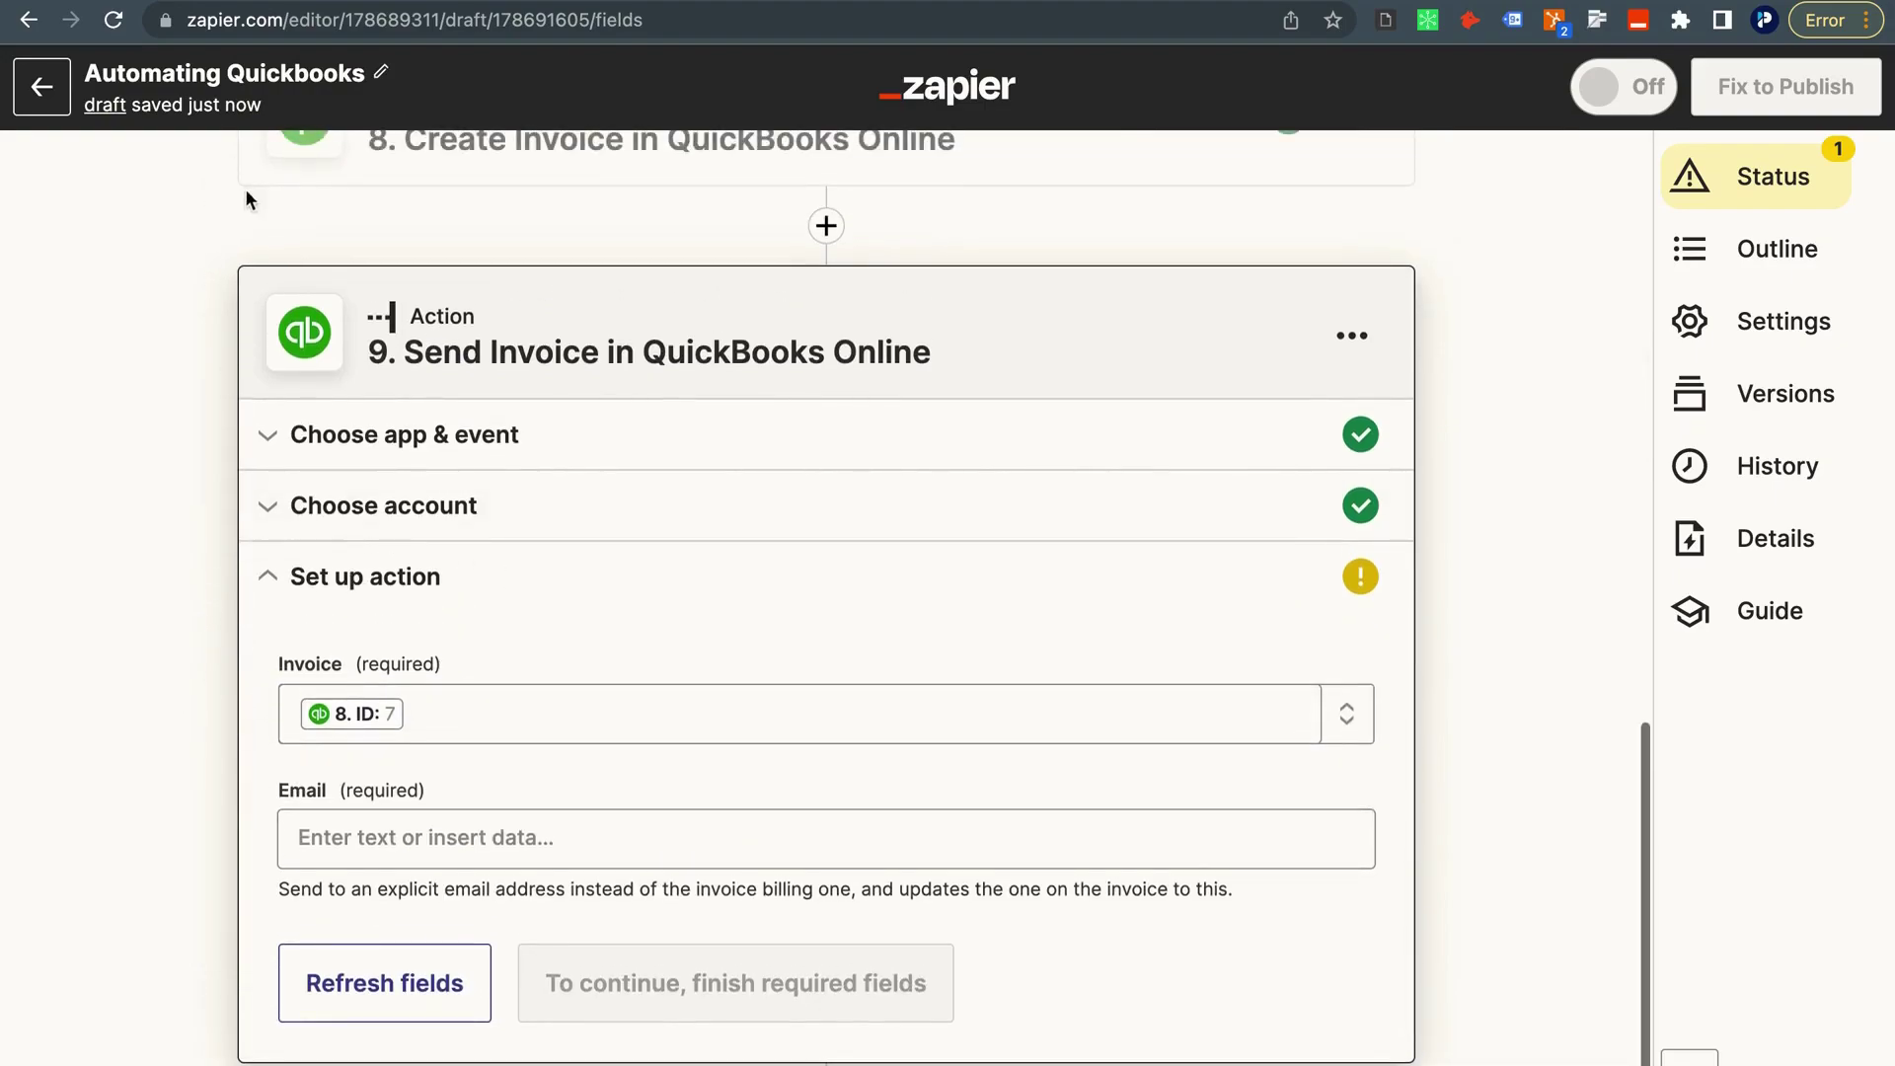
{"action": "scroll", "coordinate": [245, 526], "scroll_direction": "down", "scroll_amount": 2}
{"action": "left_click", "coordinate": [341, 779]}
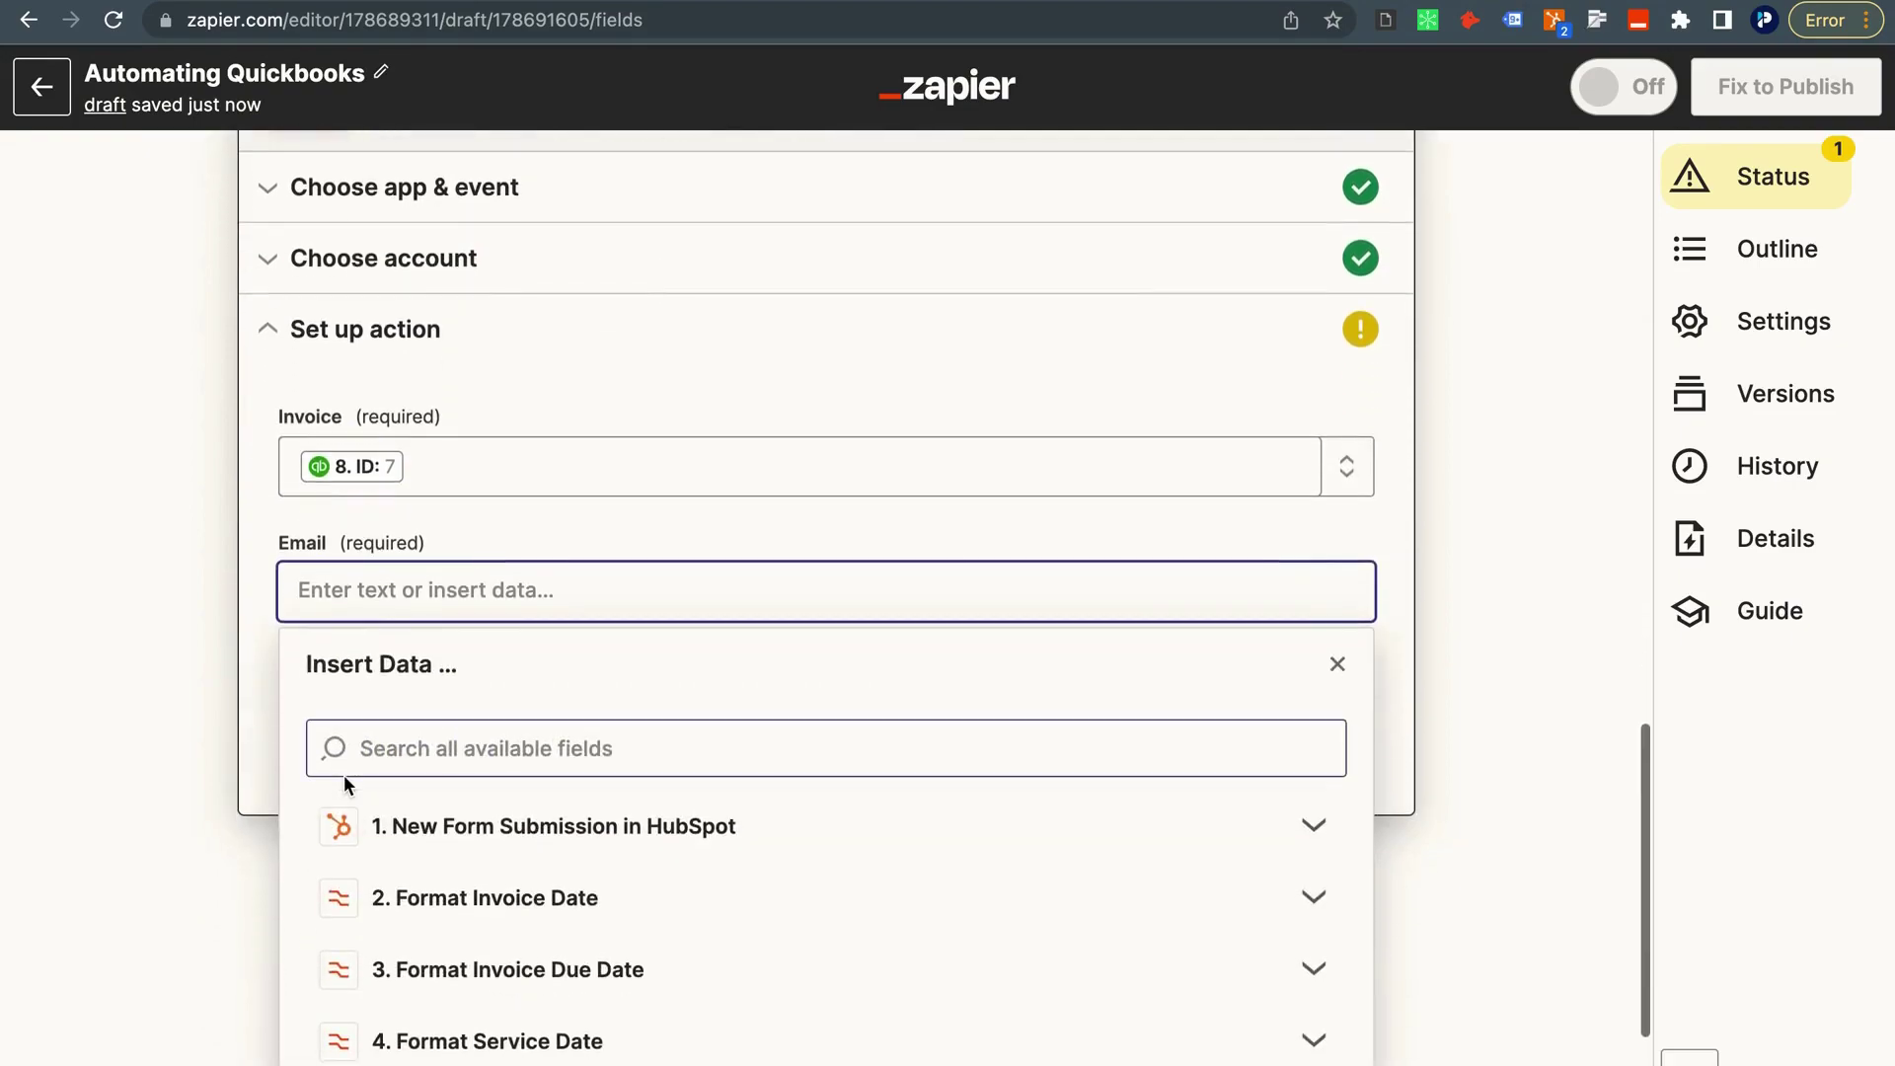
{"action": "scroll", "coordinate": [344, 774], "scroll_direction": "down", "scroll_amount": 1}
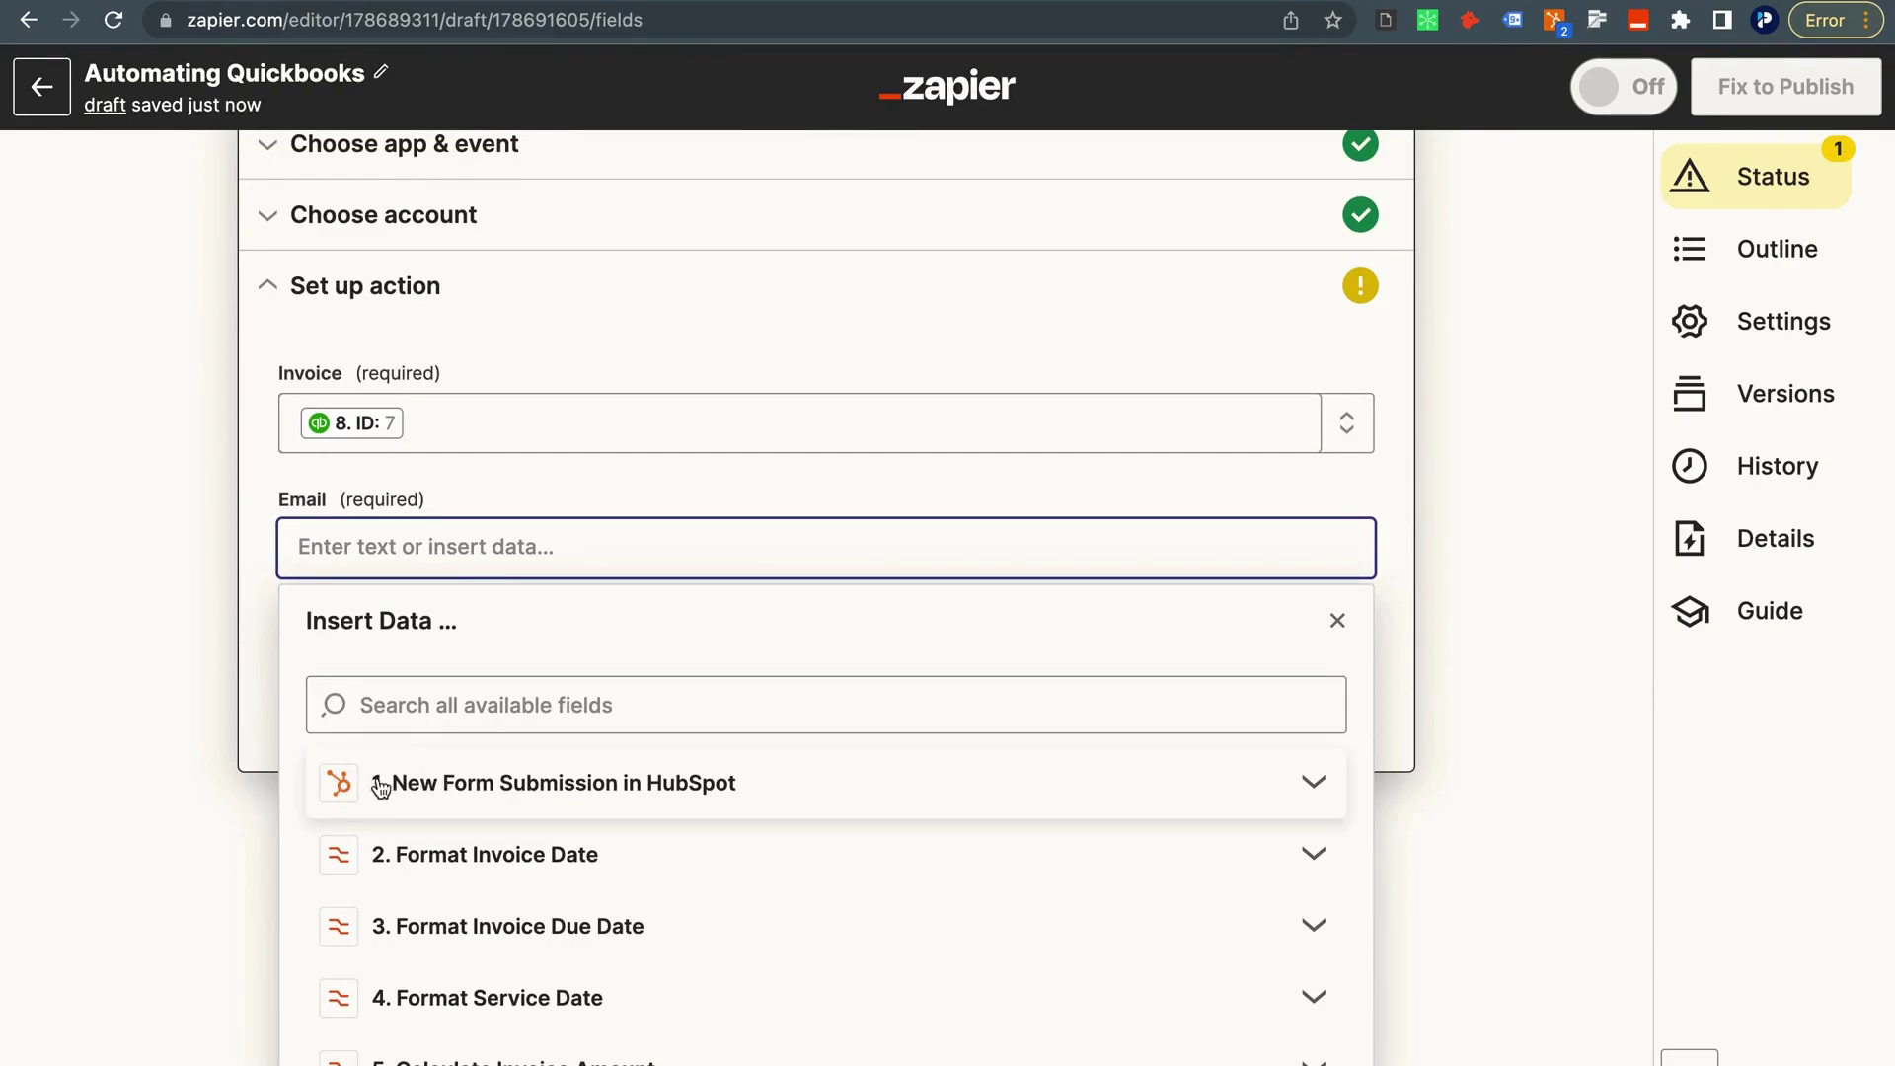
{"action": "scroll", "coordinate": [513, 797], "scroll_direction": "down", "scroll_amount": 3}
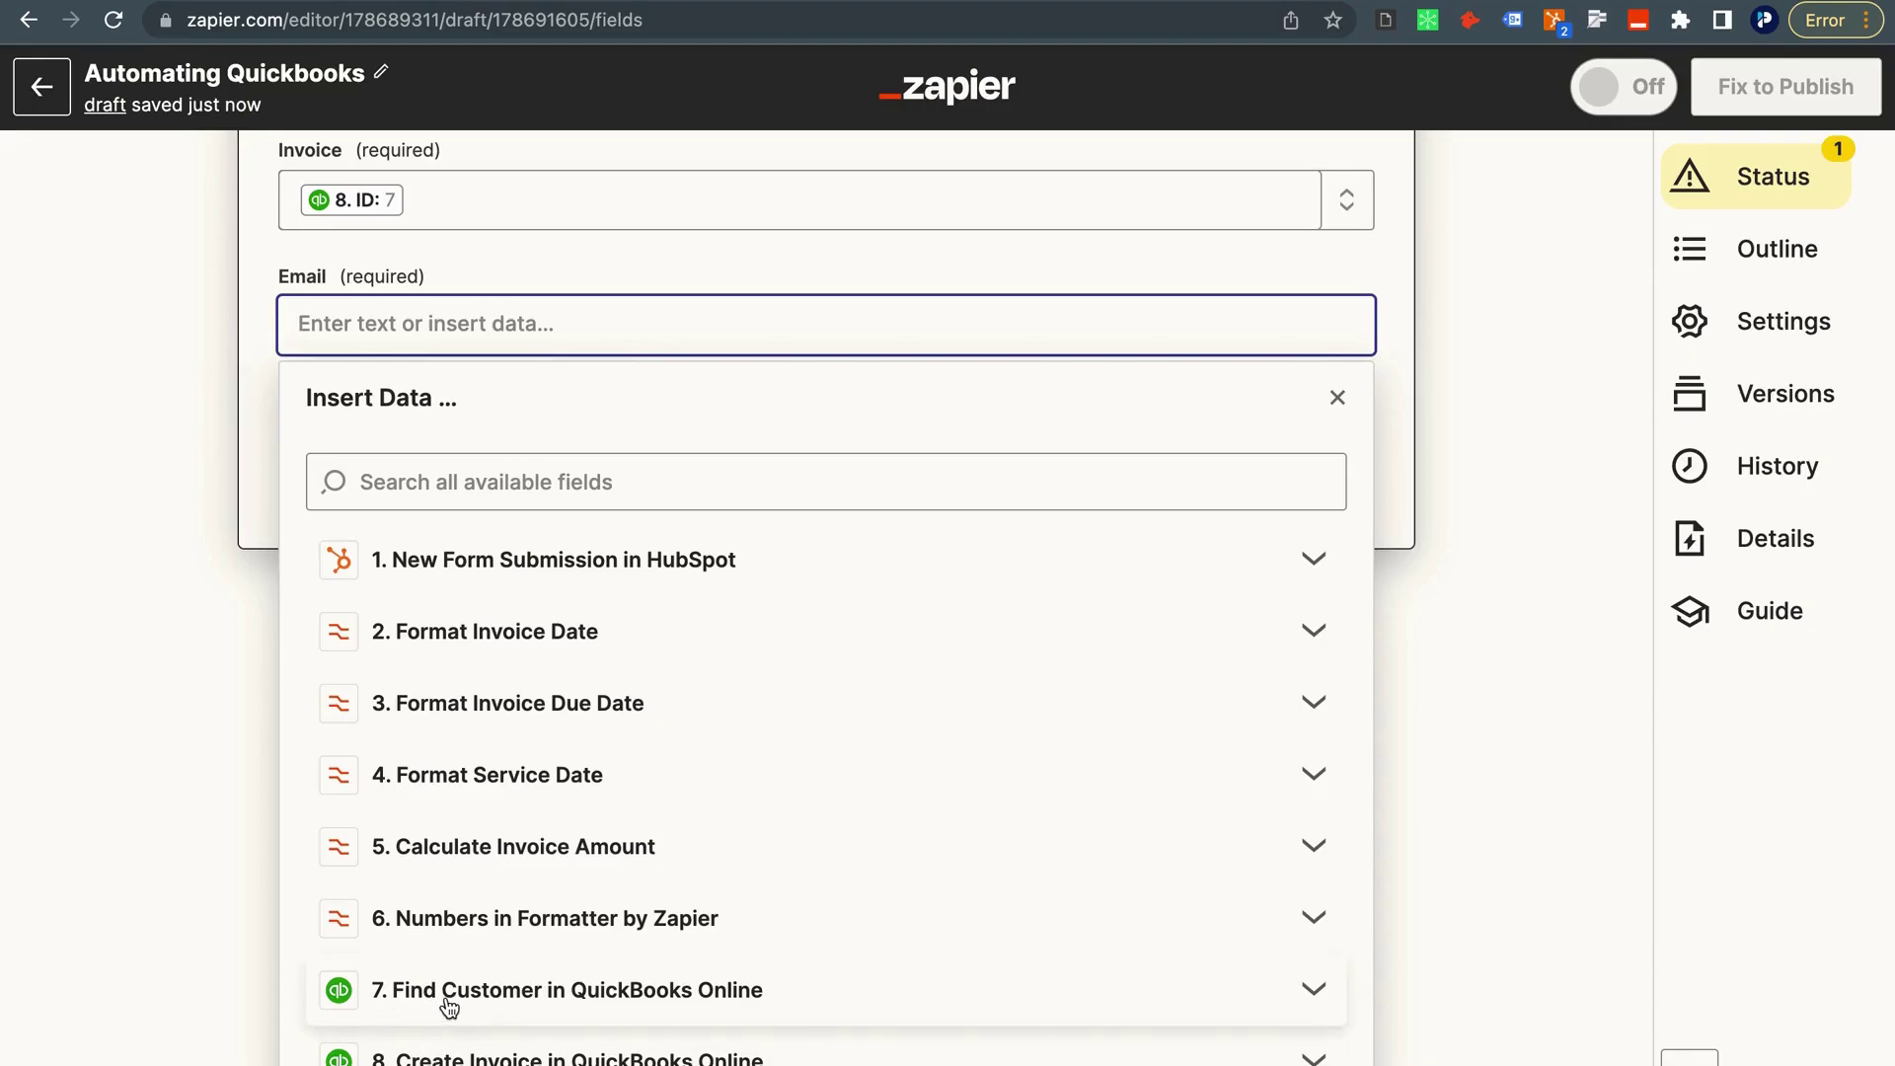
{"action": "left_click", "coordinate": [452, 999]}
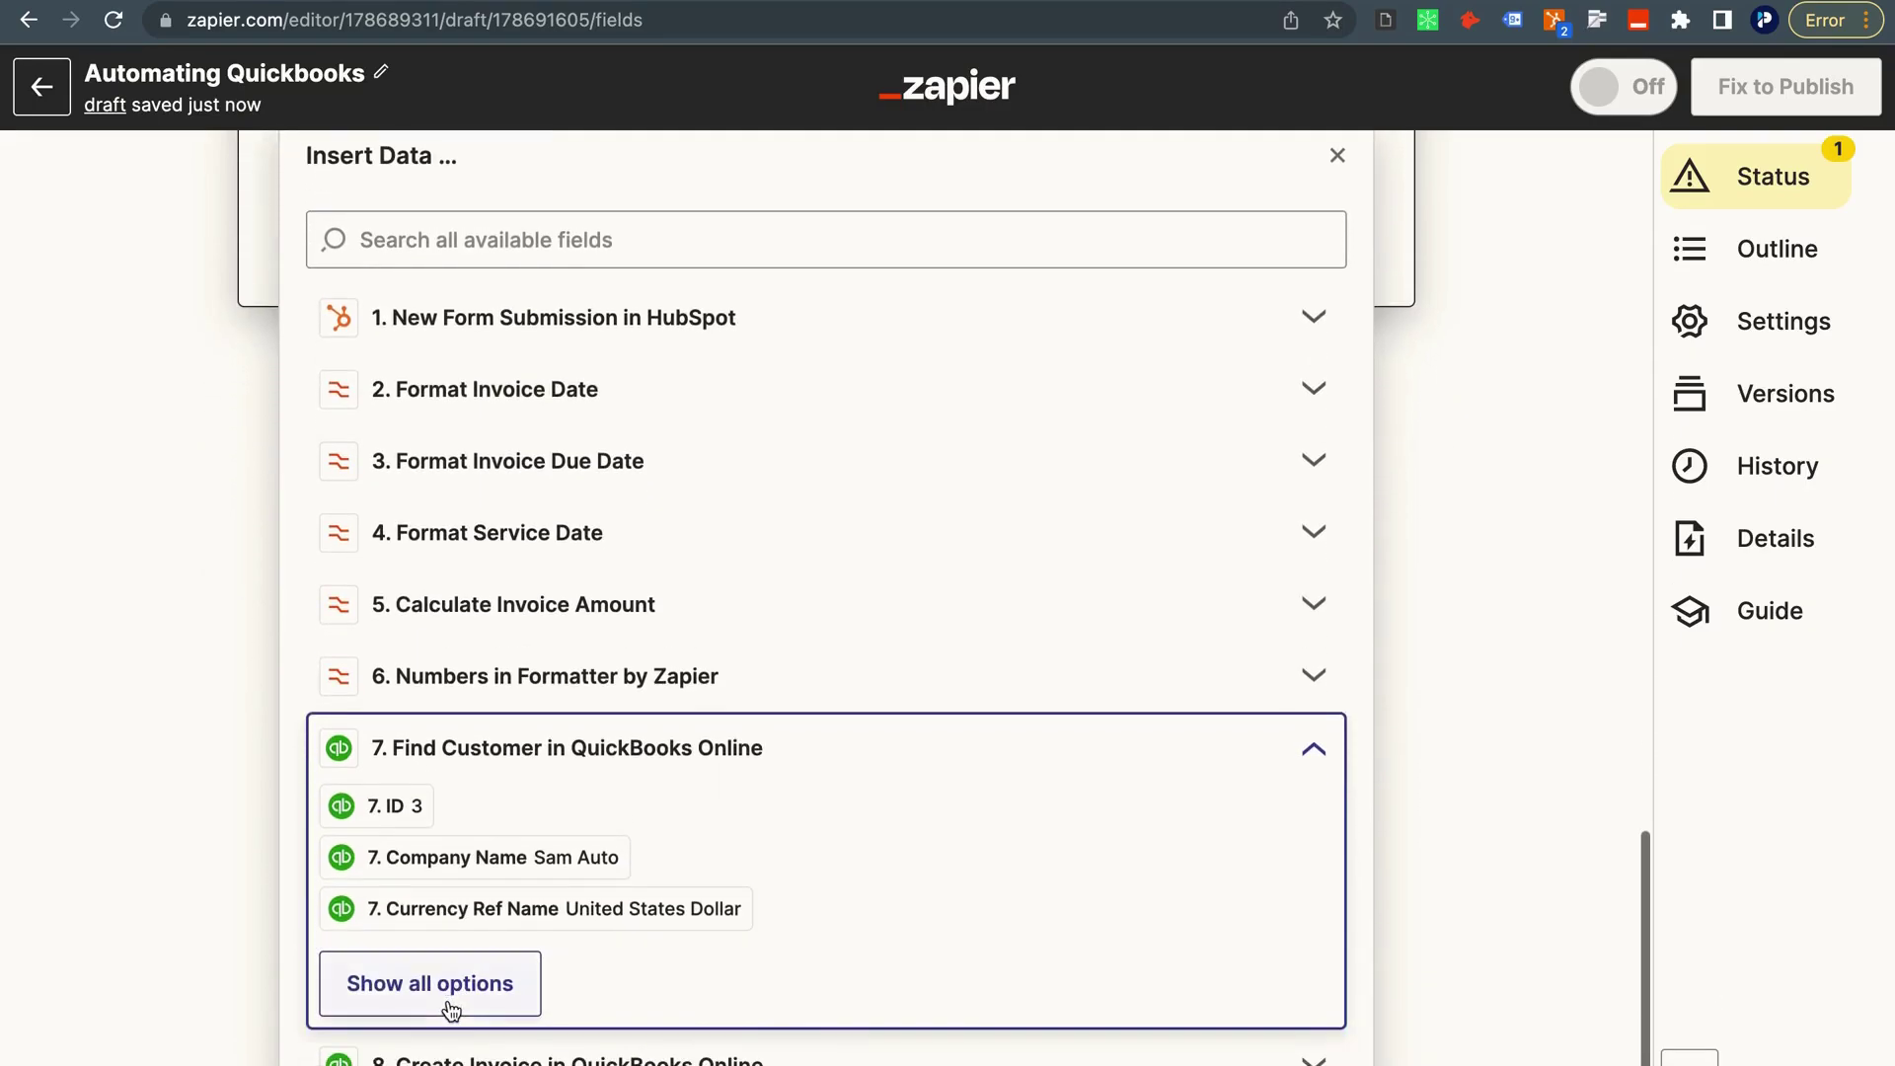
{"action": "left_click", "coordinate": [418, 981]}
{"action": "scroll", "coordinate": [425, 821], "scroll_direction": "down", "scroll_amount": 9}
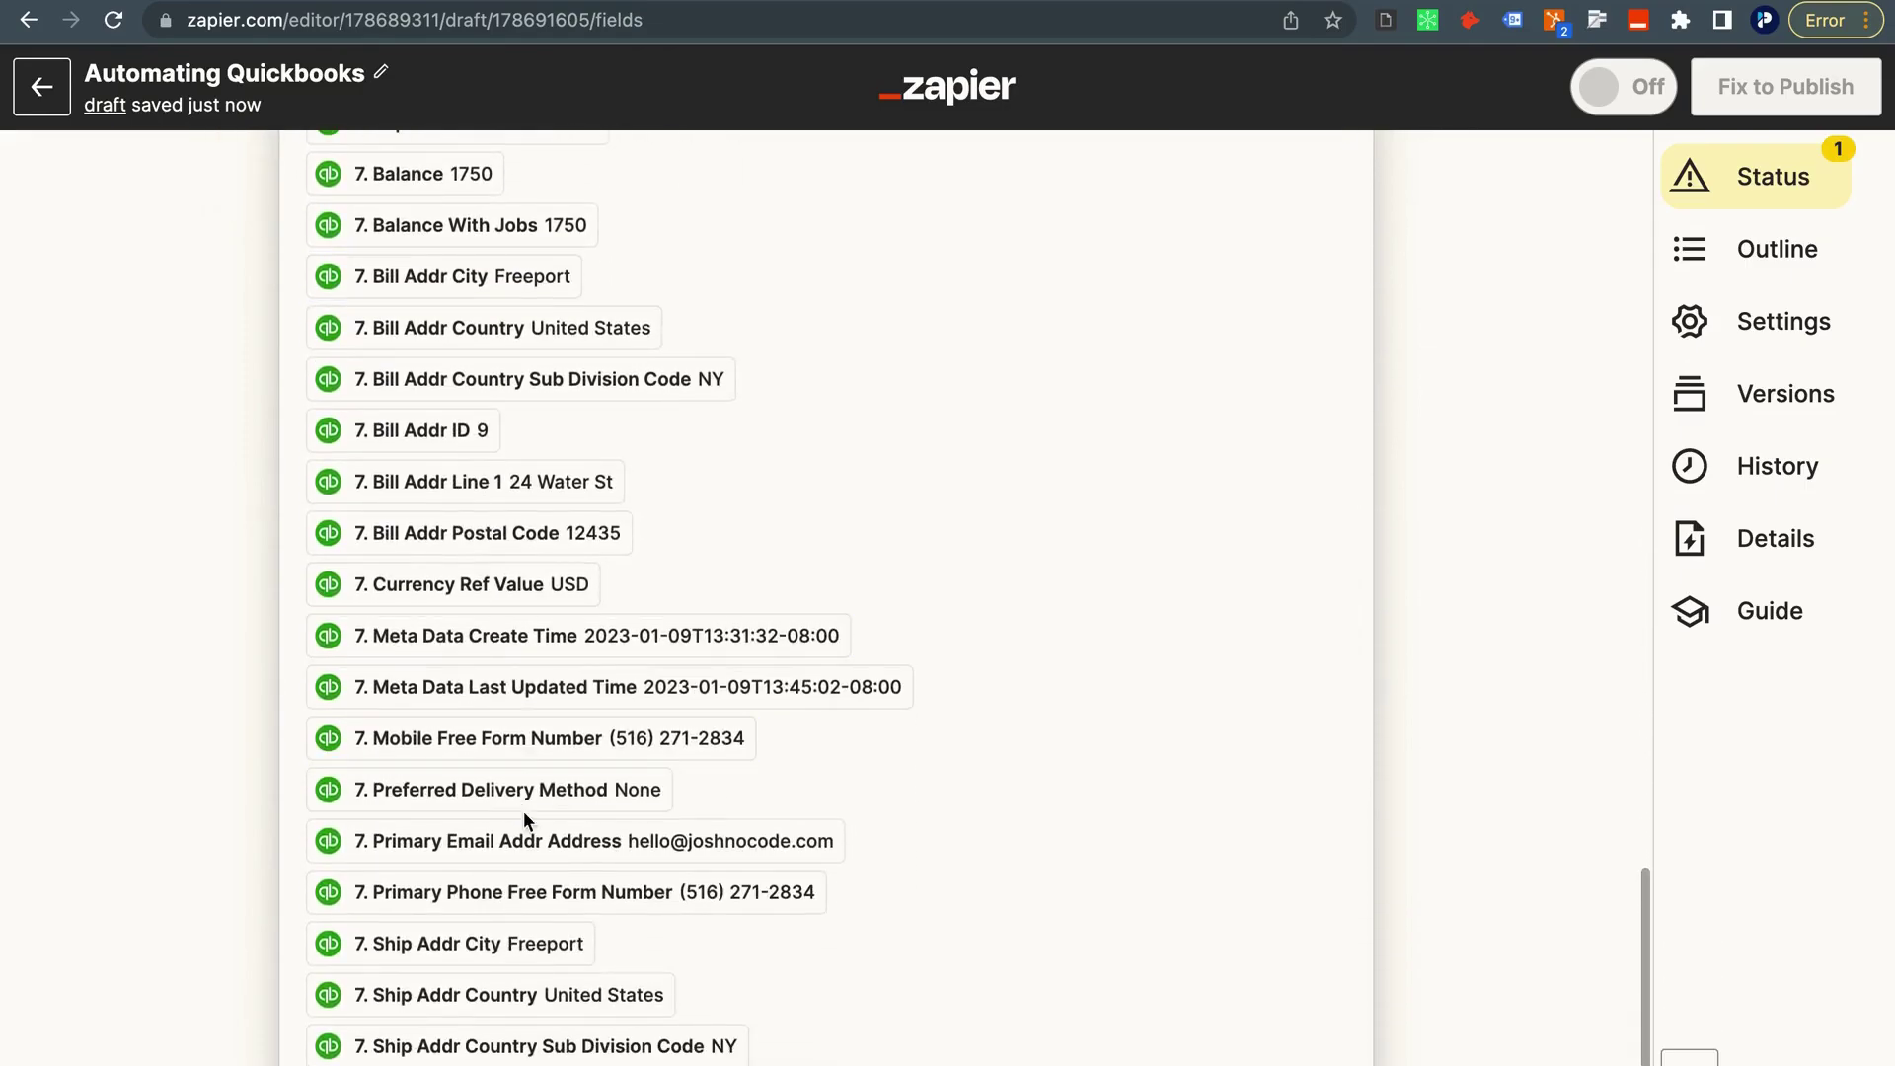
{"action": "left_click", "coordinate": [524, 842]}
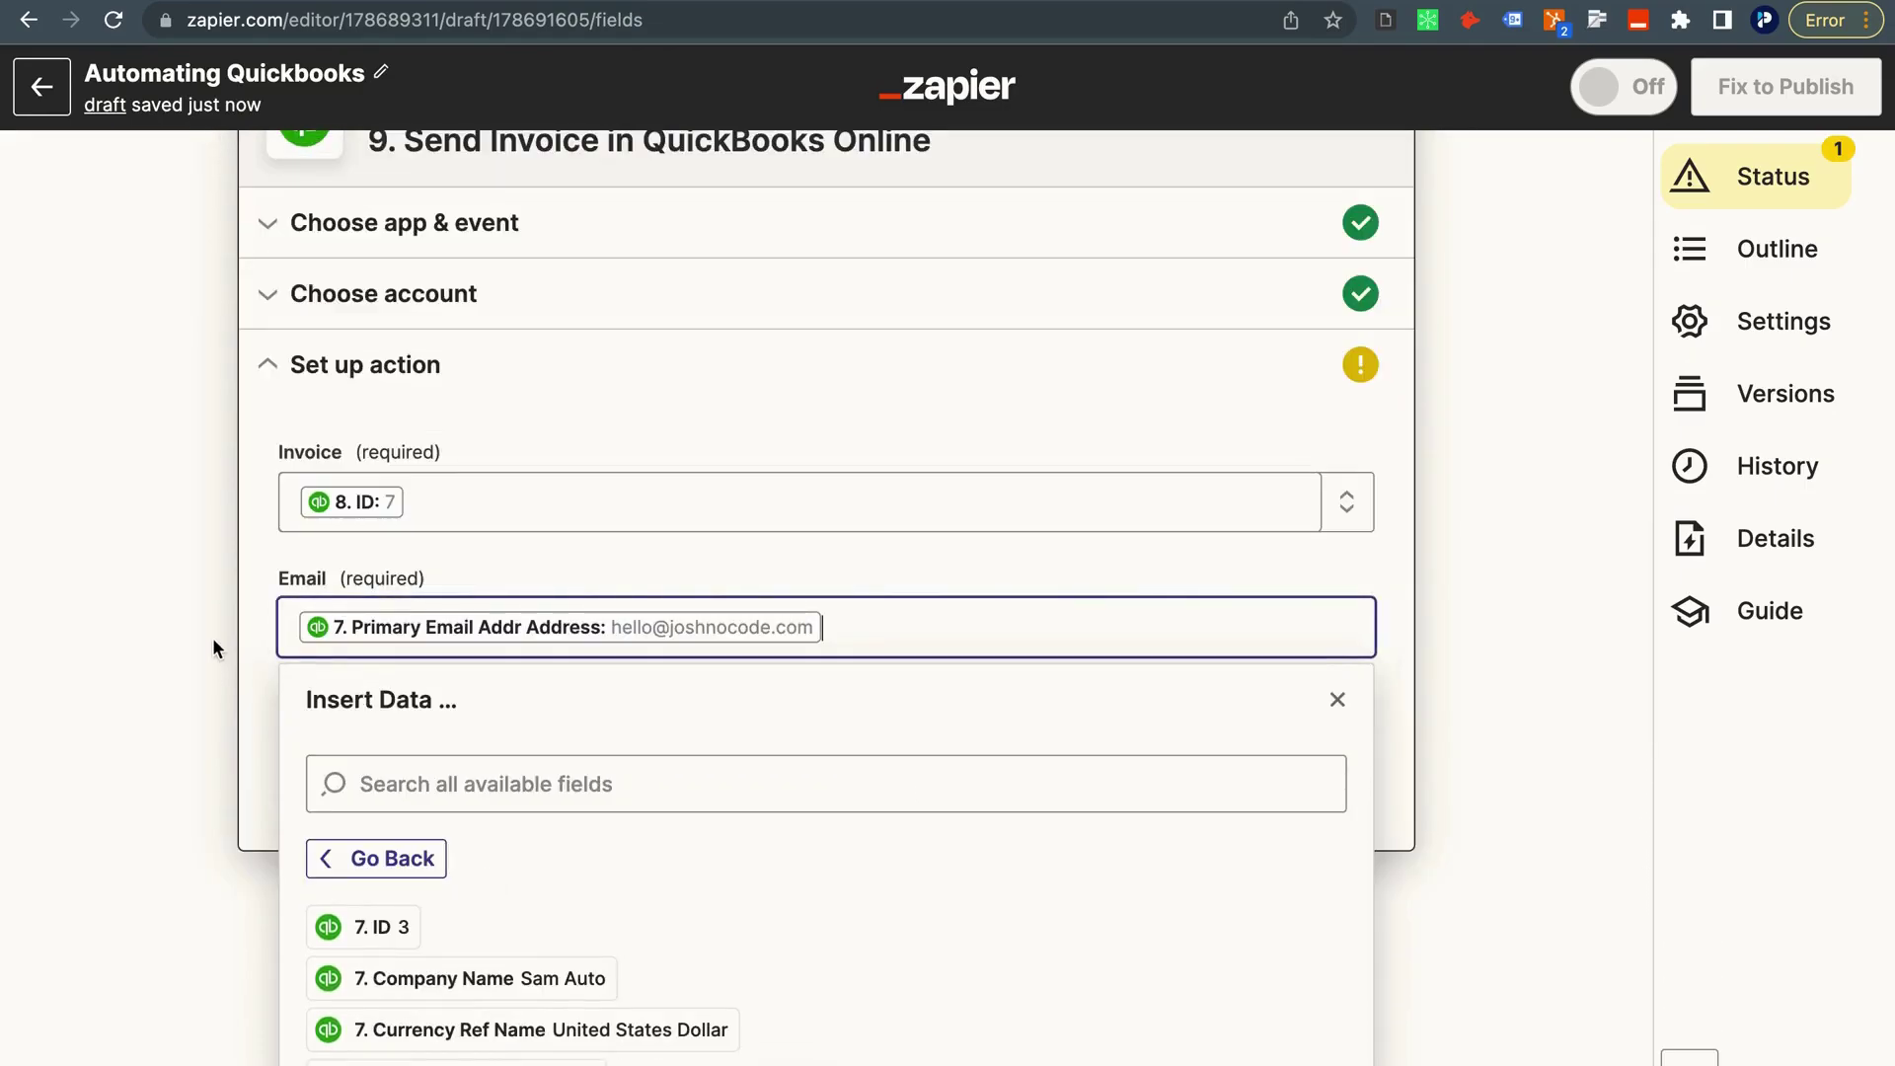
{"action": "left_click", "coordinate": [211, 638]}
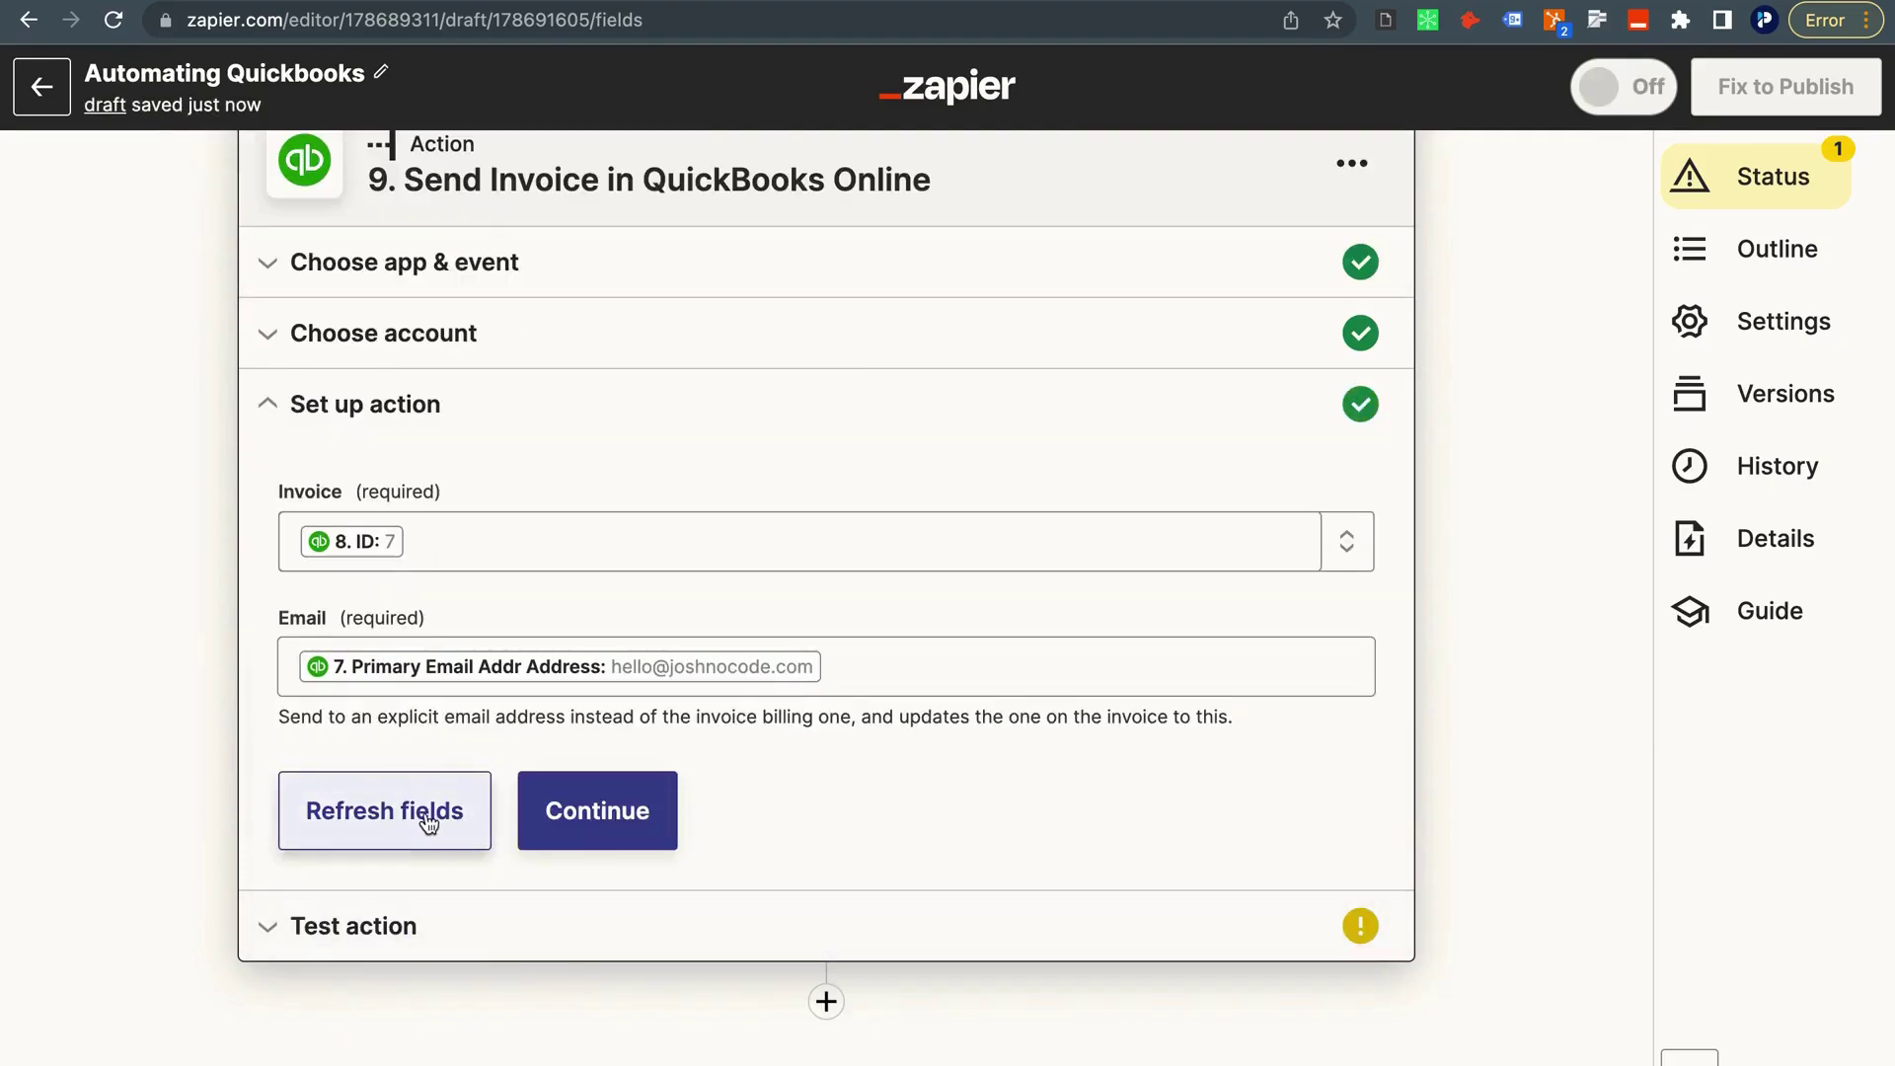
Test the Send Invoice step so QuickBooks sends the sample invoice.
{"action": "left_click", "coordinate": [602, 811]}
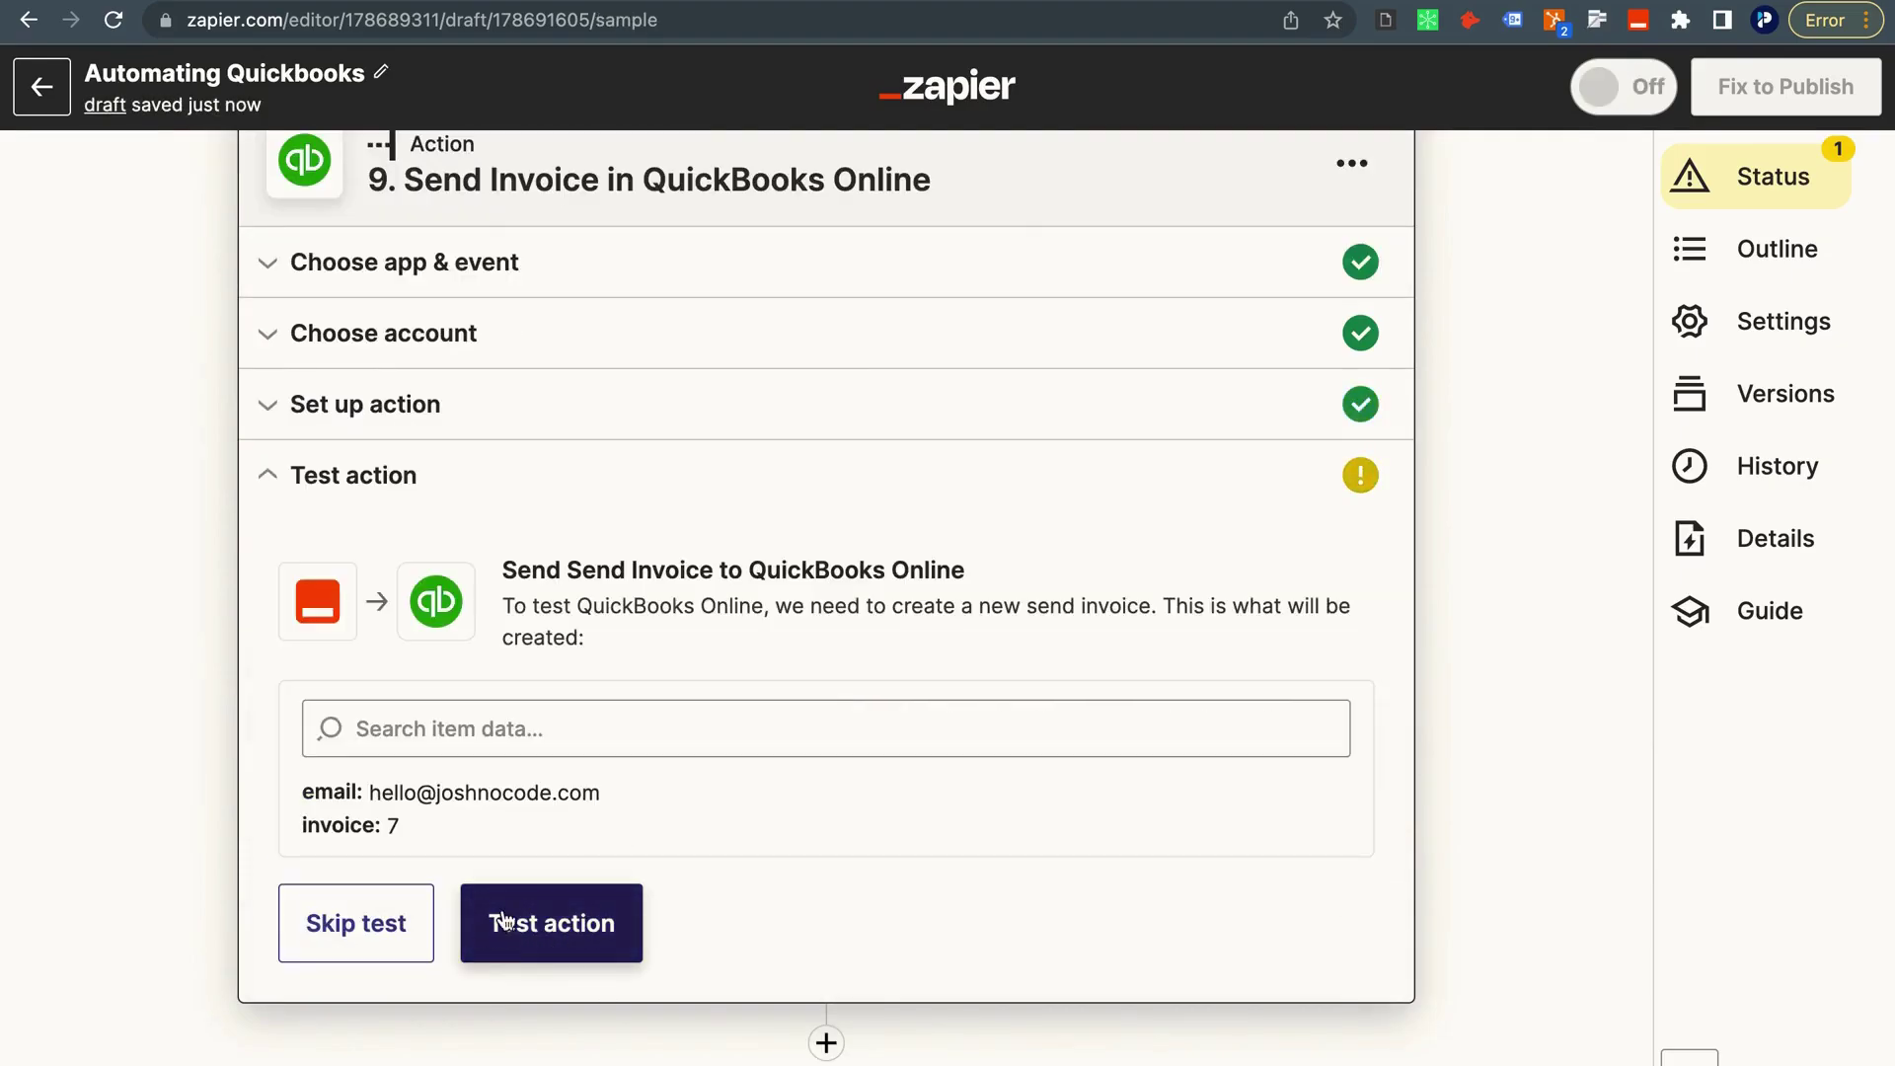
{"action": "left_click", "coordinate": [533, 920]}
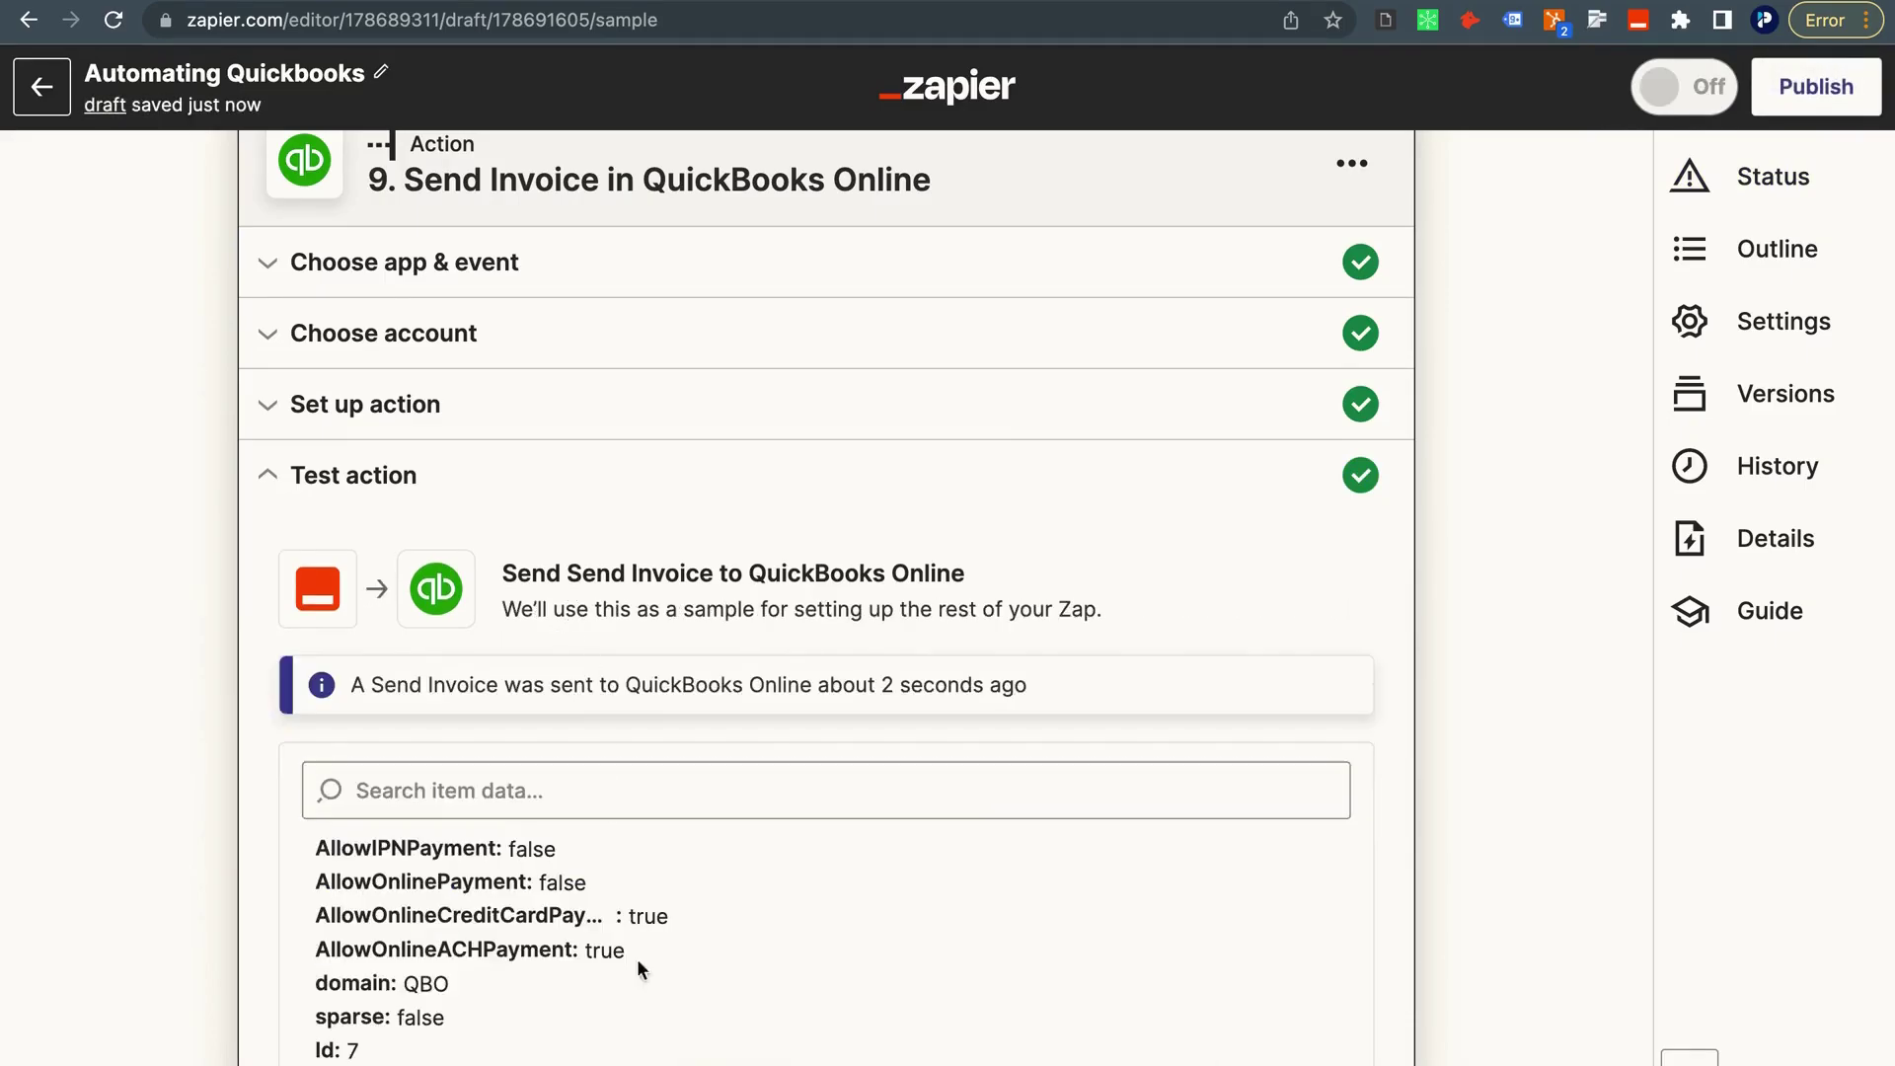
{"action": "scroll", "coordinate": [632, 928], "scroll_direction": "down", "scroll_amount": 5}
Switch to the Chrome desktop space and open a new browser tab.
{"action": "key", "text": "ctrl+Right"}
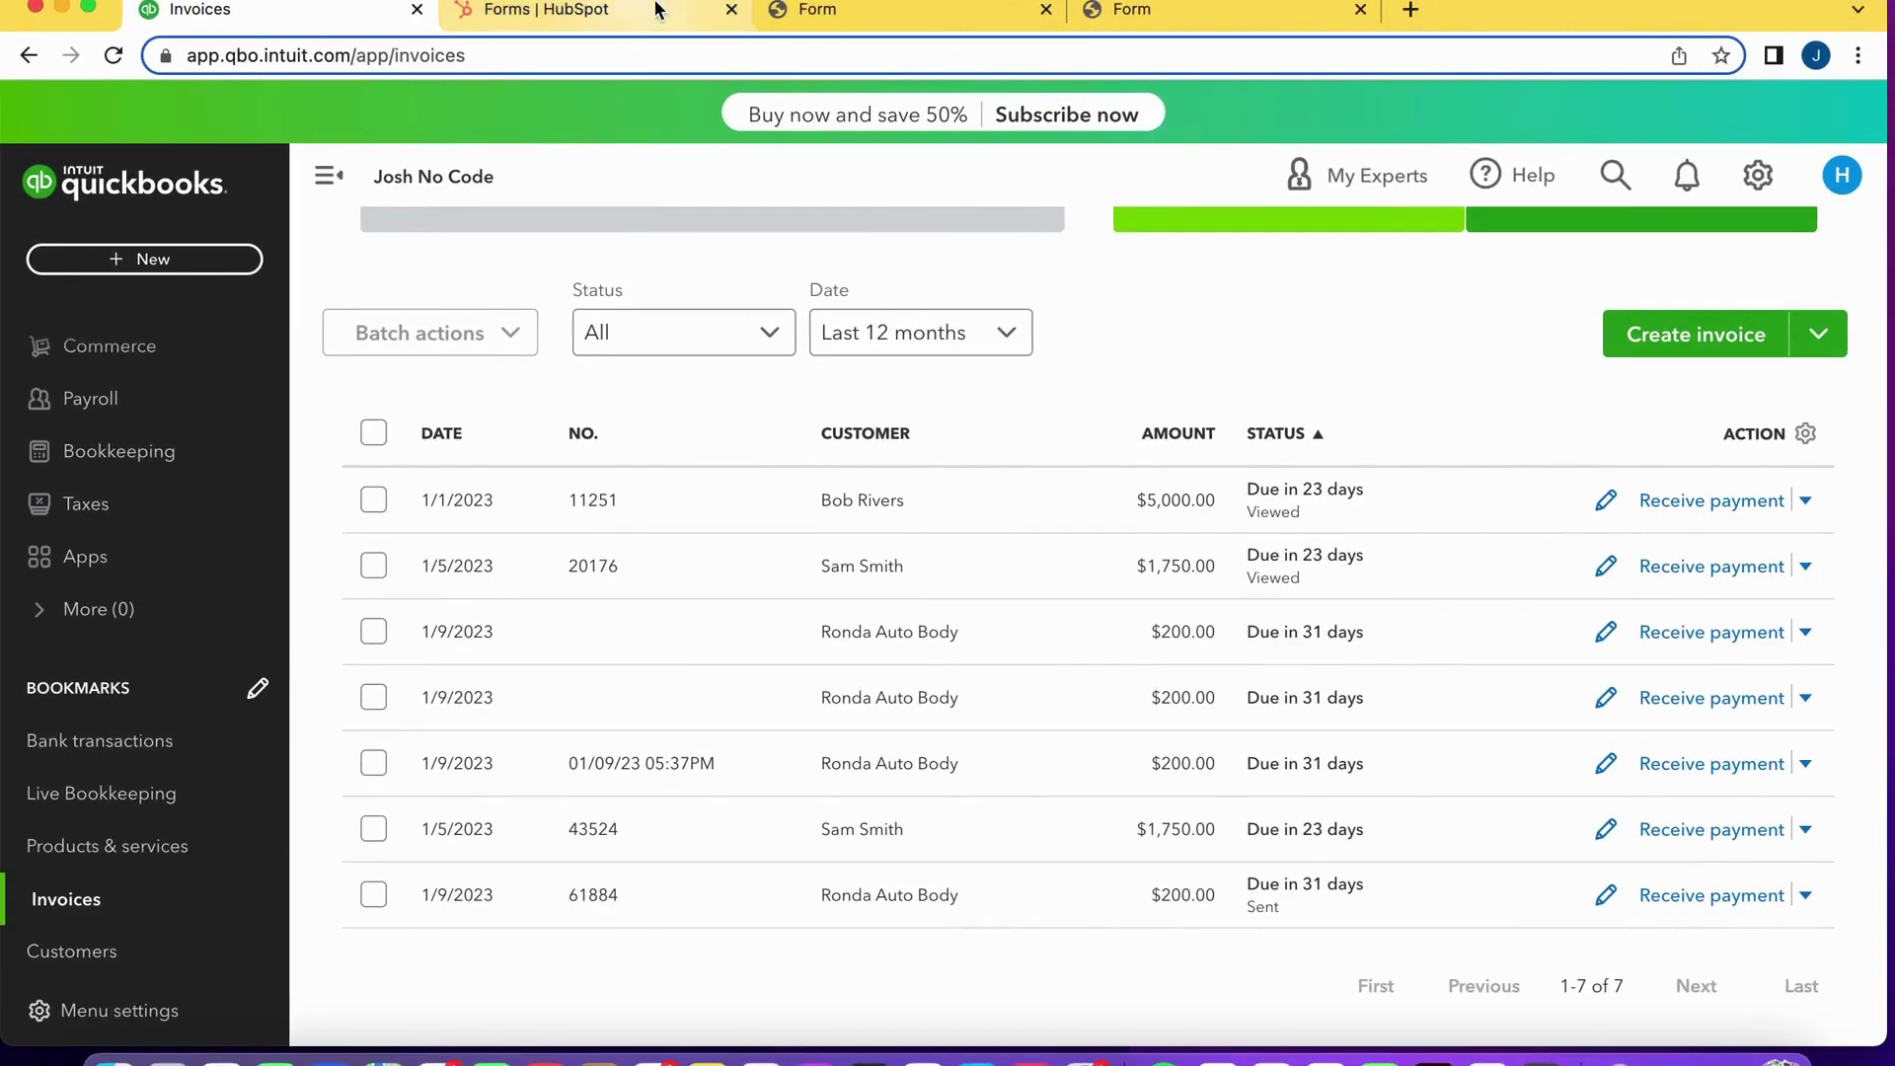
{"action": "key", "text": "ctrl+Left"}
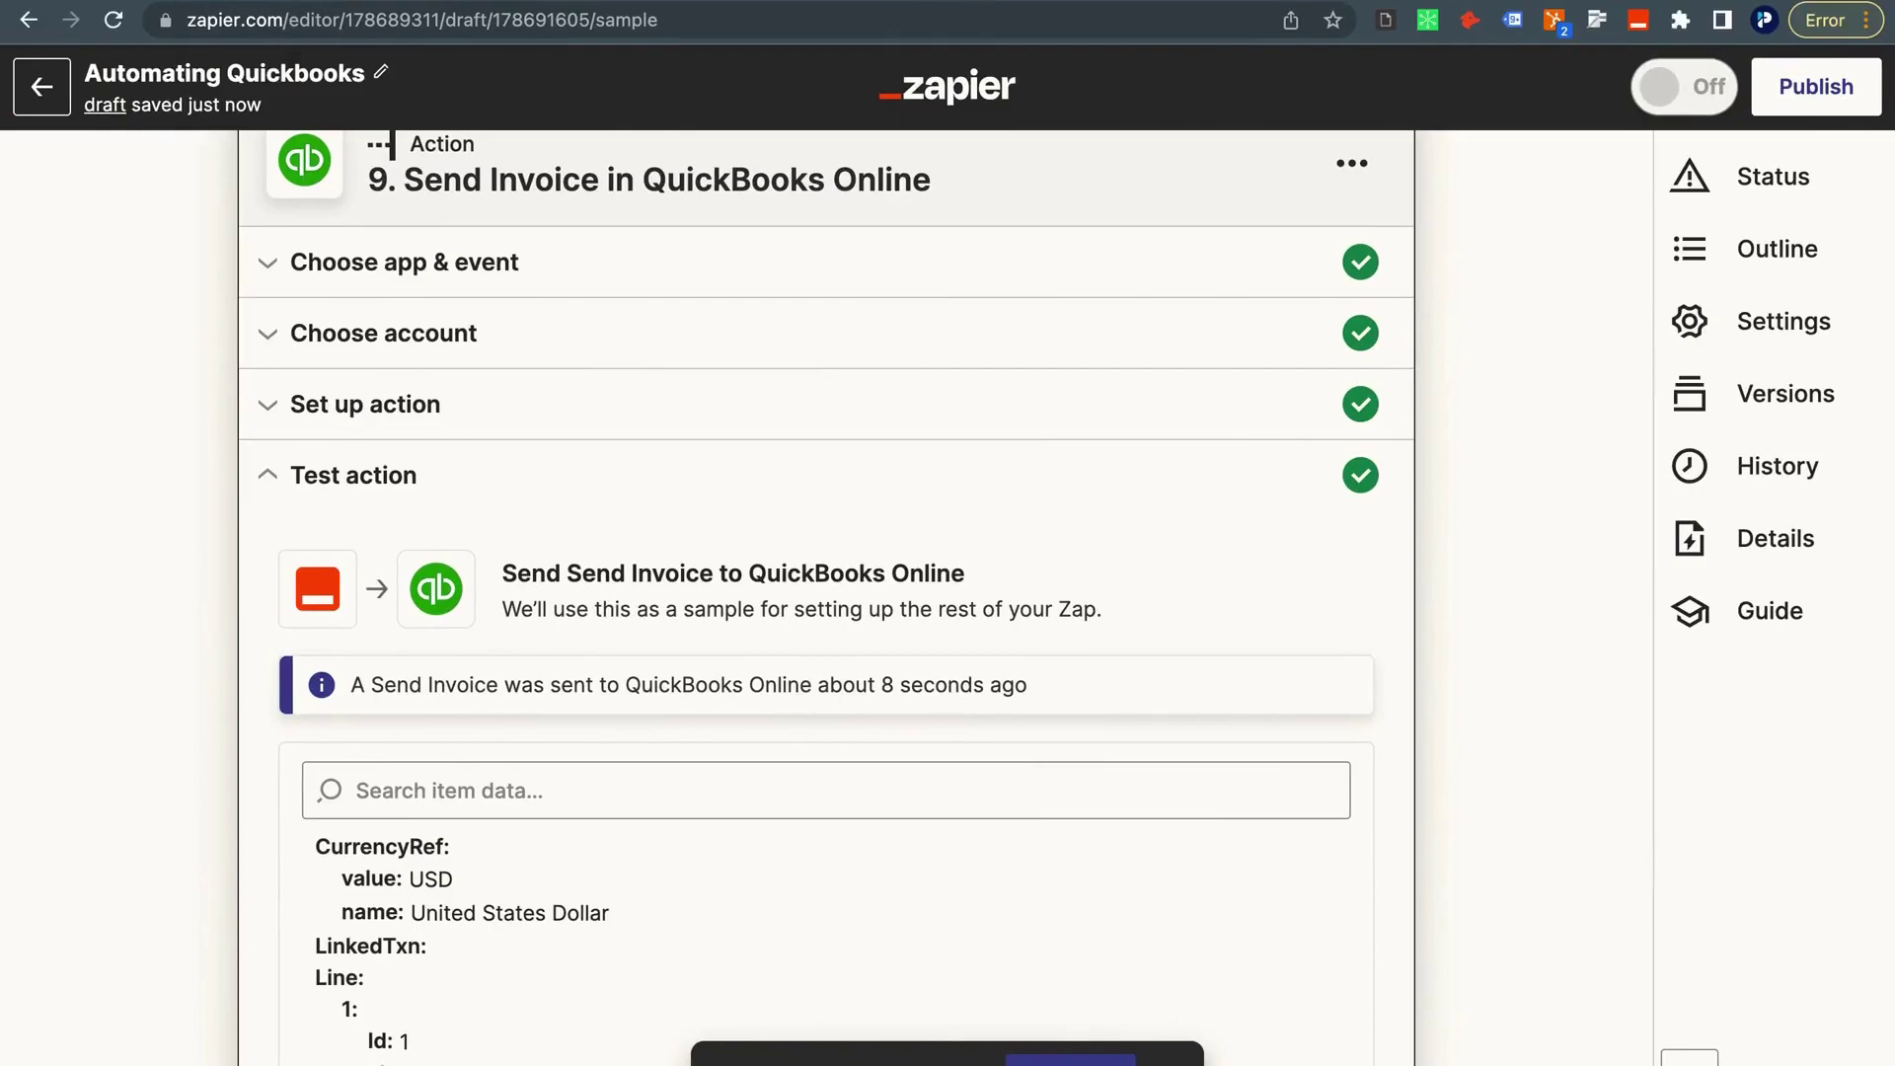
{"action": "key", "text": "ctrl+Right"}
{"action": "key", "text": "super+t"}
Go to Gmail and open the Invoice 43524 email.
{"action": "type", "text": "m"}
{"action": "key", "text": "Return"}
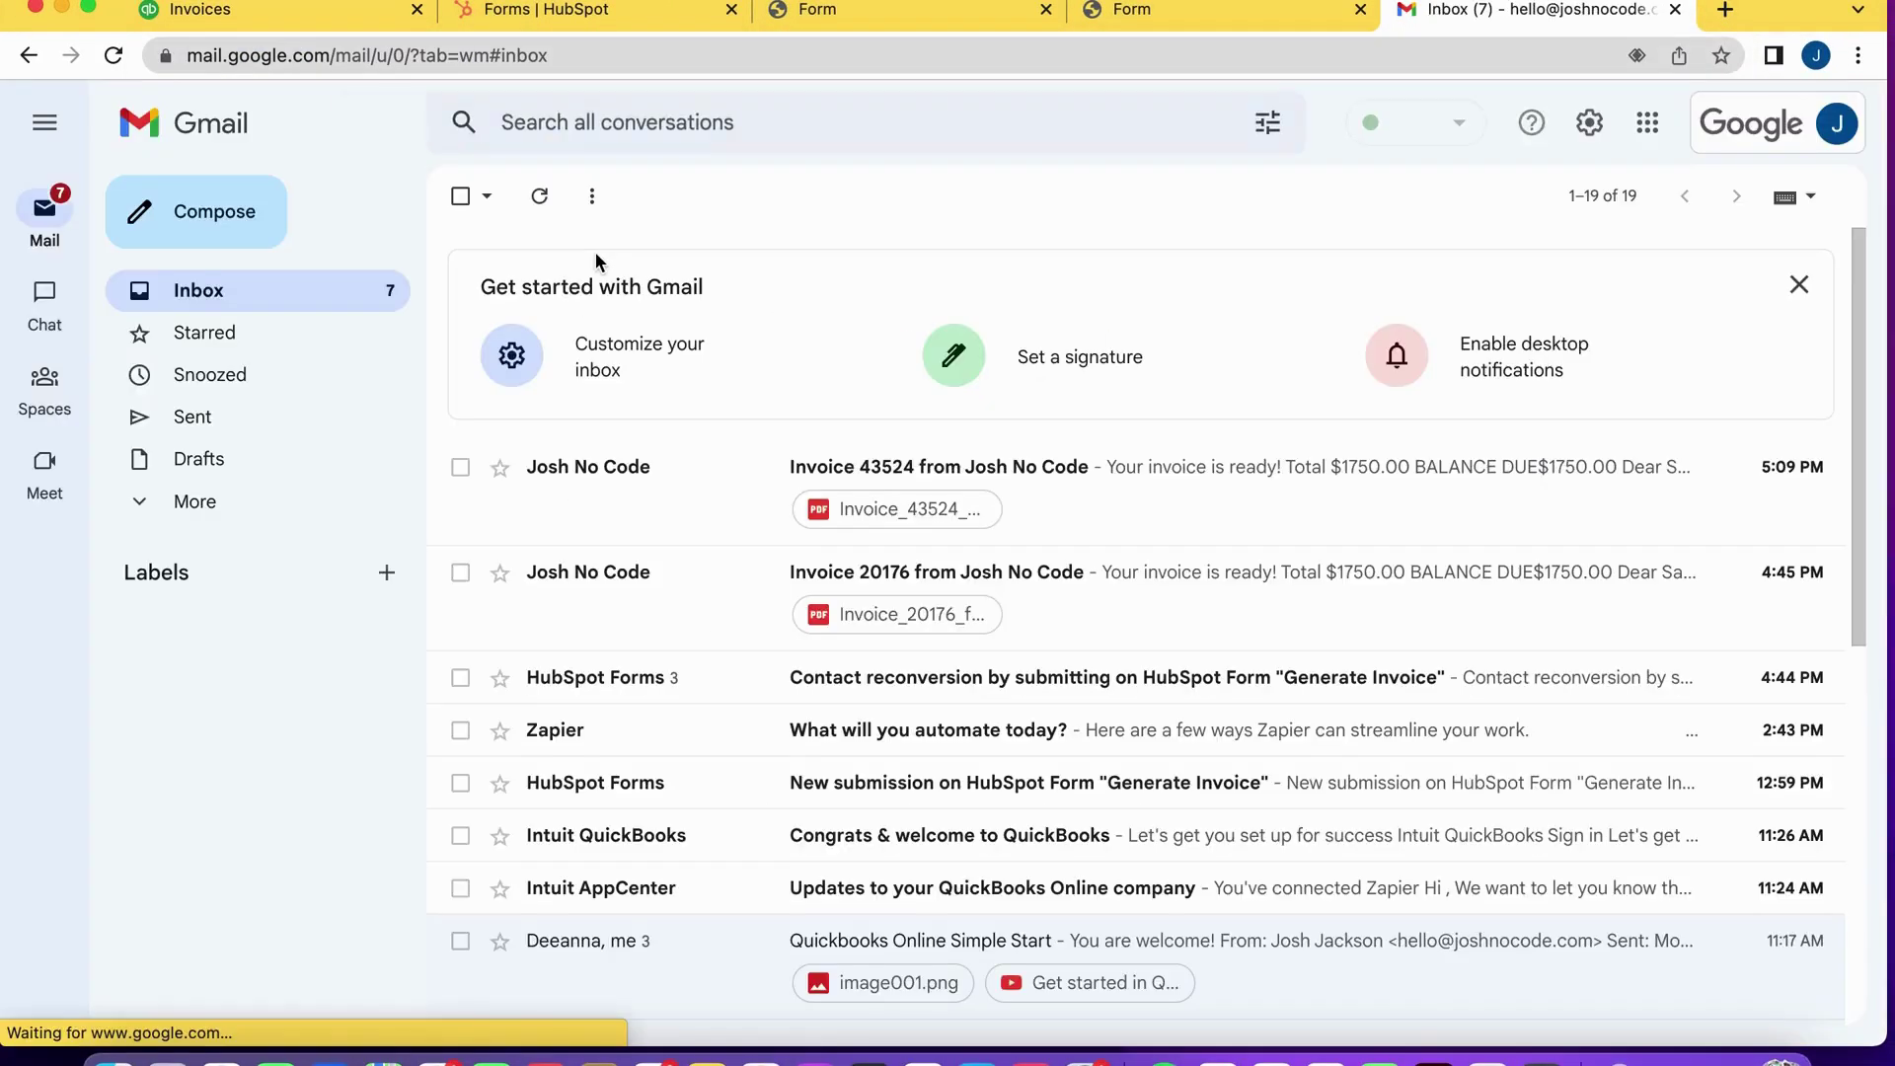
{"action": "left_click_drag", "start_coordinate": [653, 518], "coordinate": [655, 494]}
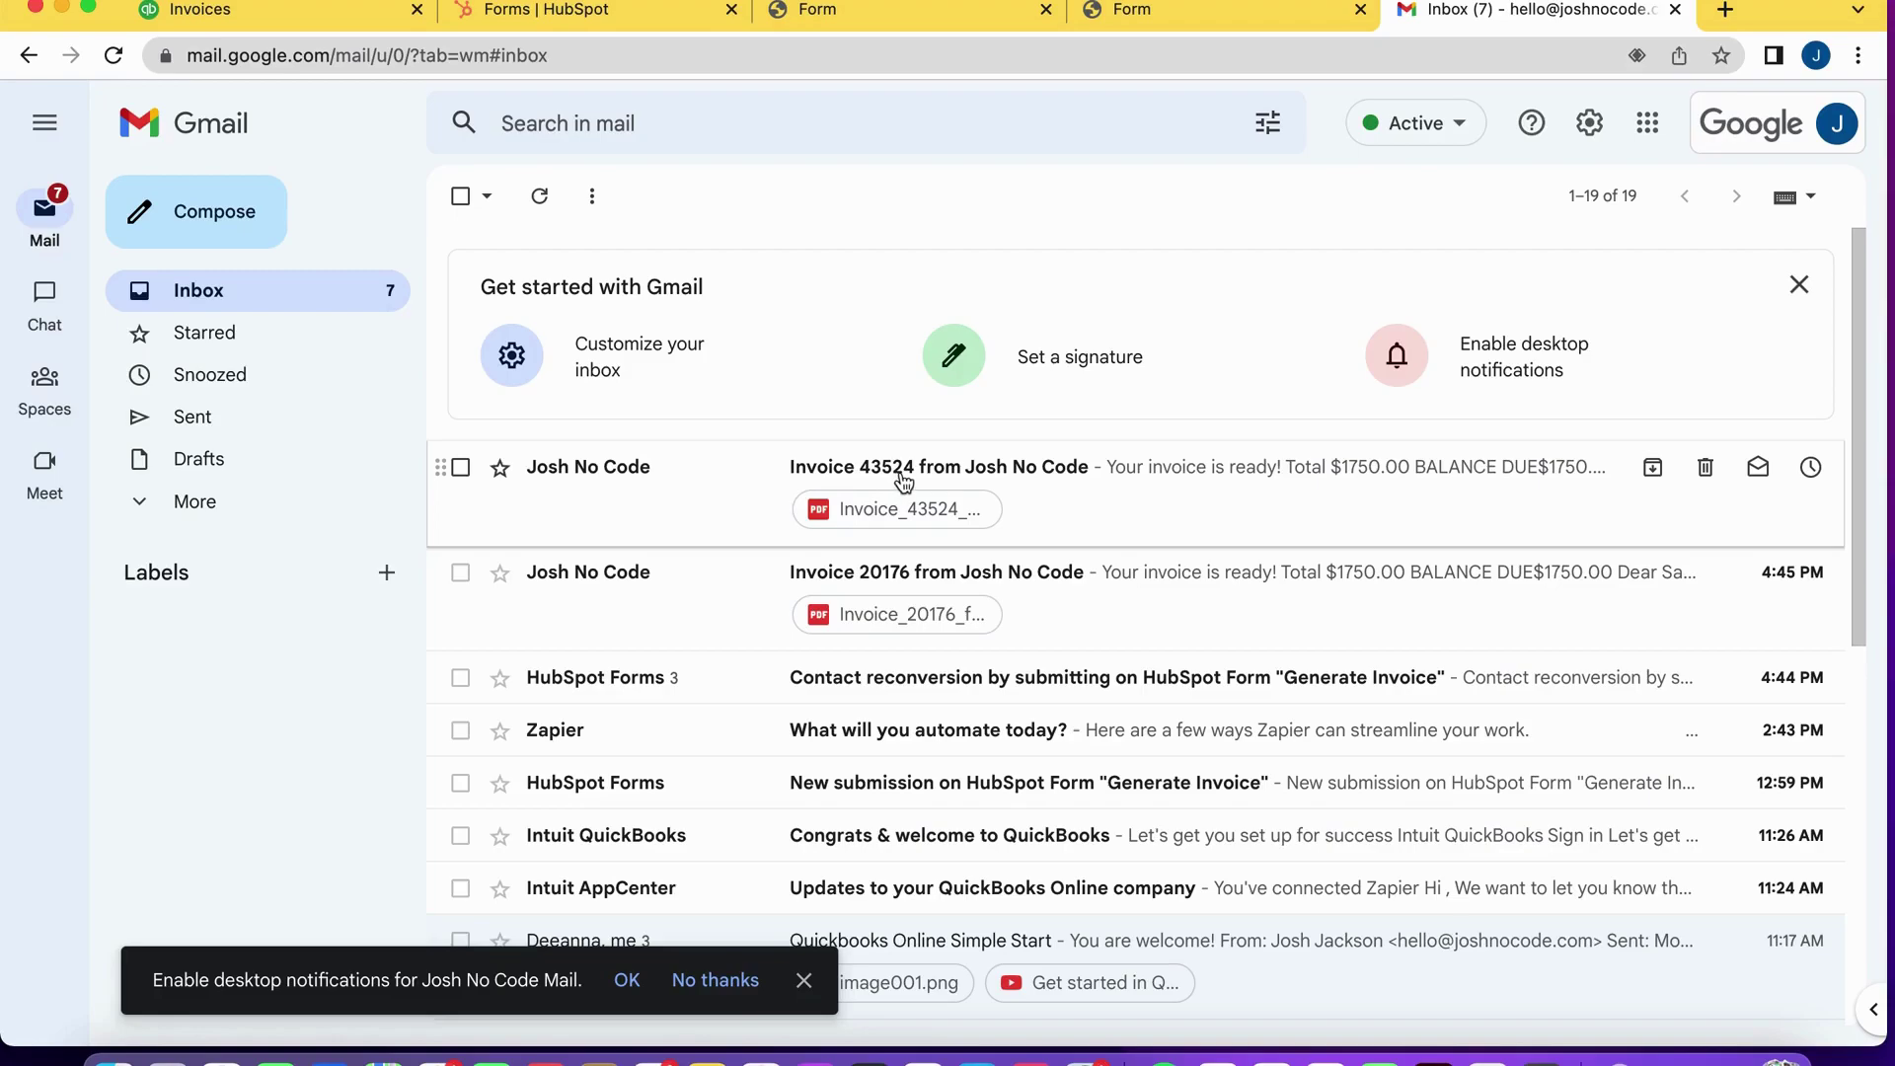
{"action": "left_click", "coordinate": [625, 503]}
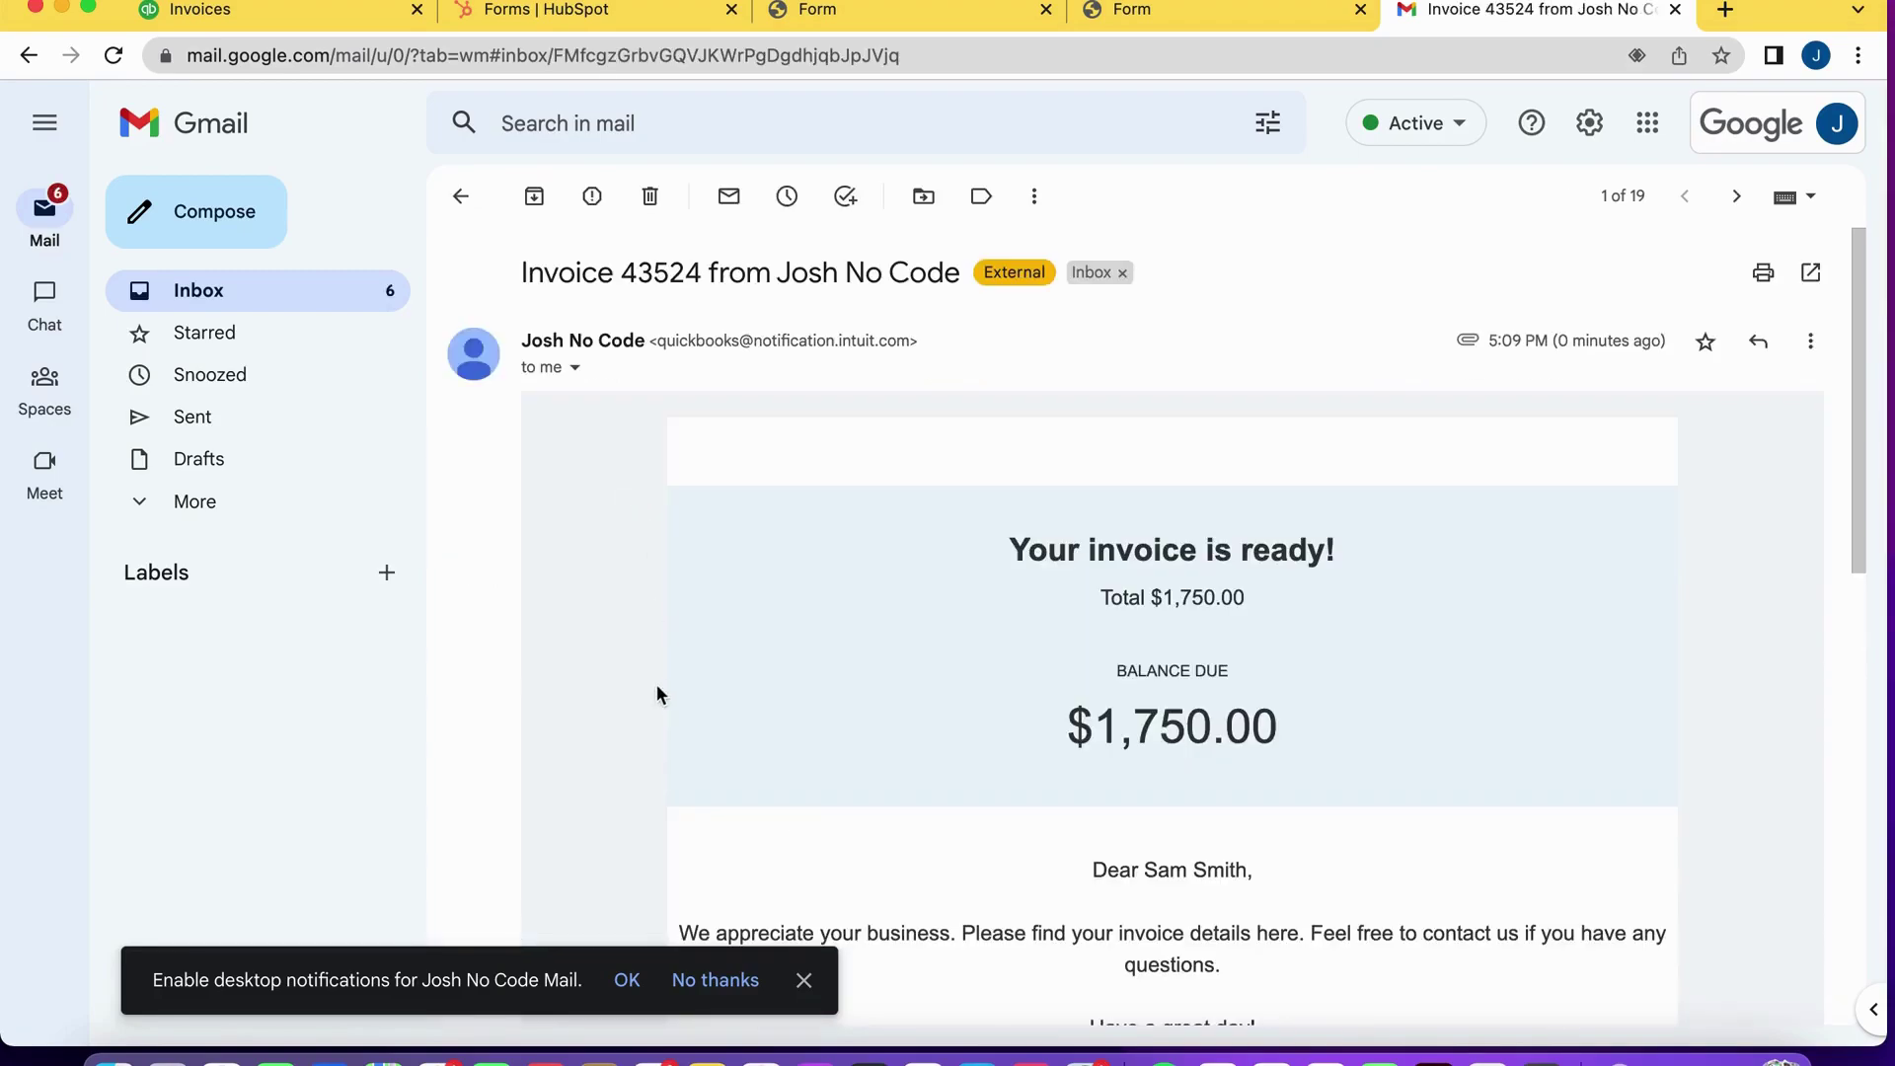
Read through the $1,750.00 invoice email and open its invoice details.
{"action": "scroll", "coordinate": [656, 671], "scroll_direction": "down", "scroll_amount": 2}
{"action": "scroll", "coordinate": [655, 695], "scroll_direction": "down", "scroll_amount": 1}
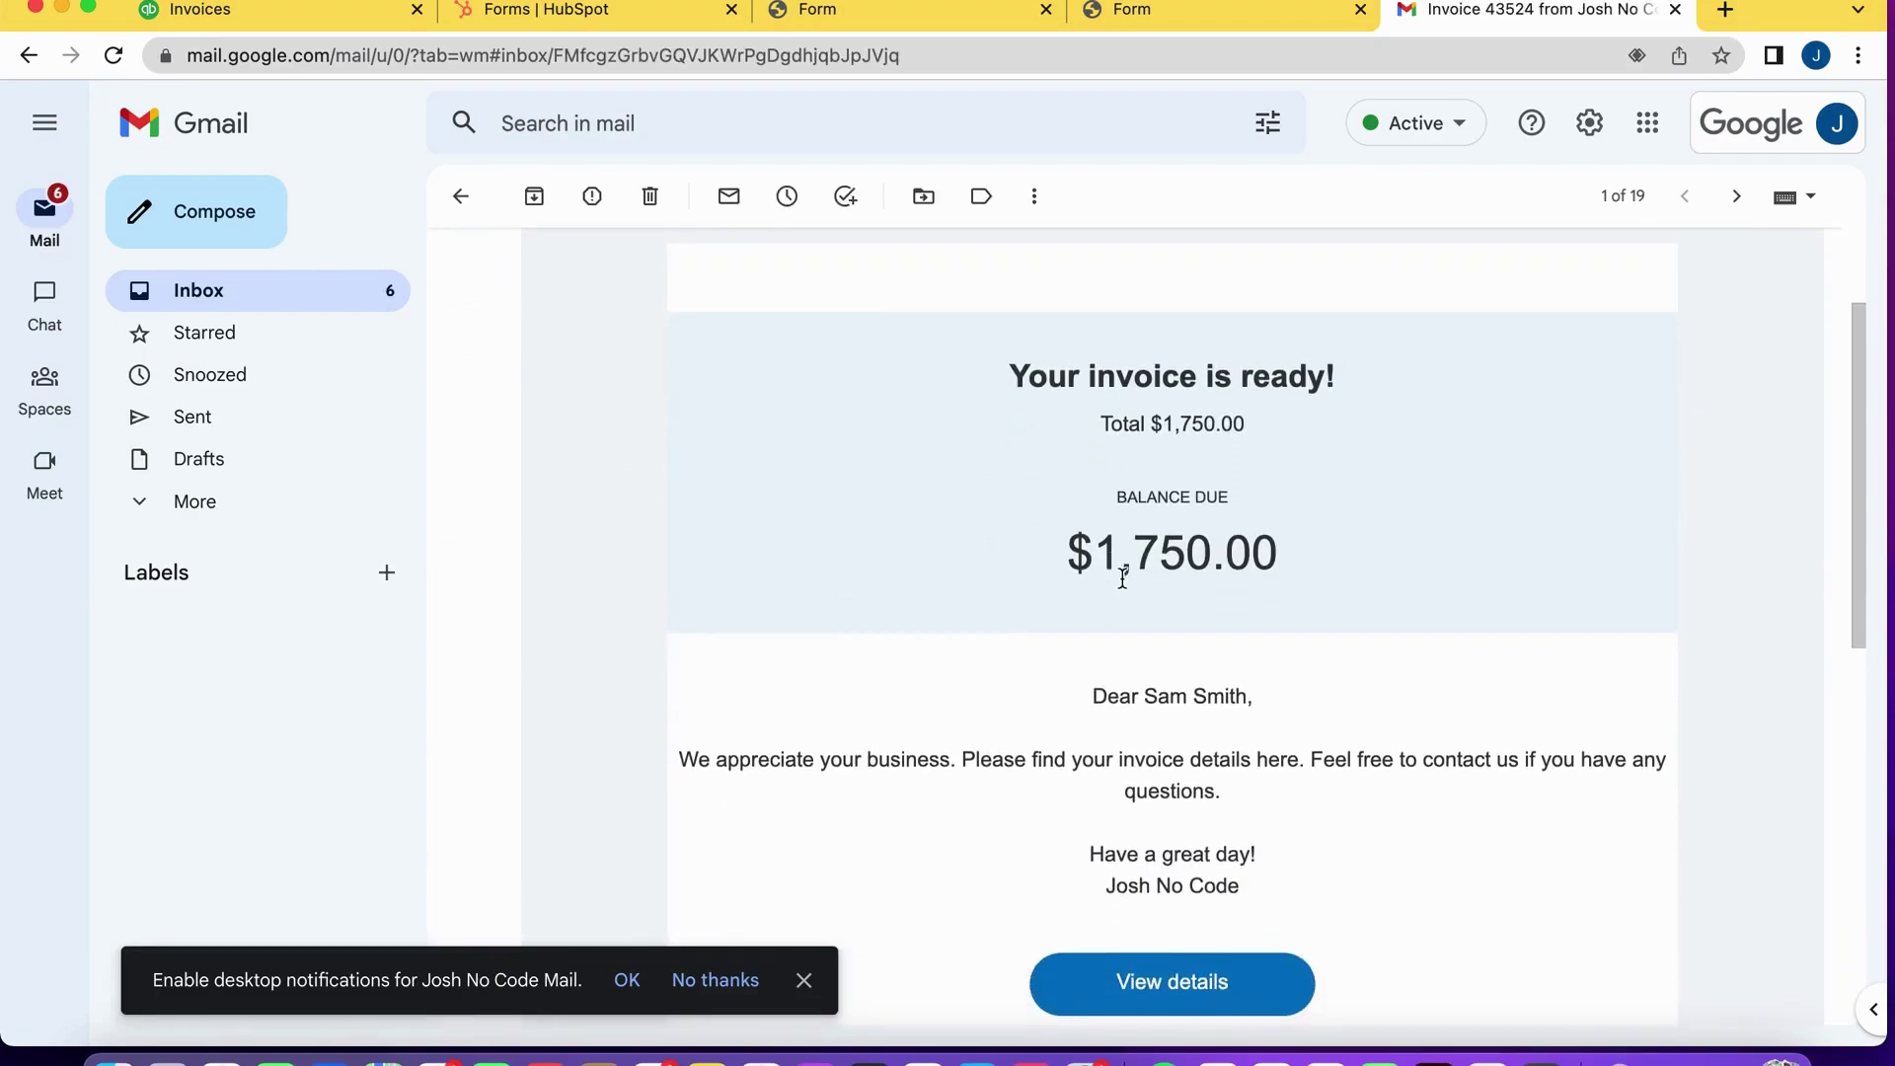
{"action": "scroll", "coordinate": [1184, 612], "scroll_direction": "down", "scroll_amount": 3}
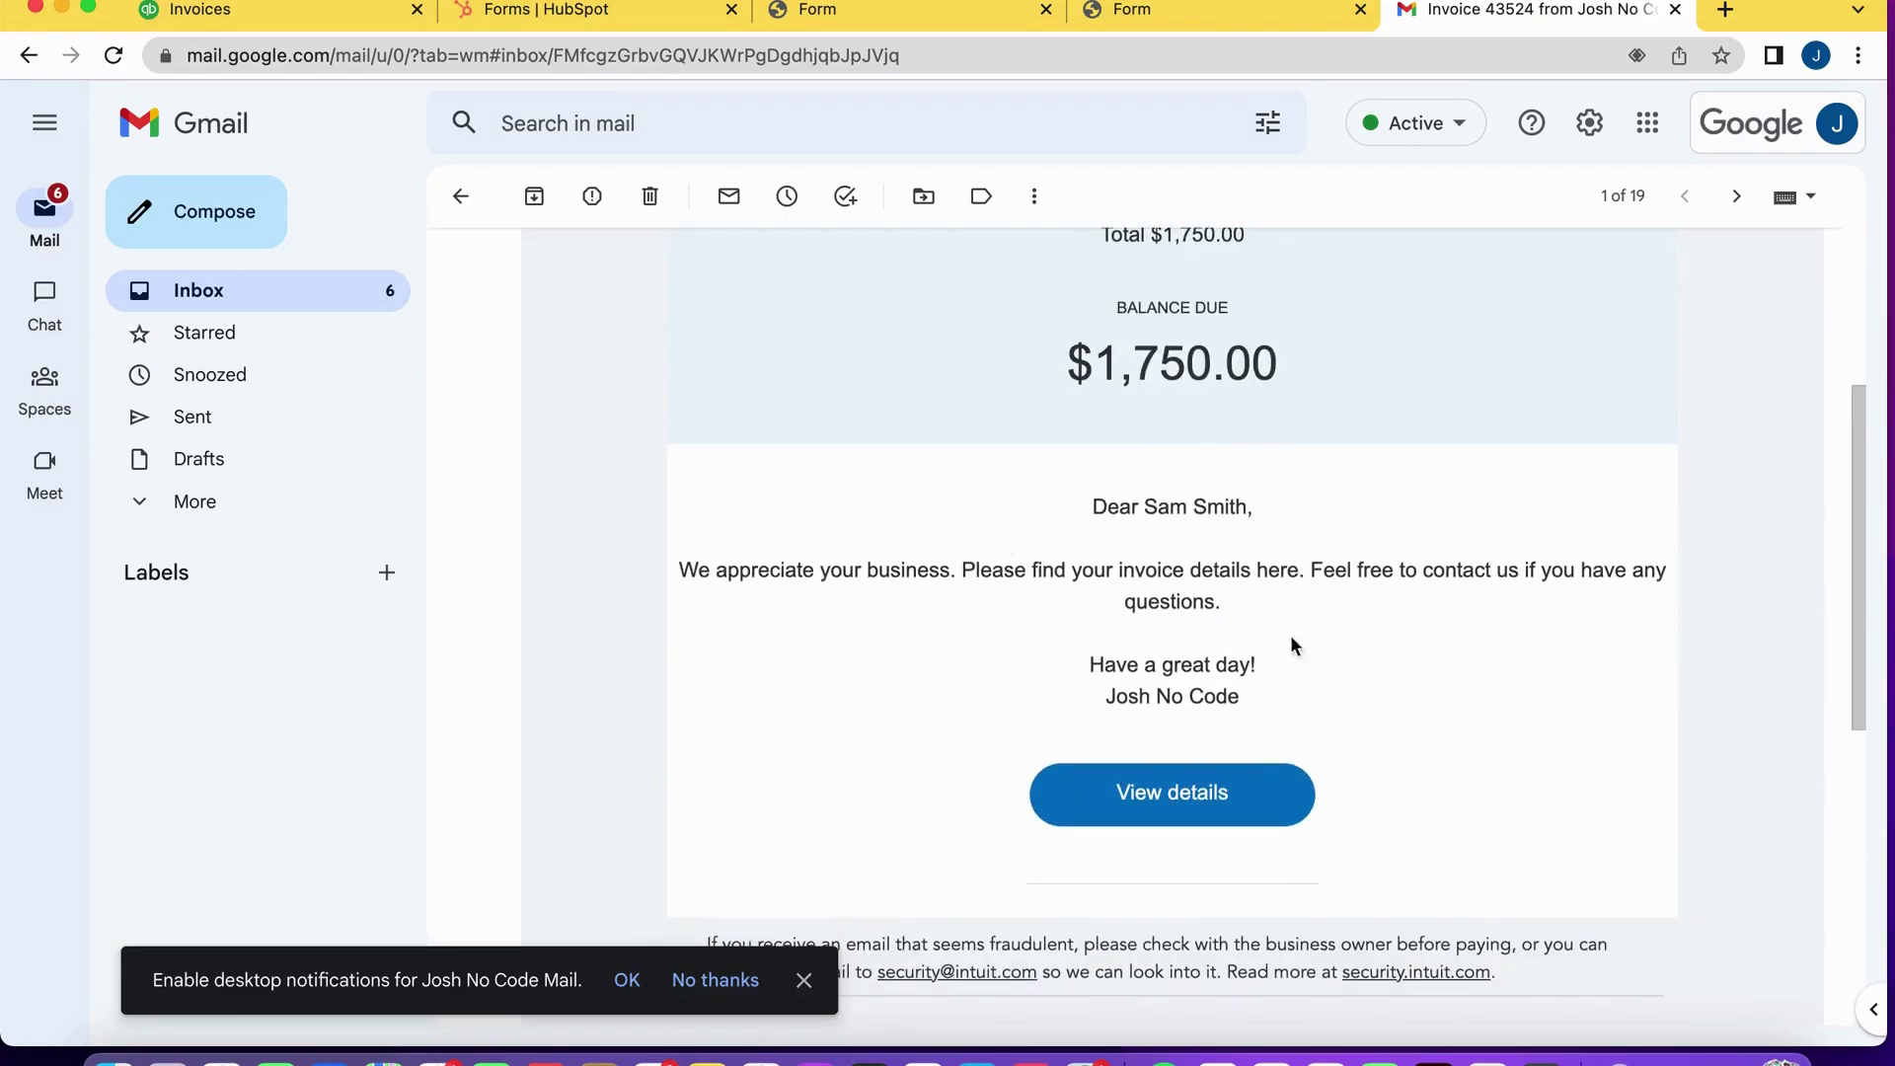
{"action": "scroll", "coordinate": [1293, 637], "scroll_direction": "down", "scroll_amount": 2}
{"action": "scroll", "coordinate": [1184, 681], "scroll_direction": "down", "scroll_amount": 1}
{"action": "scroll", "coordinate": [1125, 628], "scroll_direction": "up", "scroll_amount": 5}
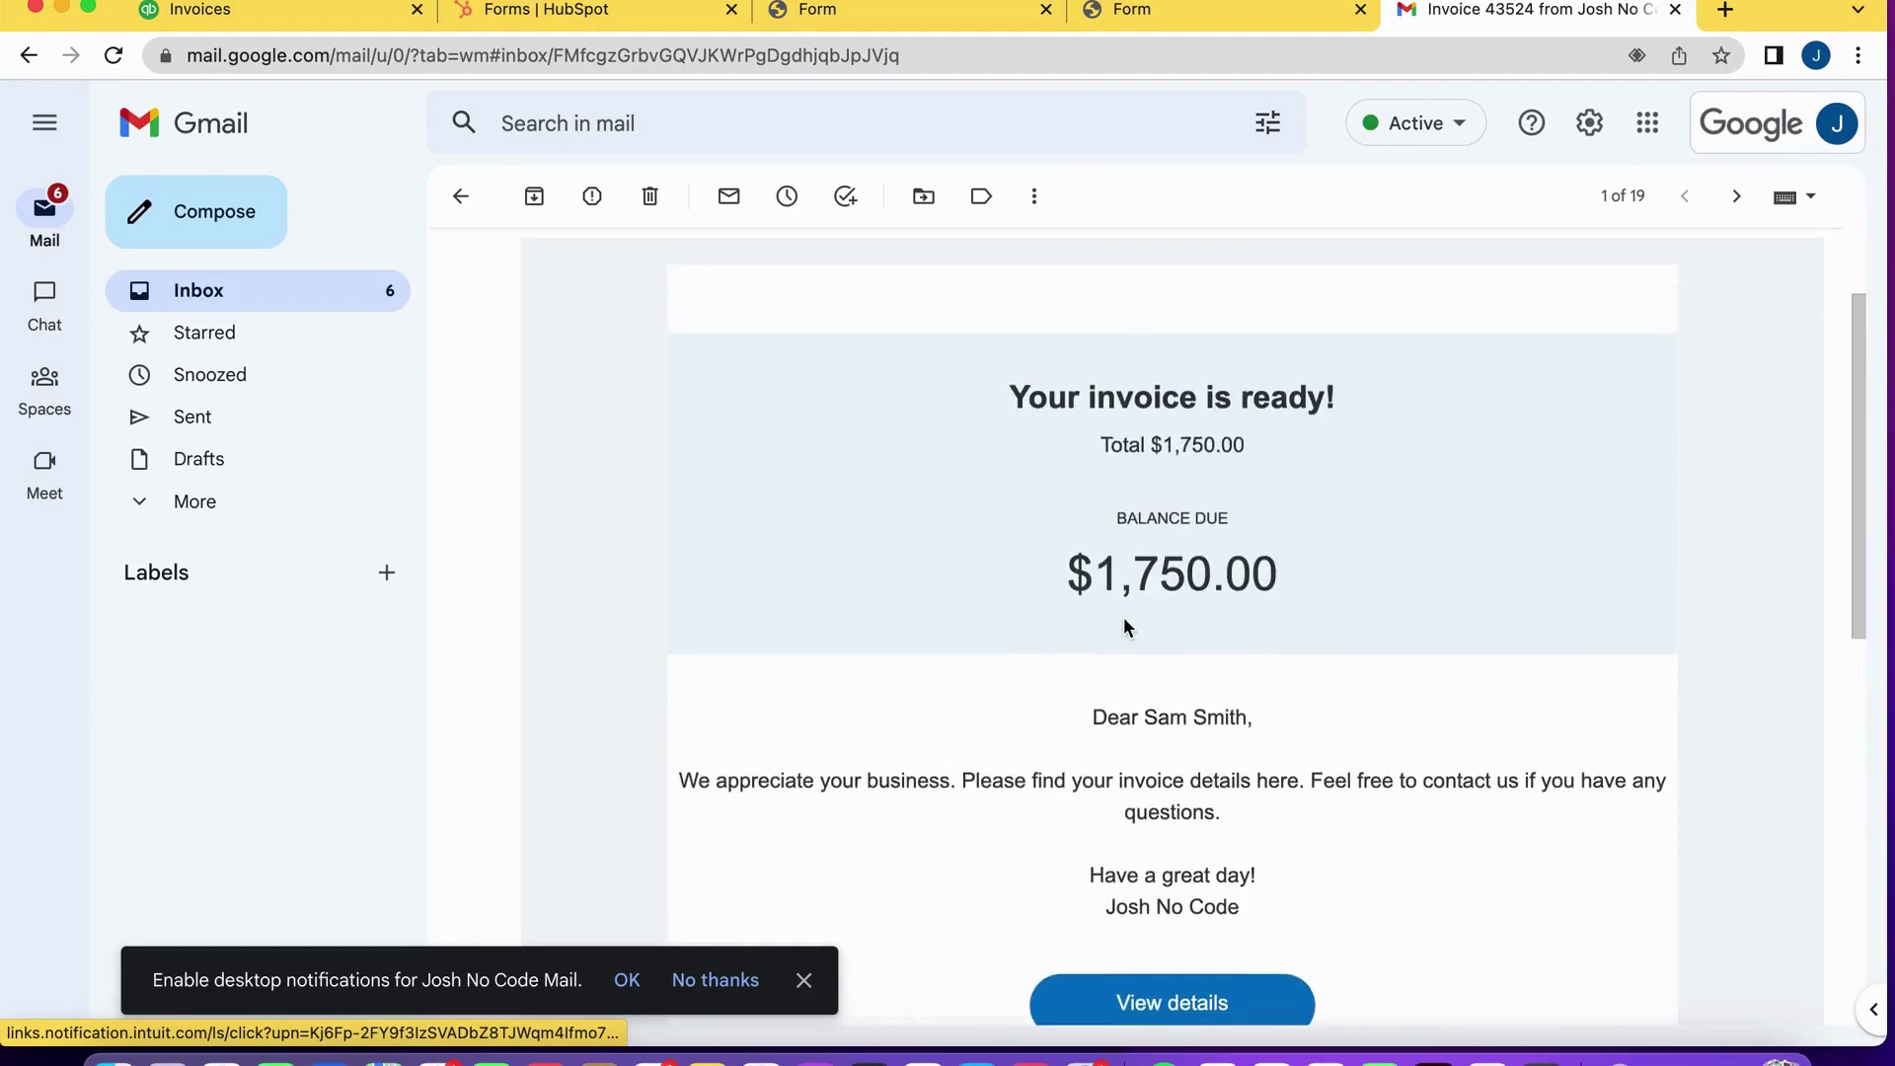
{"action": "scroll", "coordinate": [1125, 629], "scroll_direction": "up", "scroll_amount": 2}
{"action": "scroll", "coordinate": [1125, 628], "scroll_direction": "down", "scroll_amount": 3}
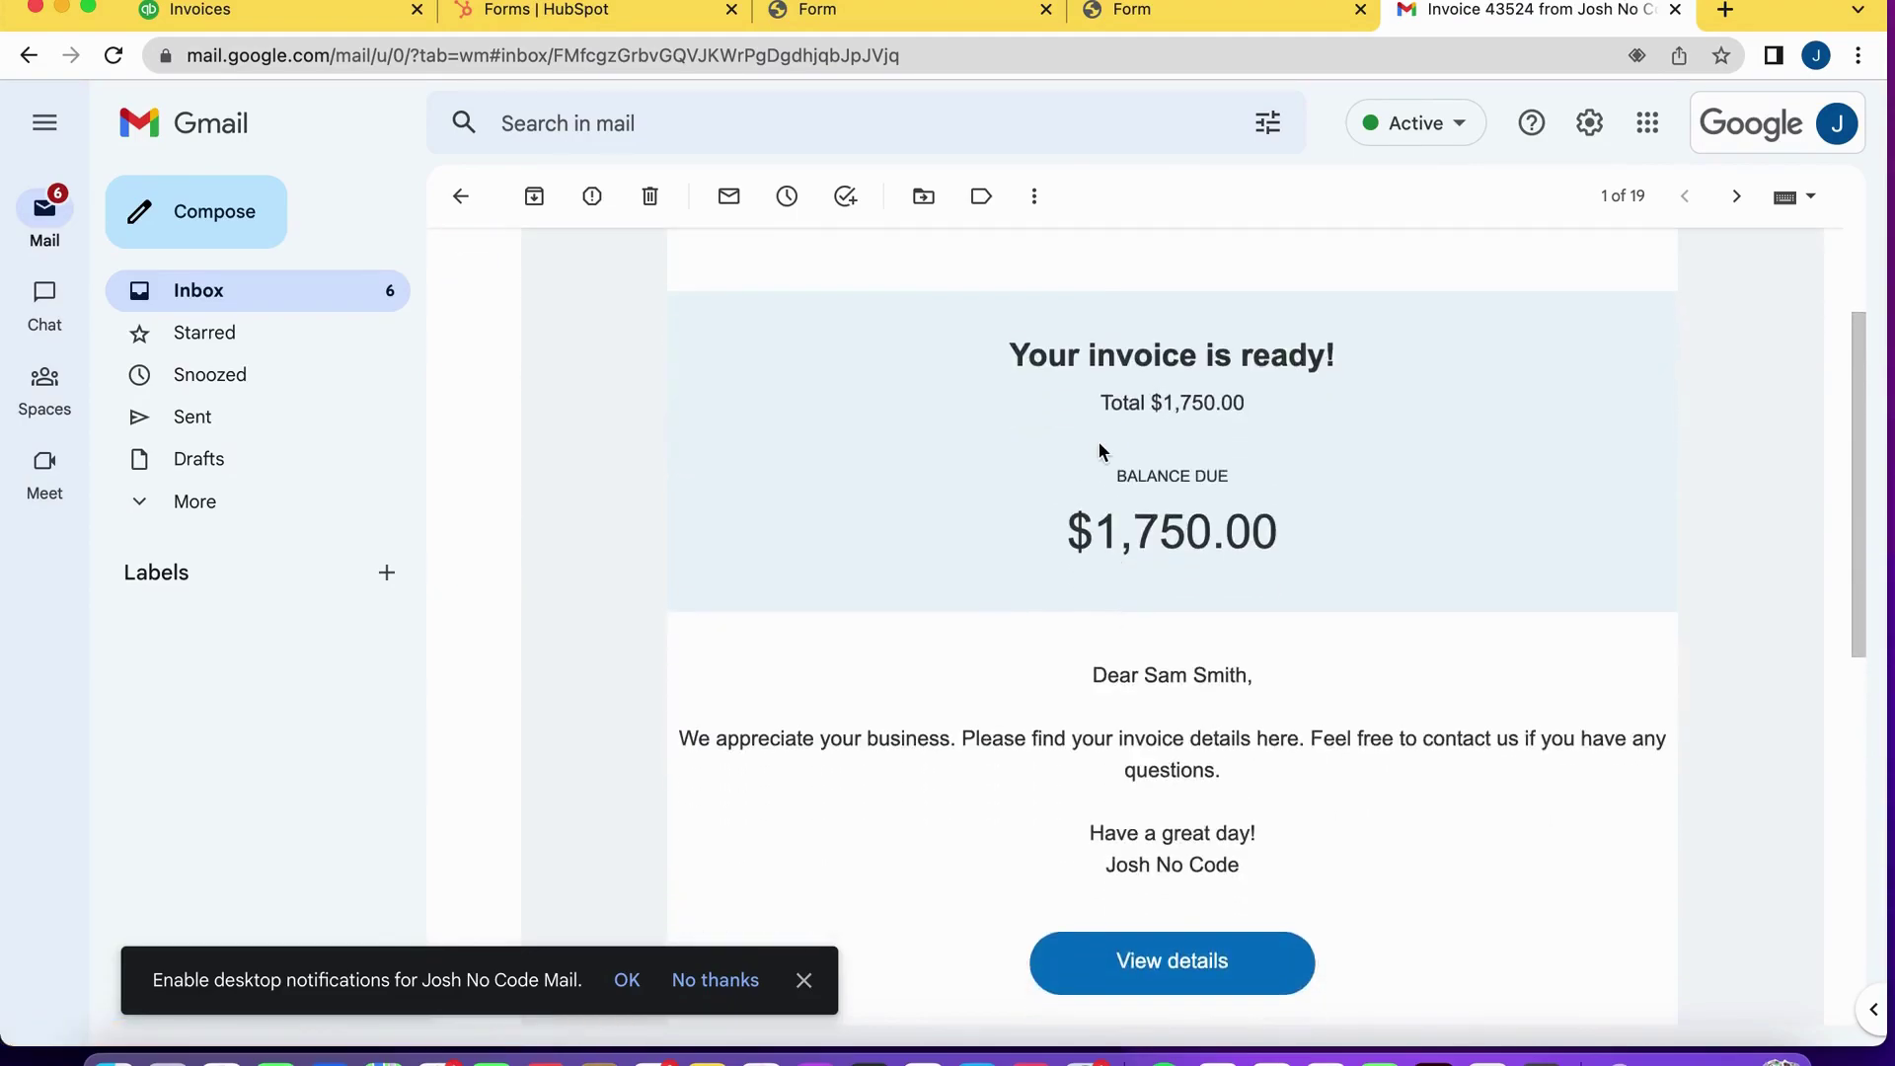
{"action": "left_click", "coordinate": [1127, 982]}
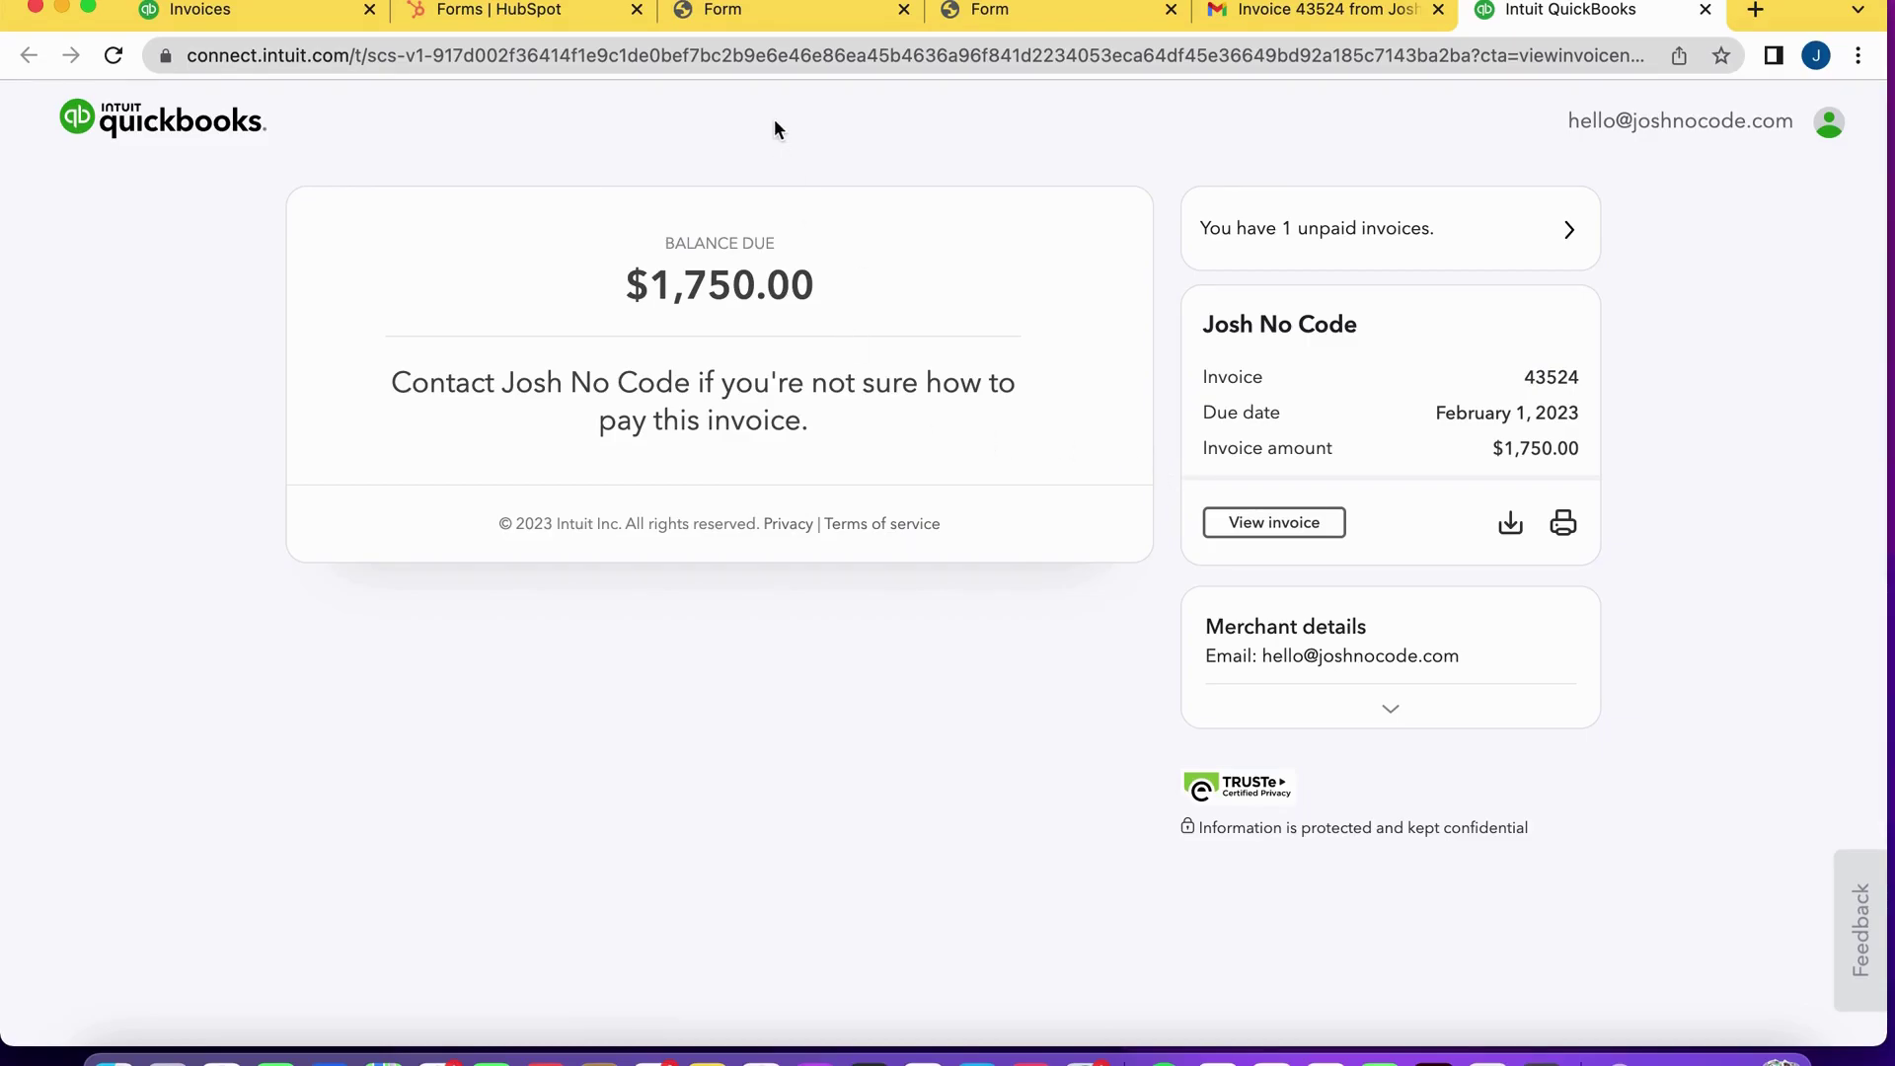
After checking invoice 43524's $1,750.00 balance due, return to the Zapier editor.
{"action": "key", "text": "ctrl+Left"}
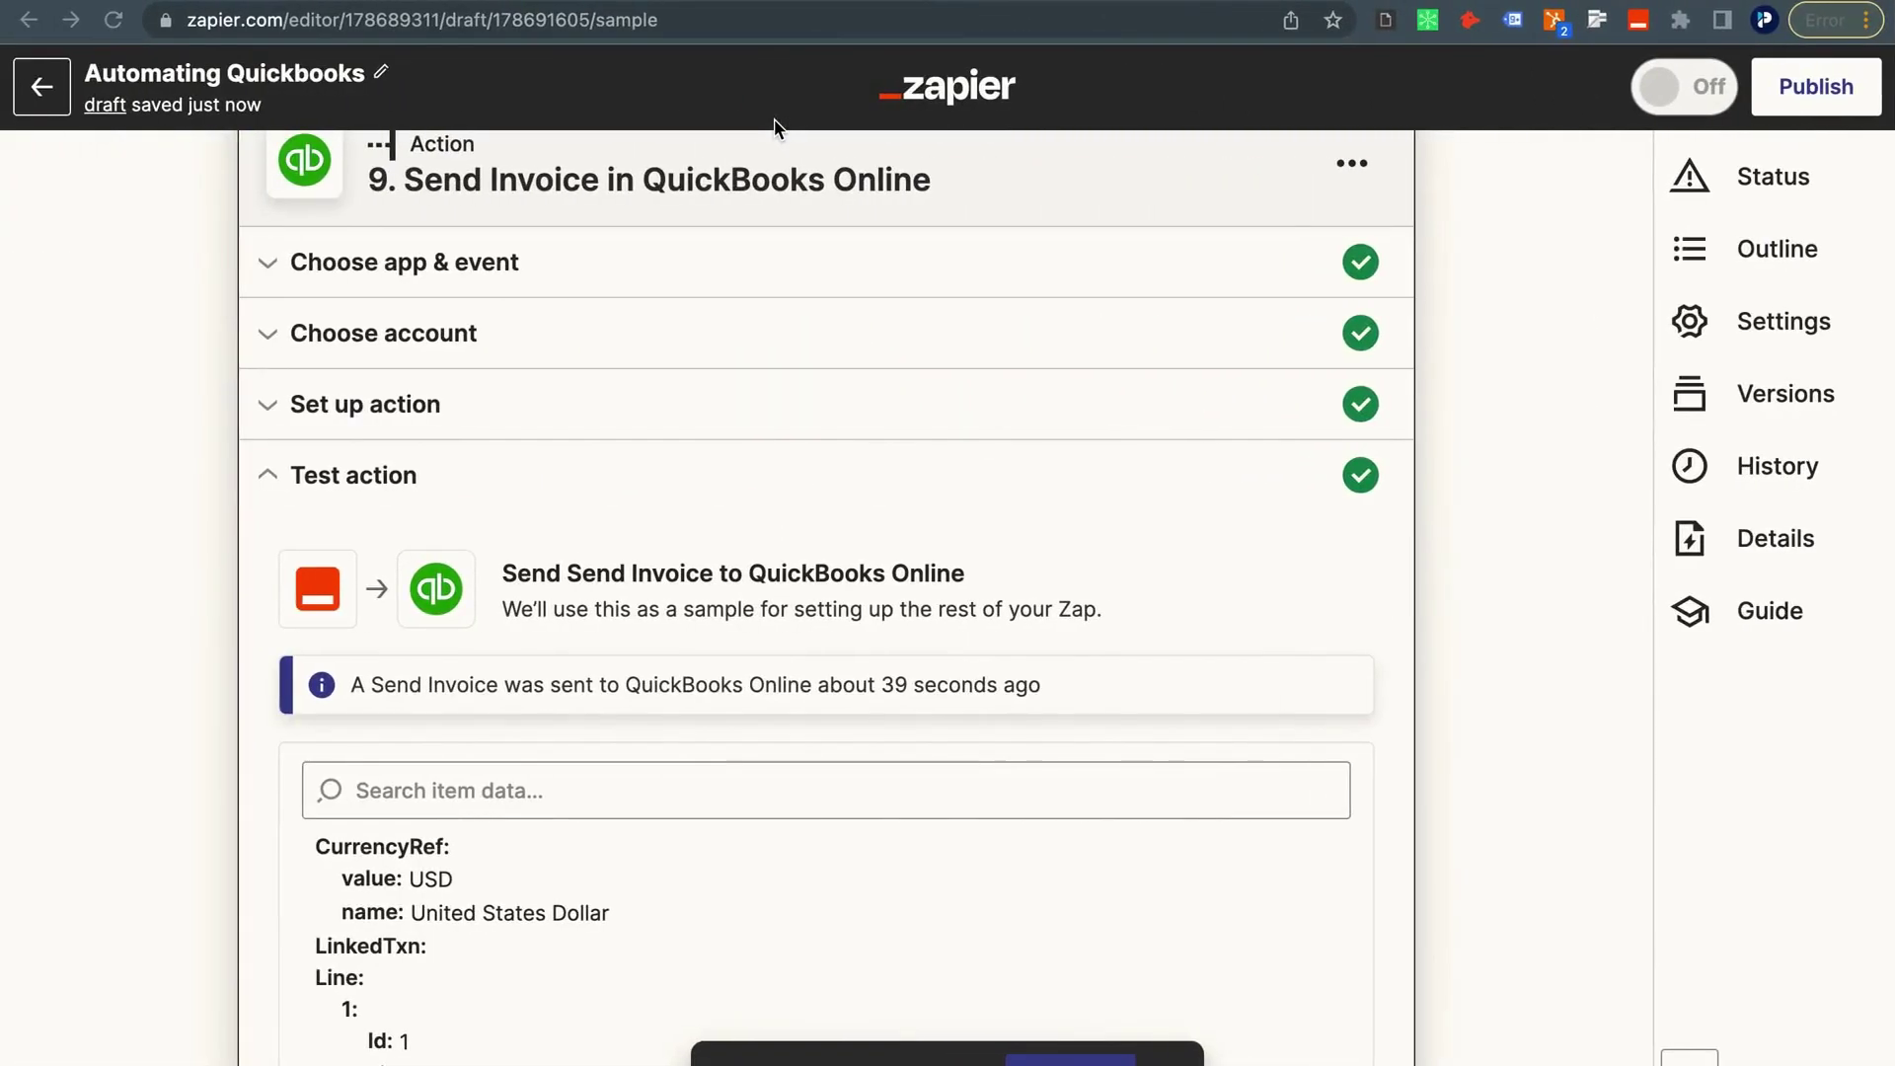
Publish the zap, turn it on, and dismiss the share-as-template prompt.
{"action": "left_click", "coordinate": [1816, 87]}
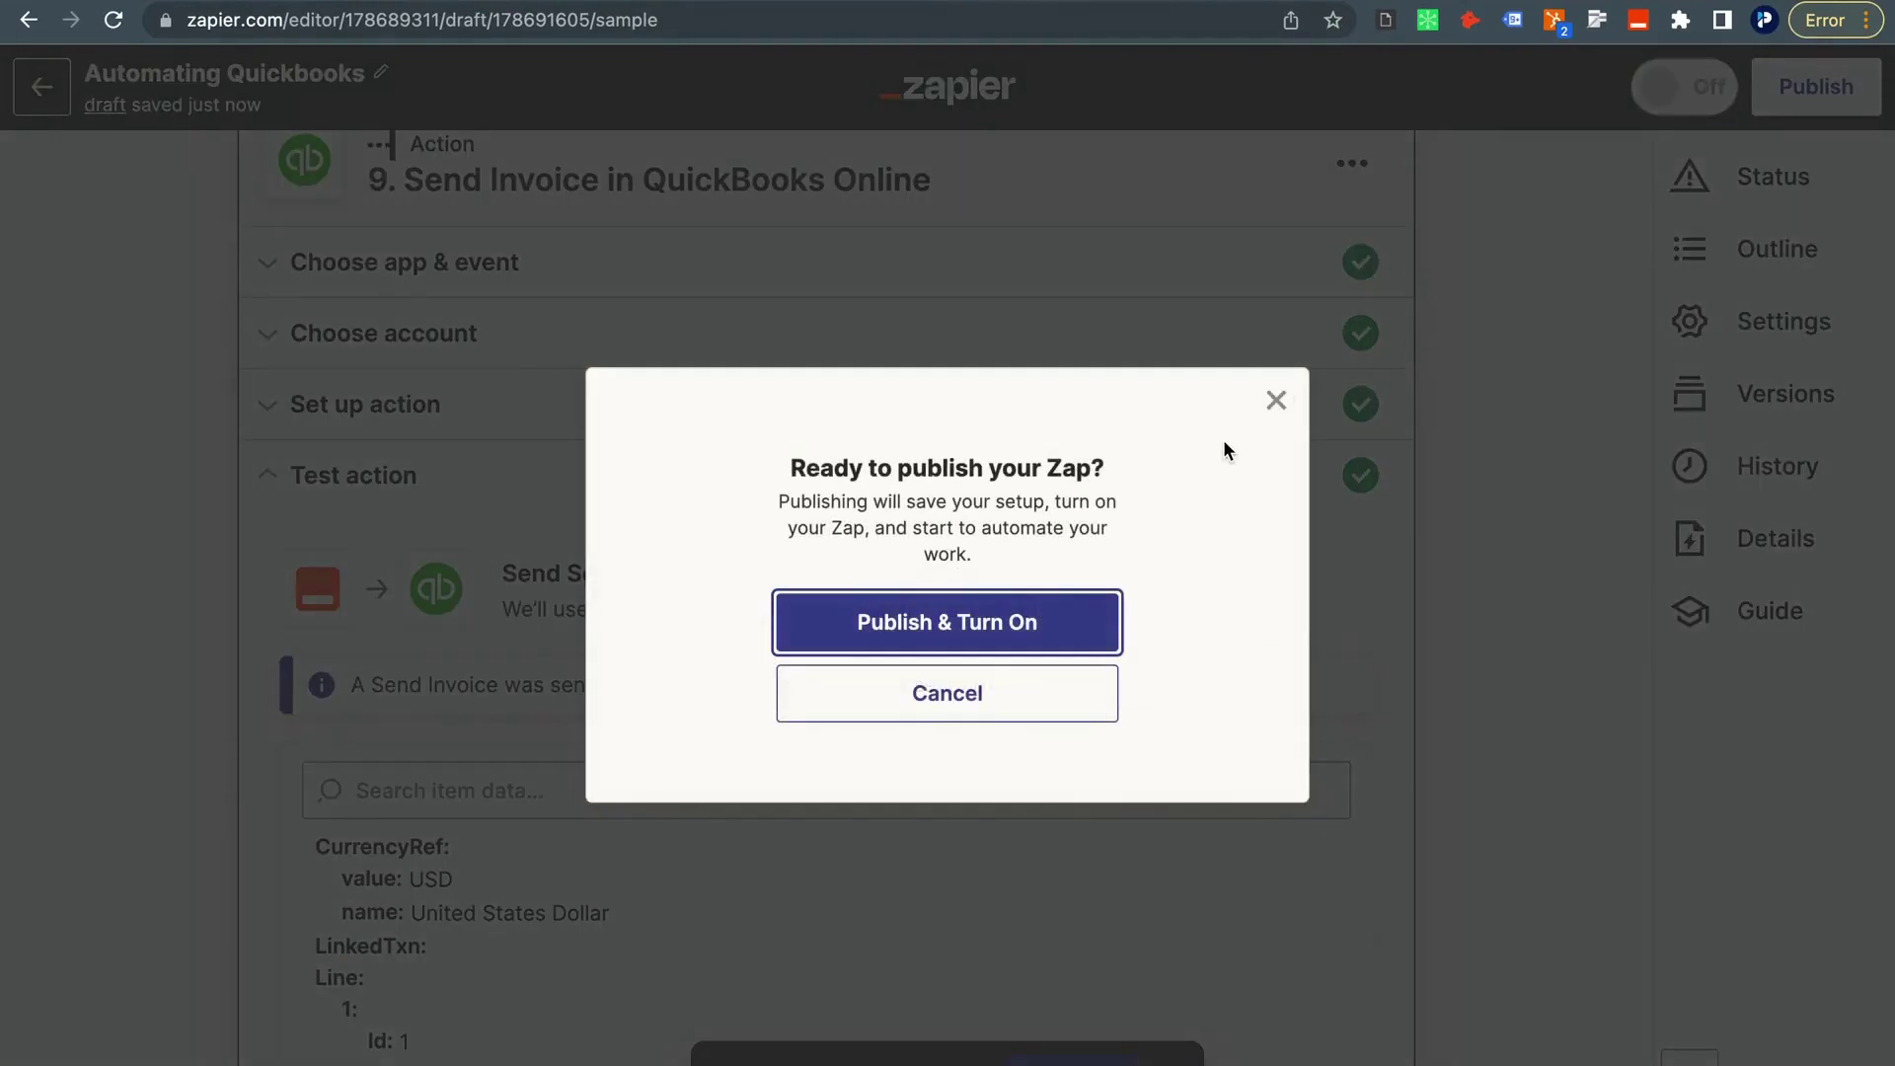
{"action": "left_click", "coordinate": [1041, 604]}
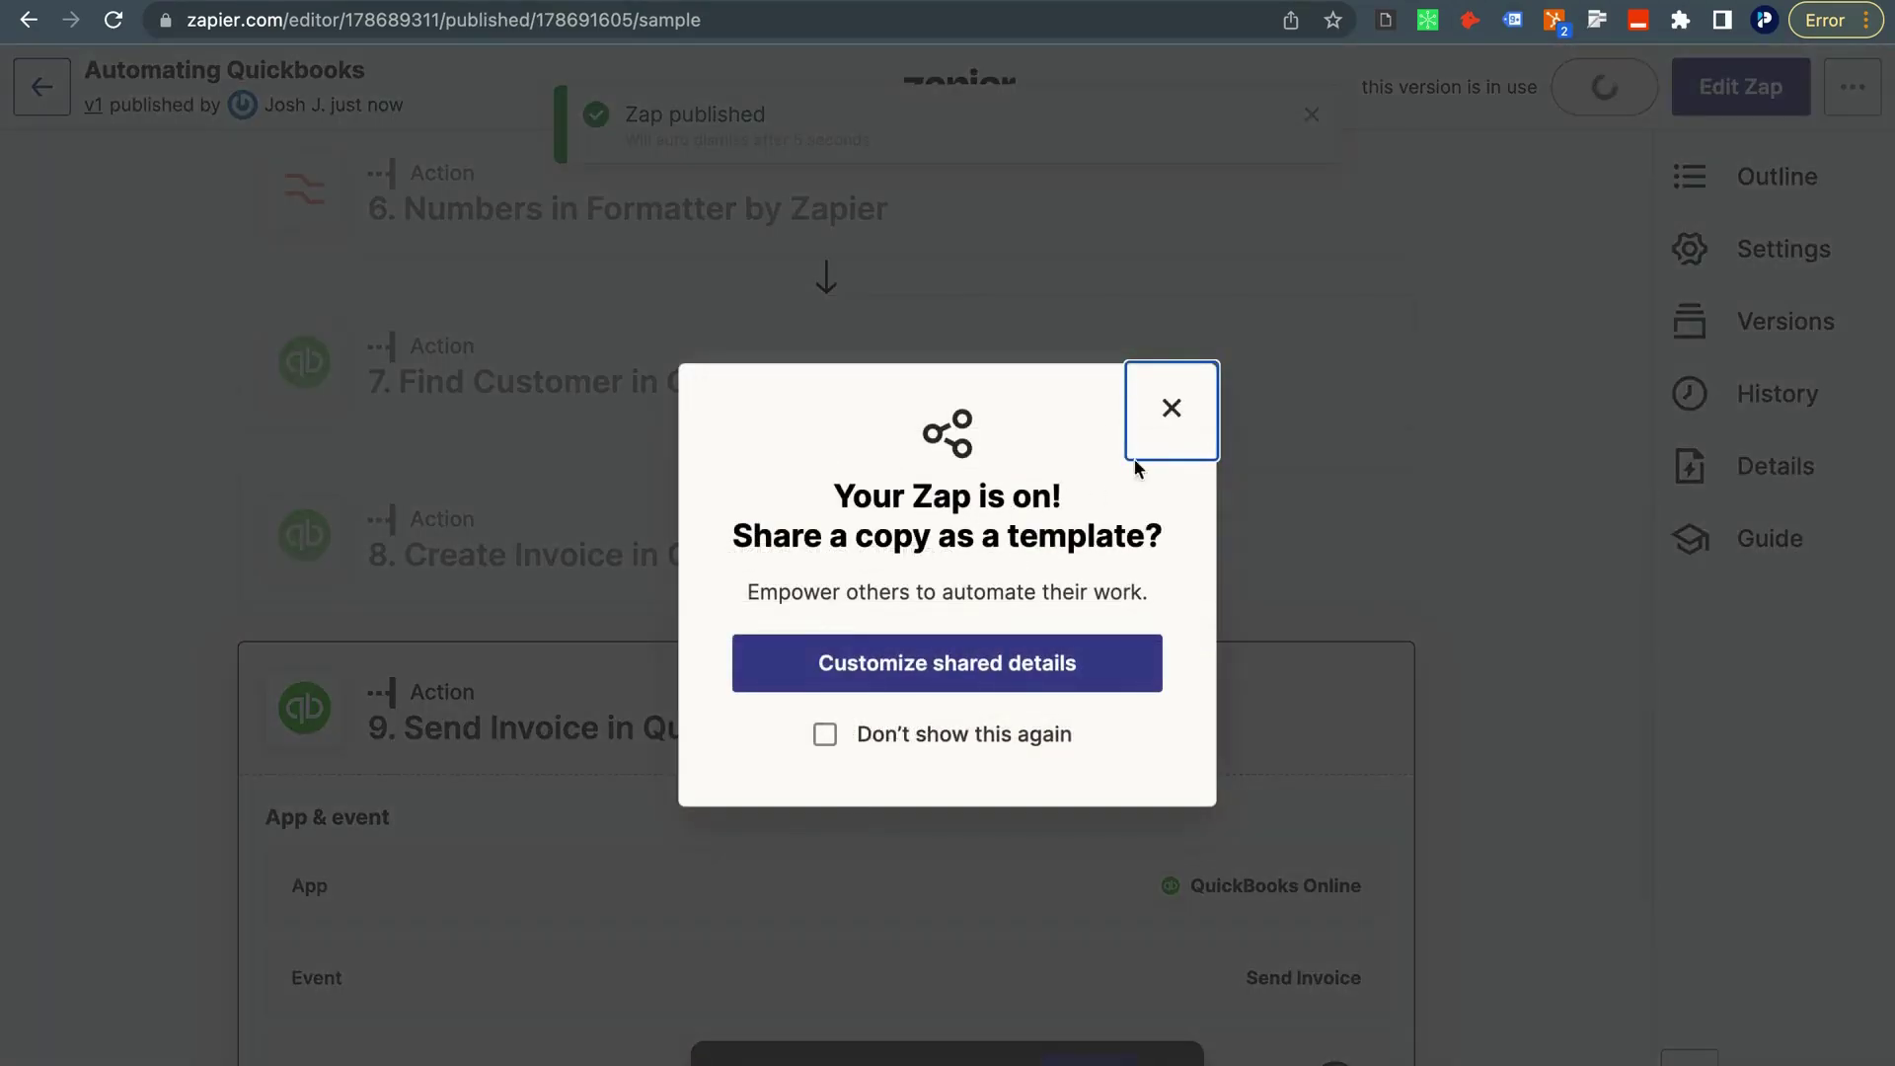
{"action": "left_click", "coordinate": [1170, 402]}
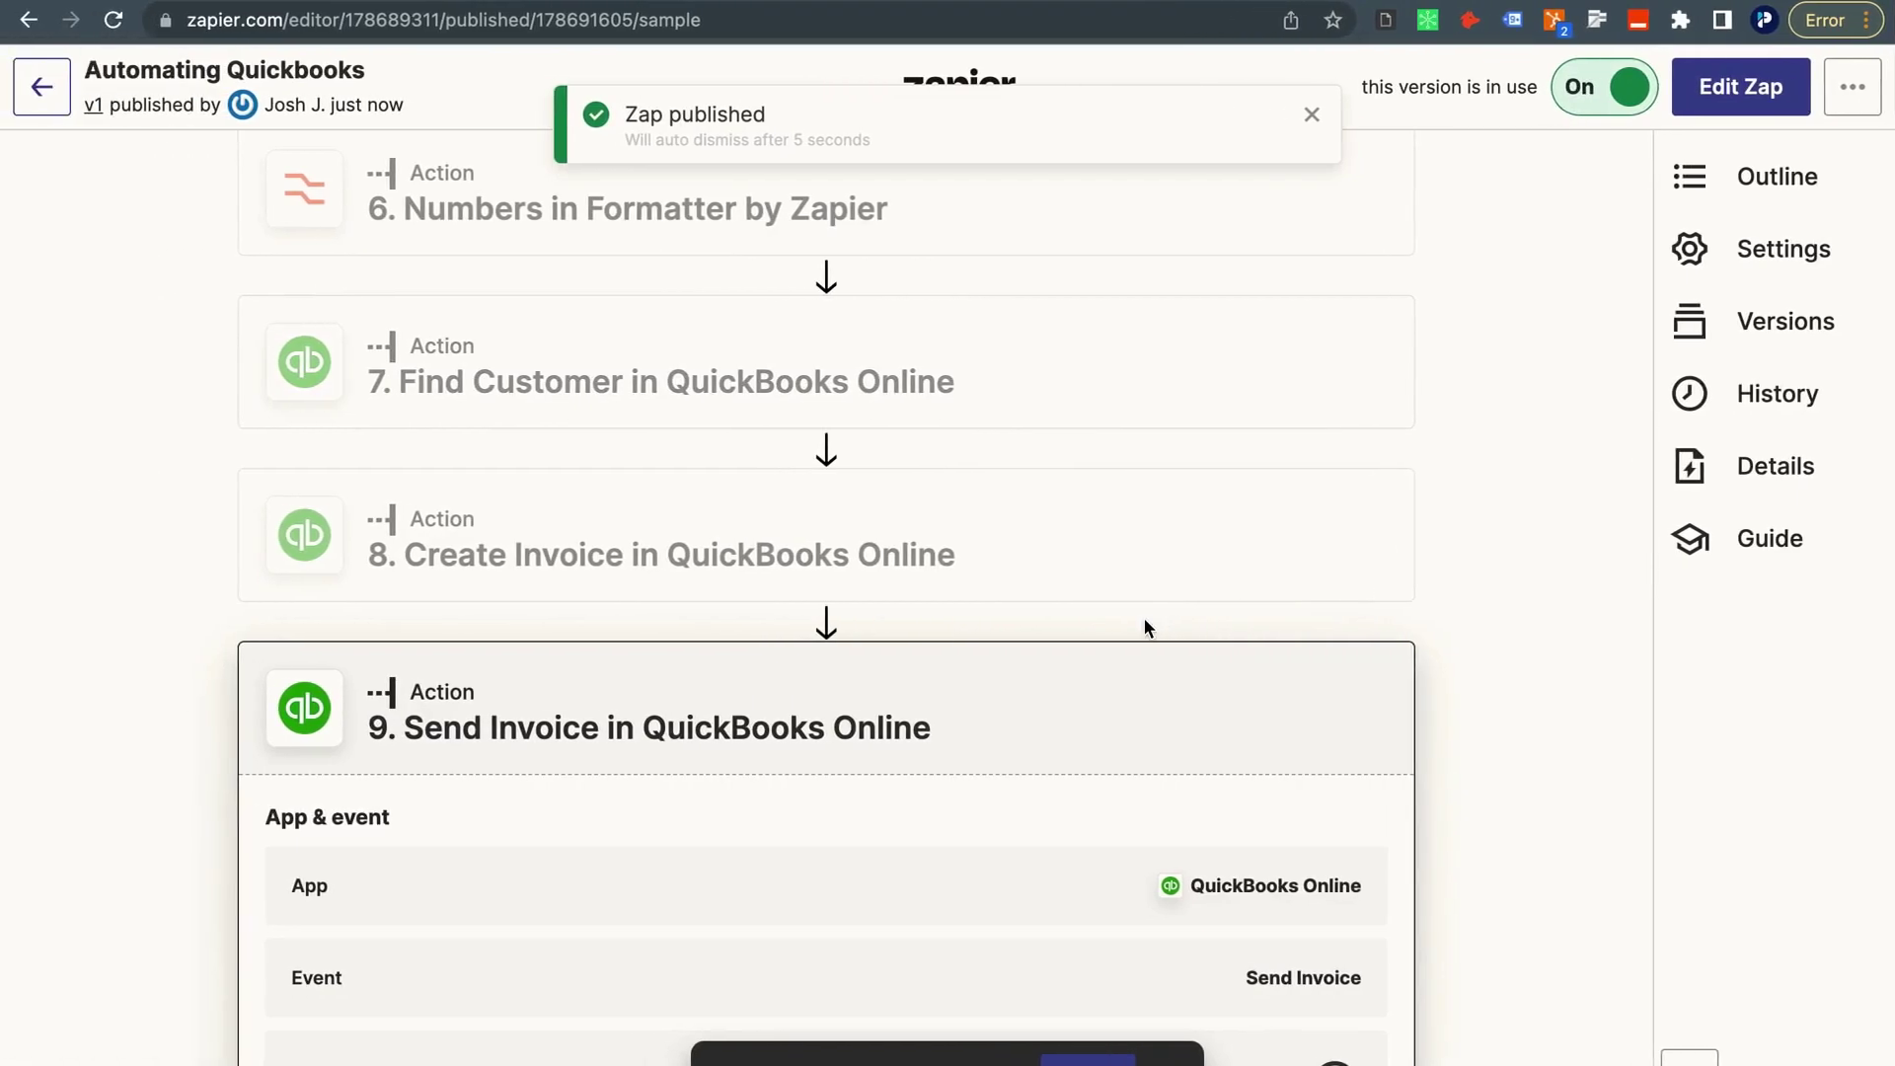
Copy the HubSpot form's URL and load it in a new incognito window.
{"action": "key", "text": "ctrl+Right"}
{"action": "left_click", "coordinate": [1018, 12]}
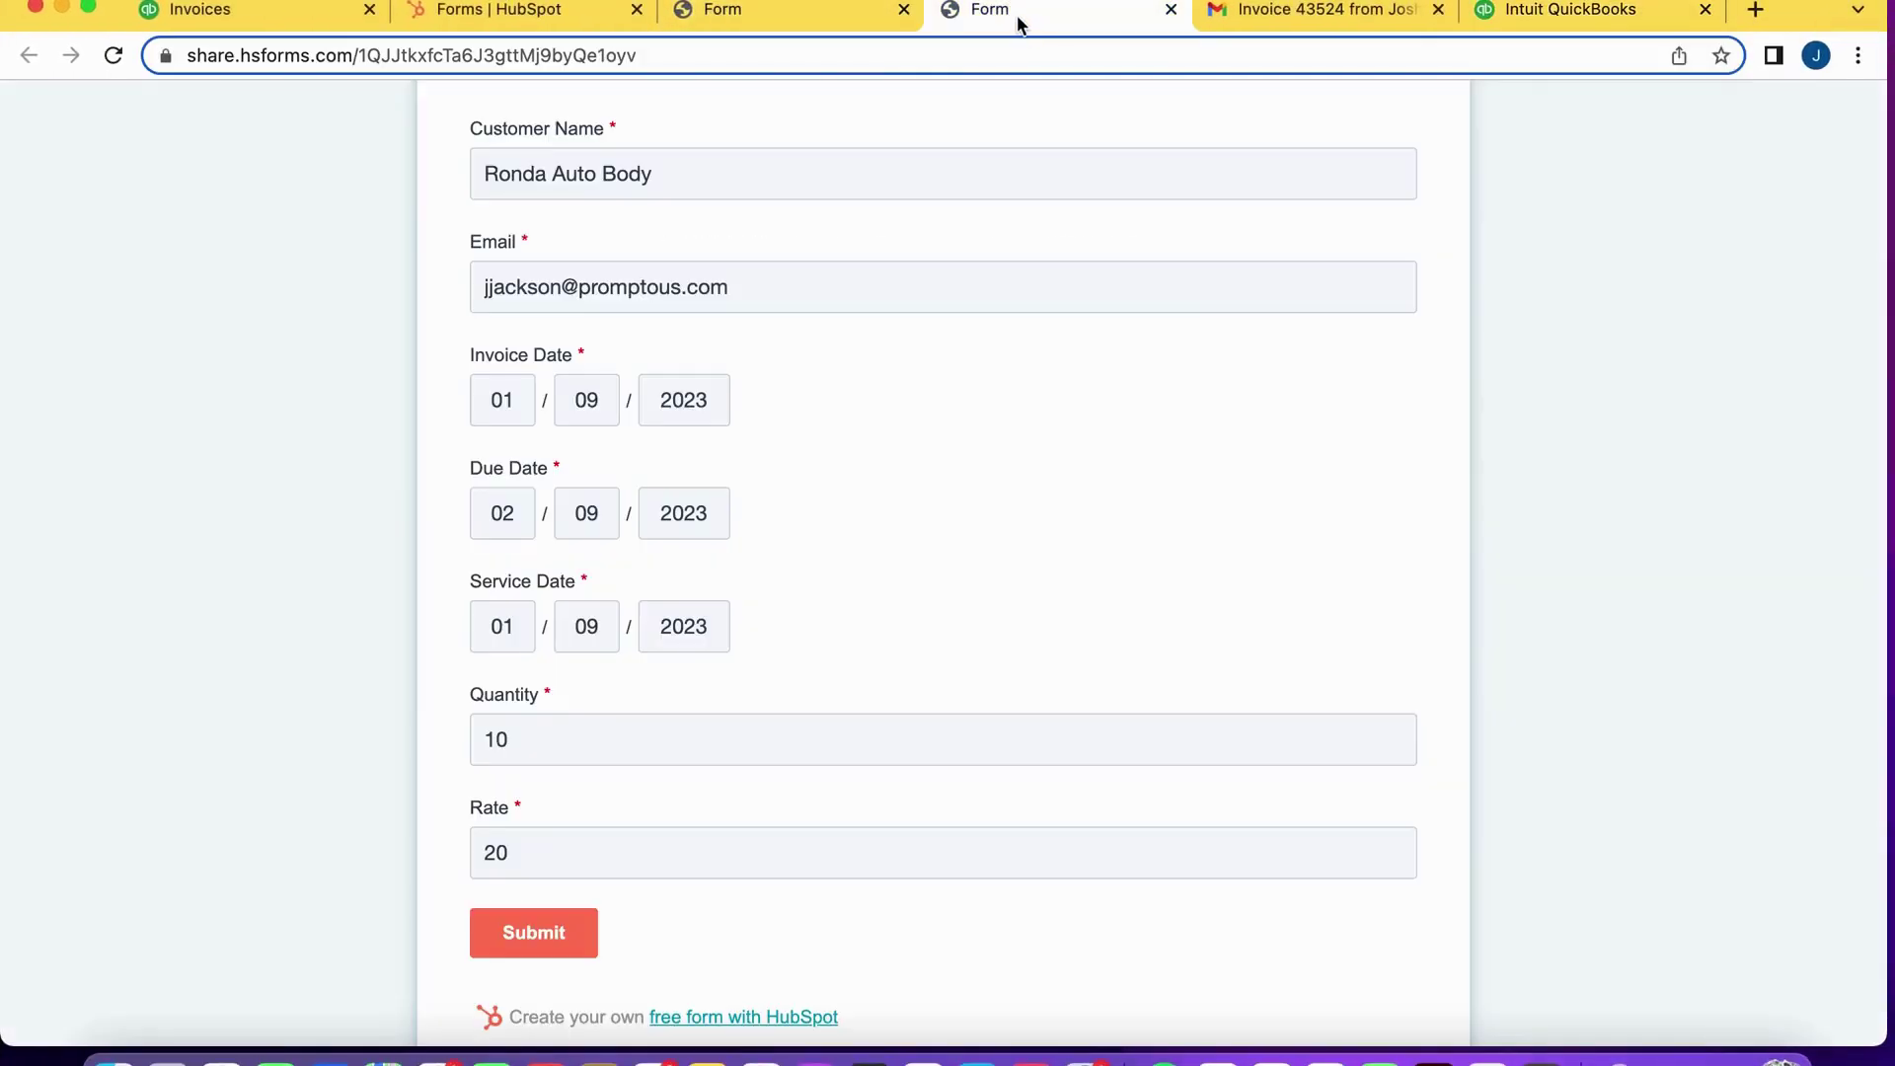
{"action": "left_click", "coordinate": [815, 41]}
{"action": "key", "text": "super+c"}
{"action": "left_click", "coordinate": [170, 0]}
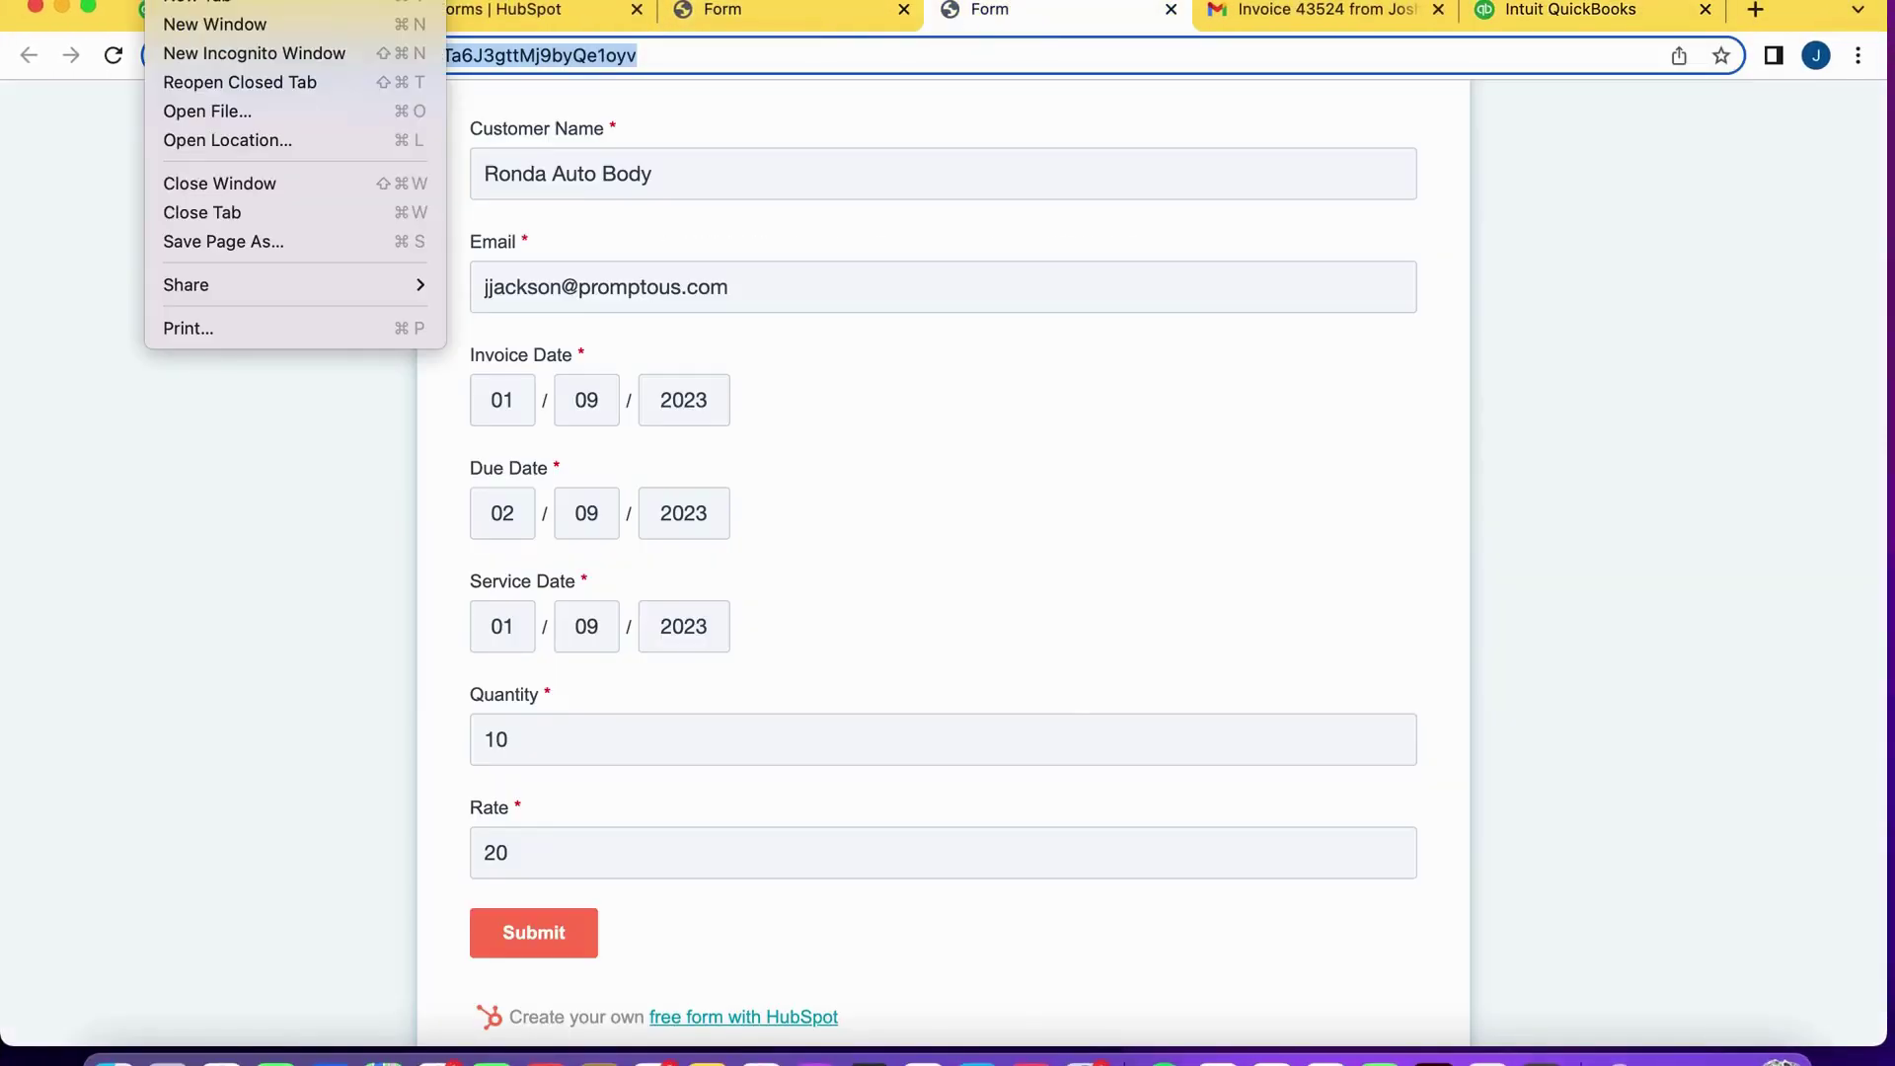
{"action": "left_click", "coordinate": [234, 51]}
{"action": "key", "text": "super+v"}
{"action": "key", "text": "Return"}
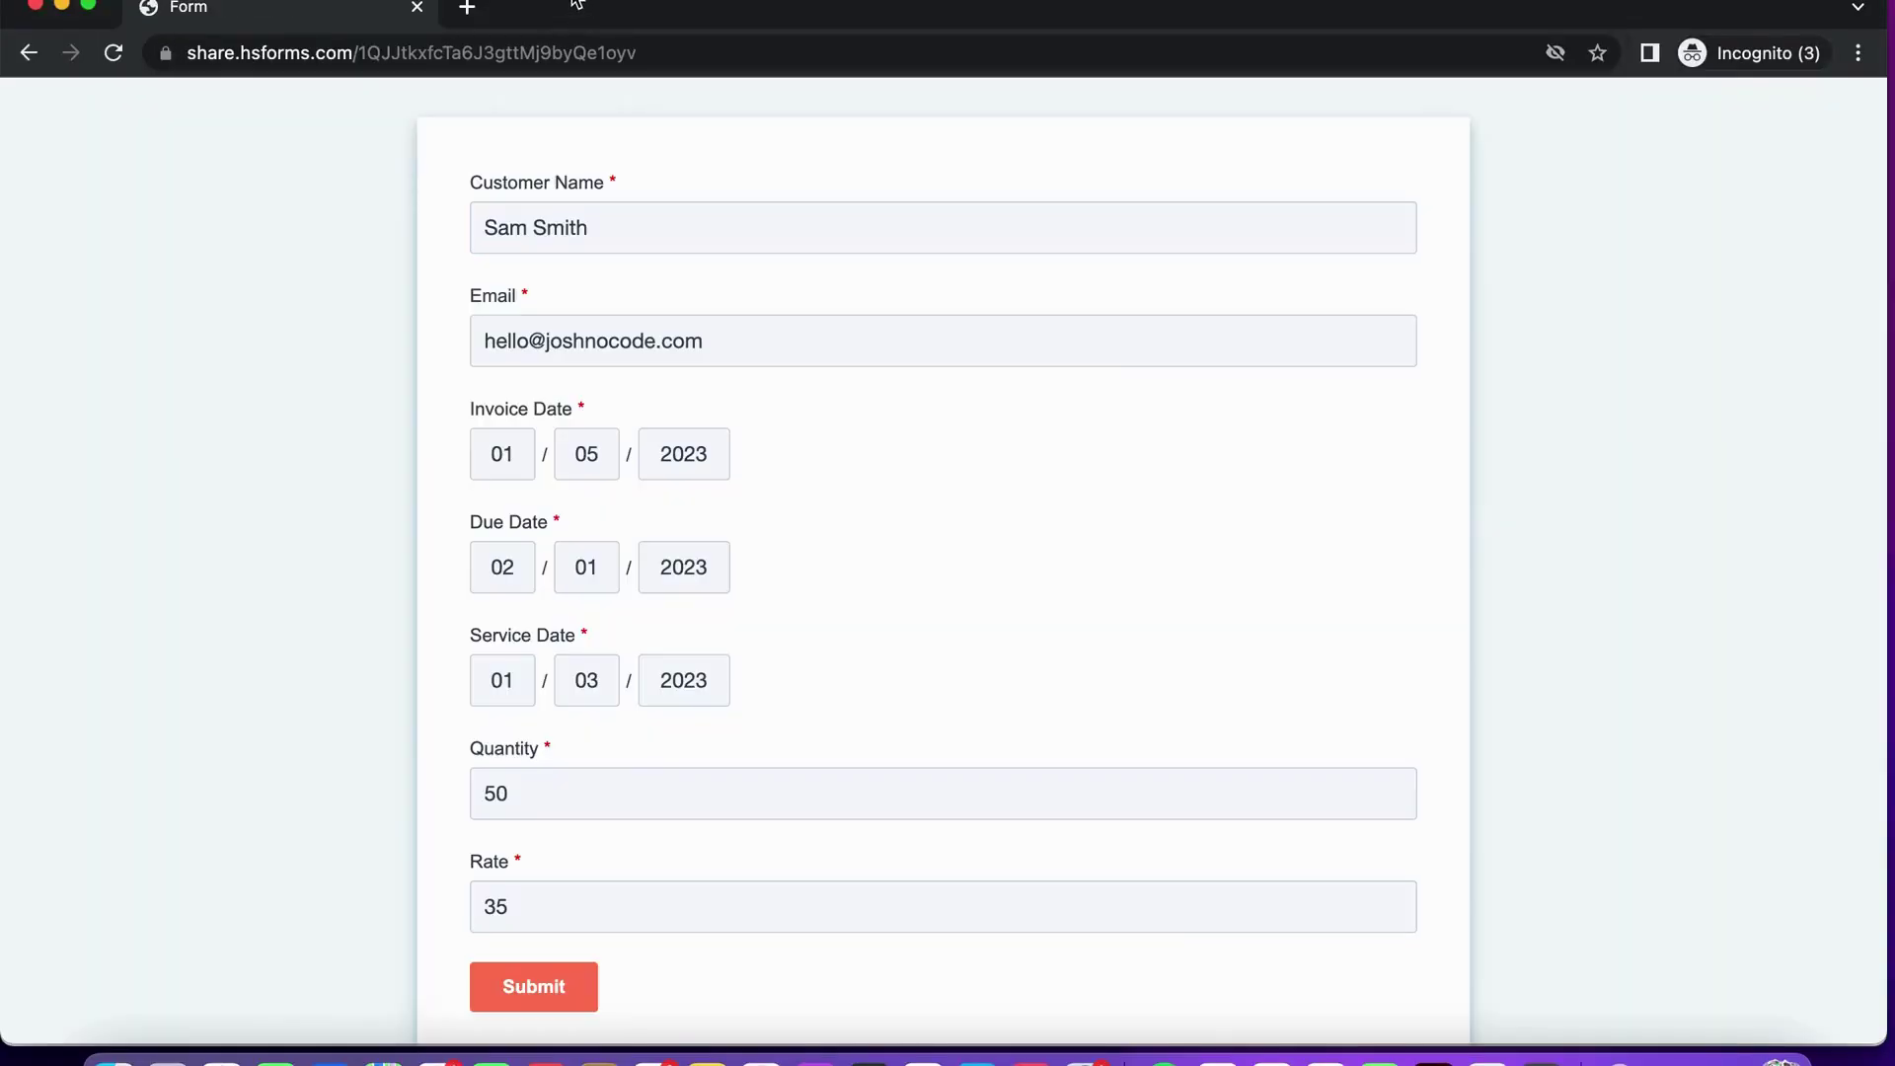
Replace the customer name with a new customer's name and fill Email from the suggestion.
{"action": "left_click_drag", "start_coordinate": [628, 231], "coordinate": [448, 181]}
{"action": "key", "text": "BackSpace"}
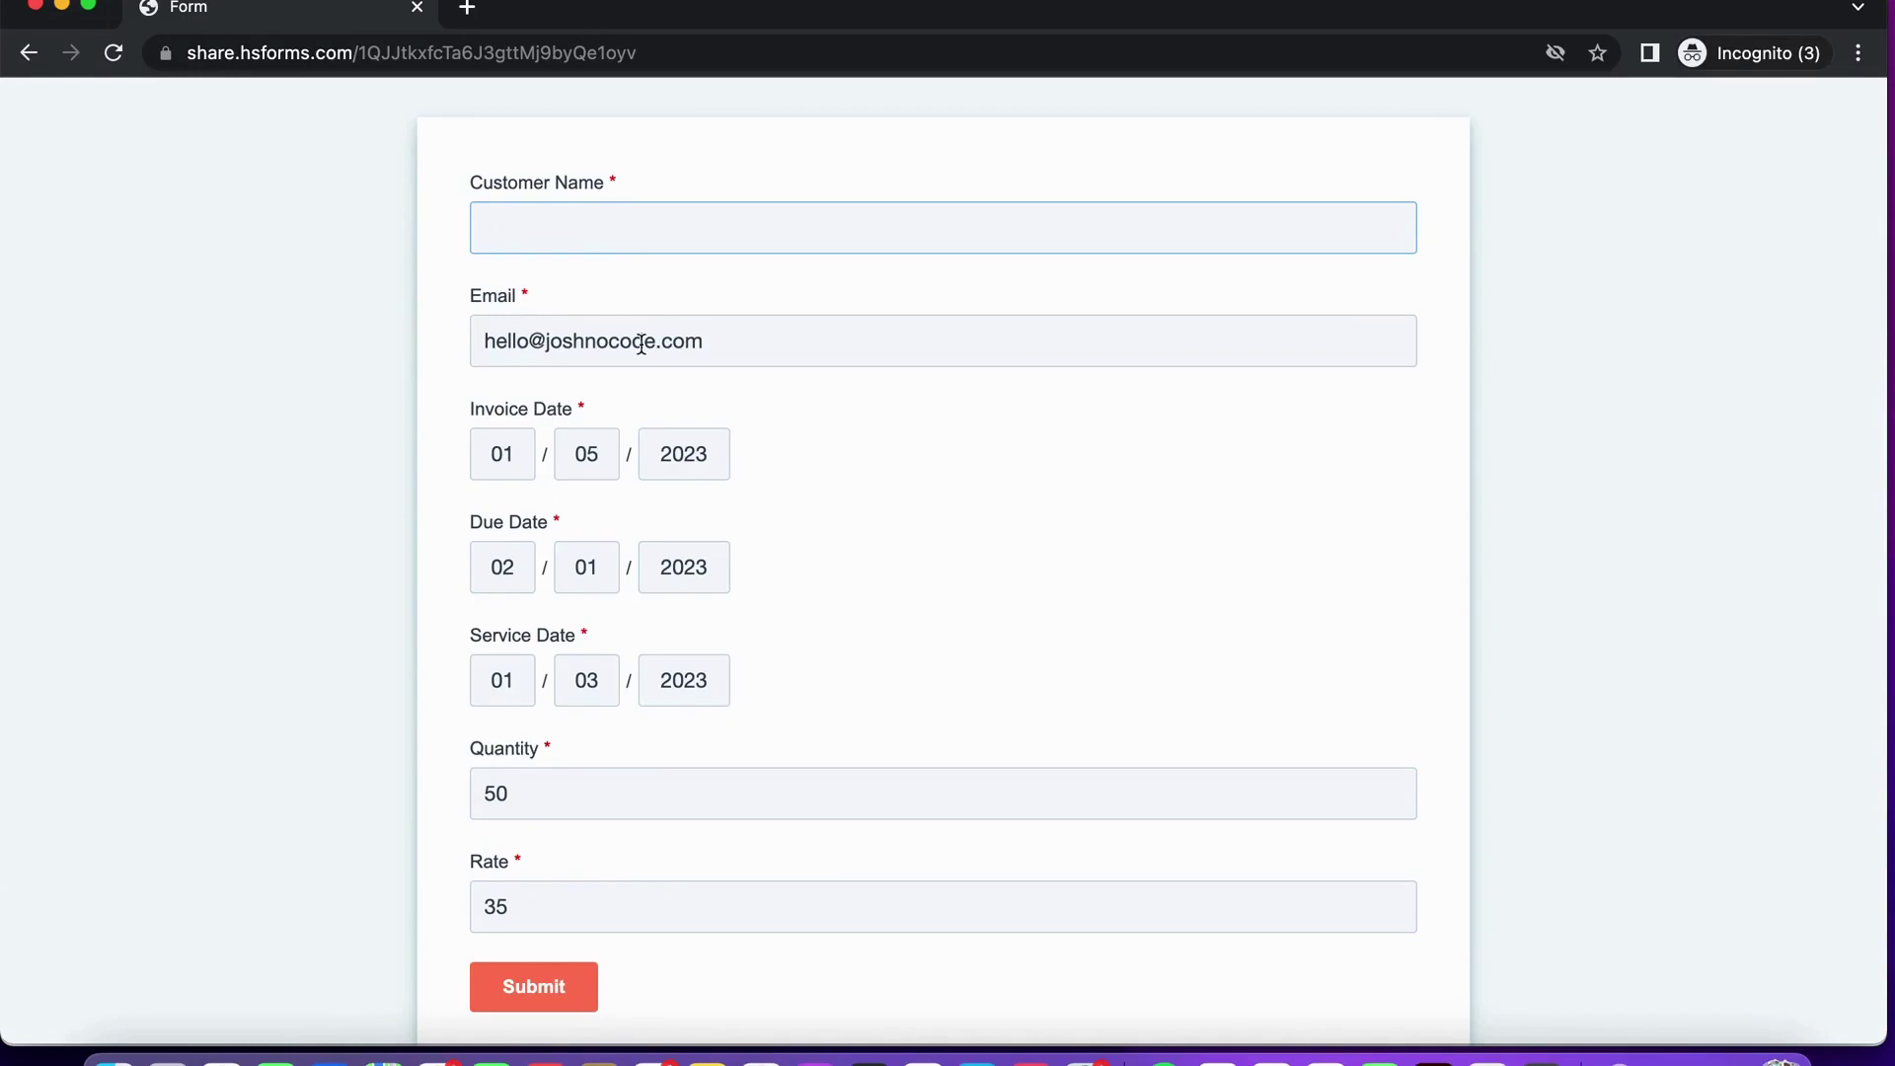
{"action": "left_click", "coordinate": [607, 330]}
{"action": "left_click_drag", "start_coordinate": [815, 363], "coordinate": [466, 358]}
{"action": "key", "text": "BackSpace"}
{"action": "left_click", "coordinate": [614, 218]}
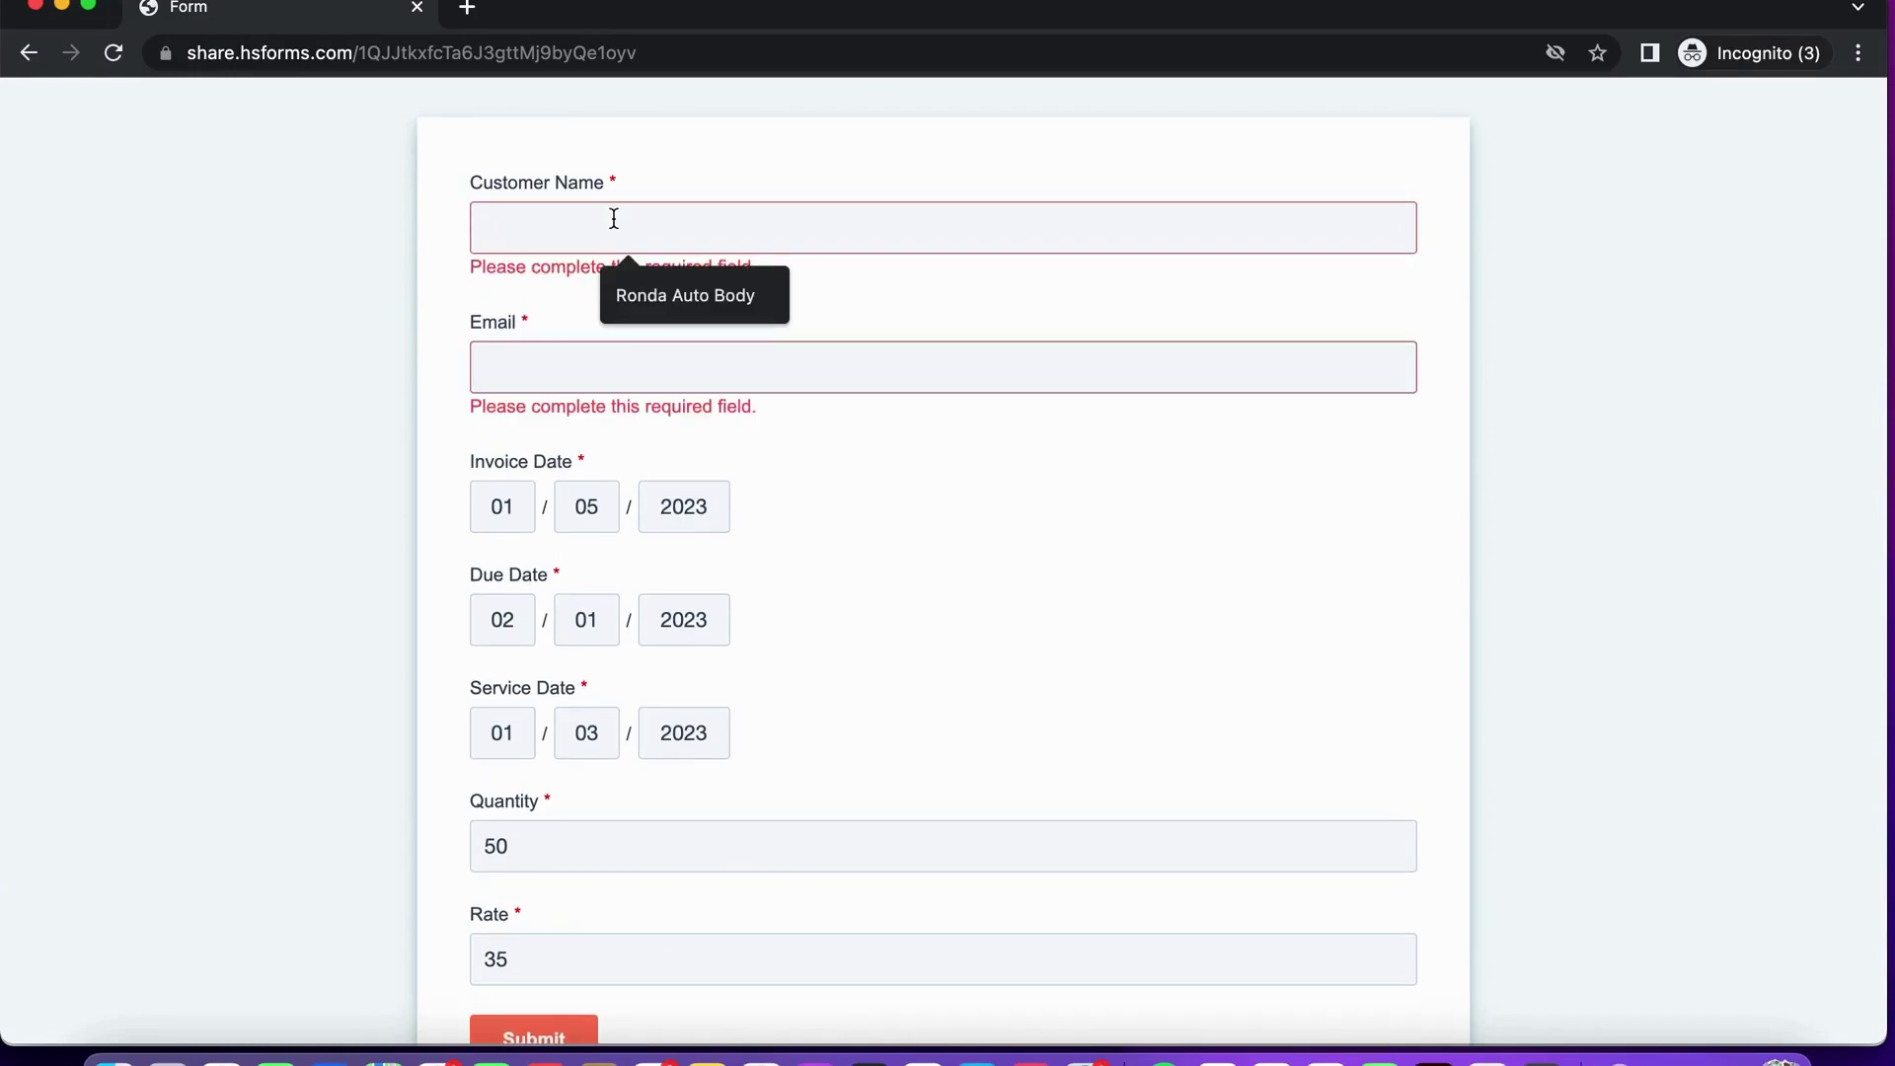
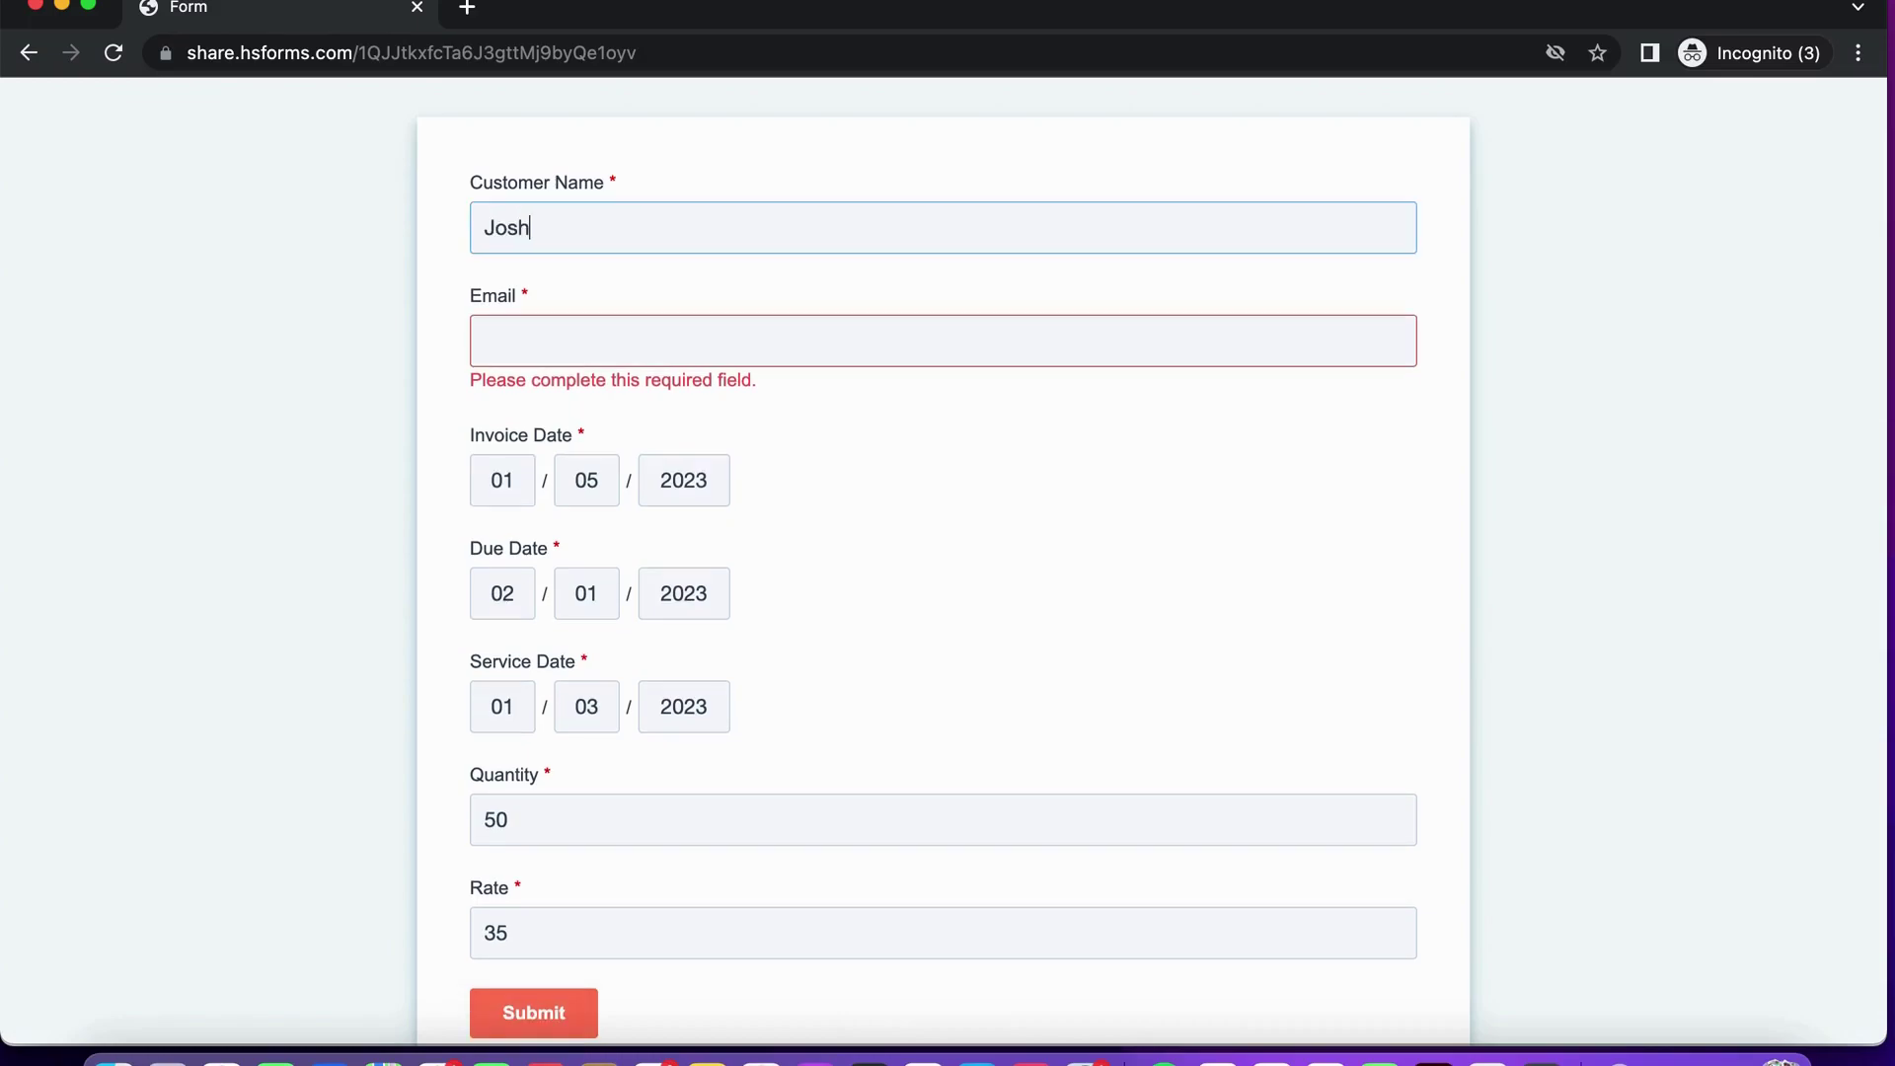
{"action": "left_click", "coordinate": [641, 331]}
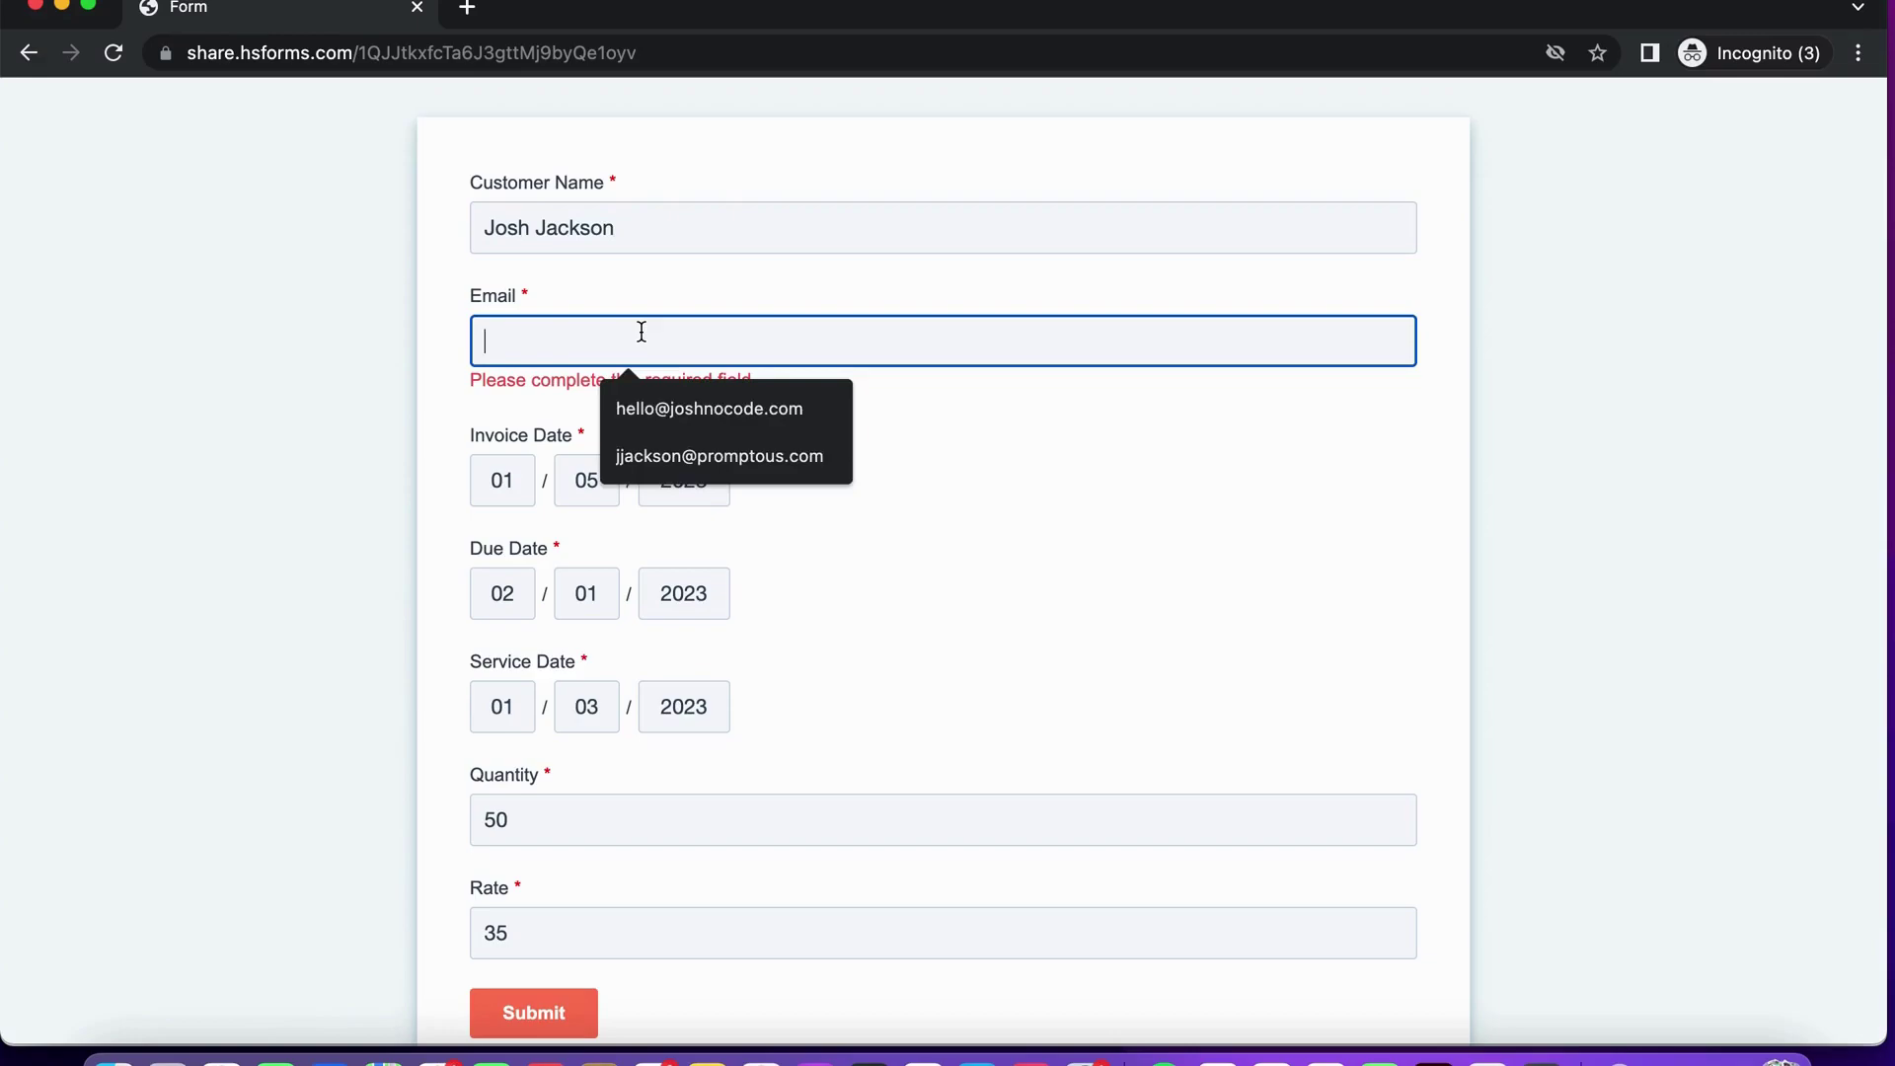
{"action": "left_click", "coordinate": [631, 407]}
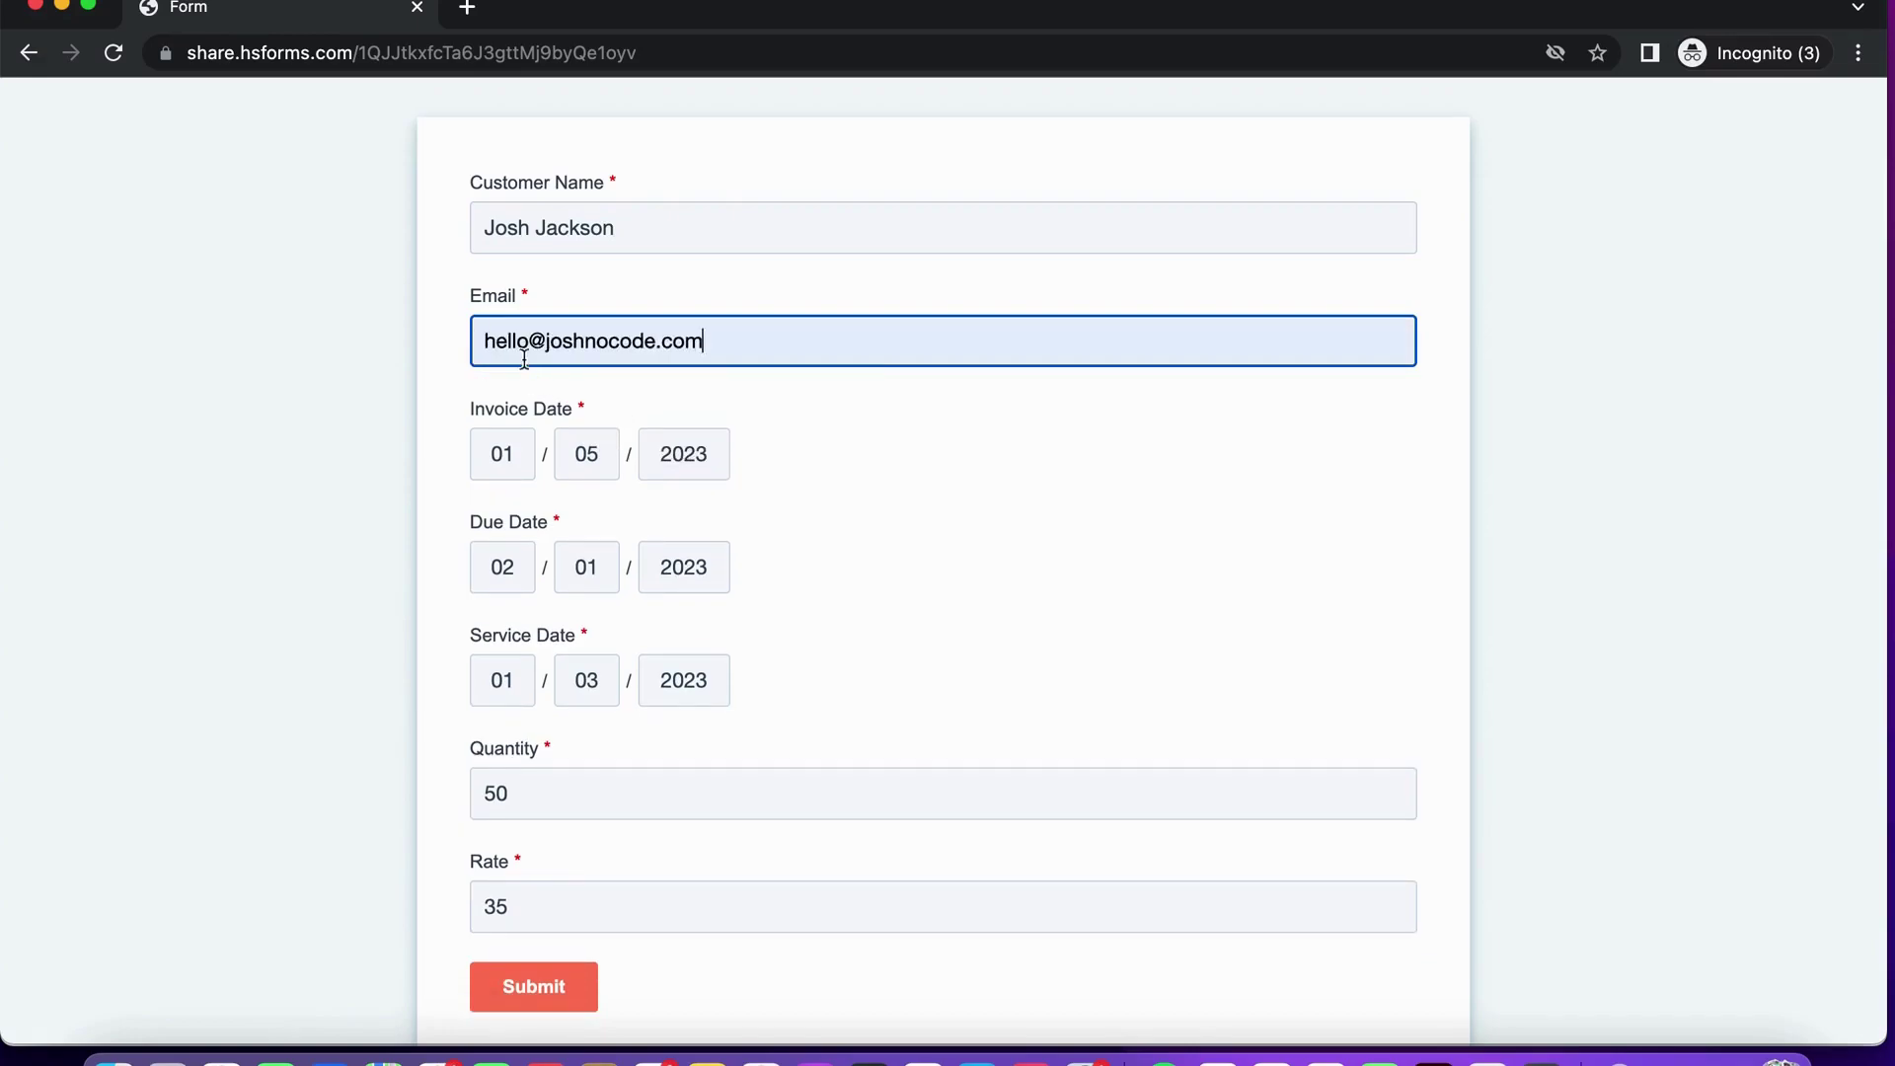
Set the Invoice, Due and Service Date days to 10, 10 and 05.
{"action": "left_click", "coordinate": [524, 468]}
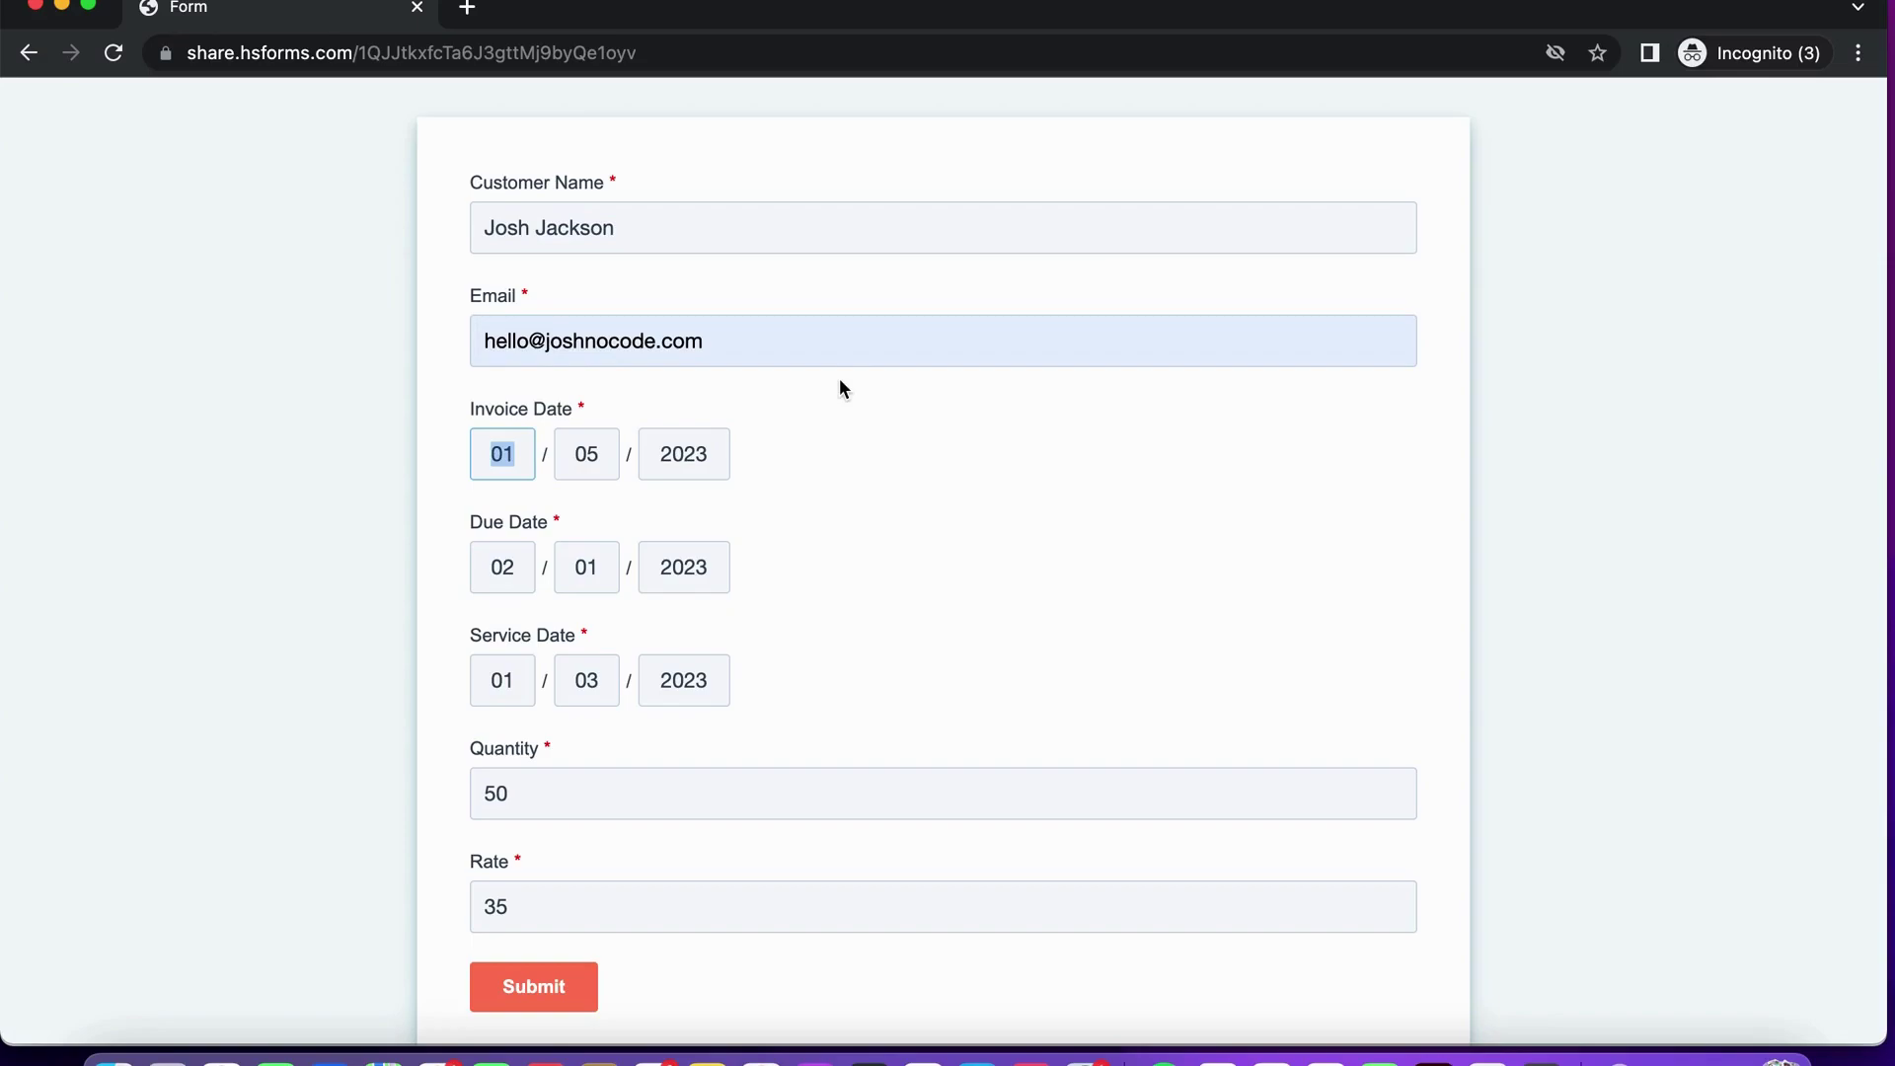
{"action": "key", "text": "Tab"}
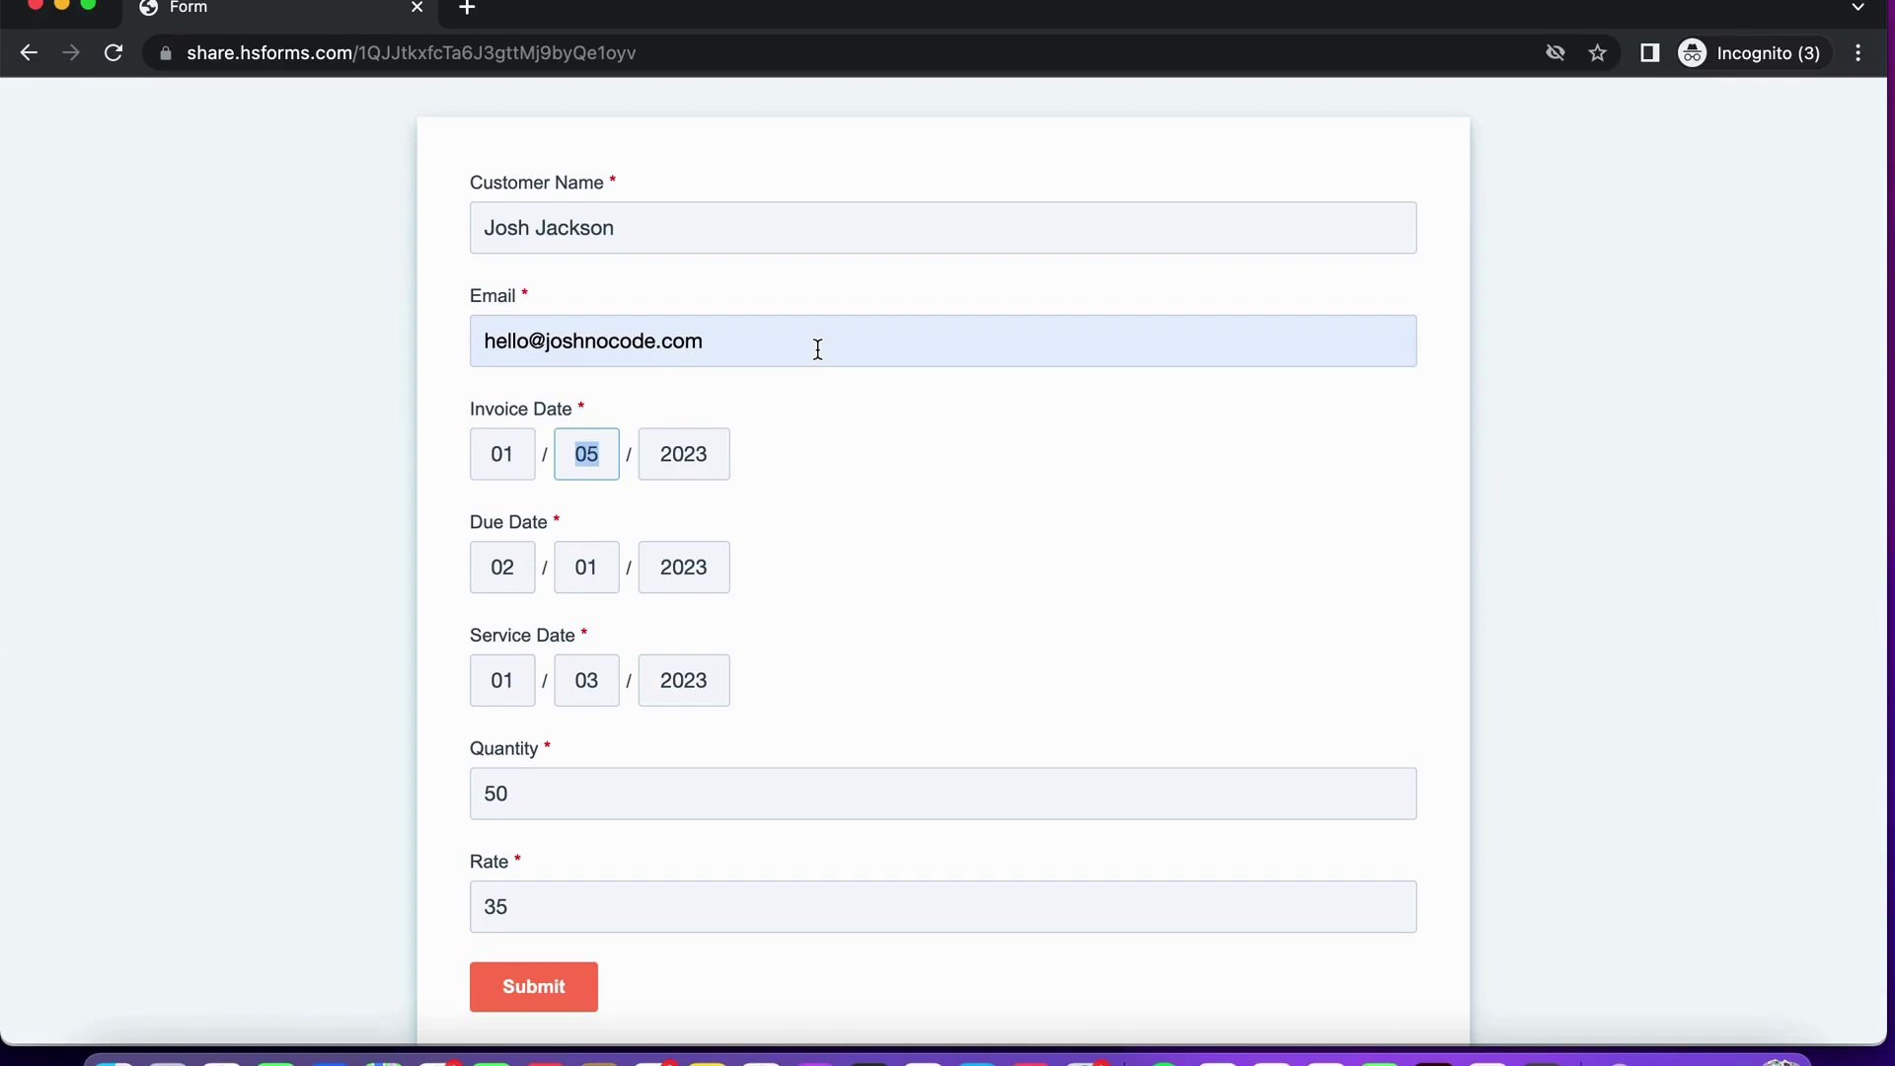
{"action": "type", "text": "10"}
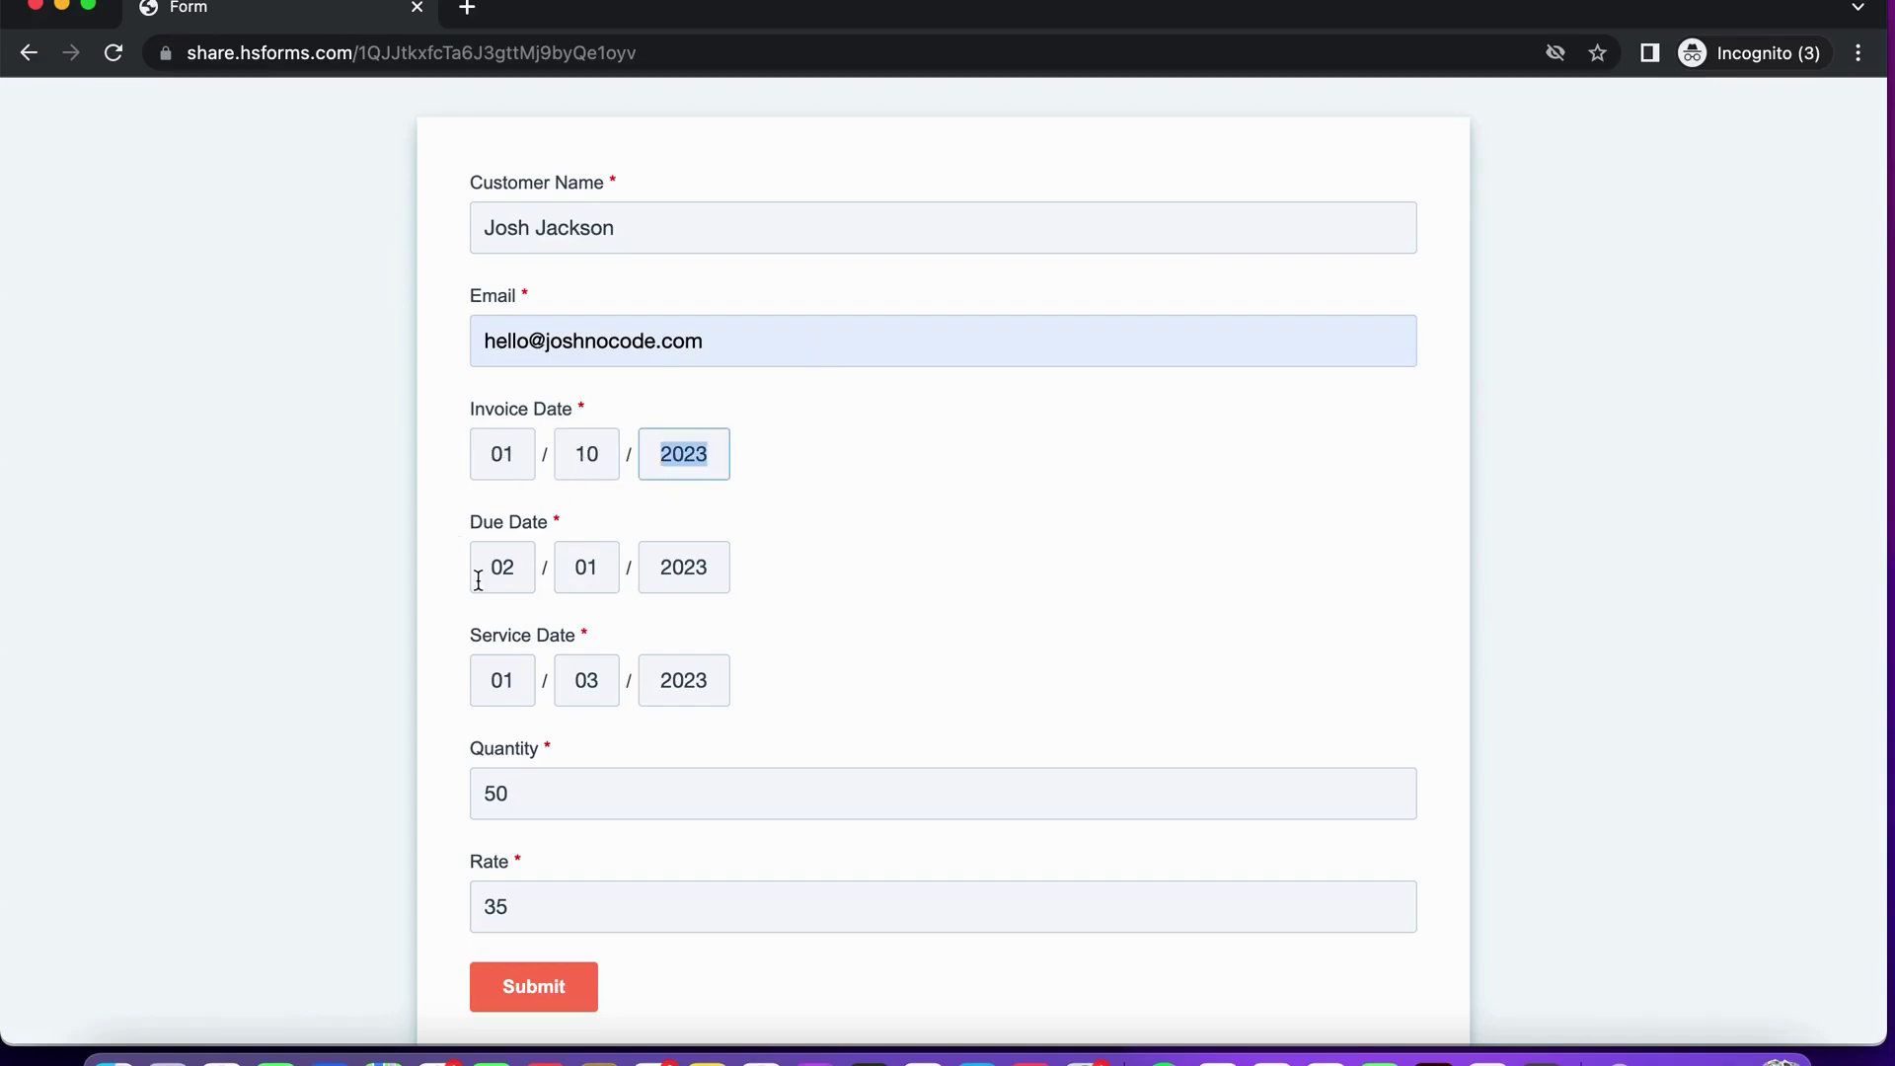
{"action": "left_click", "coordinate": [516, 569]}
{"action": "left_click", "coordinate": [612, 568]}
{"action": "type", "text": "10"}
{"action": "left_click", "coordinate": [531, 672]}
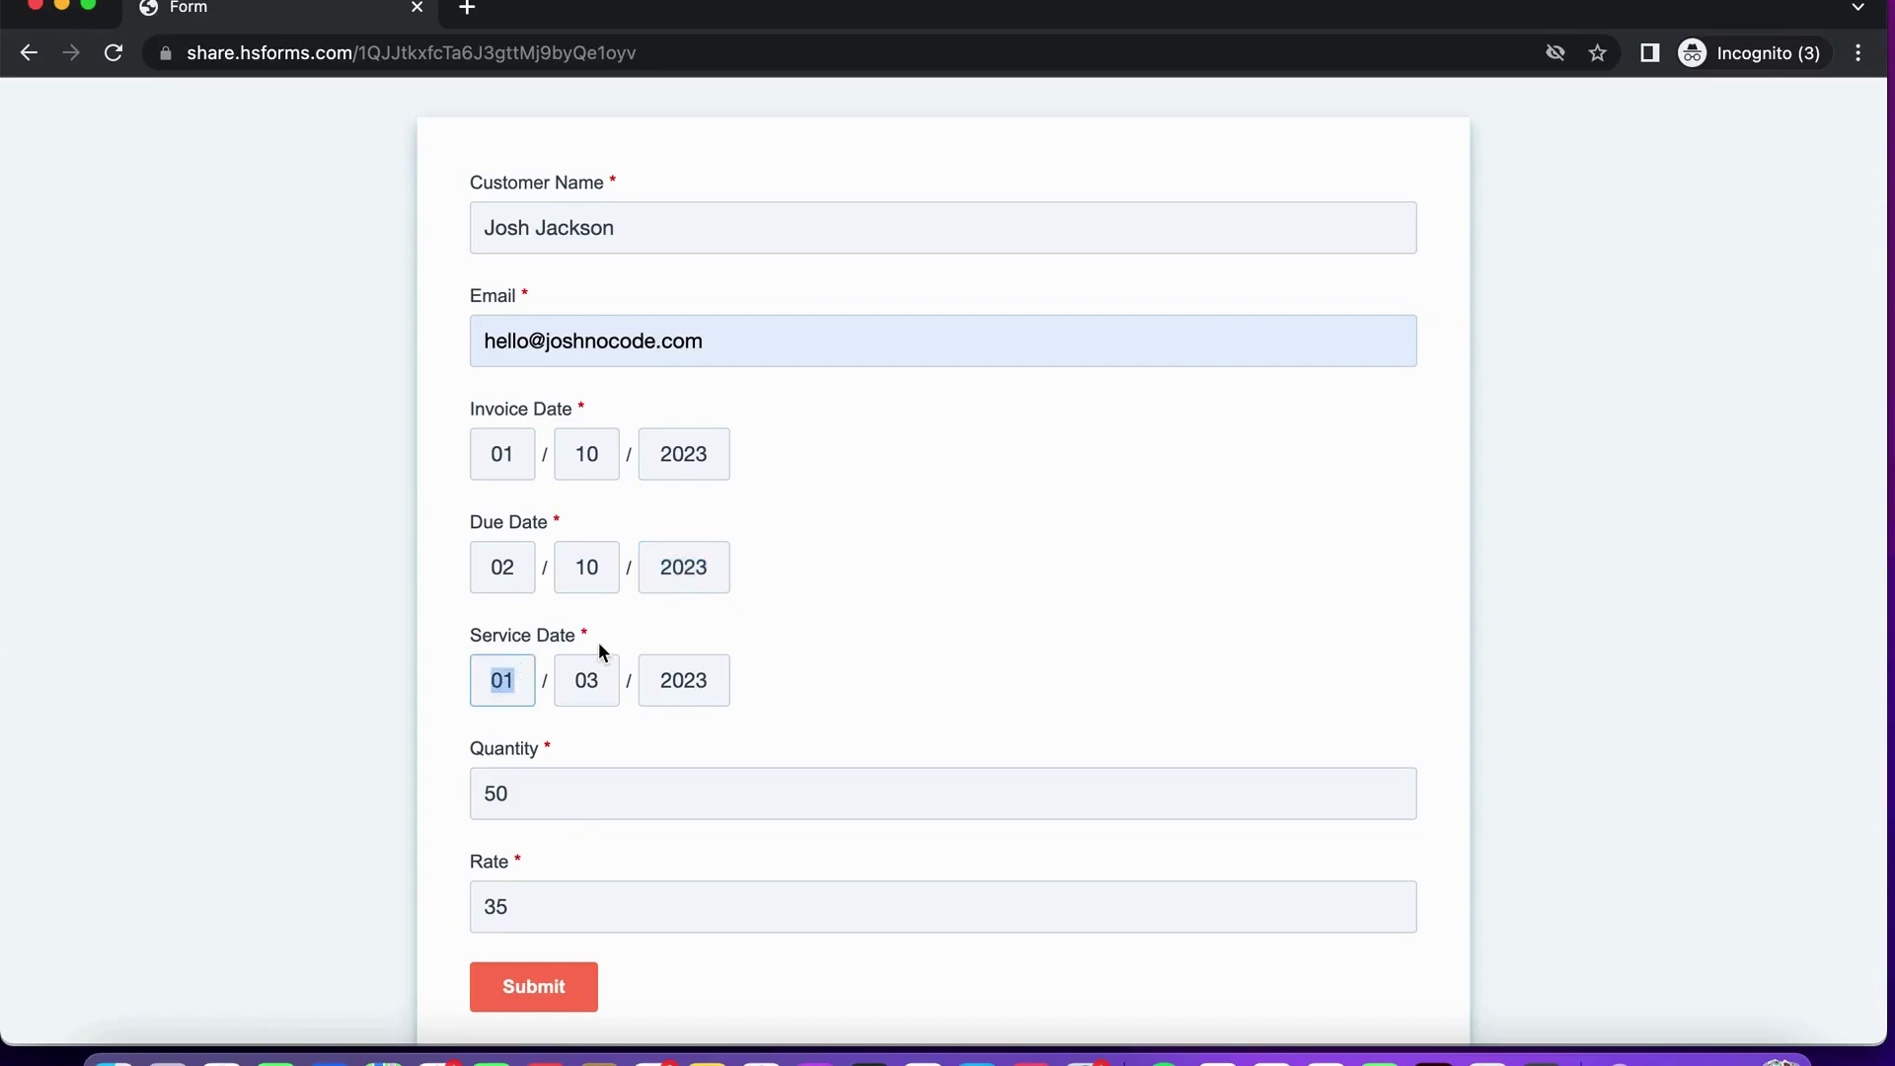
{"action": "left_click", "coordinate": [607, 677]}
{"action": "type", "text": "05"}
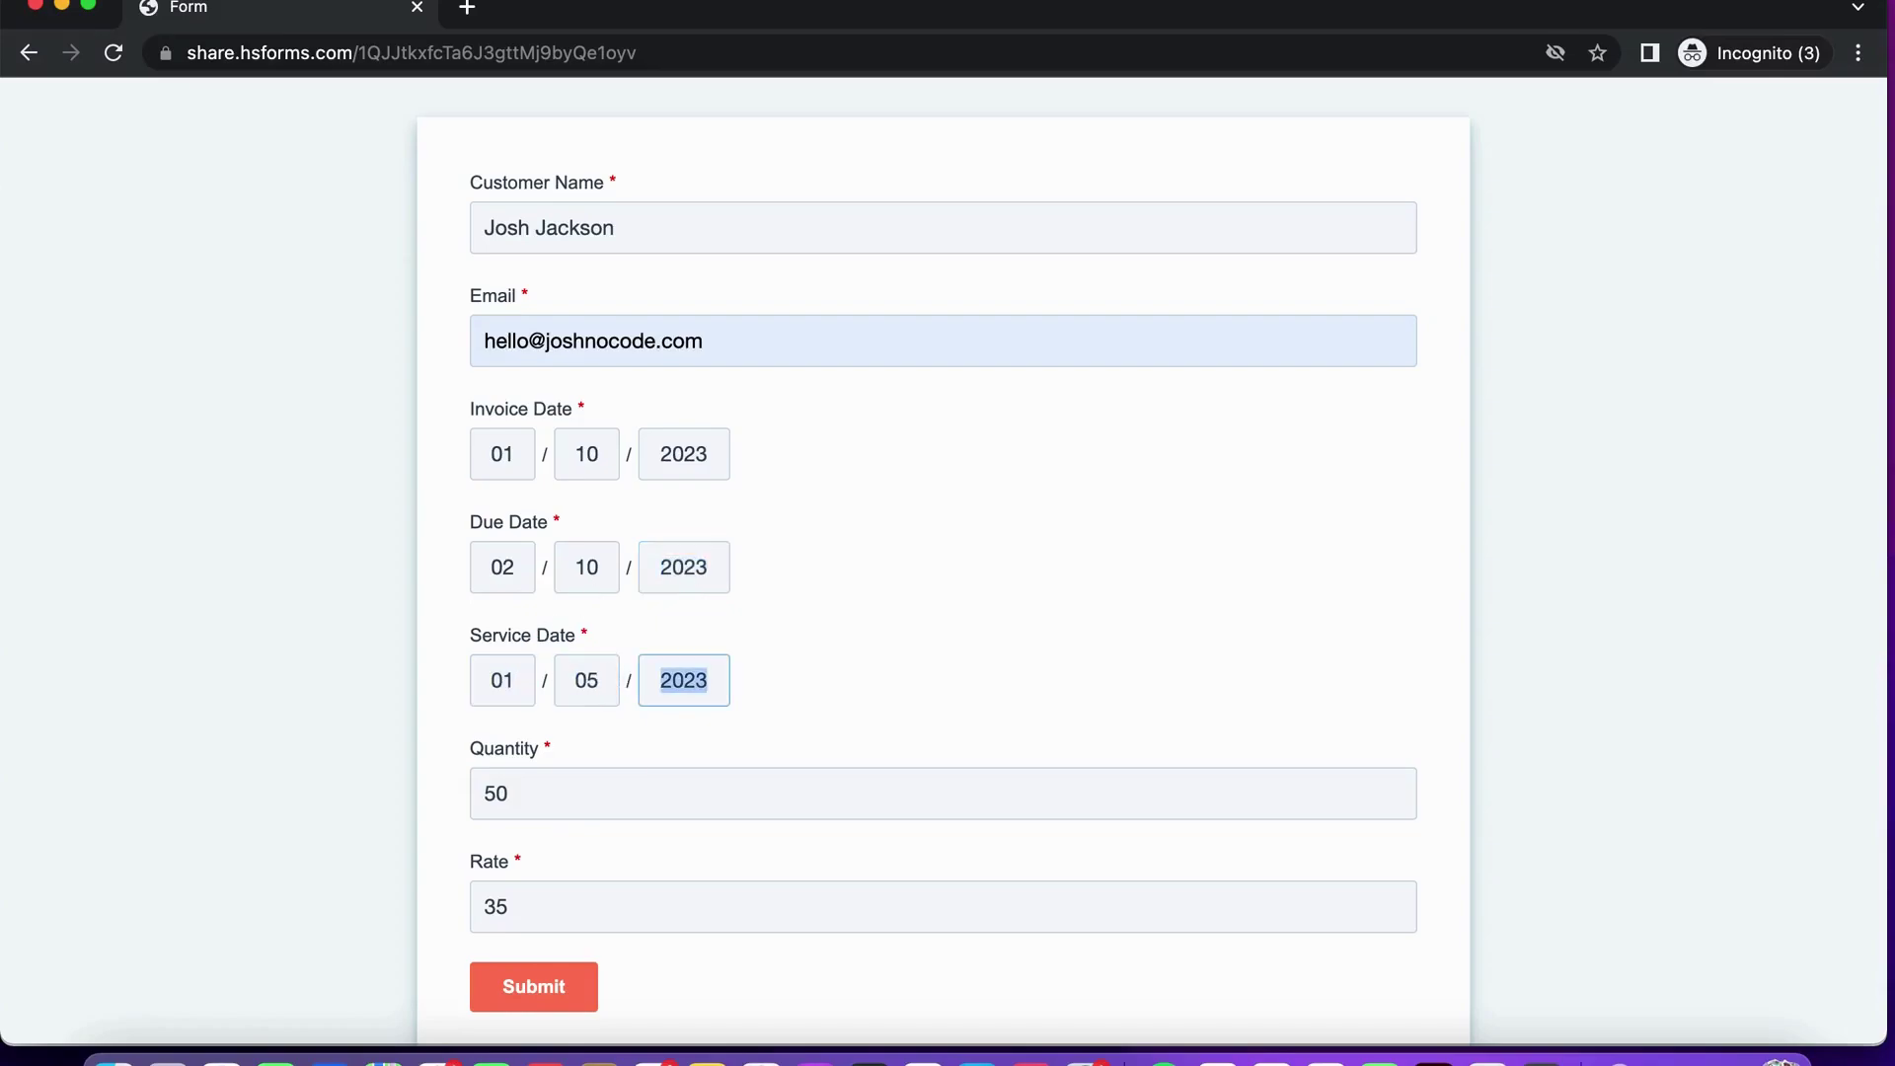
Enter Quantity 75 and Rate 45, submit the form, and close the tab.
{"action": "scroll", "coordinate": [554, 719], "scroll_direction": "down", "scroll_amount": 2}
{"action": "key", "text": "Tab"}
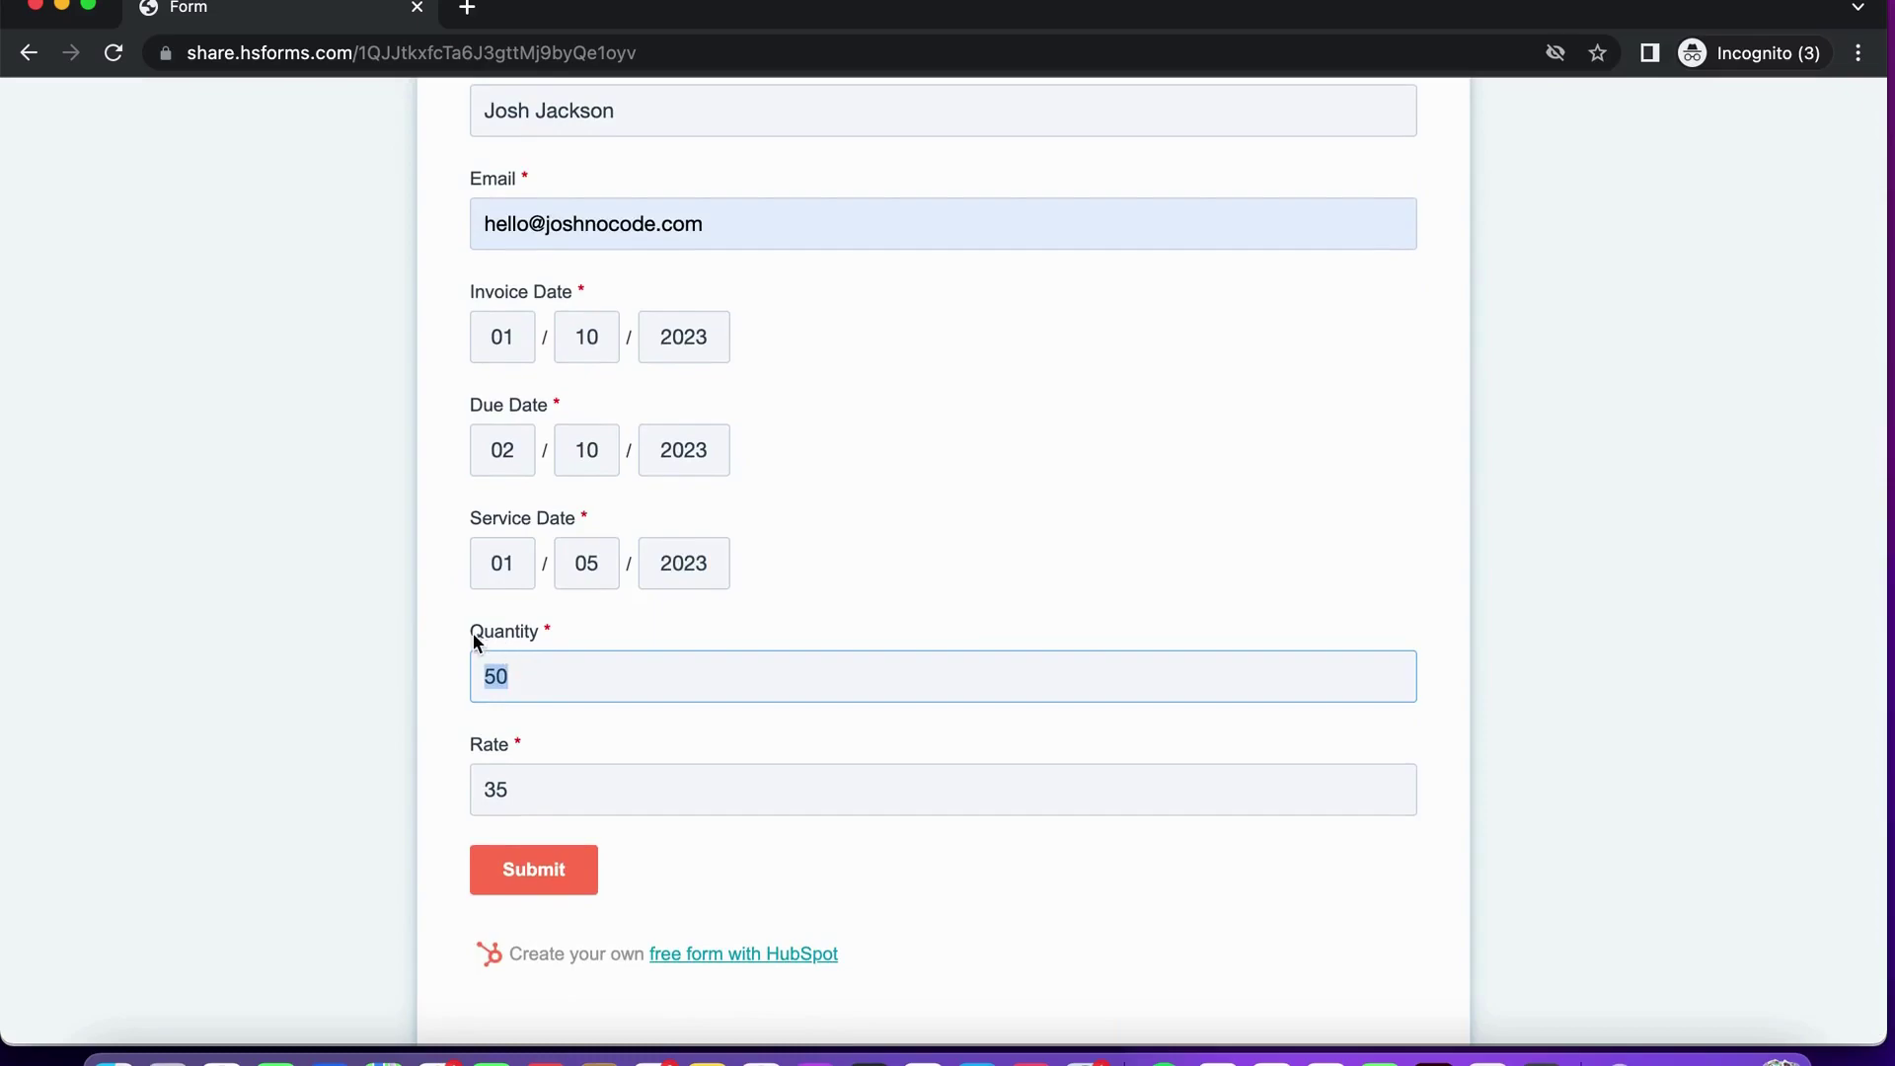
{"action": "type", "text": "75"}
{"action": "scroll", "coordinate": [461, 642], "scroll_direction": "down", "scroll_amount": 1}
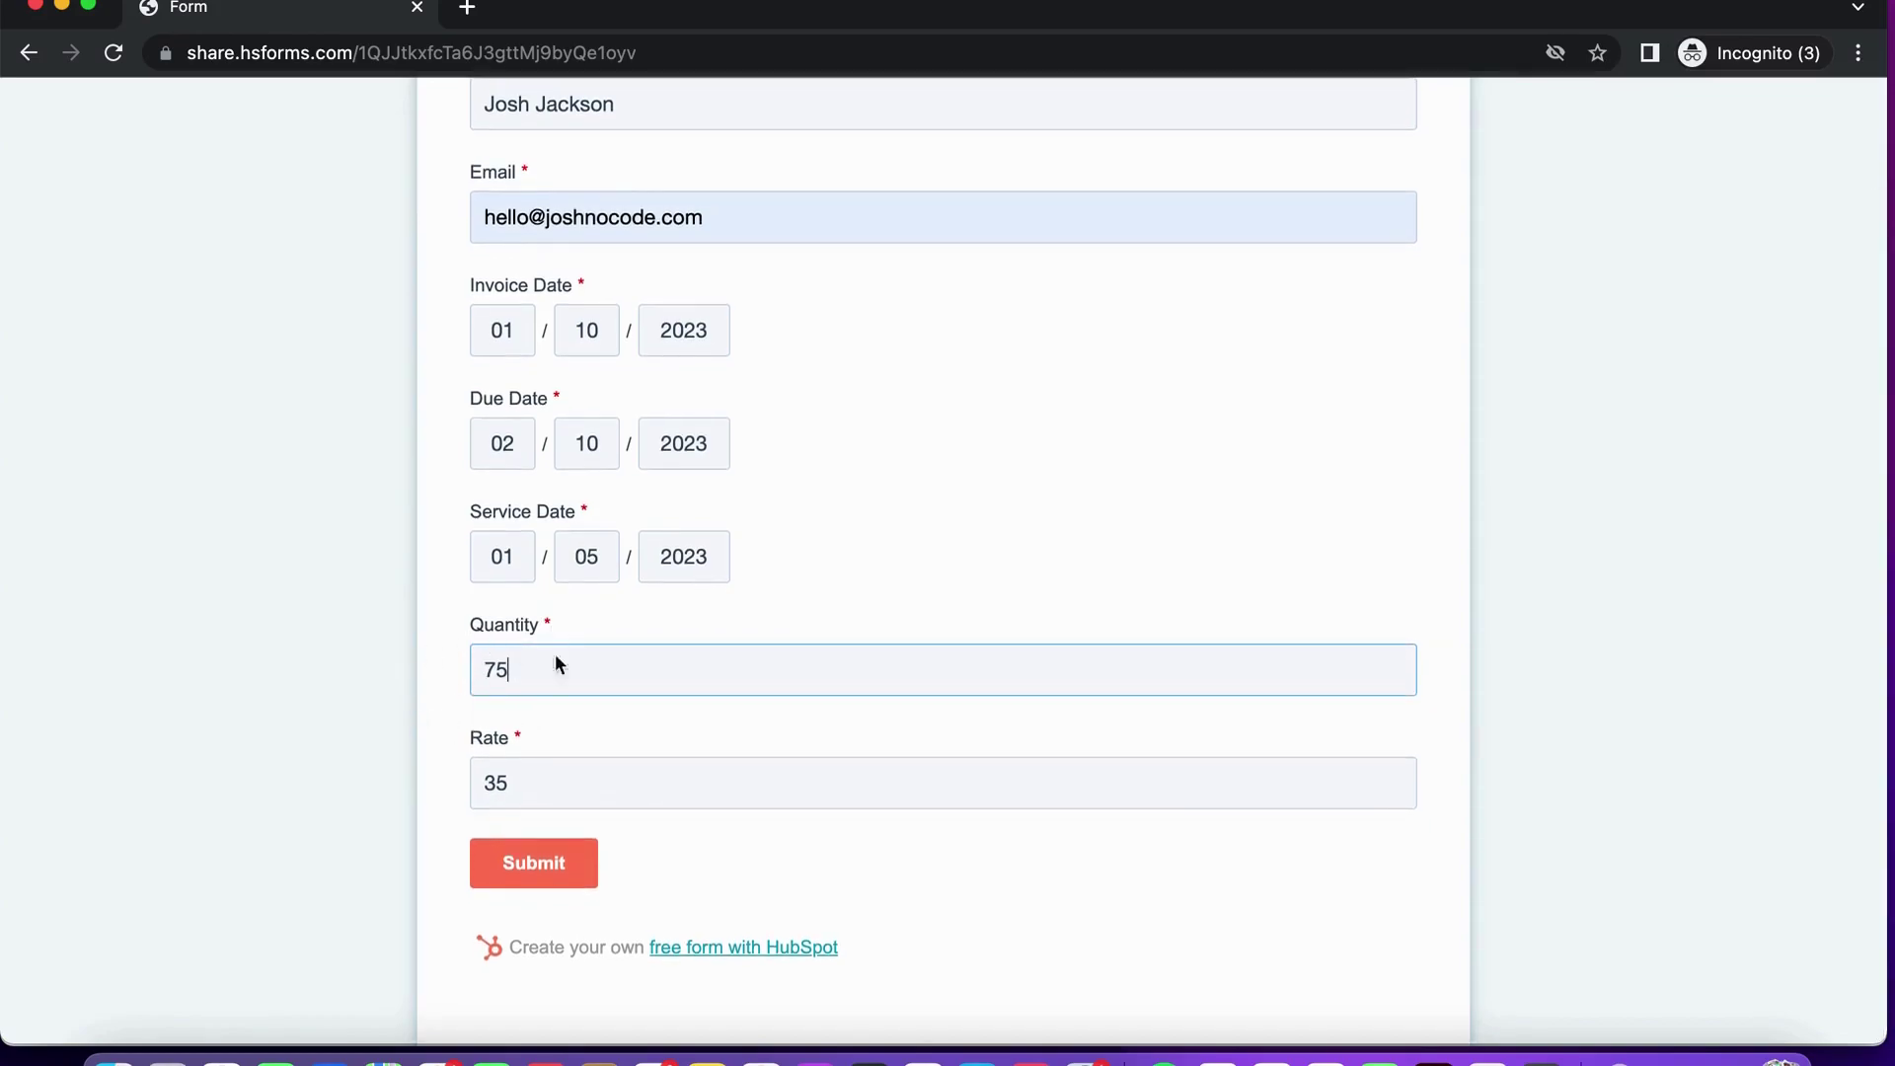
{"action": "left_click", "coordinate": [523, 786]}
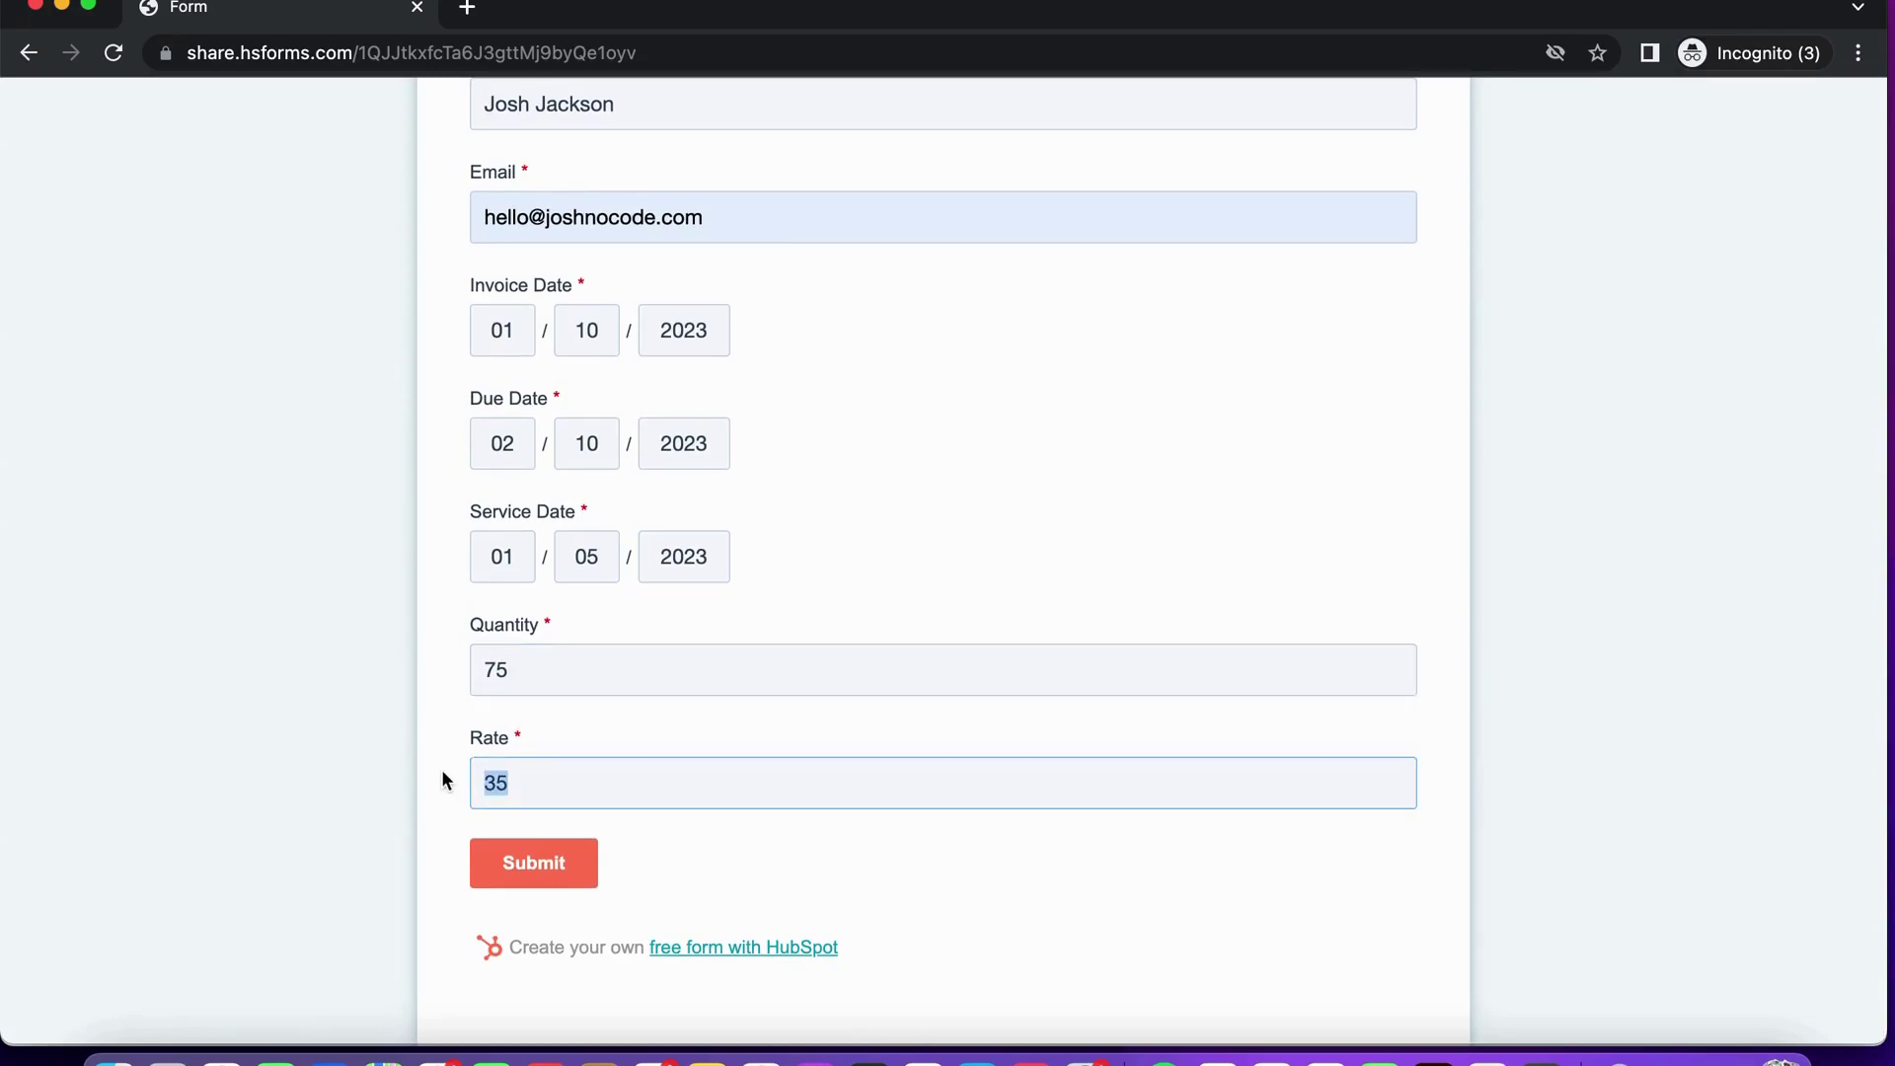
{"action": "type", "text": "45"}
{"action": "left_click", "coordinate": [383, 649]}
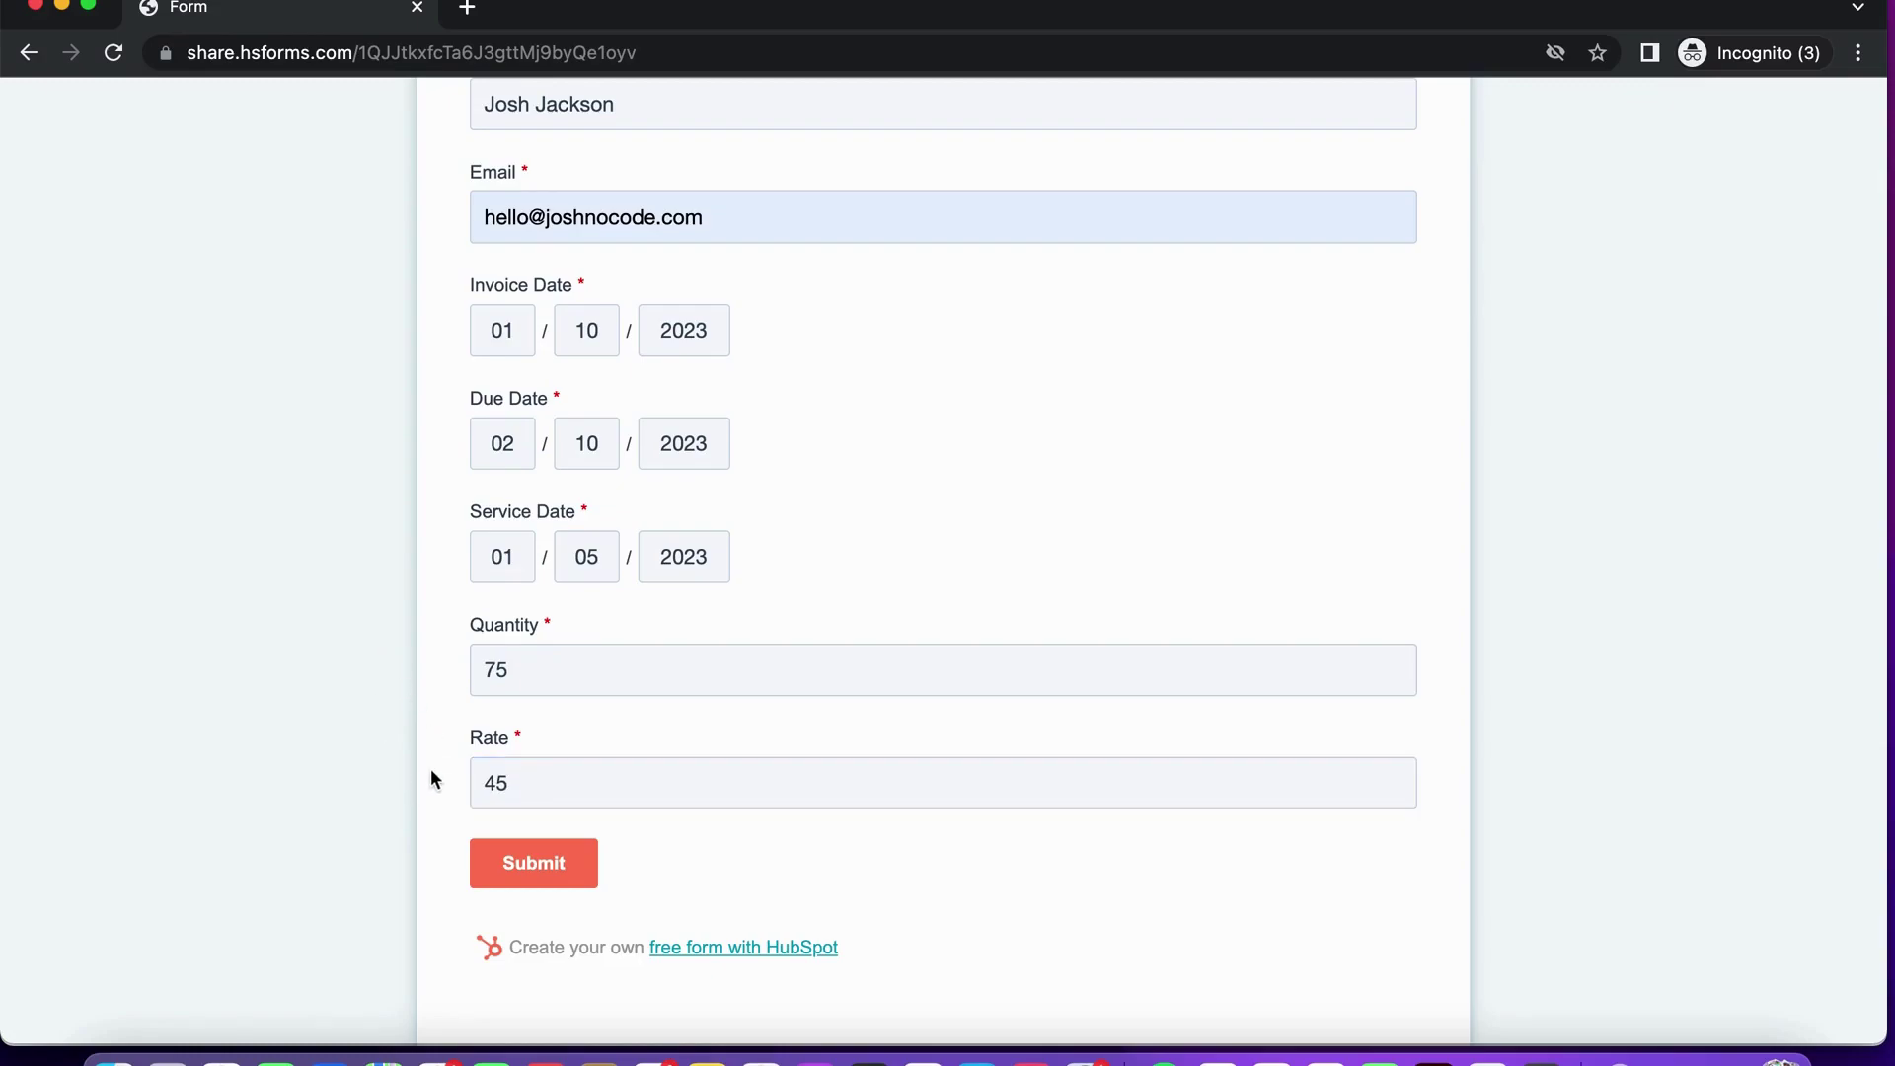
{"action": "left_click", "coordinate": [538, 869]}
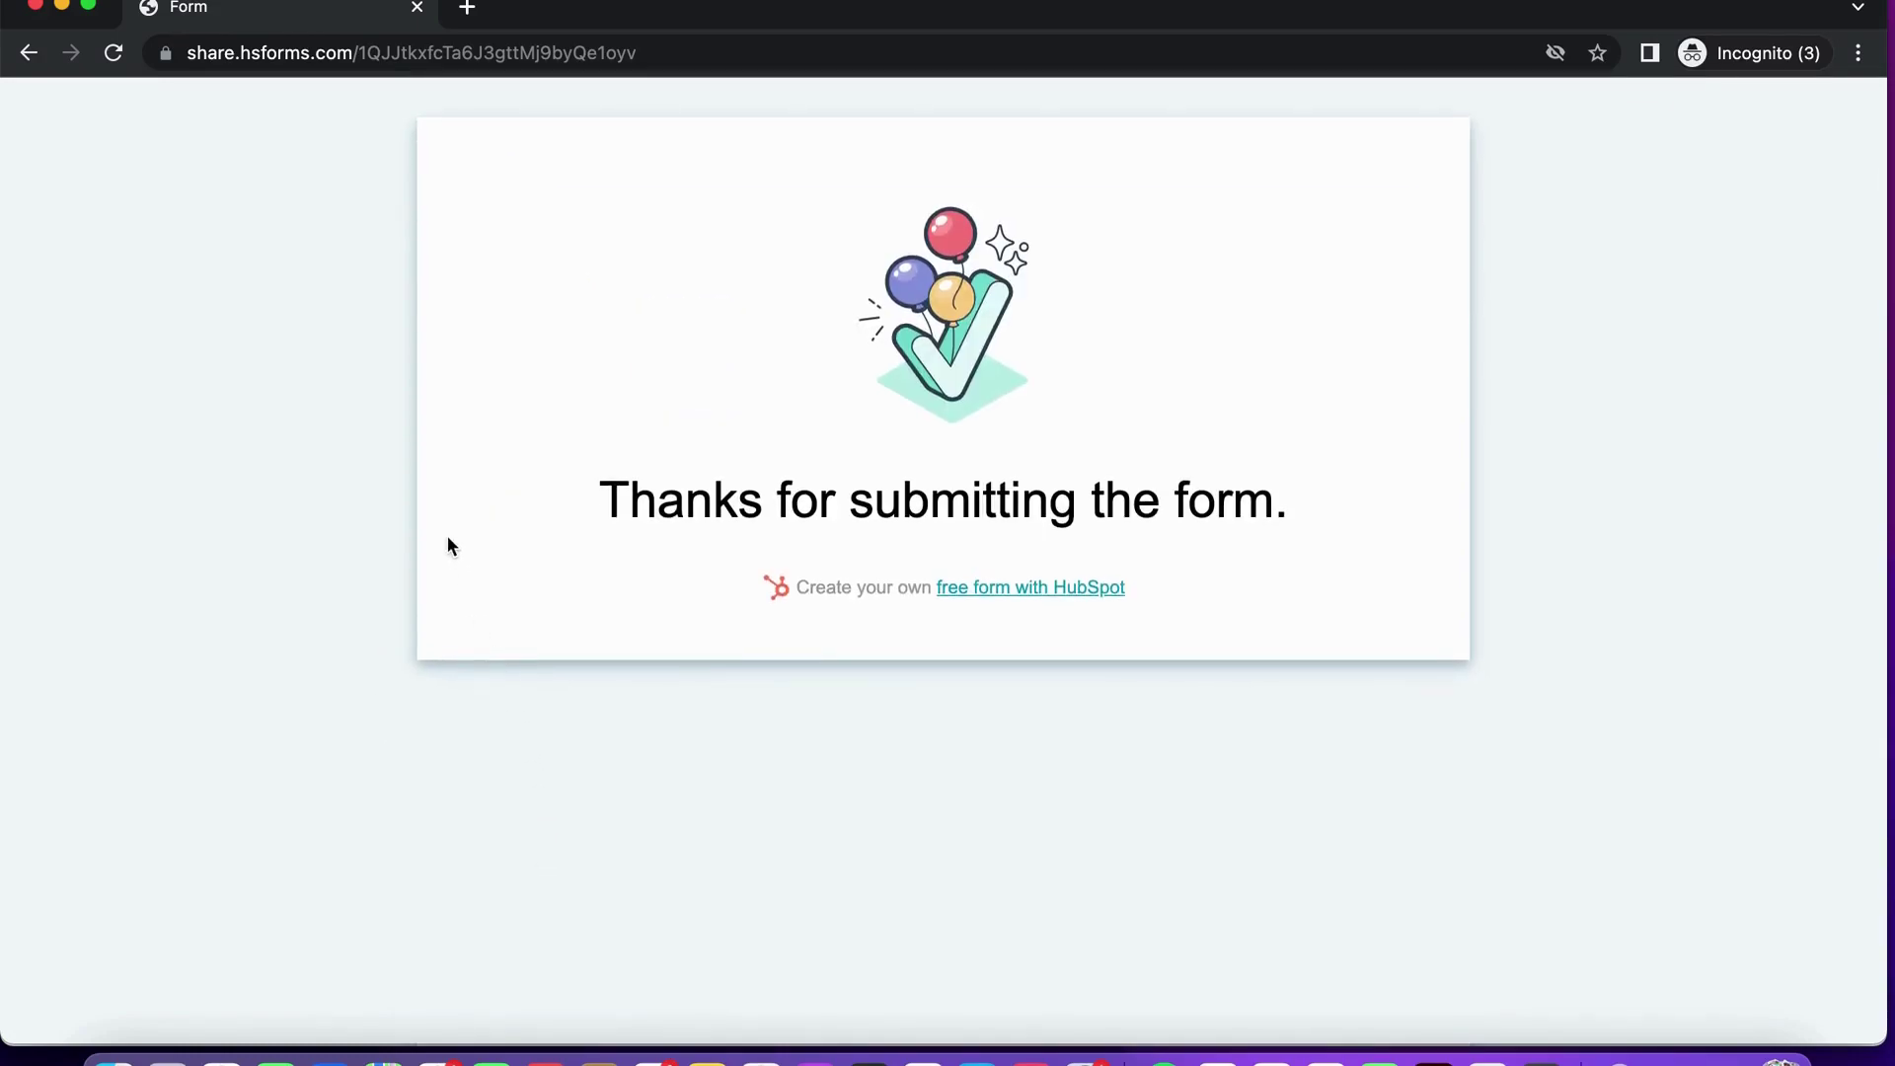
{"action": "key", "text": "super+w"}
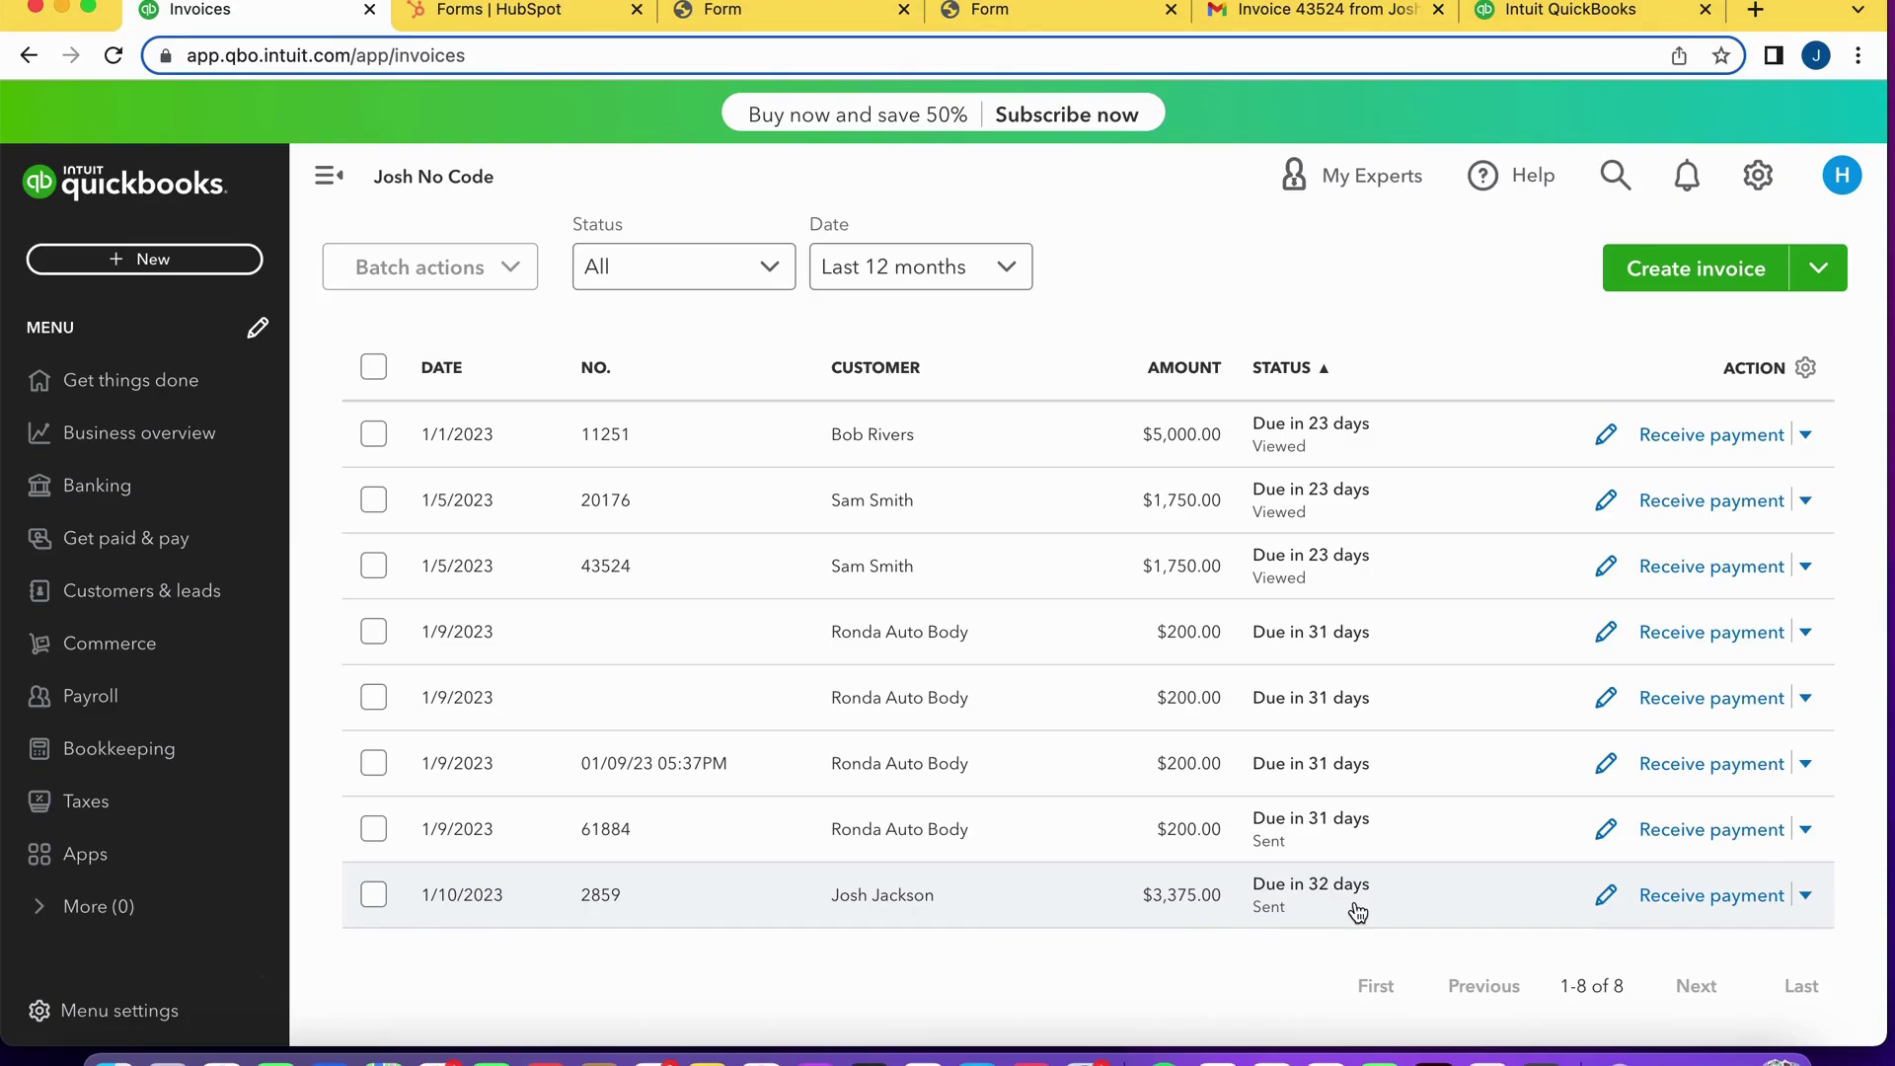
Switch to the Gmail tab and show the inbox message list.
{"action": "left_click", "coordinate": [1291, 14]}
{"action": "left_click", "coordinate": [298, 305]}
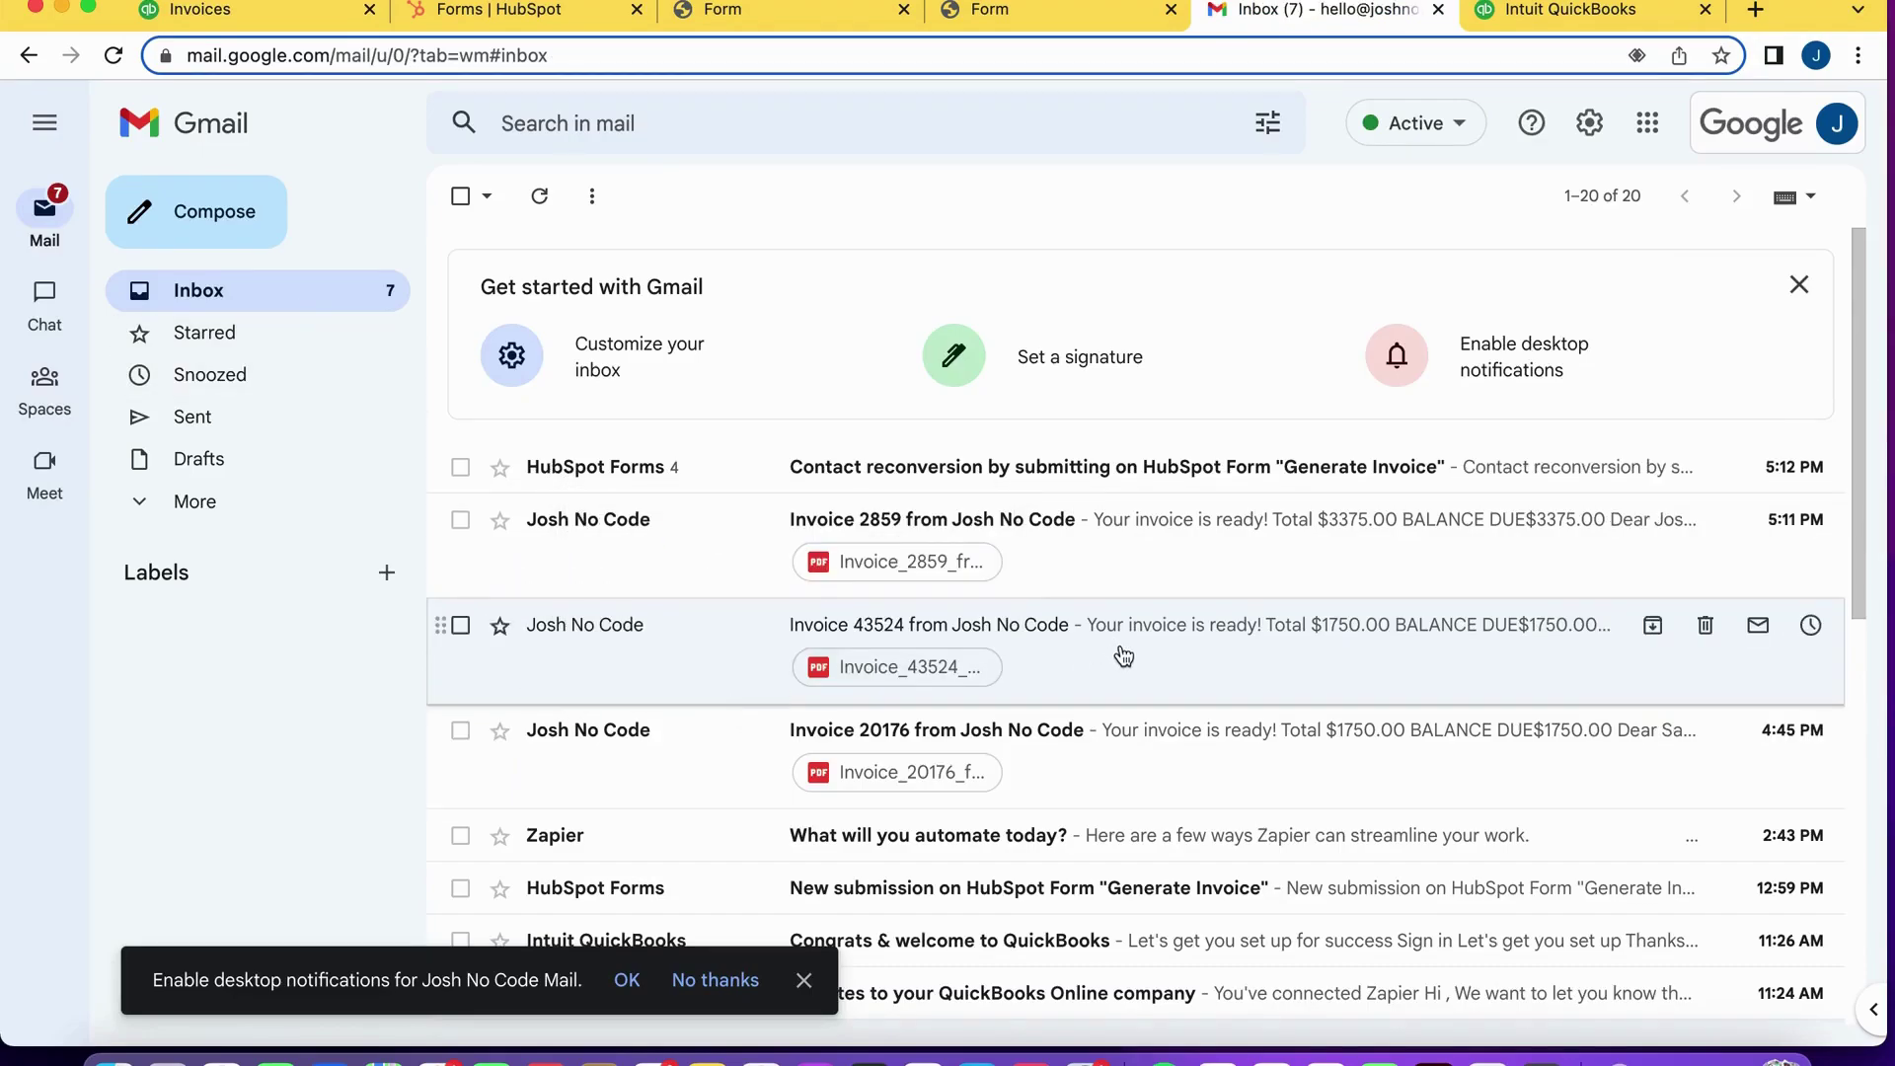
Open the Invoice 2859 email and scroll to its $3,375.00 balance due and View details button.
{"action": "left_click", "coordinate": [609, 553]}
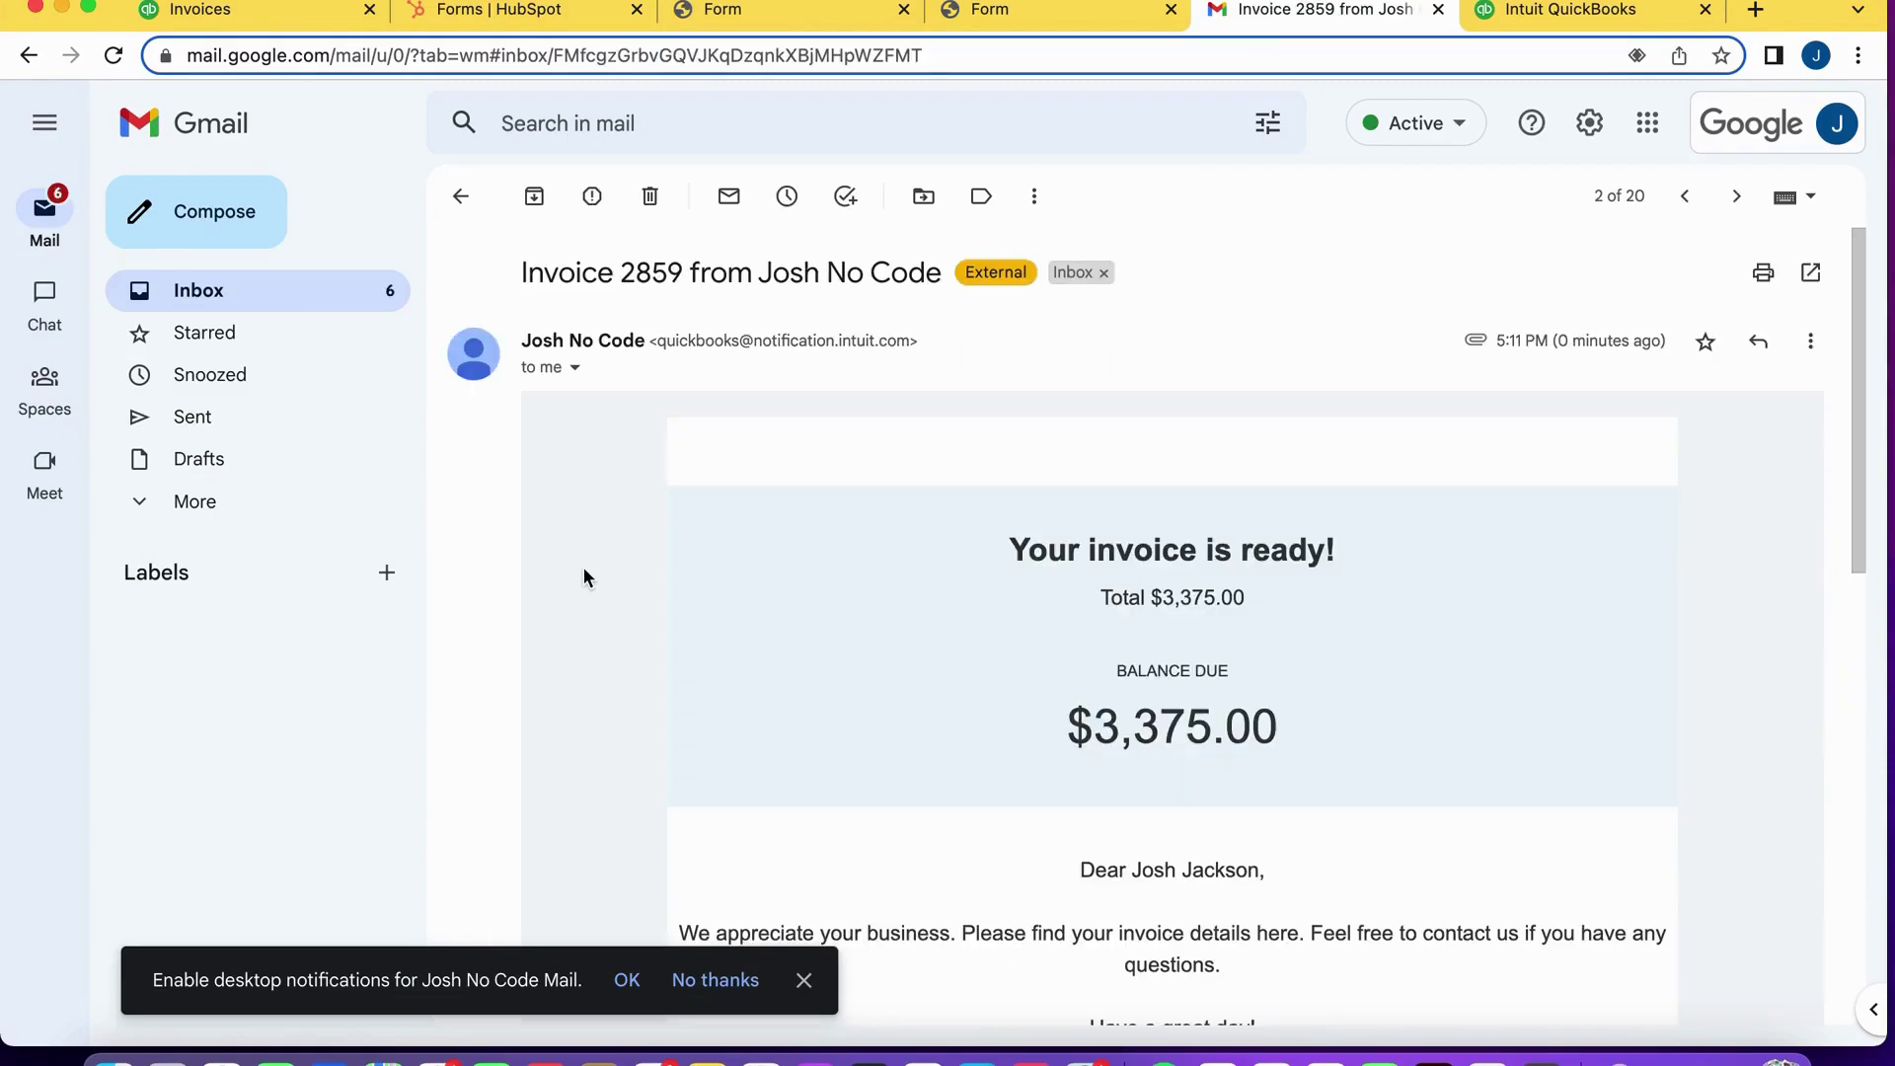
{"action": "scroll", "coordinate": [583, 567], "scroll_direction": "down", "scroll_amount": 2}
{"action": "scroll", "coordinate": [1060, 733], "scroll_direction": "down", "scroll_amount": 1}
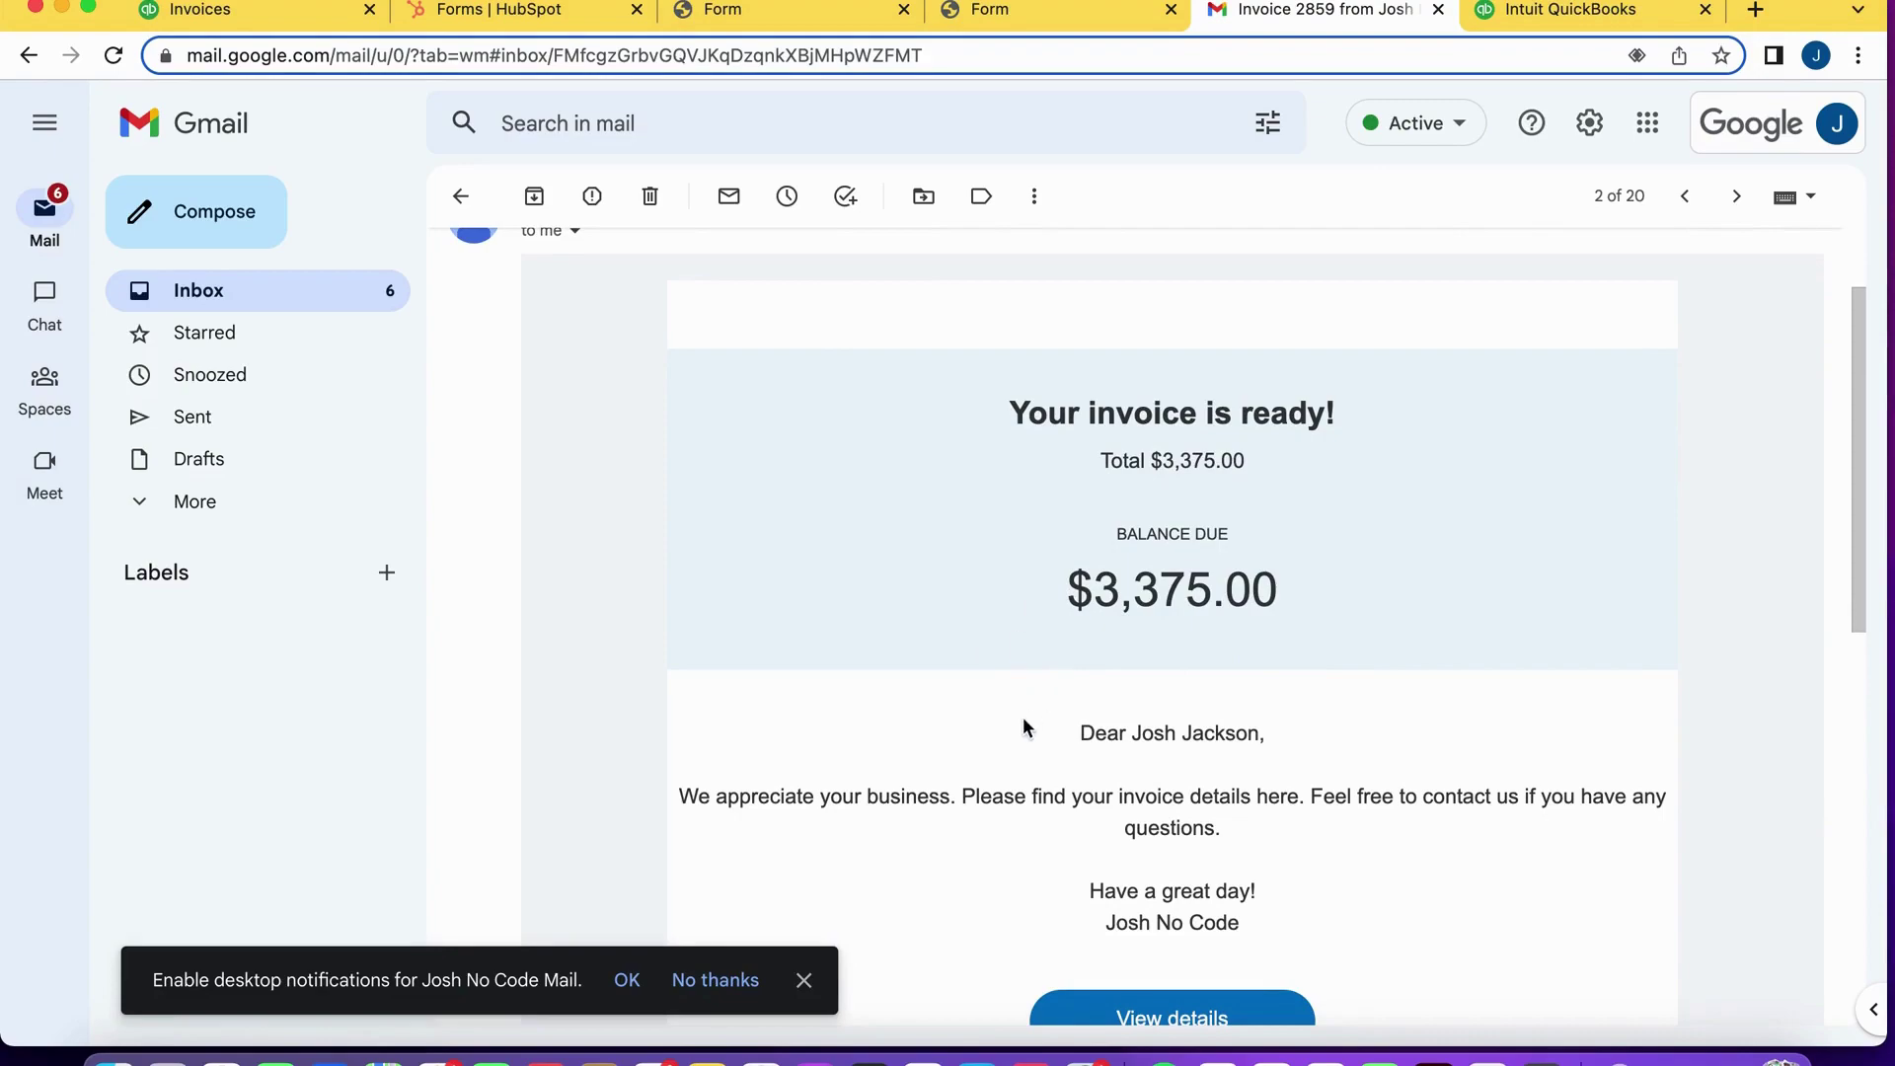
{"action": "scroll", "coordinate": [1022, 728], "scroll_direction": "down", "scroll_amount": 2}
{"action": "scroll", "coordinate": [1072, 668], "scroll_direction": "down", "scroll_amount": 2}
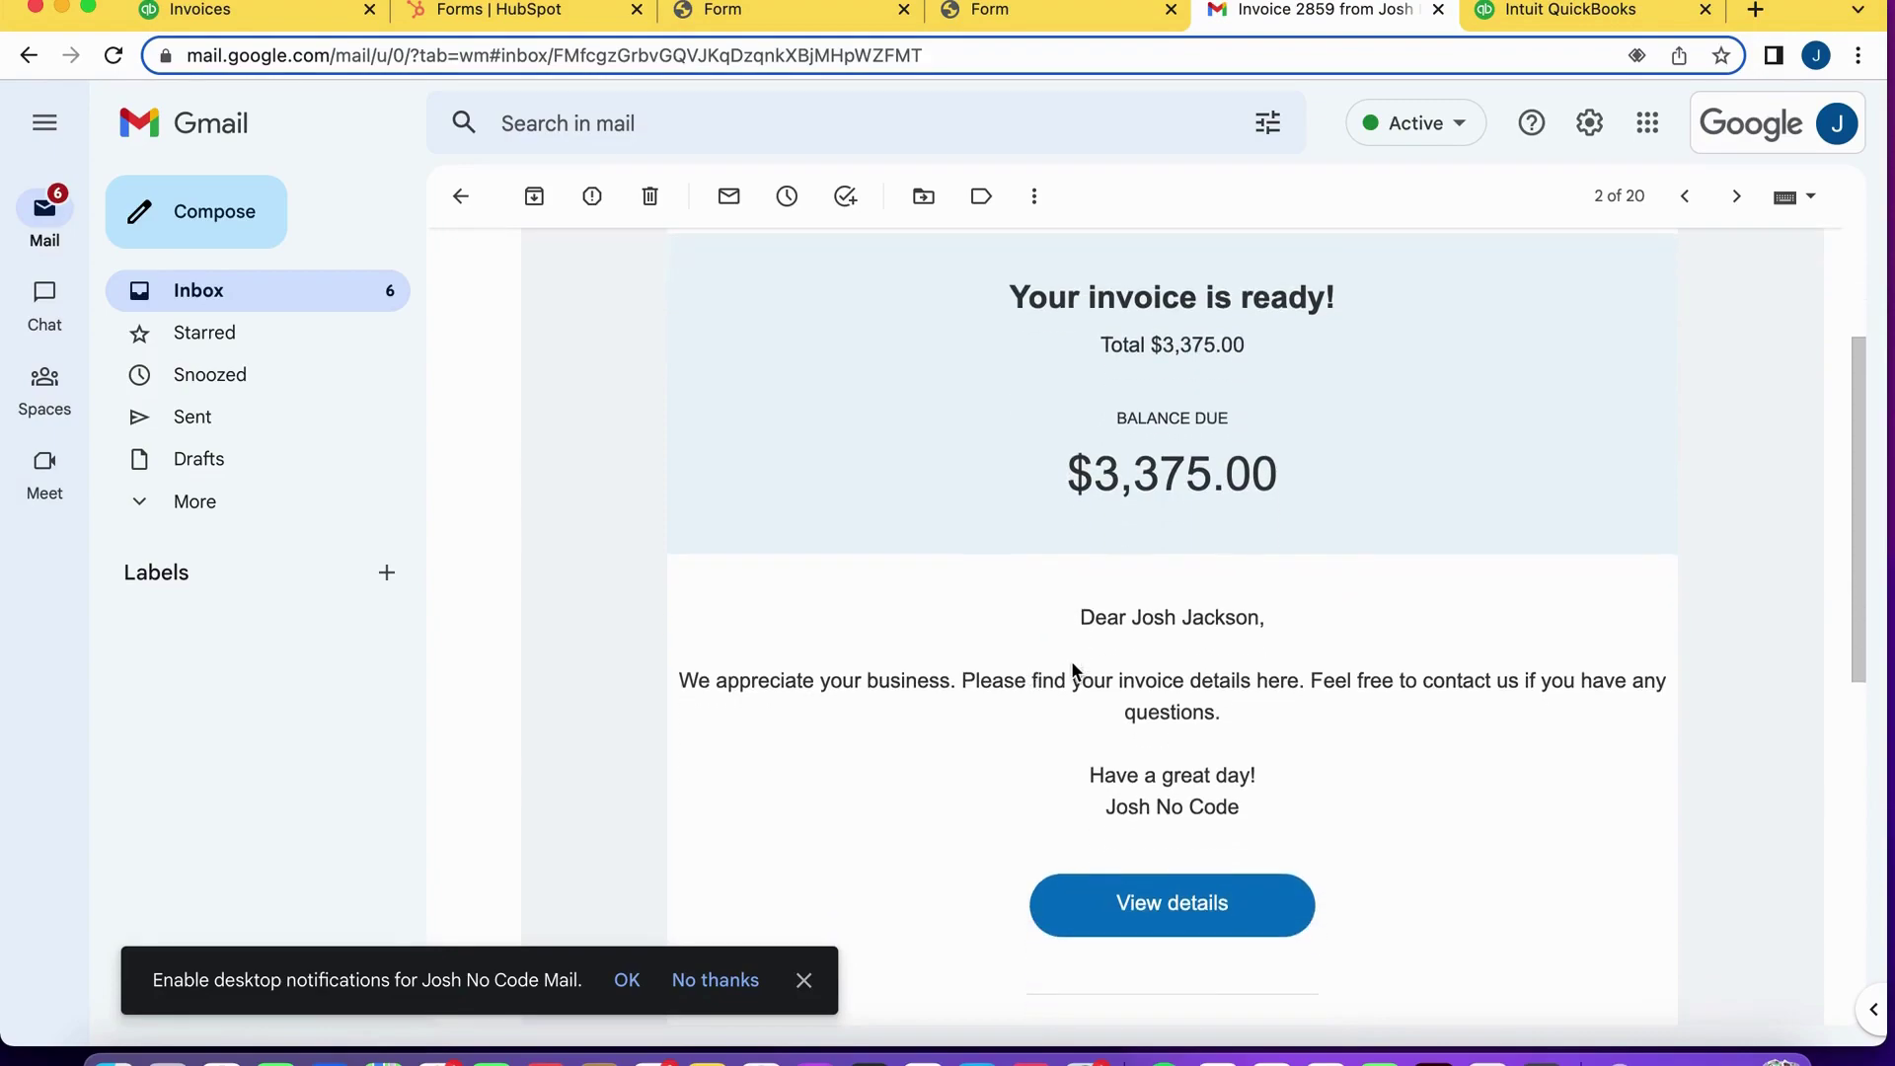